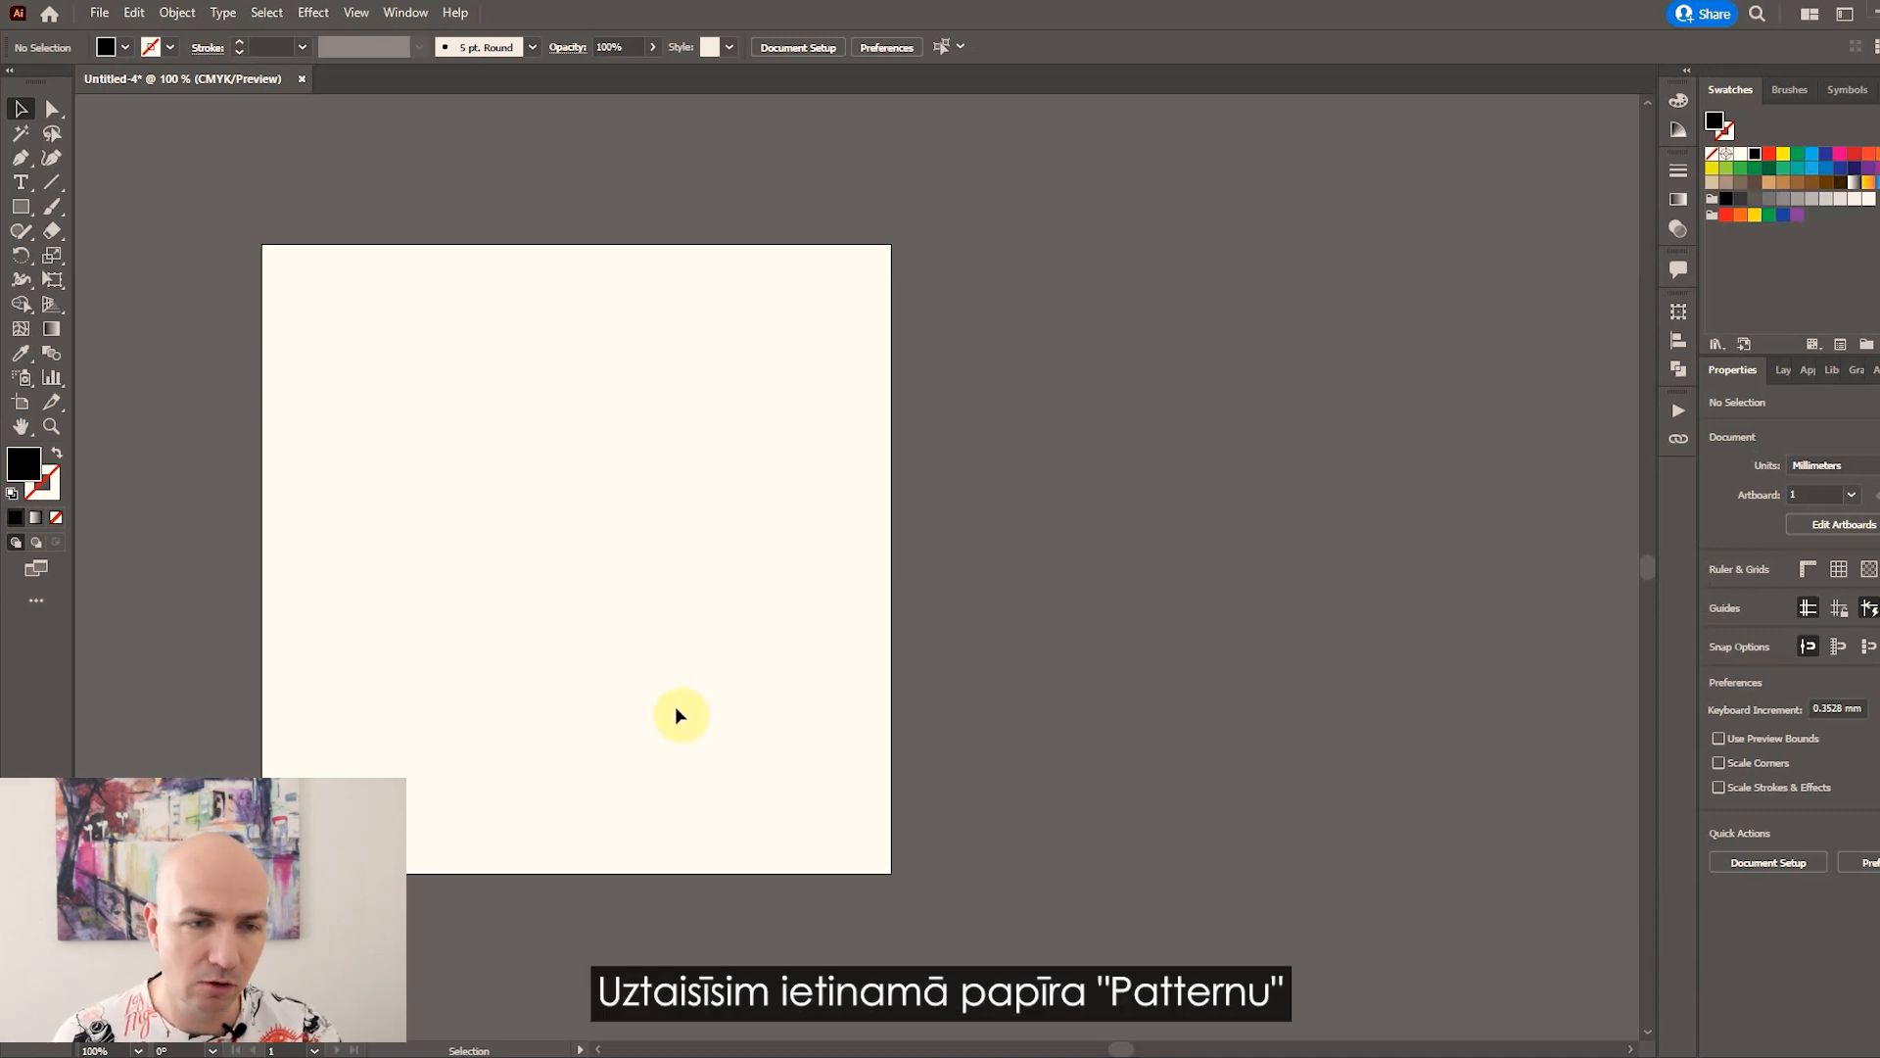
left_click_drag(673, 573, 644, 561)
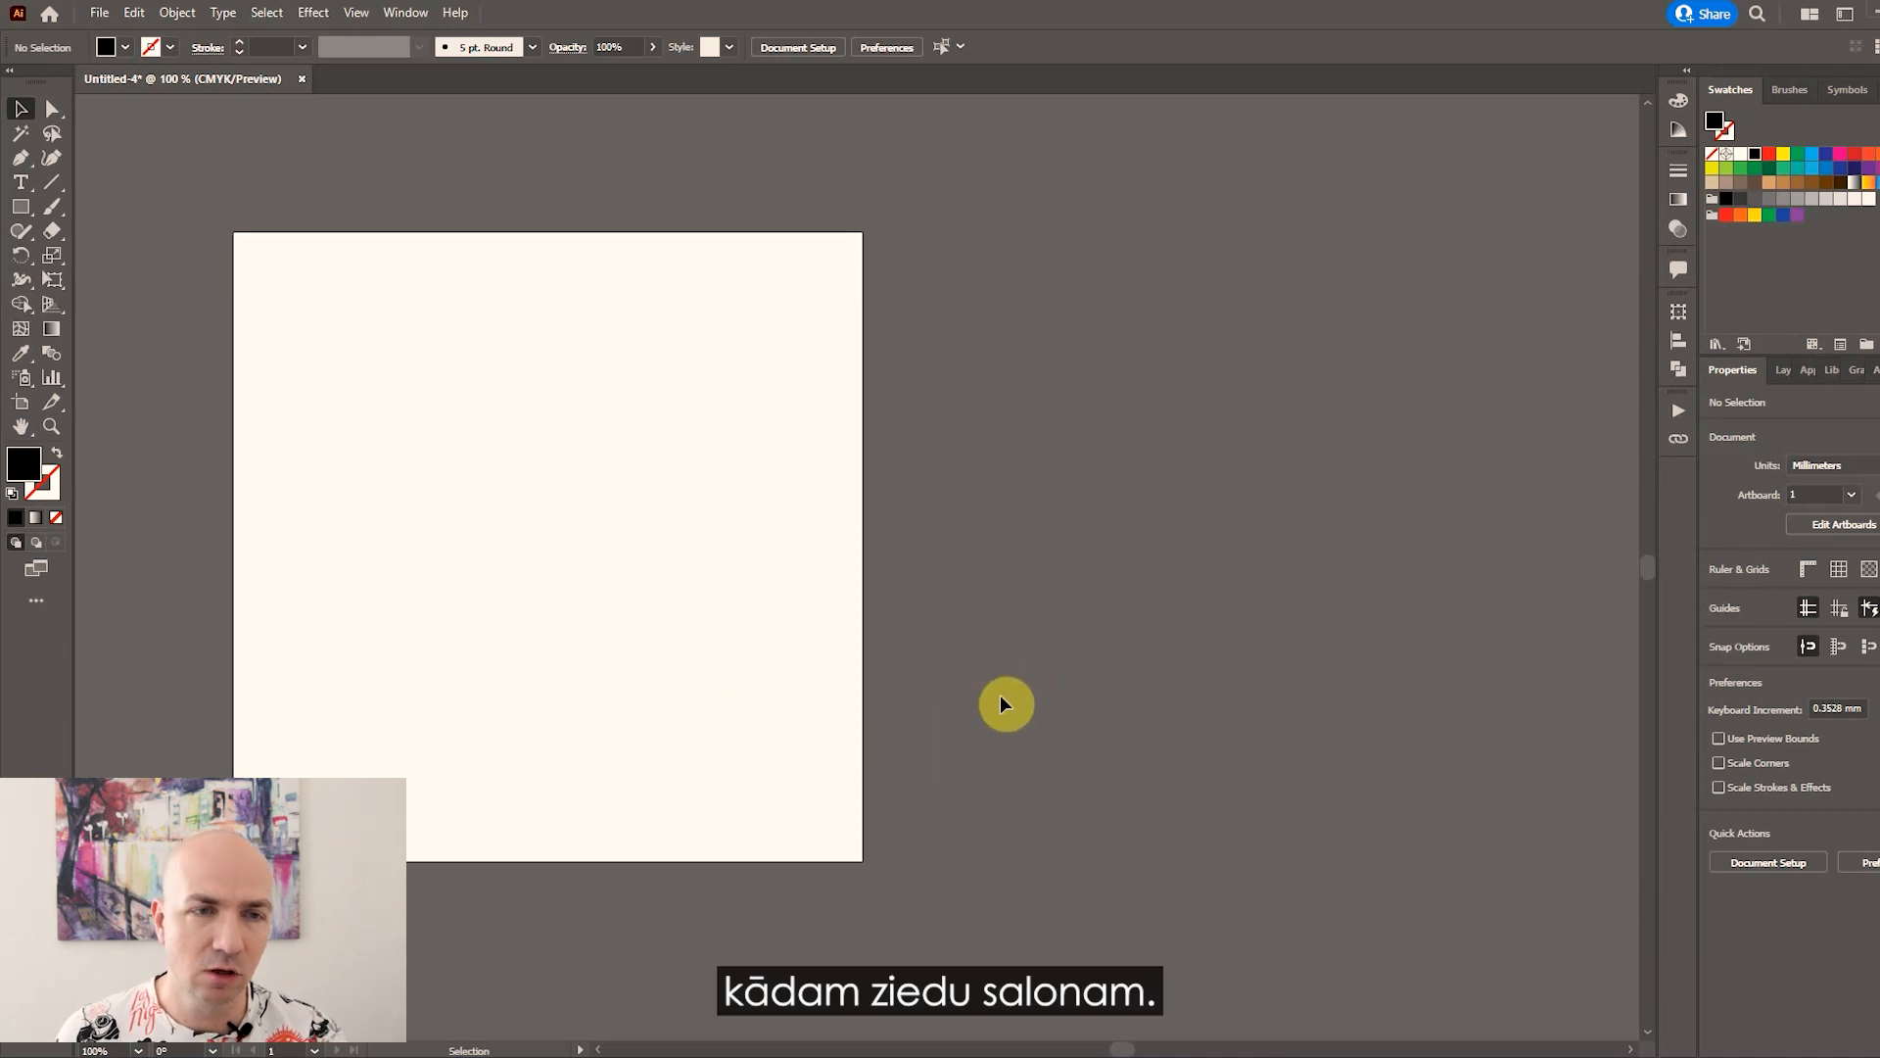
left_click(637, 403)
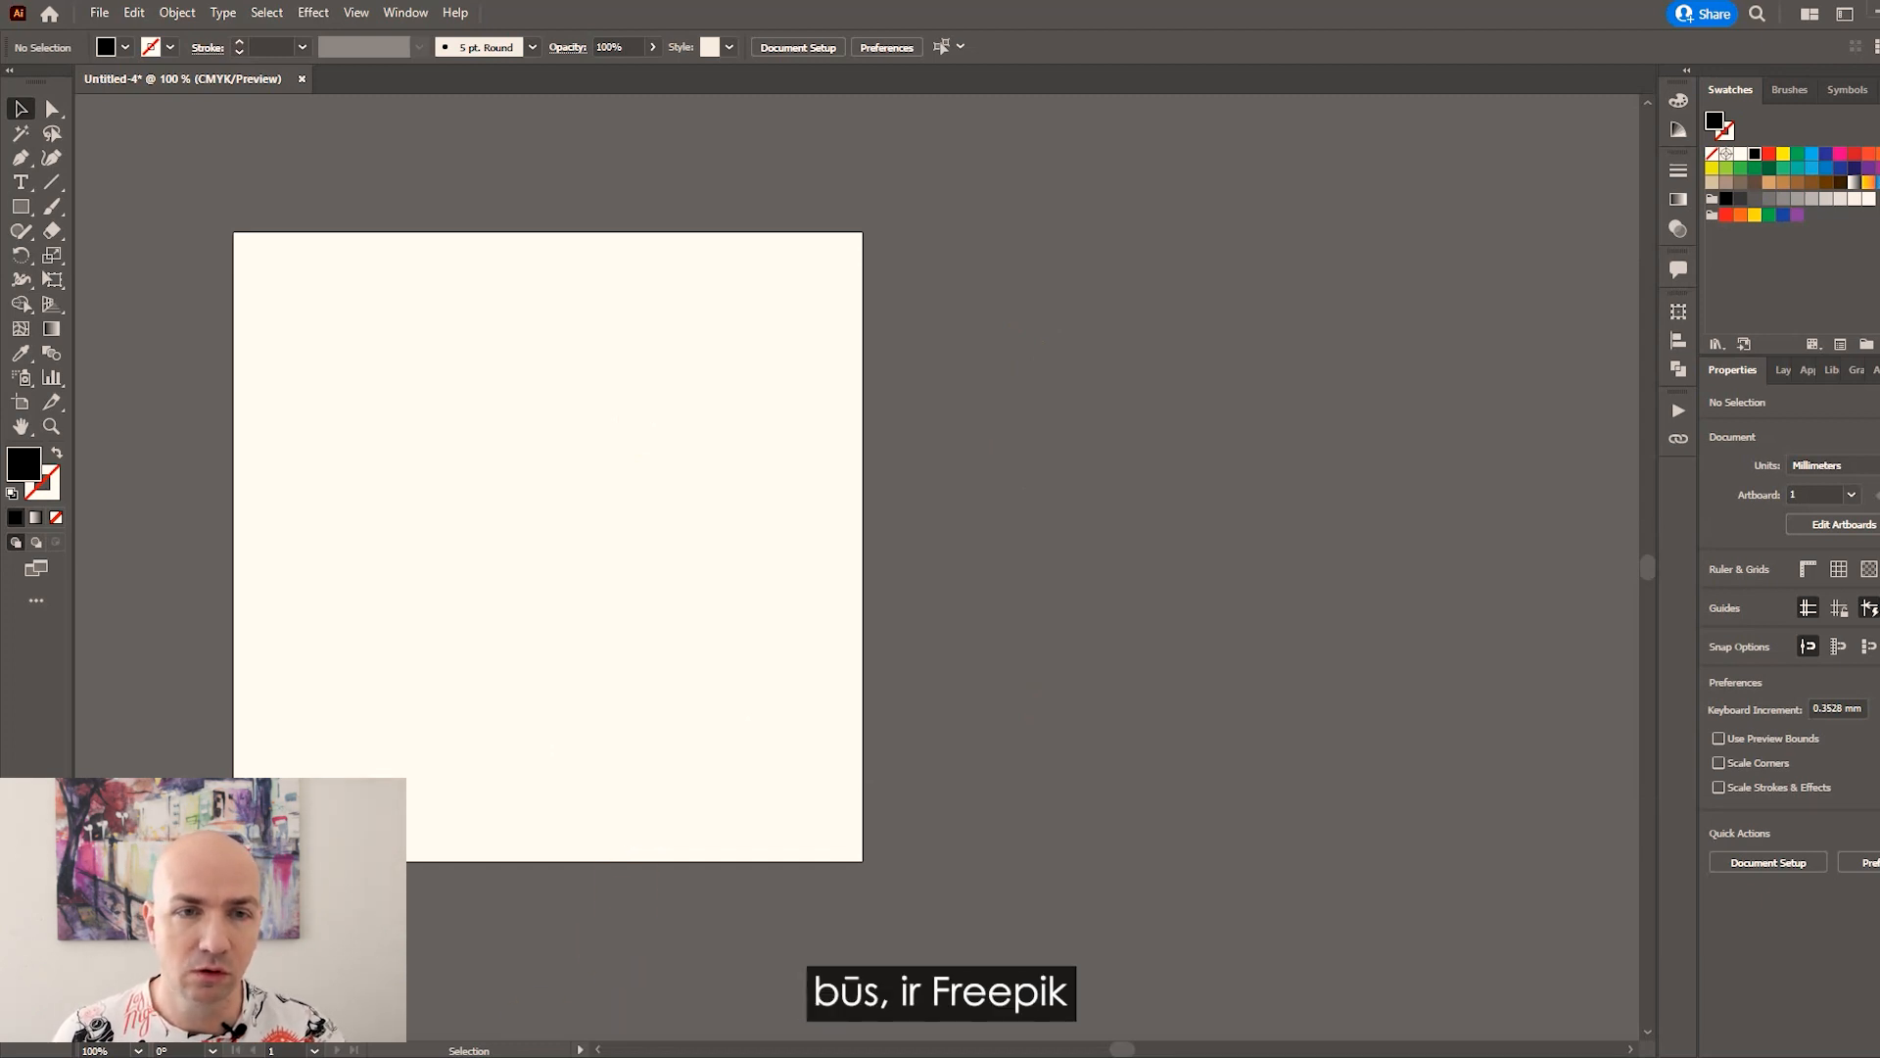
Switch to Freepik in the browser and search all assets for "valentine day icon".
left_click(458, 1056)
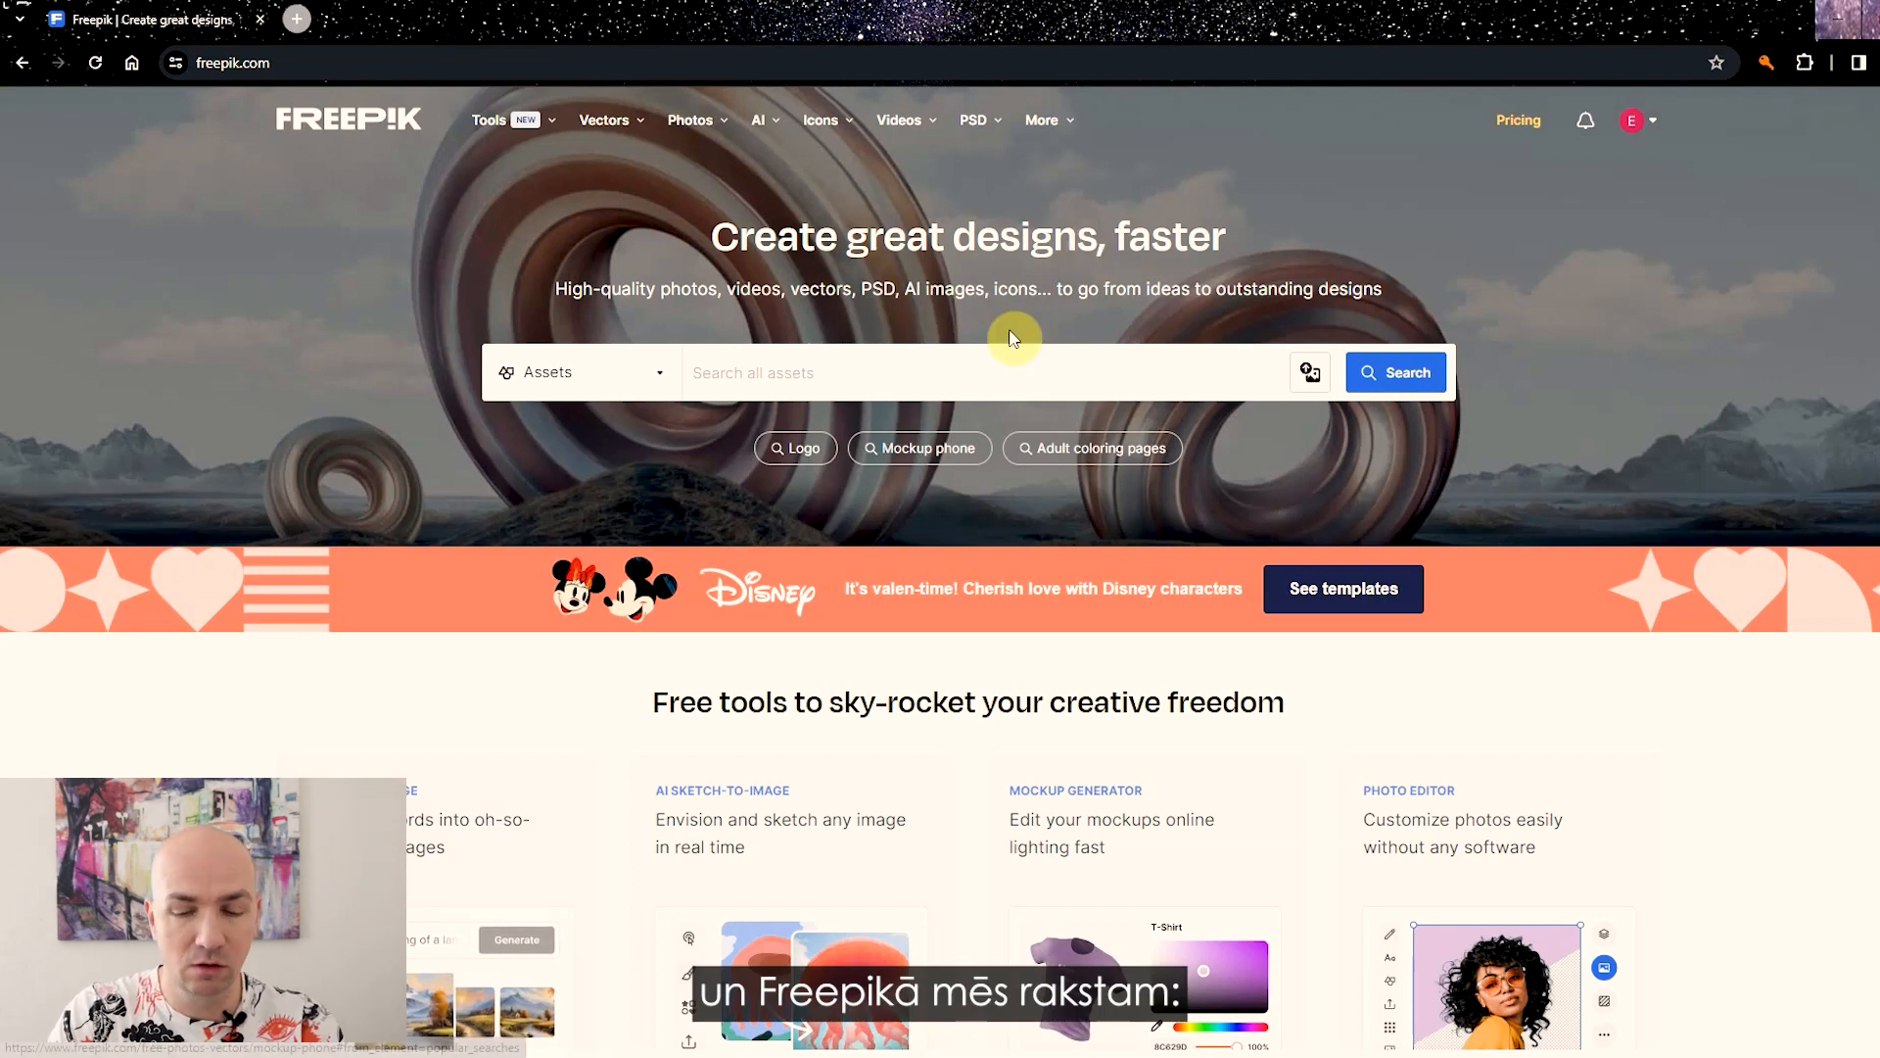
left_click(844, 374)
type("valent")
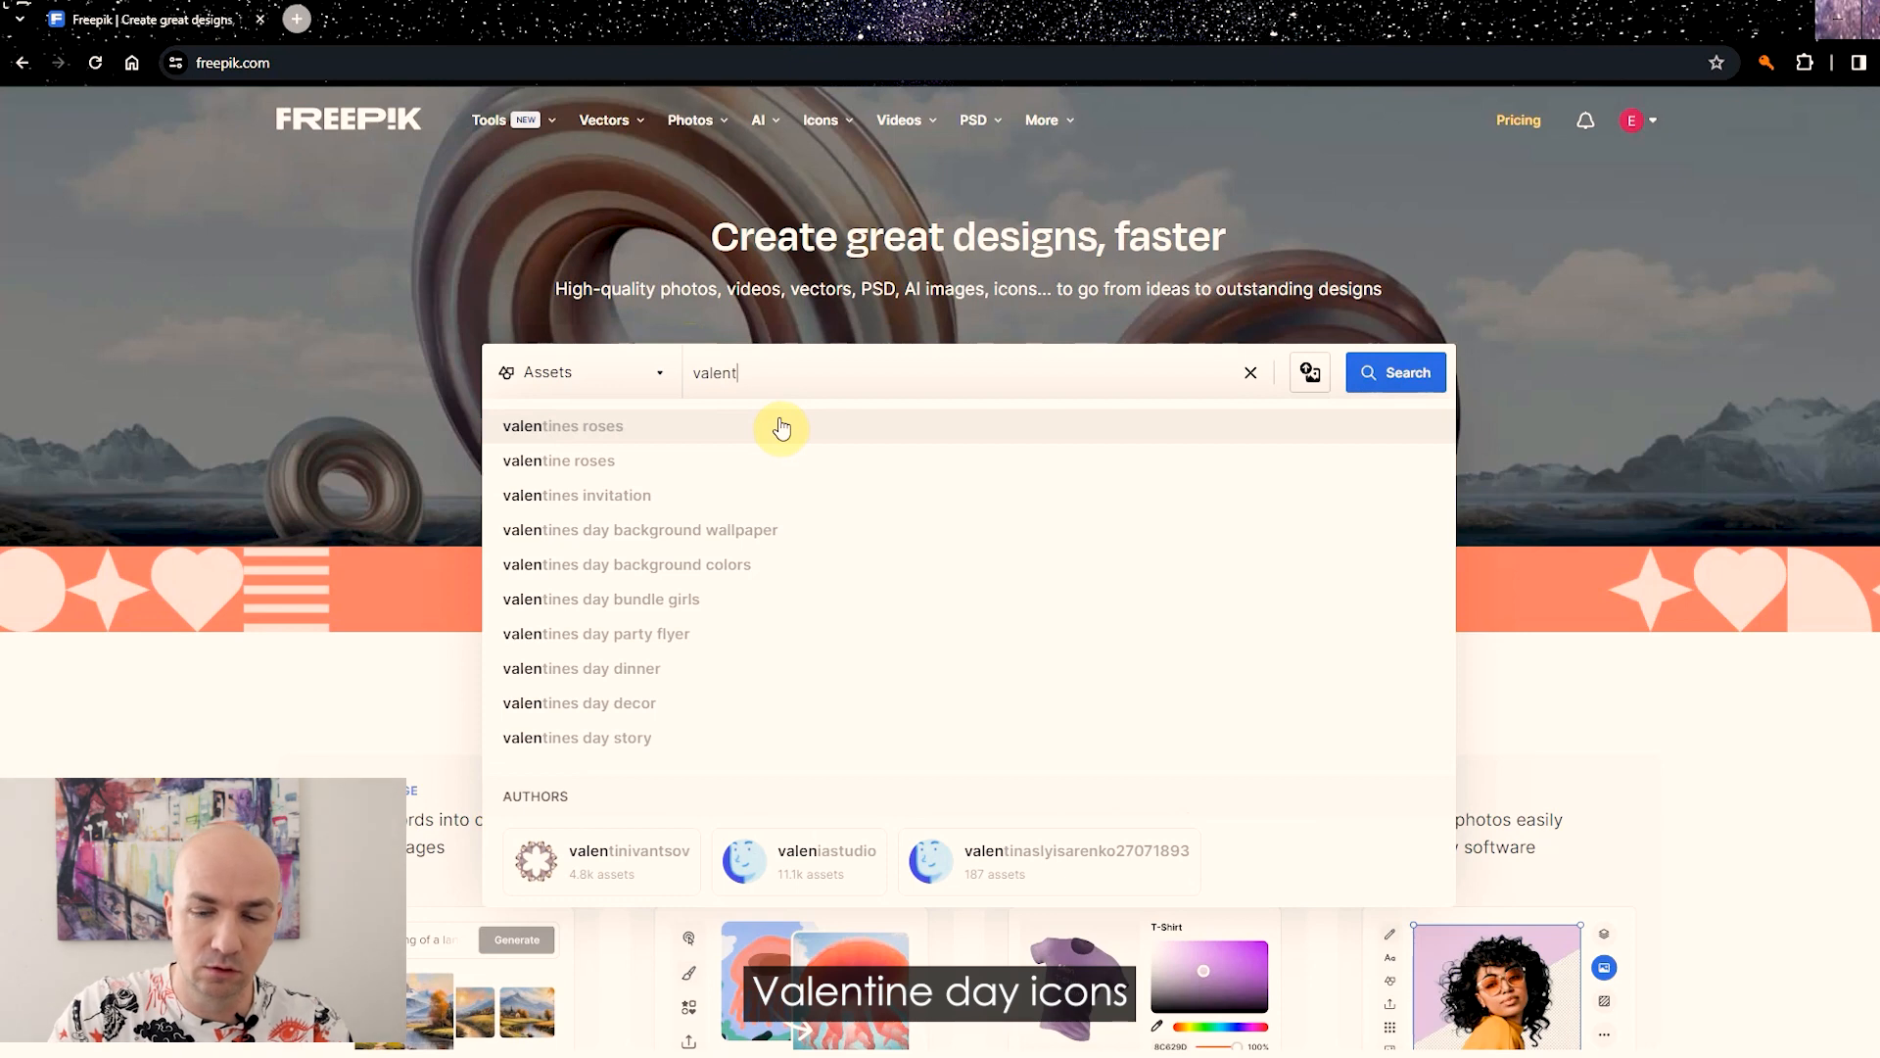
type("ine day ")
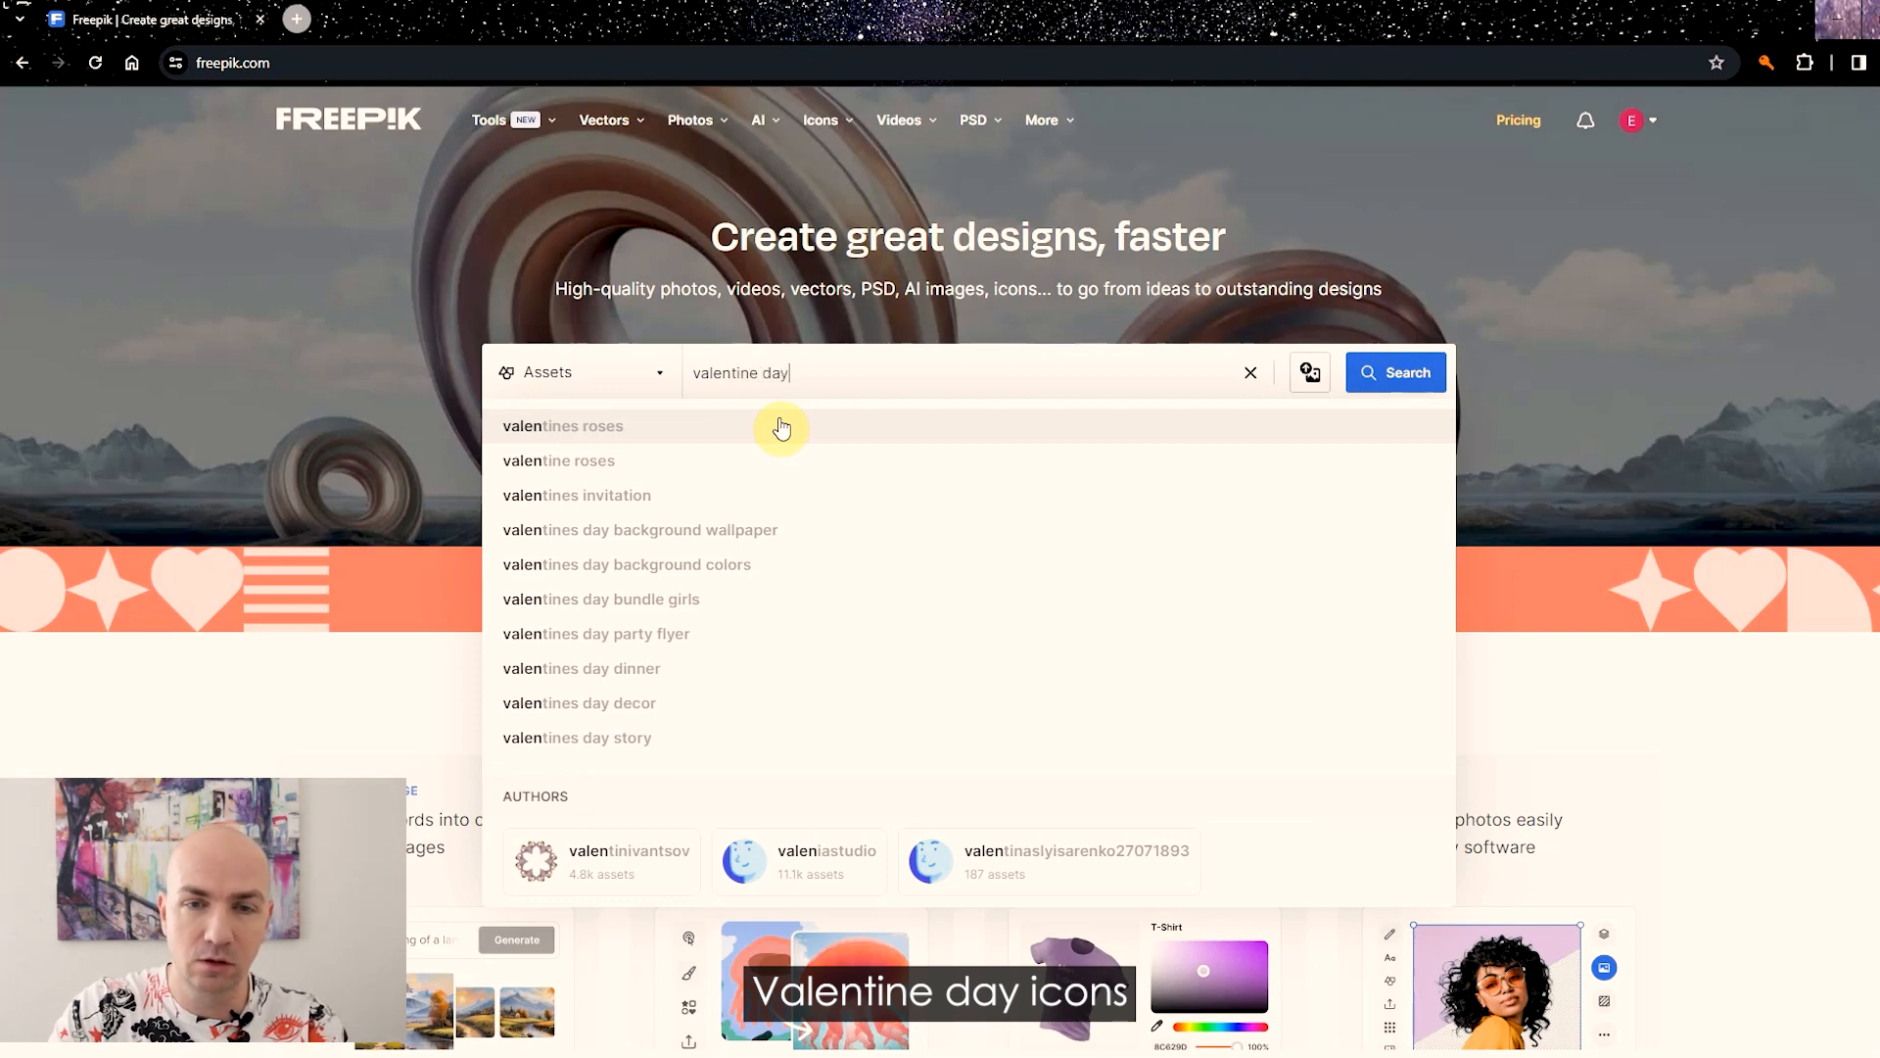
type("icon")
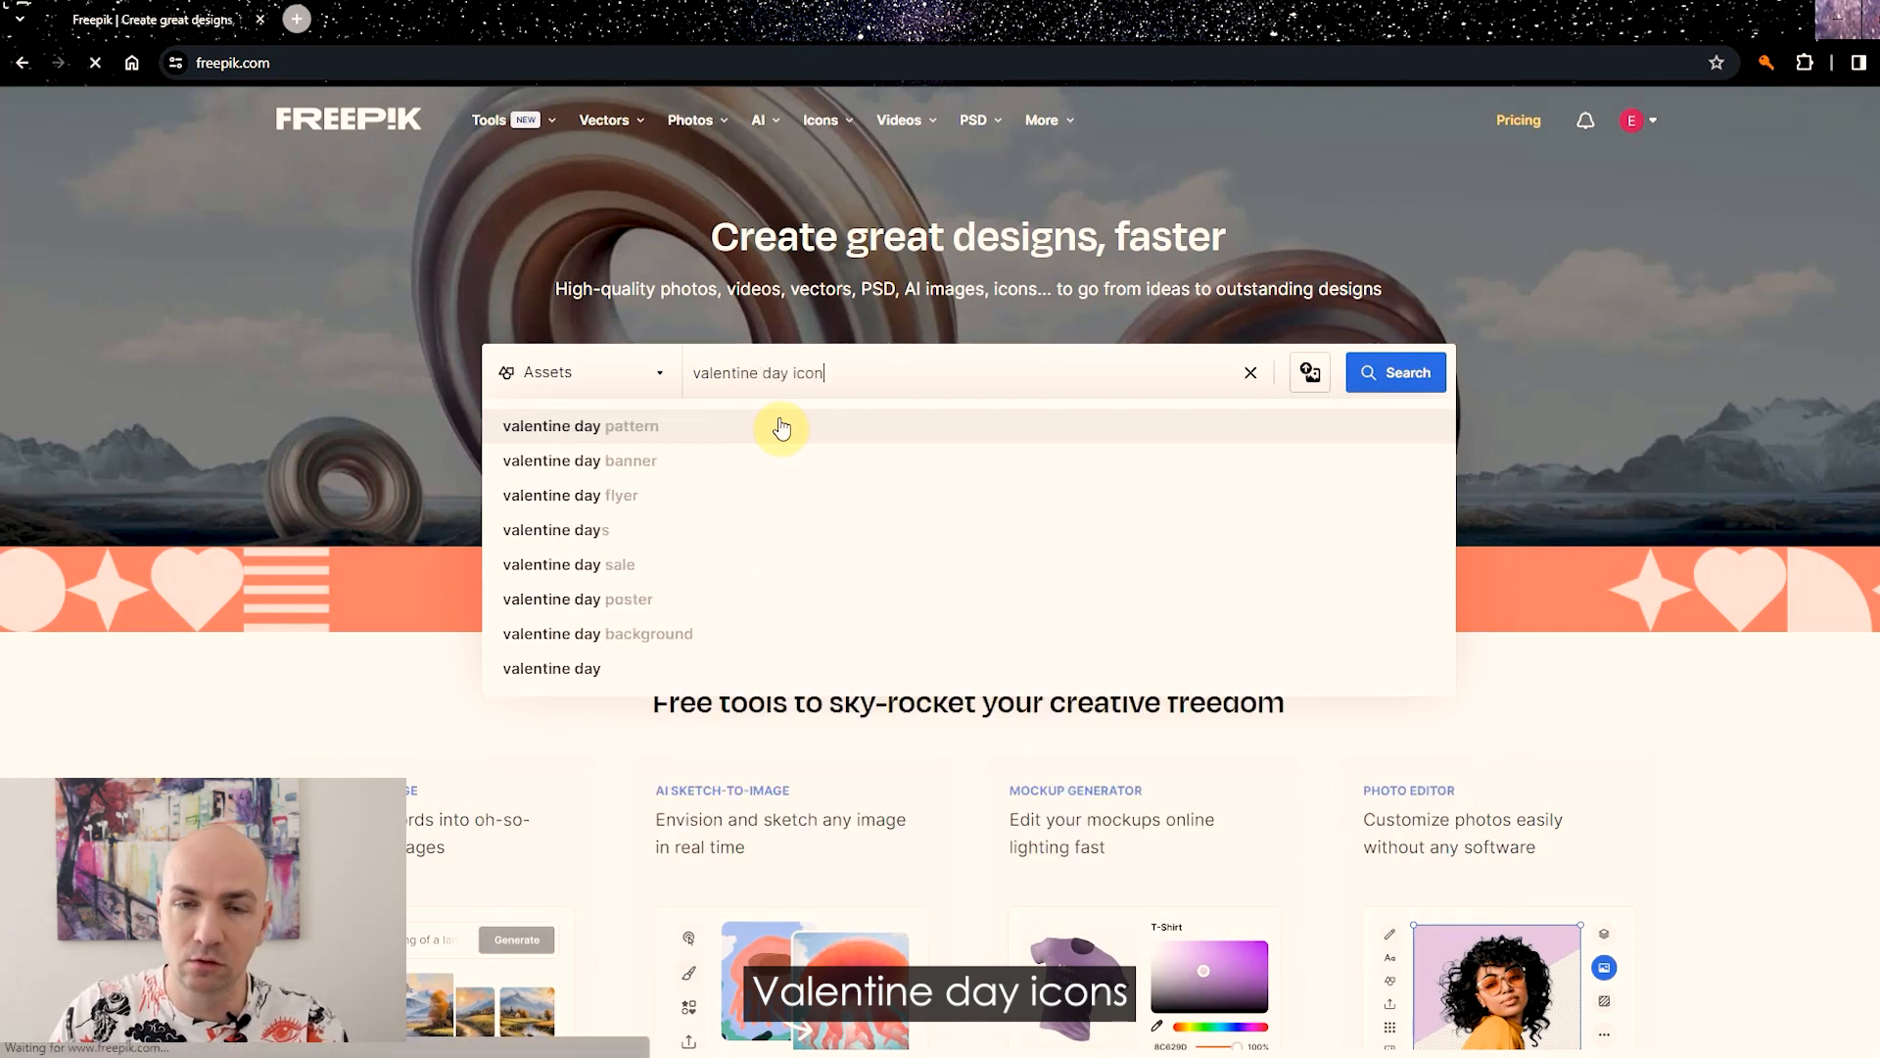
key("Return")
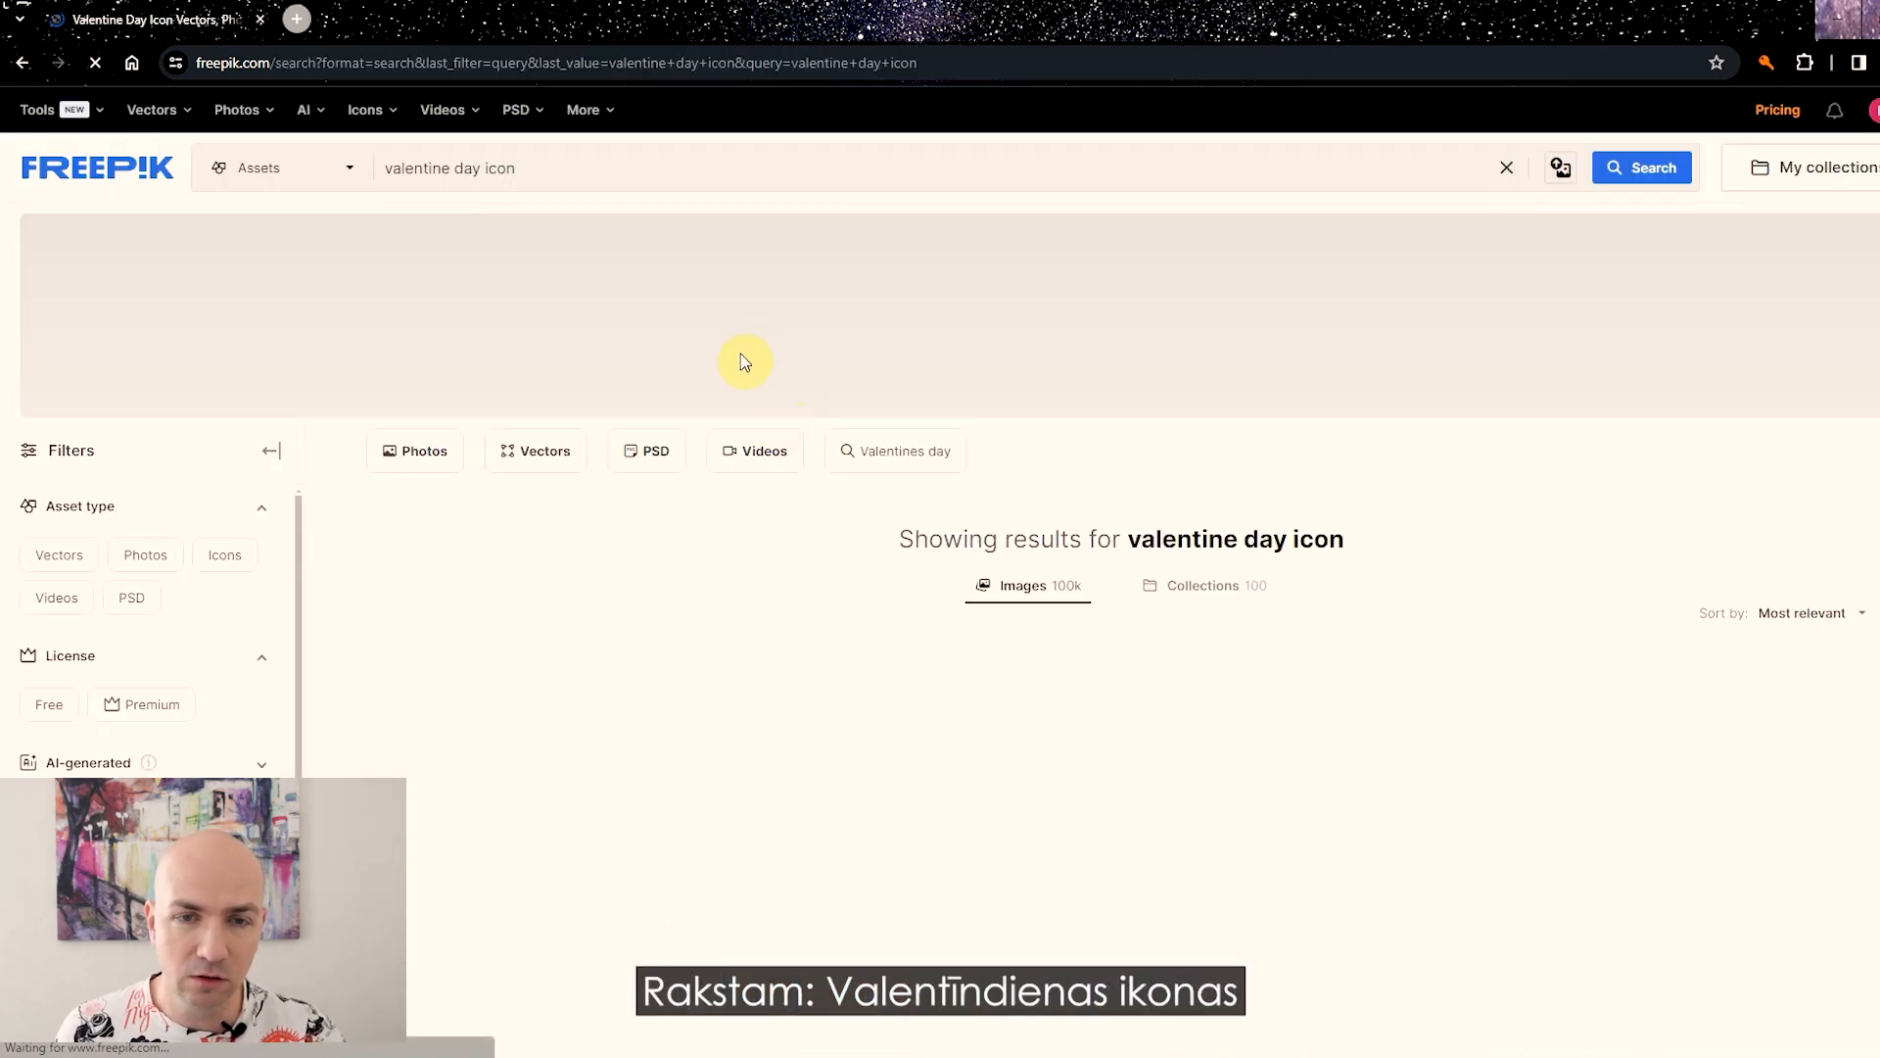
Look through the first two pages of Freepik results for a suitable Valentine's Day icon set.
scroll(1123, 553, "down", 1)
scroll(1123, 557, "down", 3)
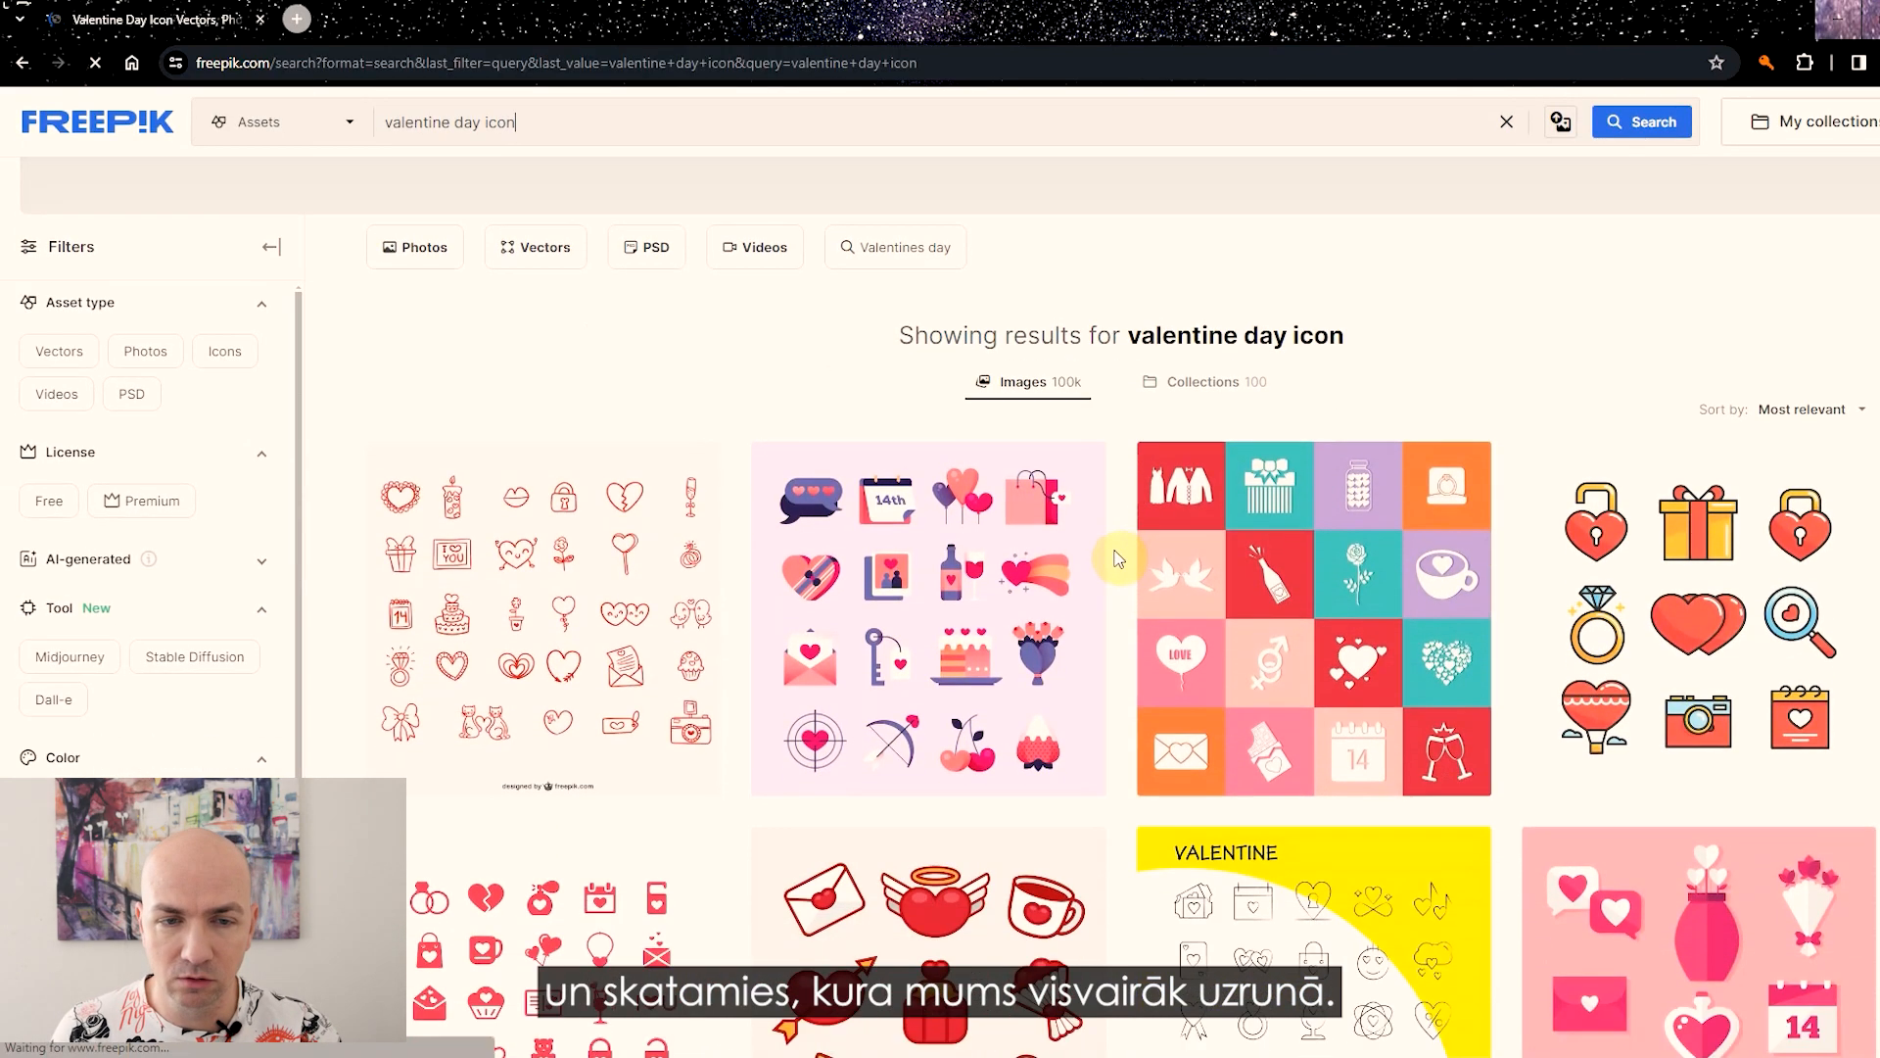
scroll(1124, 530, "down", 5)
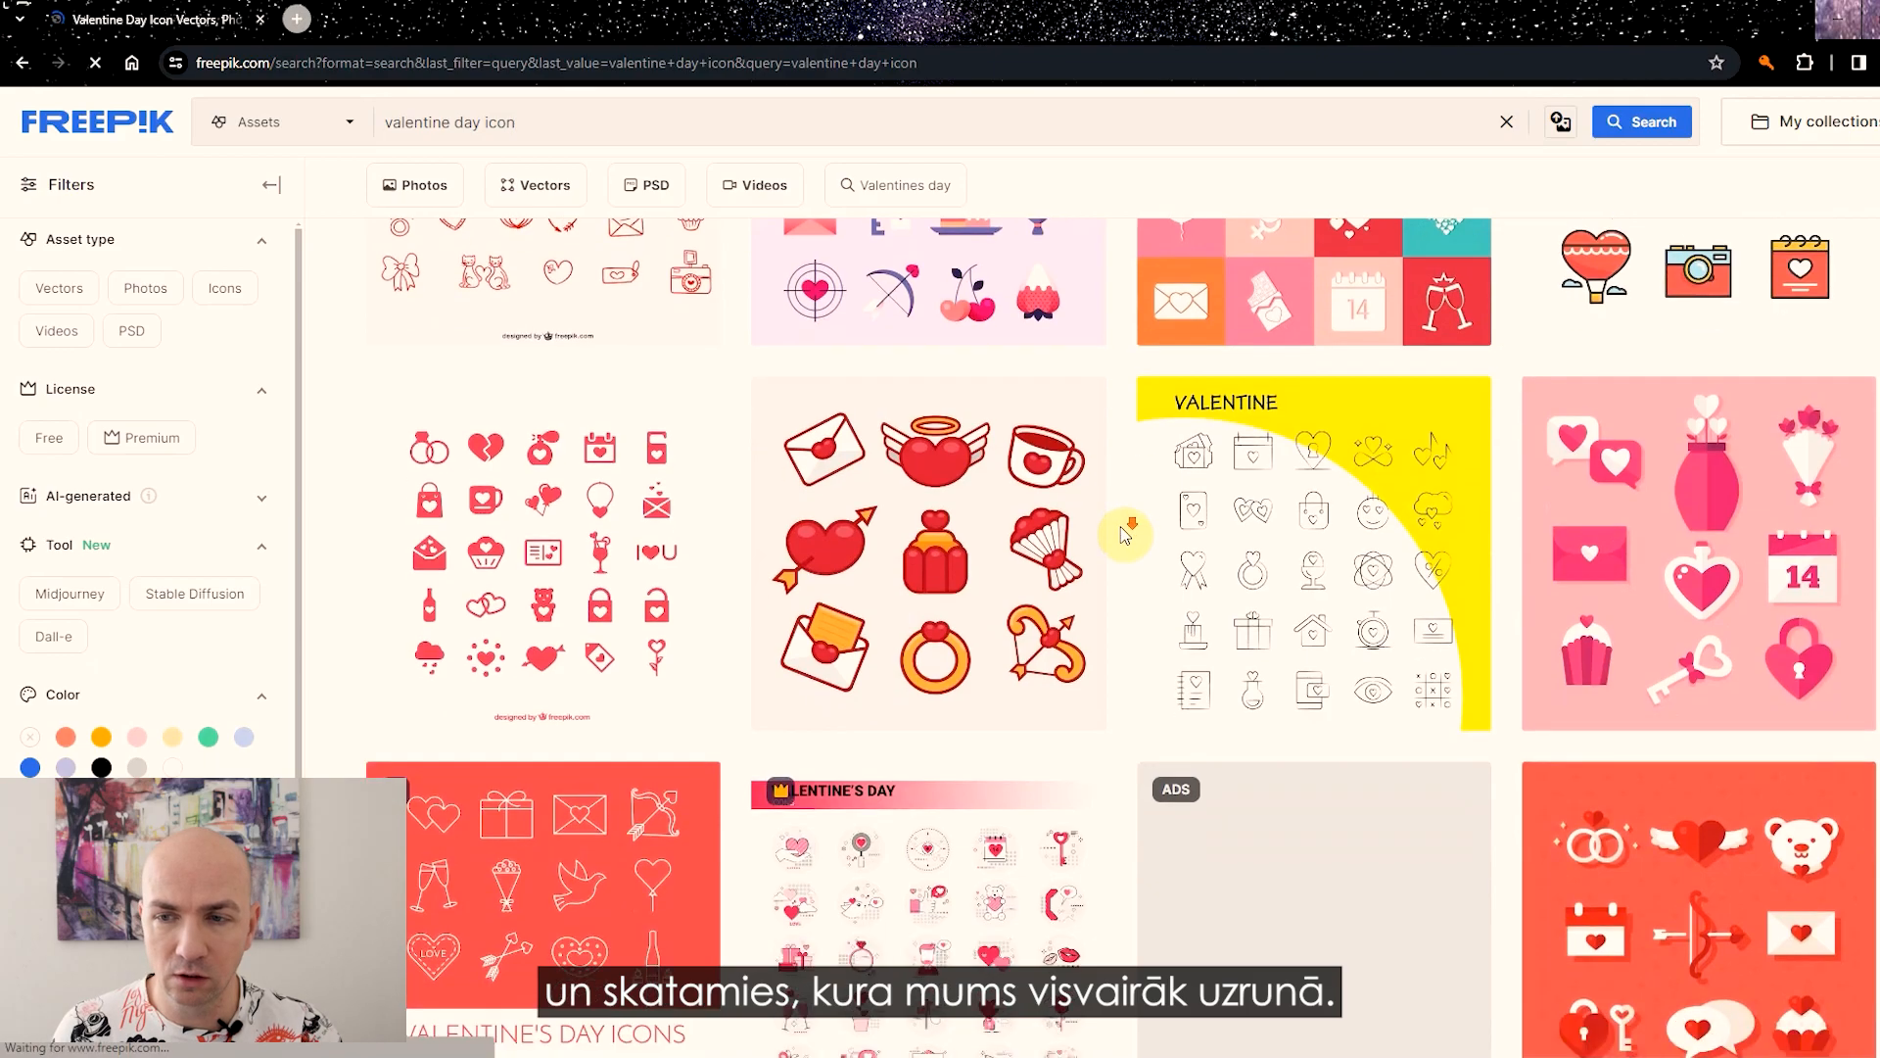
scroll(1220, 599, "down", 12)
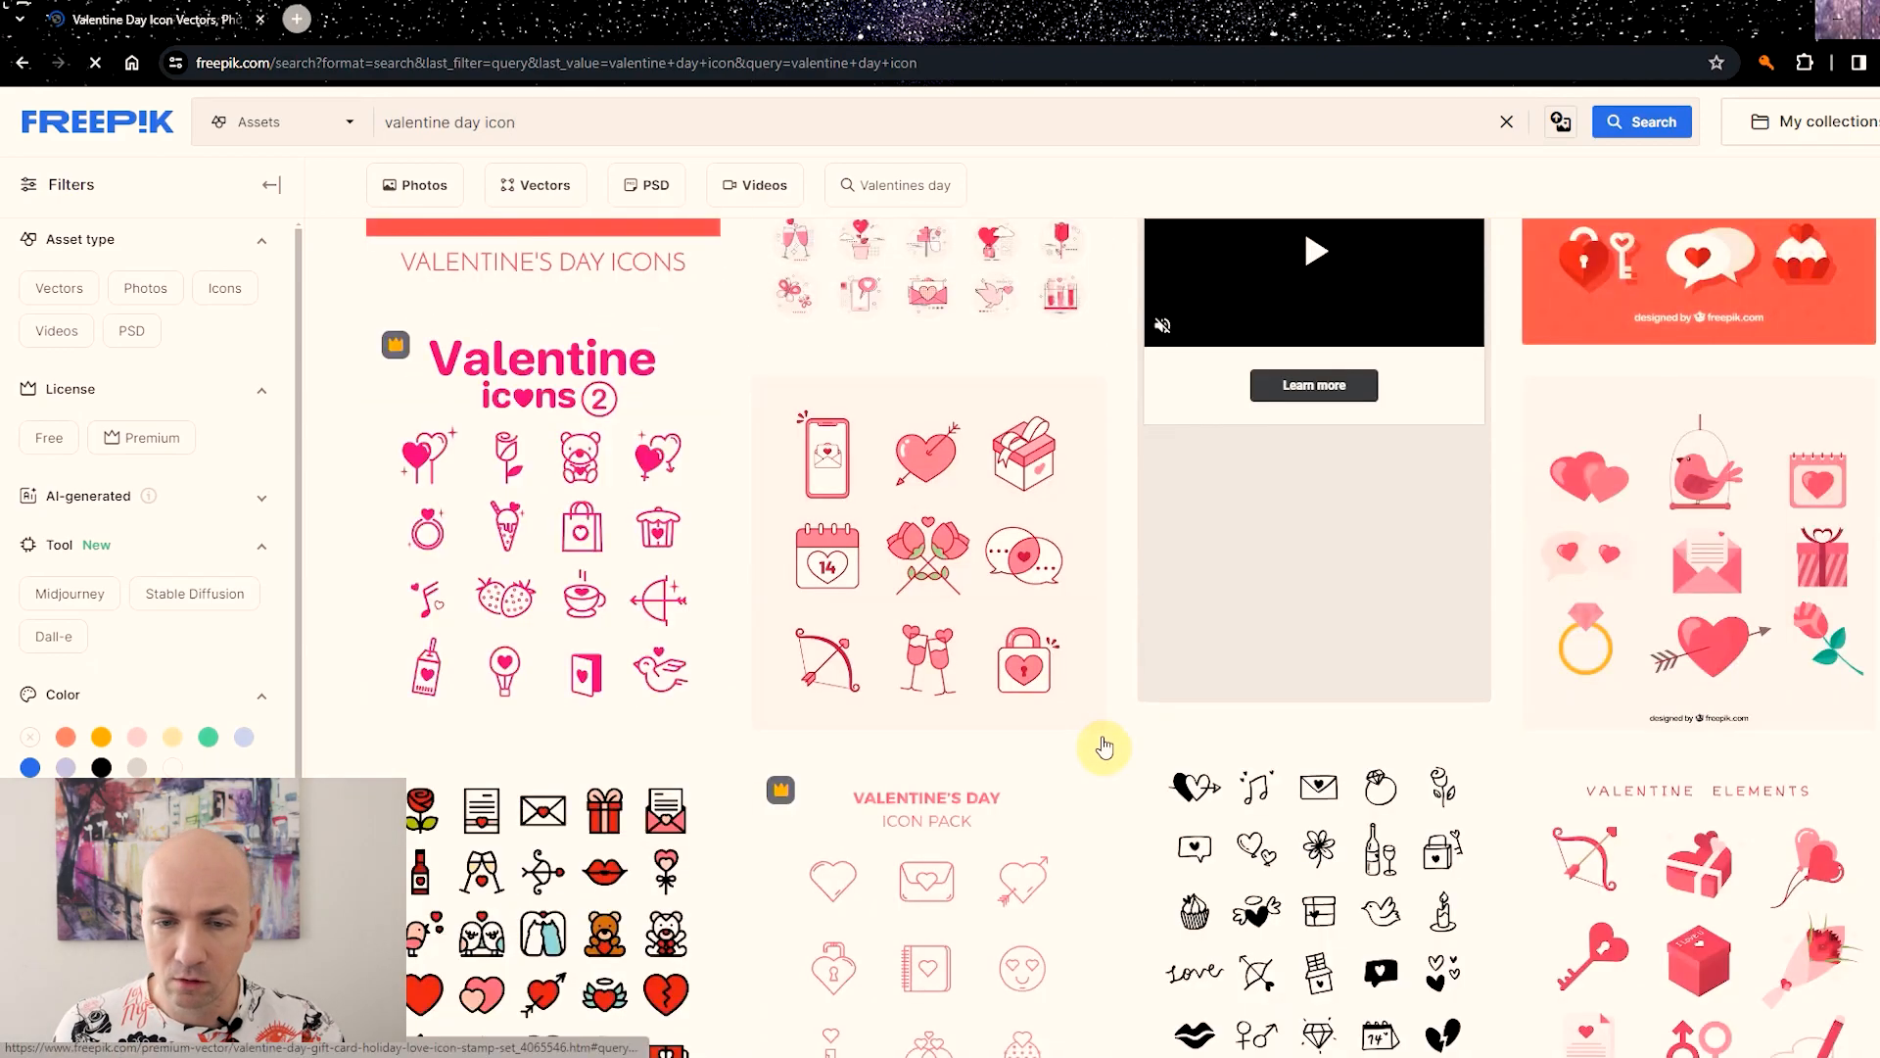
scroll(1197, 752, "up", 15)
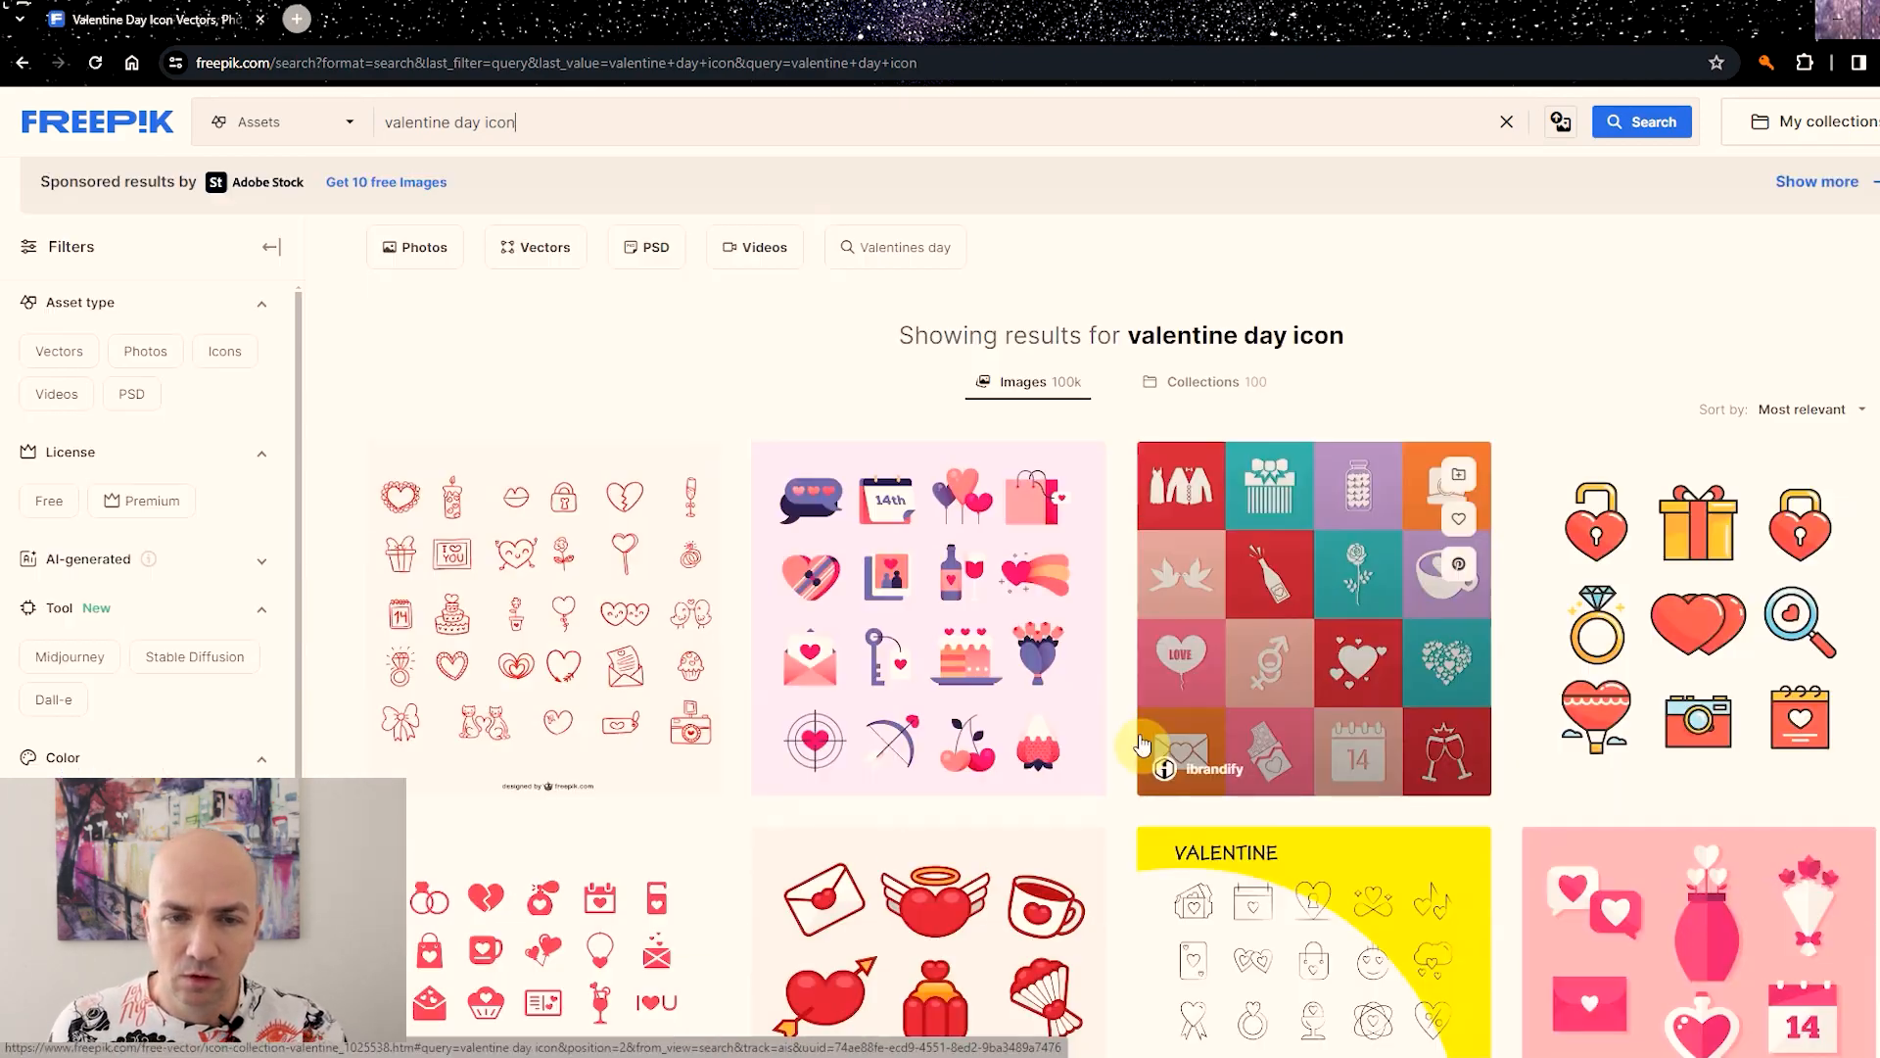
scroll(1142, 752, "down", 20)
scroll(1142, 747, "down", 16)
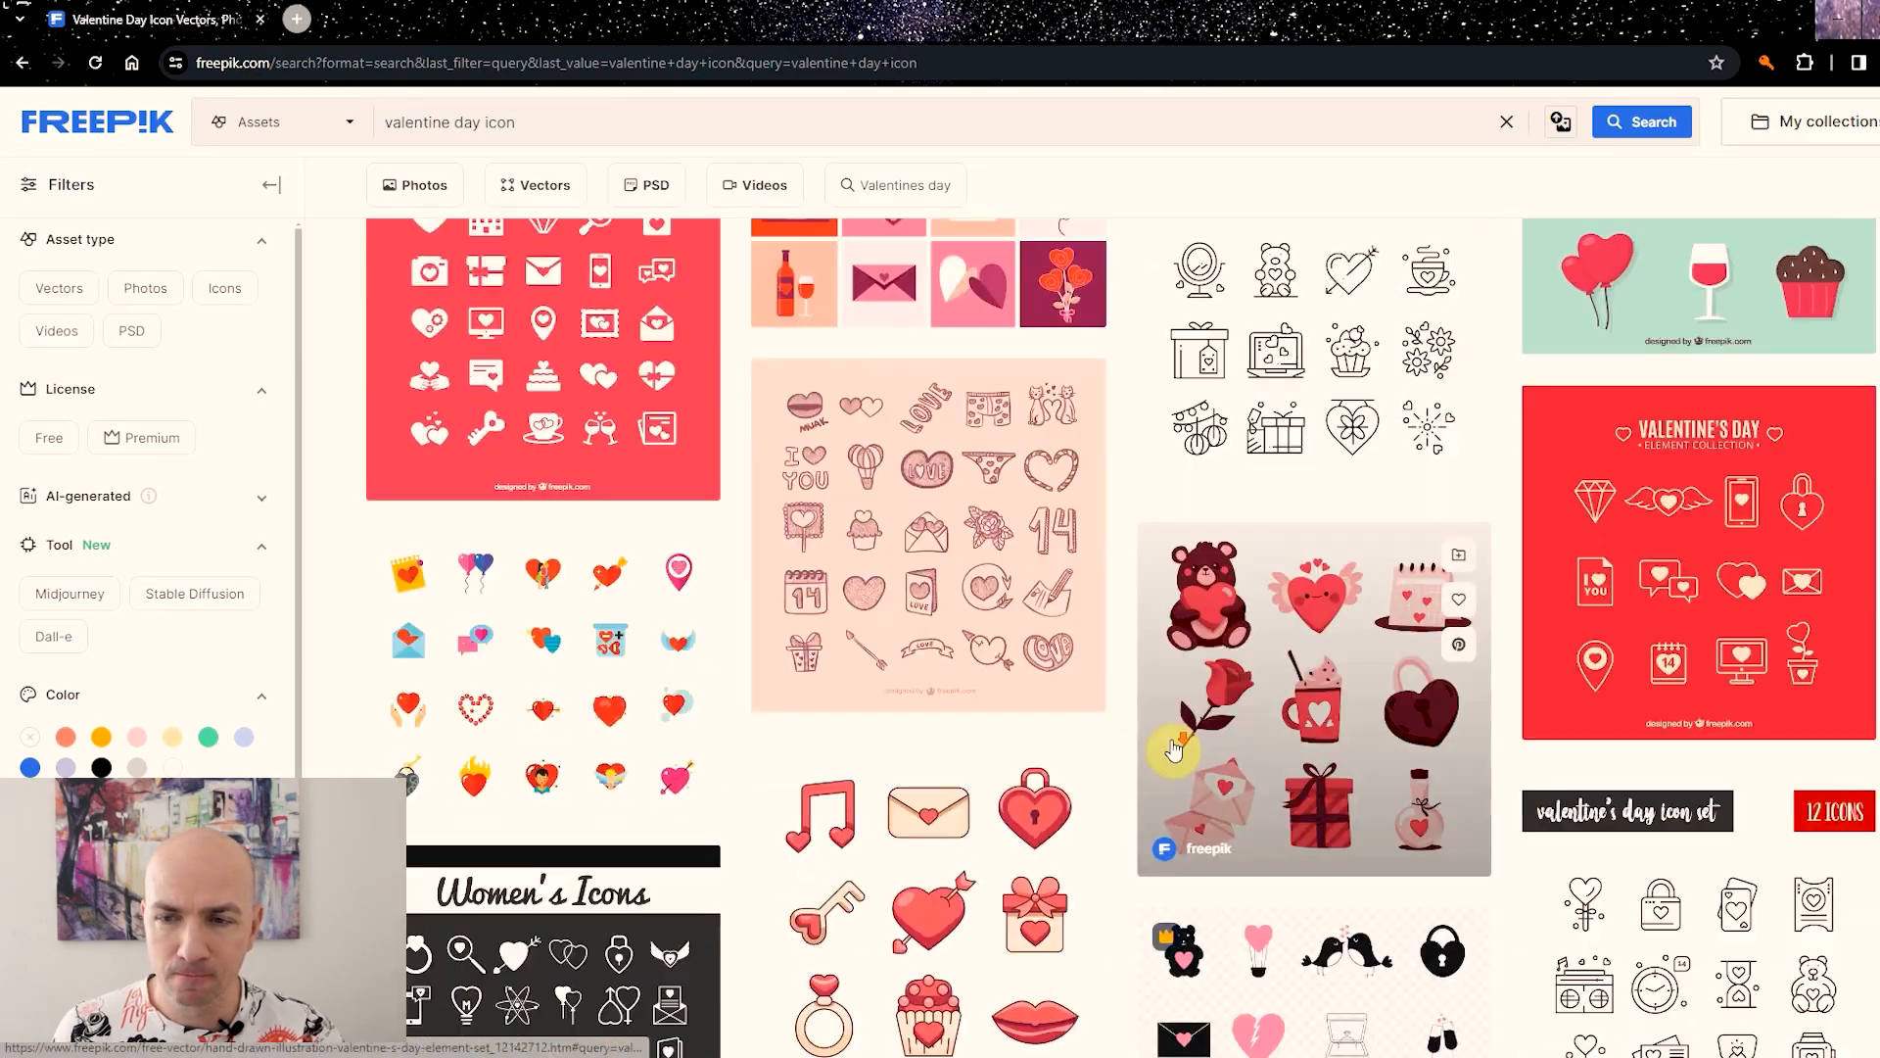
scroll(1099, 730, "up", 7)
scroll(1098, 730, "down", 8)
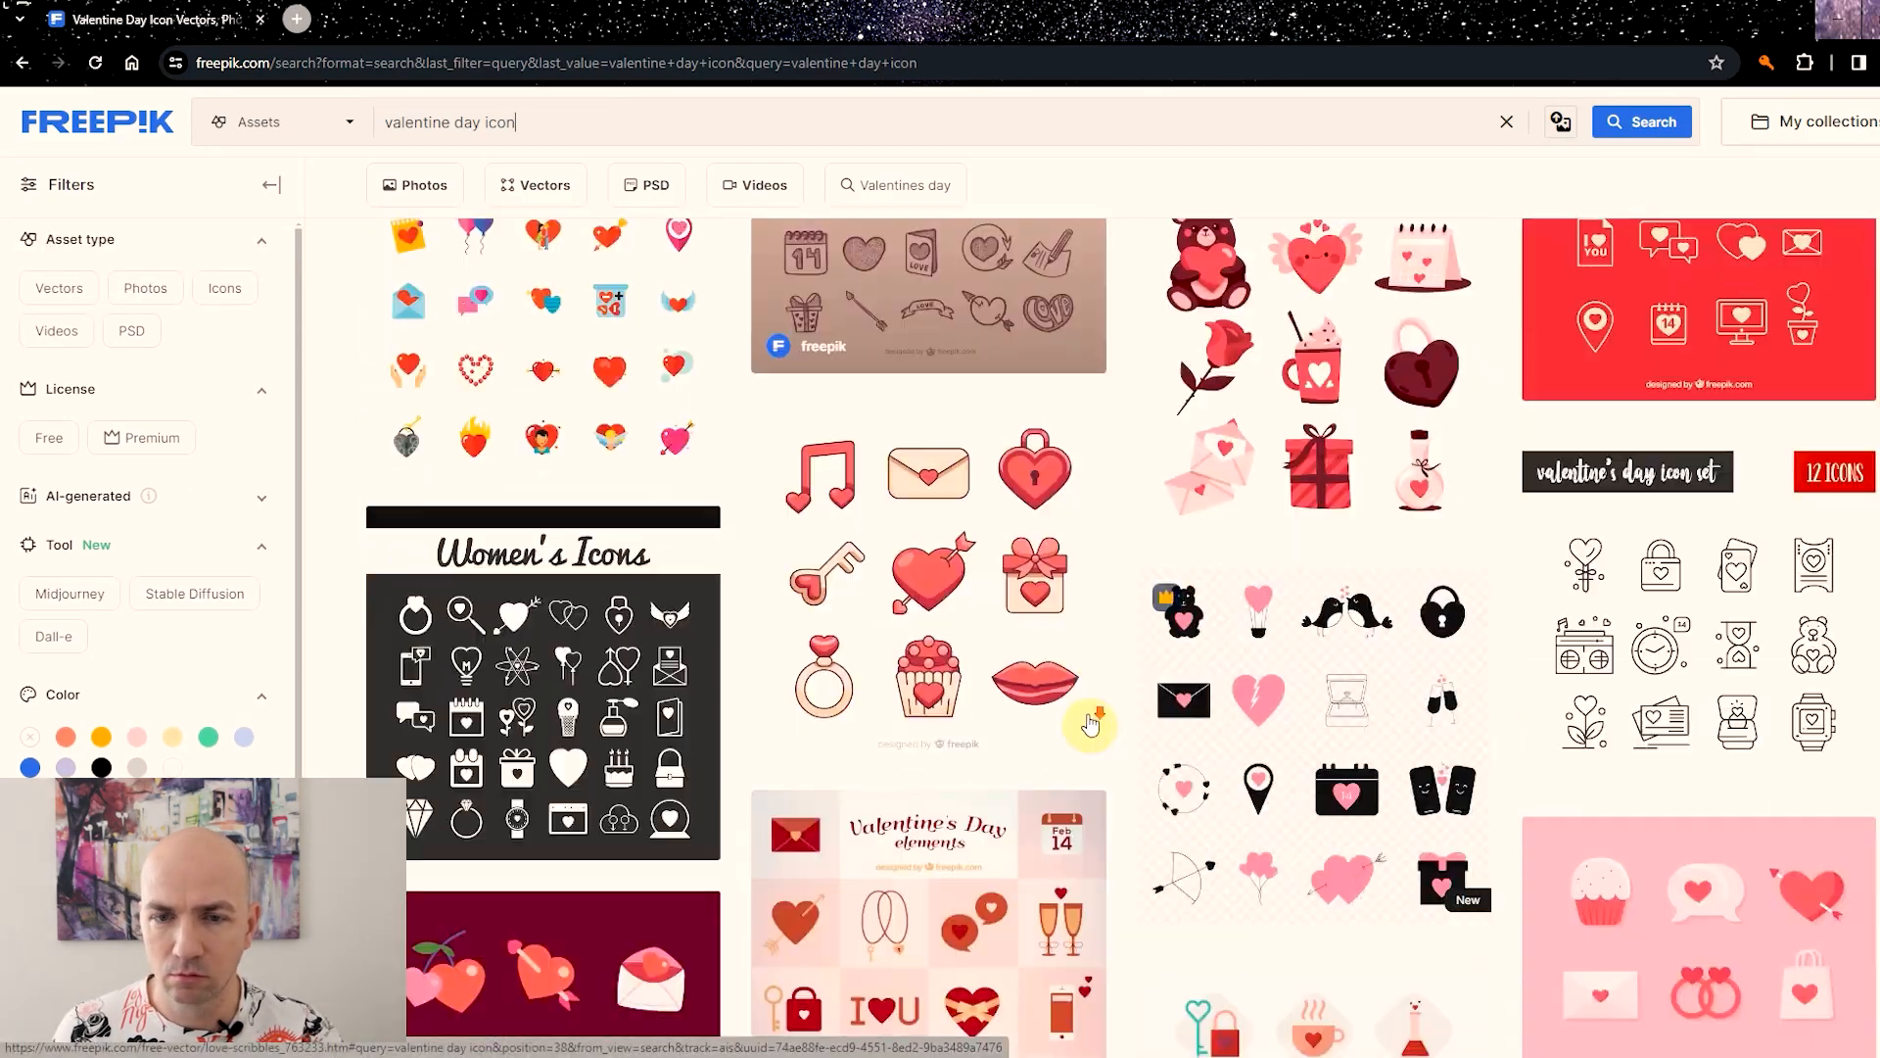
left_click(1116, 990)
scroll(982, 792, "down", 15)
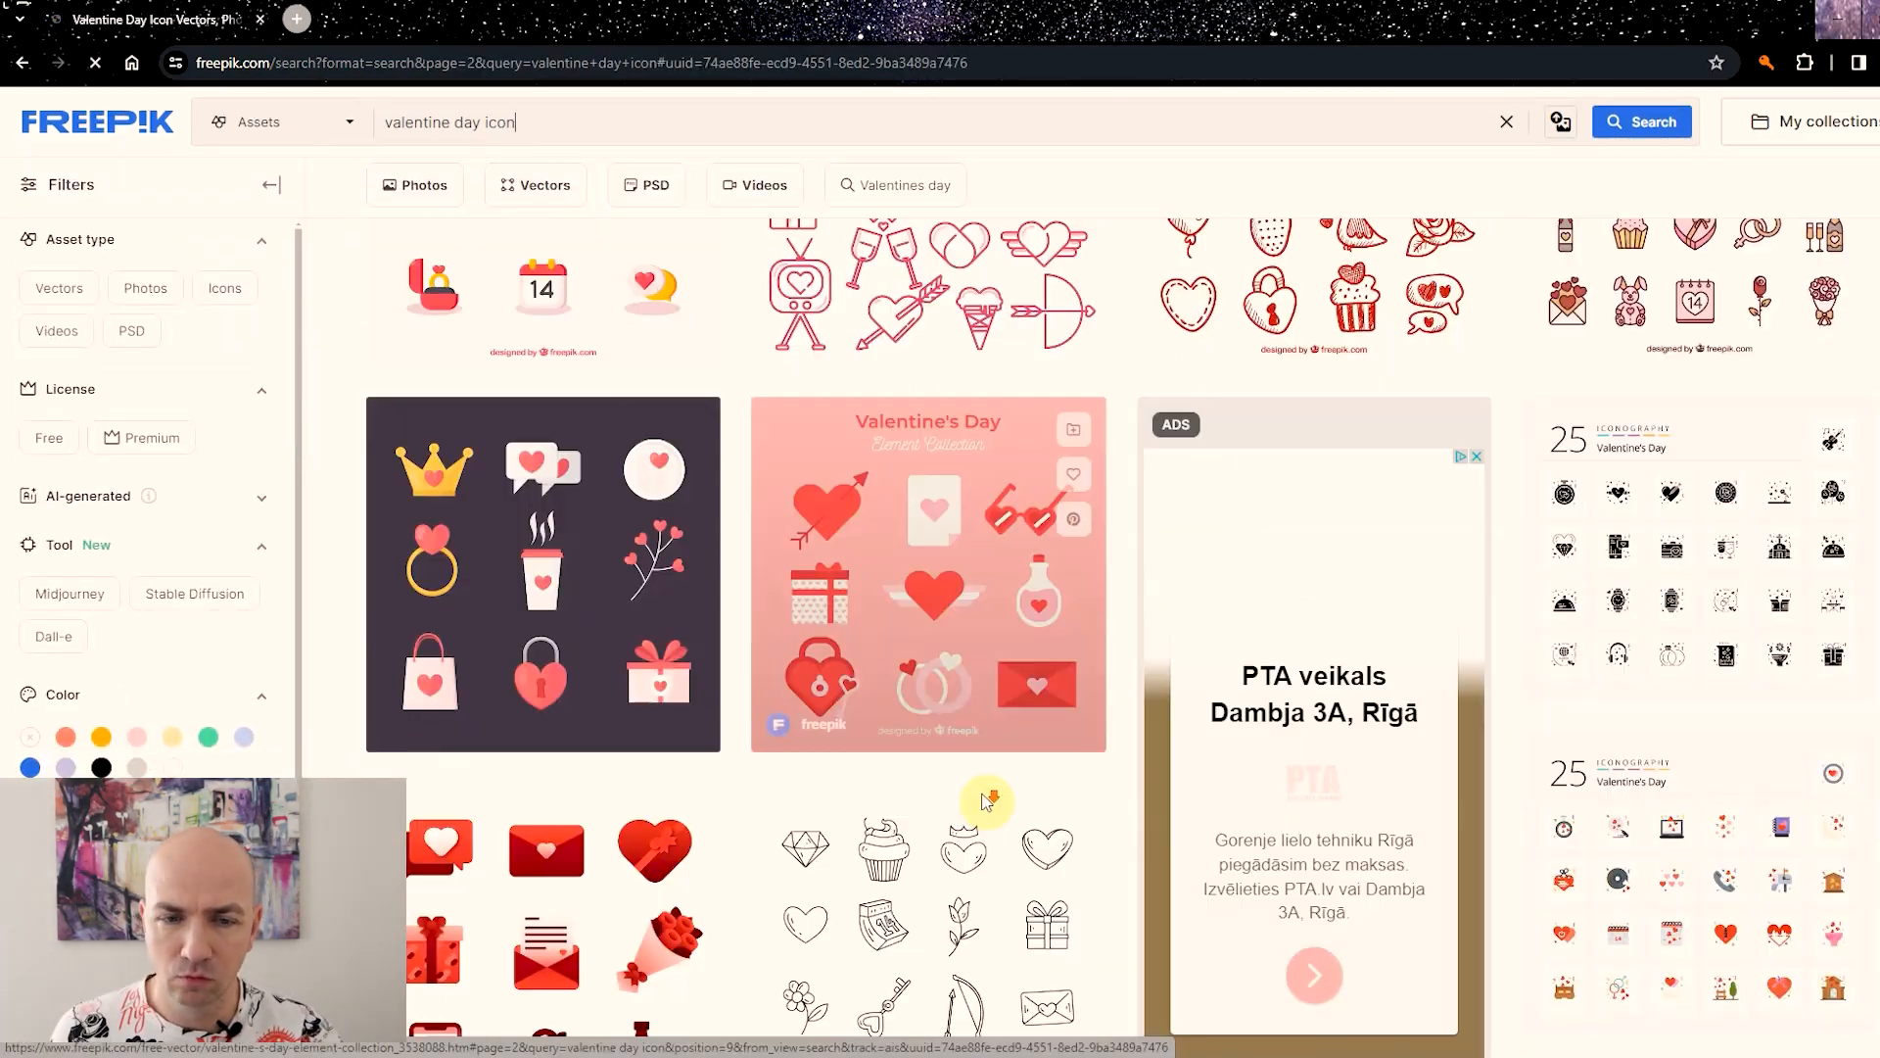
scroll(1146, 801, "down", 6)
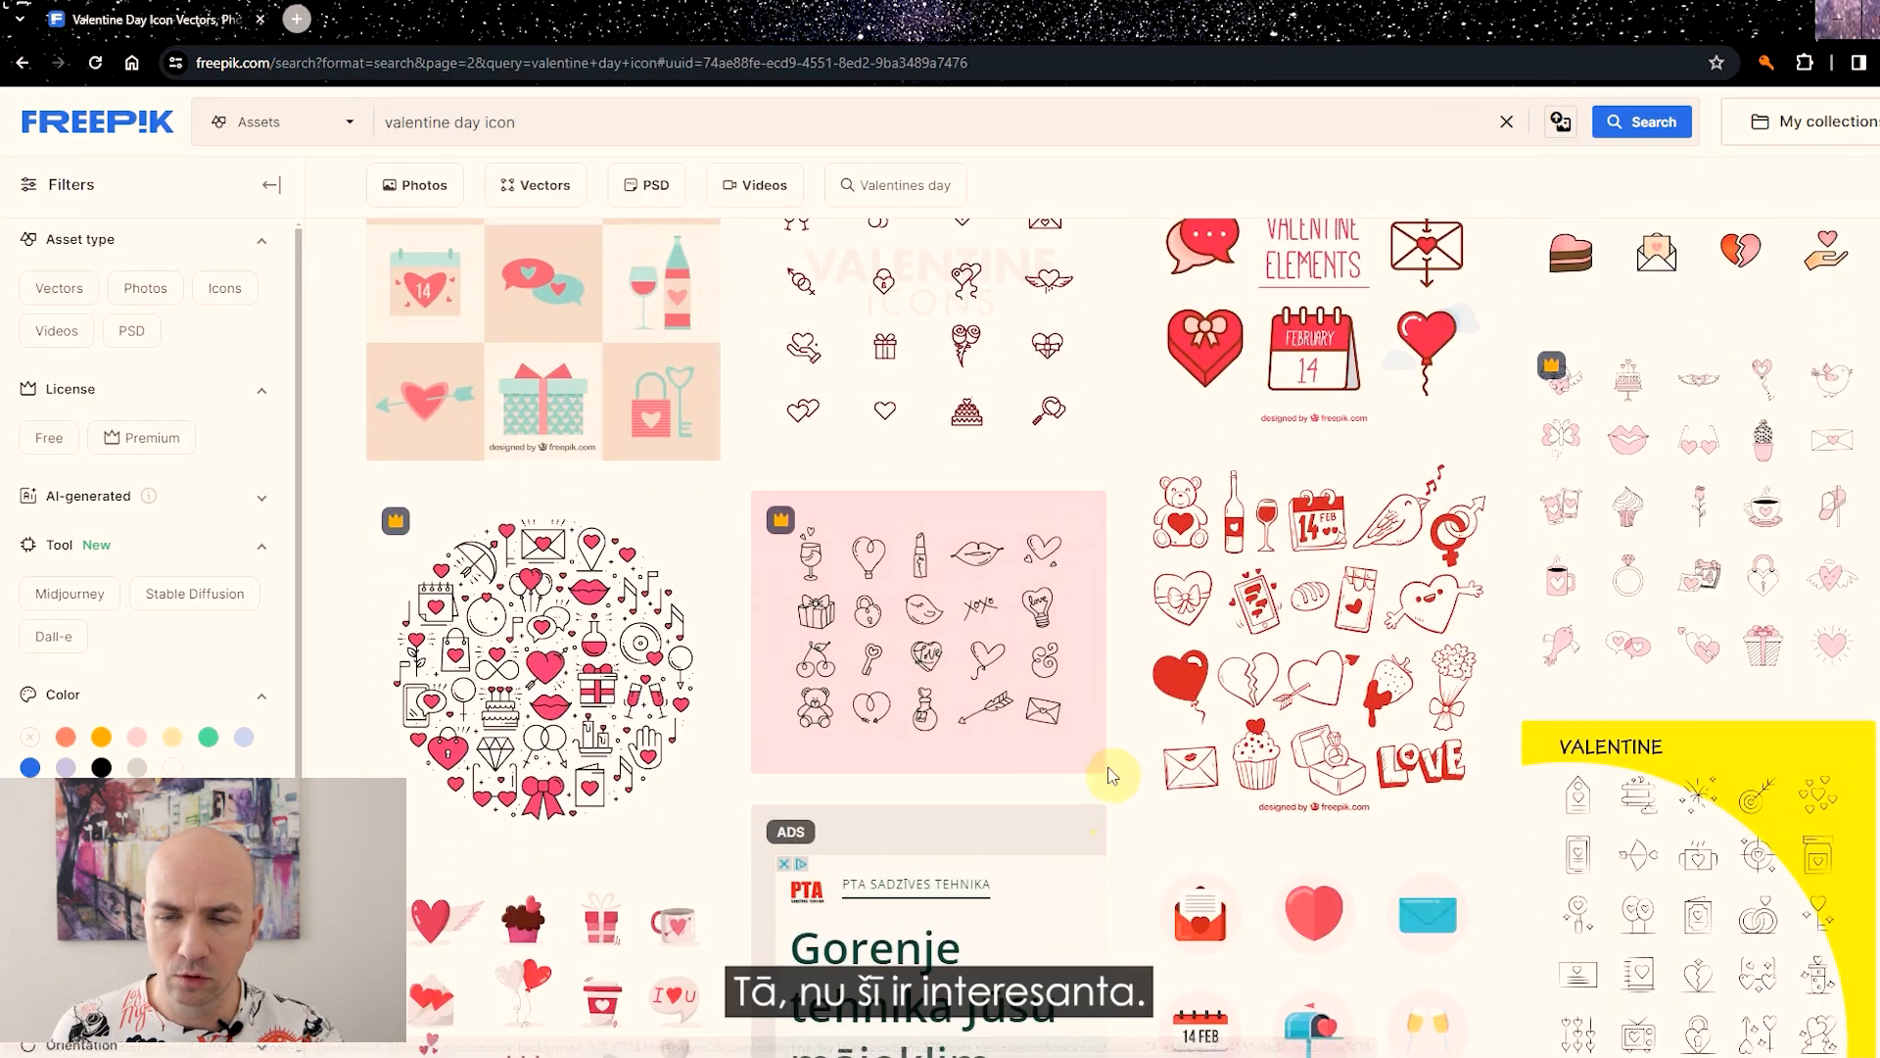
Download the free red doodle-style set of romantic Valentine's Day elements with the teddy bear and wine bottle.
left_click(1311, 677)
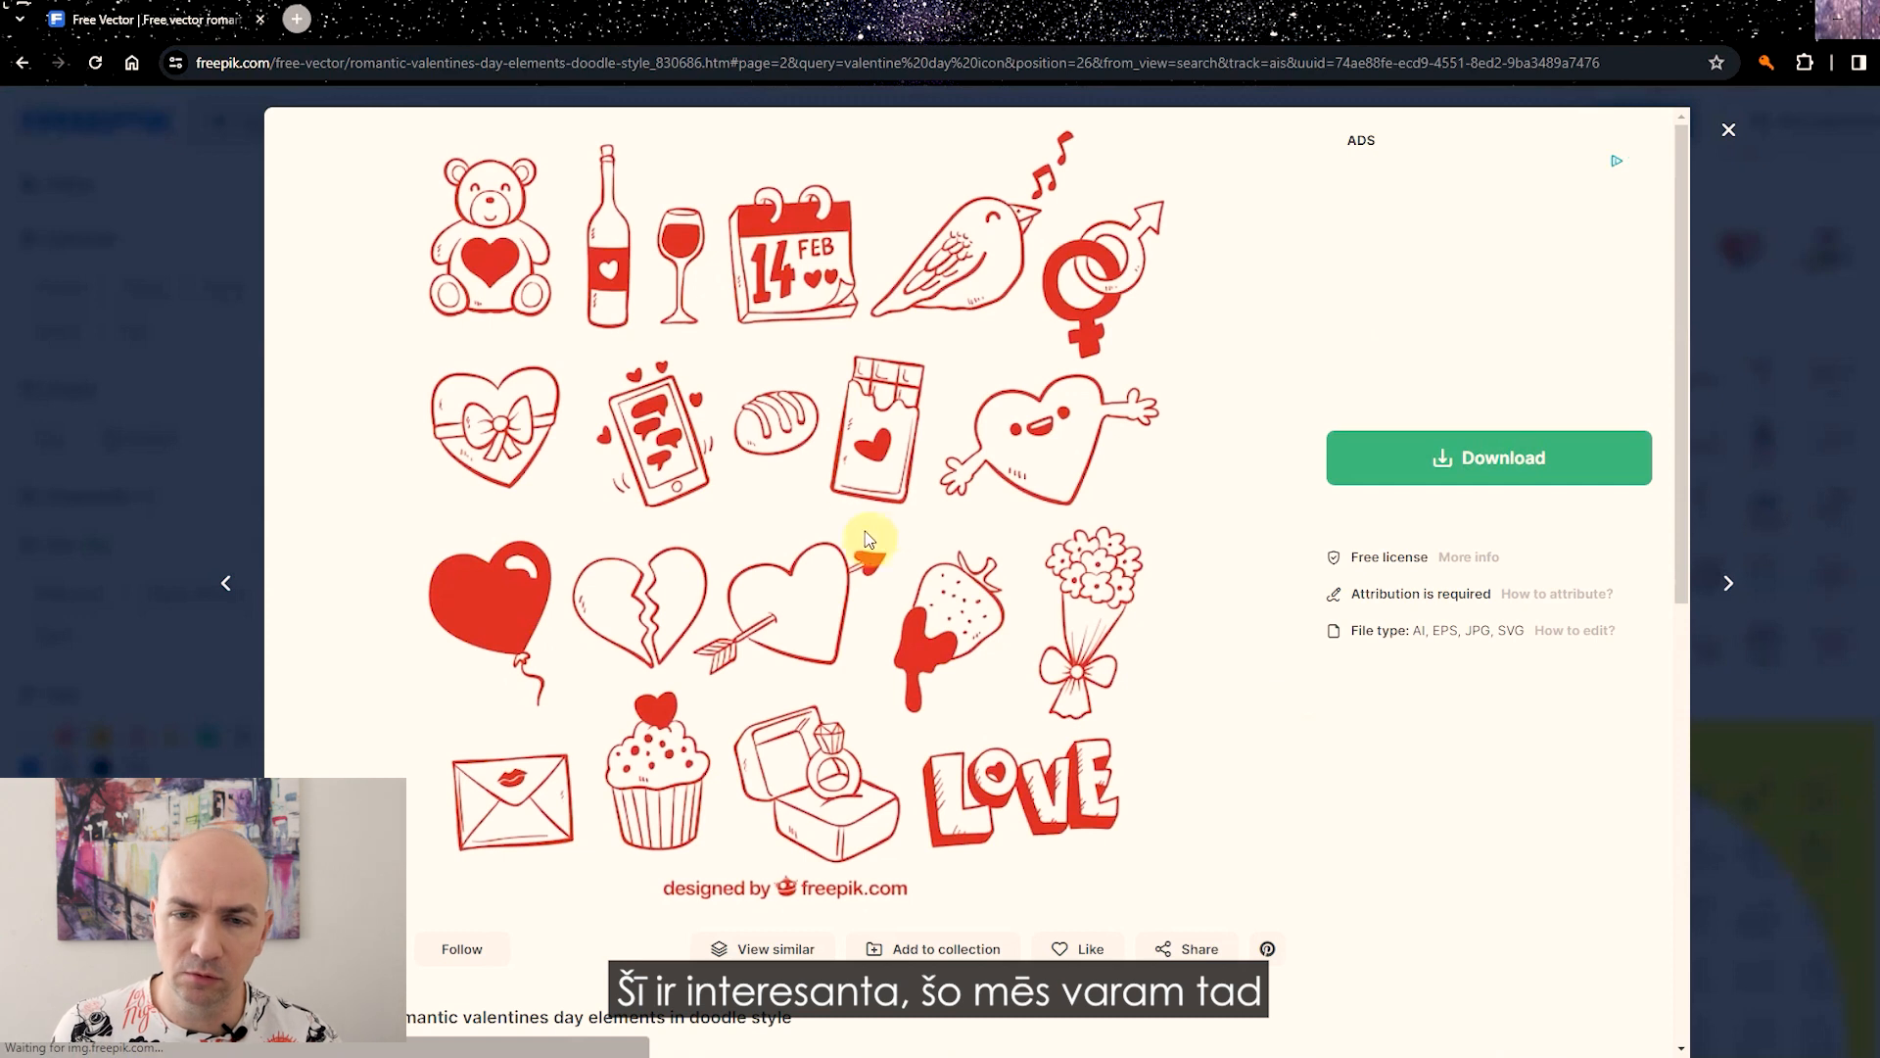
left_click(1474, 485)
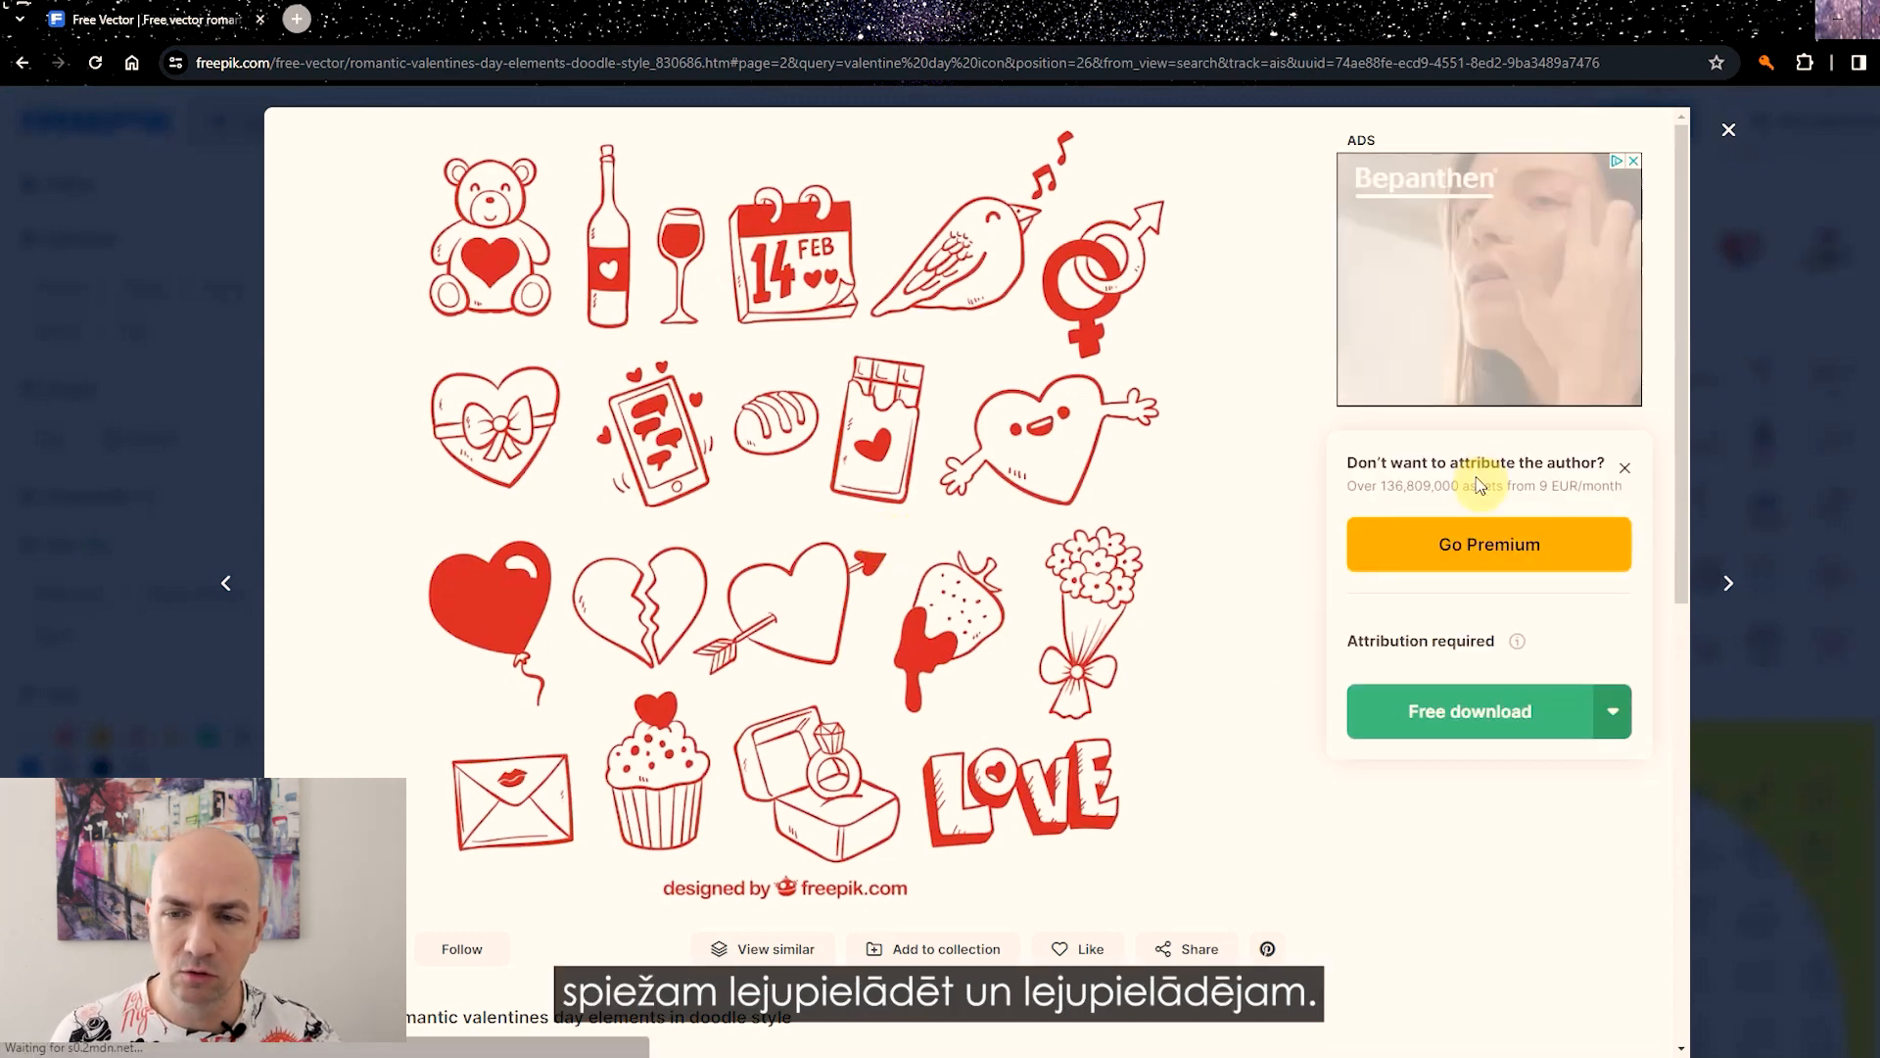
left_click(1469, 725)
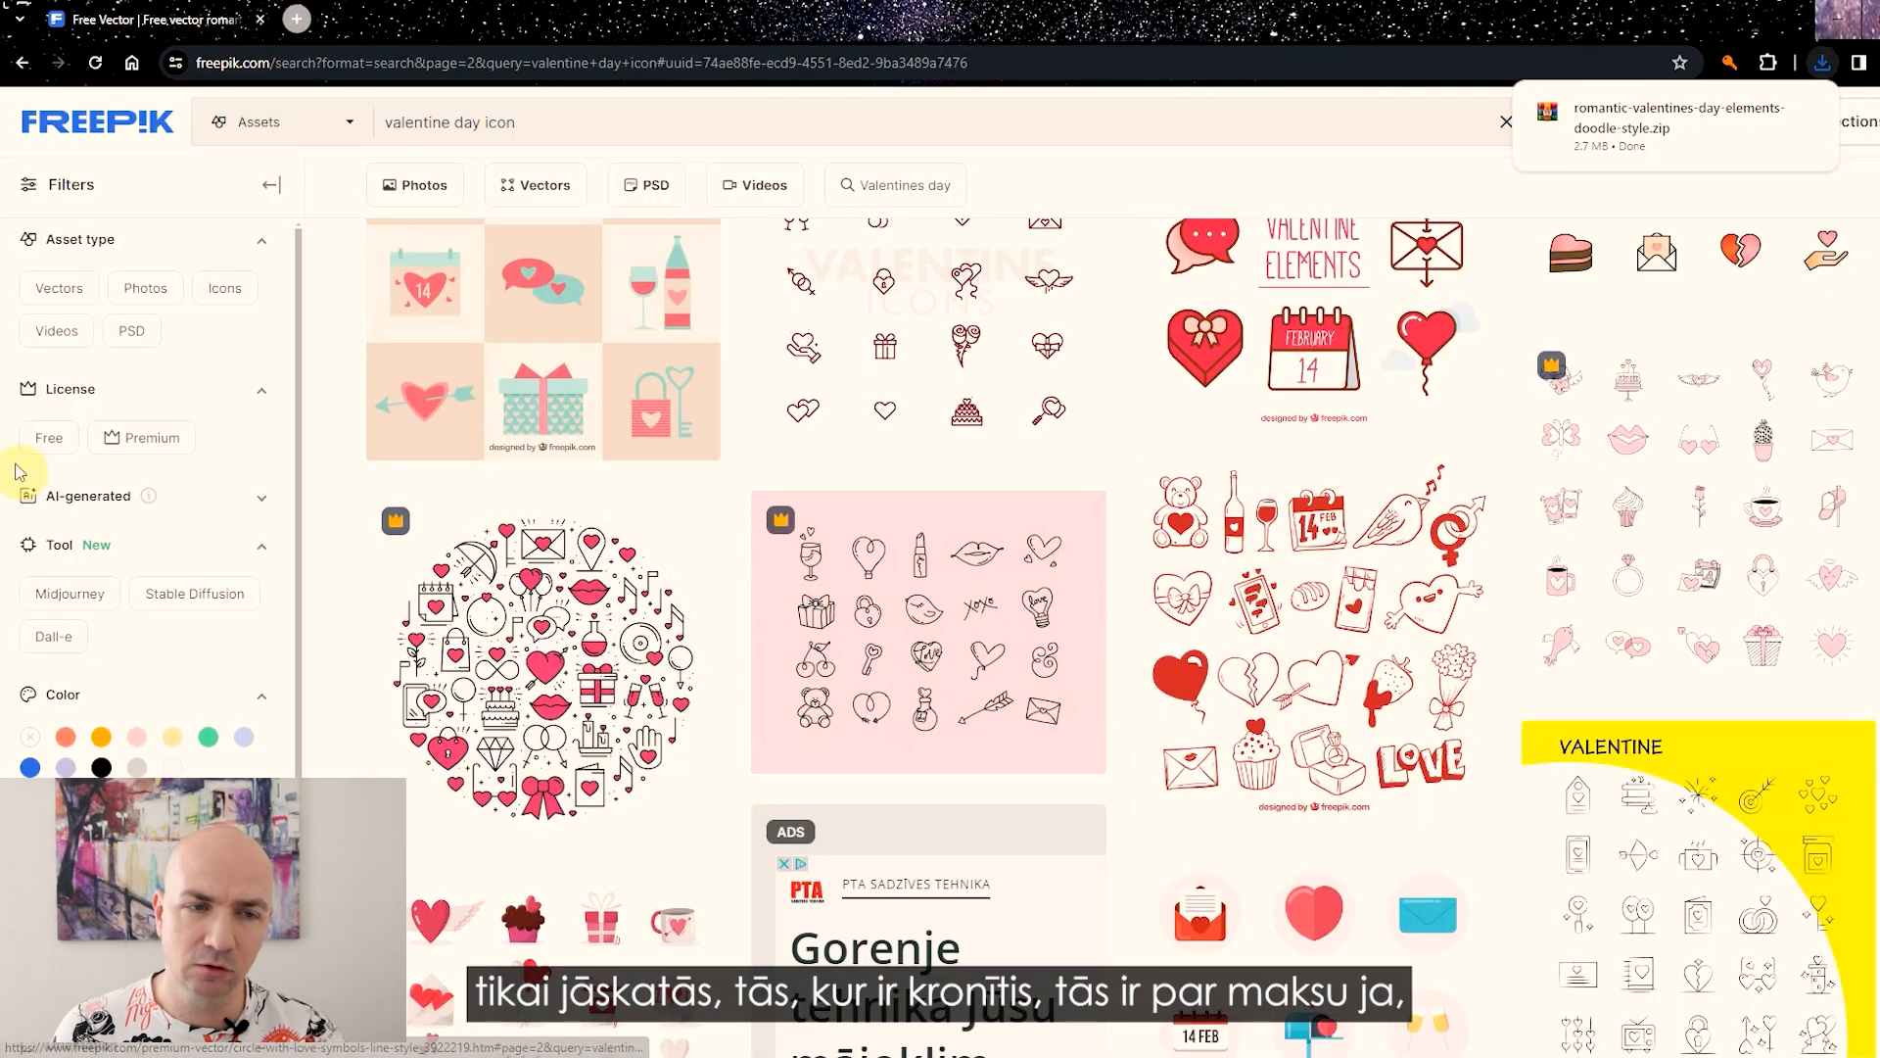
Find the "Love Elements" collection with the pink rabbit on results page 3 and download it for free.
scroll(1087, 697, "down", 8)
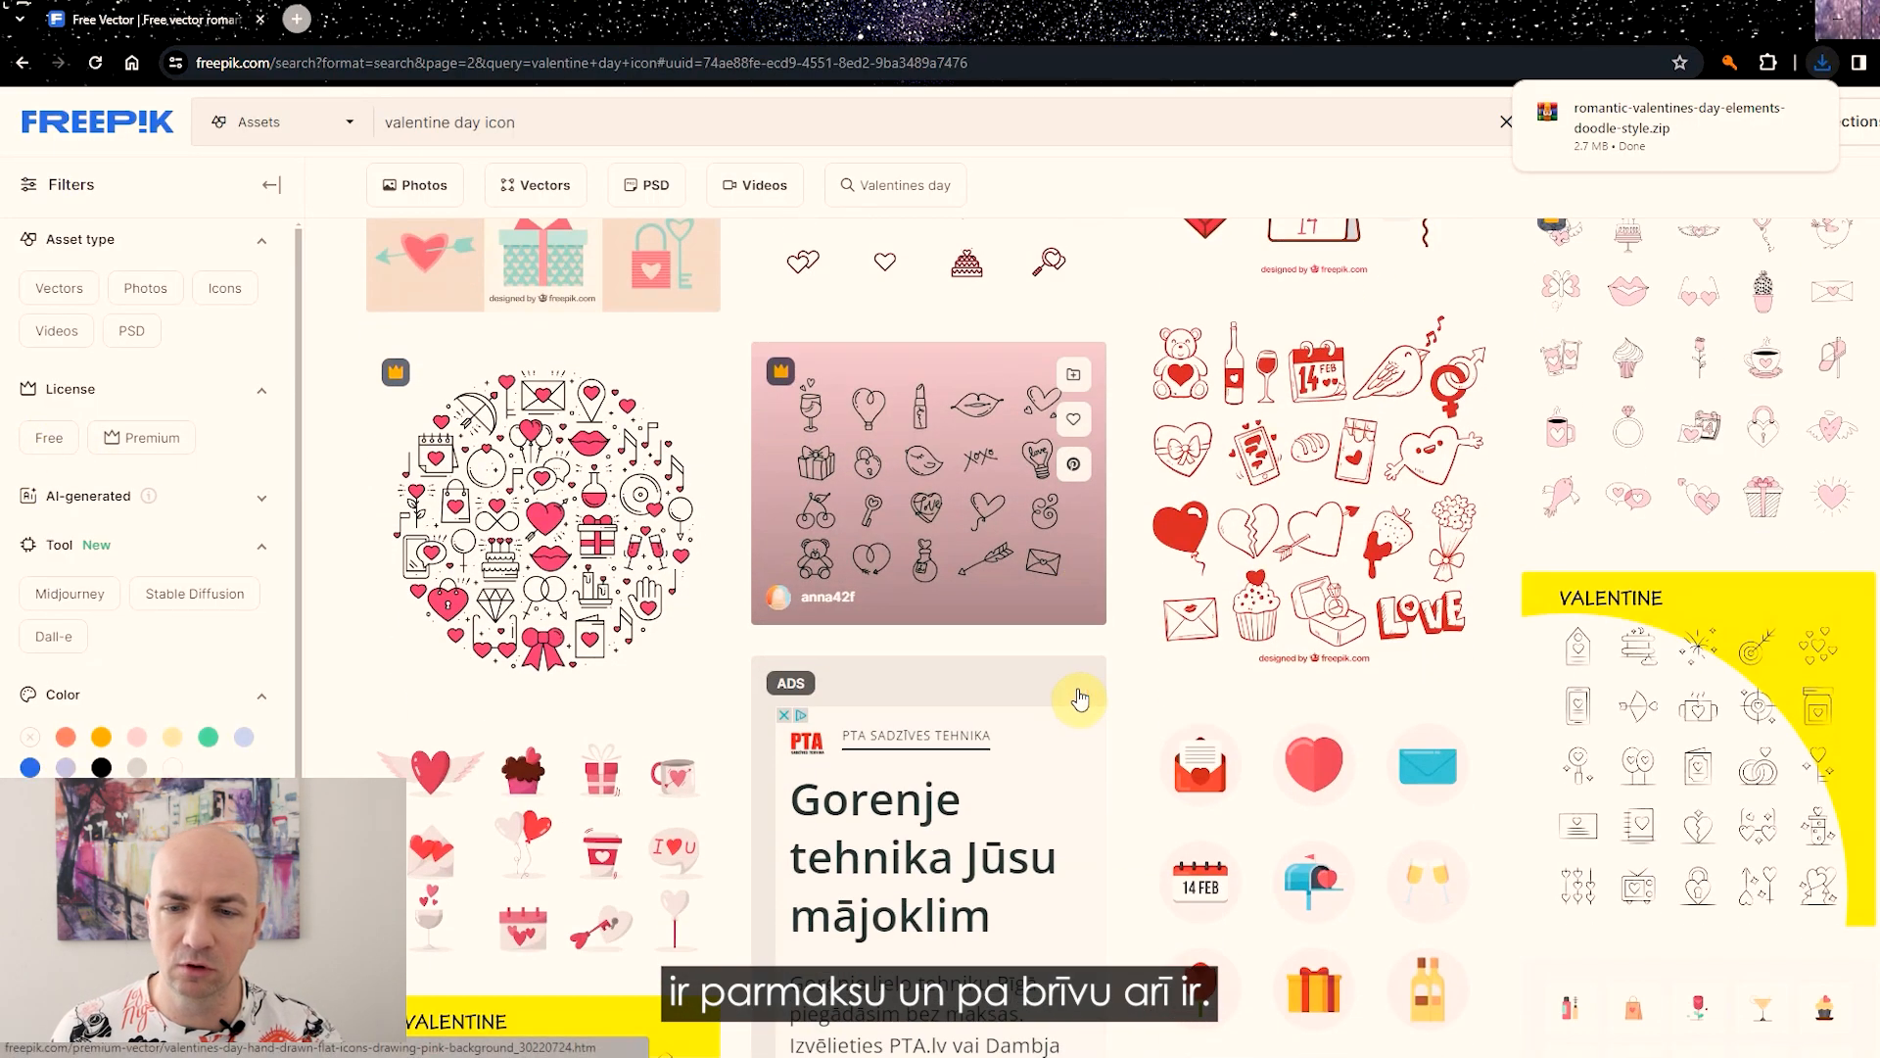
scroll(1097, 711, "down", 10)
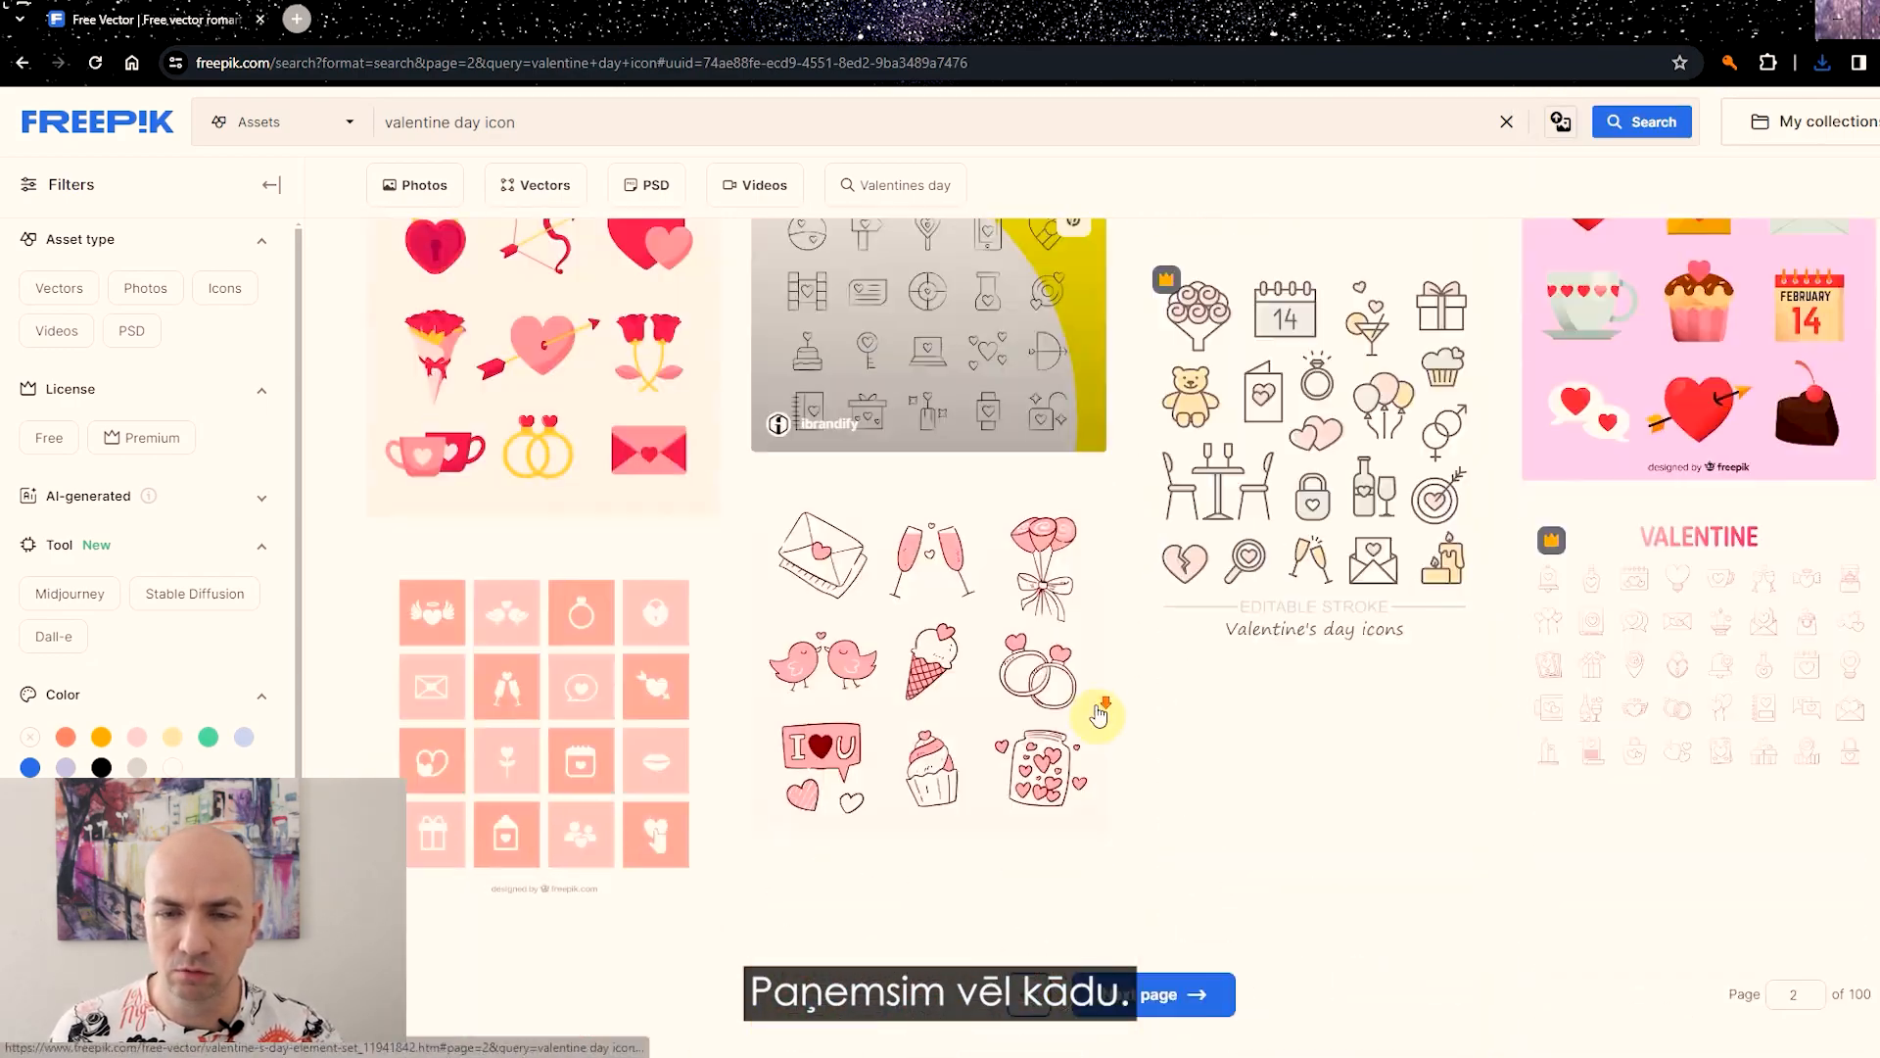
left_click(1200, 1009)
scroll(1469, 750, "down", 10)
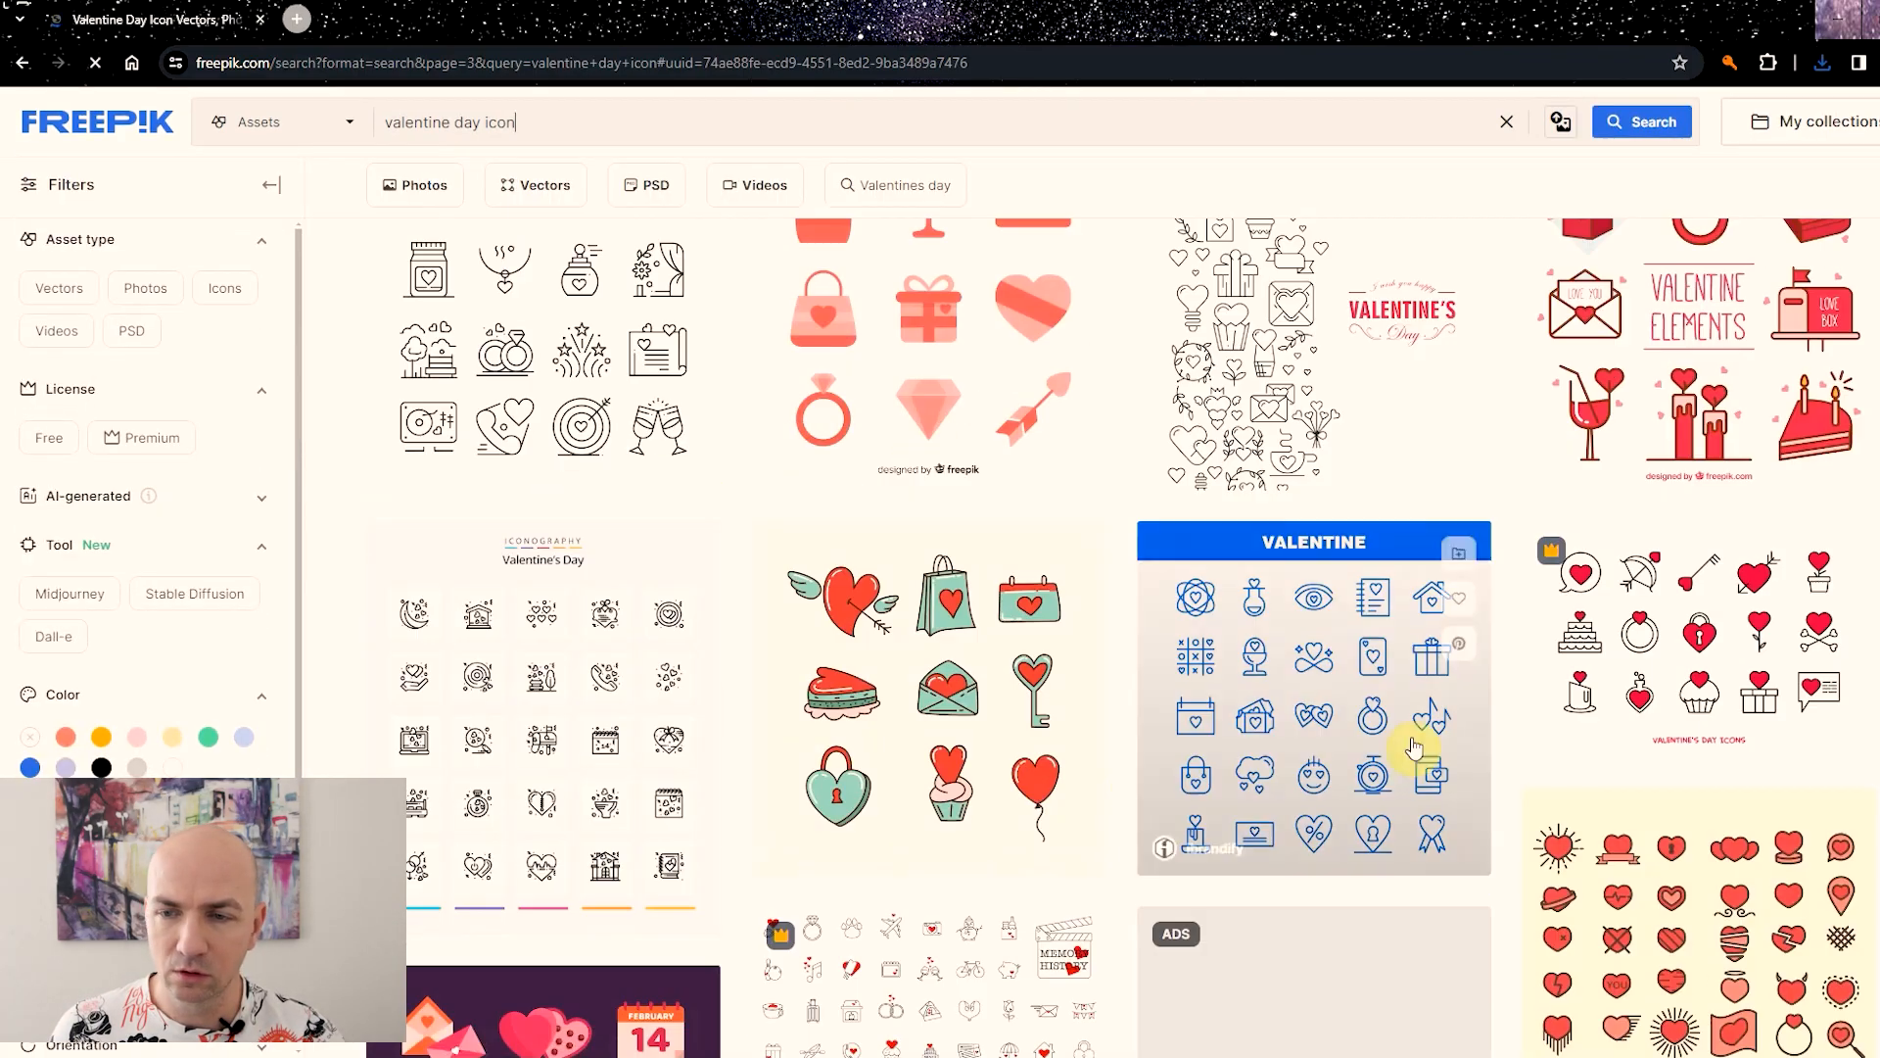
scroll(1331, 744, "down", 5)
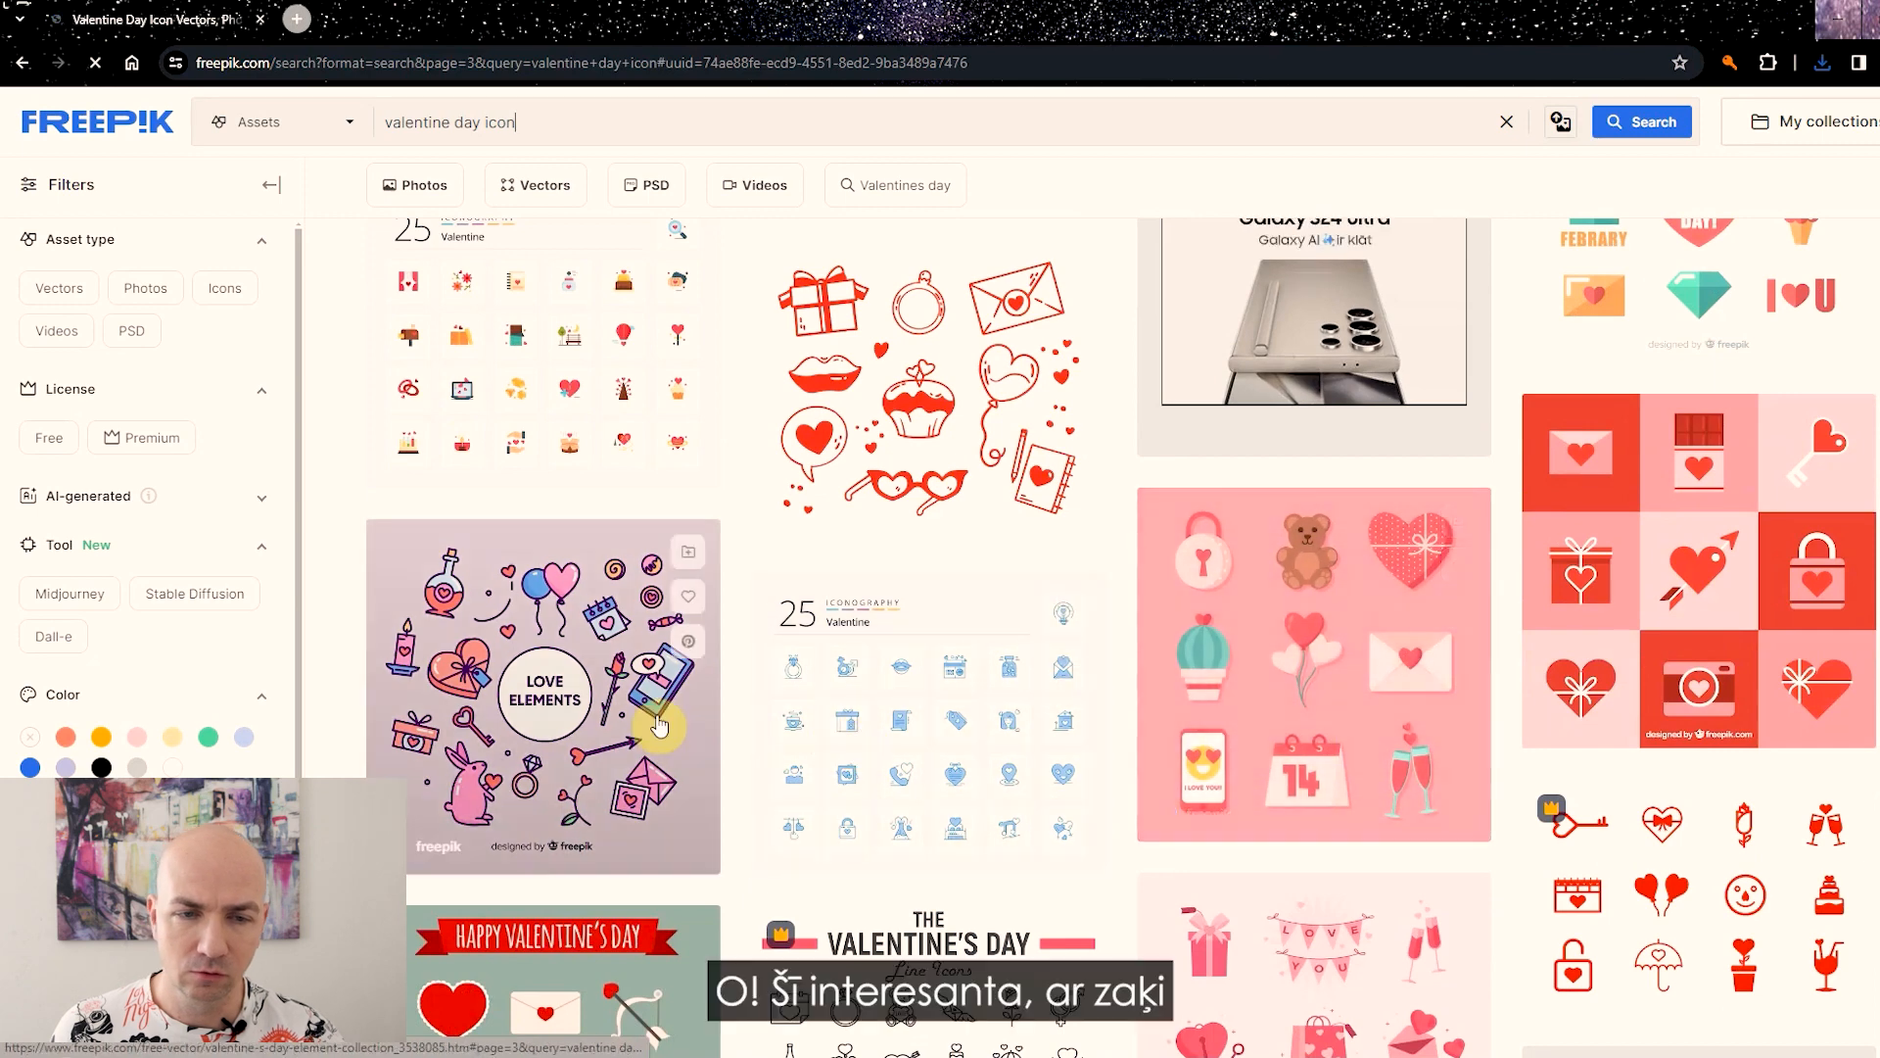
left_click(632, 730)
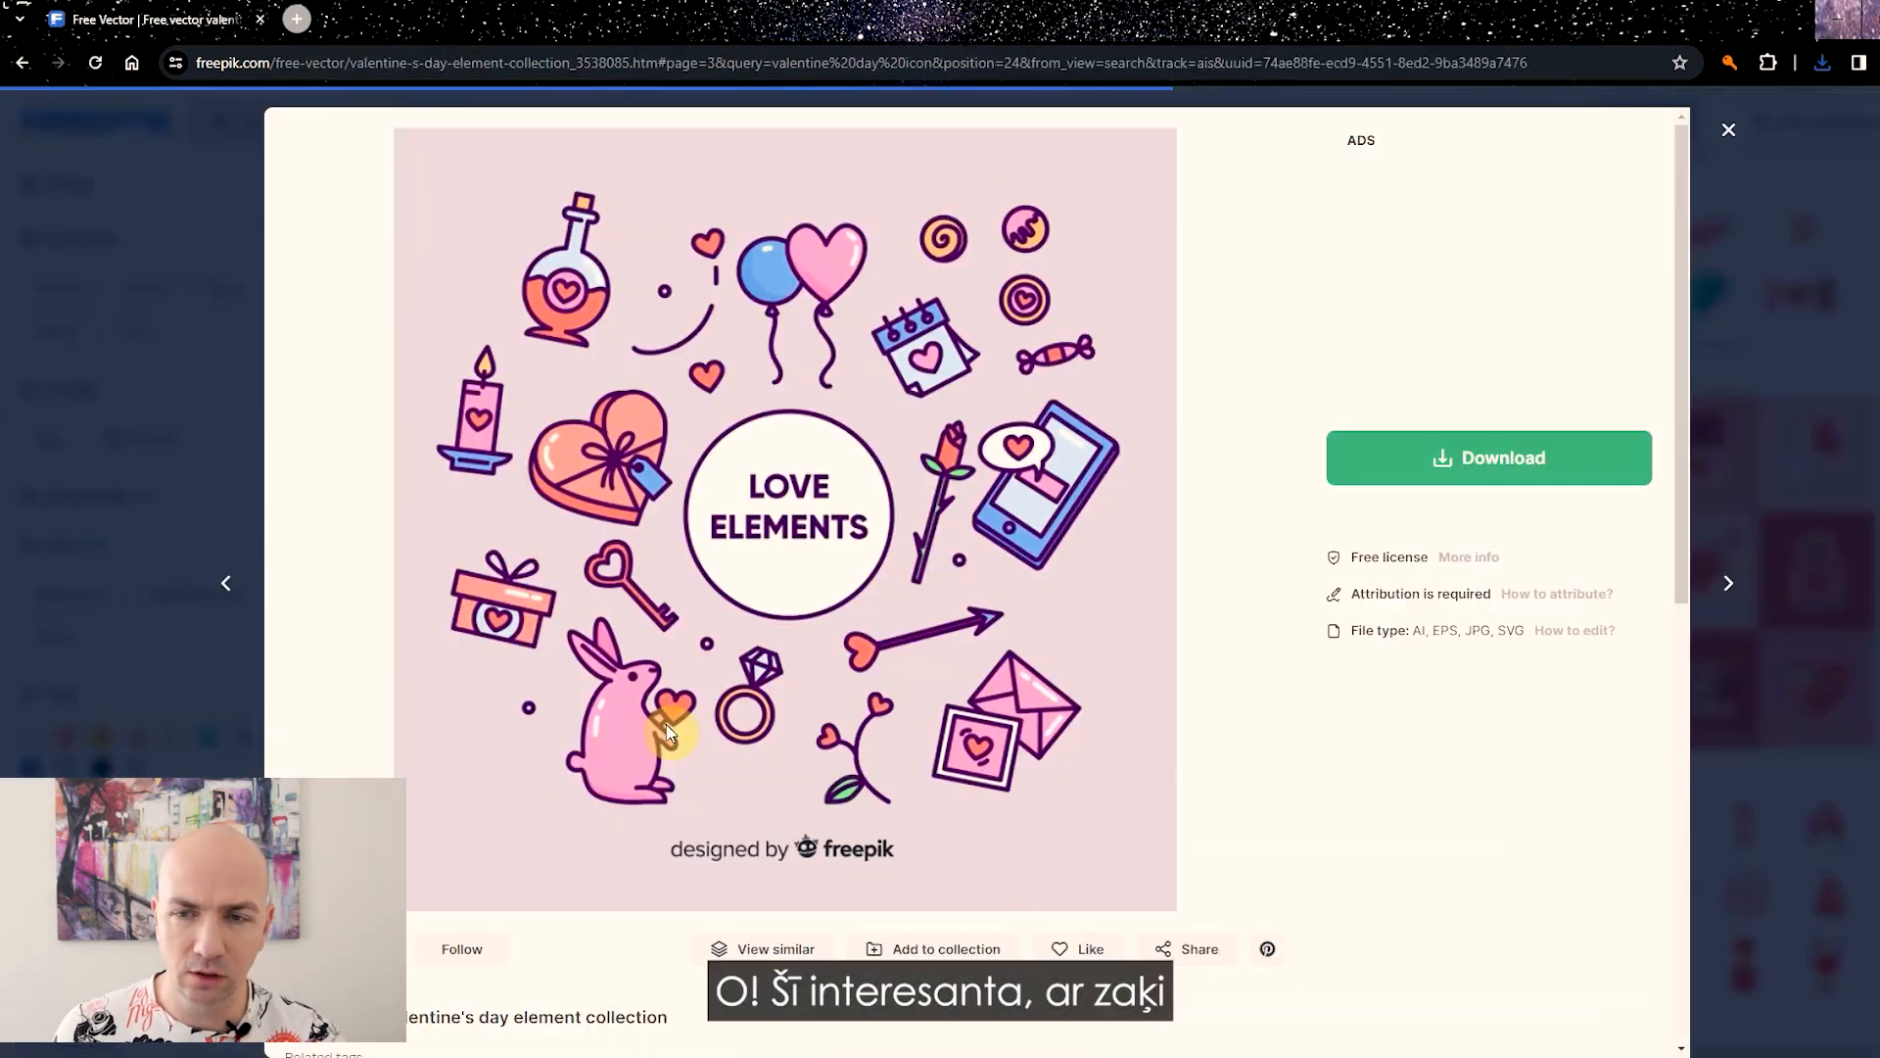
left_click(1528, 480)
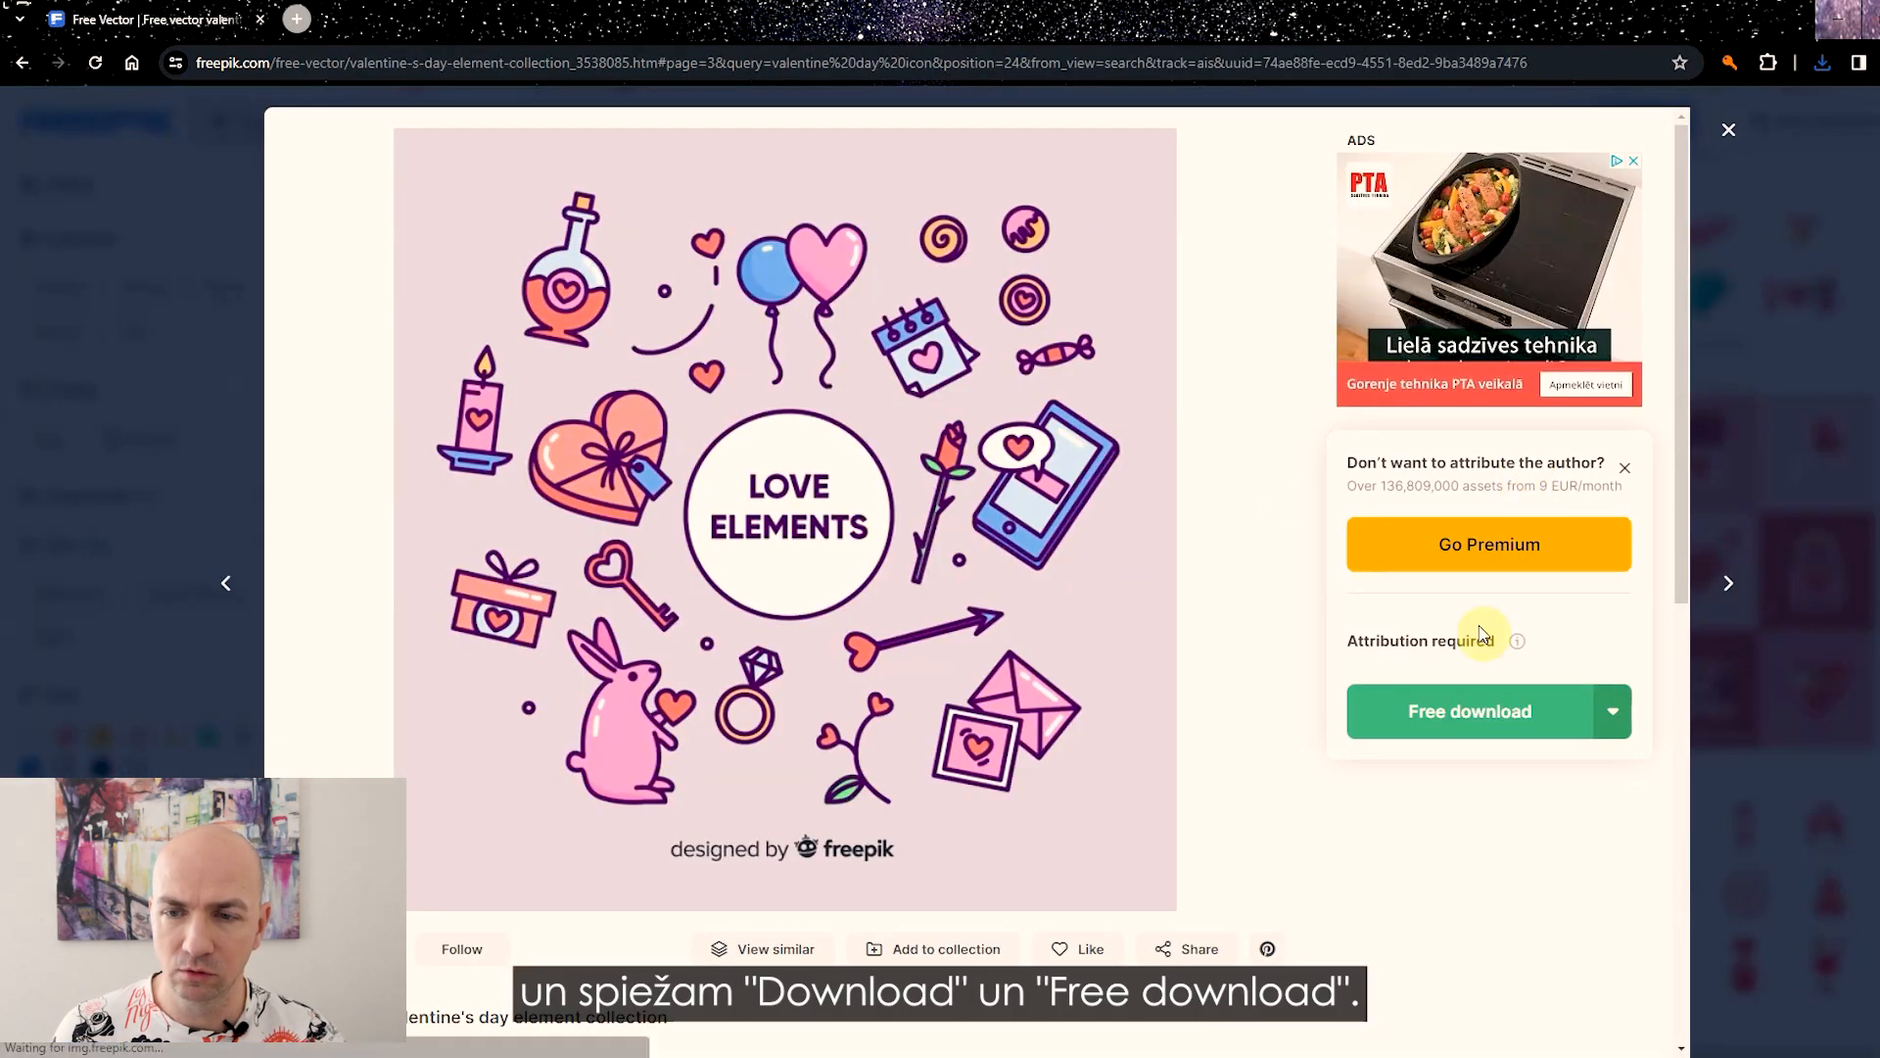
left_click(1485, 718)
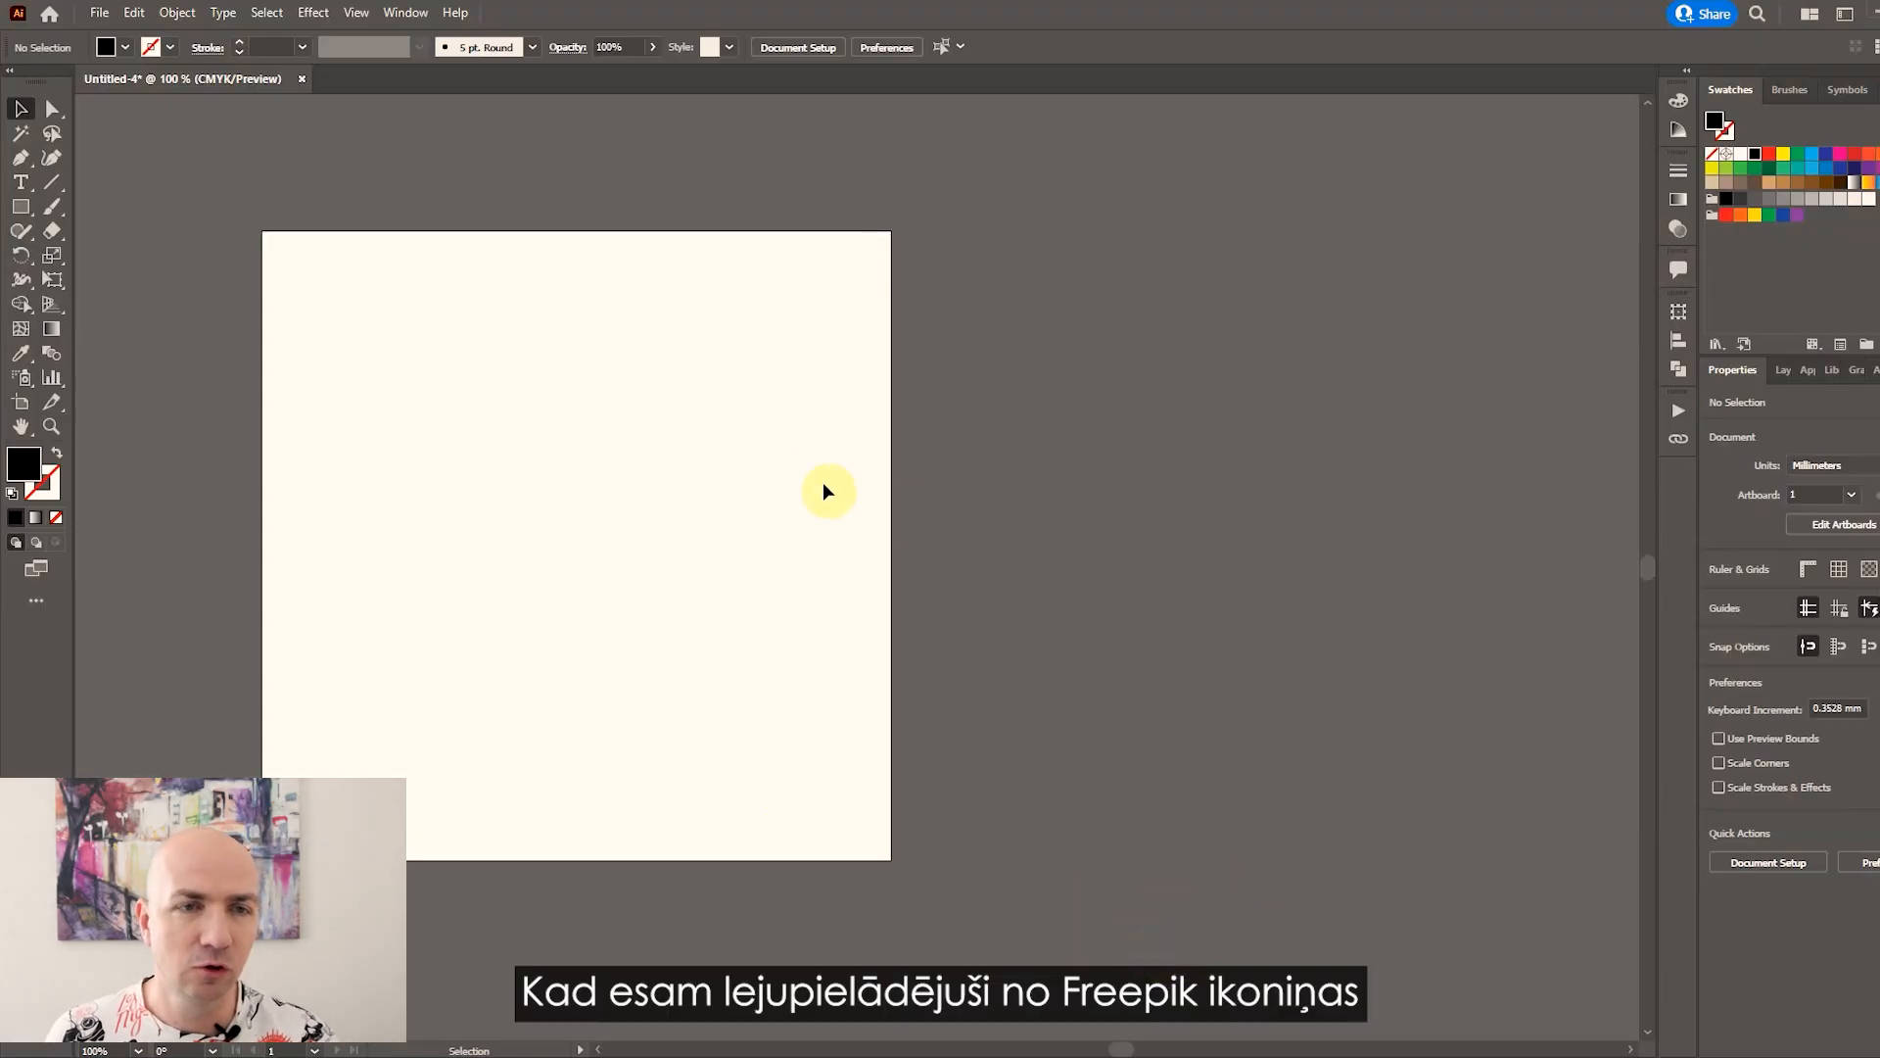
Switch to Illustrator and place the icon file 34696-NZO6D9 beside the artboard at 100 × 100 mm.
left_click(106, 14)
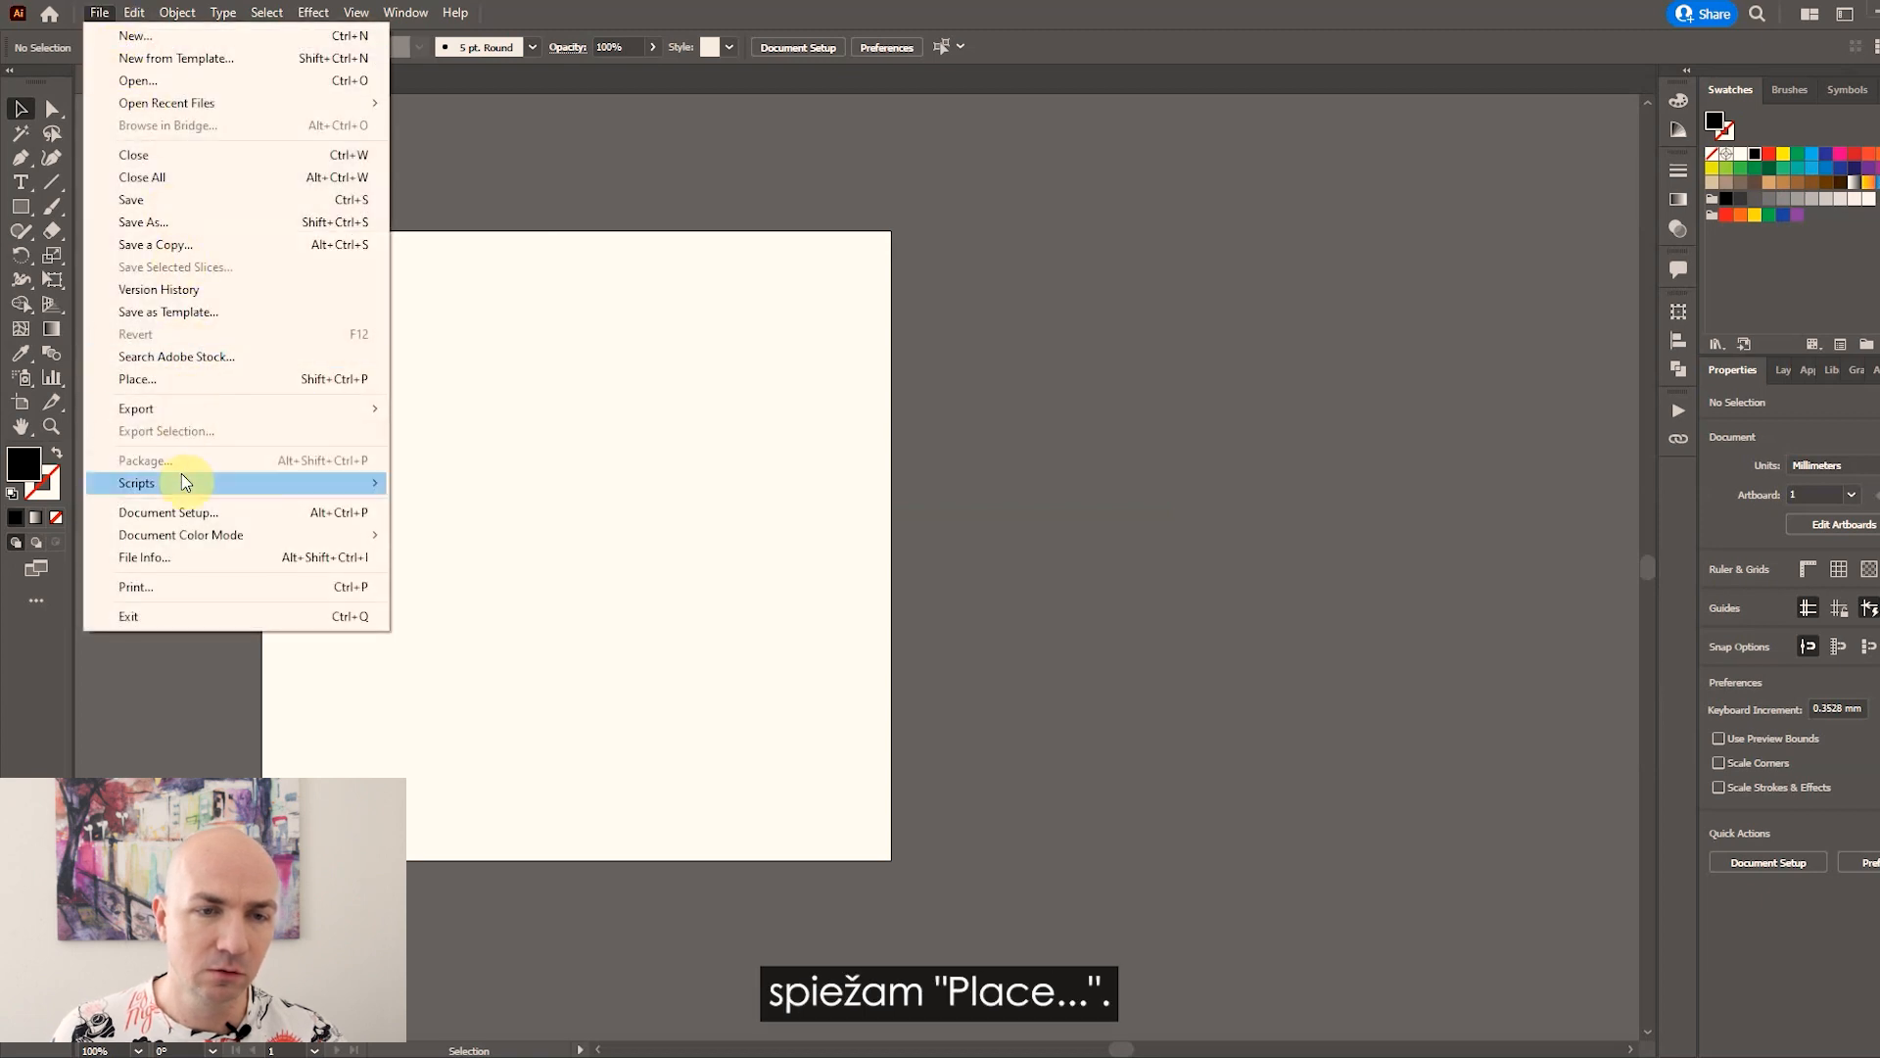
left_click(180, 382)
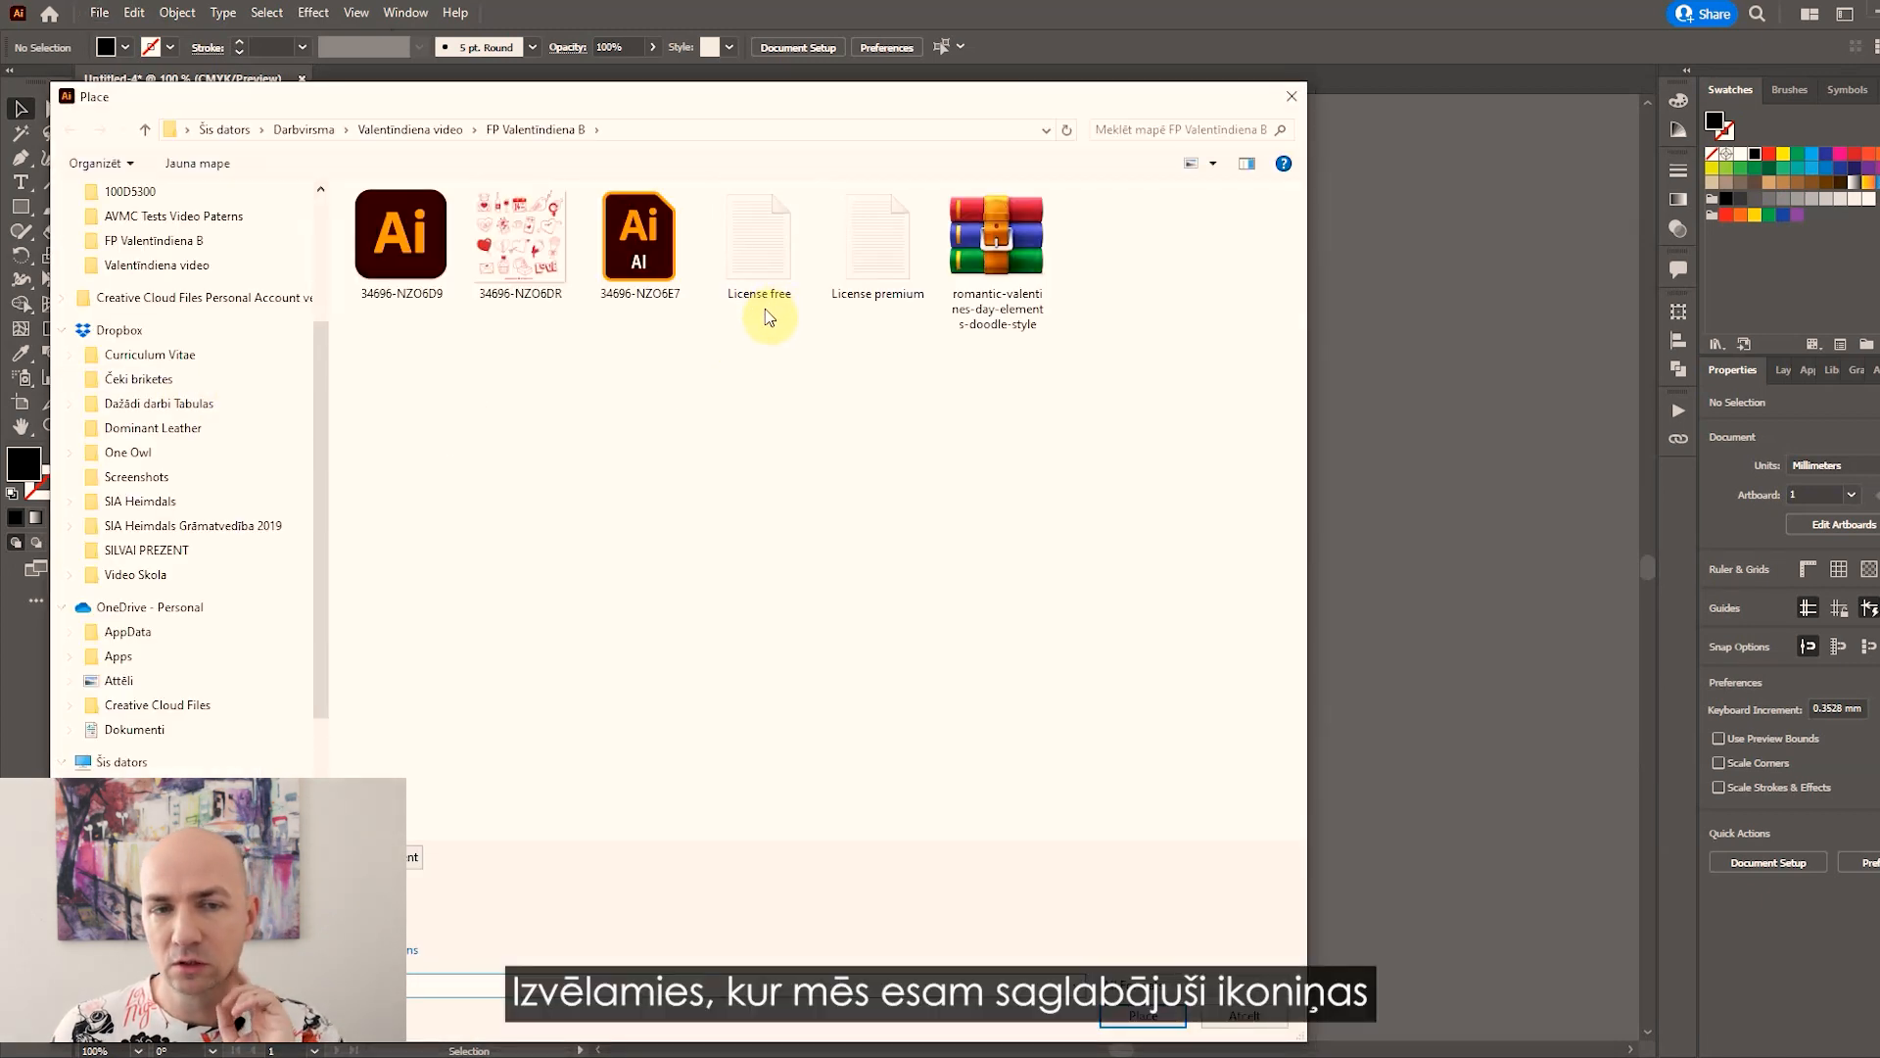
left_click(438, 273)
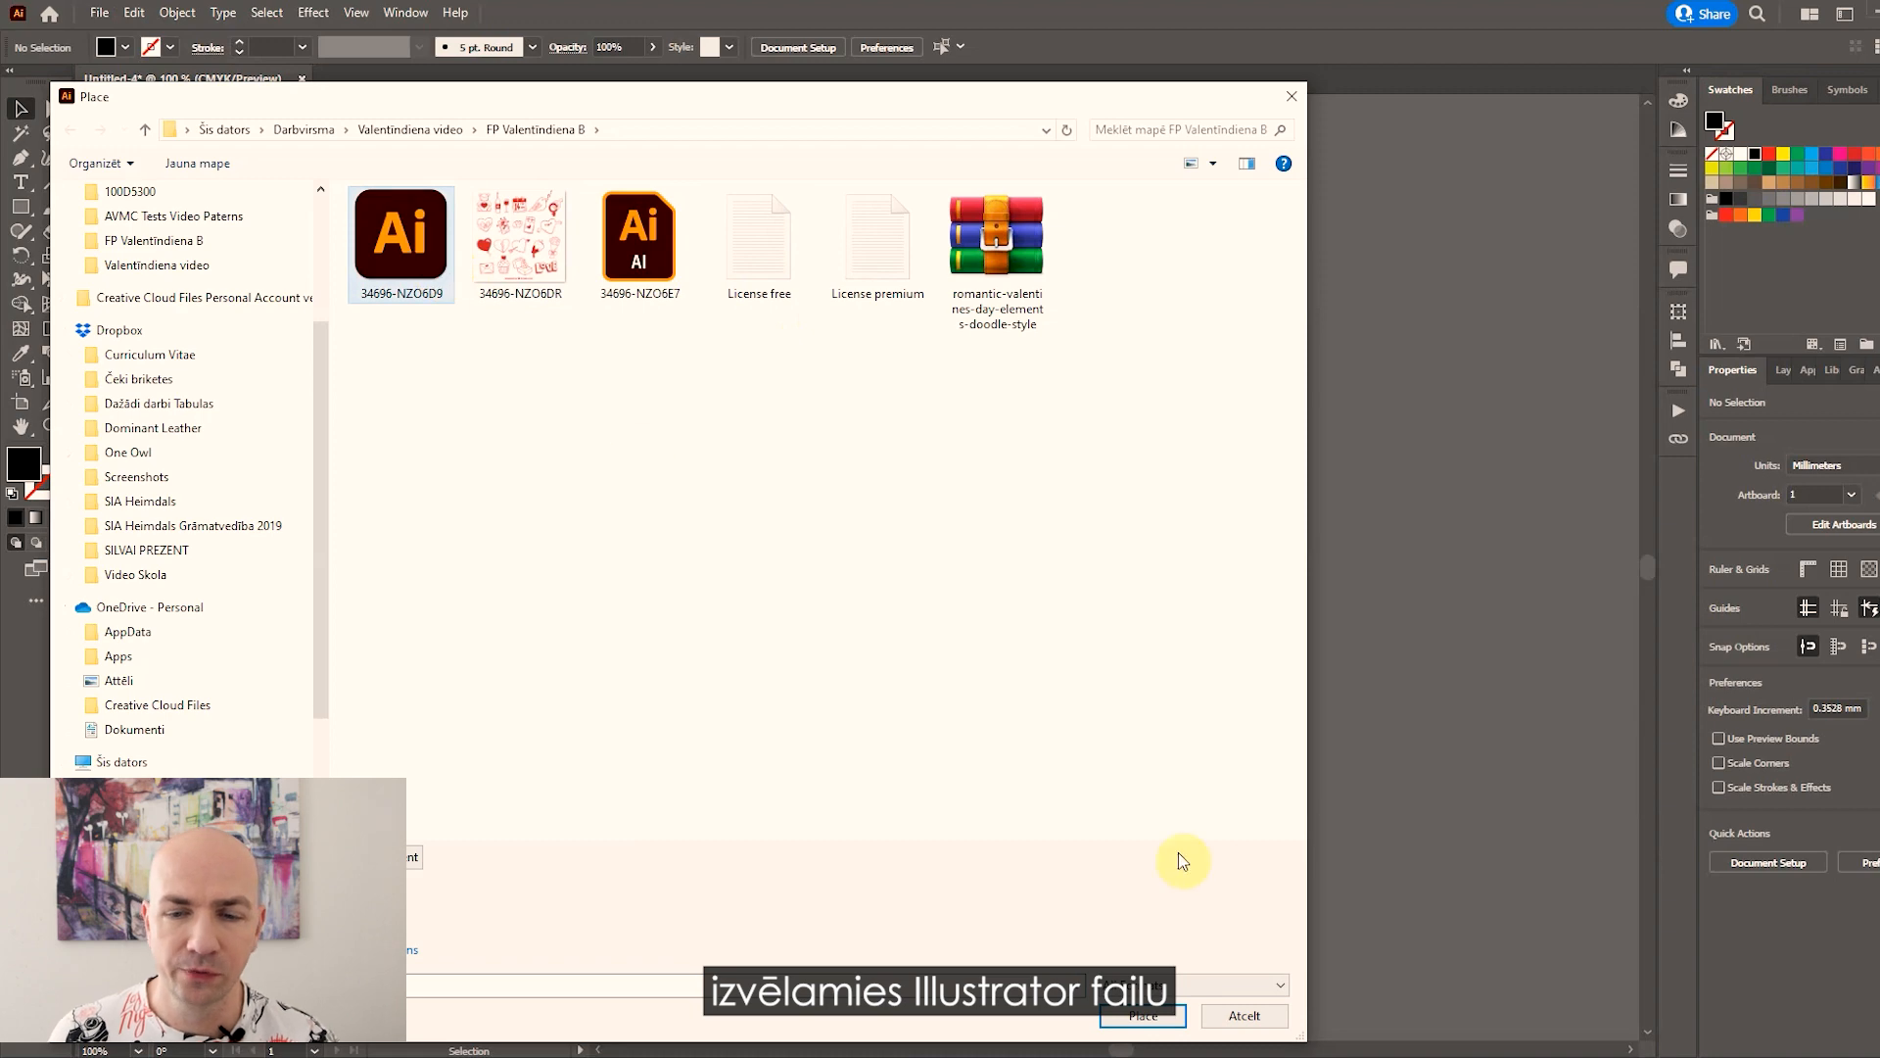
left_click(1142, 1011)
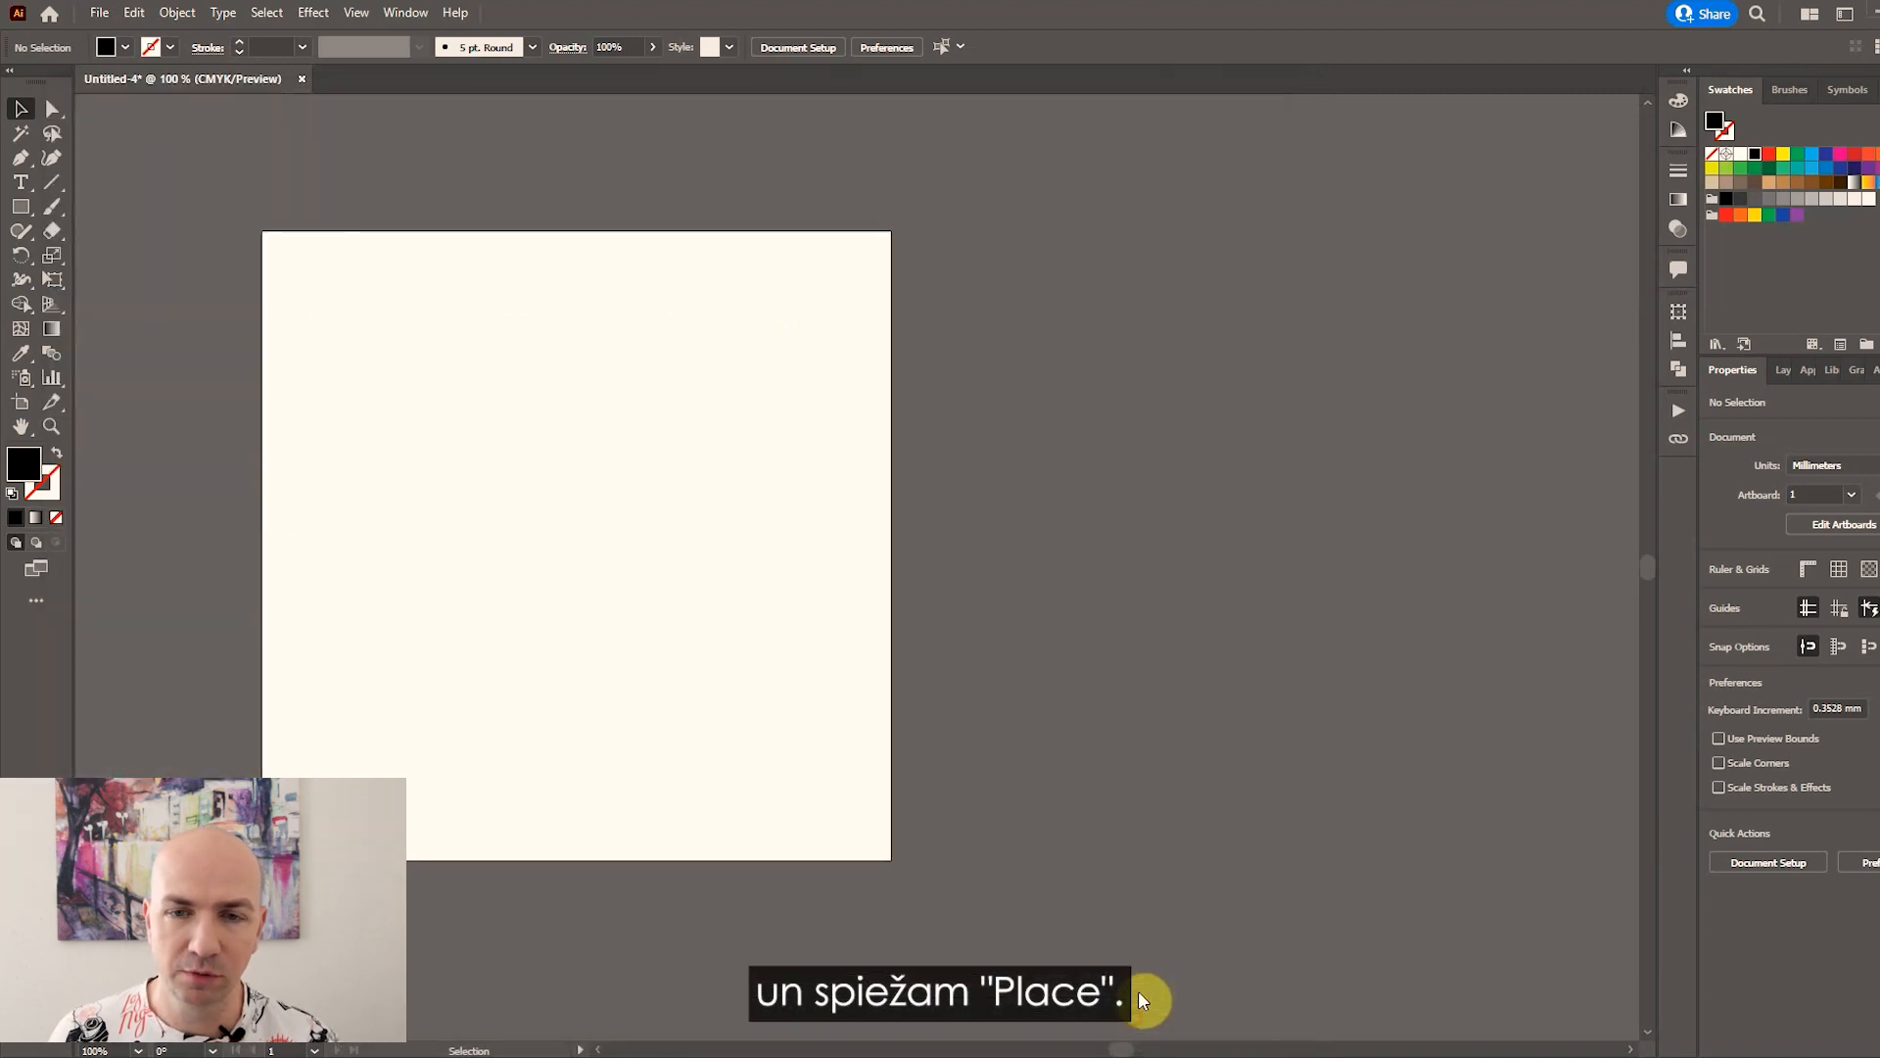
left_click(933, 233)
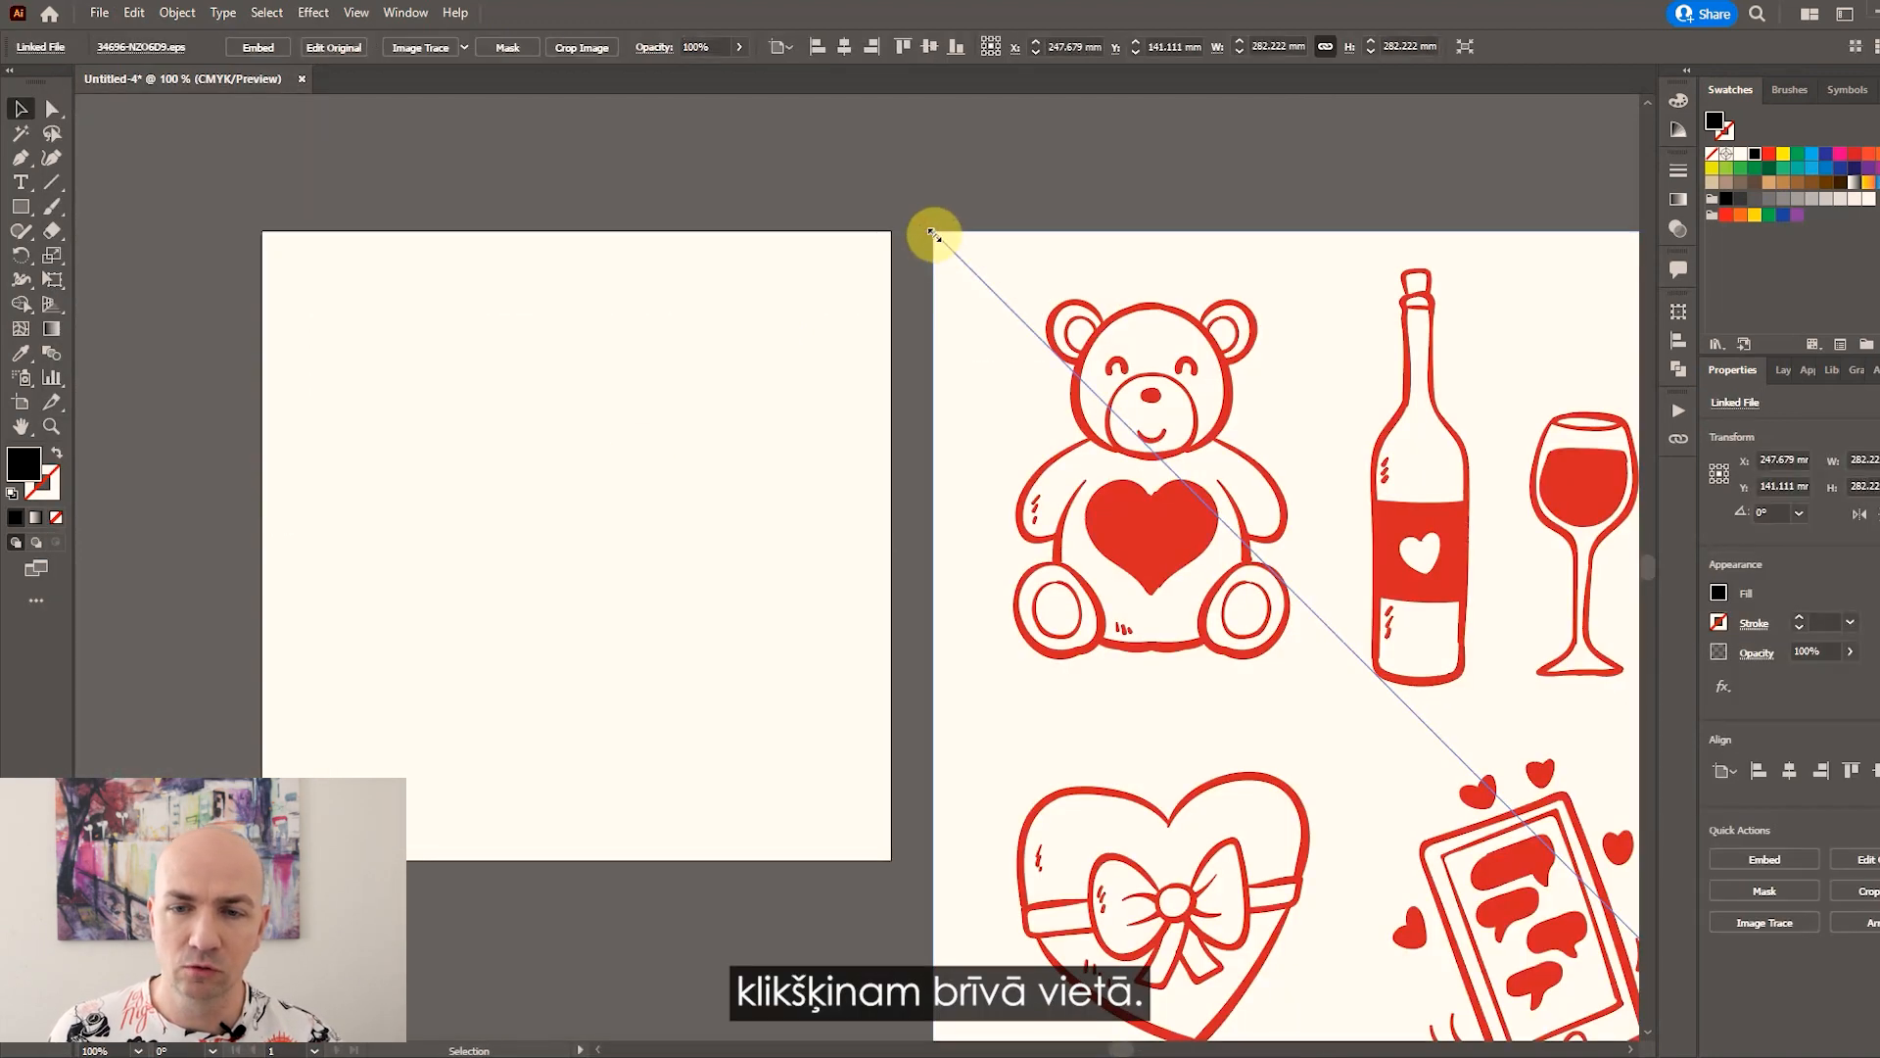
key("ctrl+minus")
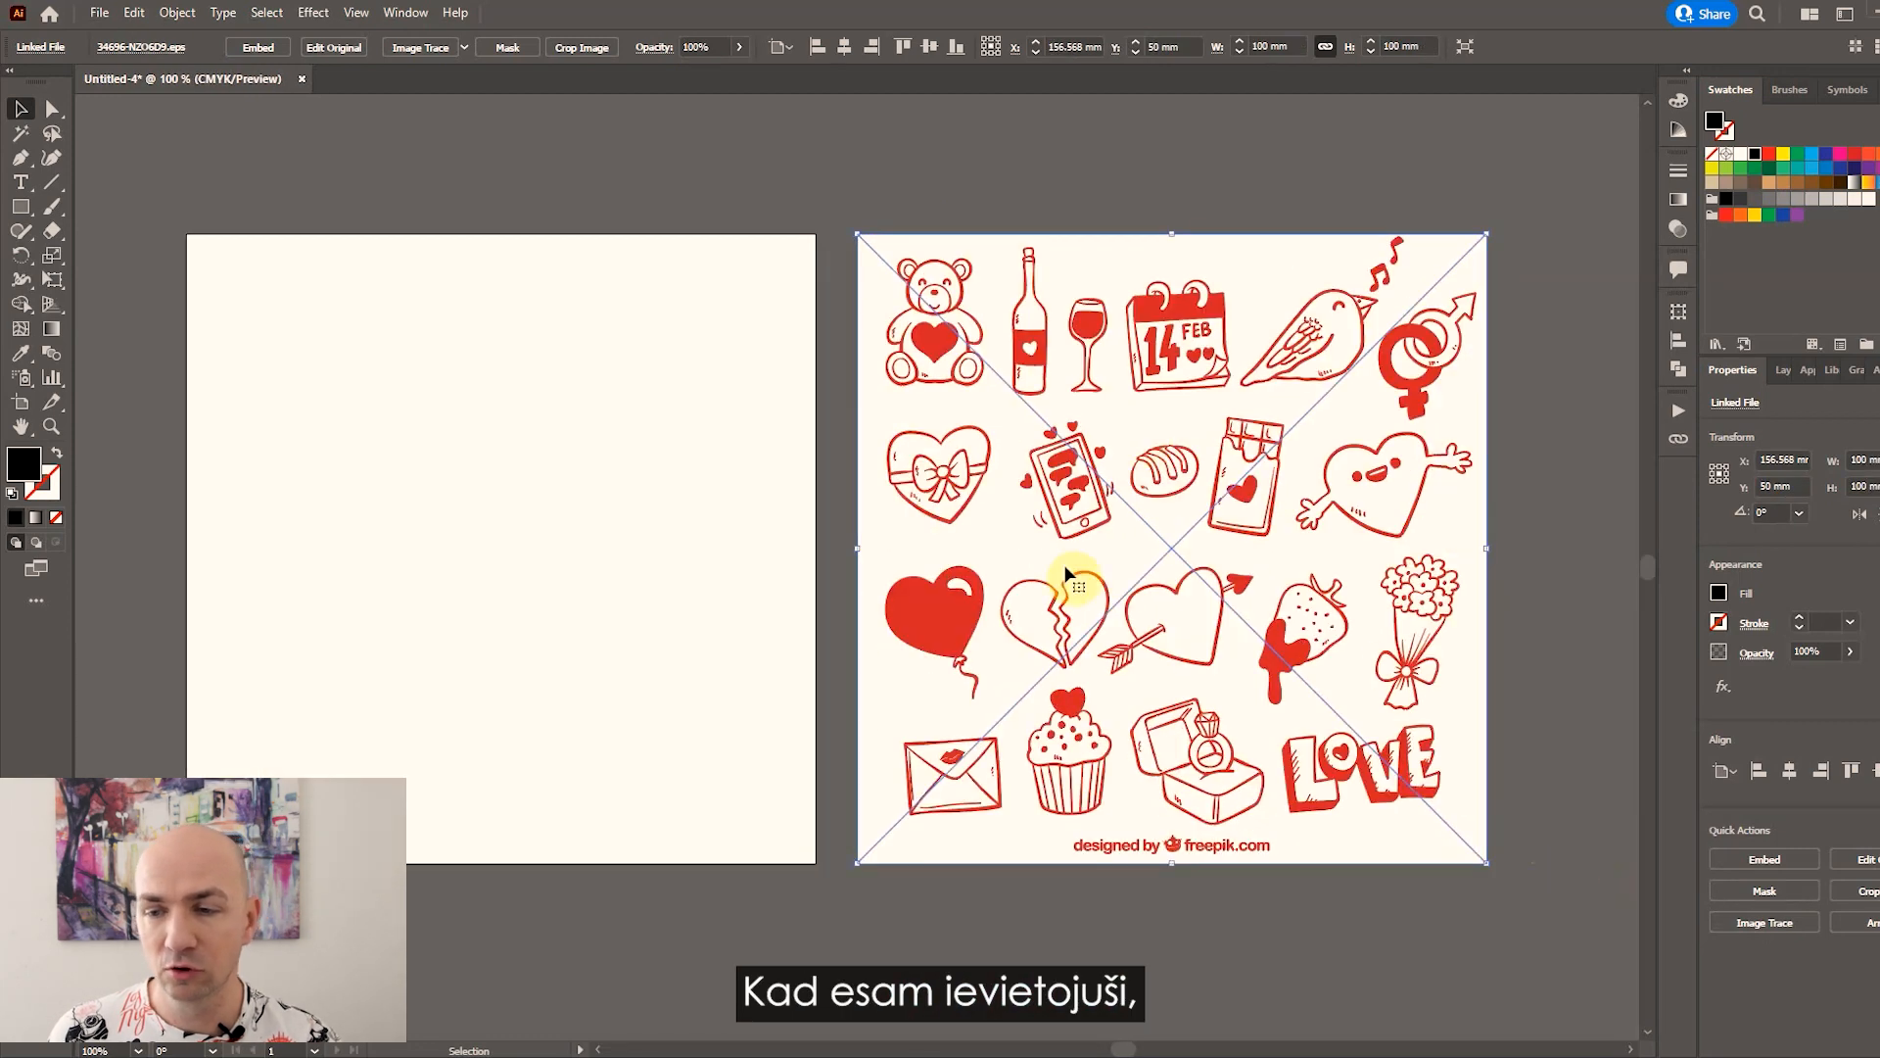
Embed the placed icon sheet in the document and ungroup it into separate icons.
left_click(1763, 862)
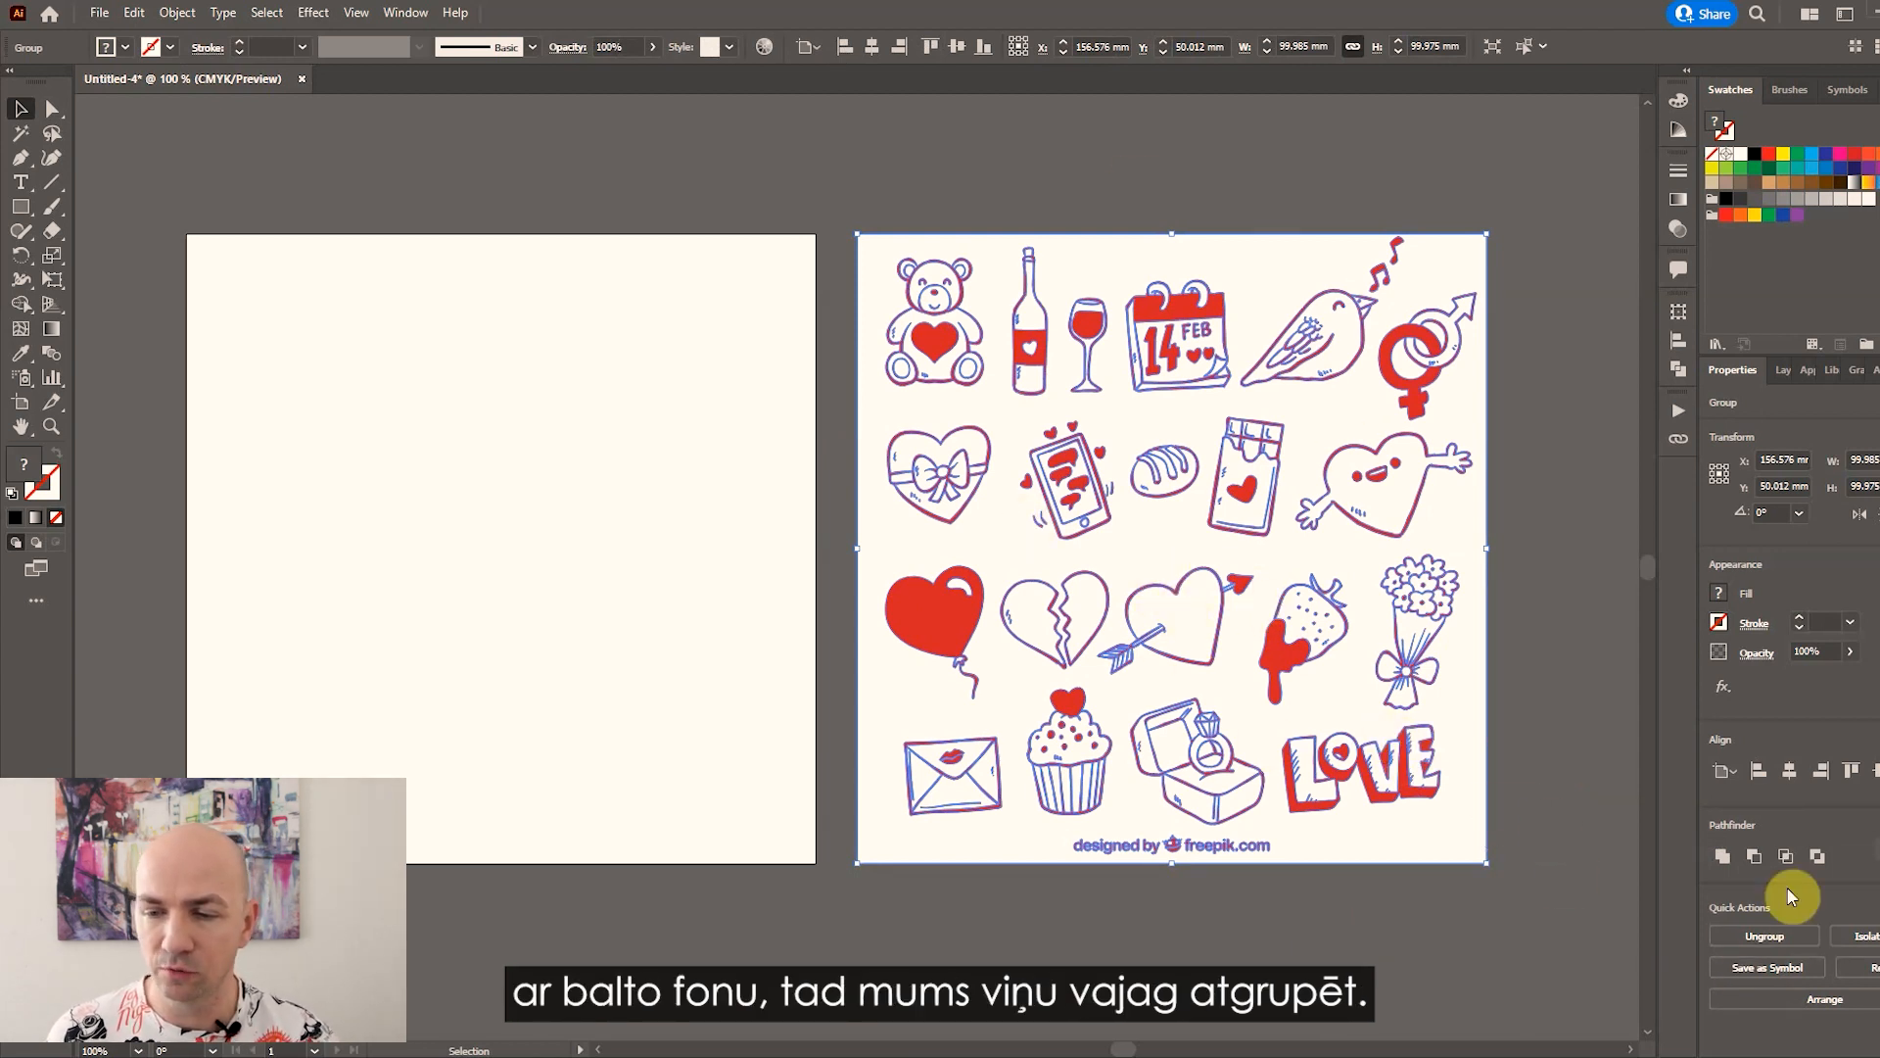
left_click(1739, 940)
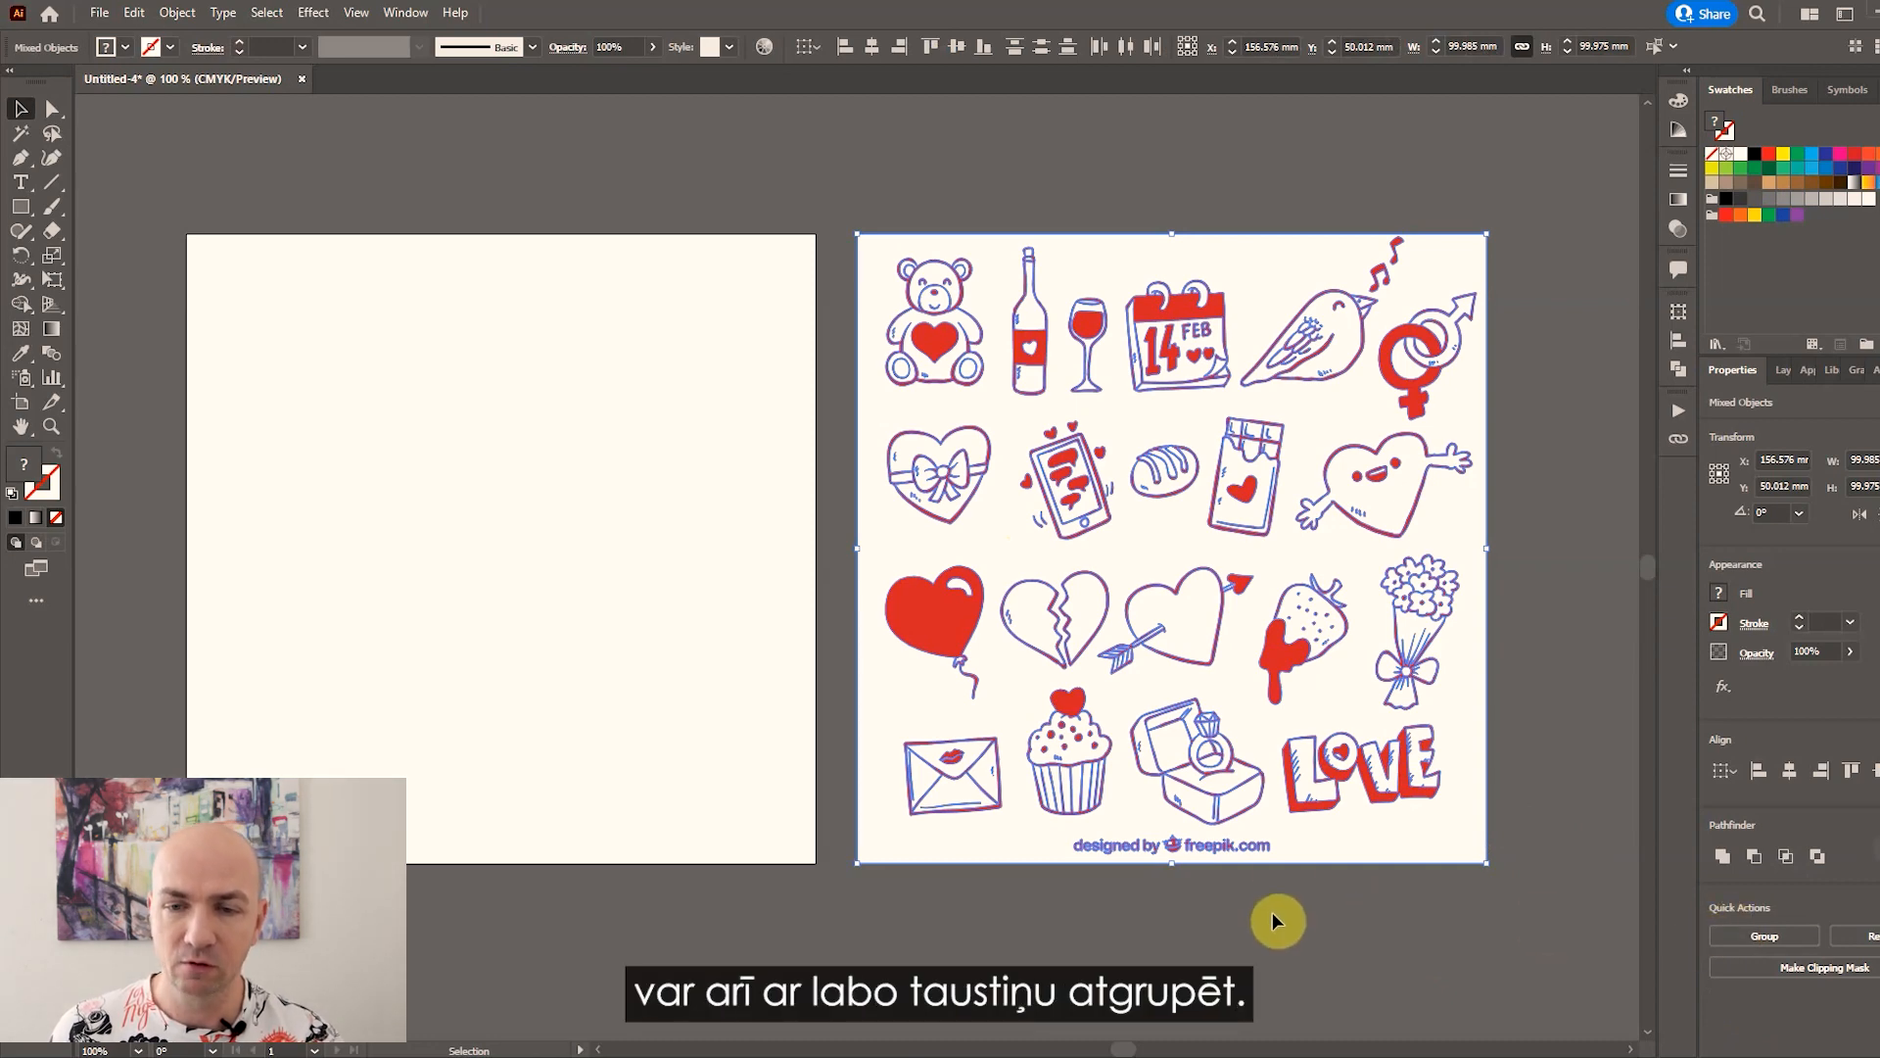
right_click(1240, 756)
left_click(1369, 943)
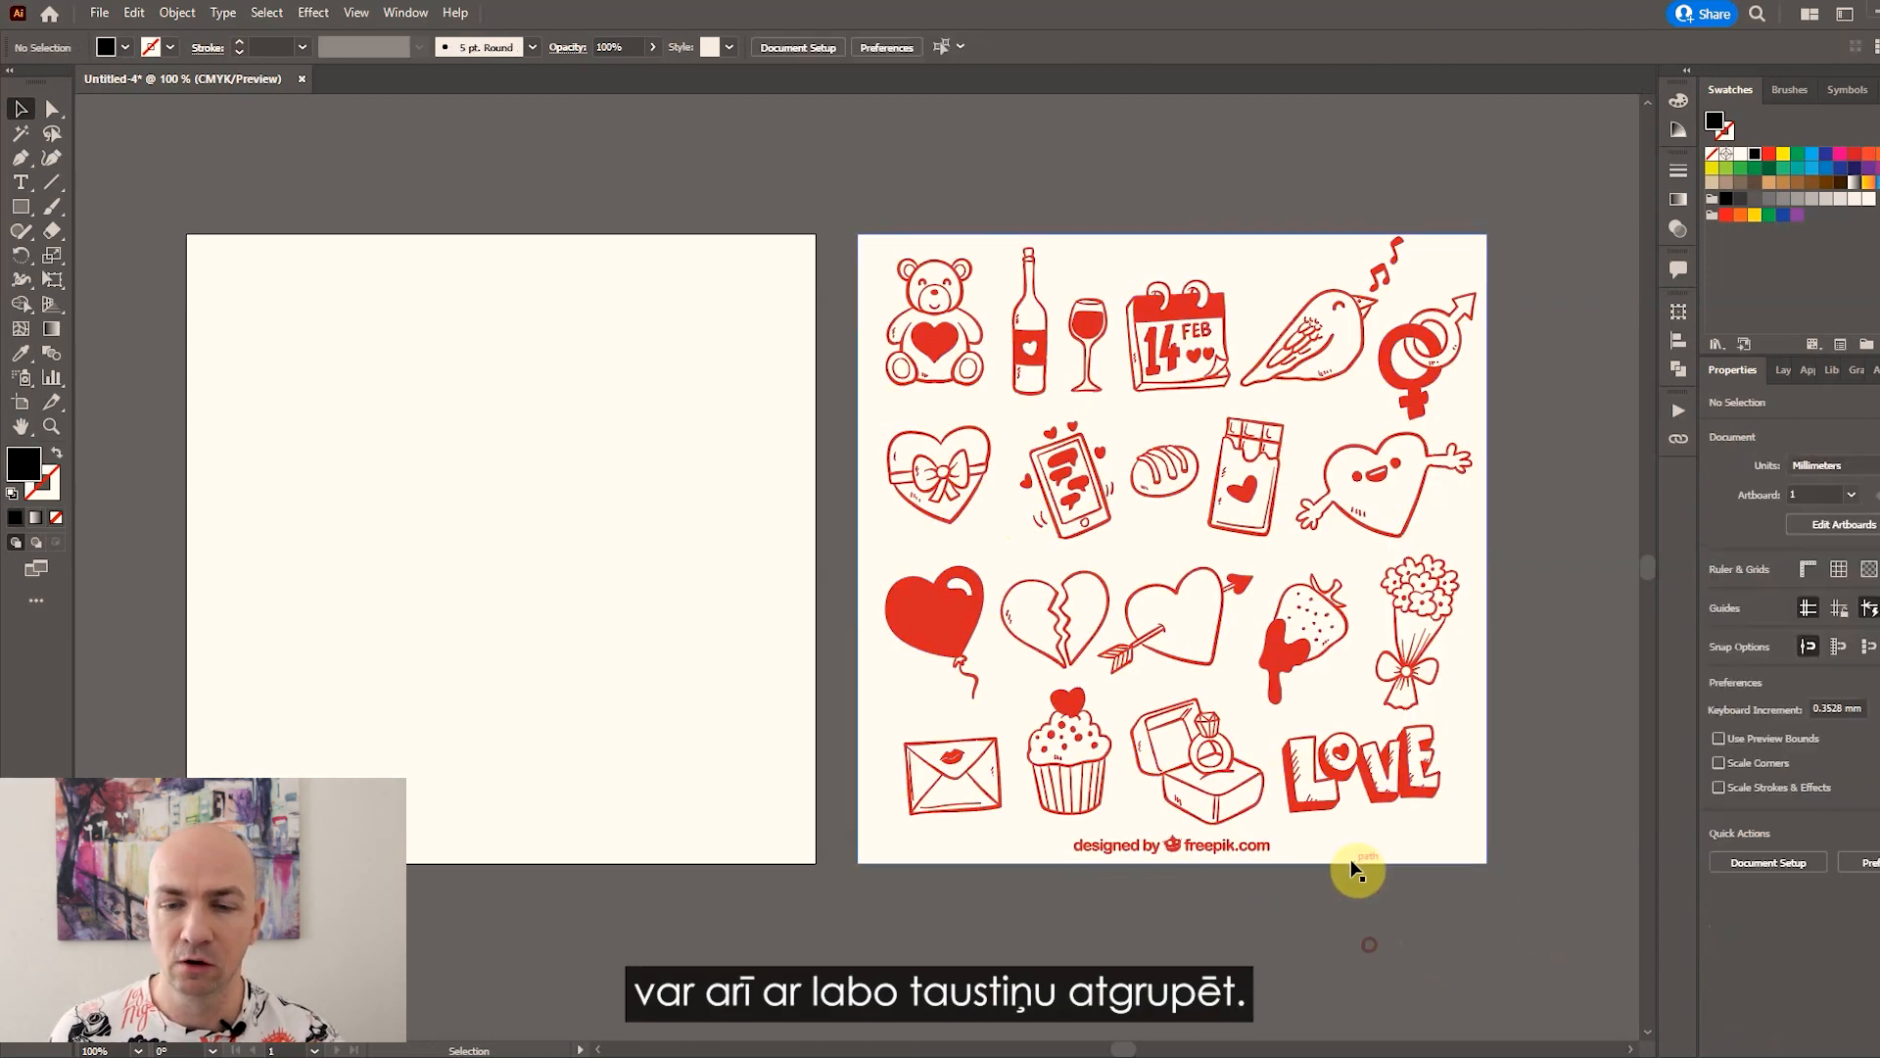
Delete the "designed by freepik.com" credit and the white background from the icon sheet.
left_click_drag(1057, 893, 1301, 836)
key("Delete")
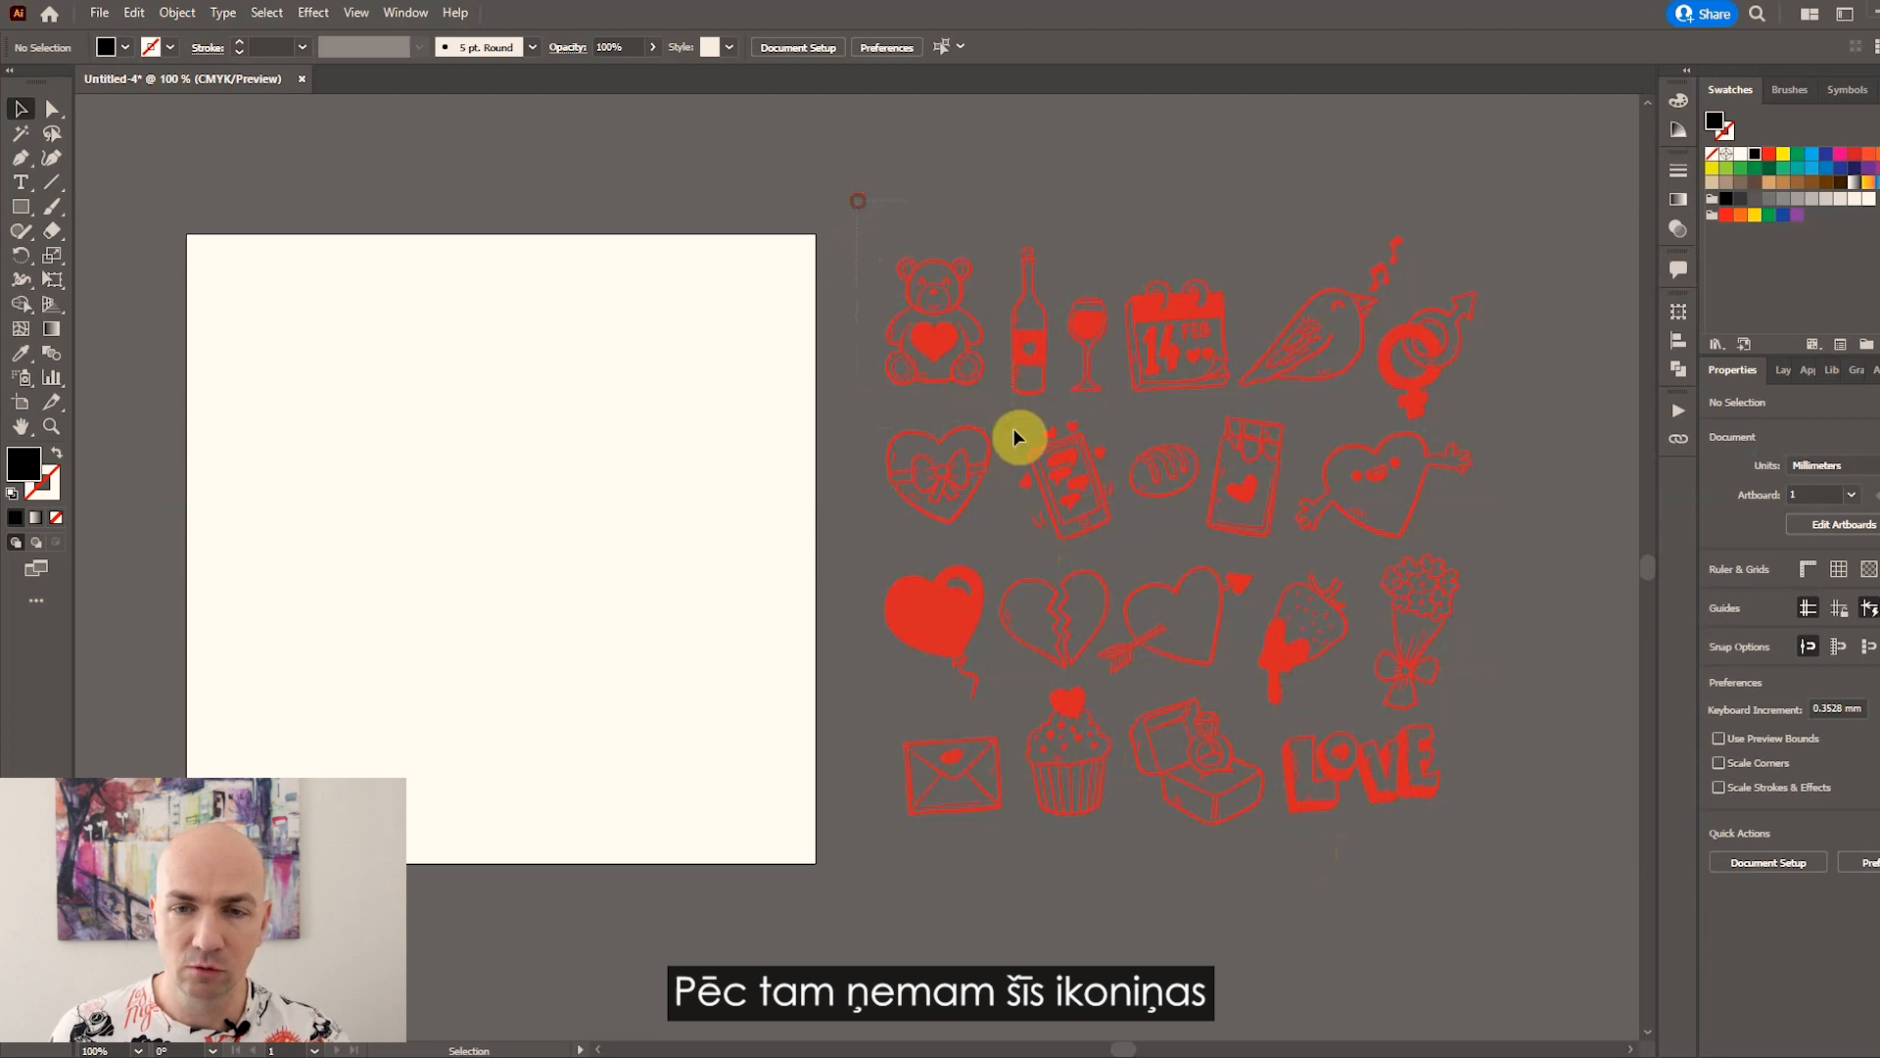
Group all the separate parts of the teddy bear icon, including its heart, into one object.
left_click(1001, 404)
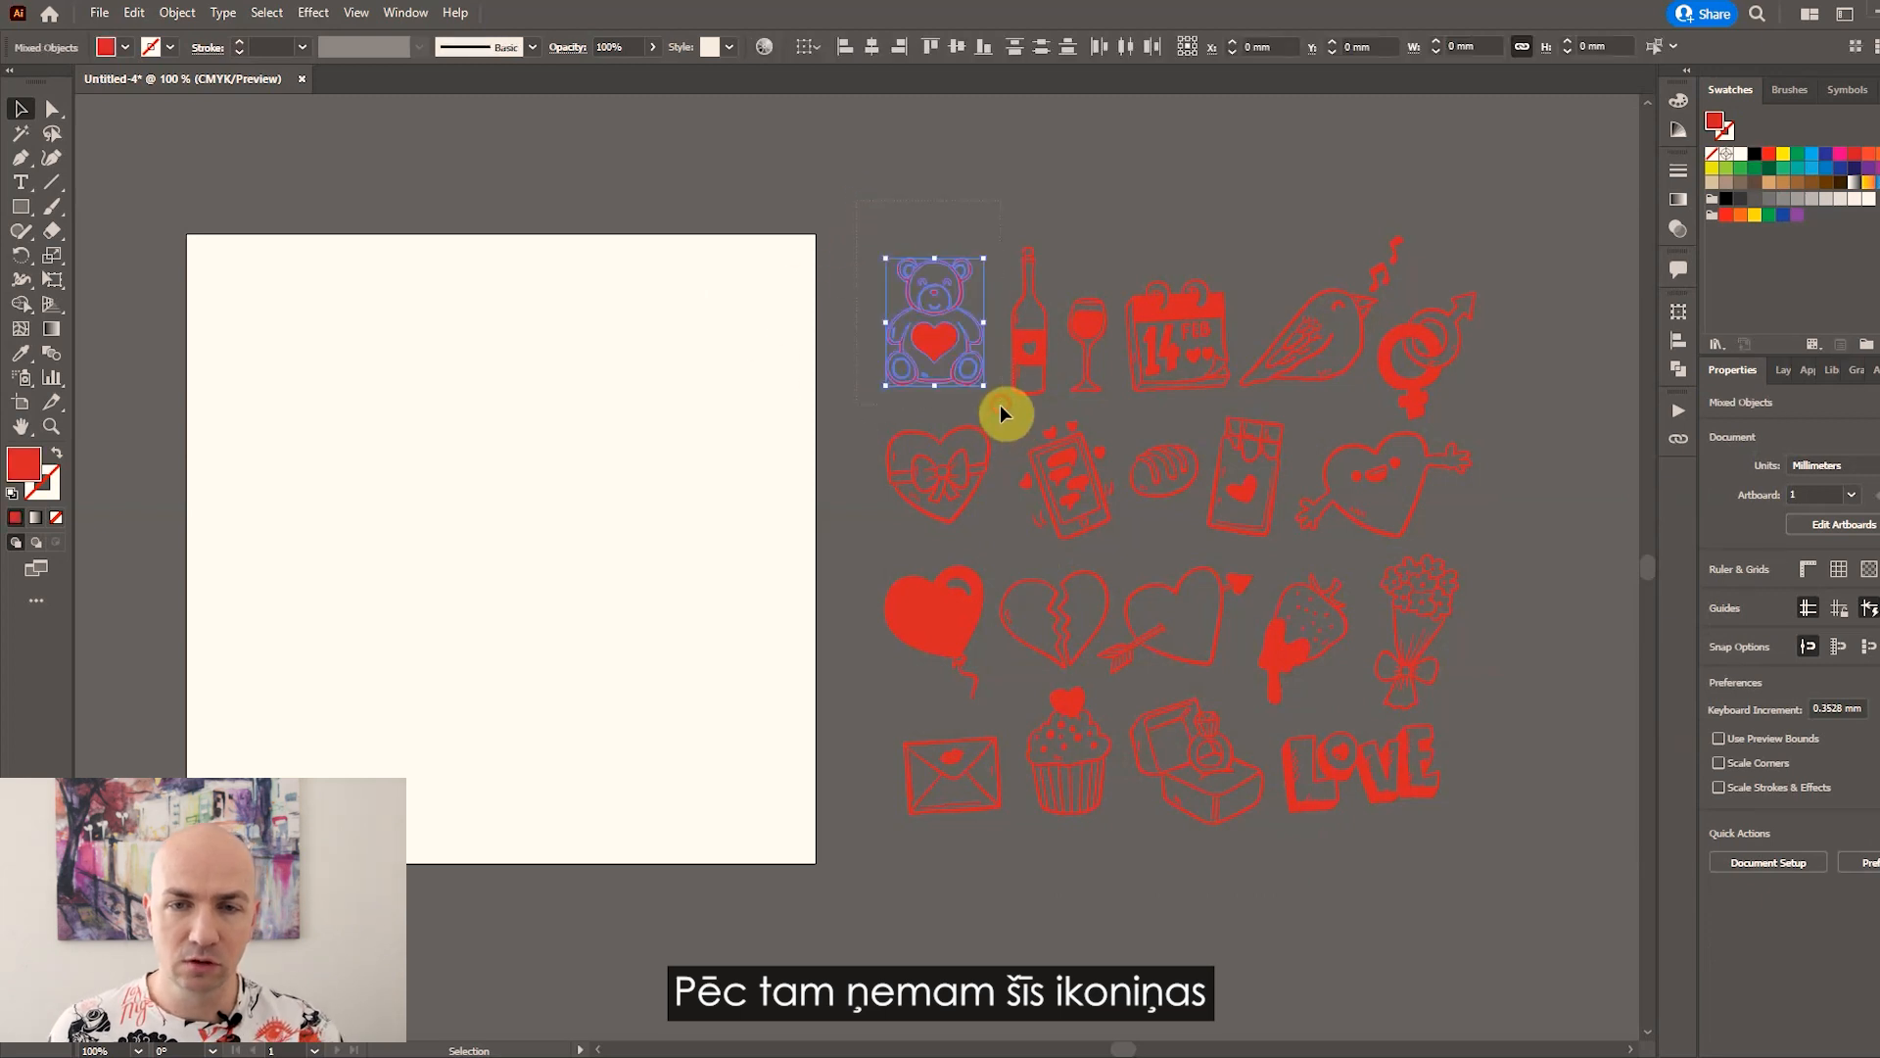
left_click(1058, 223)
scroll(938, 321, "up", 3)
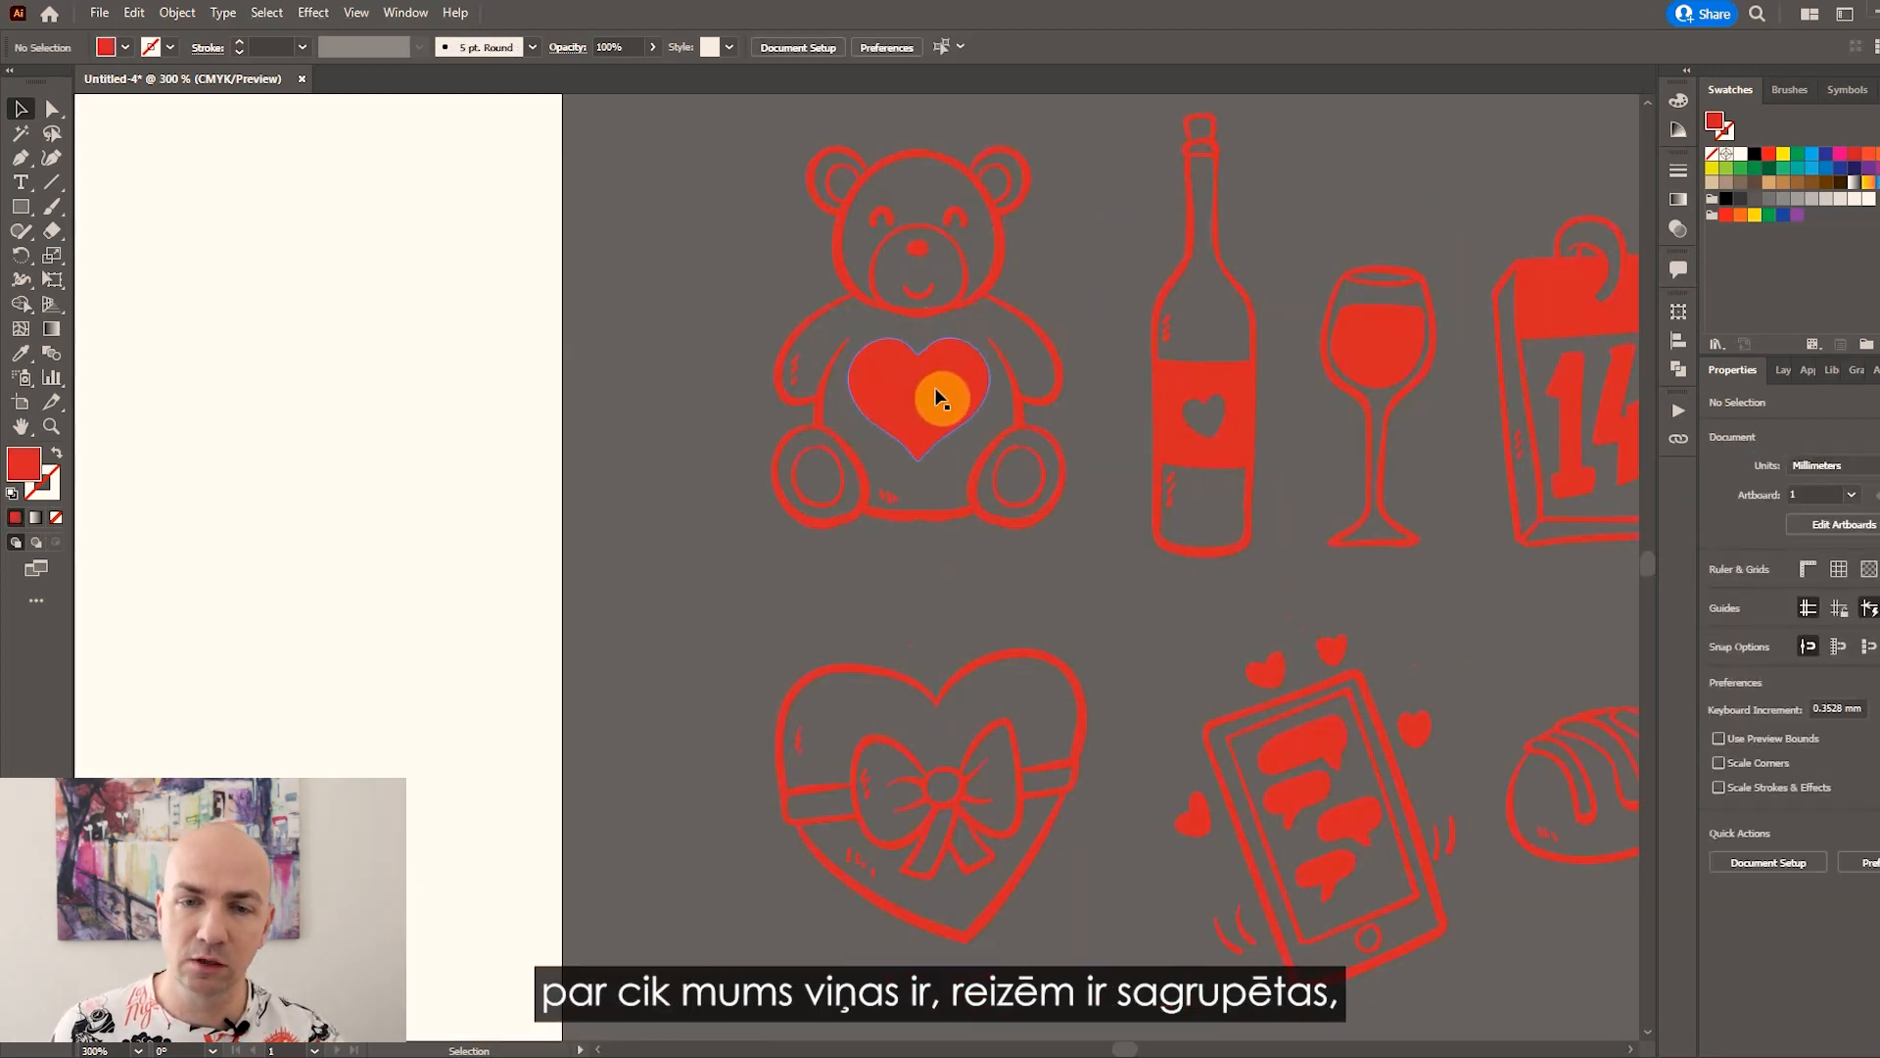
left_click(925, 388)
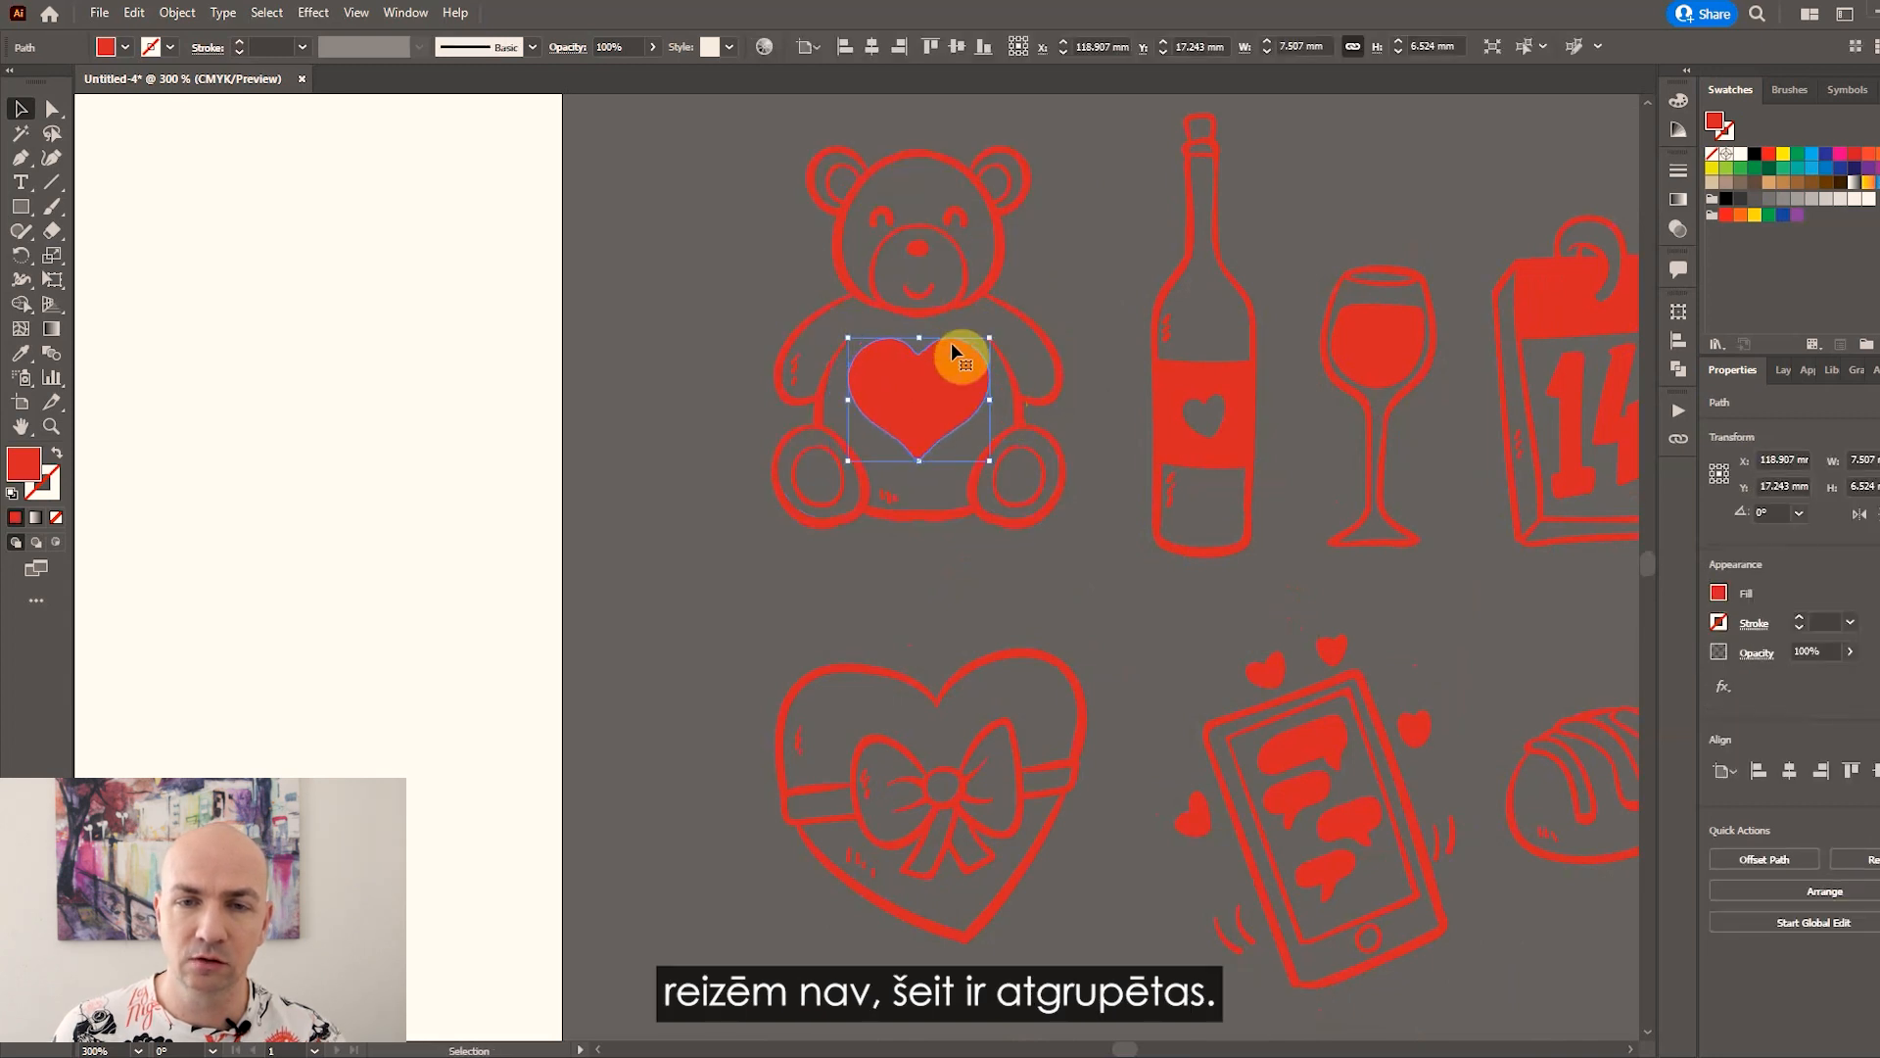
scroll(950, 343, "down", 2)
left_click(1040, 460, "shift")
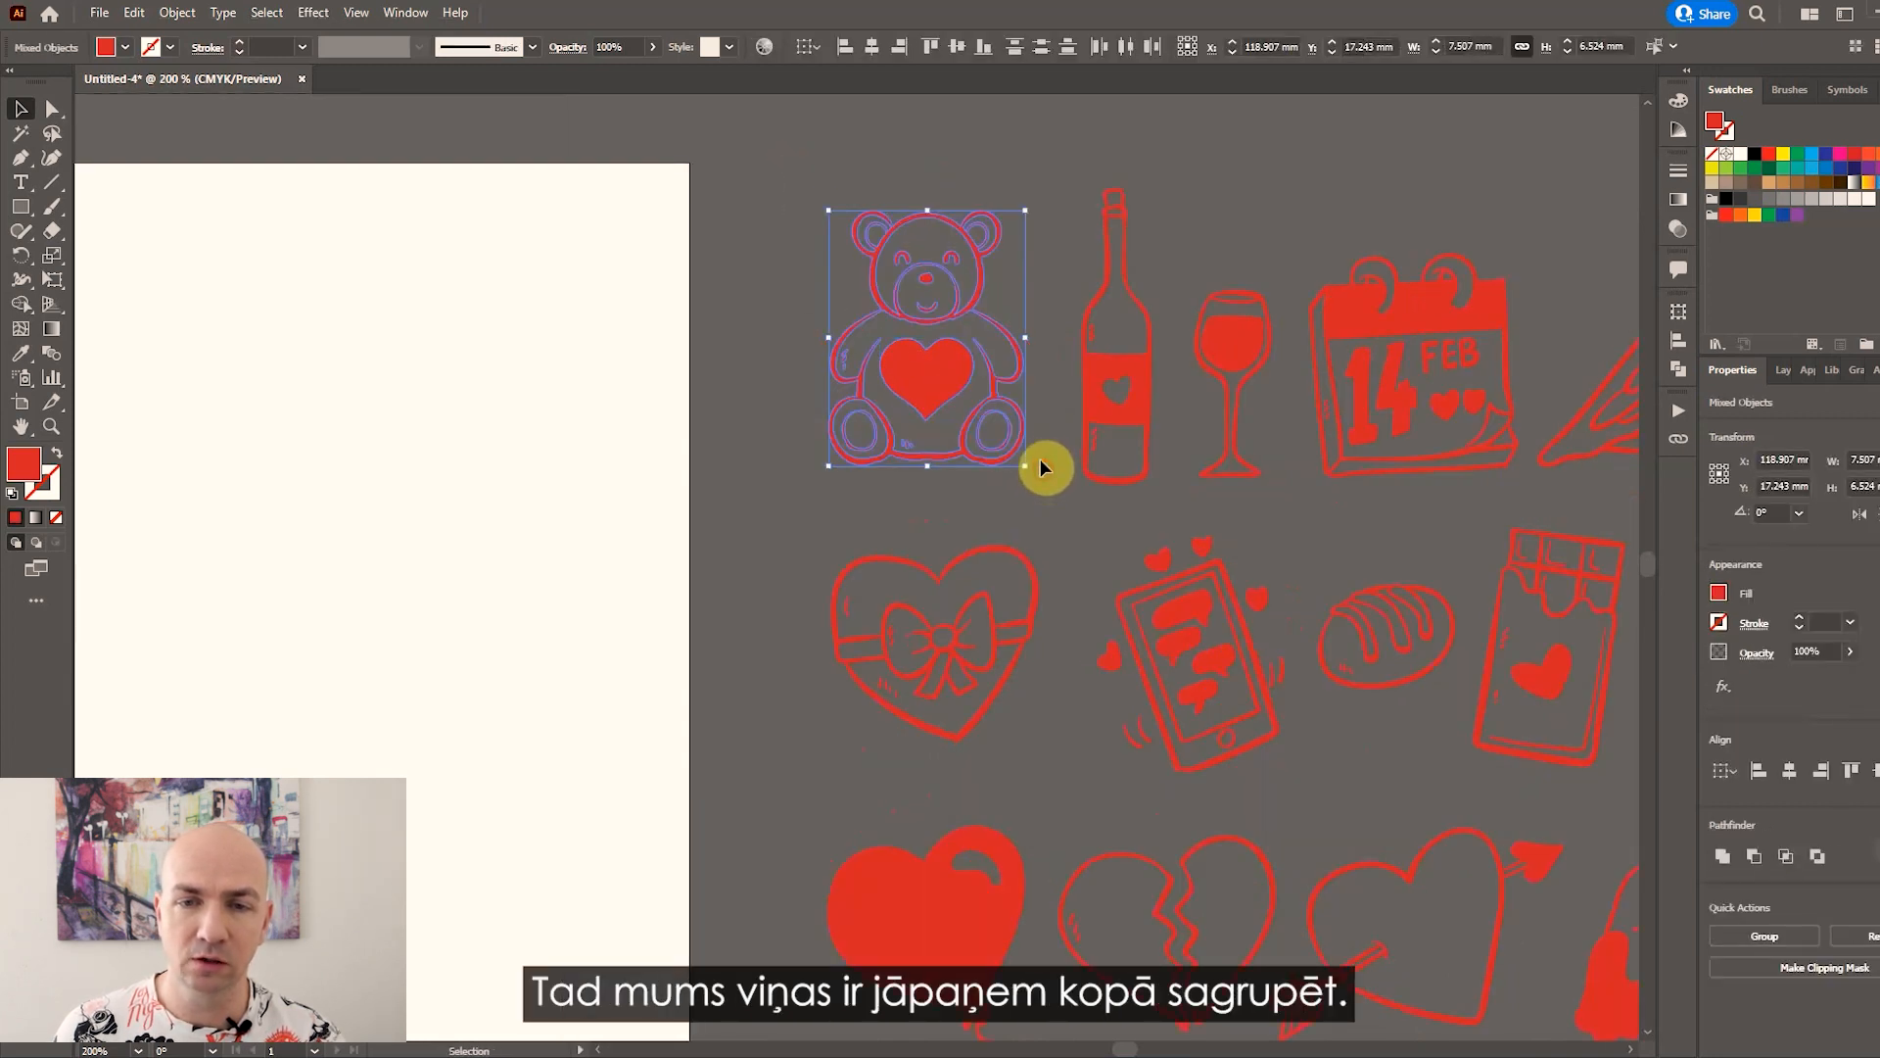
scroll(1040, 458, "down", 2)
key("ctrl")
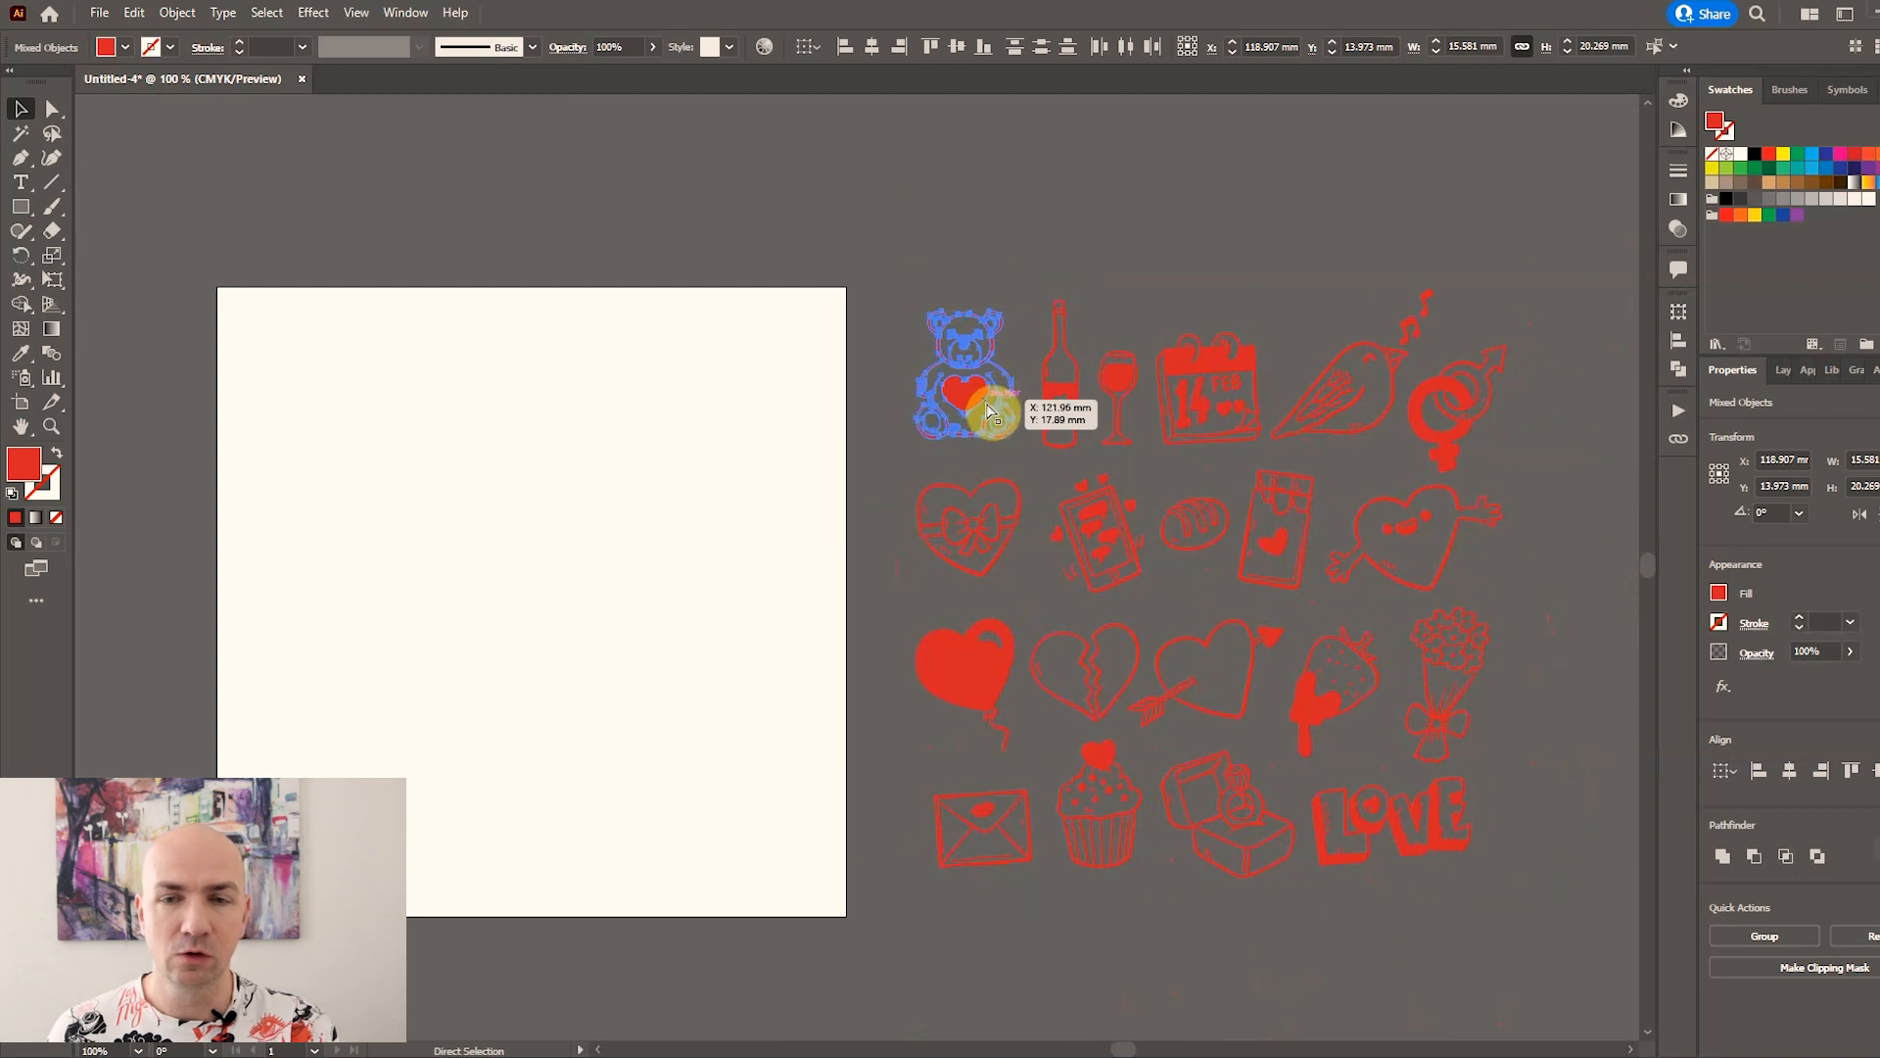
key("ctrl+g")
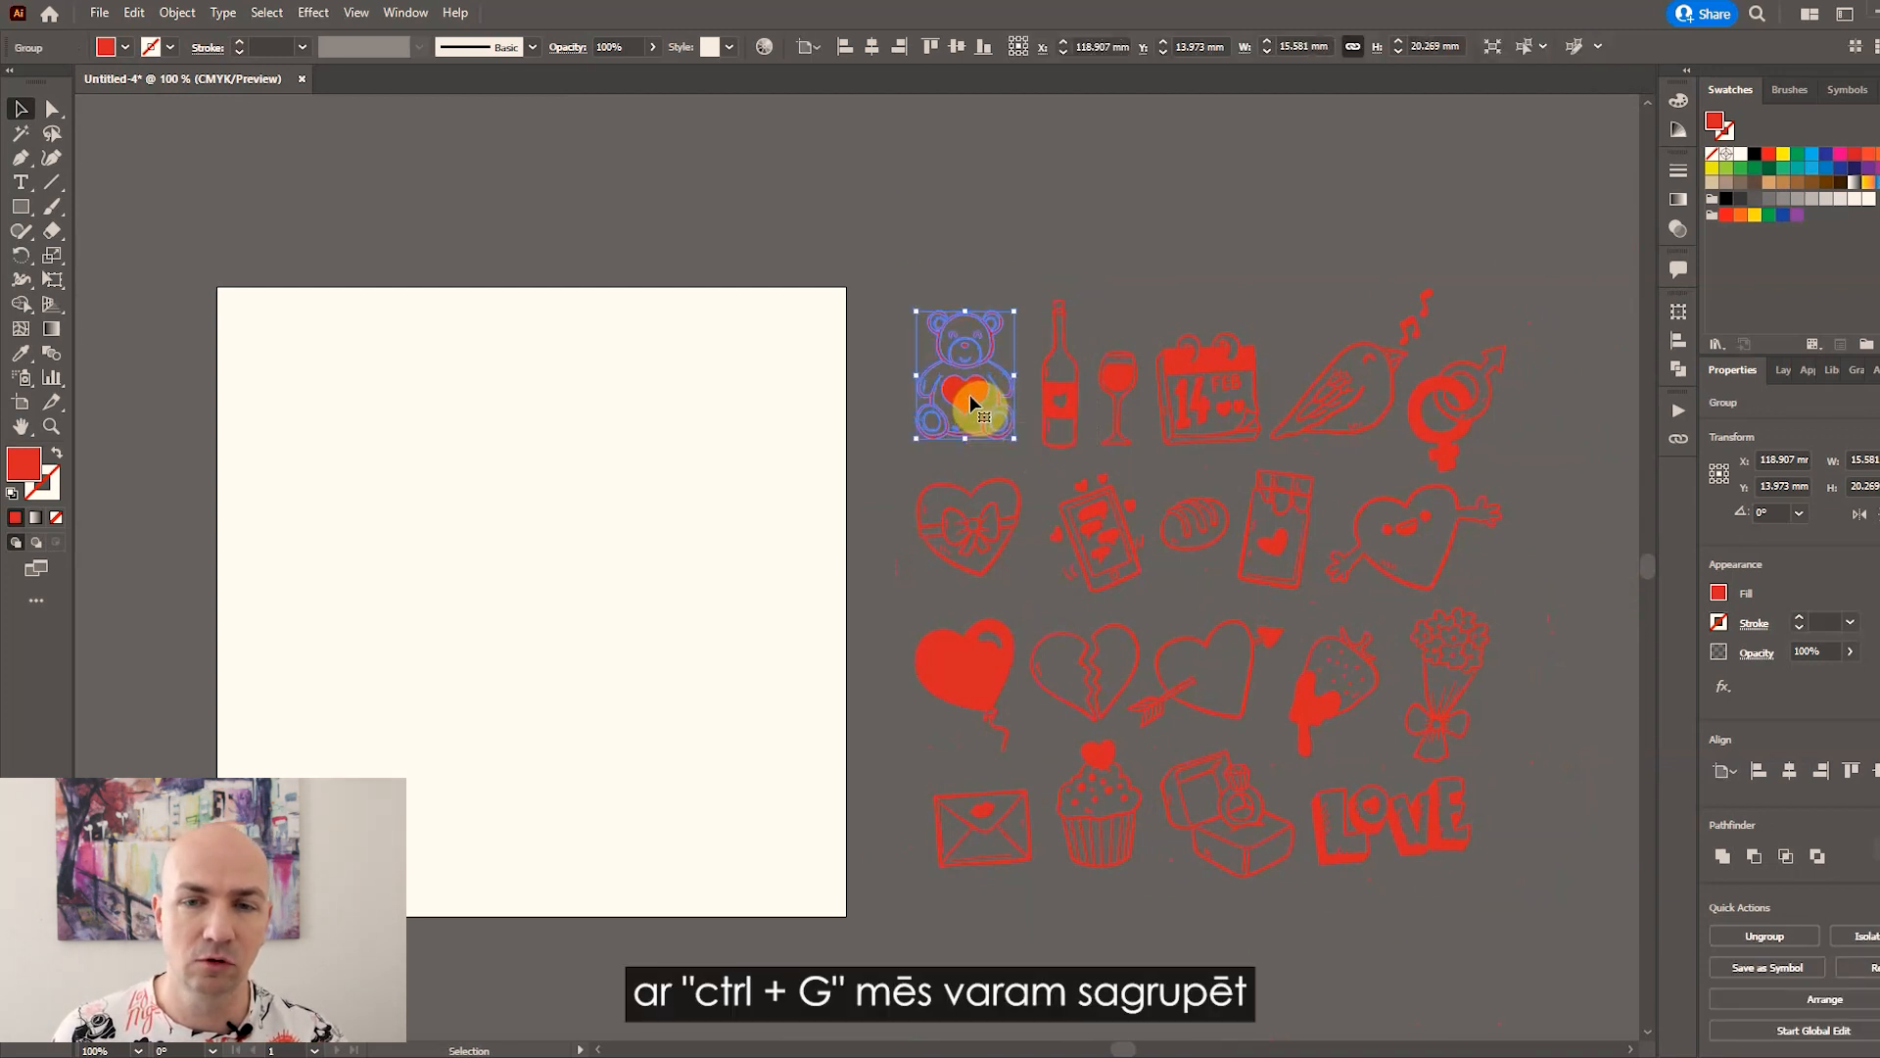
Place the teddy bear, wine bottle, wine glass, calendar, singing bird and gender symbols in a row along the artboard's upper edge.
left_click_drag(973, 391, 302, 395)
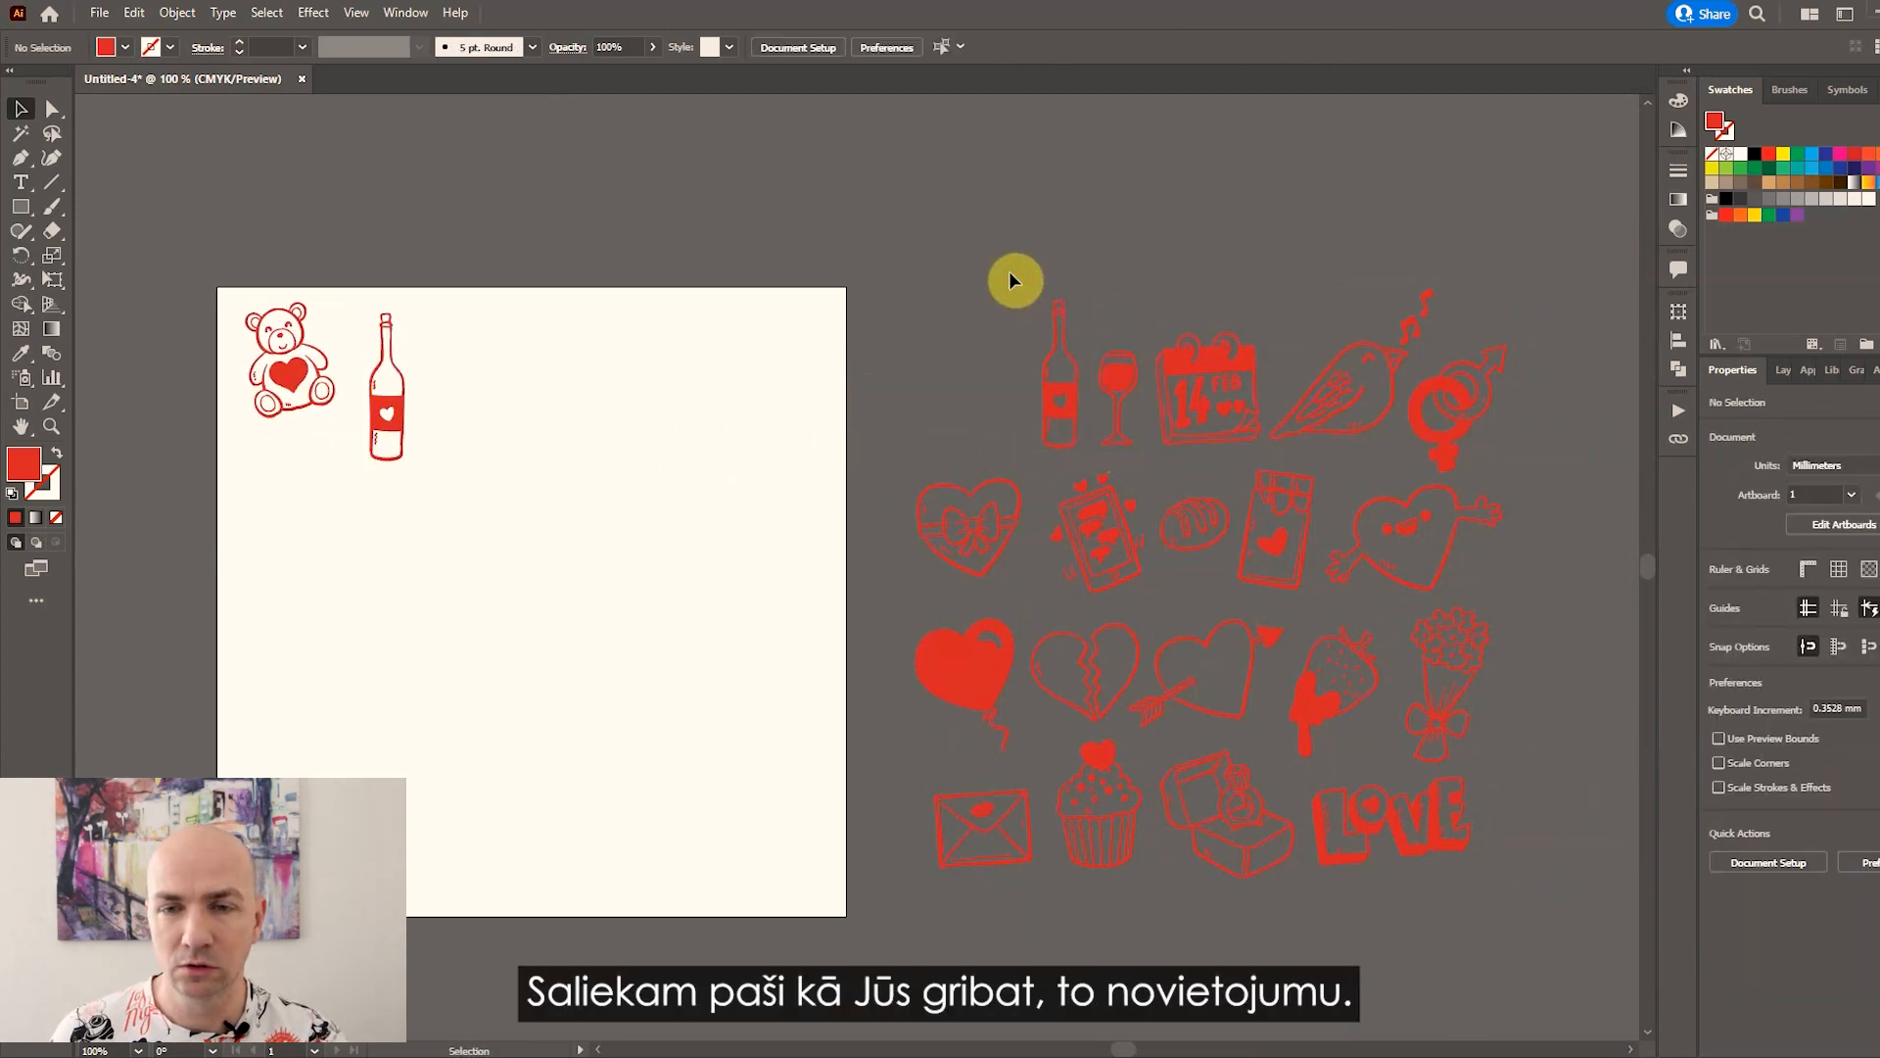
left_click_drag(1117, 400, 456, 375)
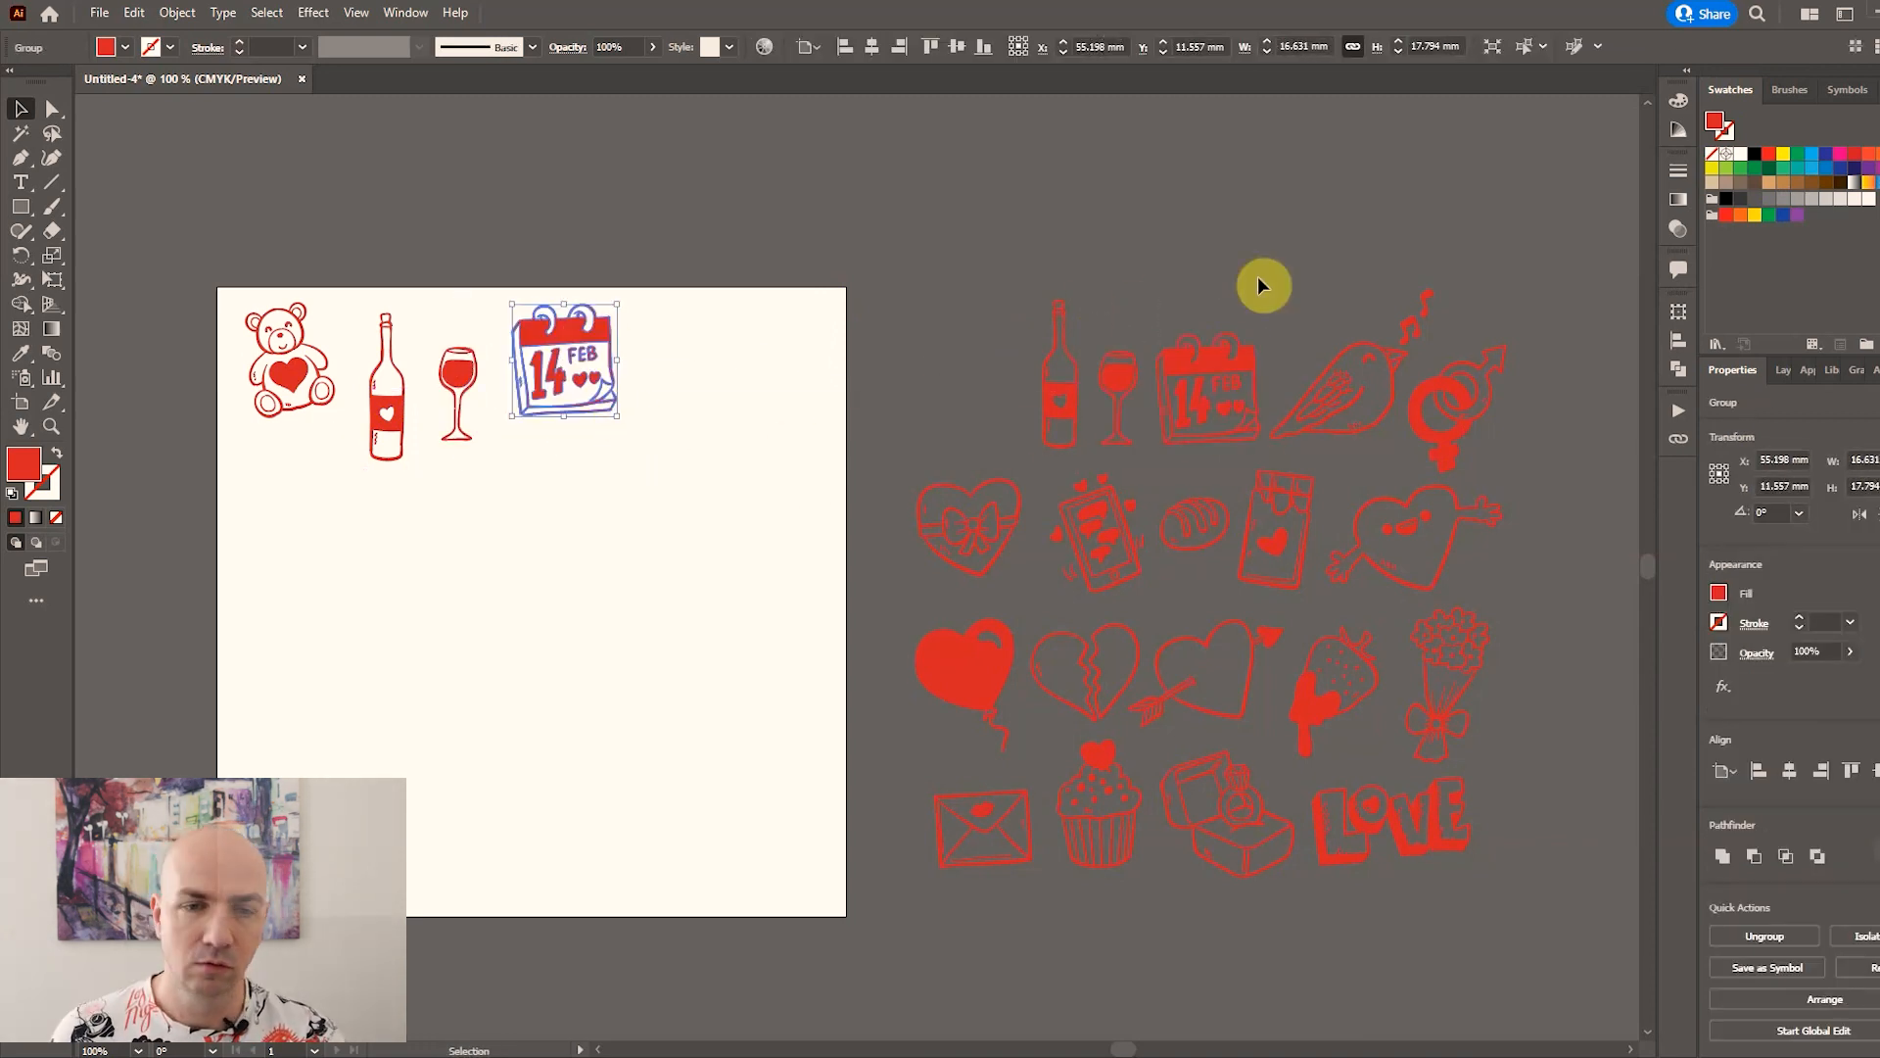
left_click(1349, 384)
left_click_drag(1349, 384, 686, 397)
left_click(1478, 425)
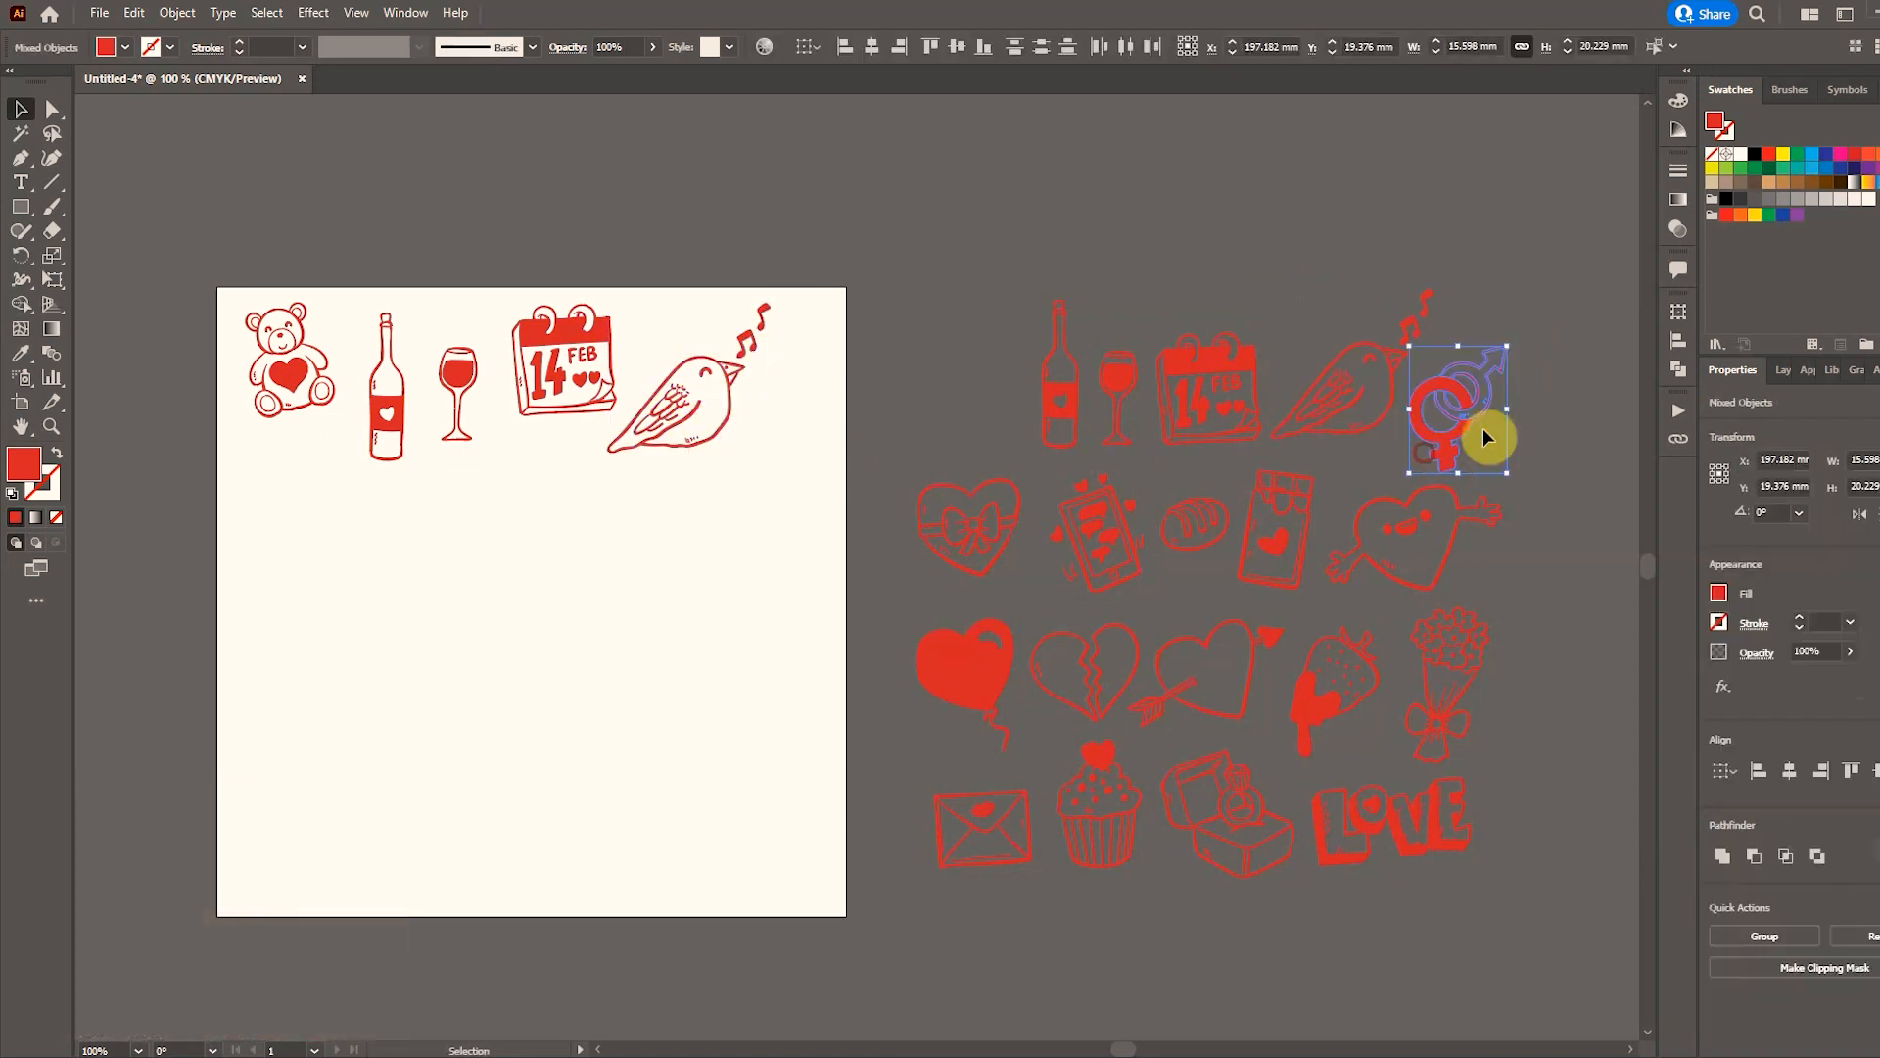
left_click_drag(1478, 425, 830, 449)
Place the heart-shaped gift box, phone, bread, chocolate bar and smiling heart as a second row on the artboard.
left_click_drag(989, 539, 293, 520)
left_click(1121, 552)
left_click_drag(1120, 563, 422, 565)
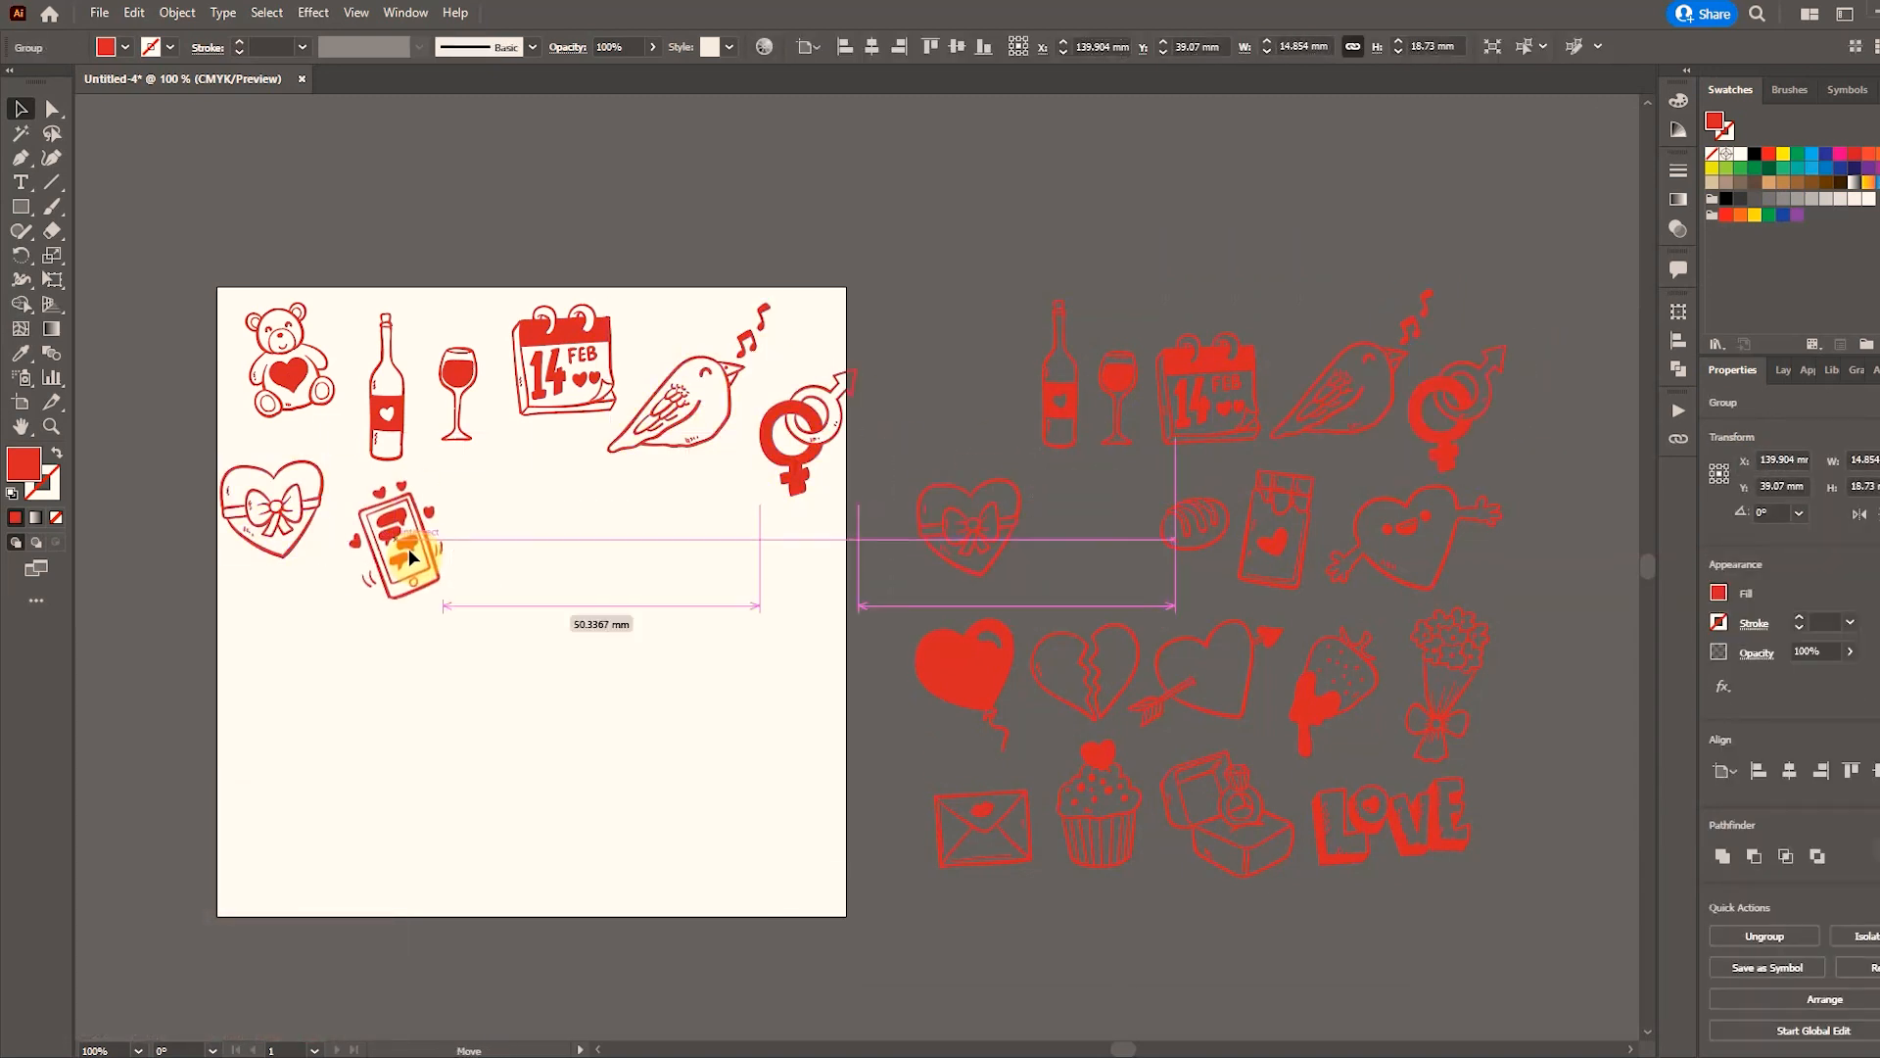
left_click(1204, 545)
left_click_drag(1205, 546, 521, 540)
left_click(1310, 583)
left_click_drag(1311, 583, 626, 595)
left_click_drag(1420, 549, 740, 573)
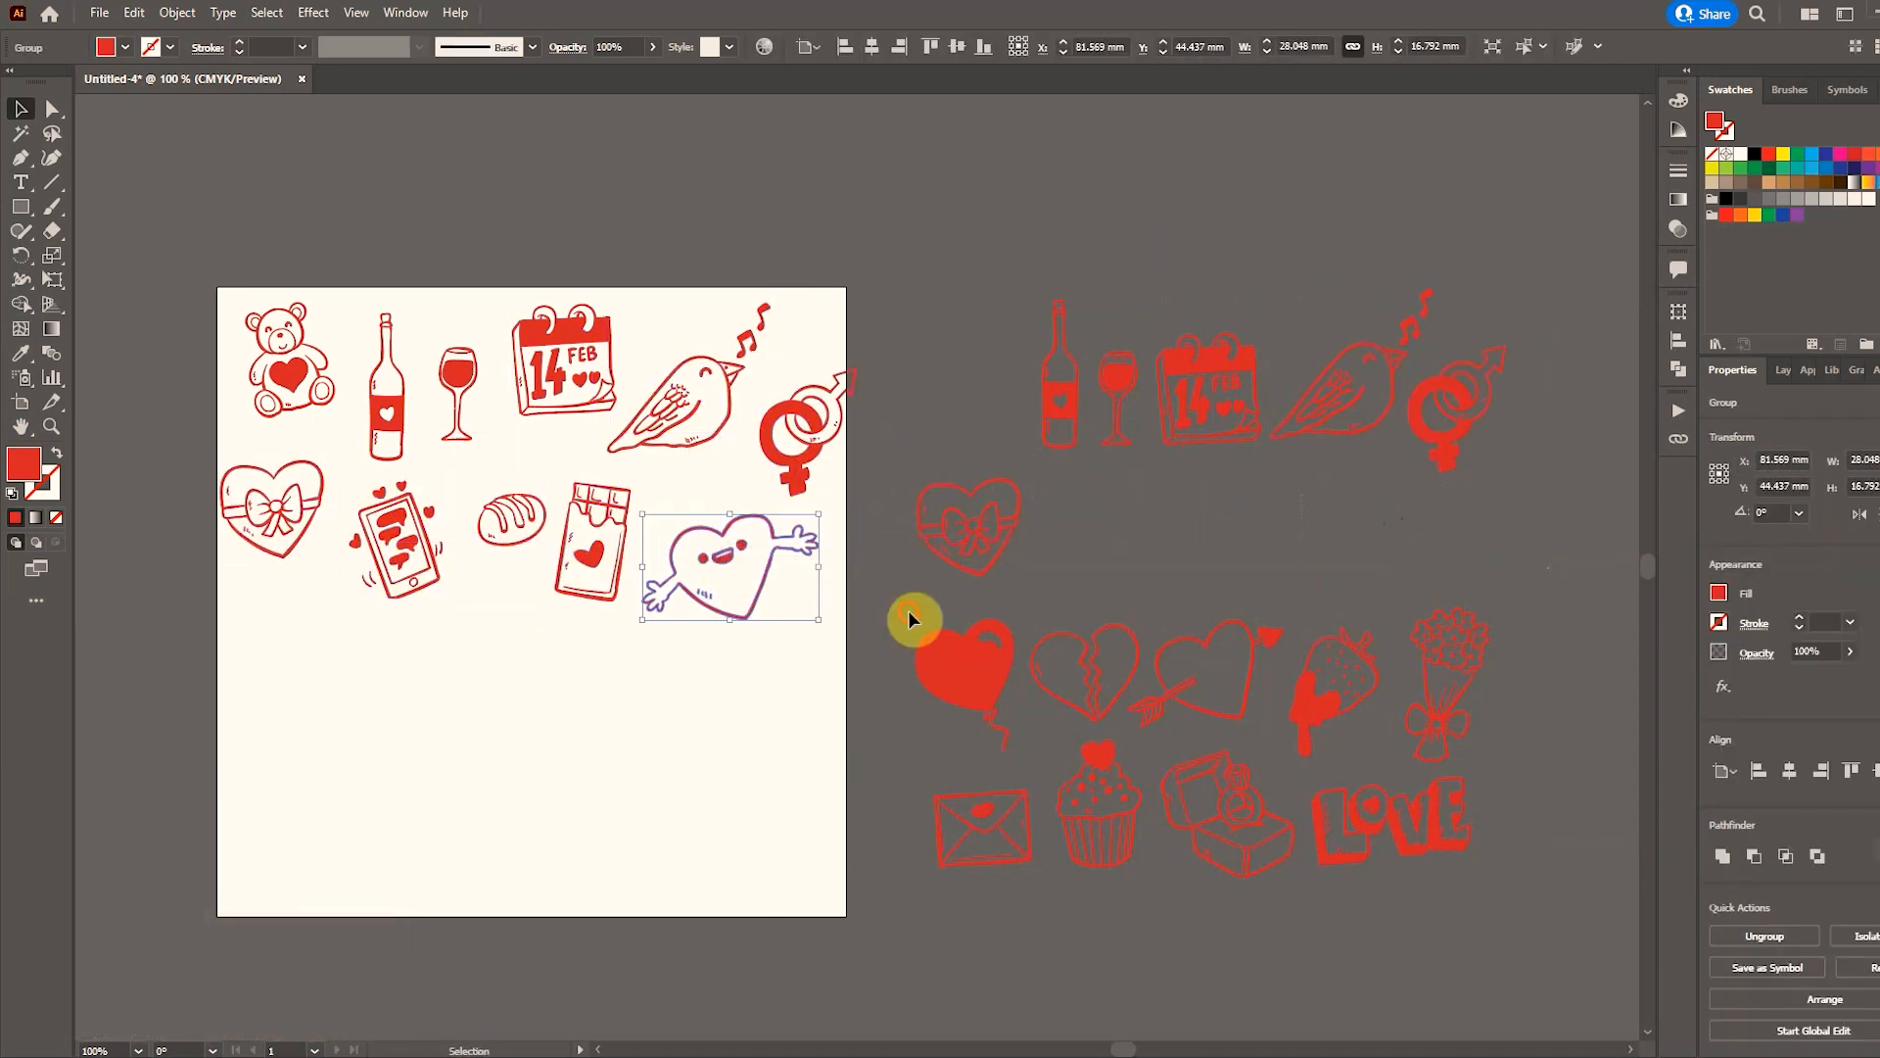
Place the balloon, broken heart, arrow heart, strawberry and bouquet as a third row, shrinking the arrow heart and strawberry slightly.
left_click_drag(965, 666, 277, 641)
left_click_drag(1087, 676, 423, 666)
left_click_drag(1205, 676, 544, 675)
left_click(1371, 750)
left_click_drag(1317, 700, 659, 701)
left_click_drag(721, 758, 710, 741)
left_click_drag(621, 731, 576, 699)
left_click_drag(1449, 666, 797, 657)
Place the envelope, cupcake, ring box and LOVE lettering as a fourth row and fine-tune the envelope and lettering positions.
left_click_drag(982, 812, 279, 774)
left_click_drag(1099, 808, 409, 783)
left_click_drag(1128, 712, 1255, 872)
left_click_drag(1236, 830, 557, 813)
left_click_drag(1304, 759, 1475, 867)
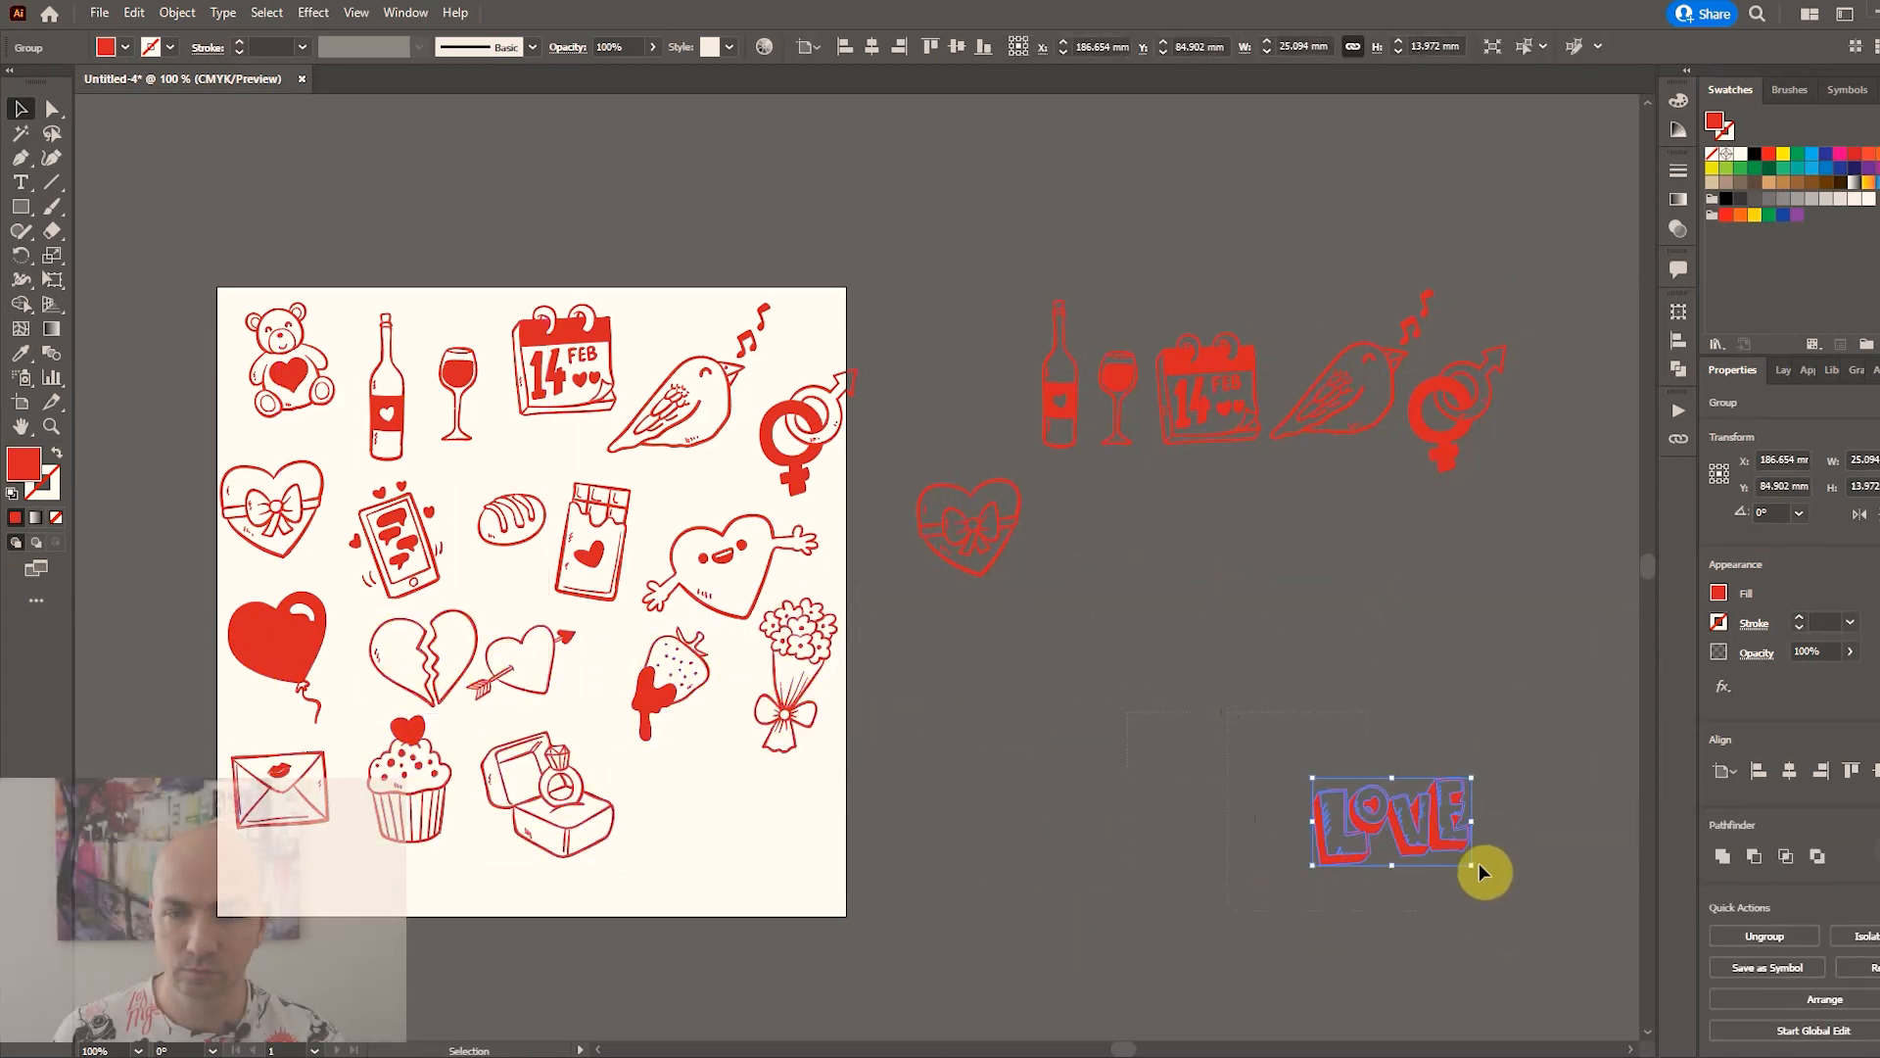
left_click_drag(1381, 797, 723, 808)
left_click_drag(279, 773, 294, 793)
left_click_drag(676, 817, 676, 821)
Delete the leftover icons beside the artboard and nudge the gender symbols fully inside the artboard's edge.
left_click_drag(917, 174, 1538, 622)
key("Delete")
left_click_drag(816, 572, 1043, 531)
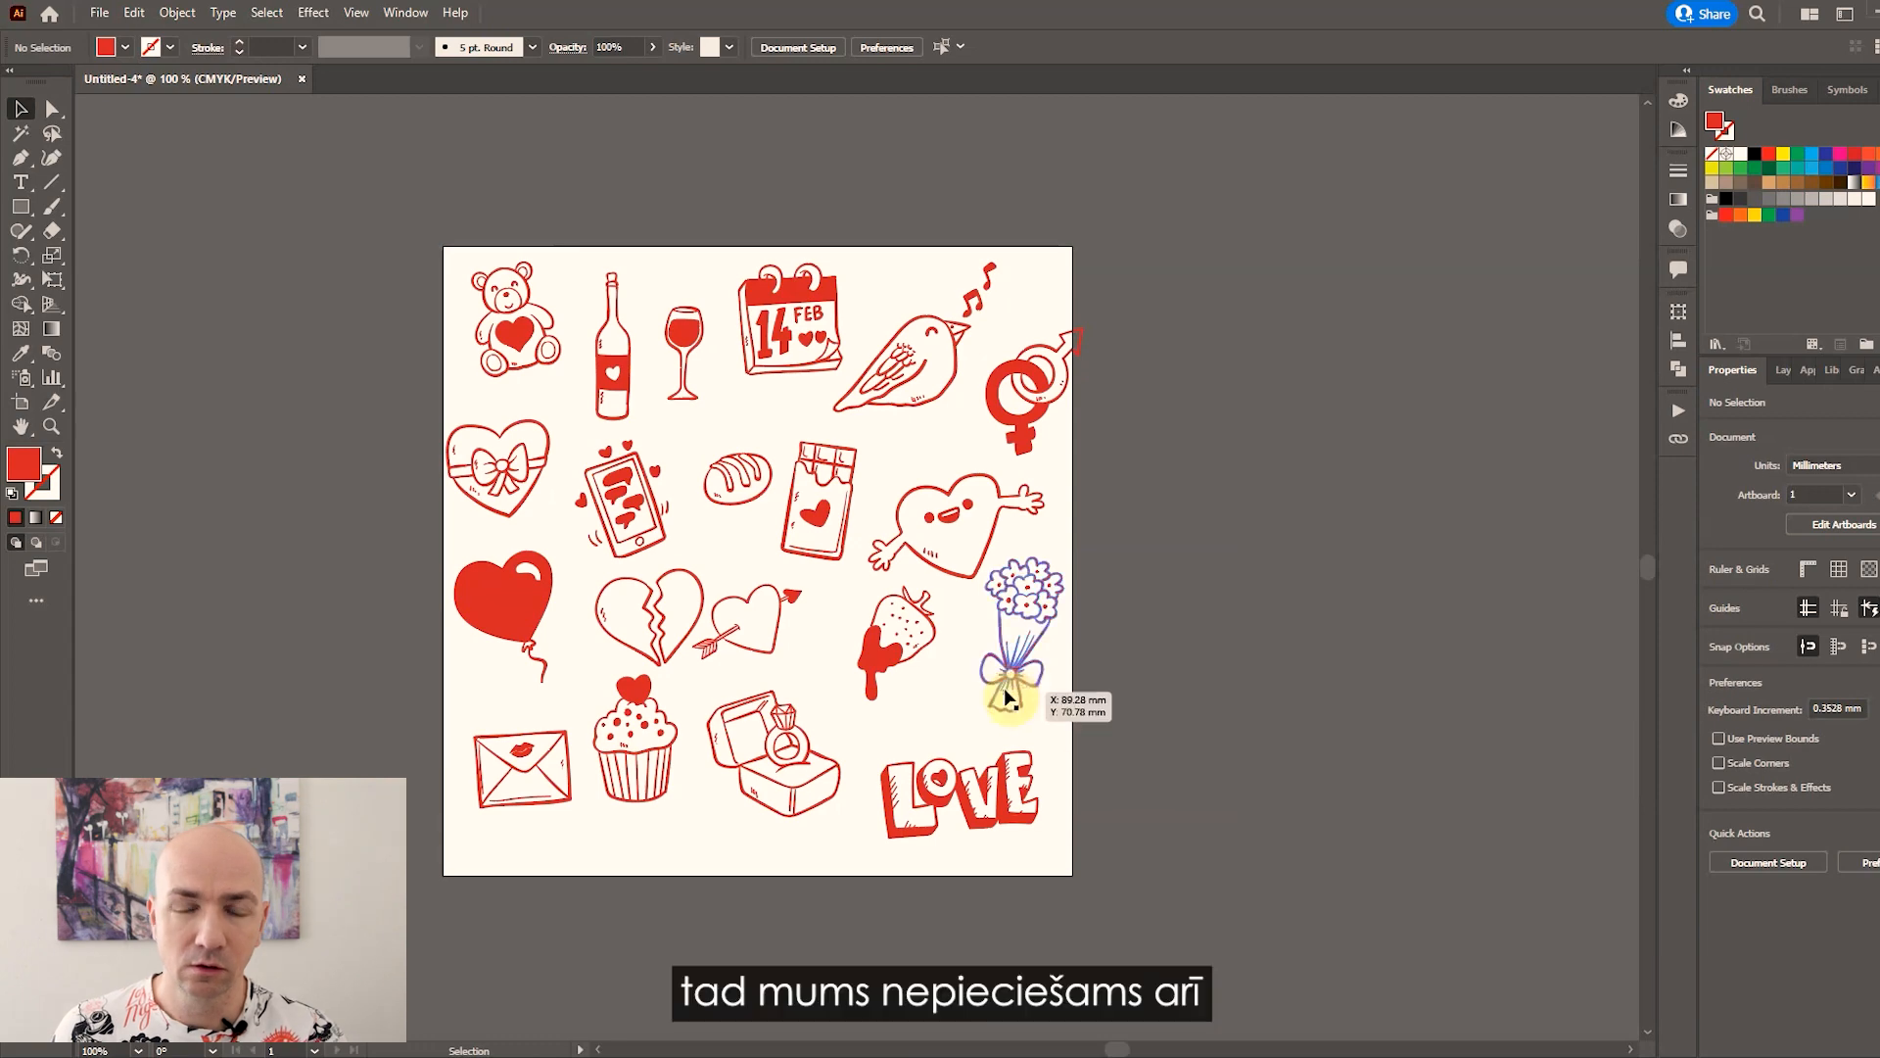
key("space")
left_click_drag(965, 570, 833, 541)
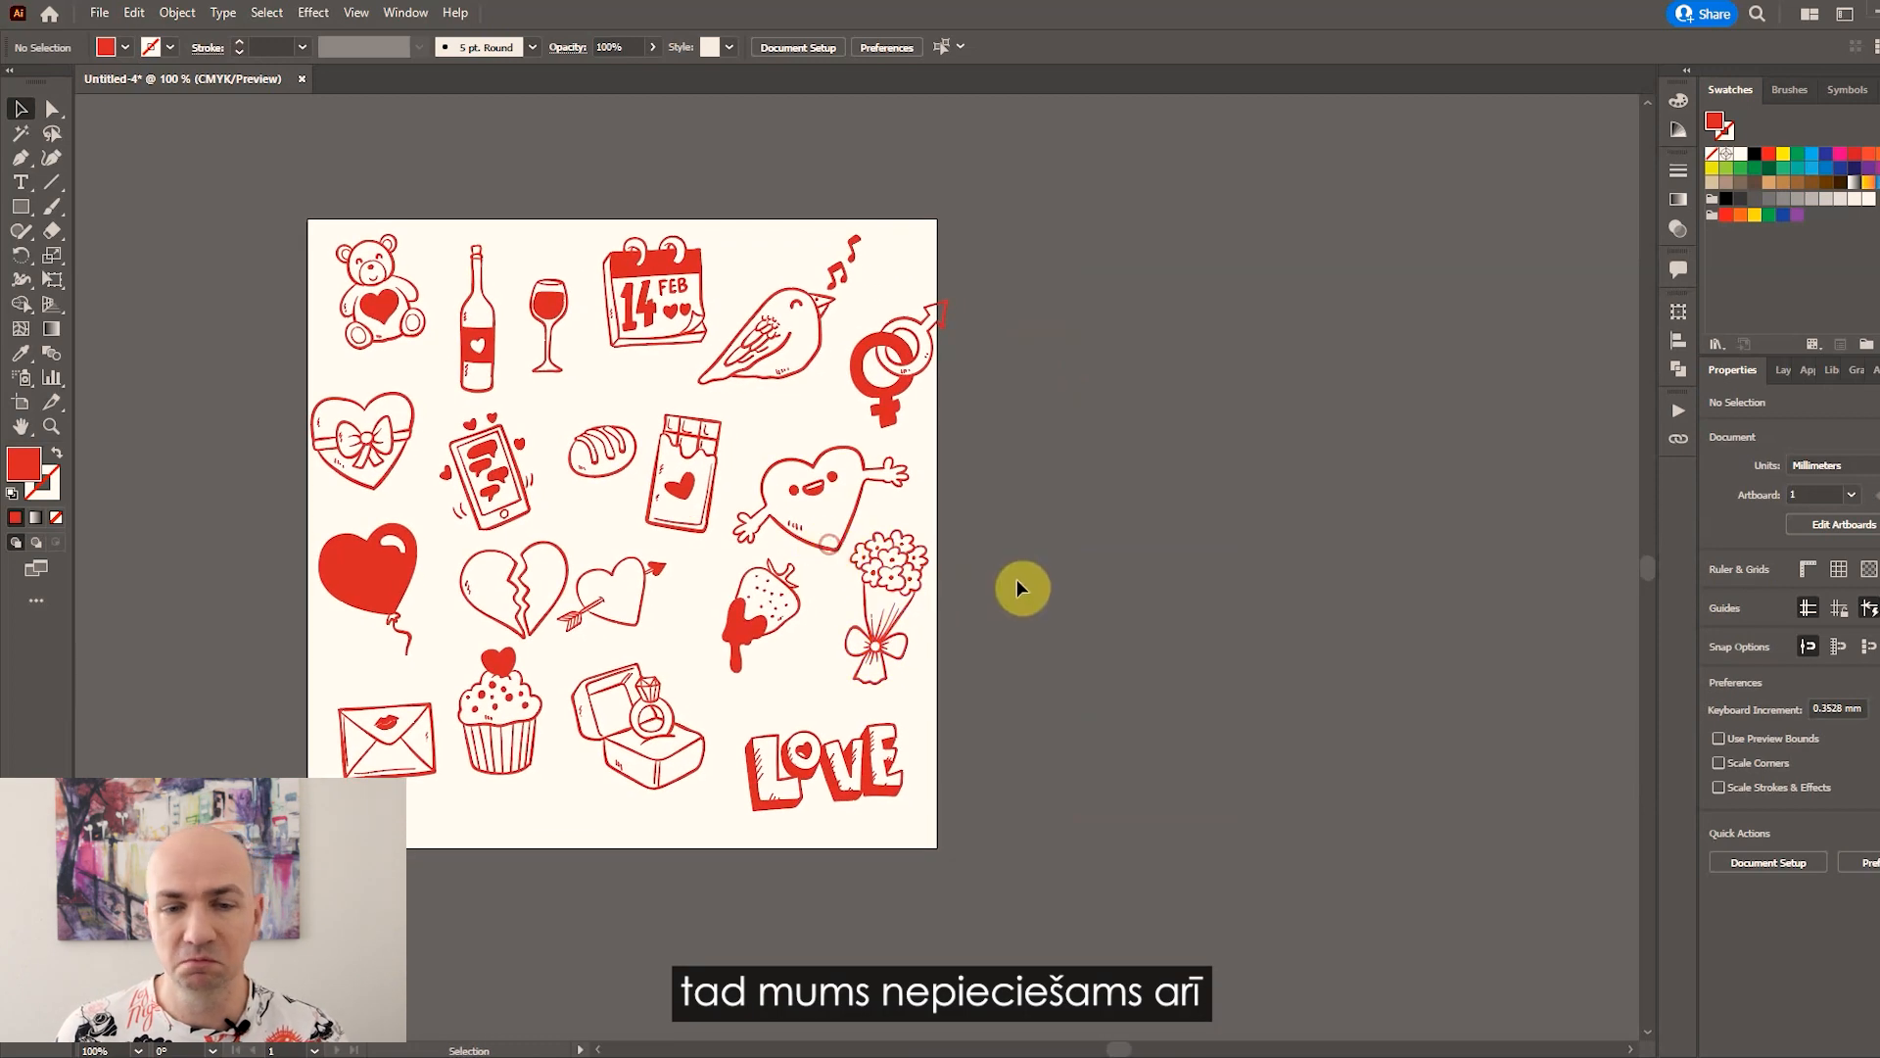
left_click_drag(904, 376, 889, 369)
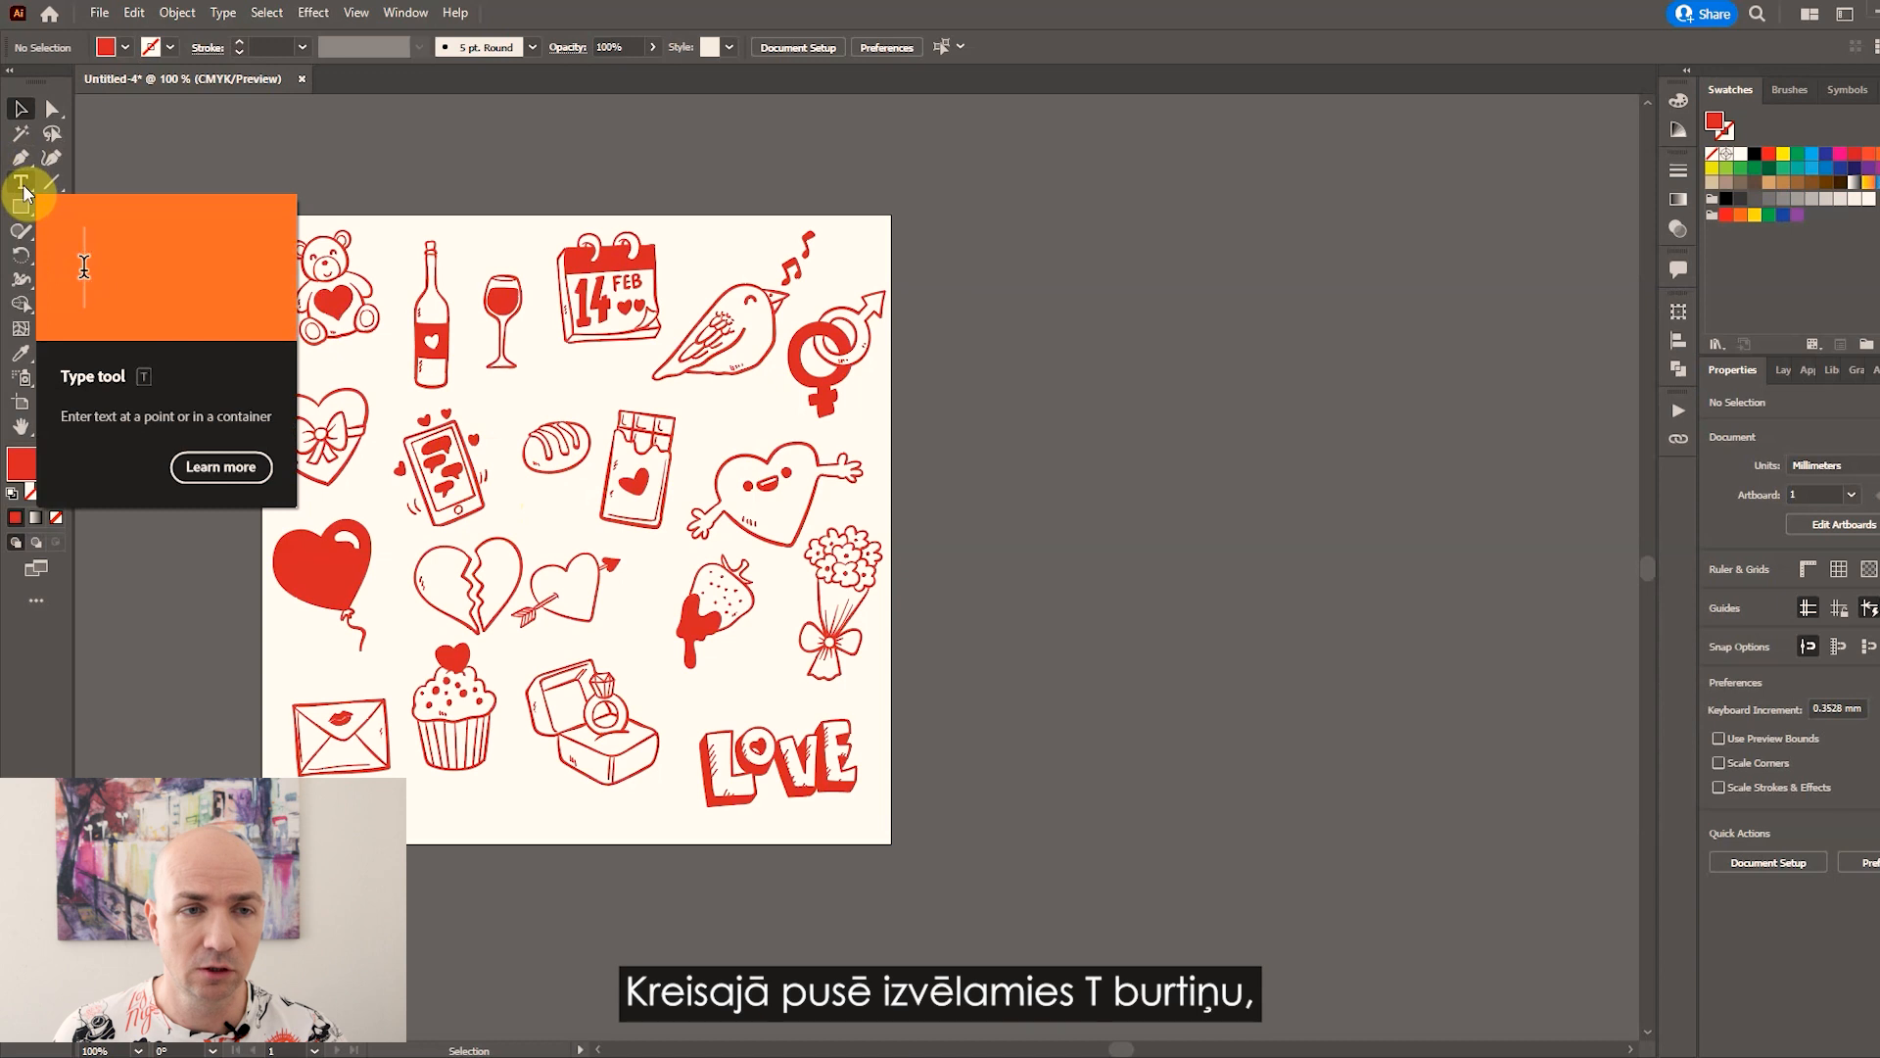
Add the text "Krokos" in the empty area beside the artboard and enlarge it to about 28 pt.
left_click(23, 189)
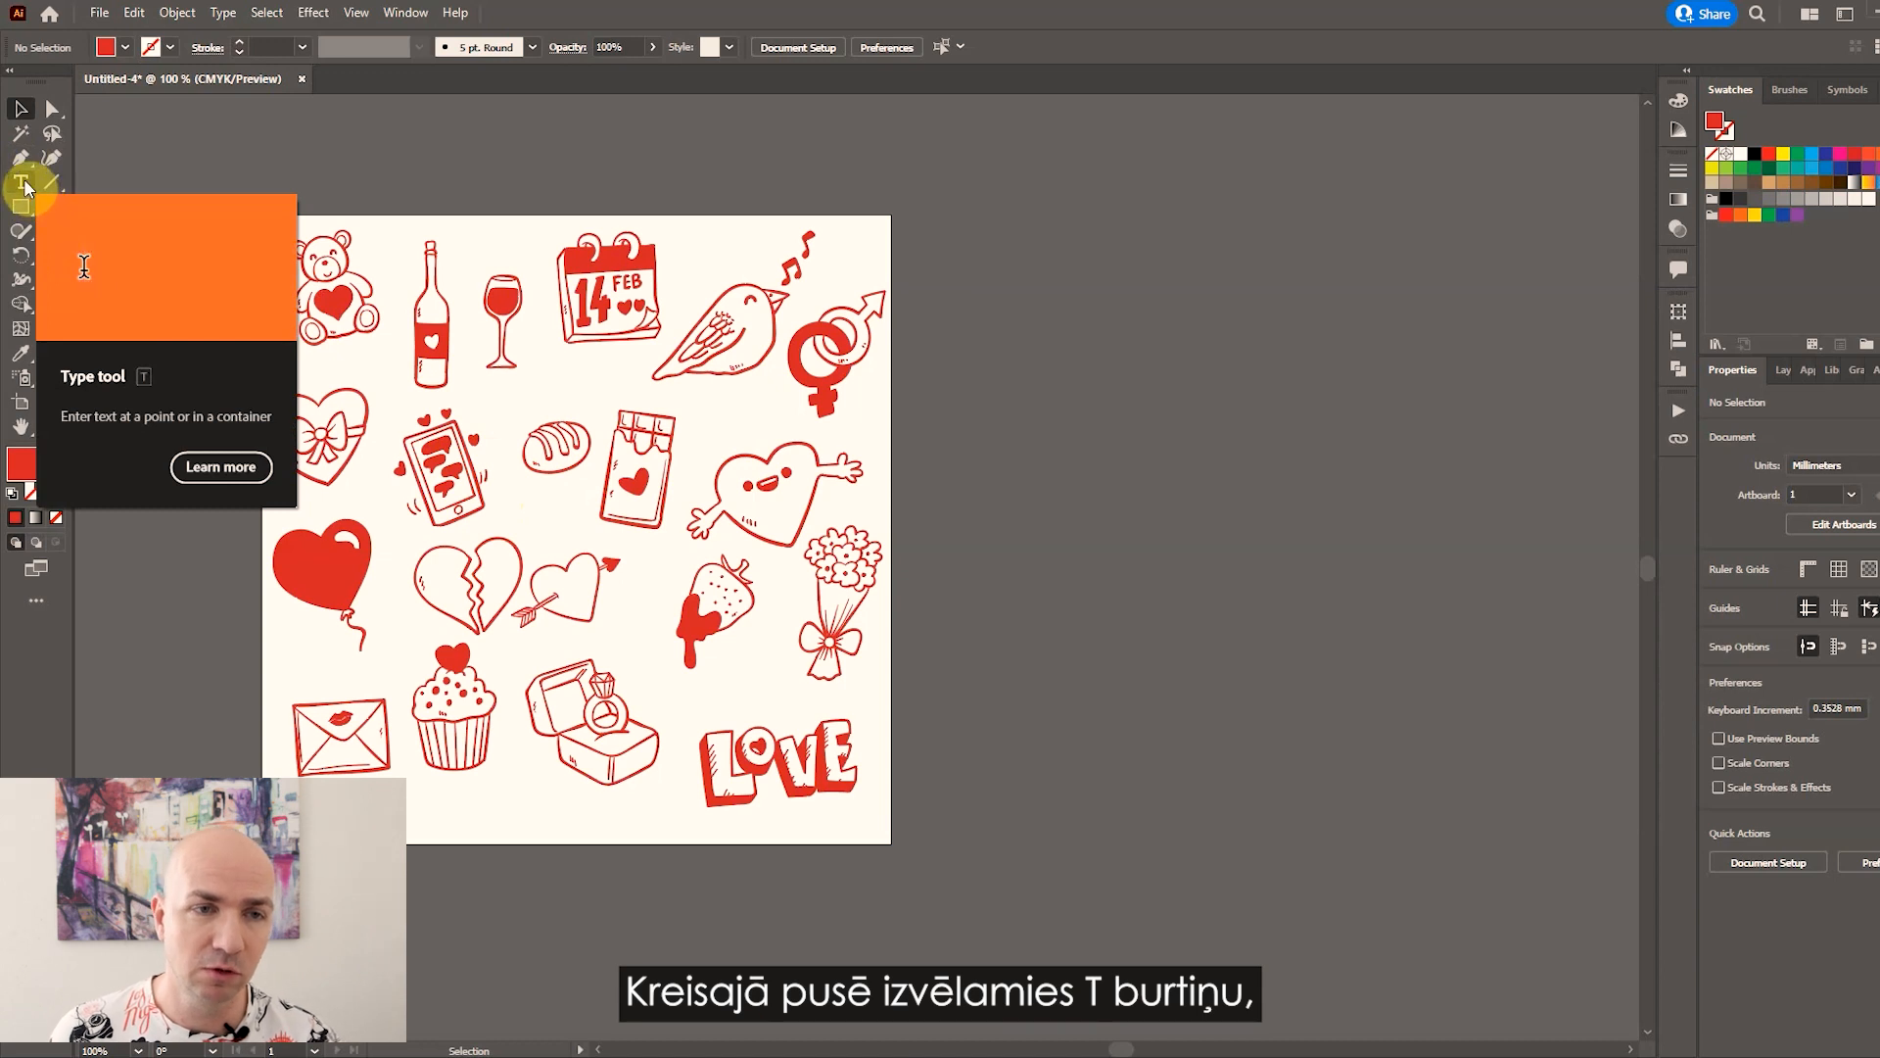
left_click(944, 307)
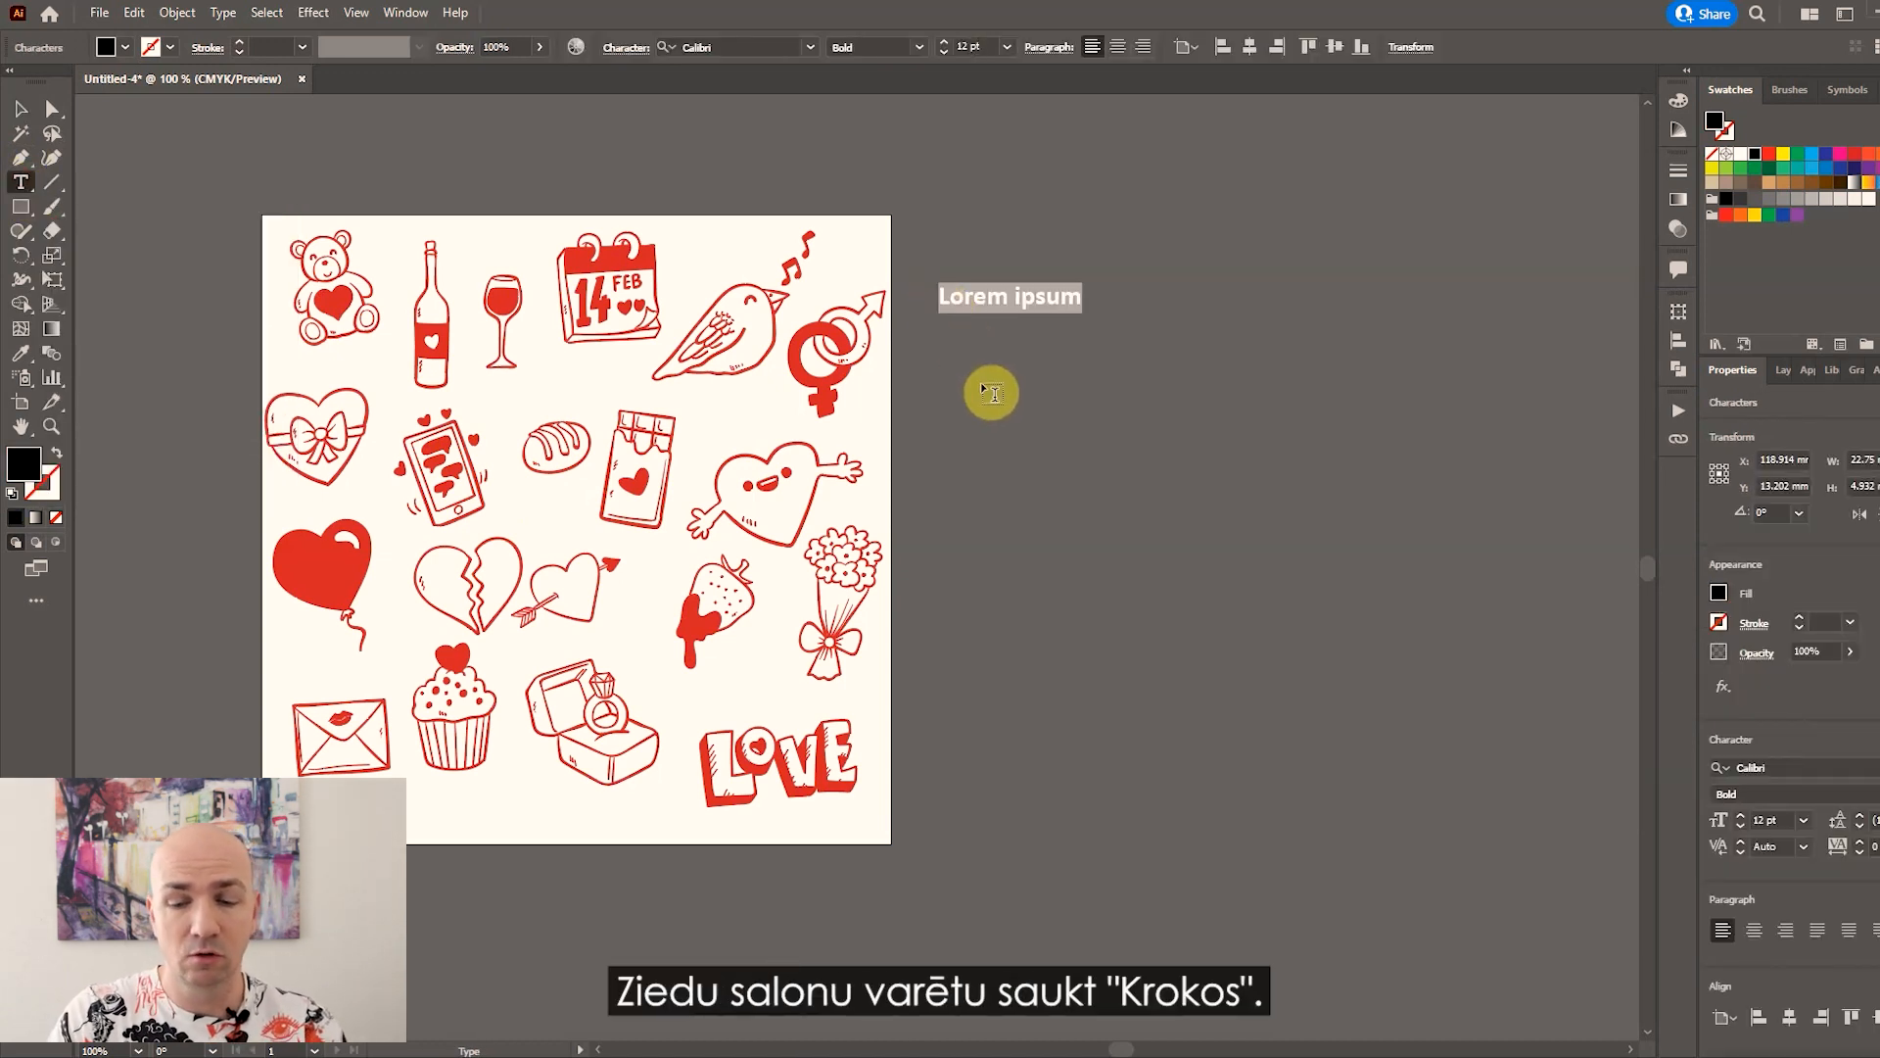
type("Krokos")
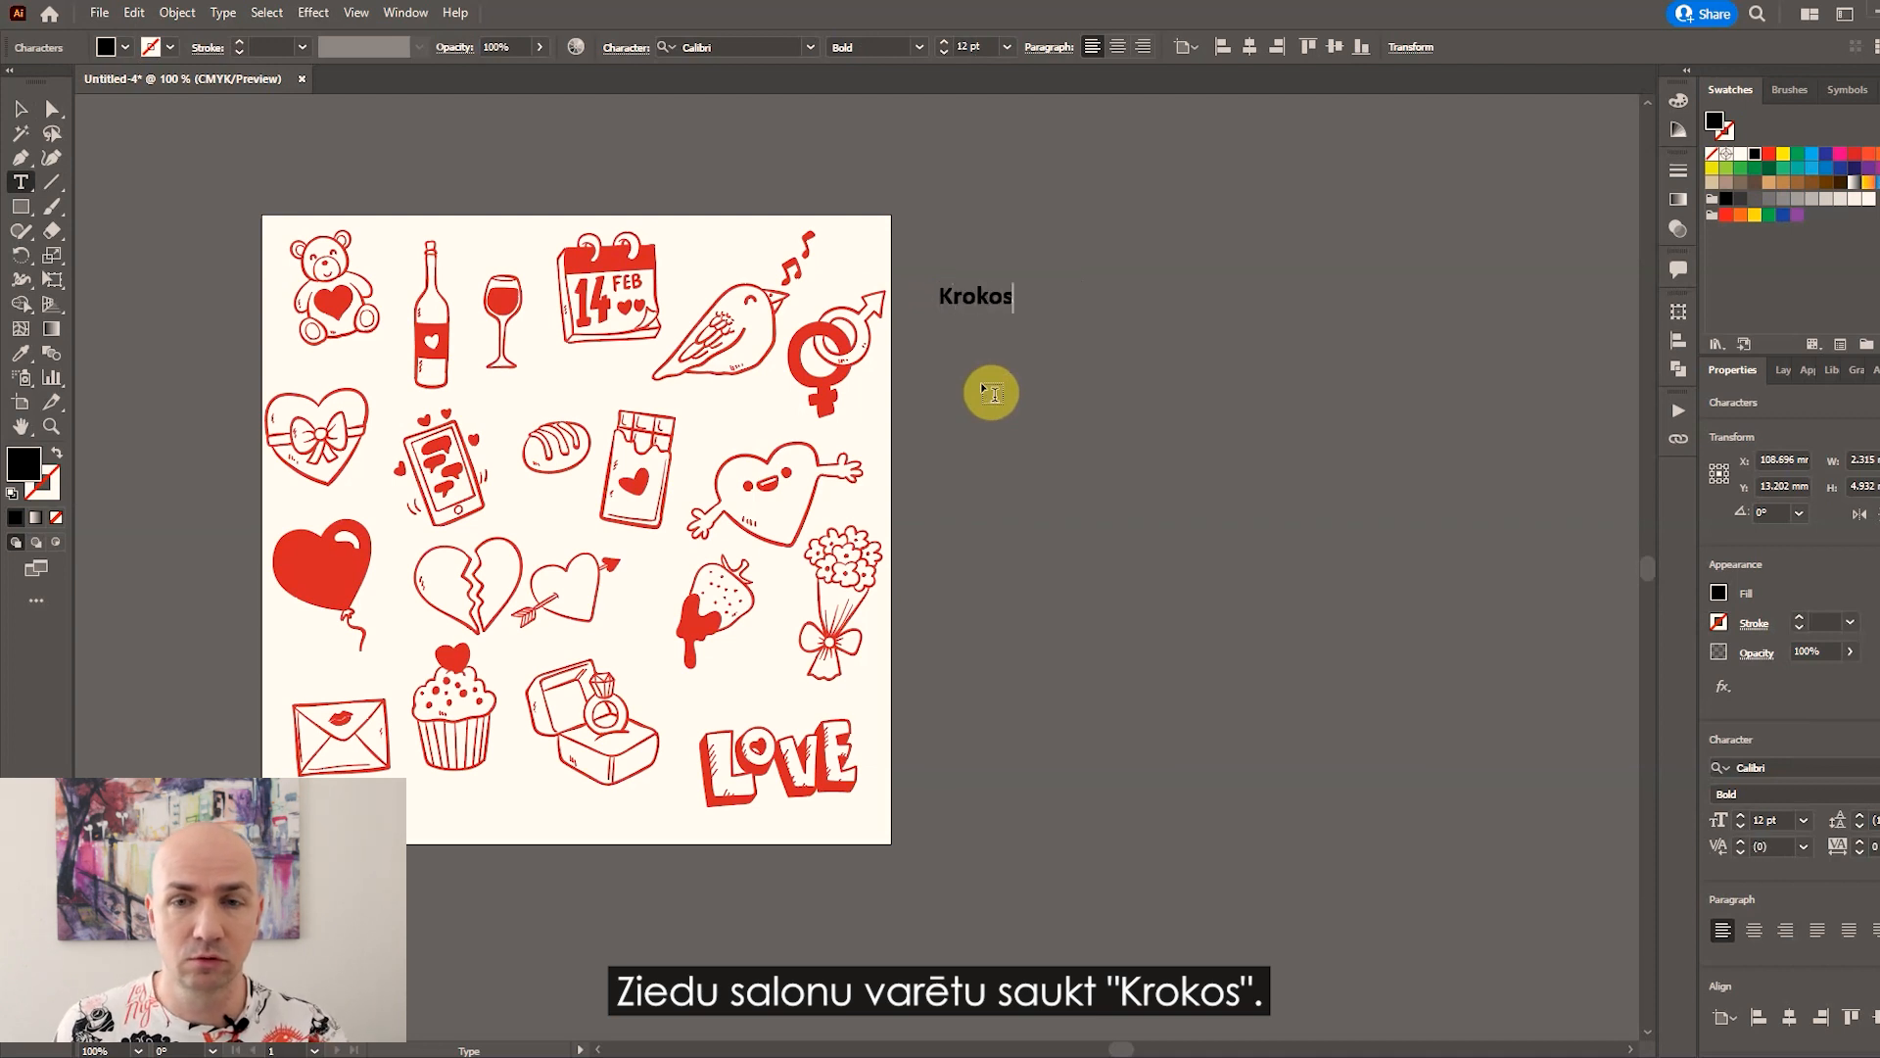
left_click(20, 107)
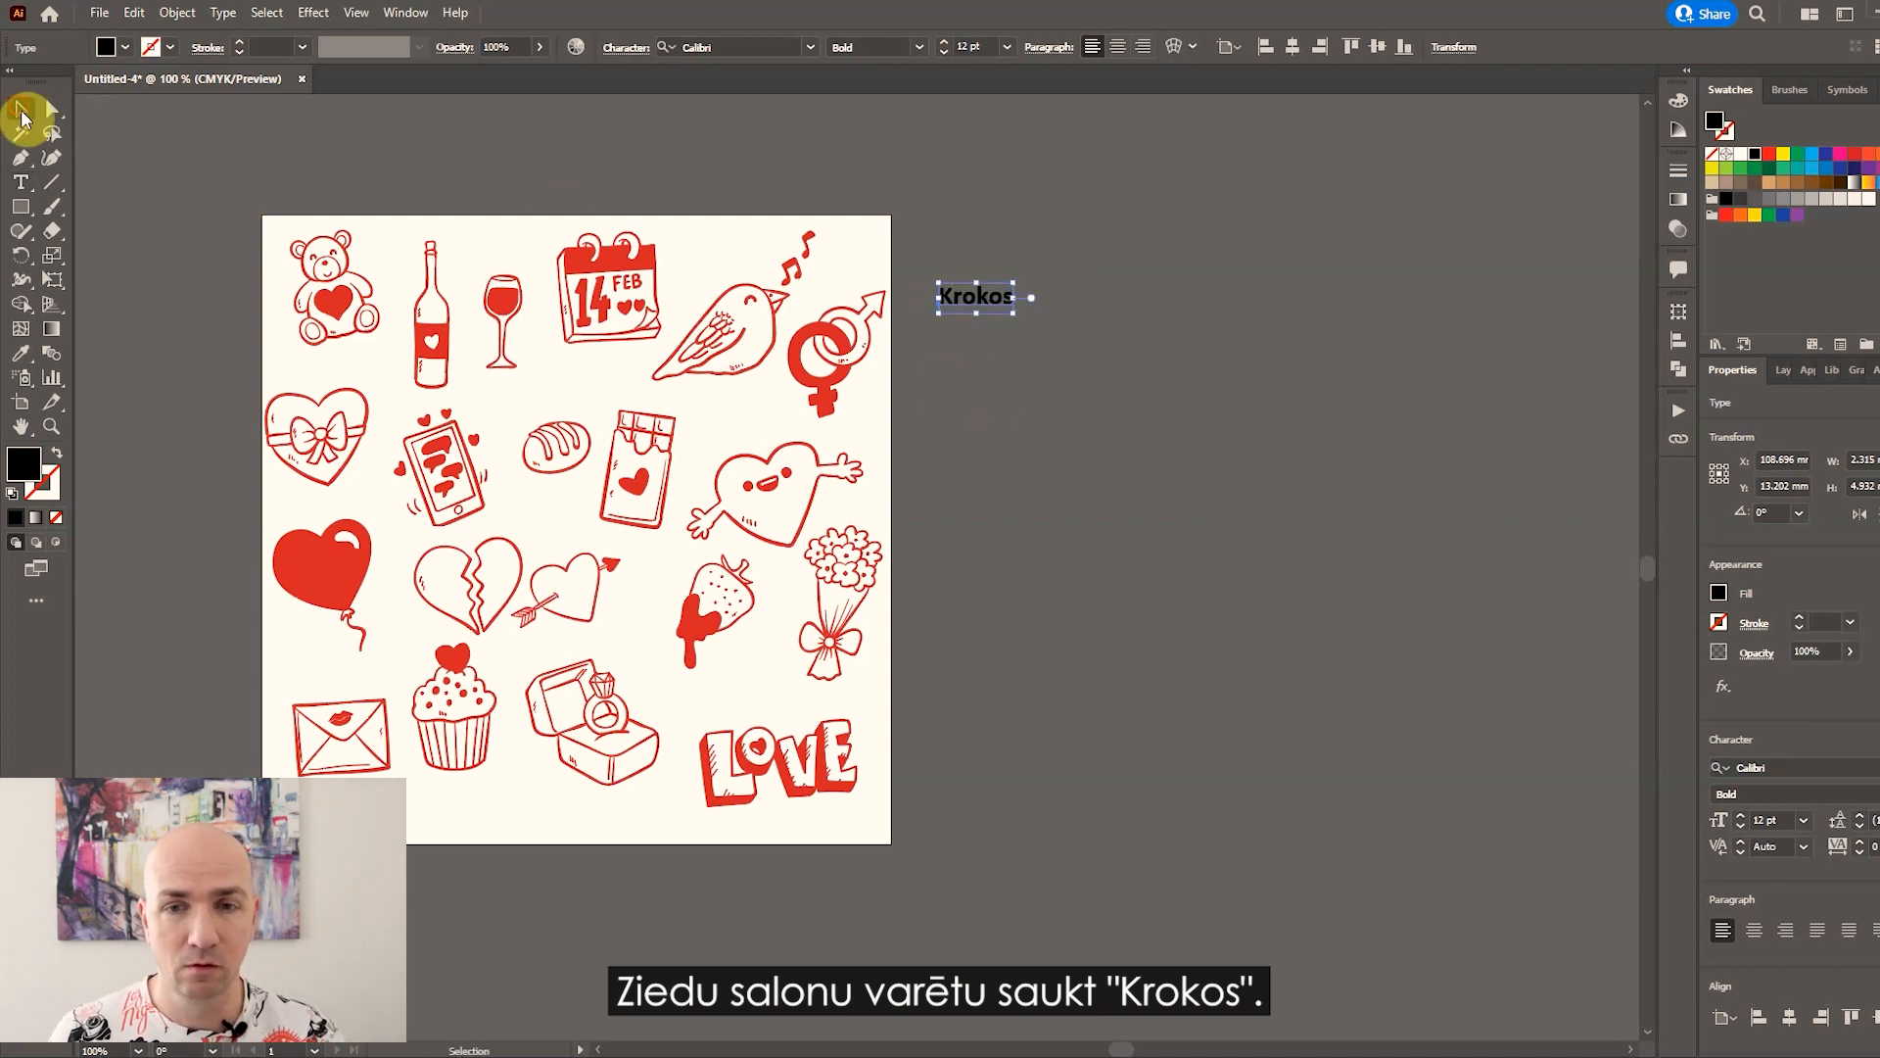
left_click_drag(1015, 315, 1129, 380)
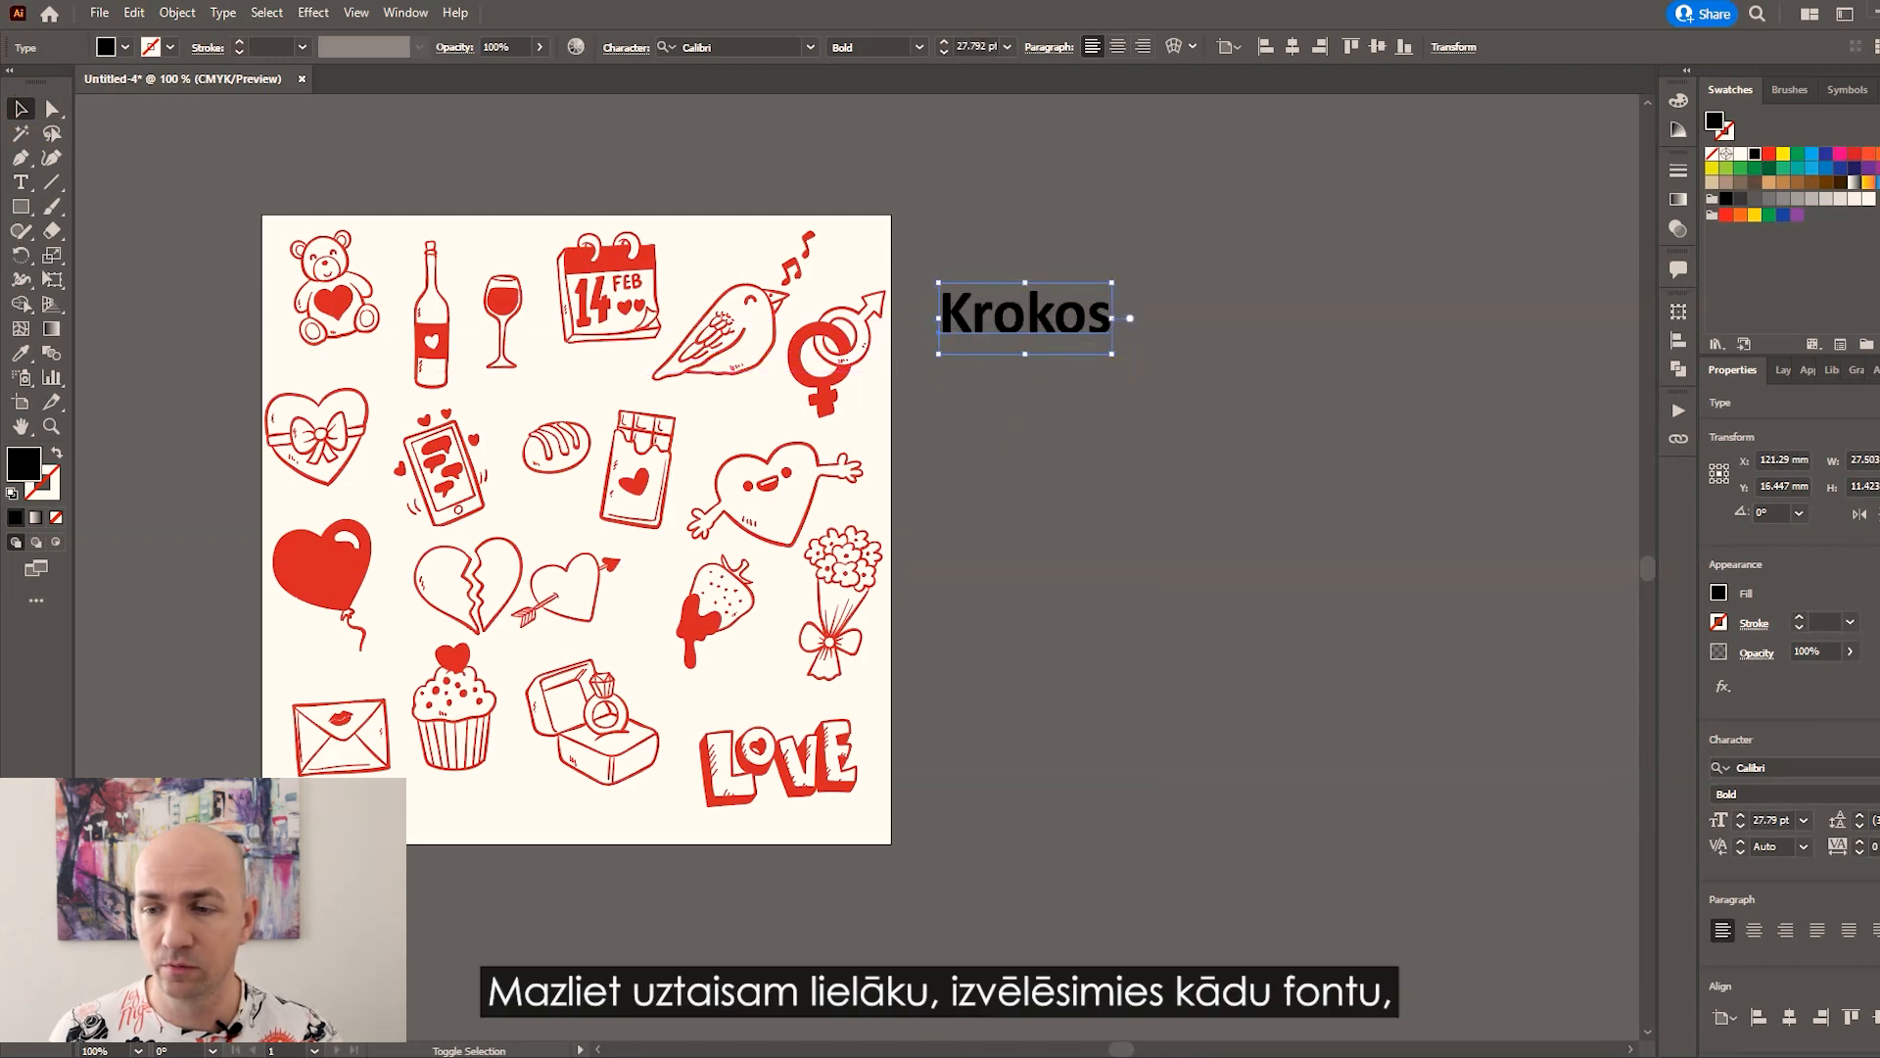
Set the "Krokos" text in the Amigos Script font and enlarge it slightly.
left_click(1753, 767)
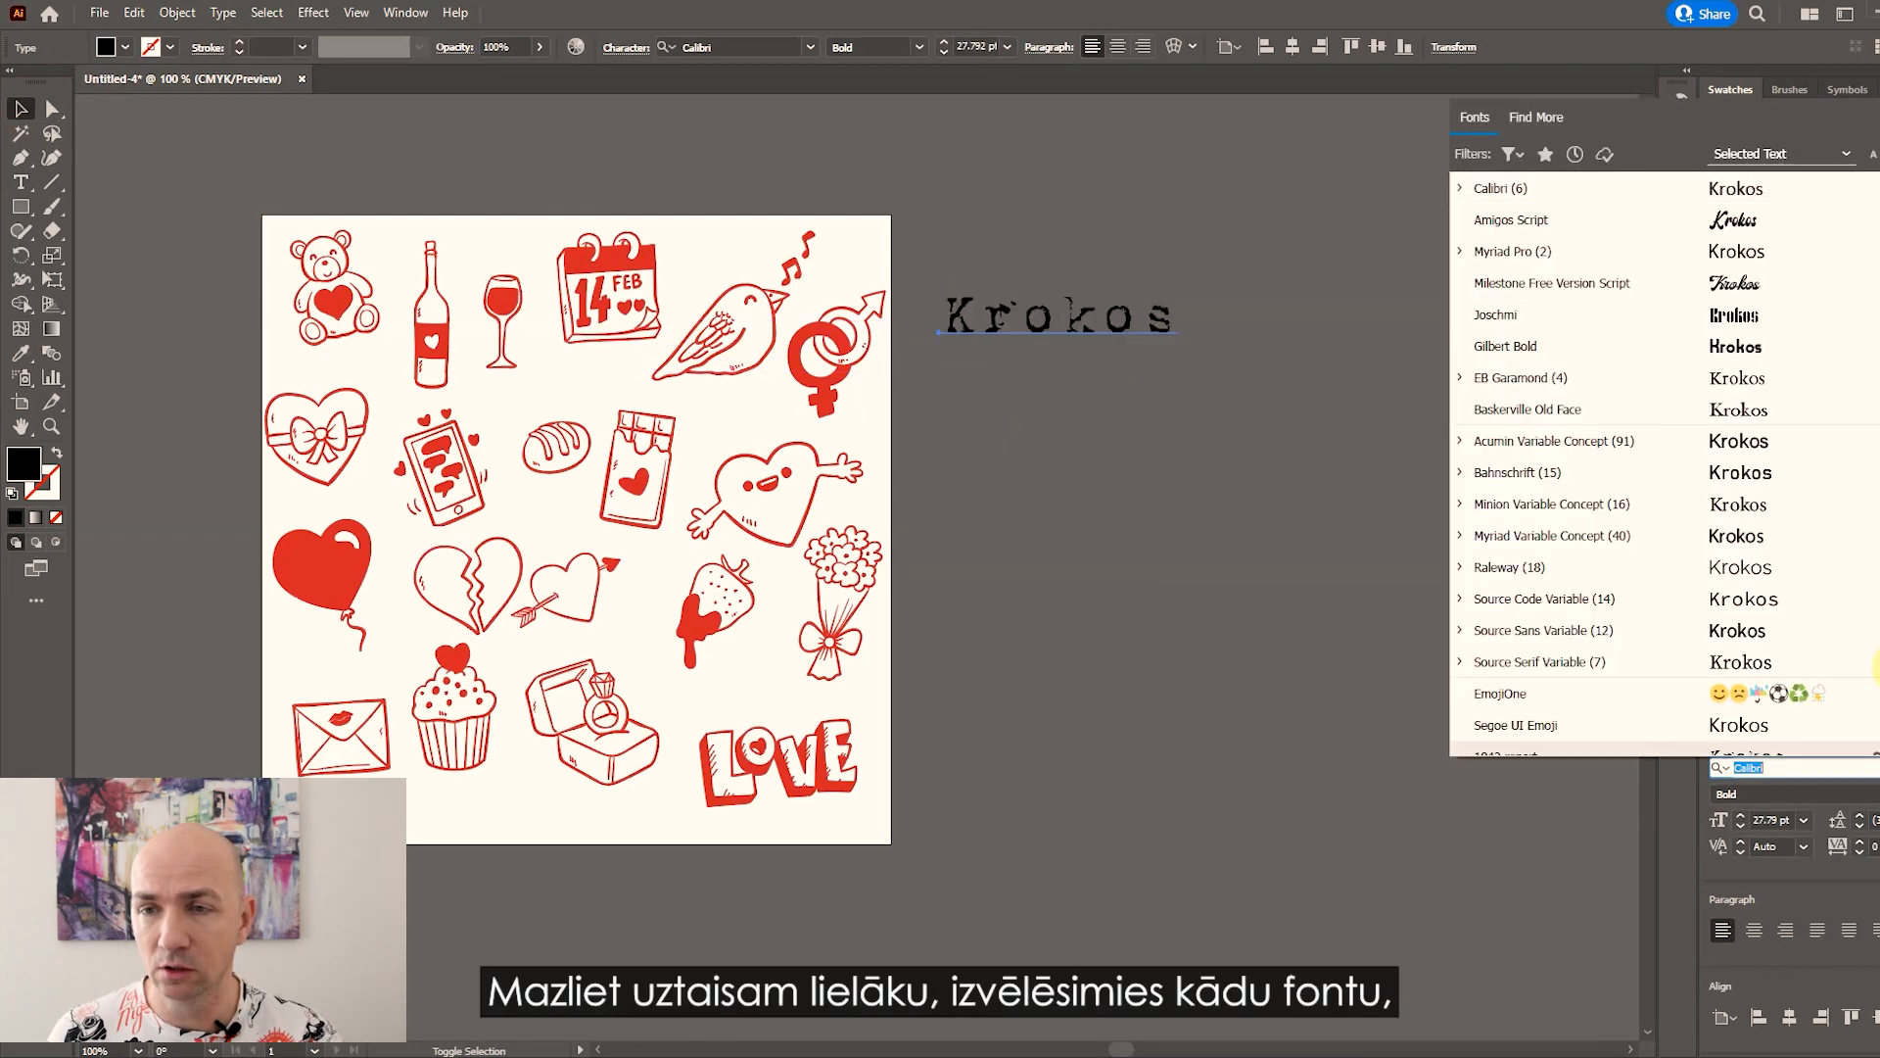
left_click(1754, 231)
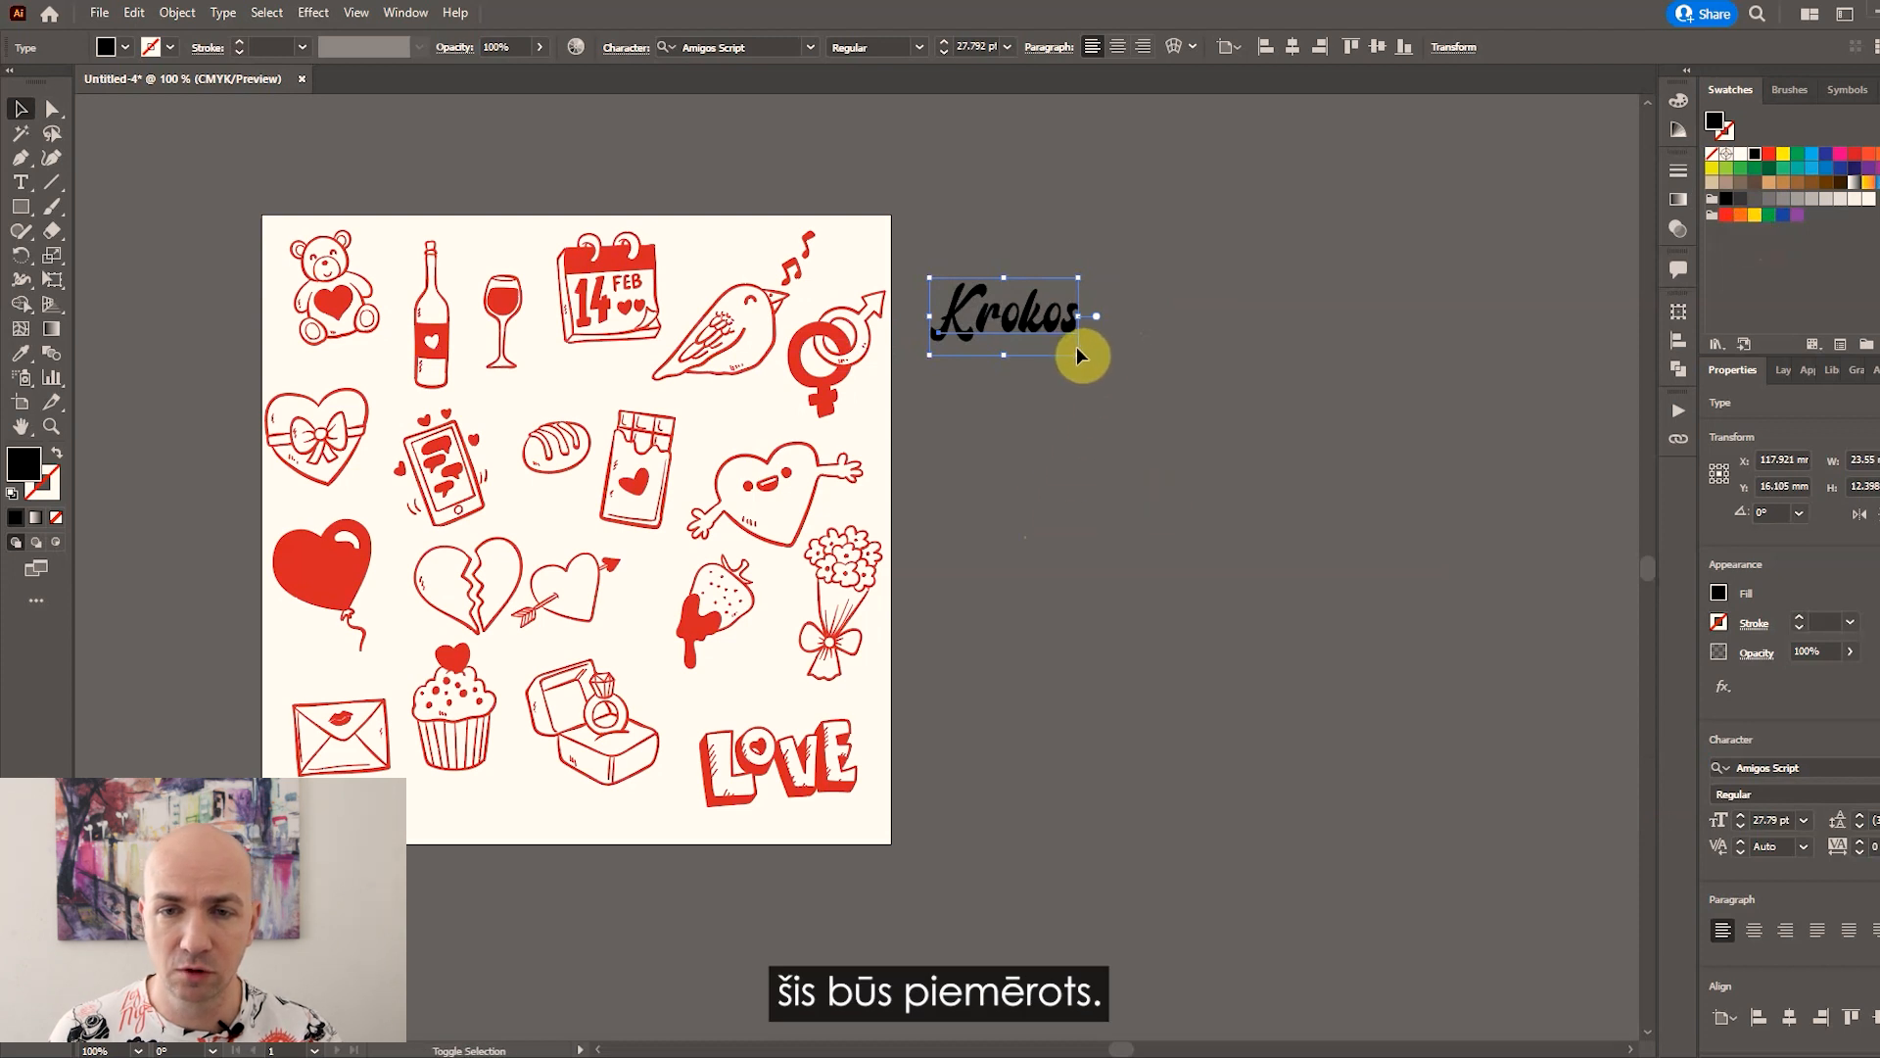
left_click_drag(1082, 354, 1111, 365)
left_click(1104, 432)
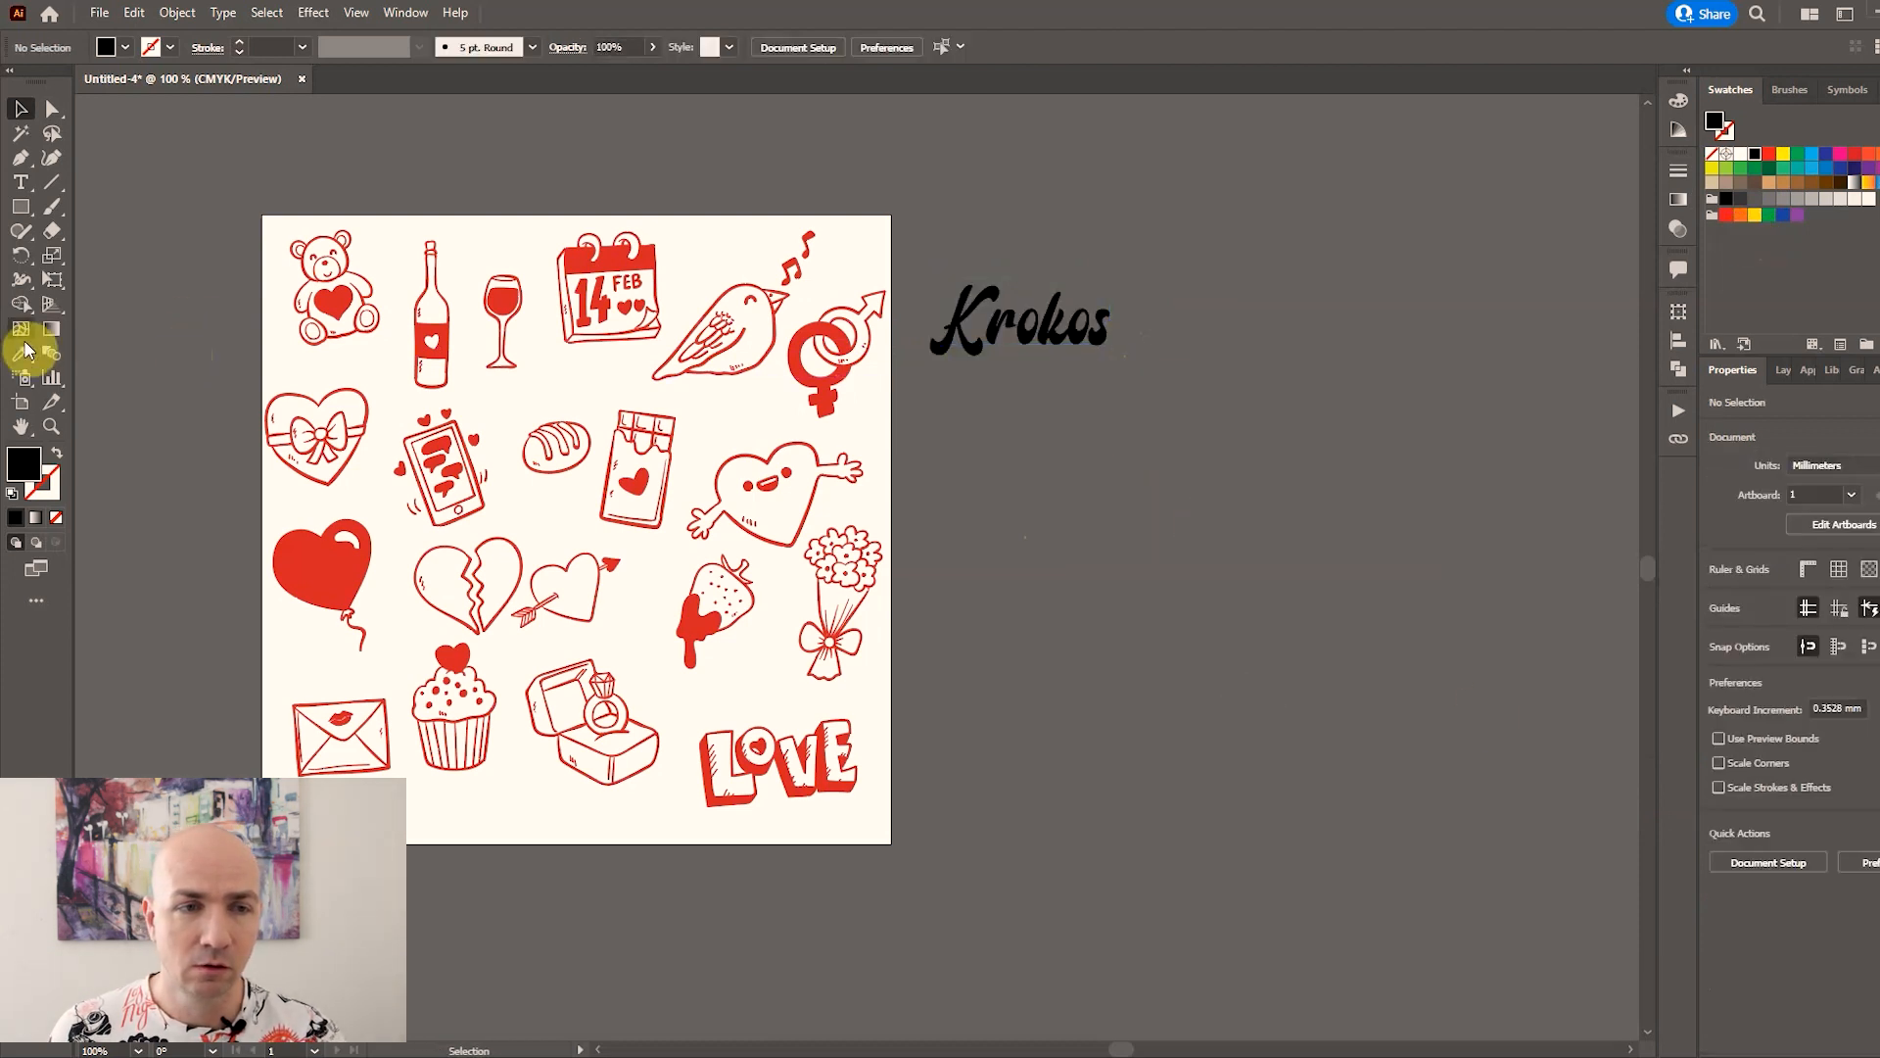
Add the text "Ziedu salons" in Calibri Bold just below "Krokos" and fit it to that word's right end.
left_click(23, 184)
left_click(991, 428)
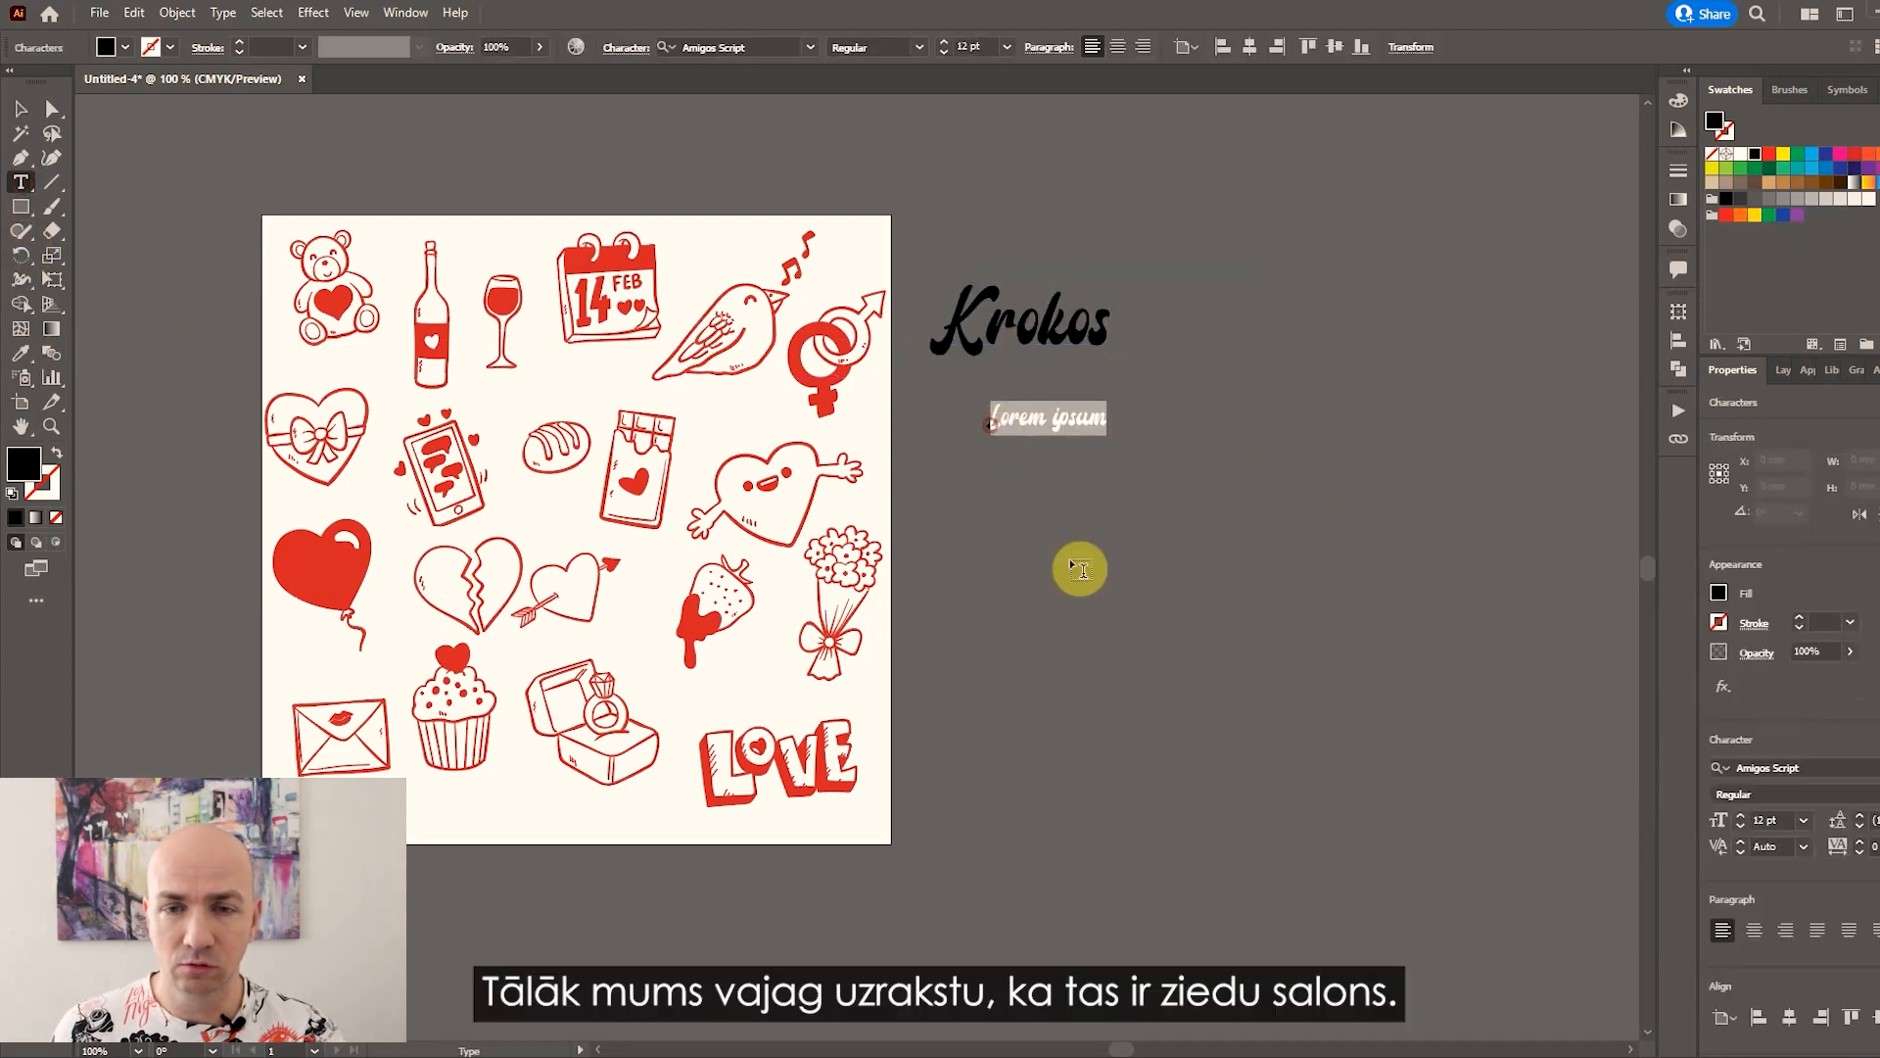
type("Ziedu")
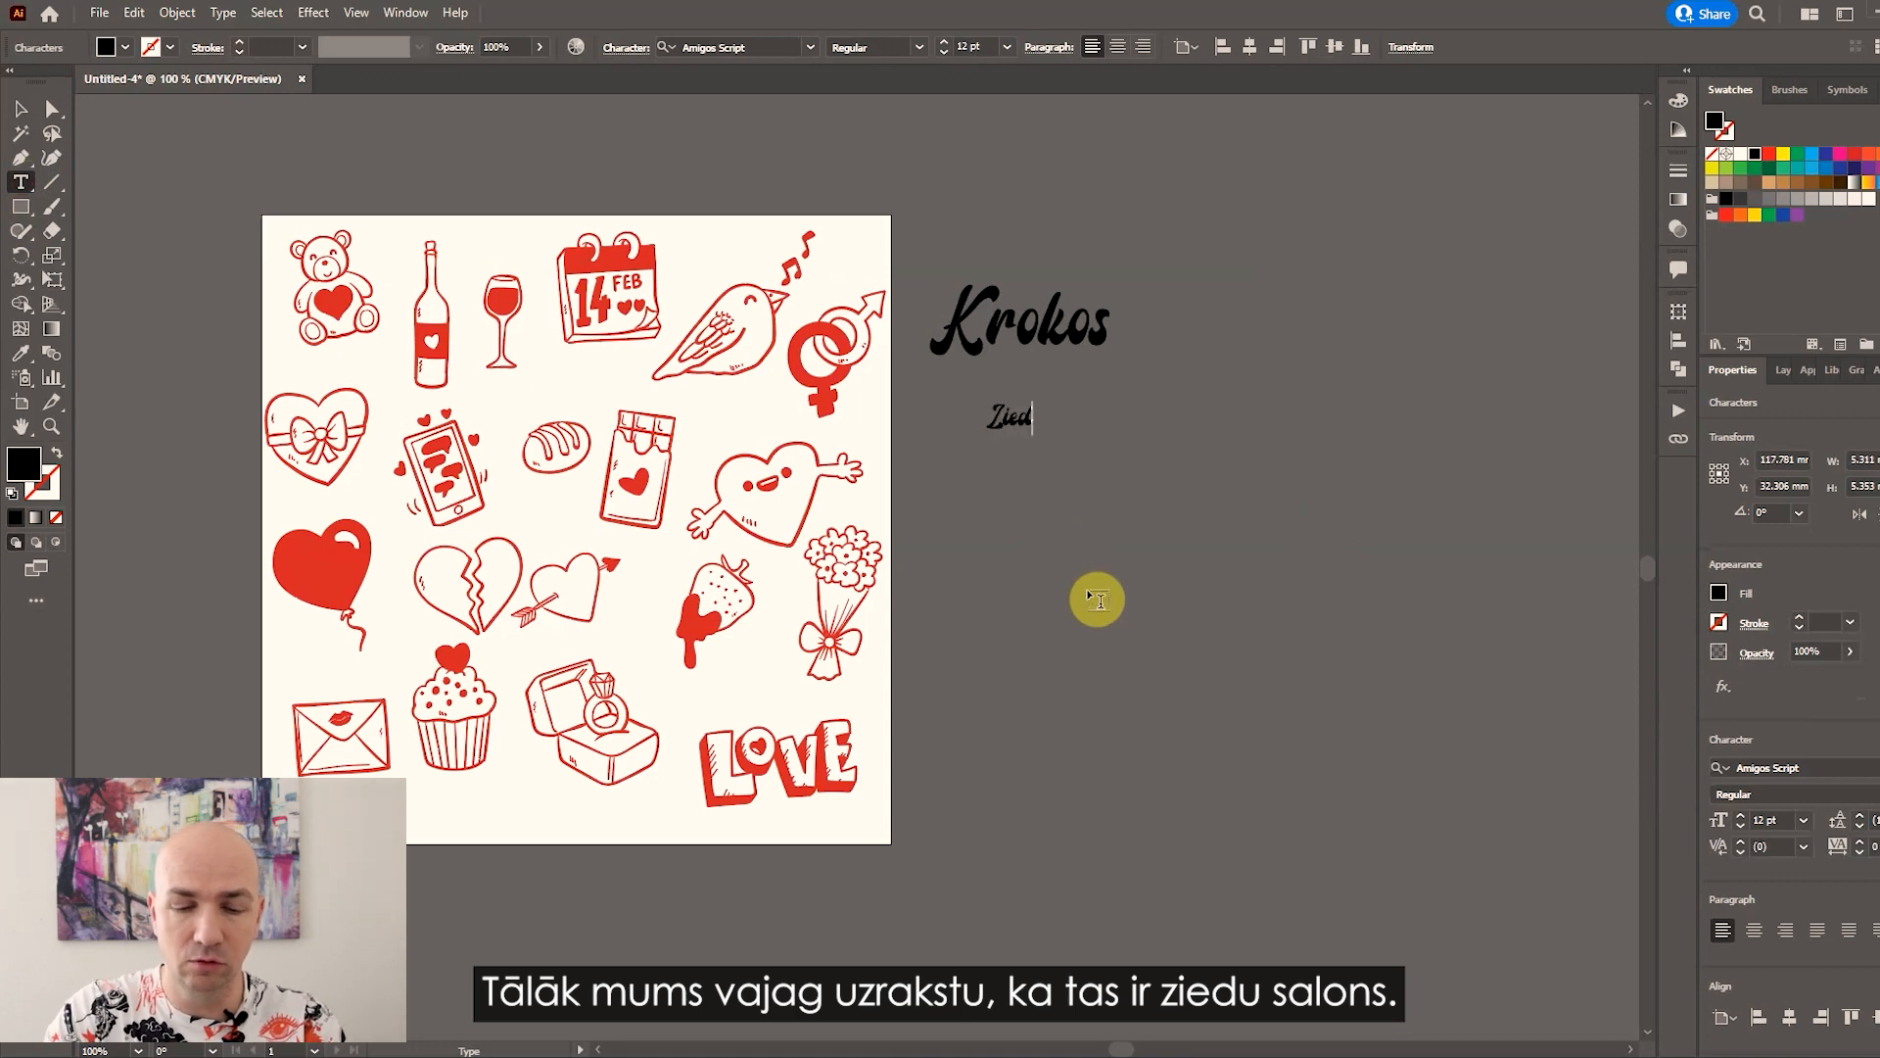
type(" salons")
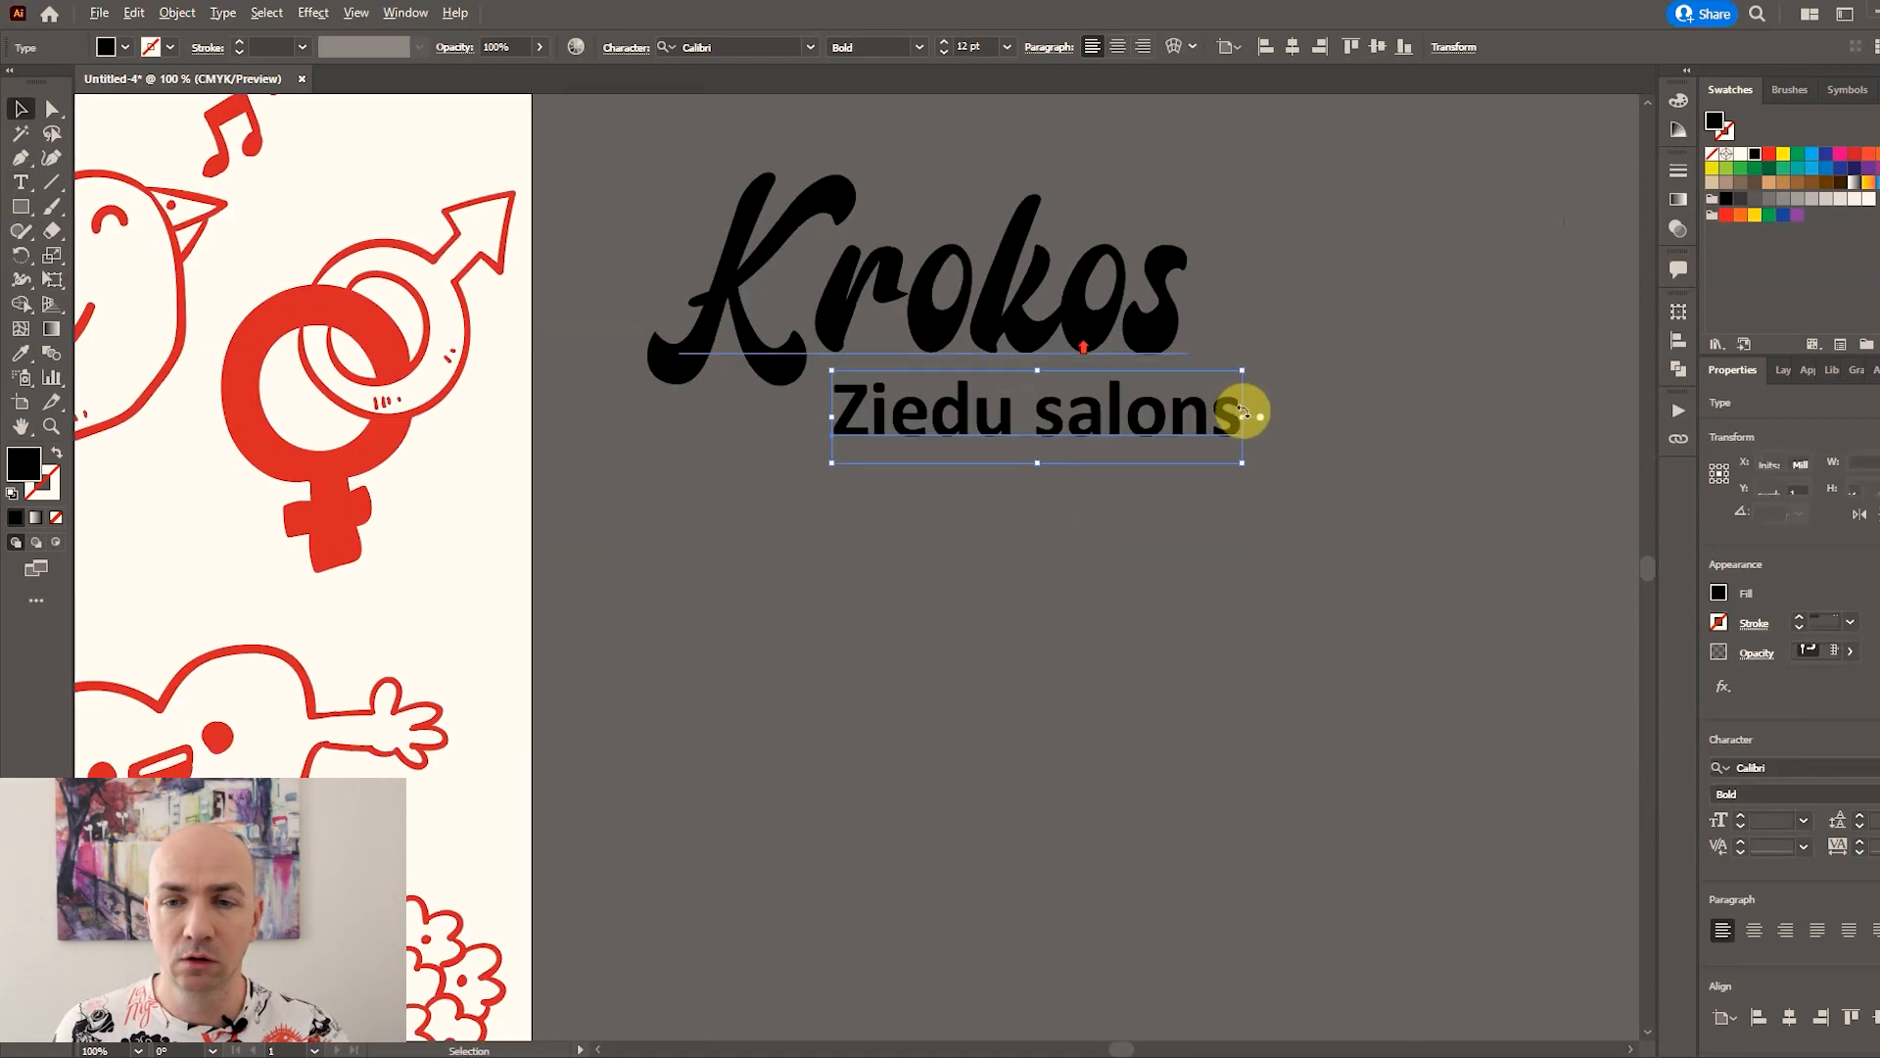
left_click_drag(1232, 416, 1193, 415)
scroll(1175, 336, "up", 3)
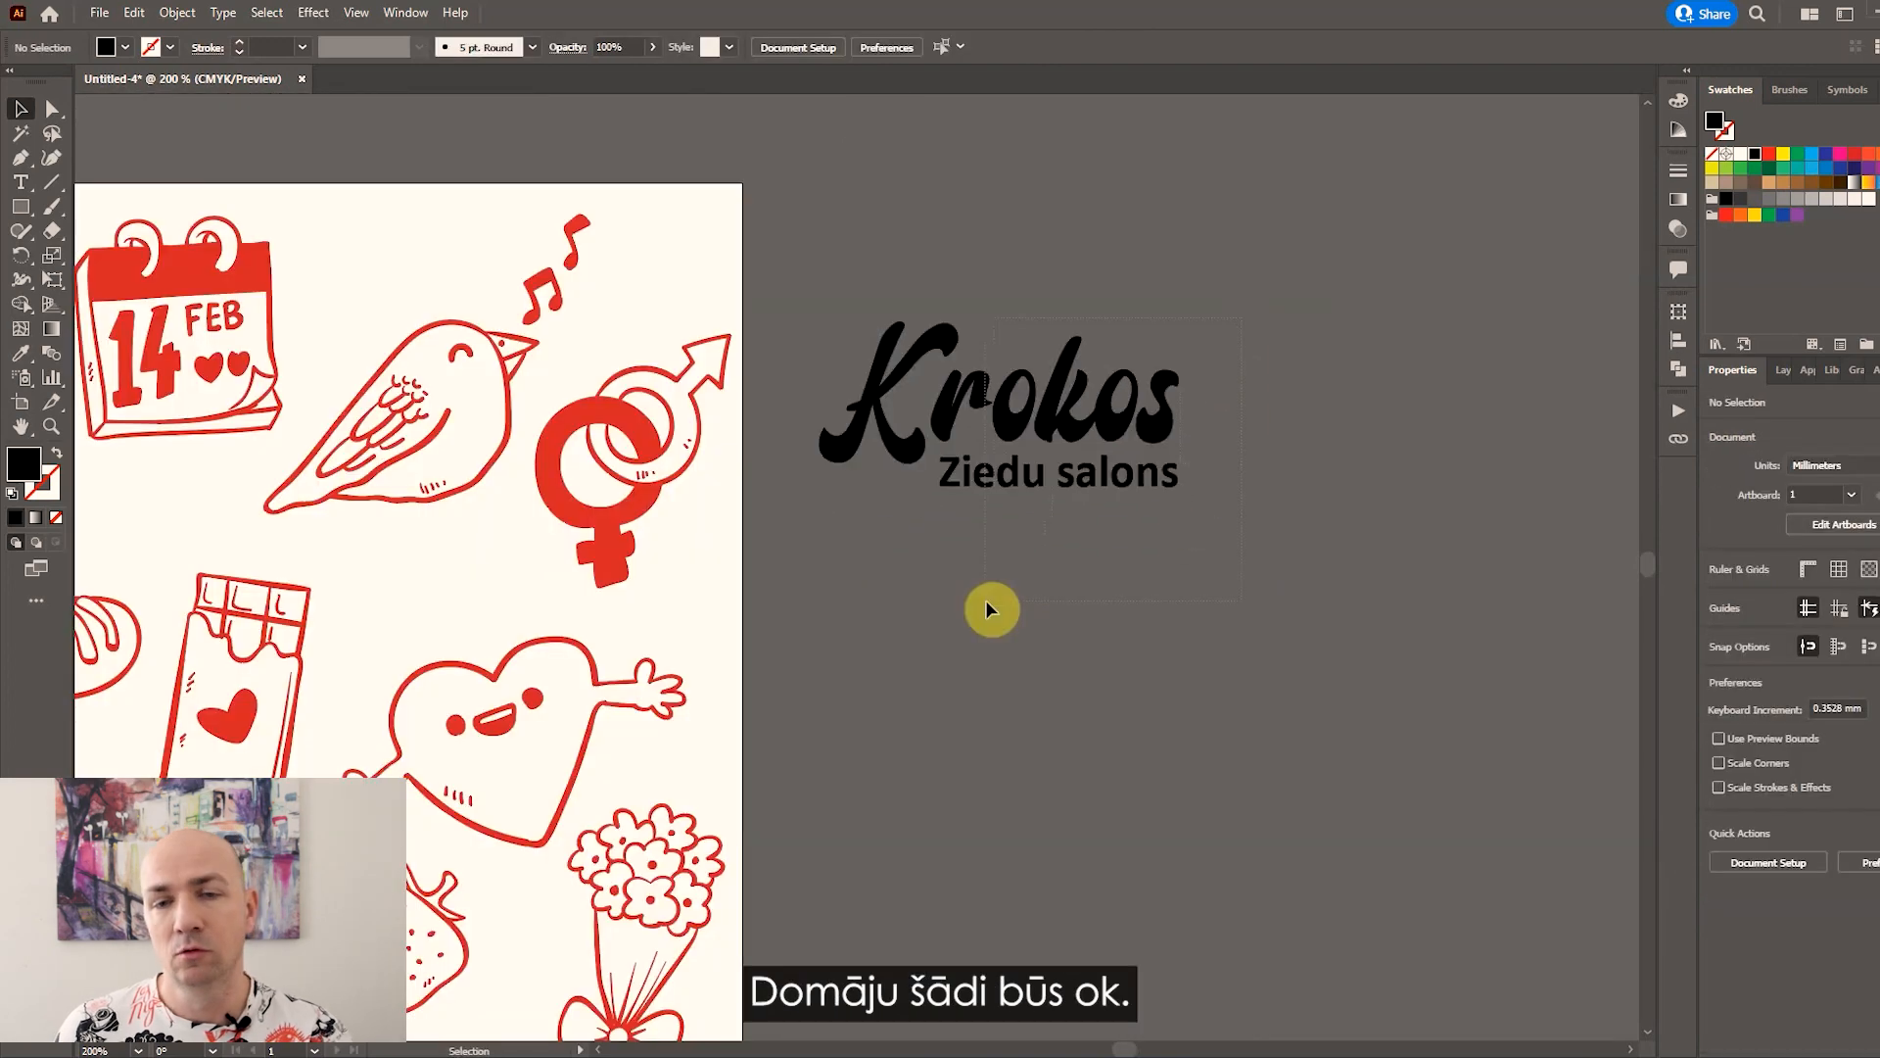
Convert both the "Krokos" and "Ziedu salons" texts to outlines.
left_click_drag(986, 608, 991, 626)
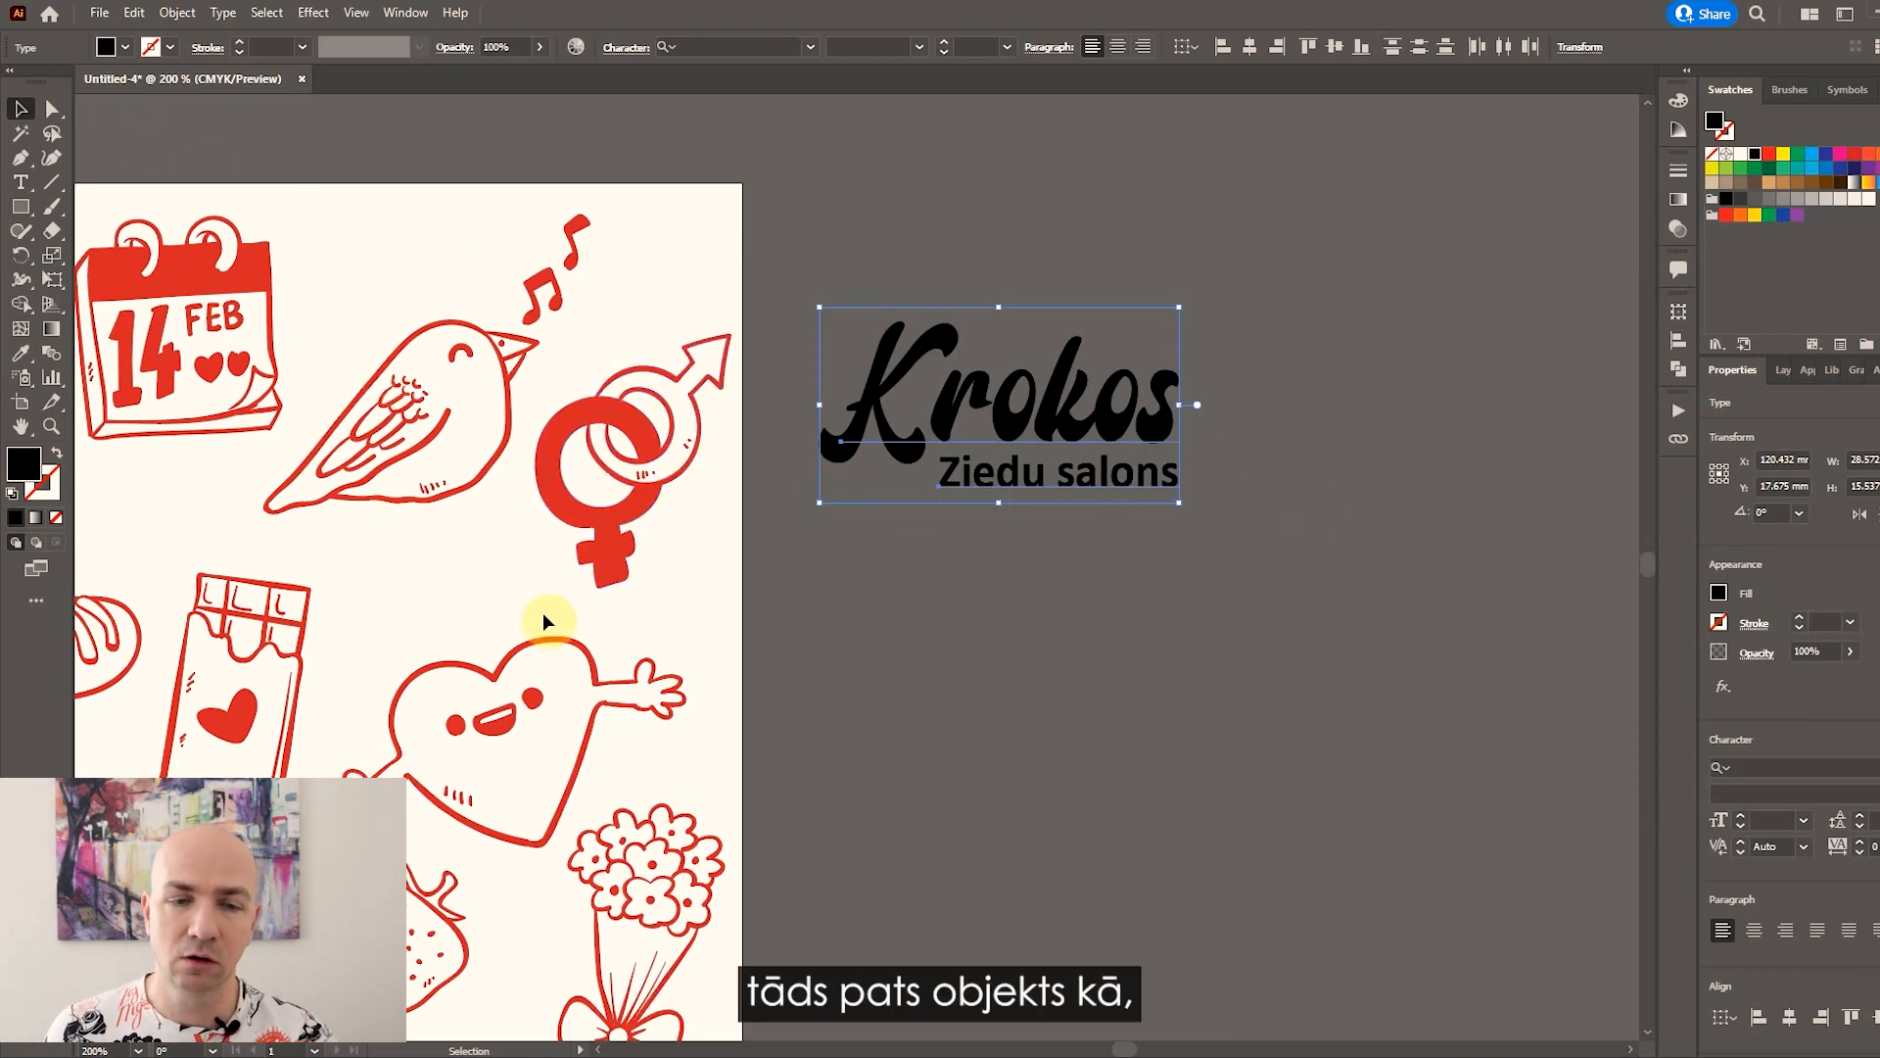
key("ctrl+minus")
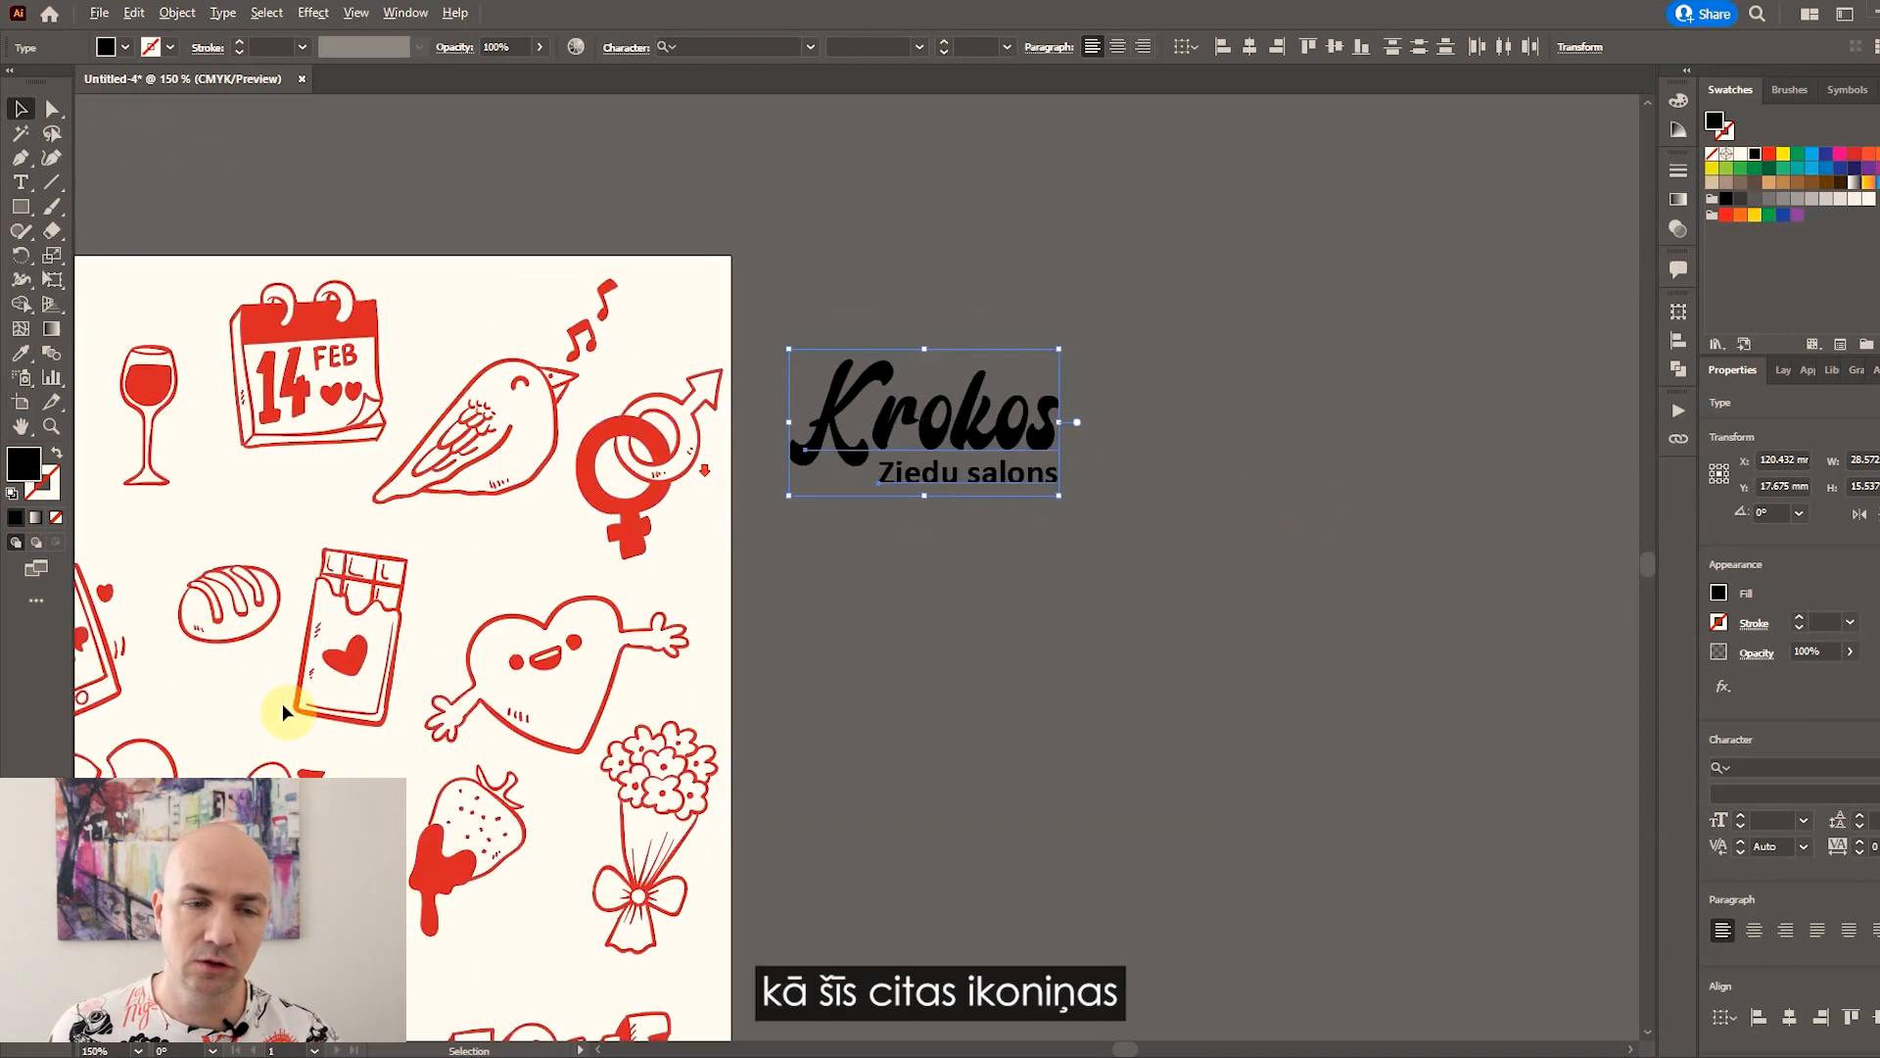
right_click(970, 433)
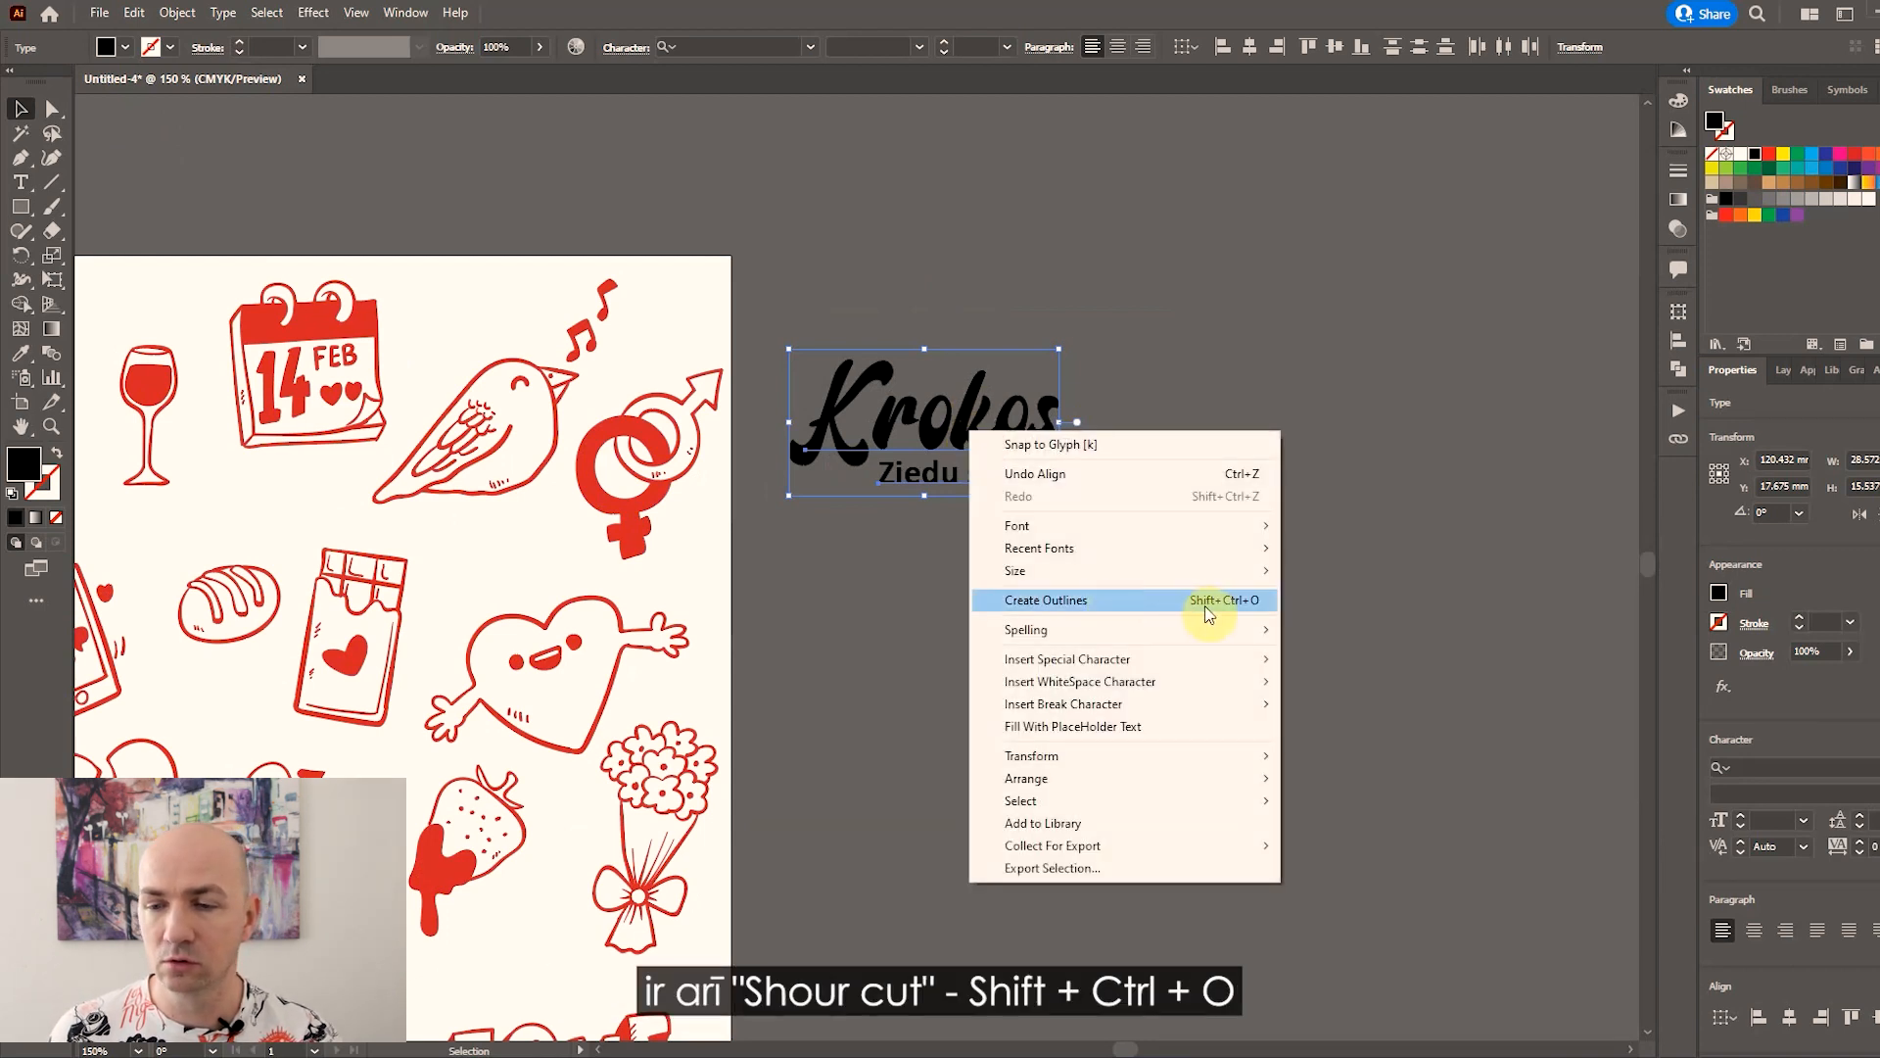
left_click(1104, 614)
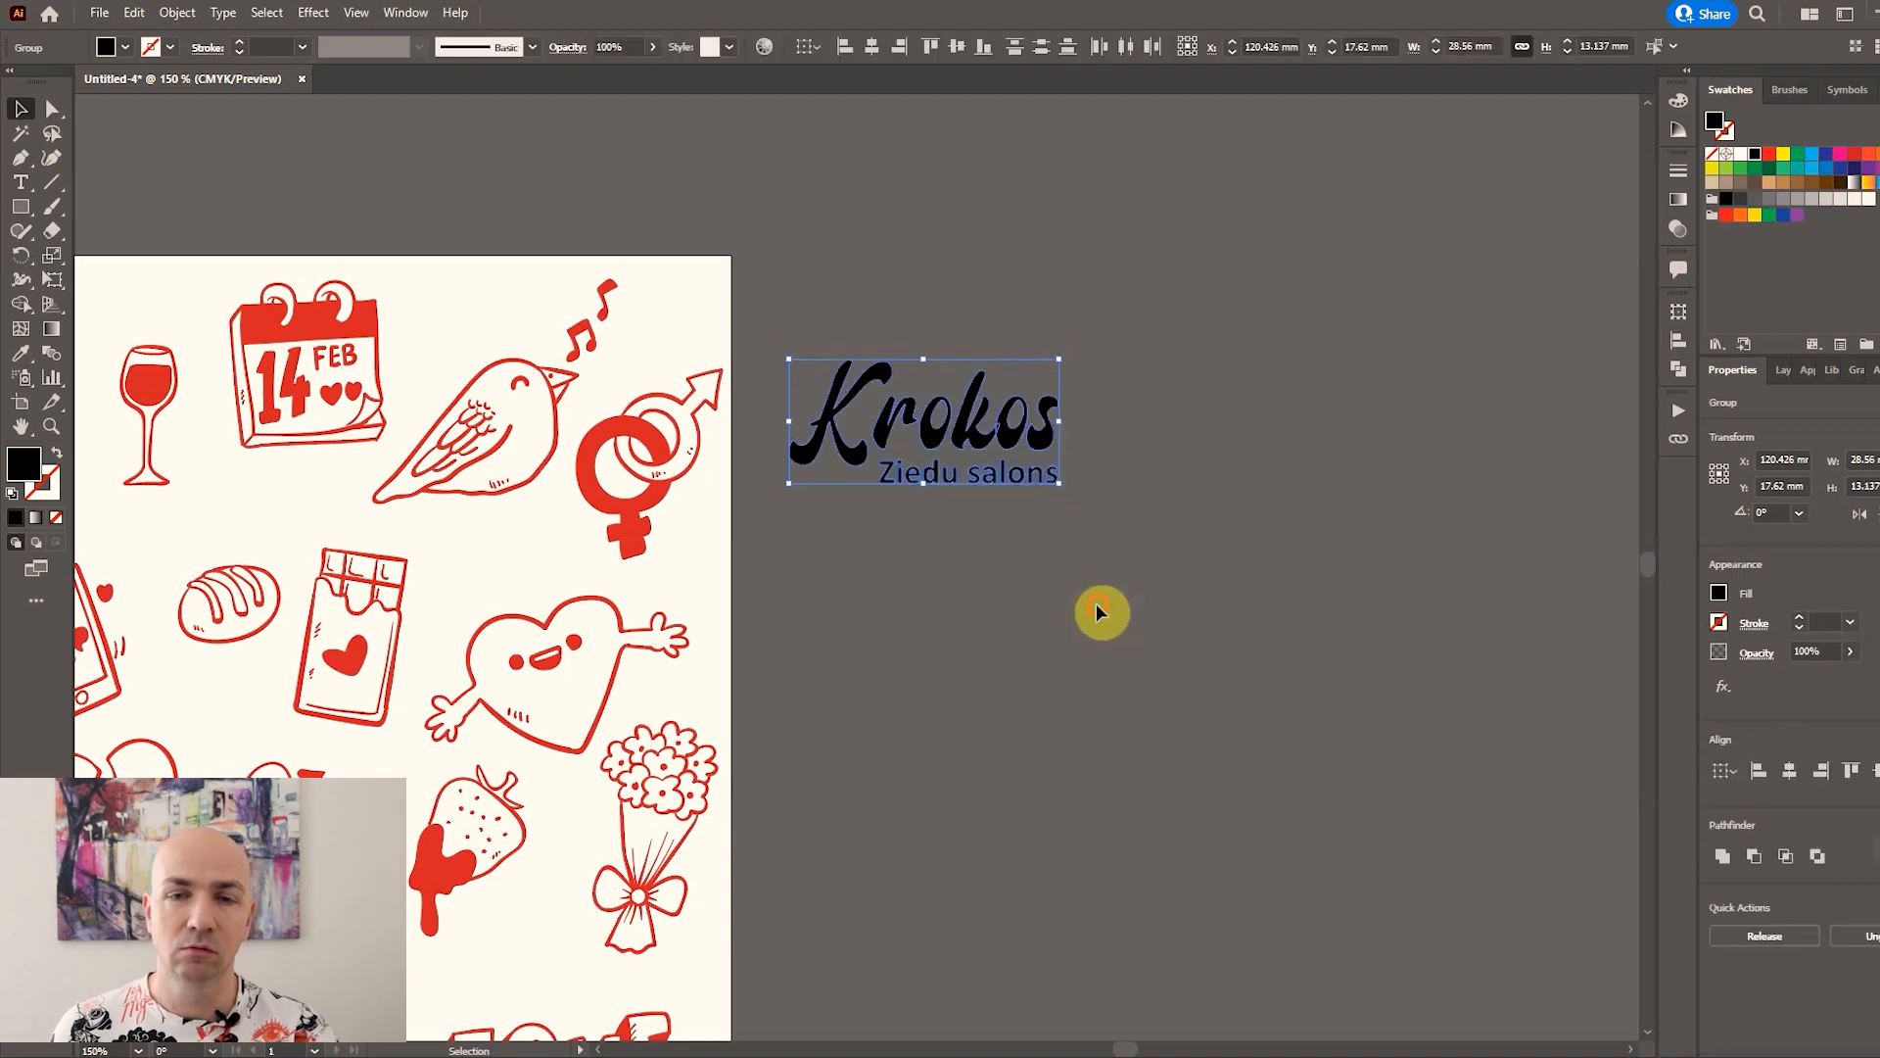
left_click(1096, 604)
Group the outlined shop-name lettering and recolor it with the red sampled from the balloon icon.
left_click_drag(1158, 338, 767, 597)
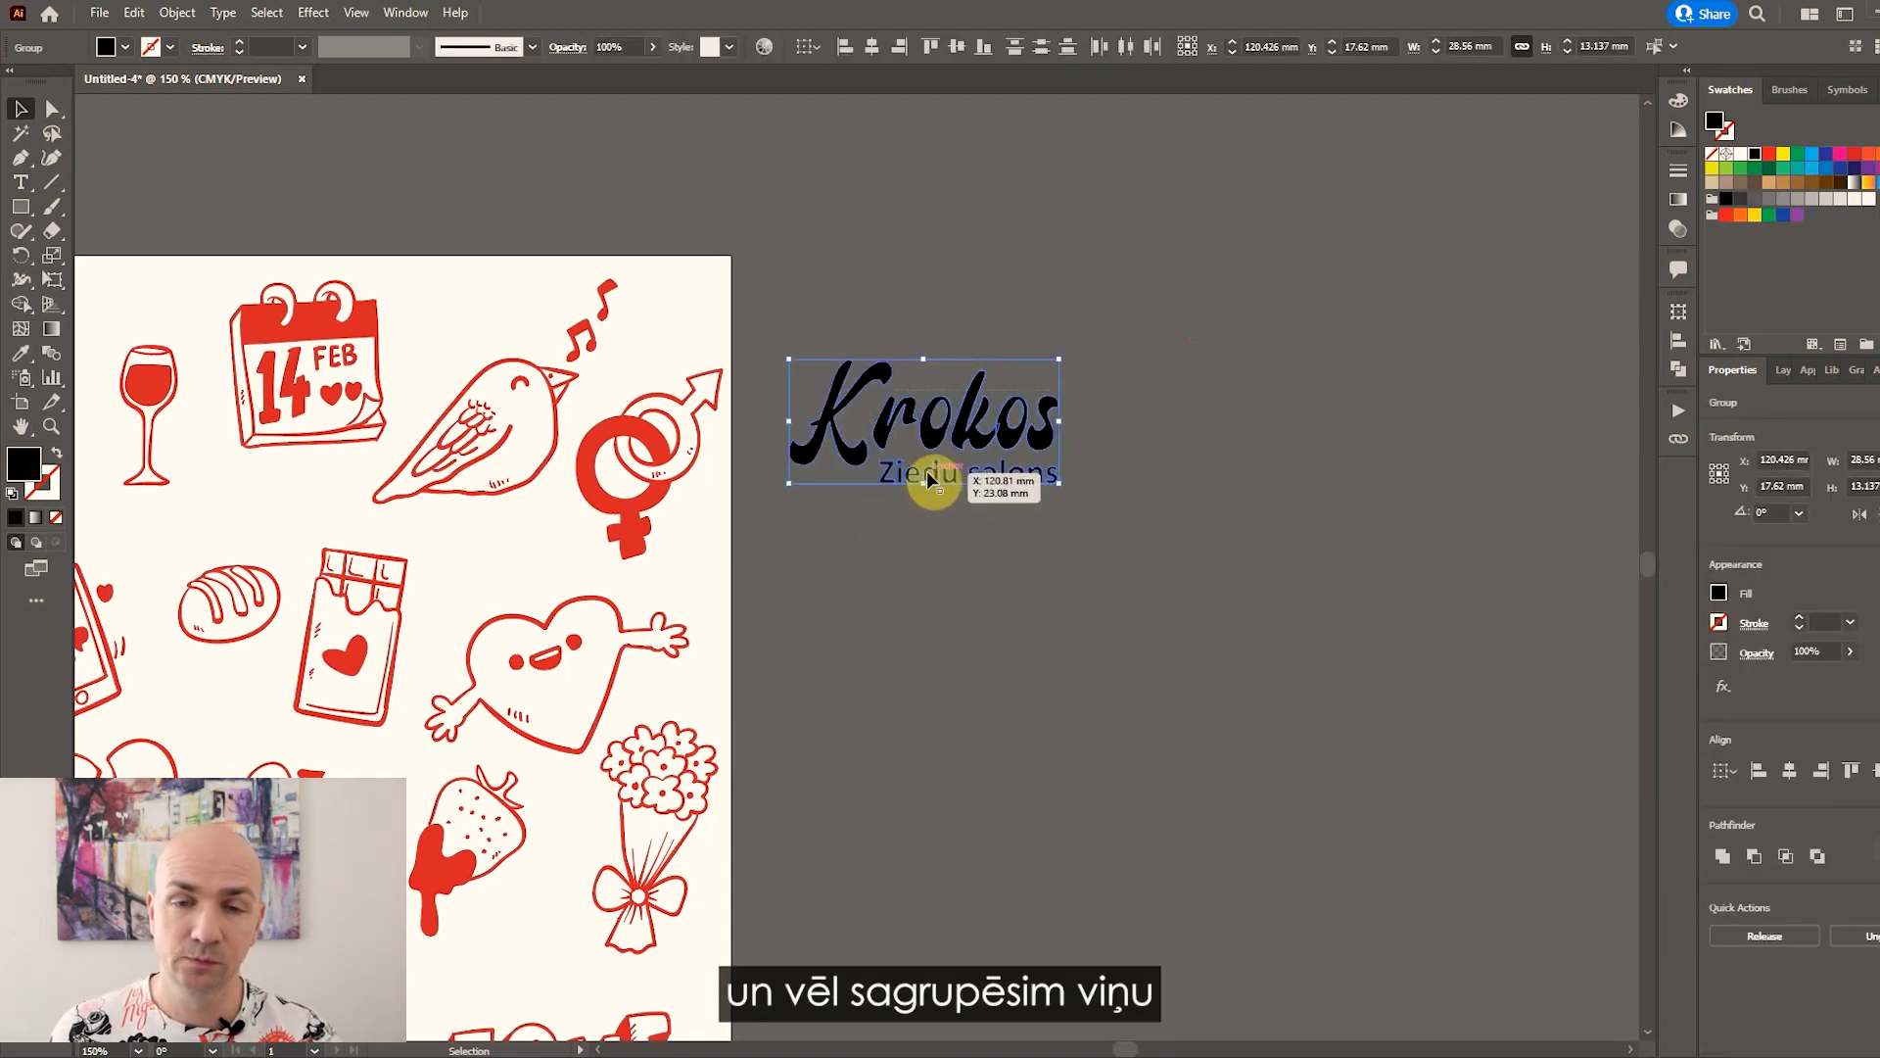
key("ctrl+g")
left_click(1130, 536)
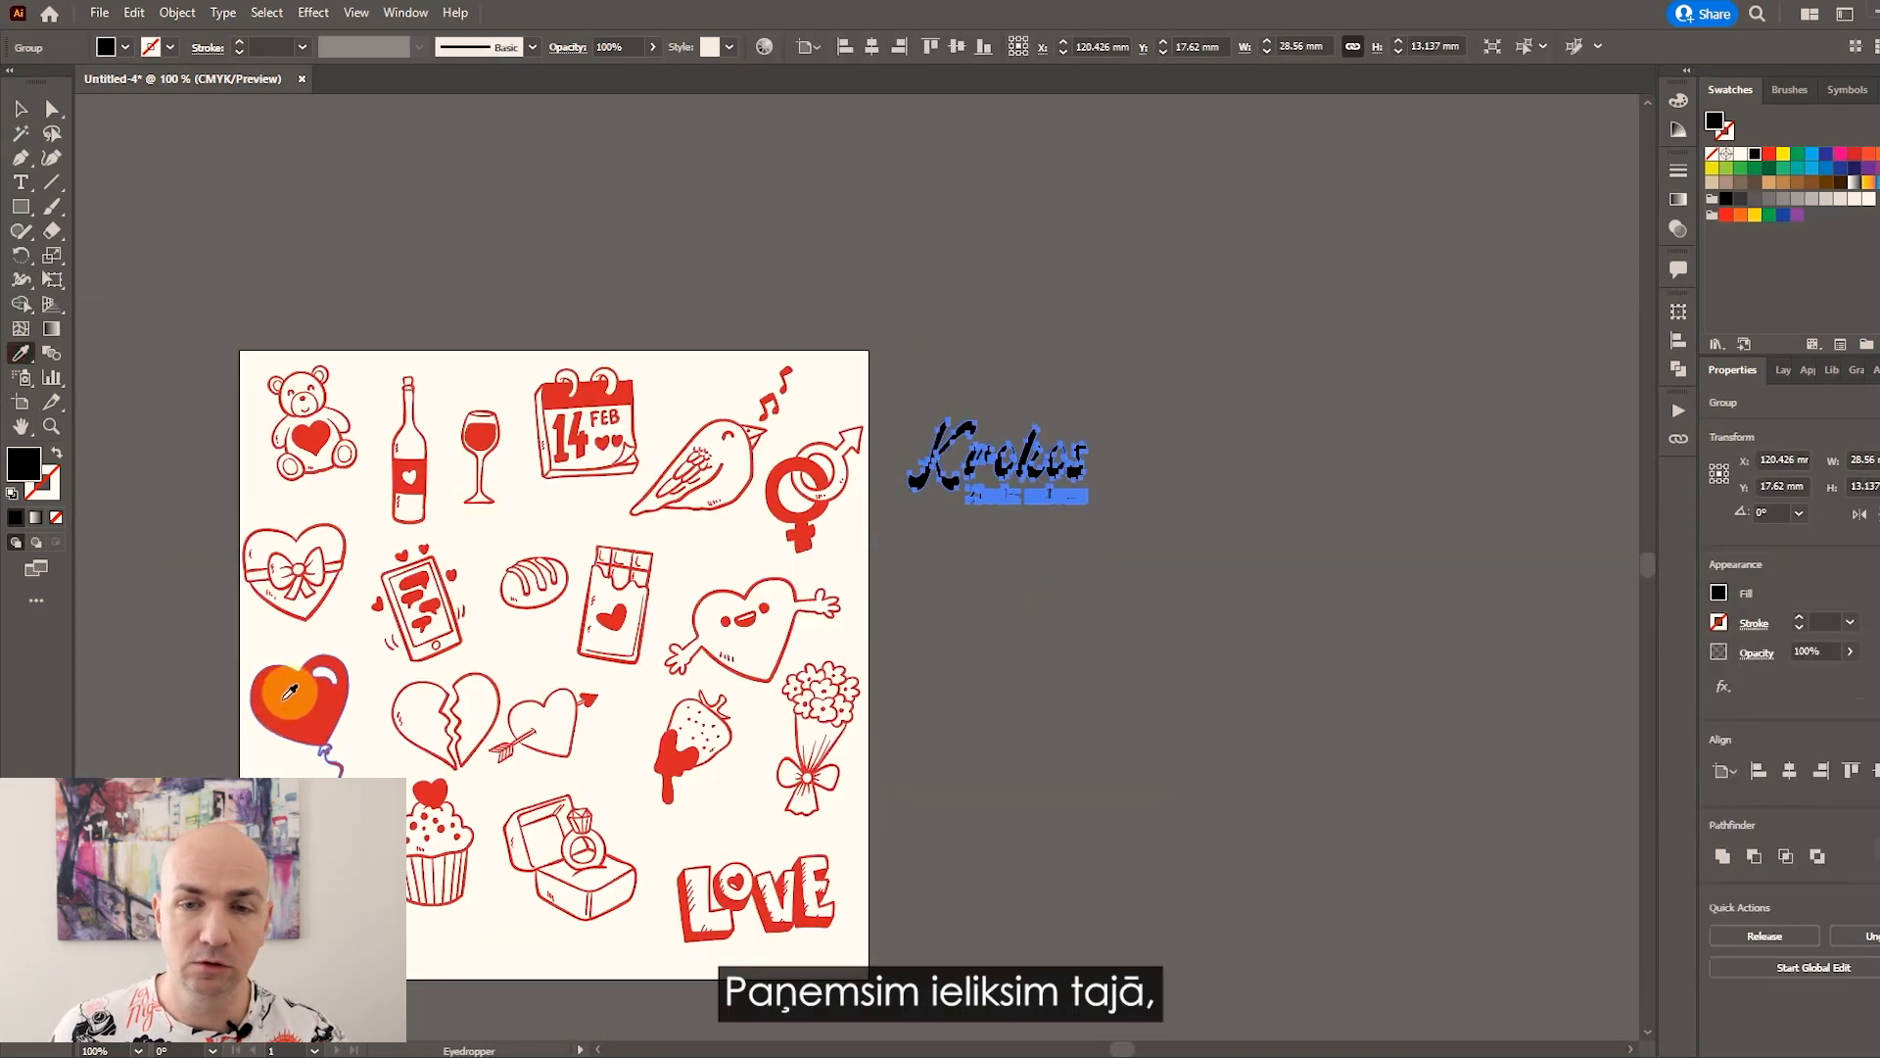
left_click(287, 684)
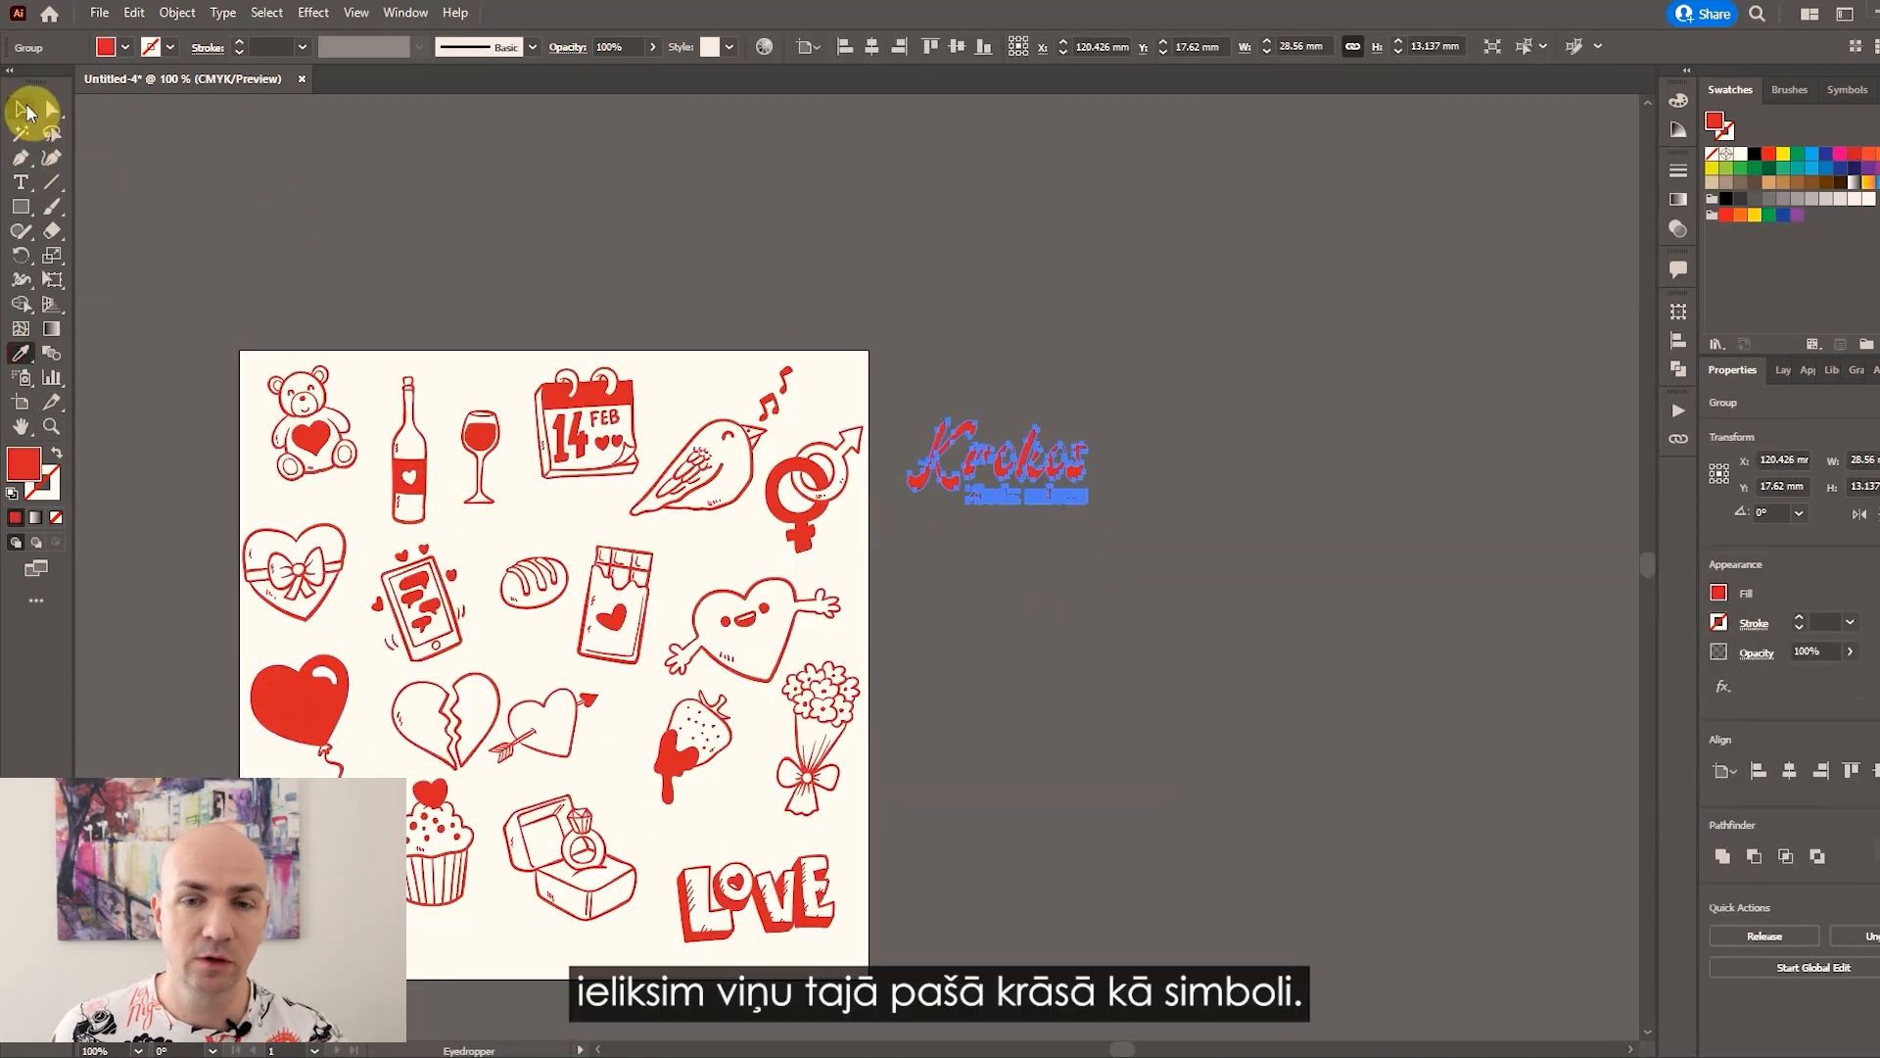
left_click(20, 108)
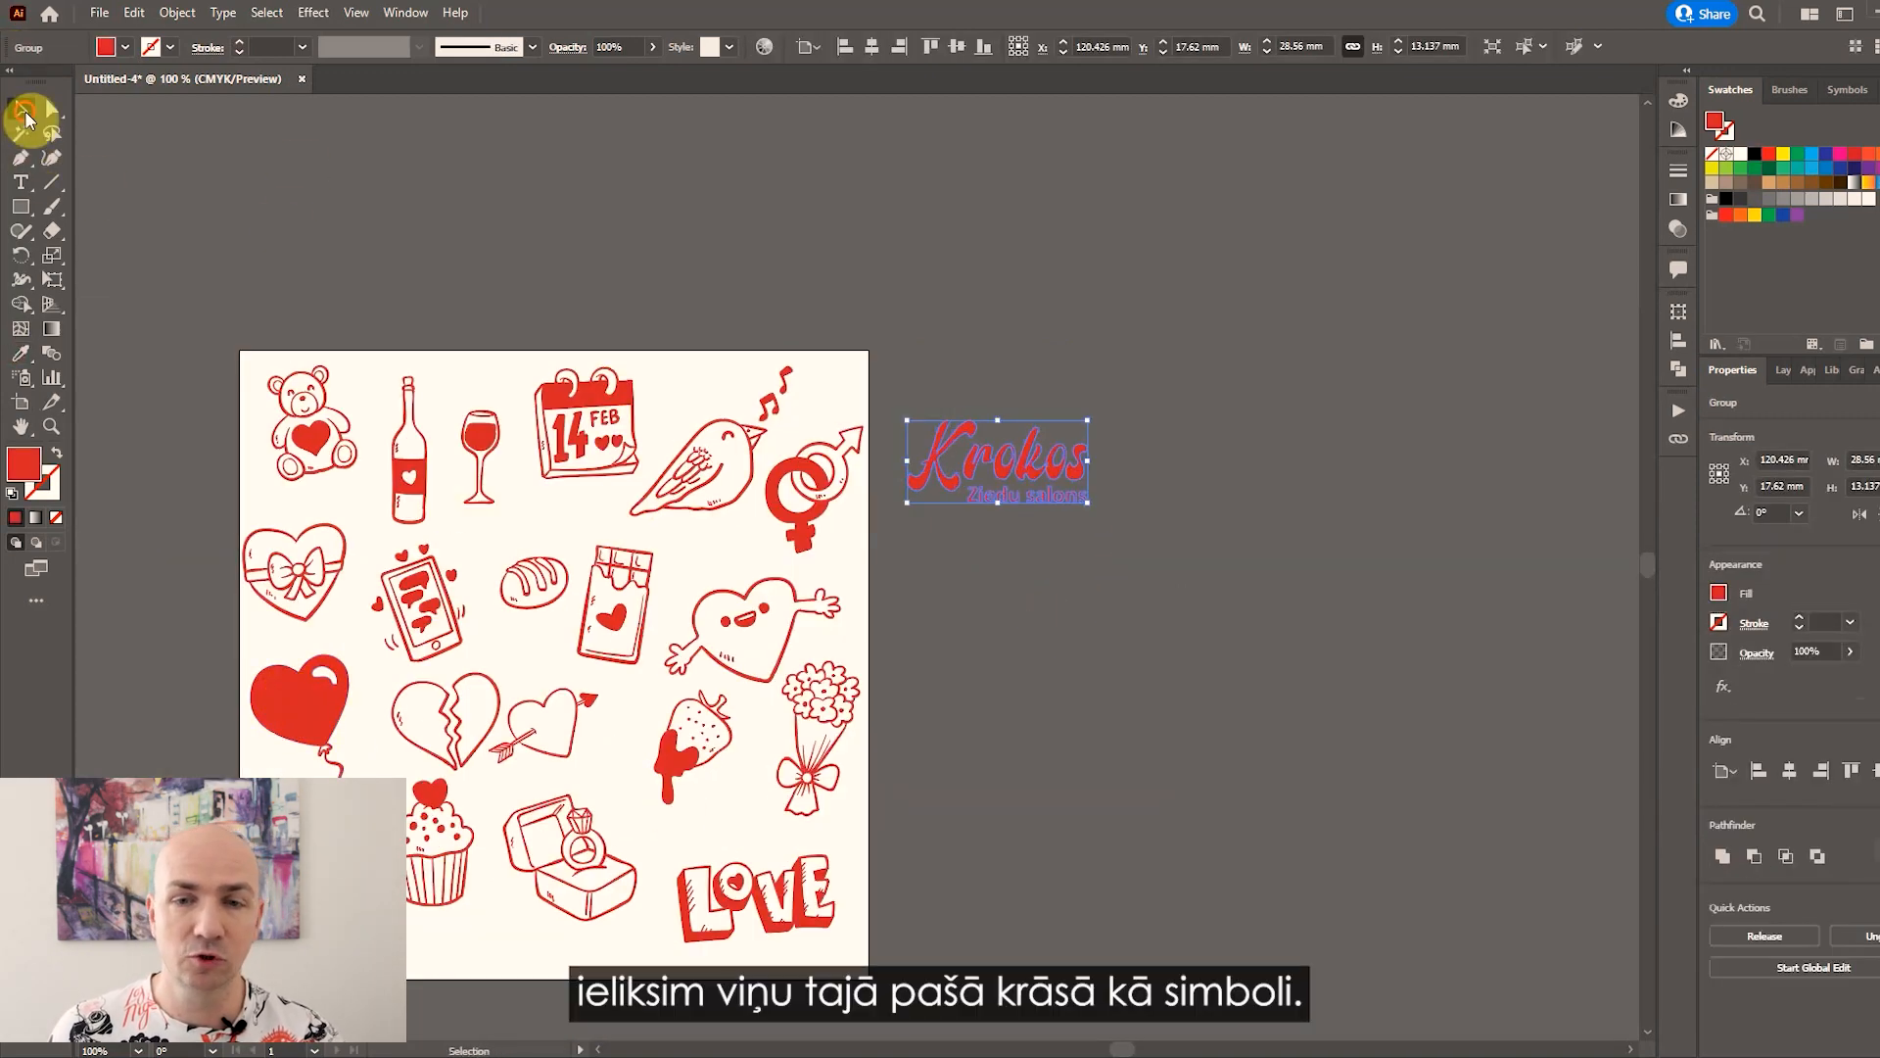
Move the shop-name lettering onto the artboard's upper right area and enlarge it to about 37.7 mm wide.
left_click(1150, 495)
scroll(955, 497, "up", 2)
left_click_drag(1101, 454, 494, 559)
scroll(1056, 467, "down", 1)
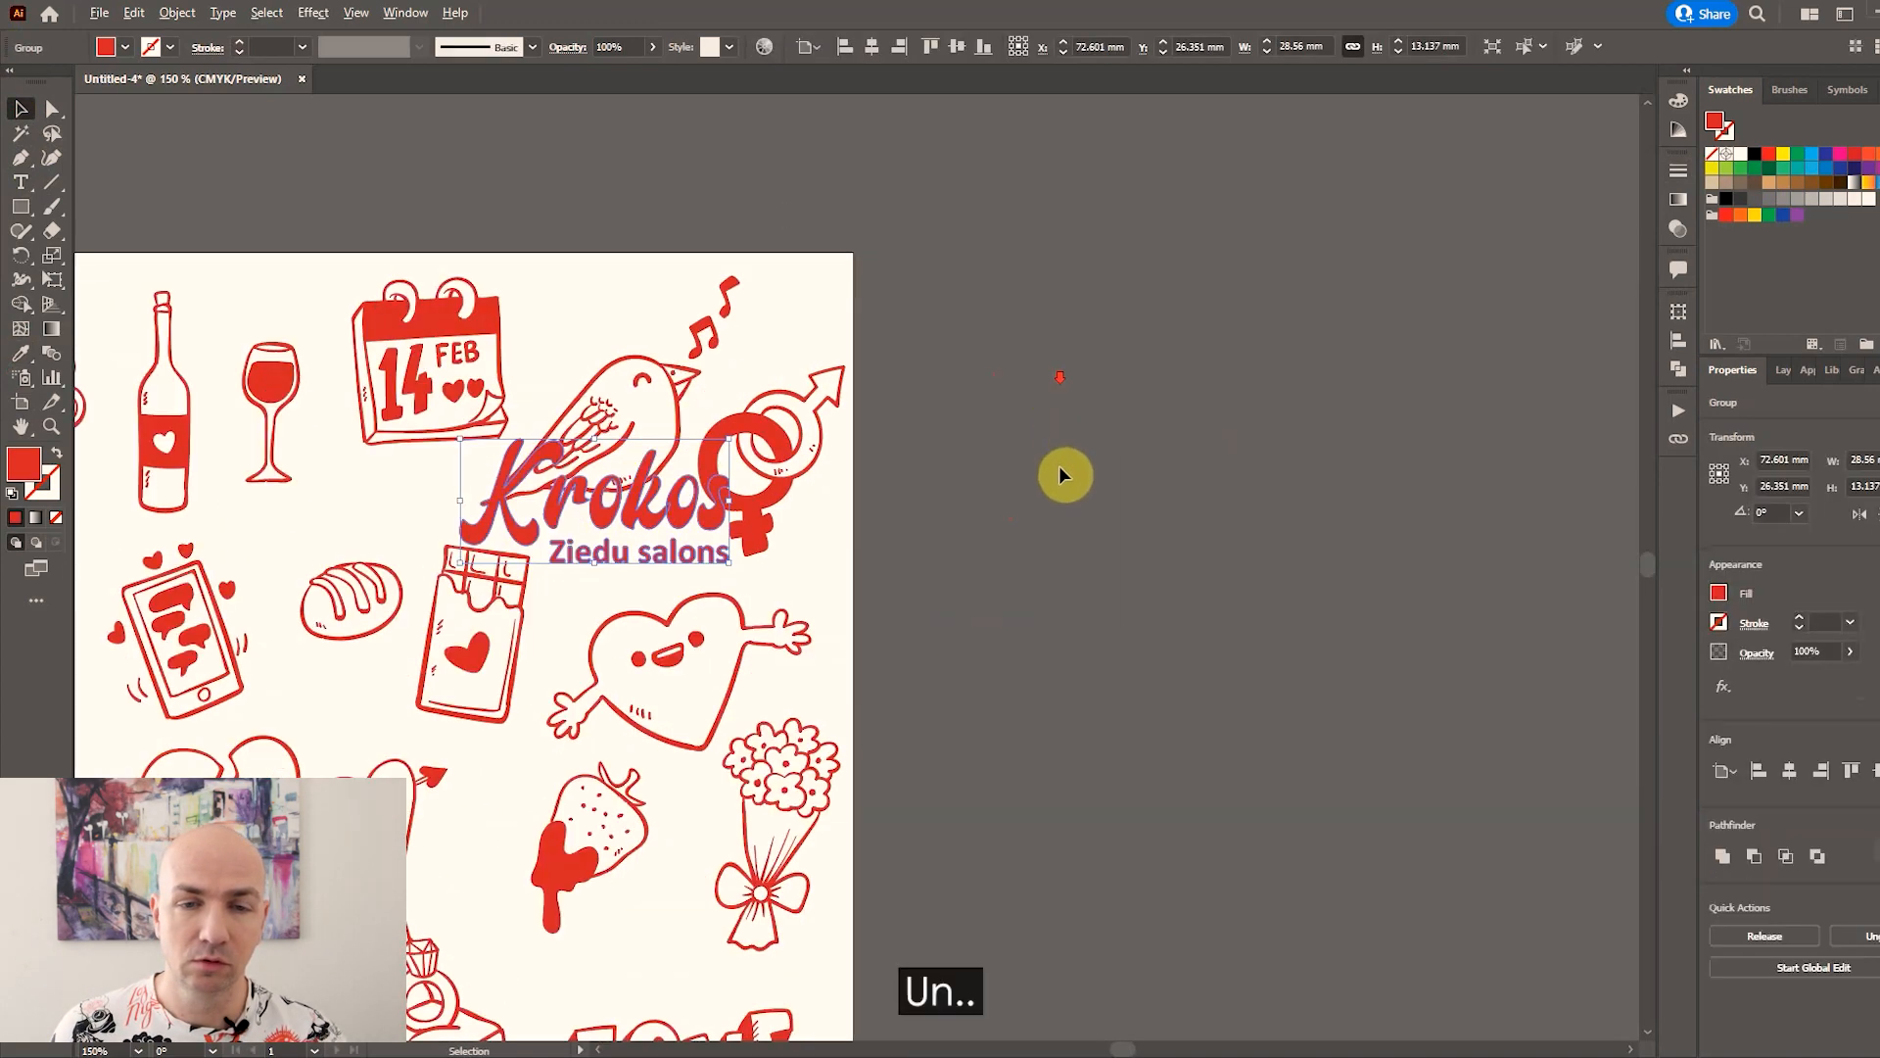
scroll(1077, 446, "down", 1)
scroll(914, 490, "up", 1)
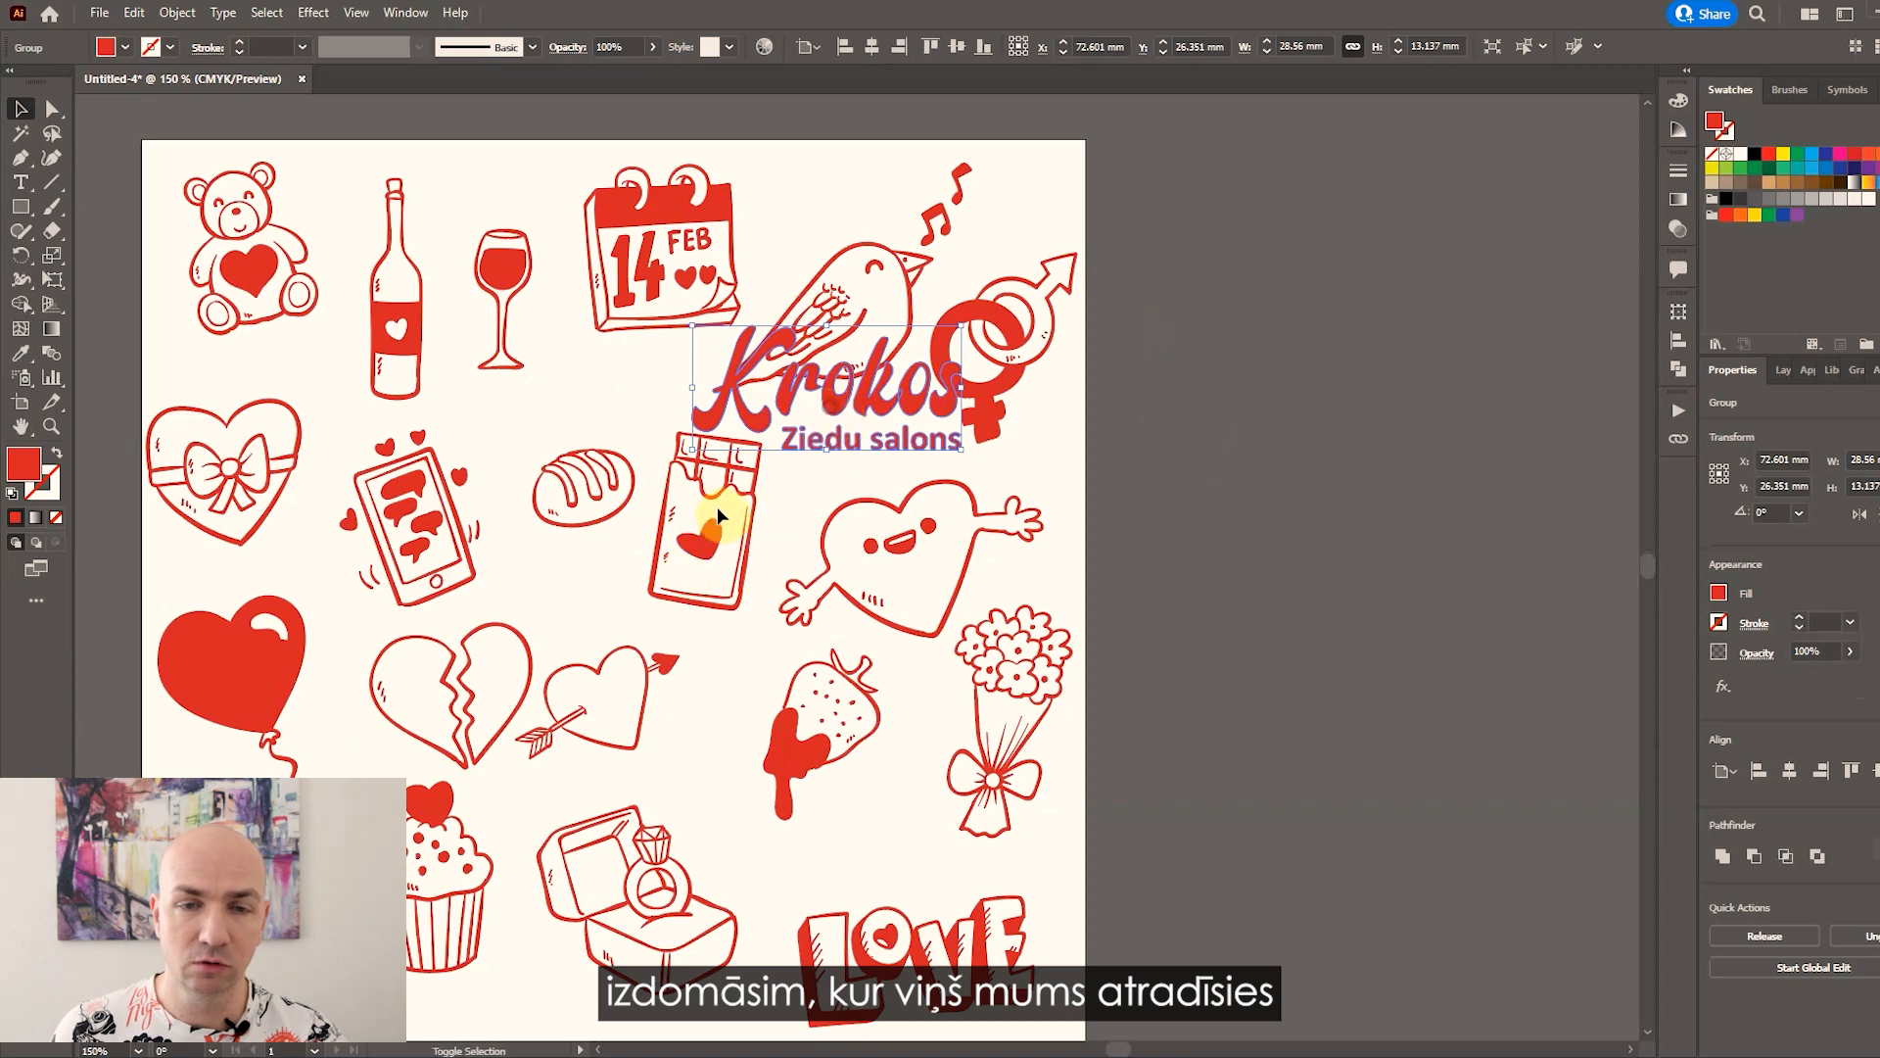
left_click_drag(692, 448, 574, 494)
scroll(1213, 319, "down", 1)
Place a copy of the lettering above the envelope and cupcake, shrink it to about 24.3 mm wide, and nudge the large lettering slightly.
left_click_drag(979, 390, 762, 637)
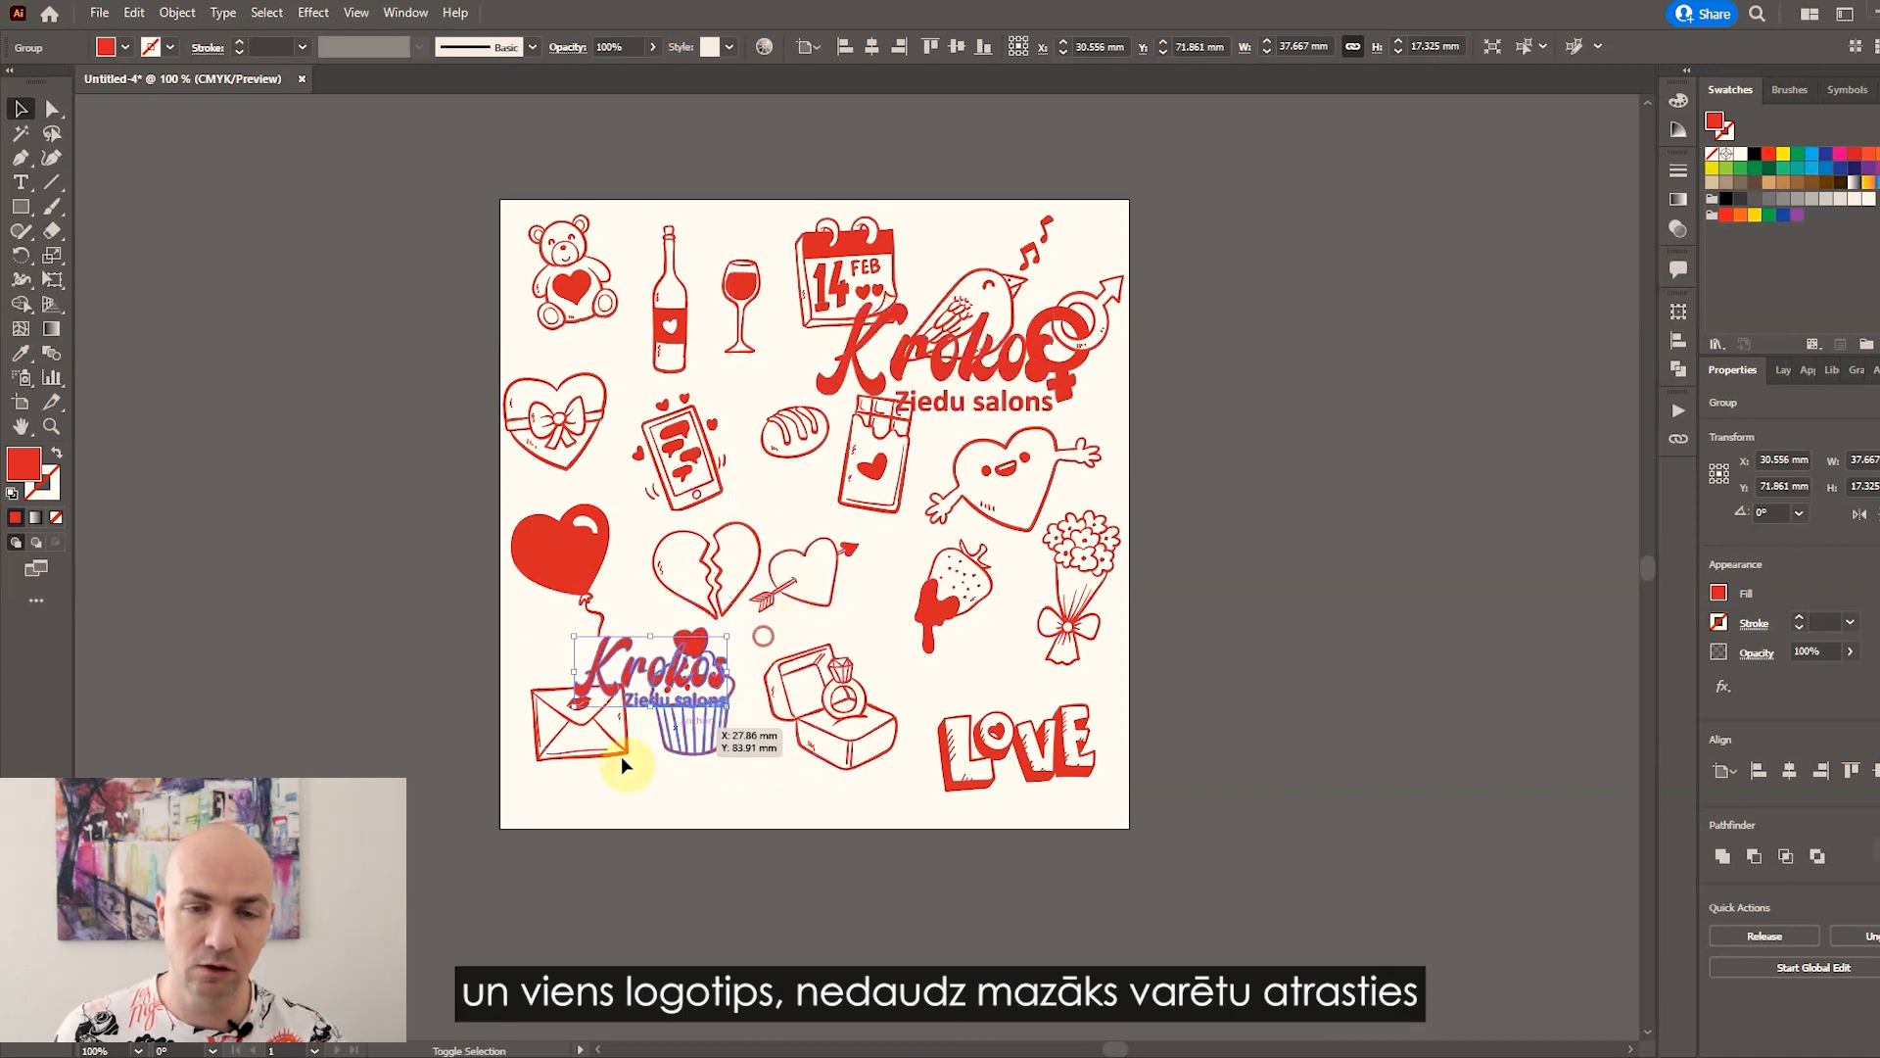
left_click_drag(681, 686, 701, 681)
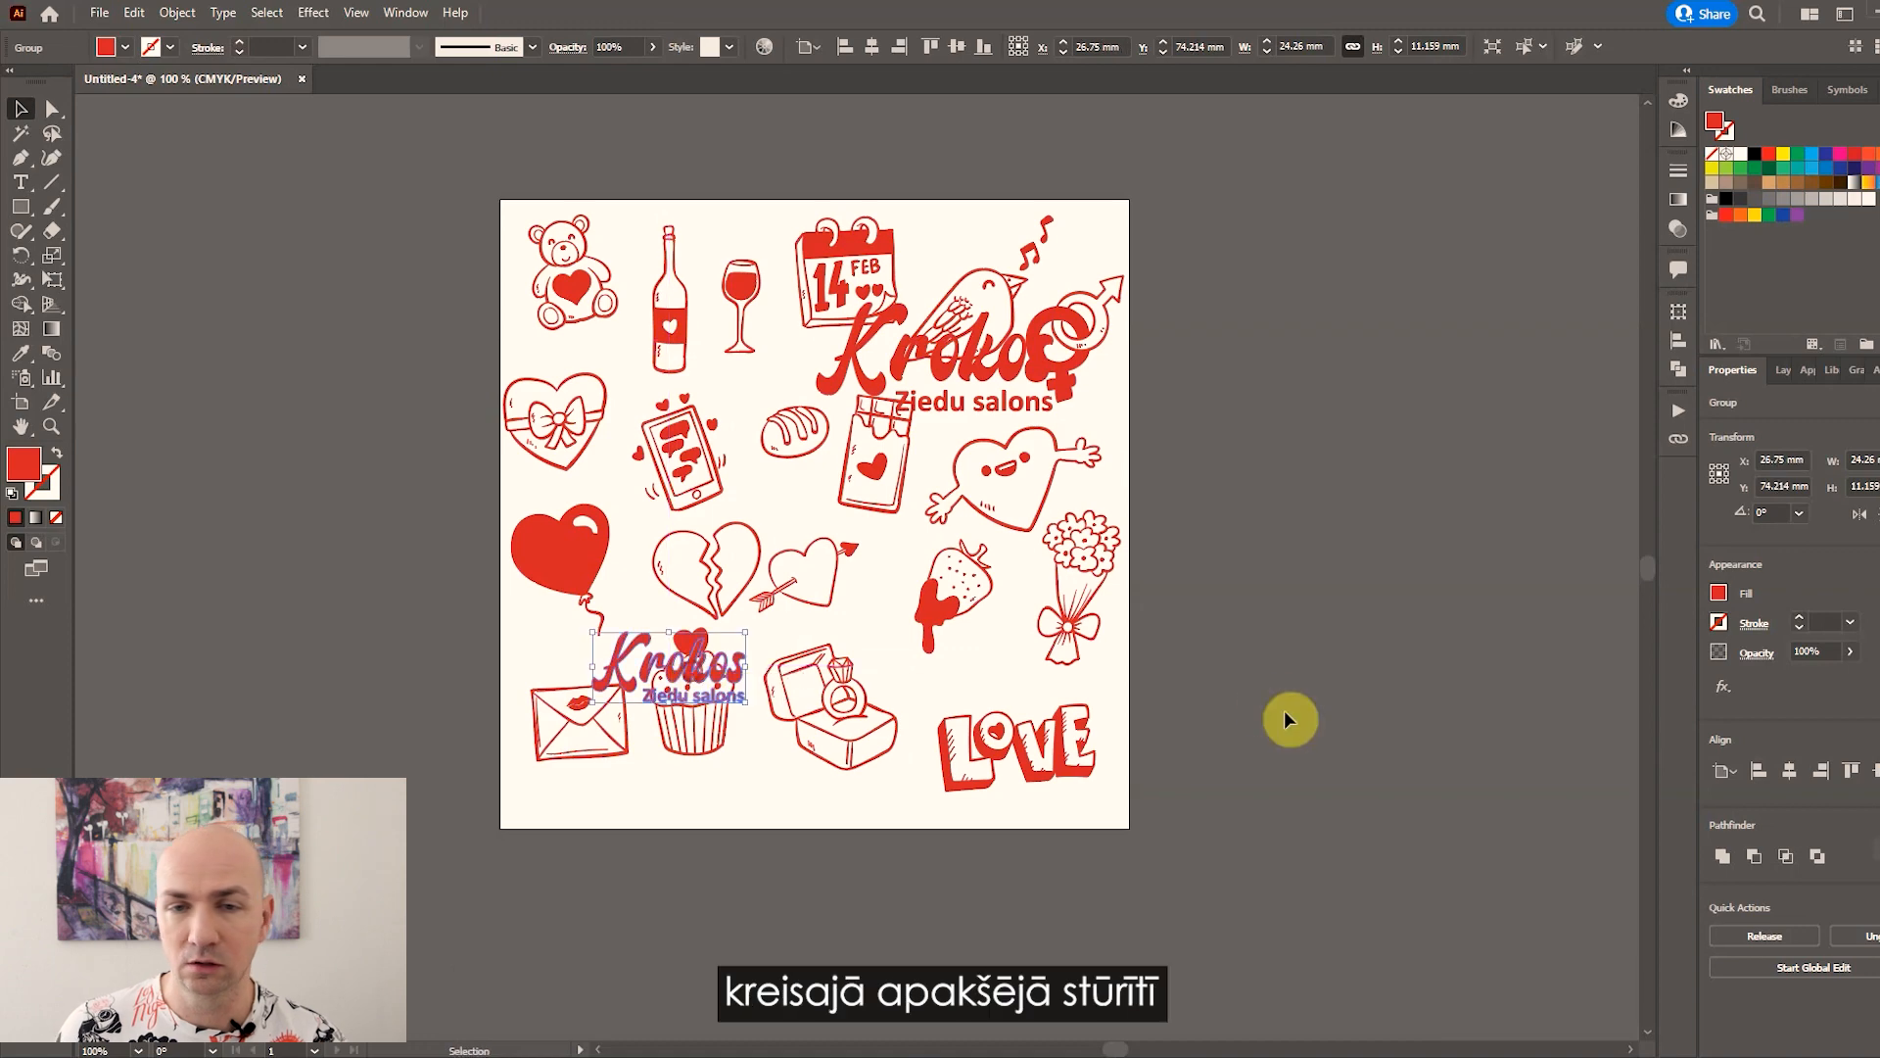
left_click_drag(1017, 368, 1030, 369)
left_click(1293, 555)
Move the cupcake below the small lettering and shrink it, and tilt the envelope beside it to clear the lettering.
scroll(701, 782, "up", 2)
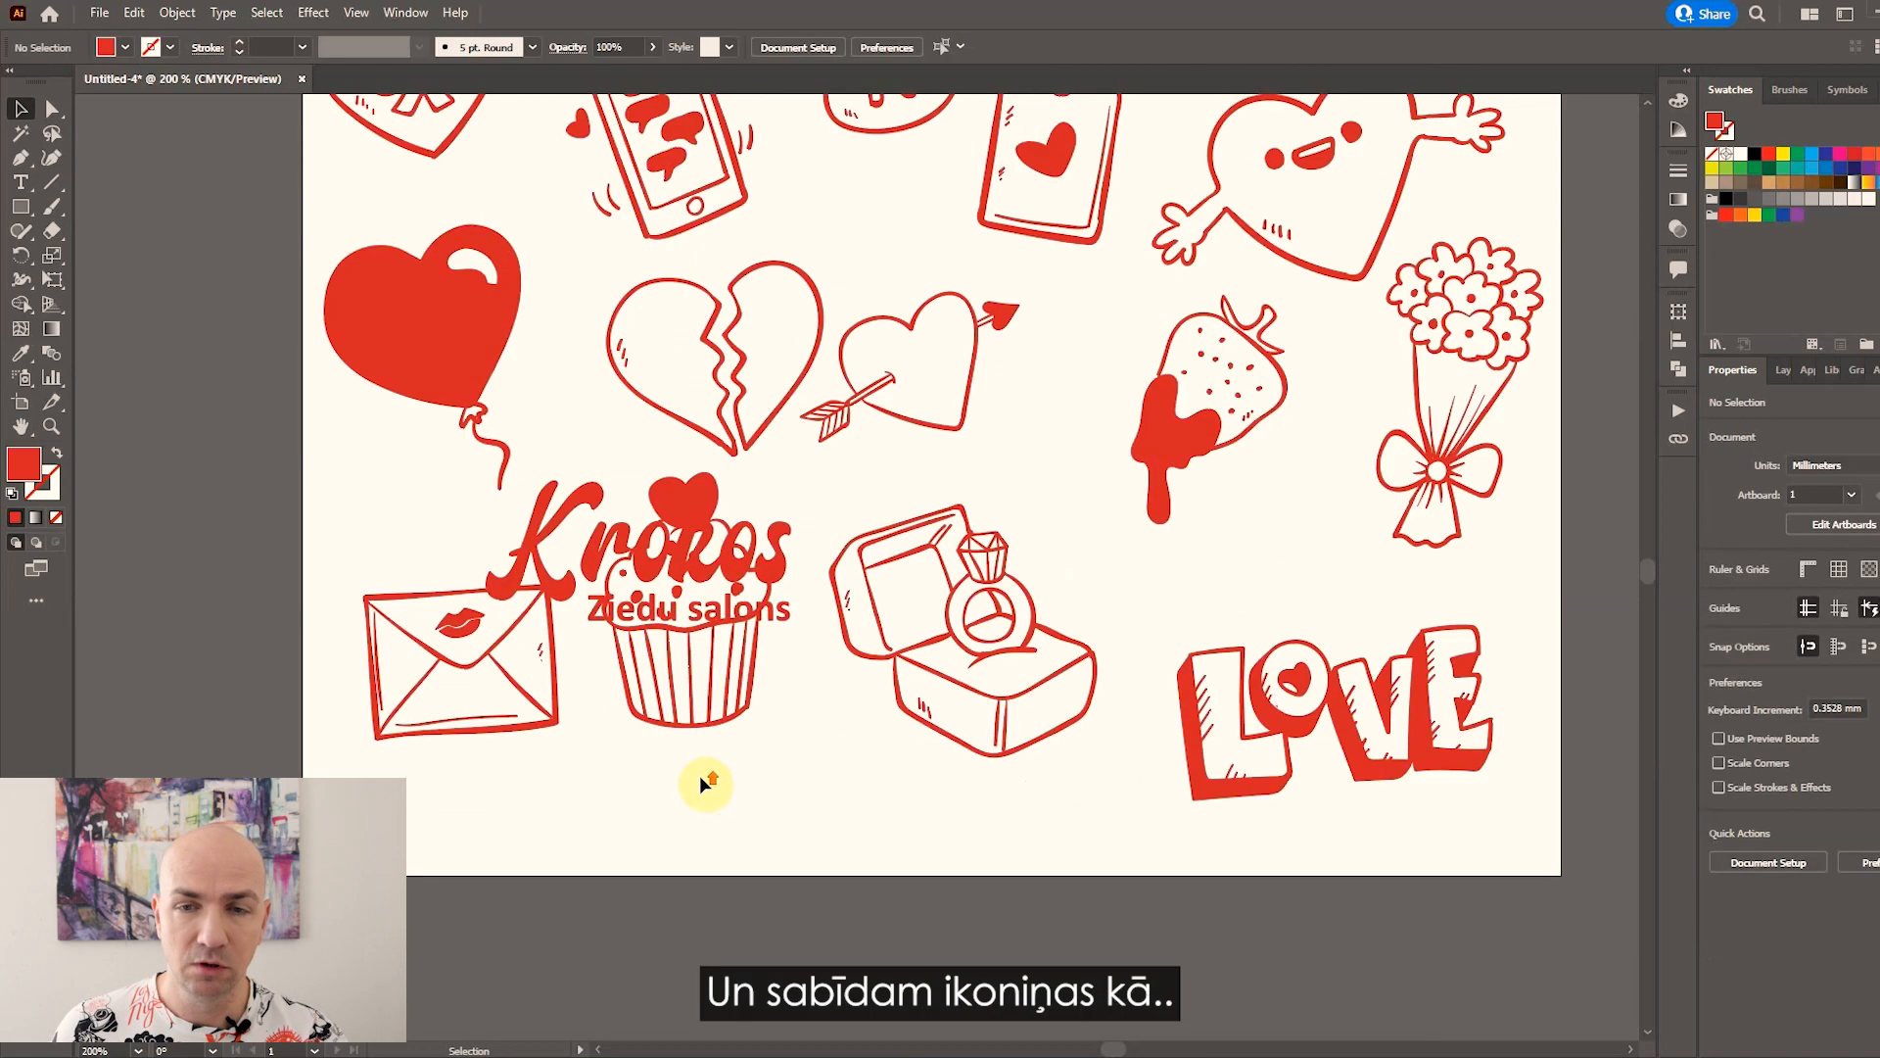
scroll(717, 701, "down", 2)
scroll(670, 710, "up", 2)
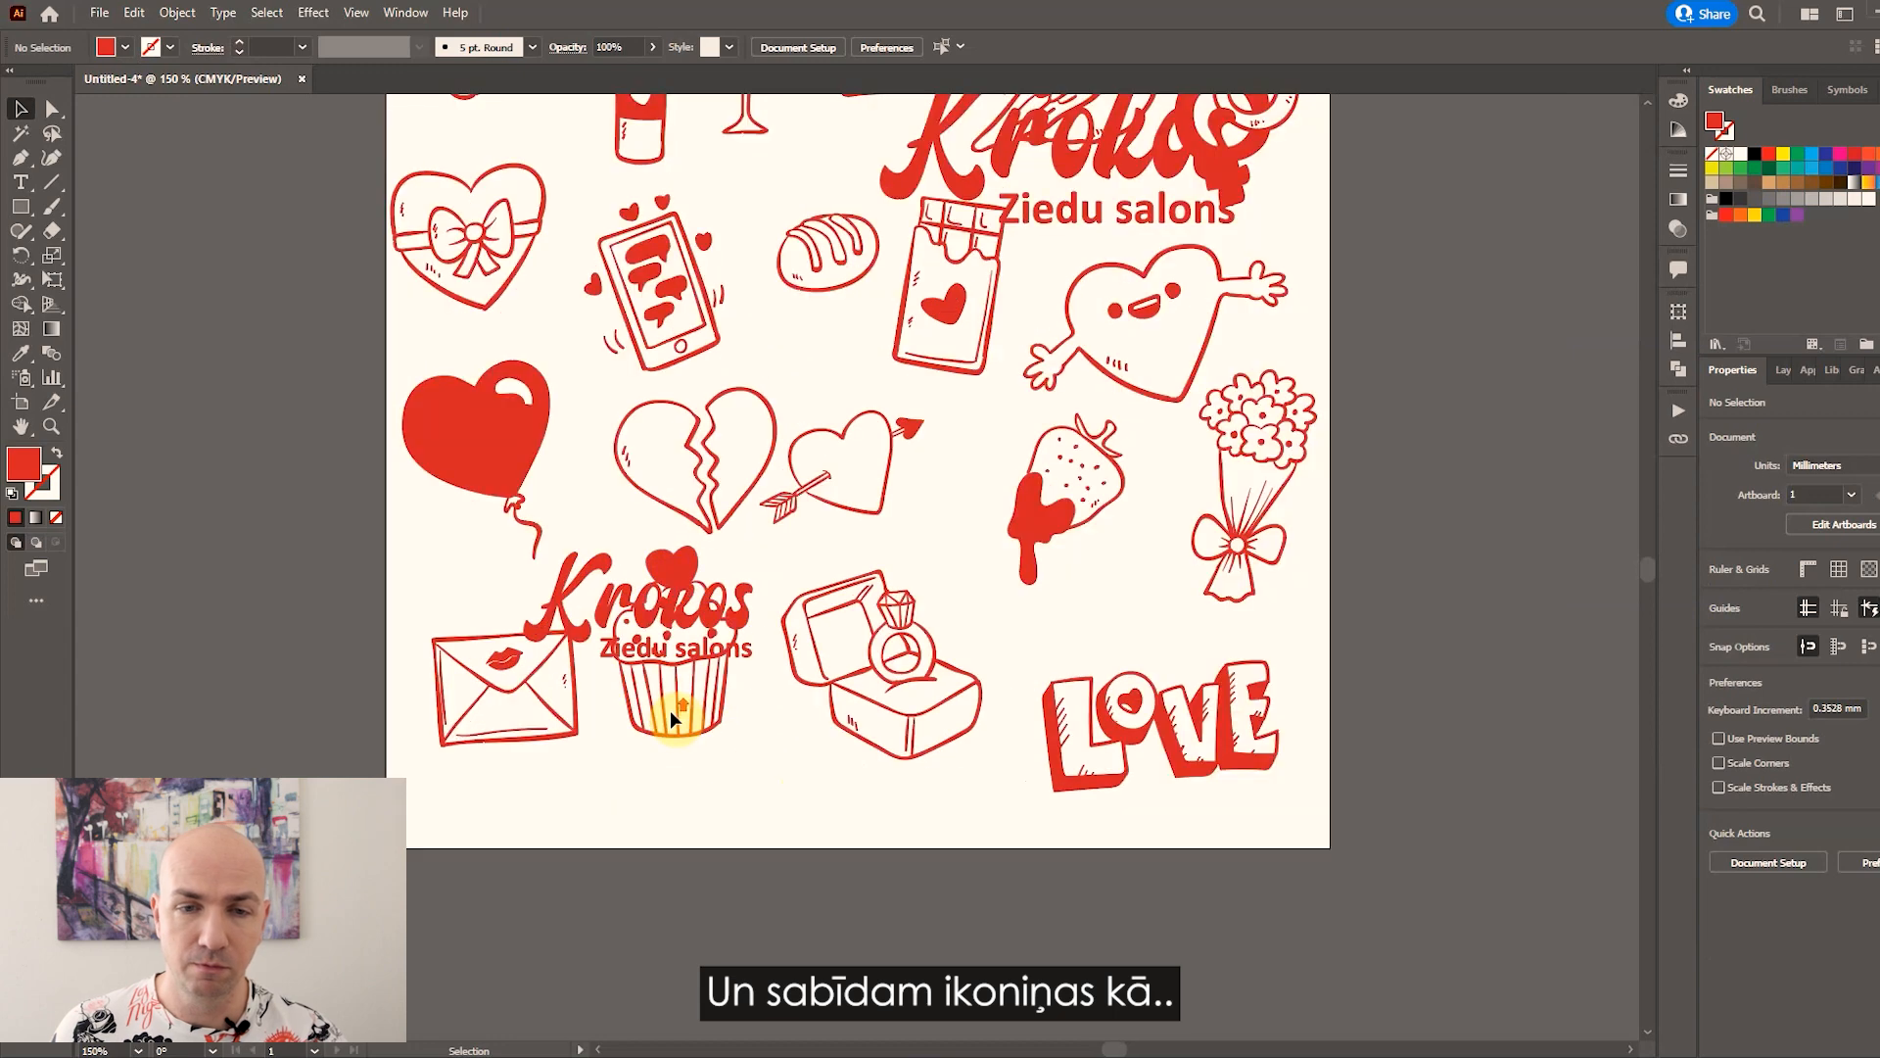
scroll(932, 549, "down", 2)
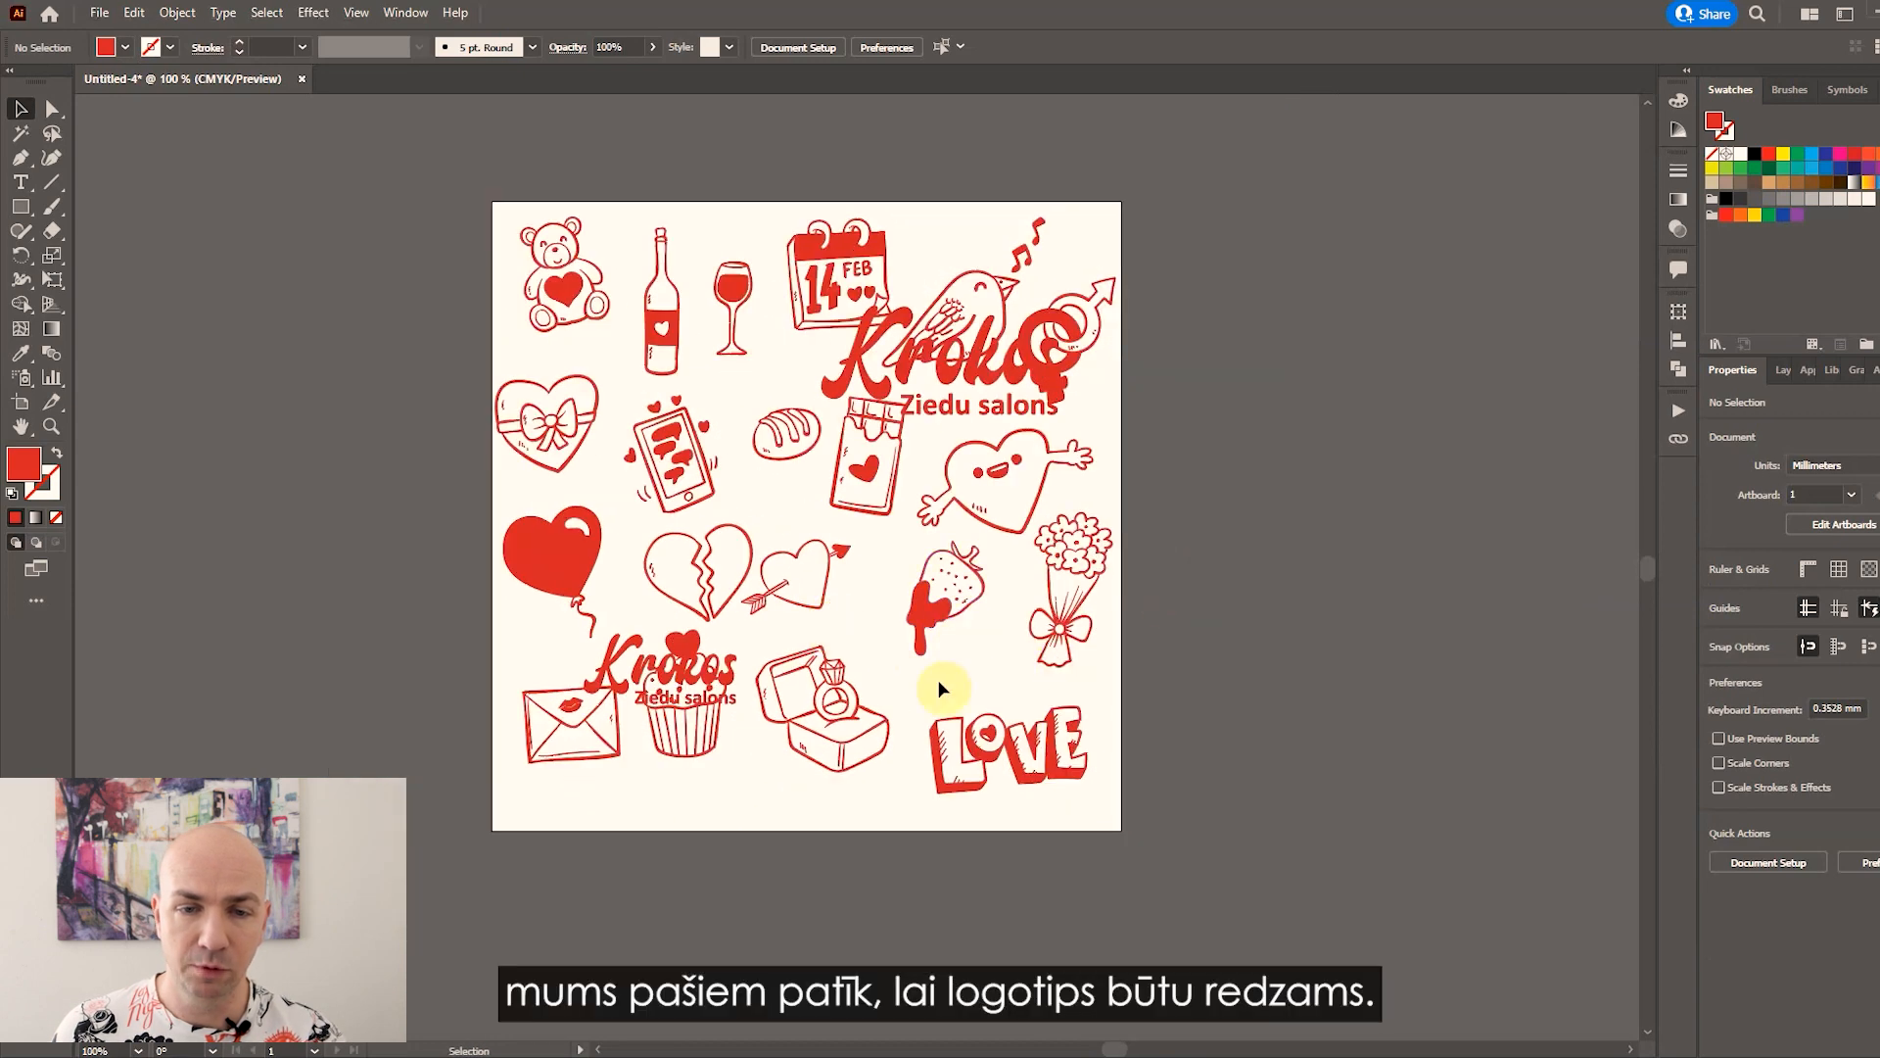
left_click_drag(715, 753, 731, 798)
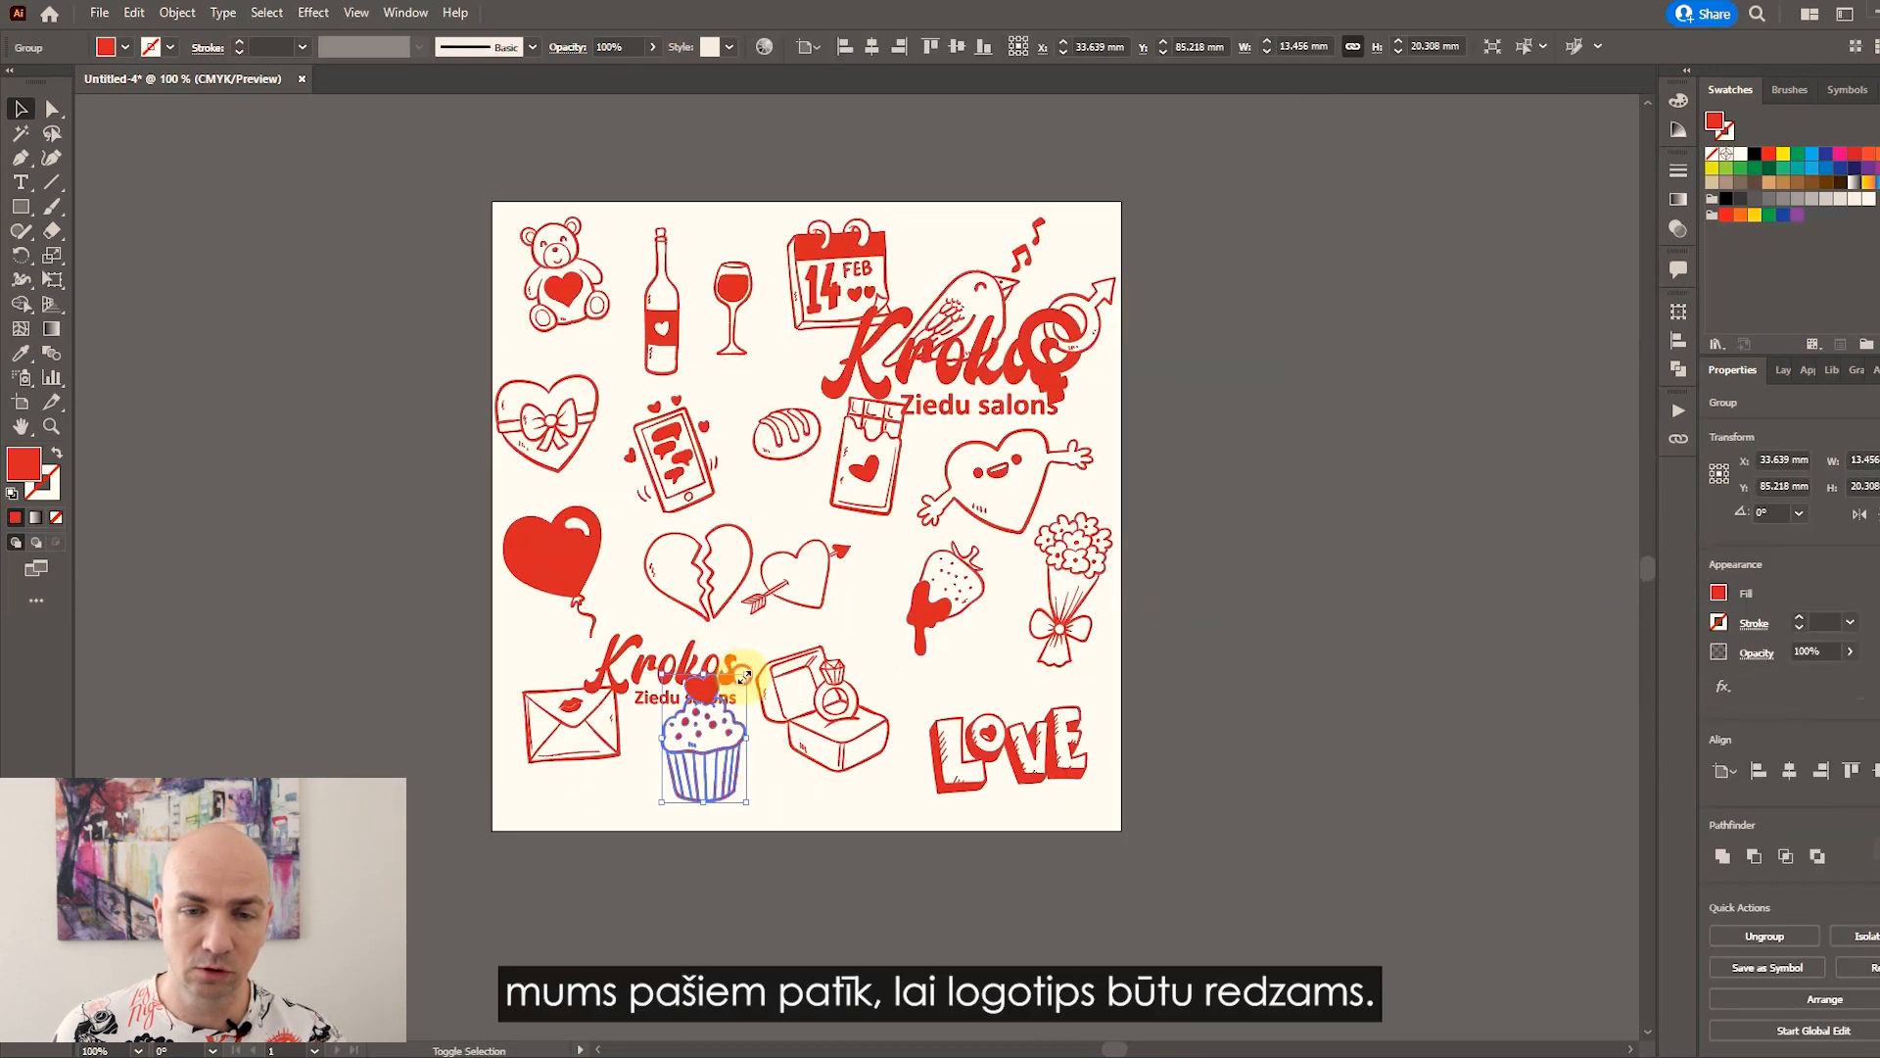
left_click_drag(746, 676, 634, 733)
left_click(574, 732)
left_click(1009, 750)
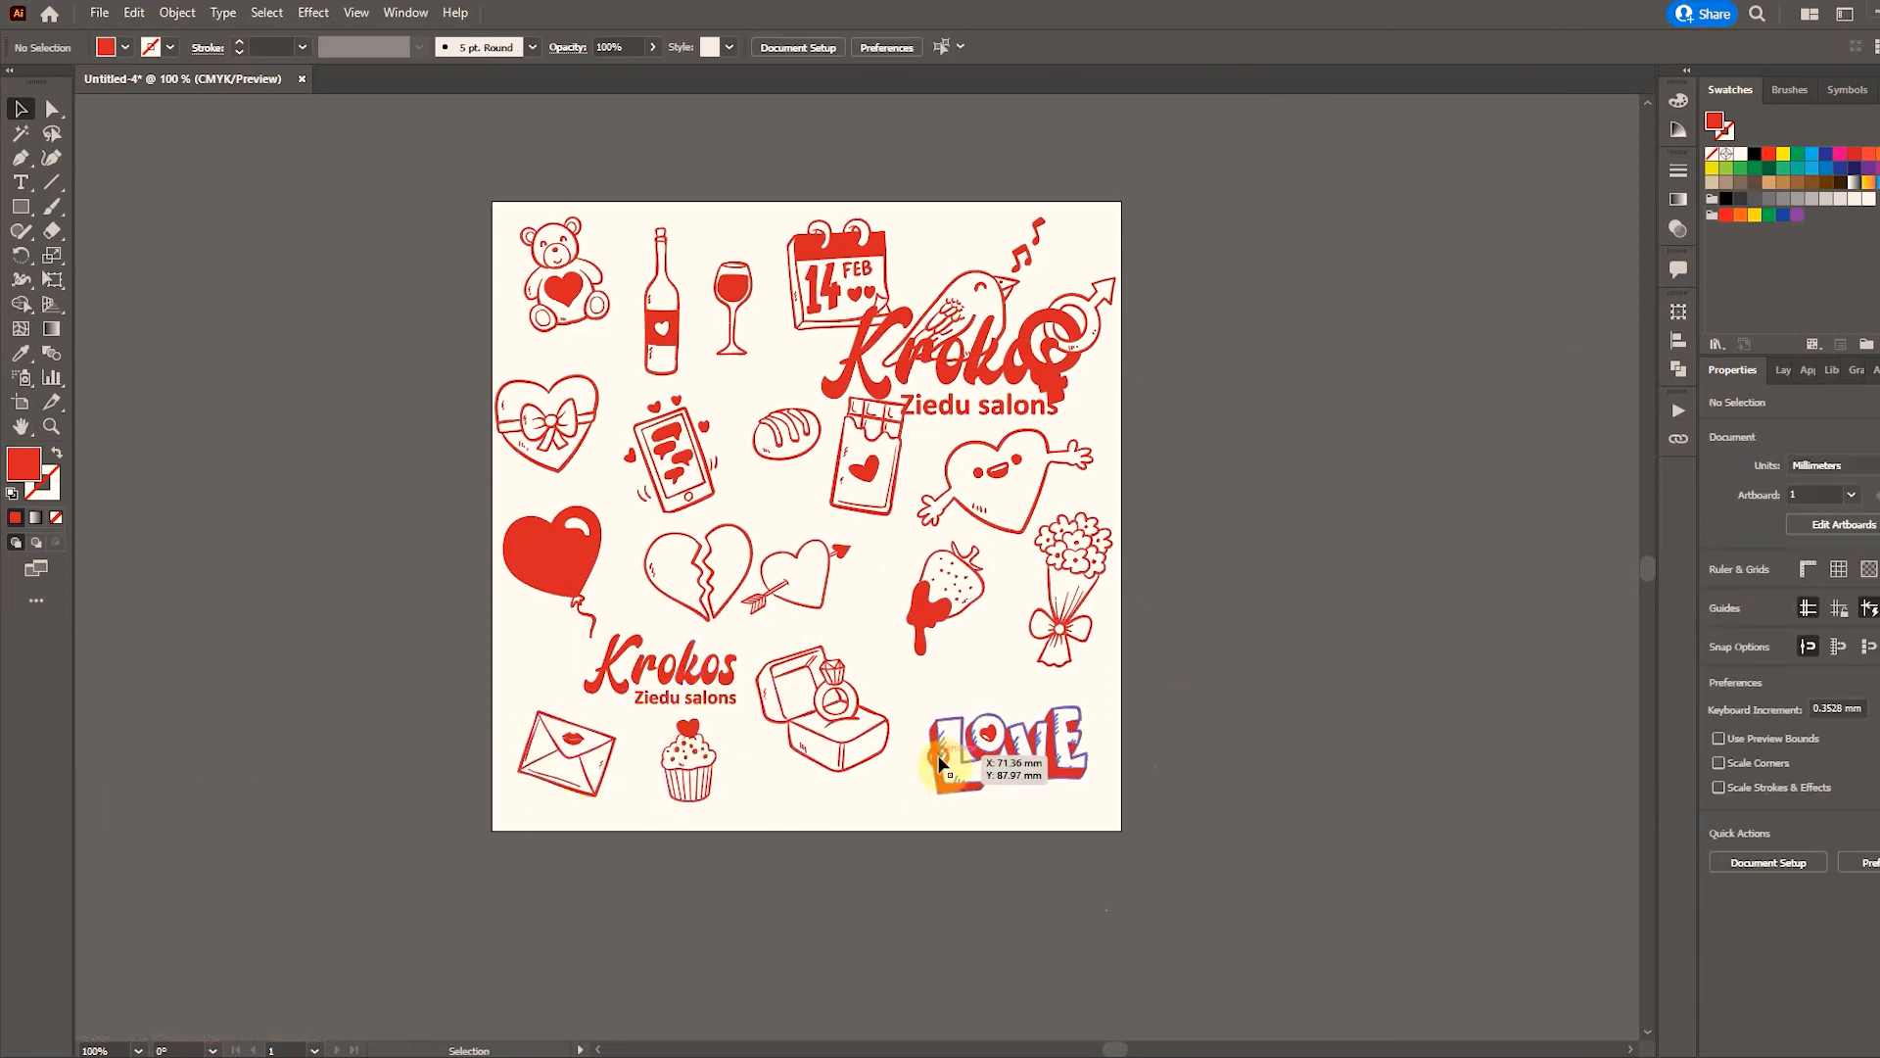
Copy the wine glass into the gap below the arrow-pierced heart and shrink the ring box.
left_click_drag(733, 286, 860, 598)
left_click_drag(879, 573, 726, 668)
scroll(930, 726, "up", 2)
scroll(597, 698, "down", 1)
Copy the chocolate bar, shrink the copy and place it beside the small lettering, adjusting the ring box below it.
left_click_drag(741, 328, 749, 670)
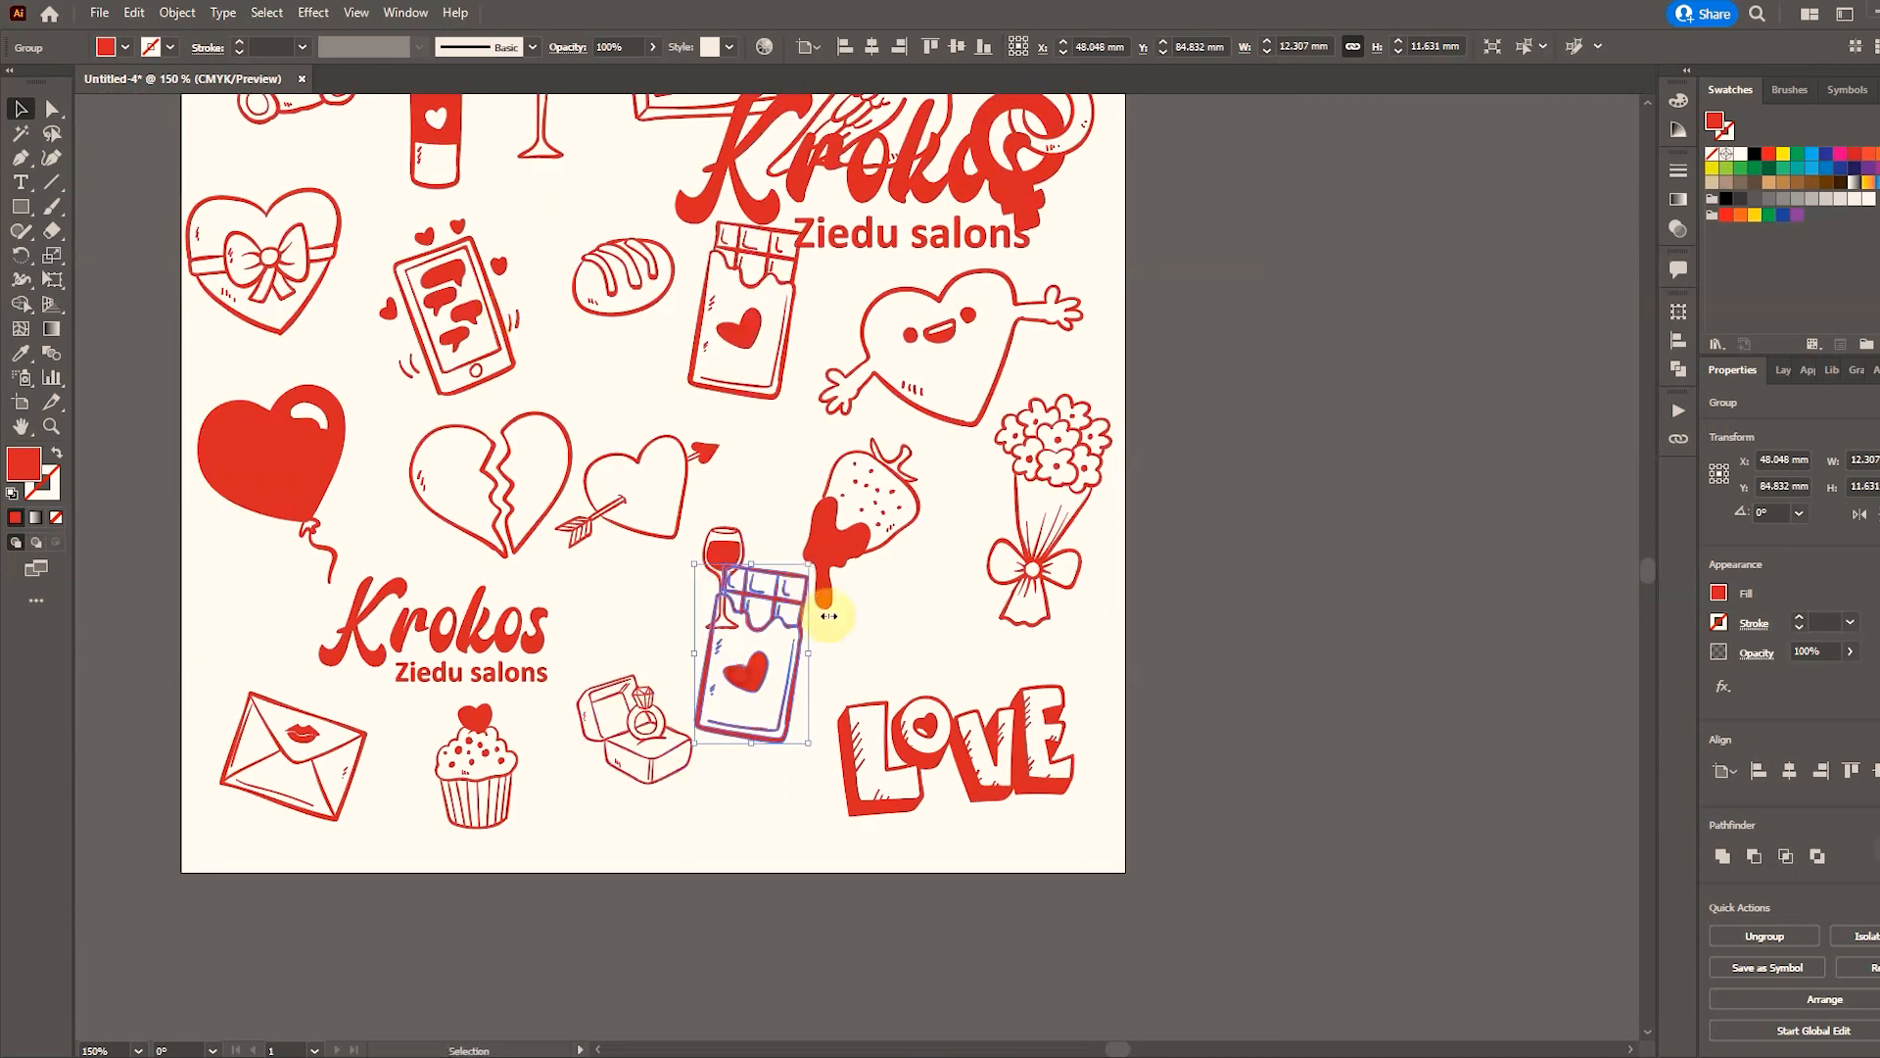
left_click_drag(807, 562, 758, 644)
left_click_drag(722, 703, 618, 624)
left_click_drag(647, 746, 654, 753)
left_click(921, 586)
Rotate the heart balloon slightly and copy the envelope into the space between the strawberry and "LOVE".
scroll(922, 580, "down", 1)
left_click(494, 499)
left_click_drag(543, 456, 569, 511)
left_click_drag(518, 717, 952, 631)
scroll(965, 641, "up", 2)
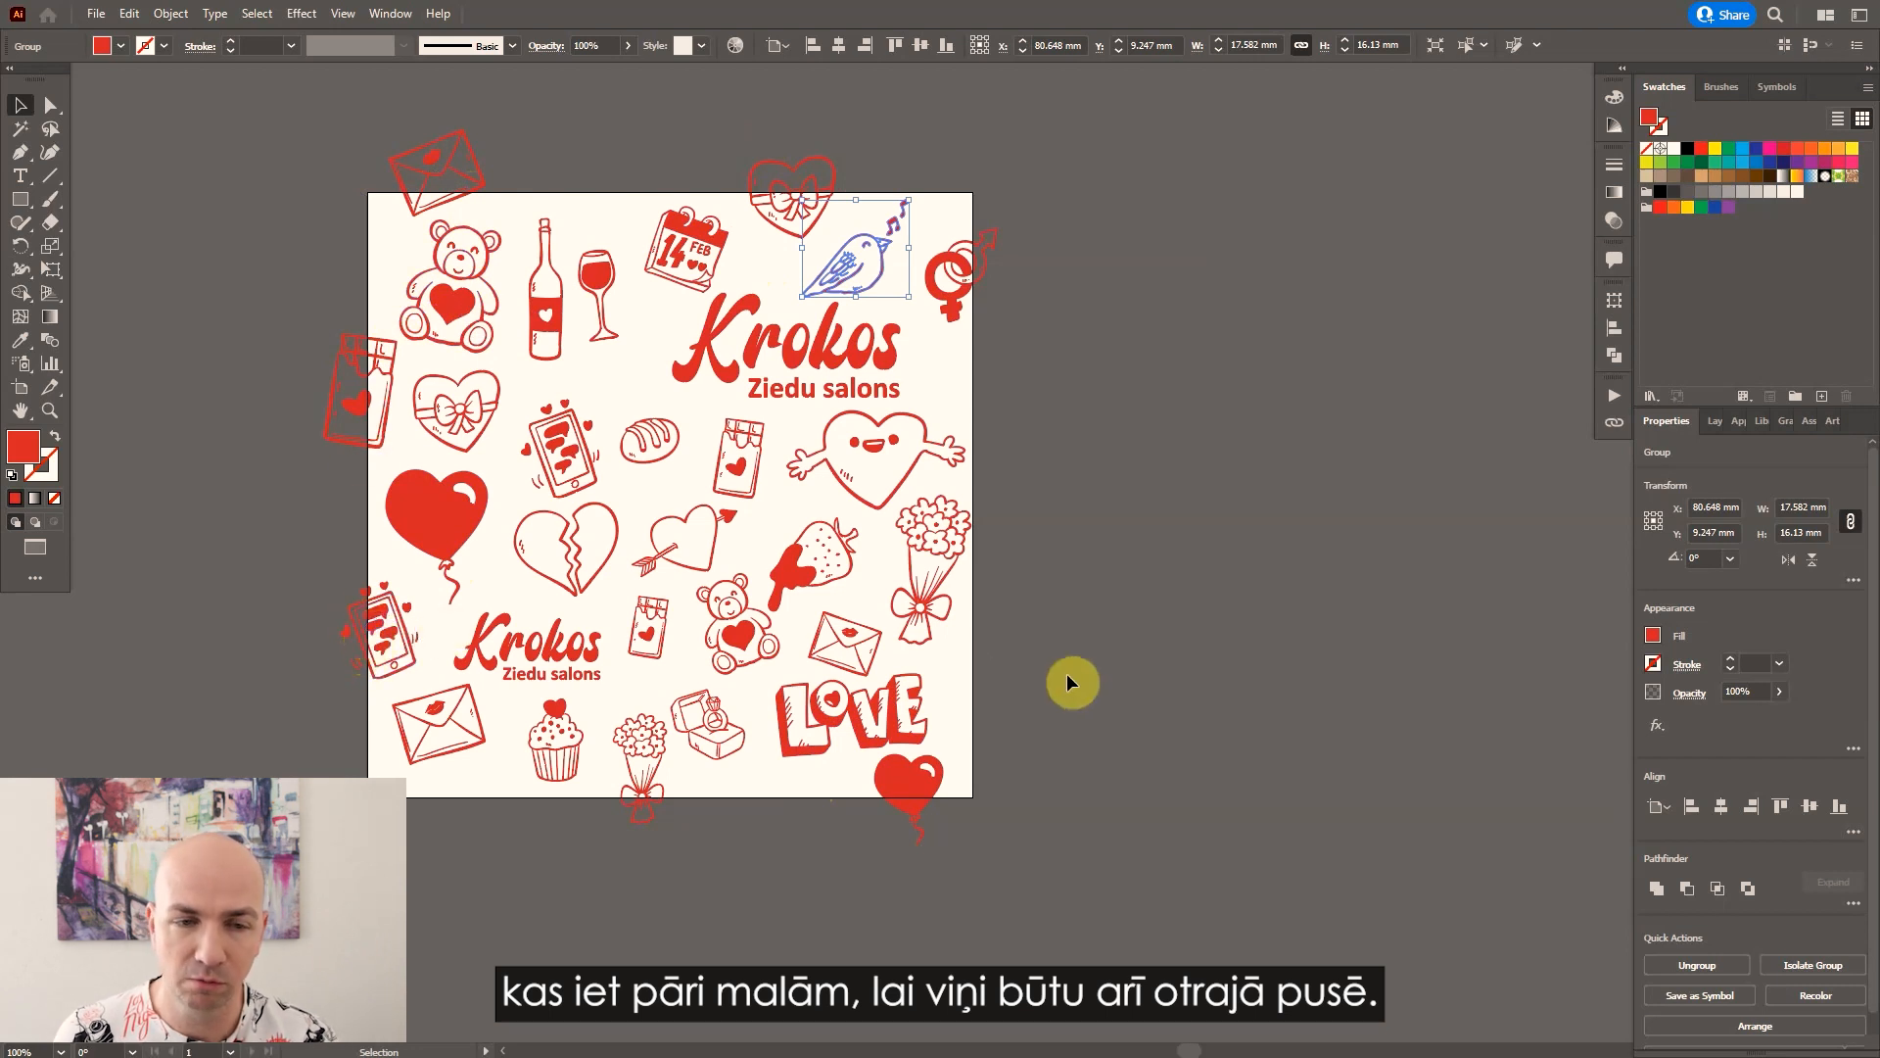
Copy the phone icon crossing the artboard's left edge with a move of 100 mm horizontally and 0 mm vertically.
left_click(369, 623)
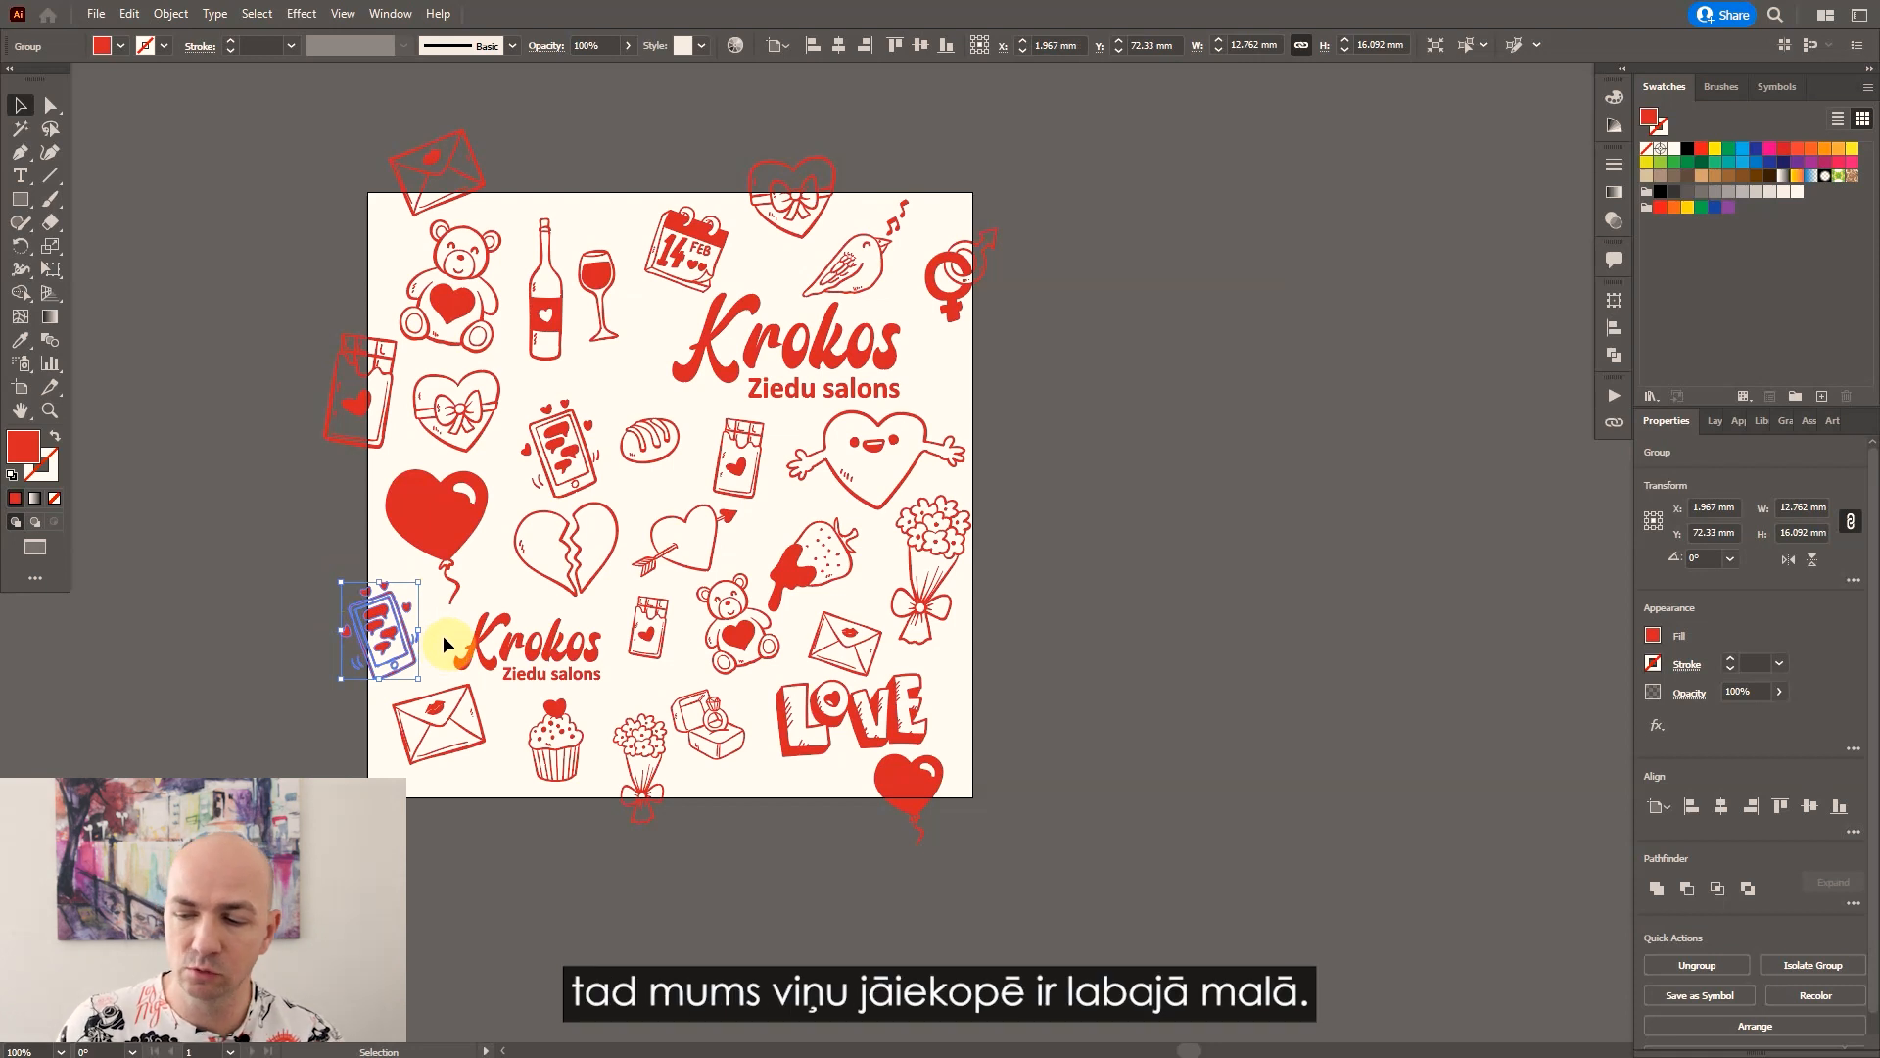
key("Return")
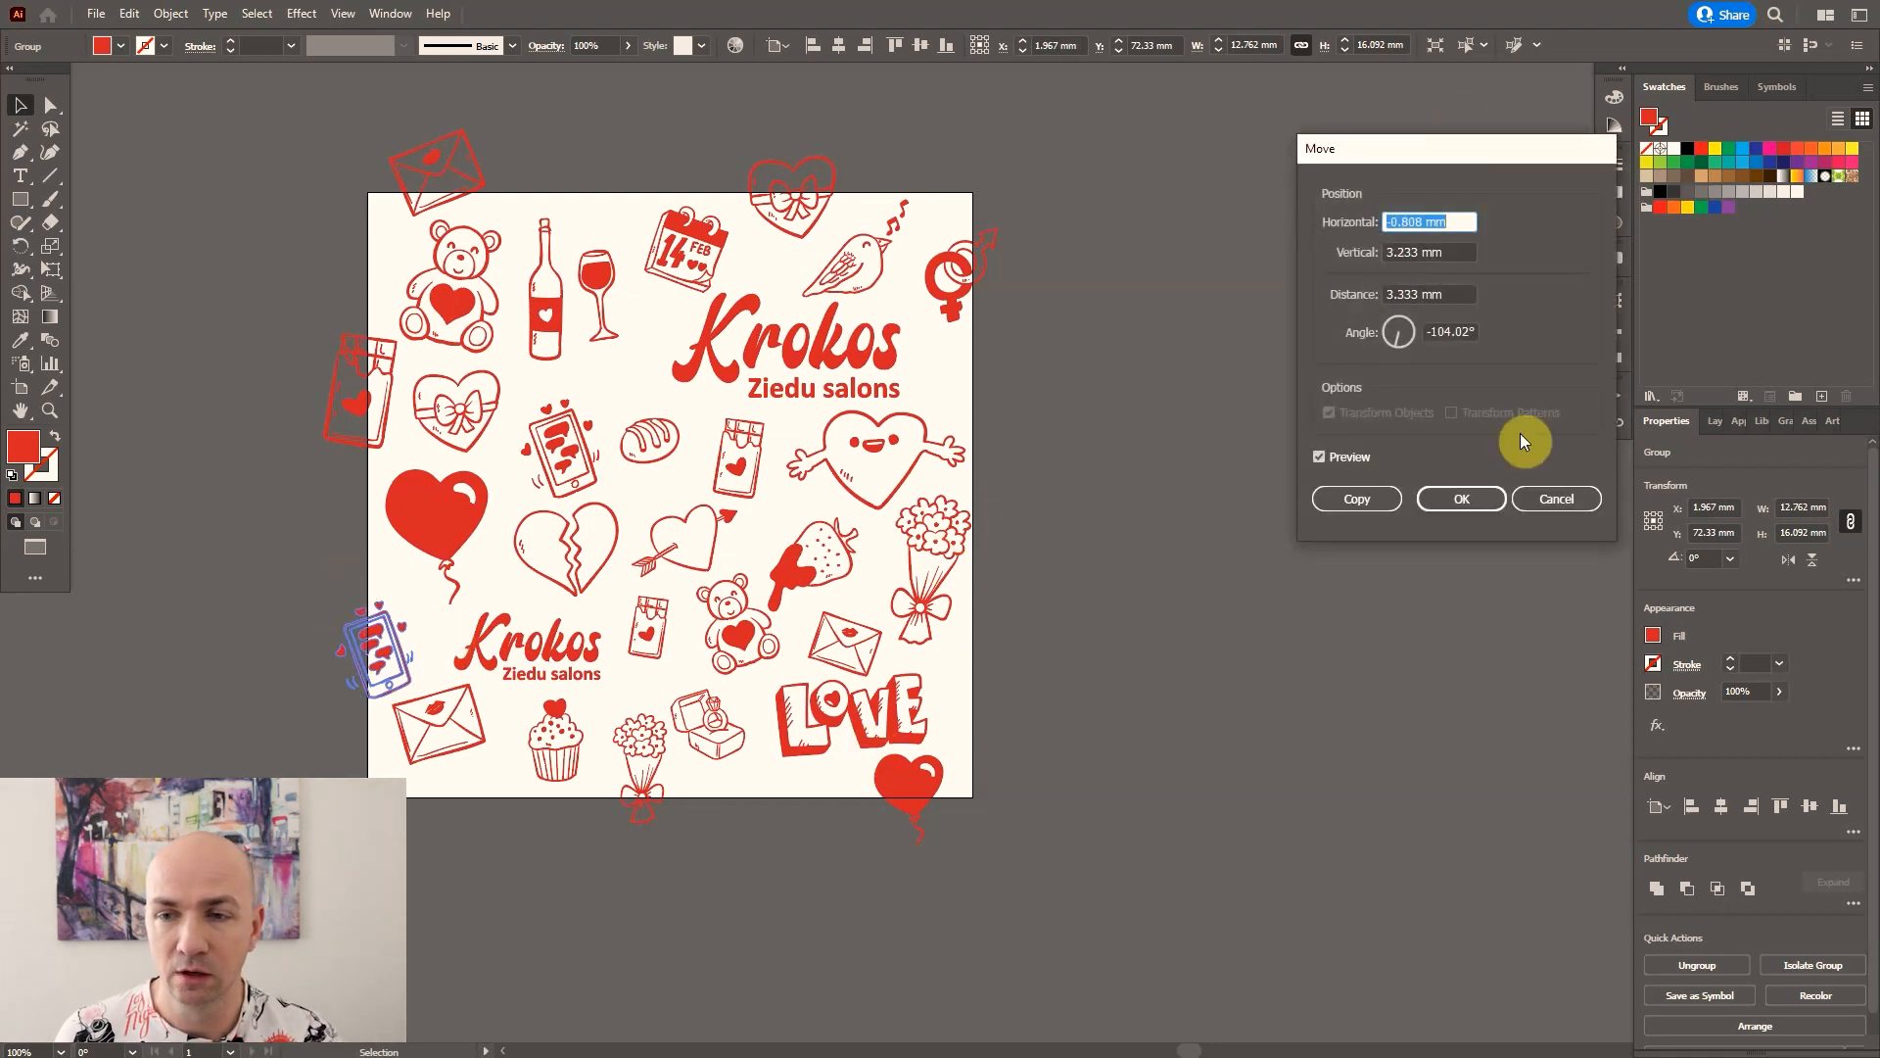
left_click(1562, 498)
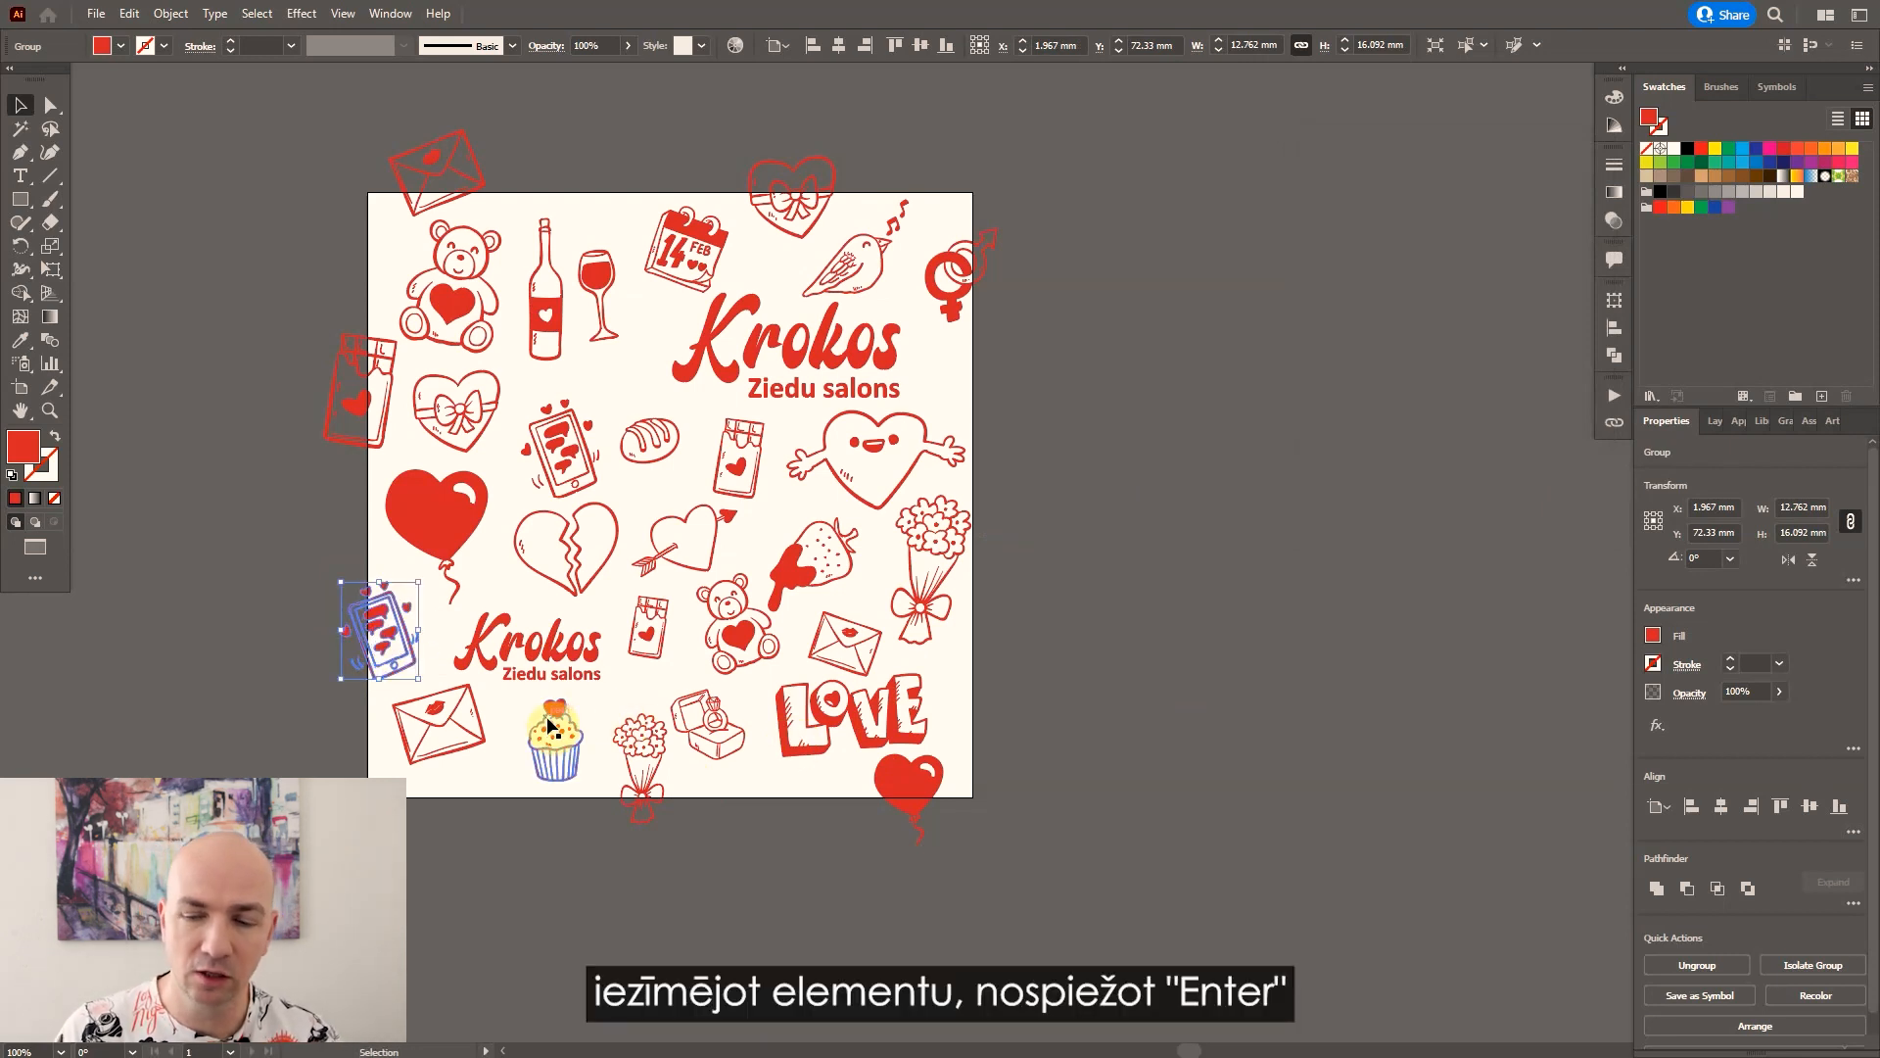
key("Return")
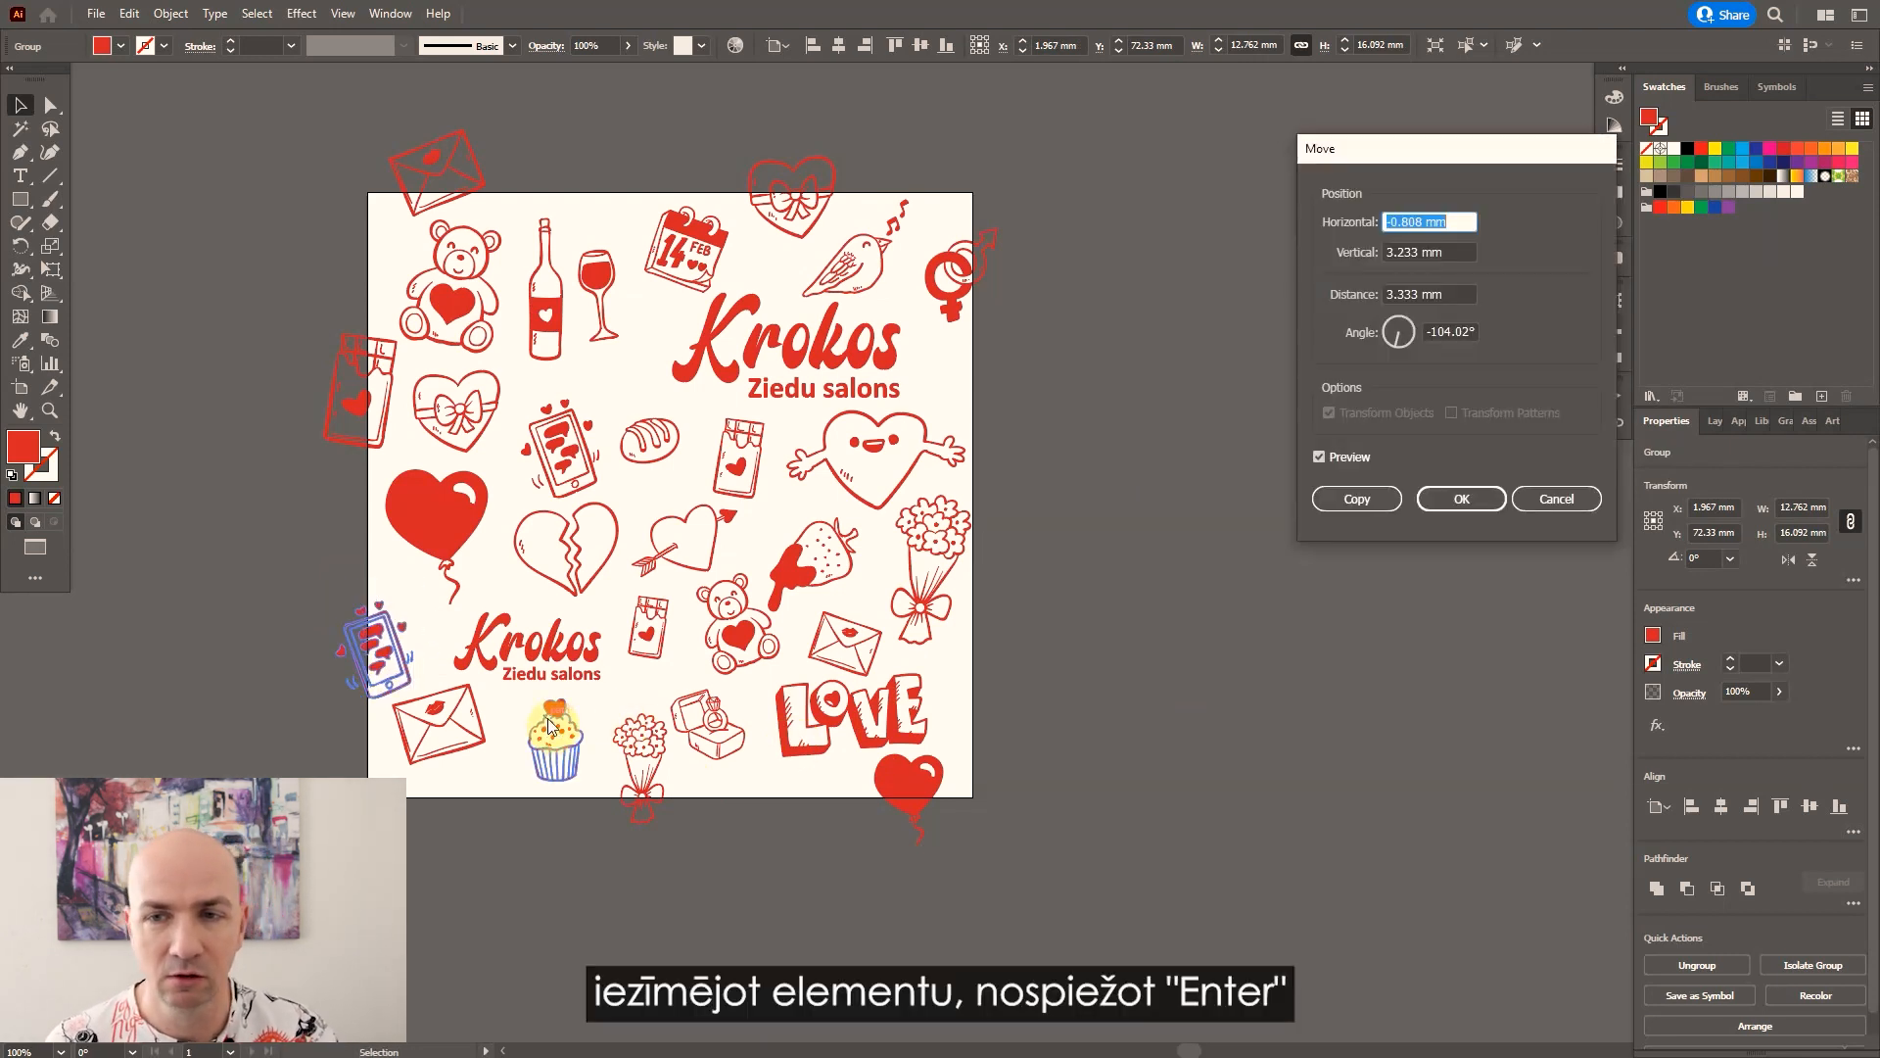
left_click(1450, 247)
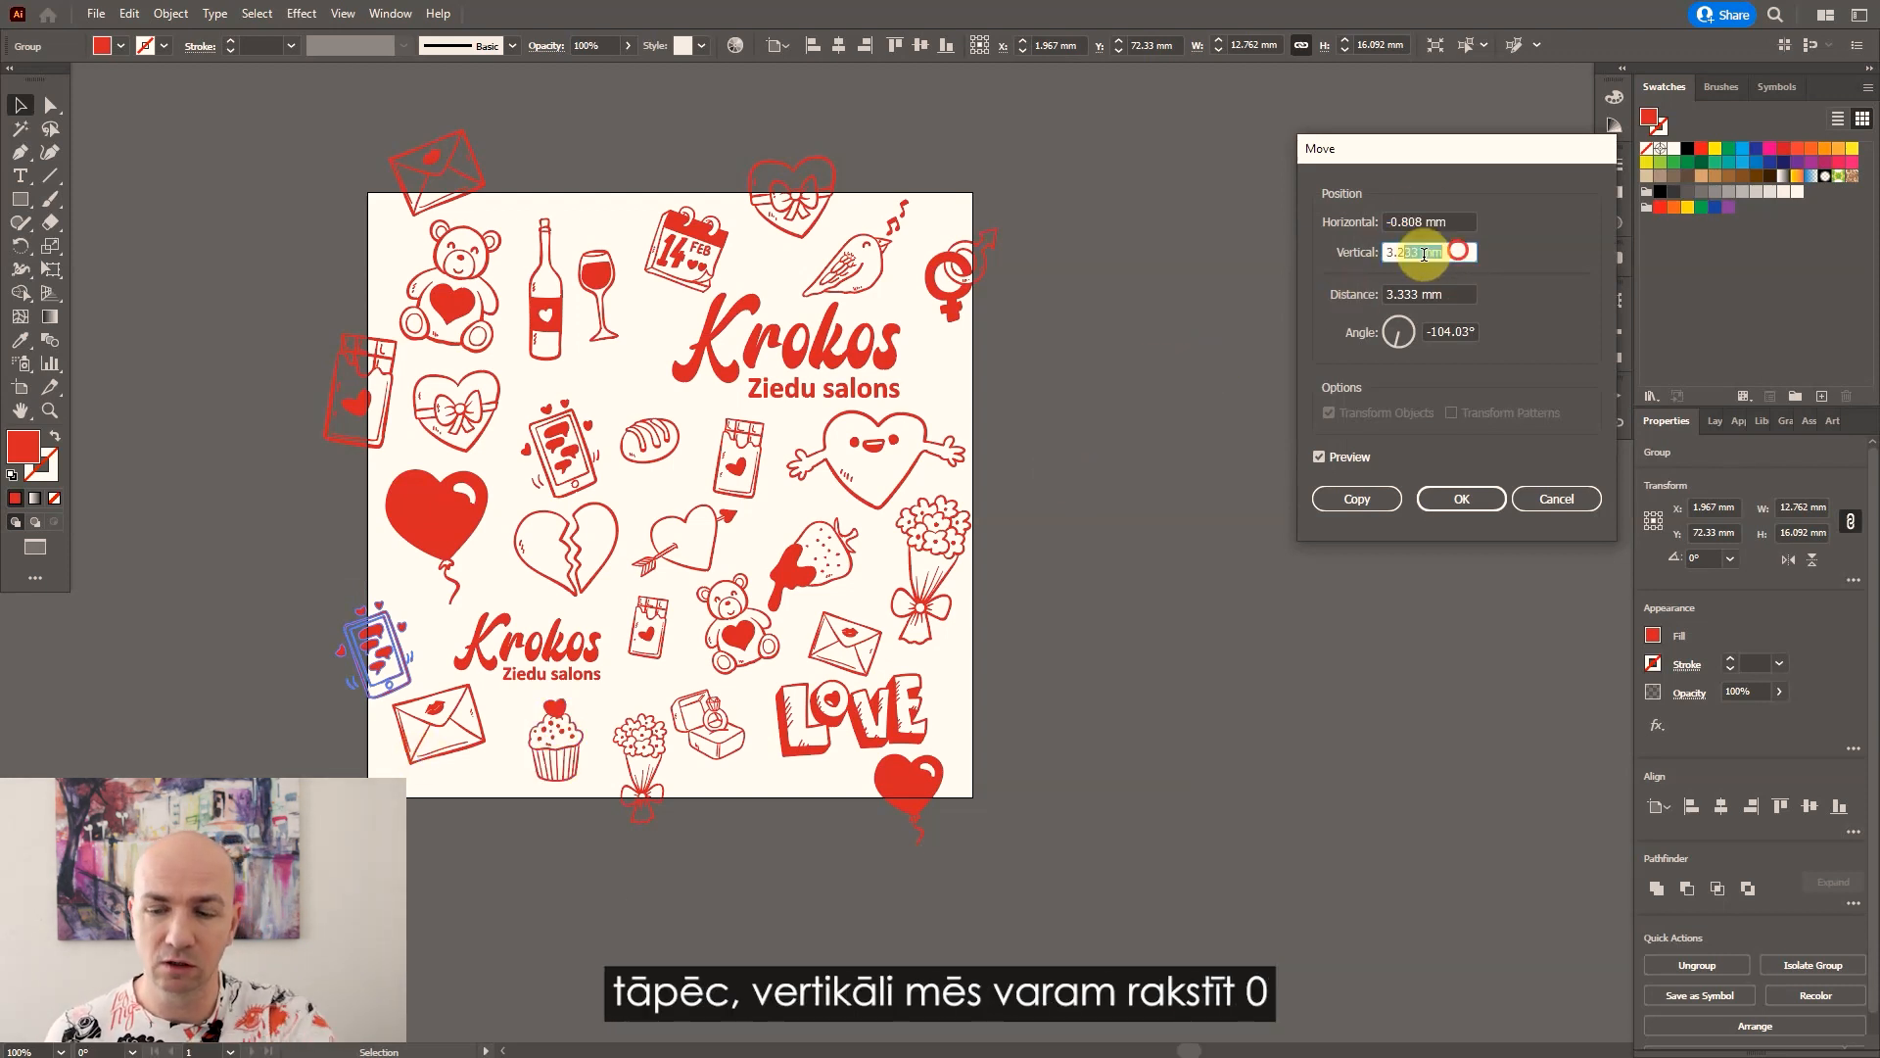
type("0")
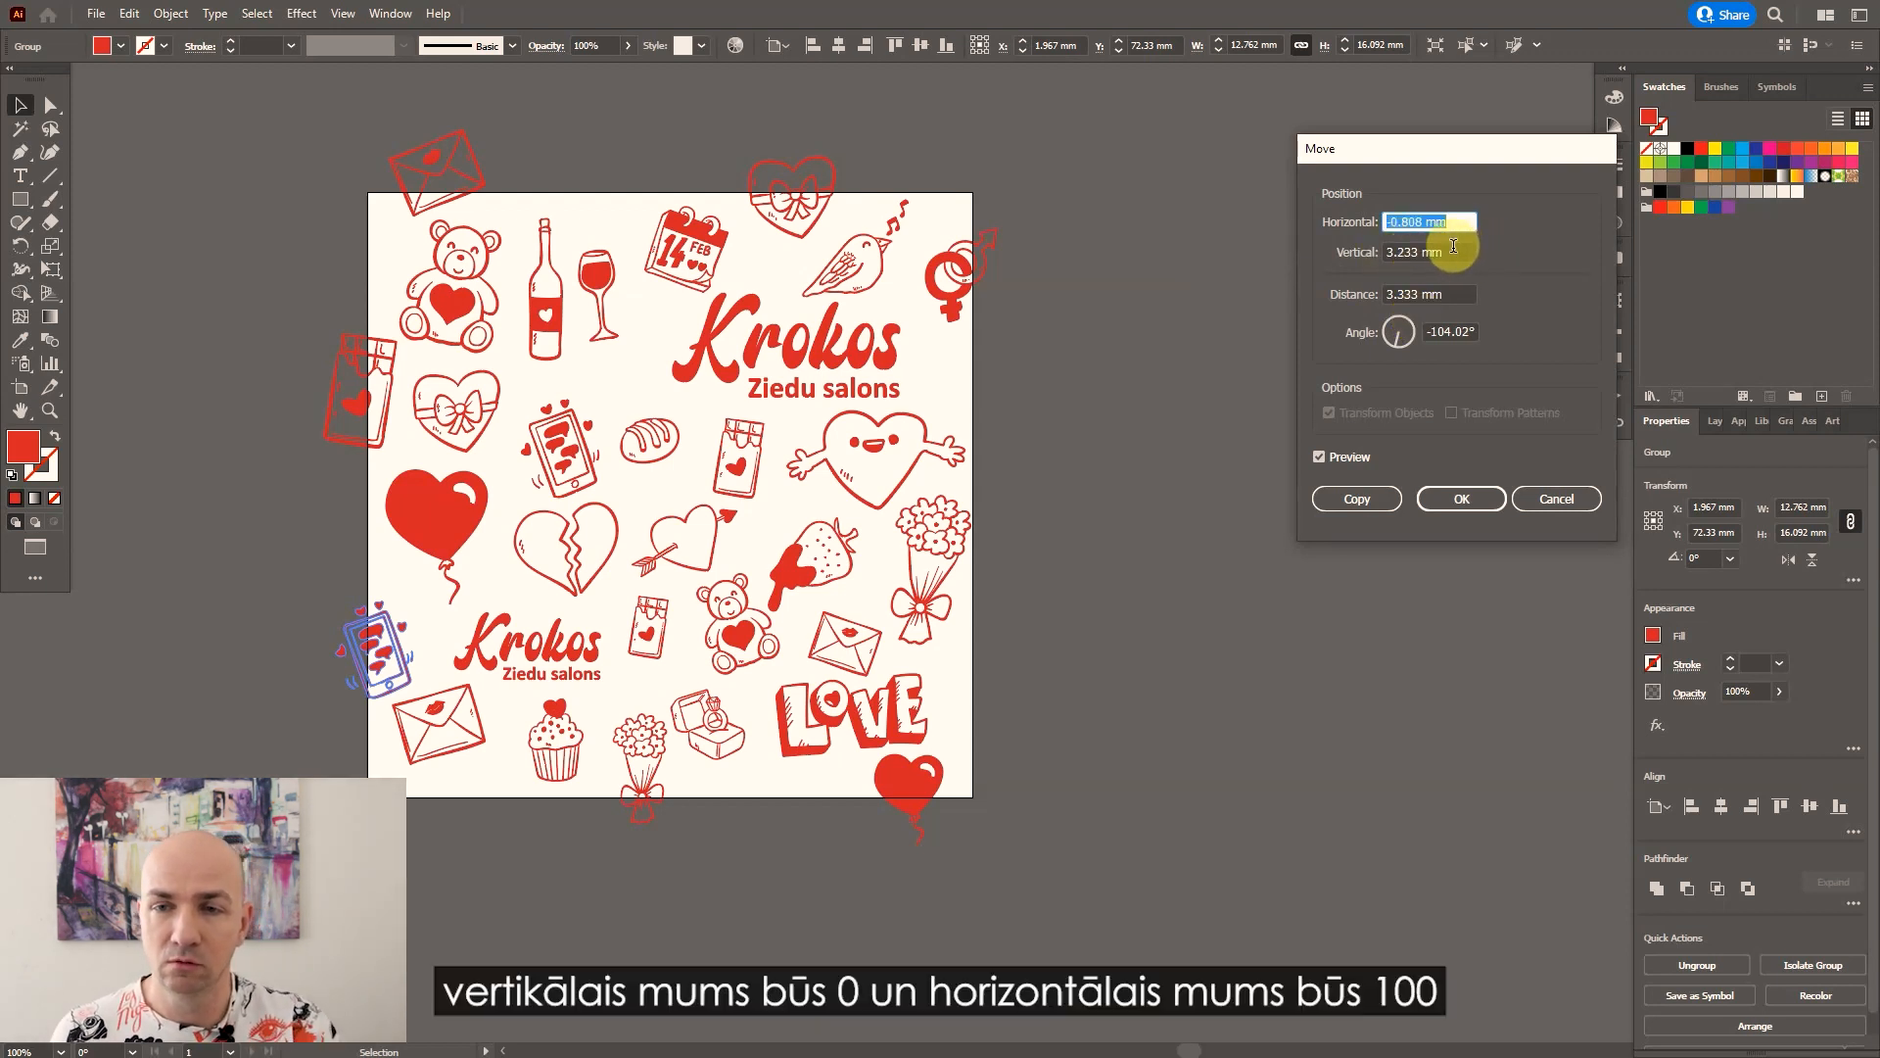
left_click(1456, 254)
type("0")
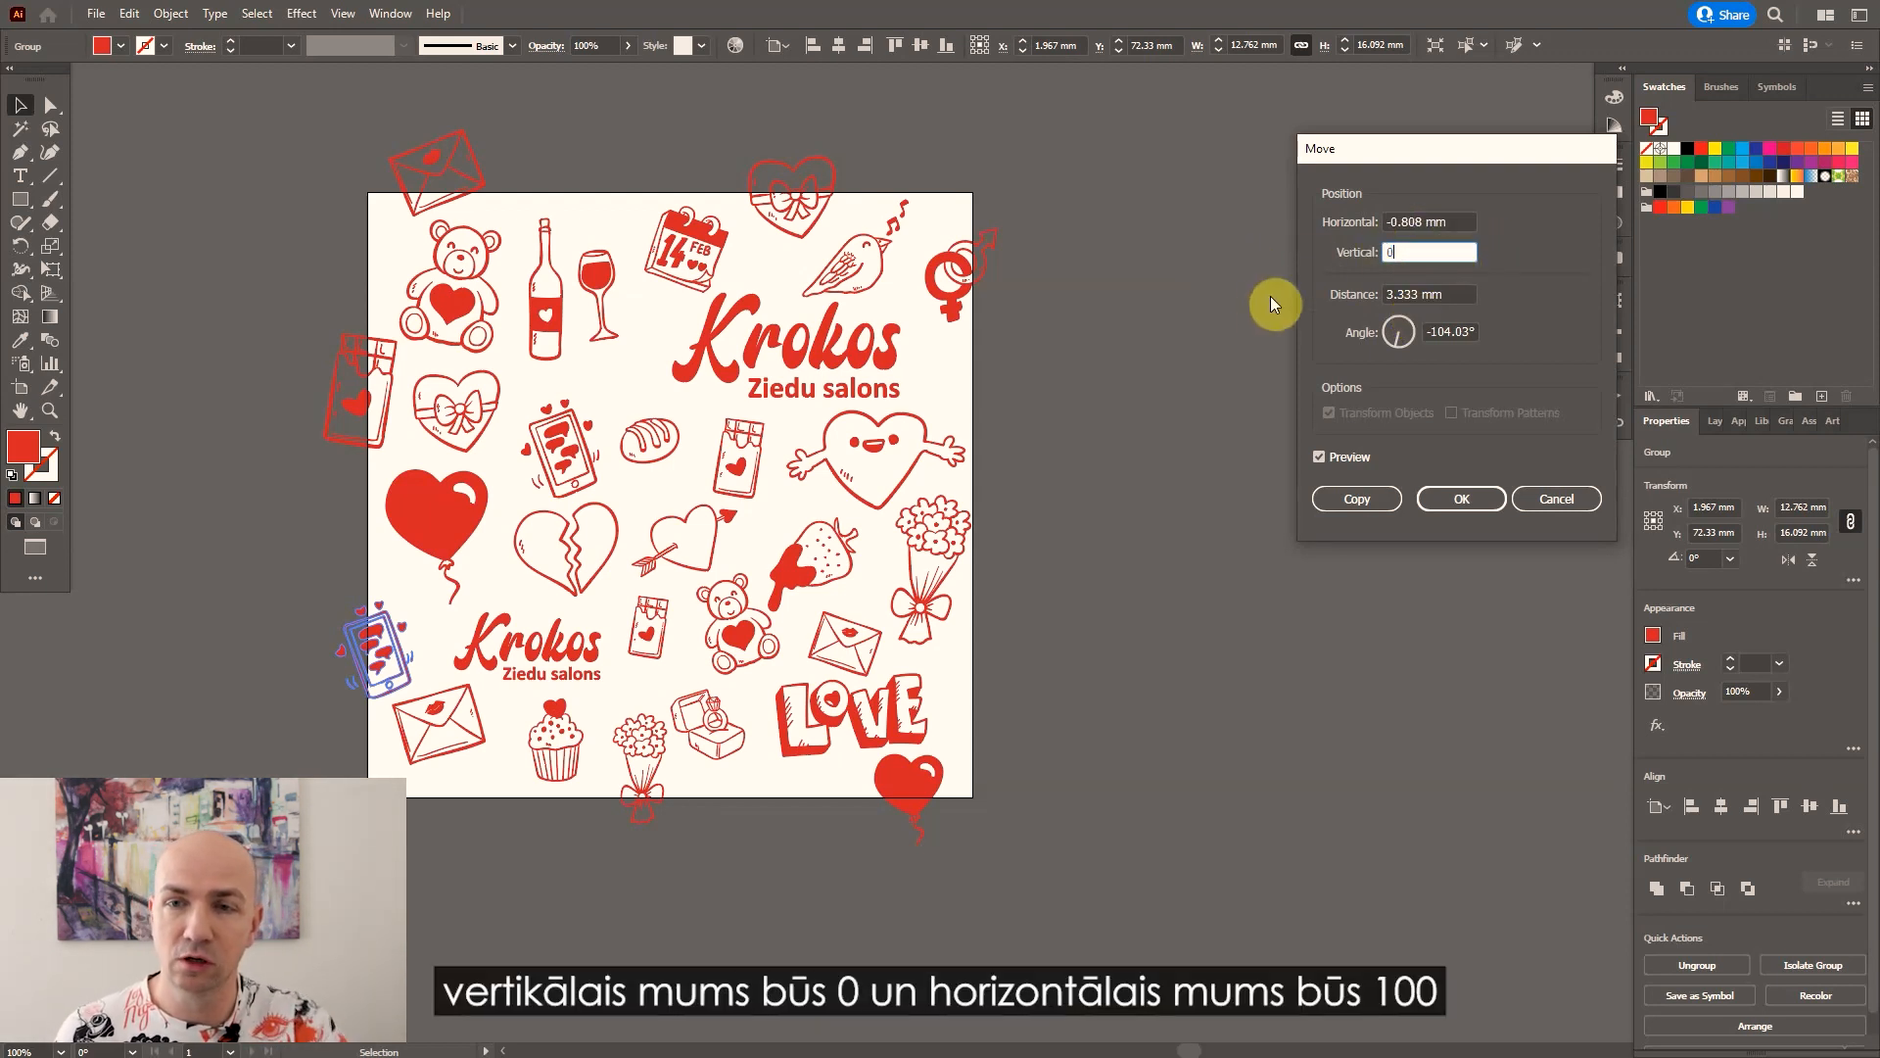
left_click(1469, 223)
type("1")
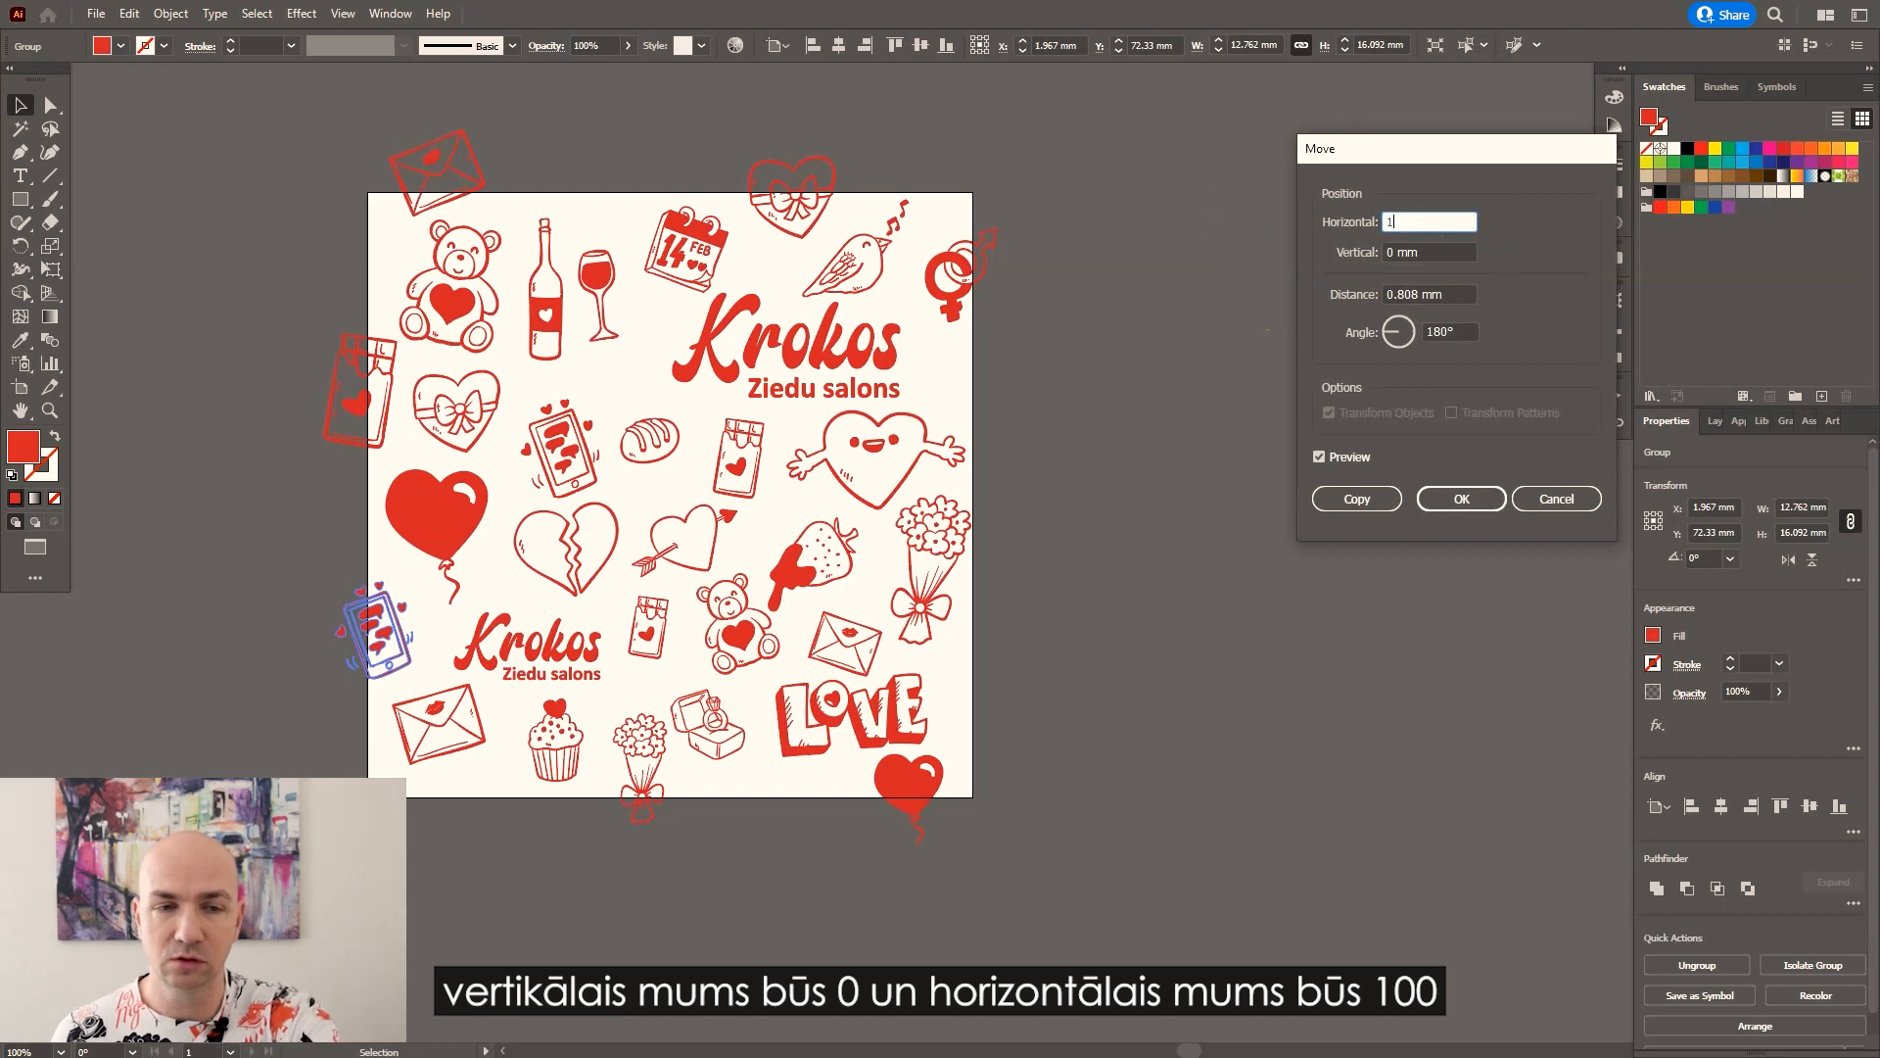
type("00")
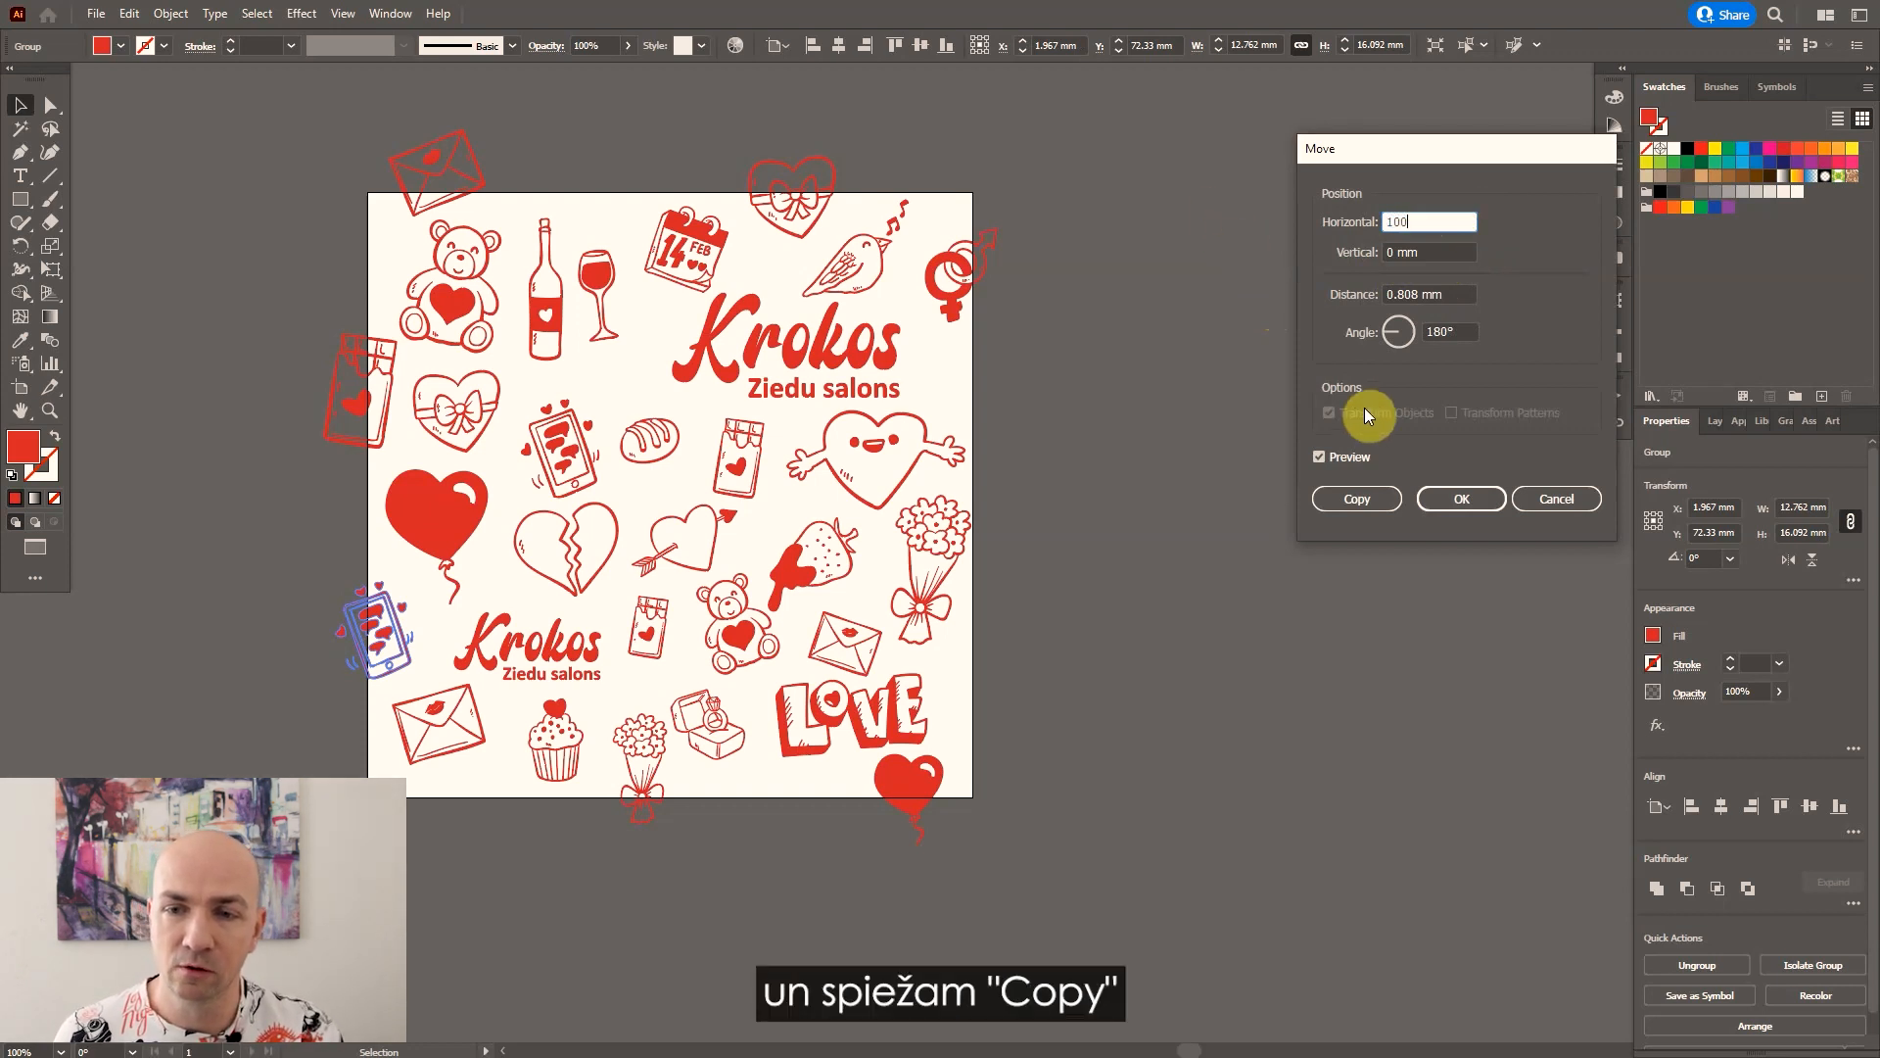
left_click(1369, 503)
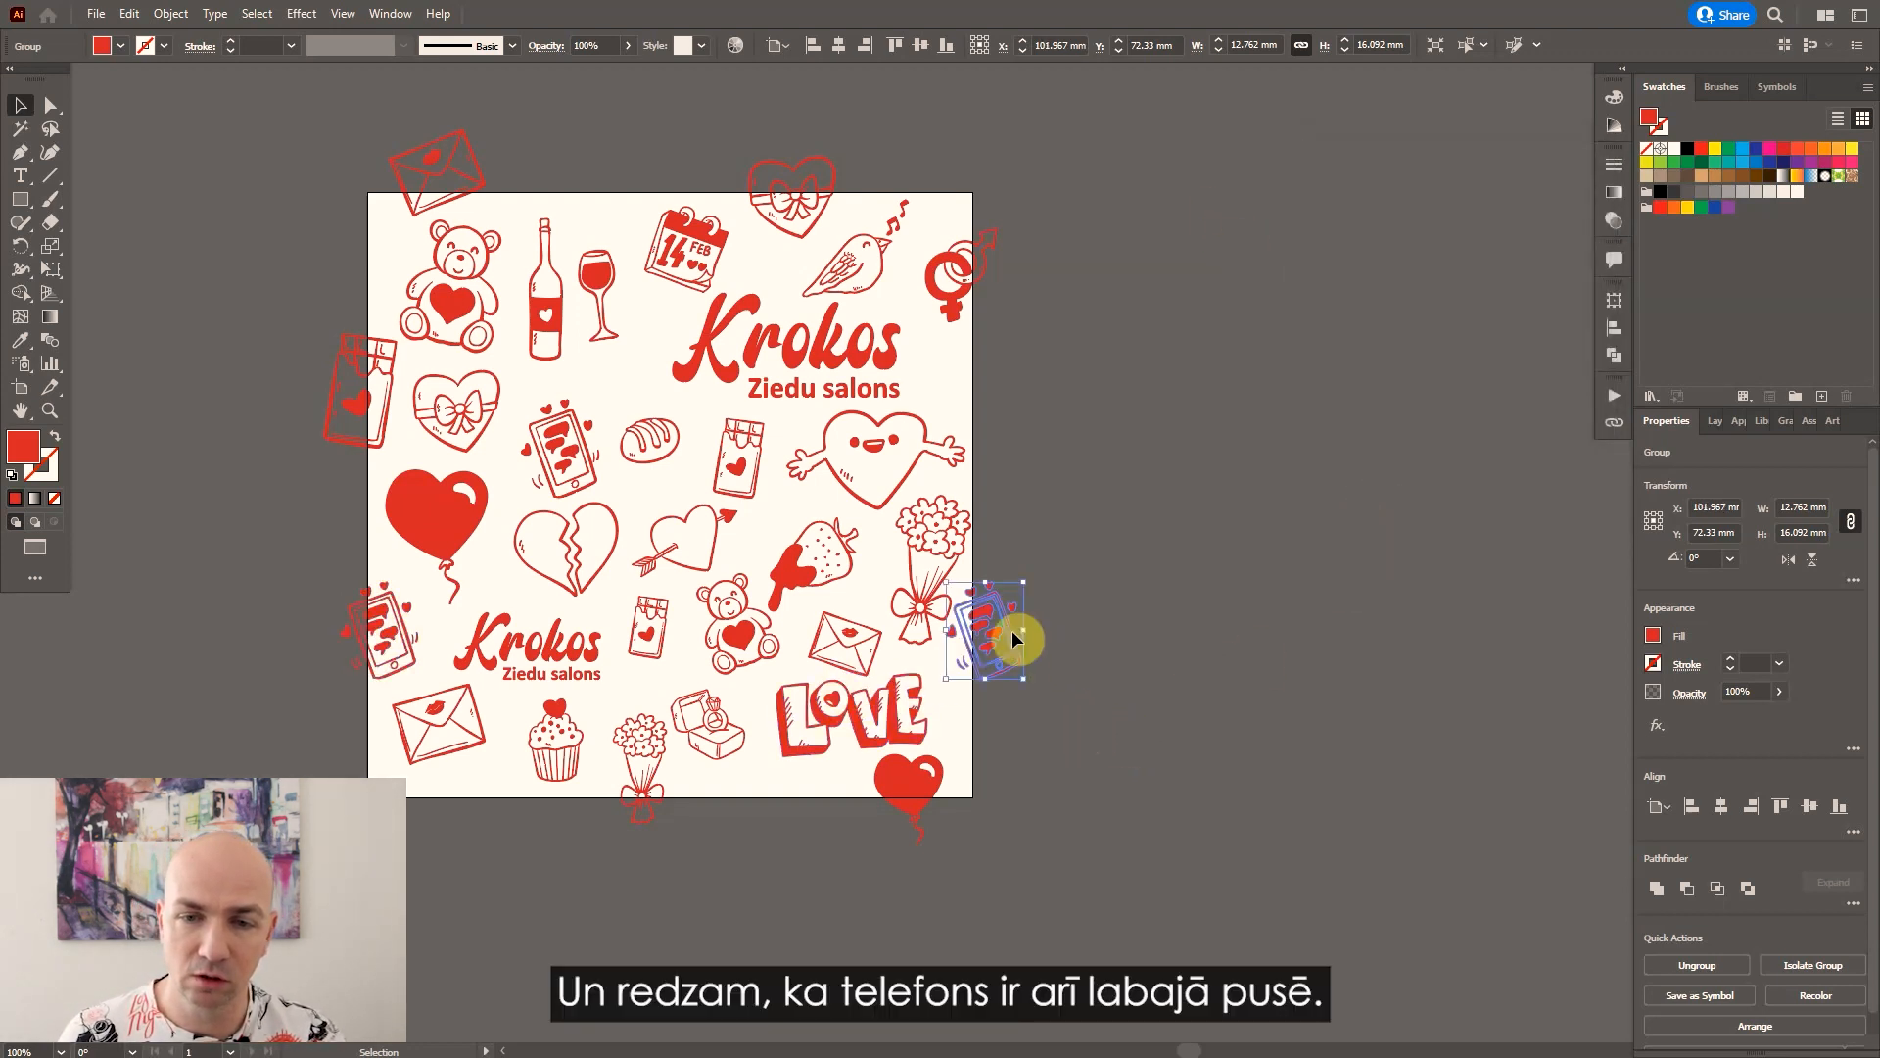
Shrink the large flower bouquet to about 12.1 mm wide so it clears the copied phone.
left_click(935, 632)
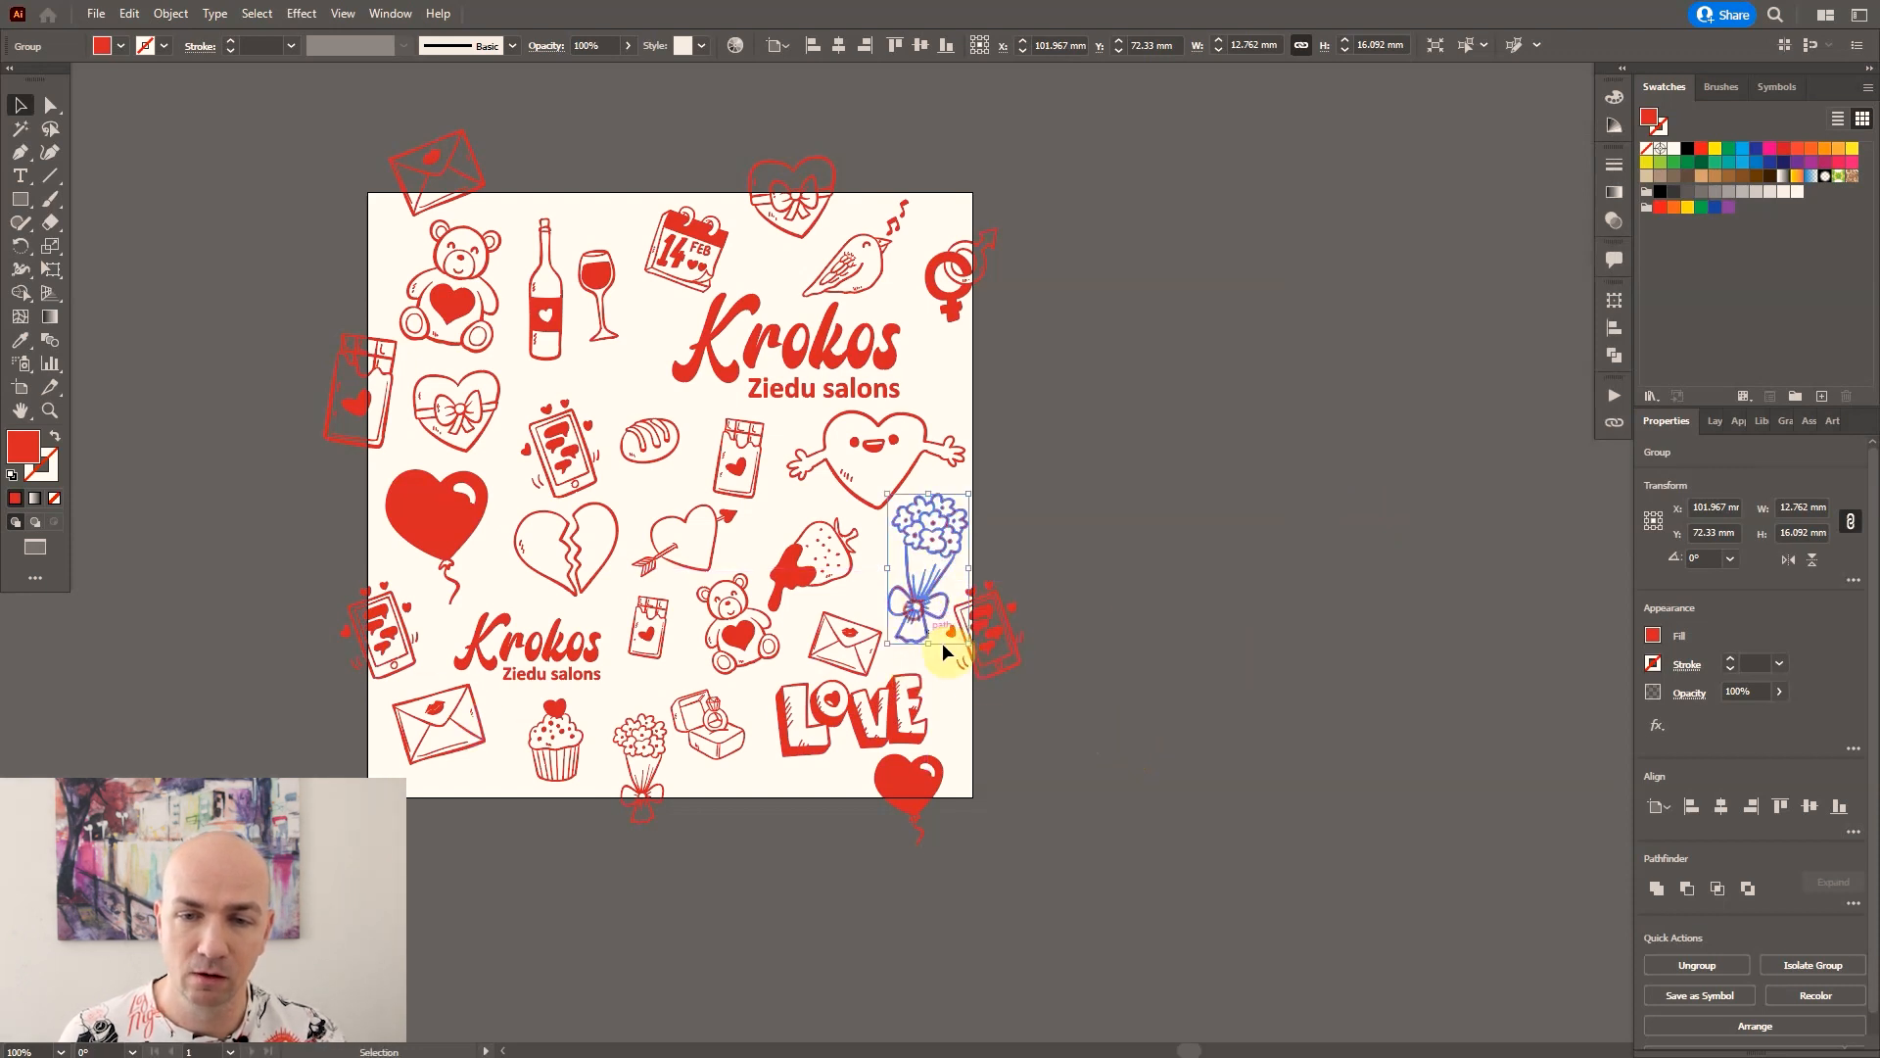
left_click_drag(969, 643, 961, 630)
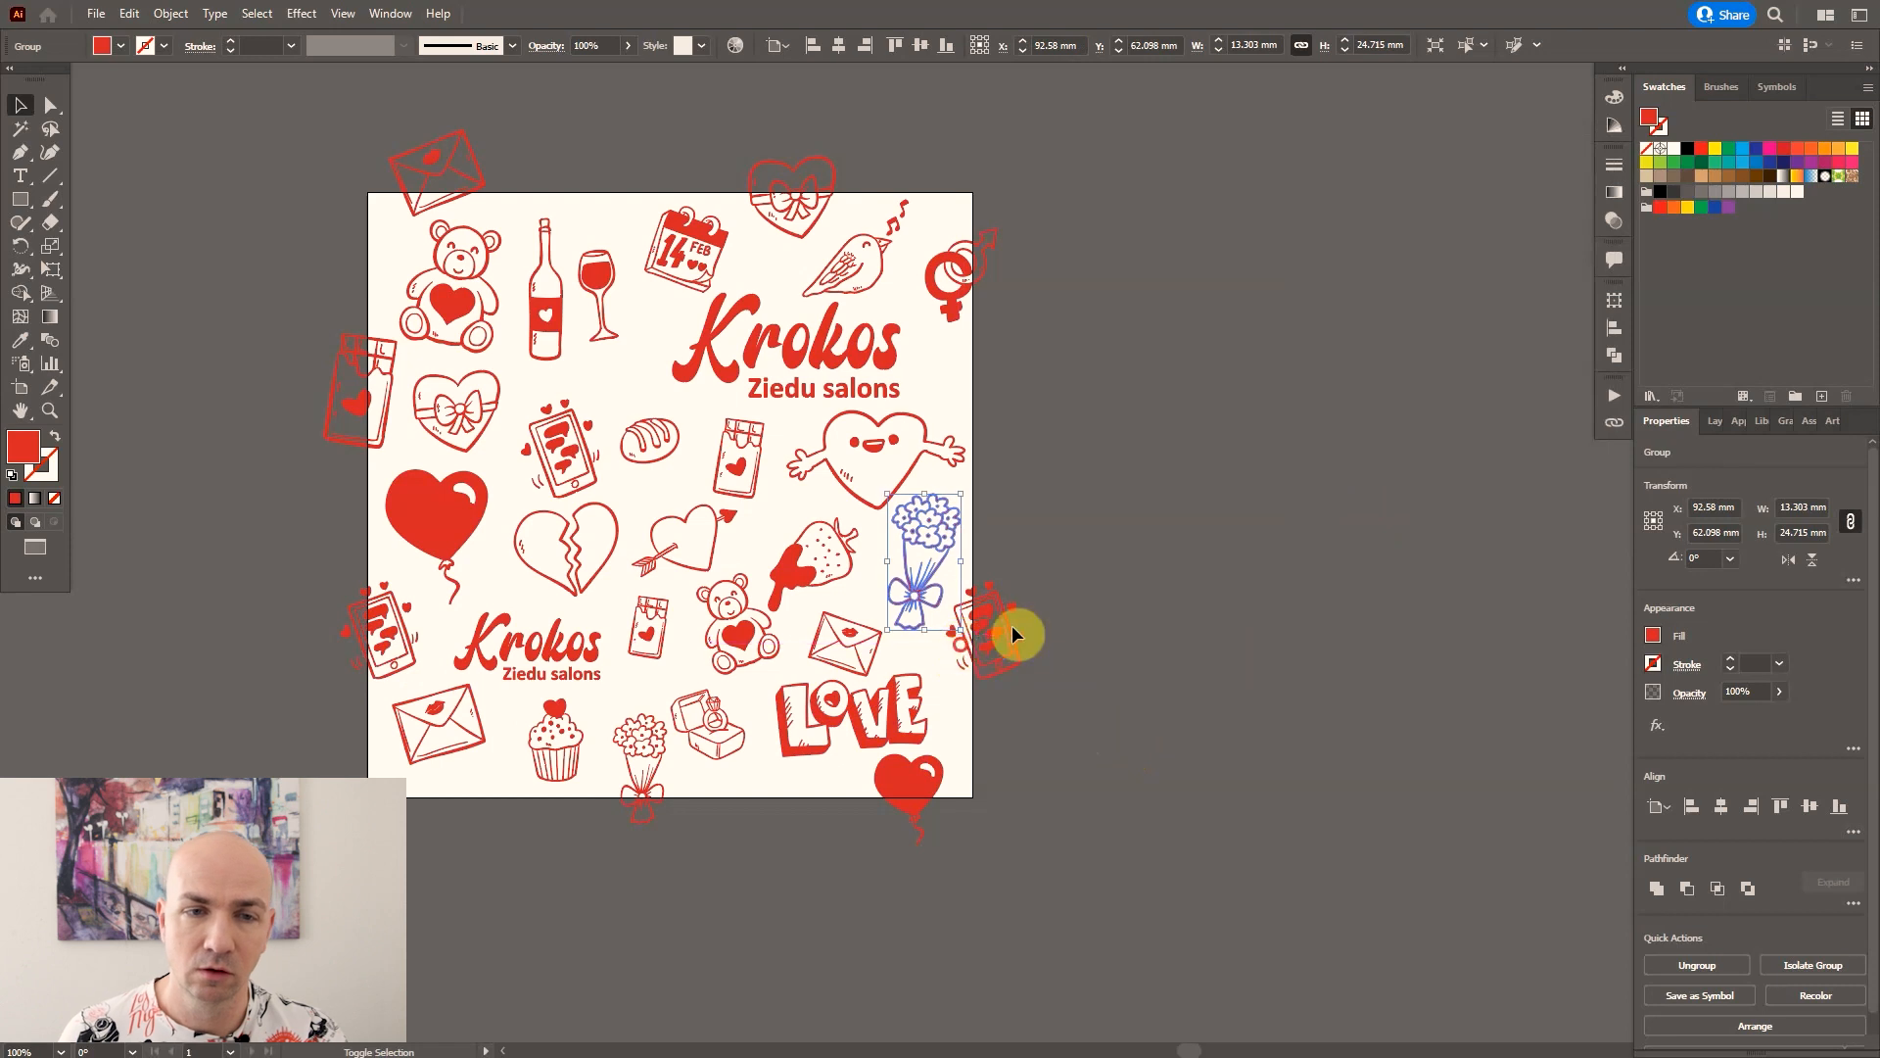
left_click(1099, 554)
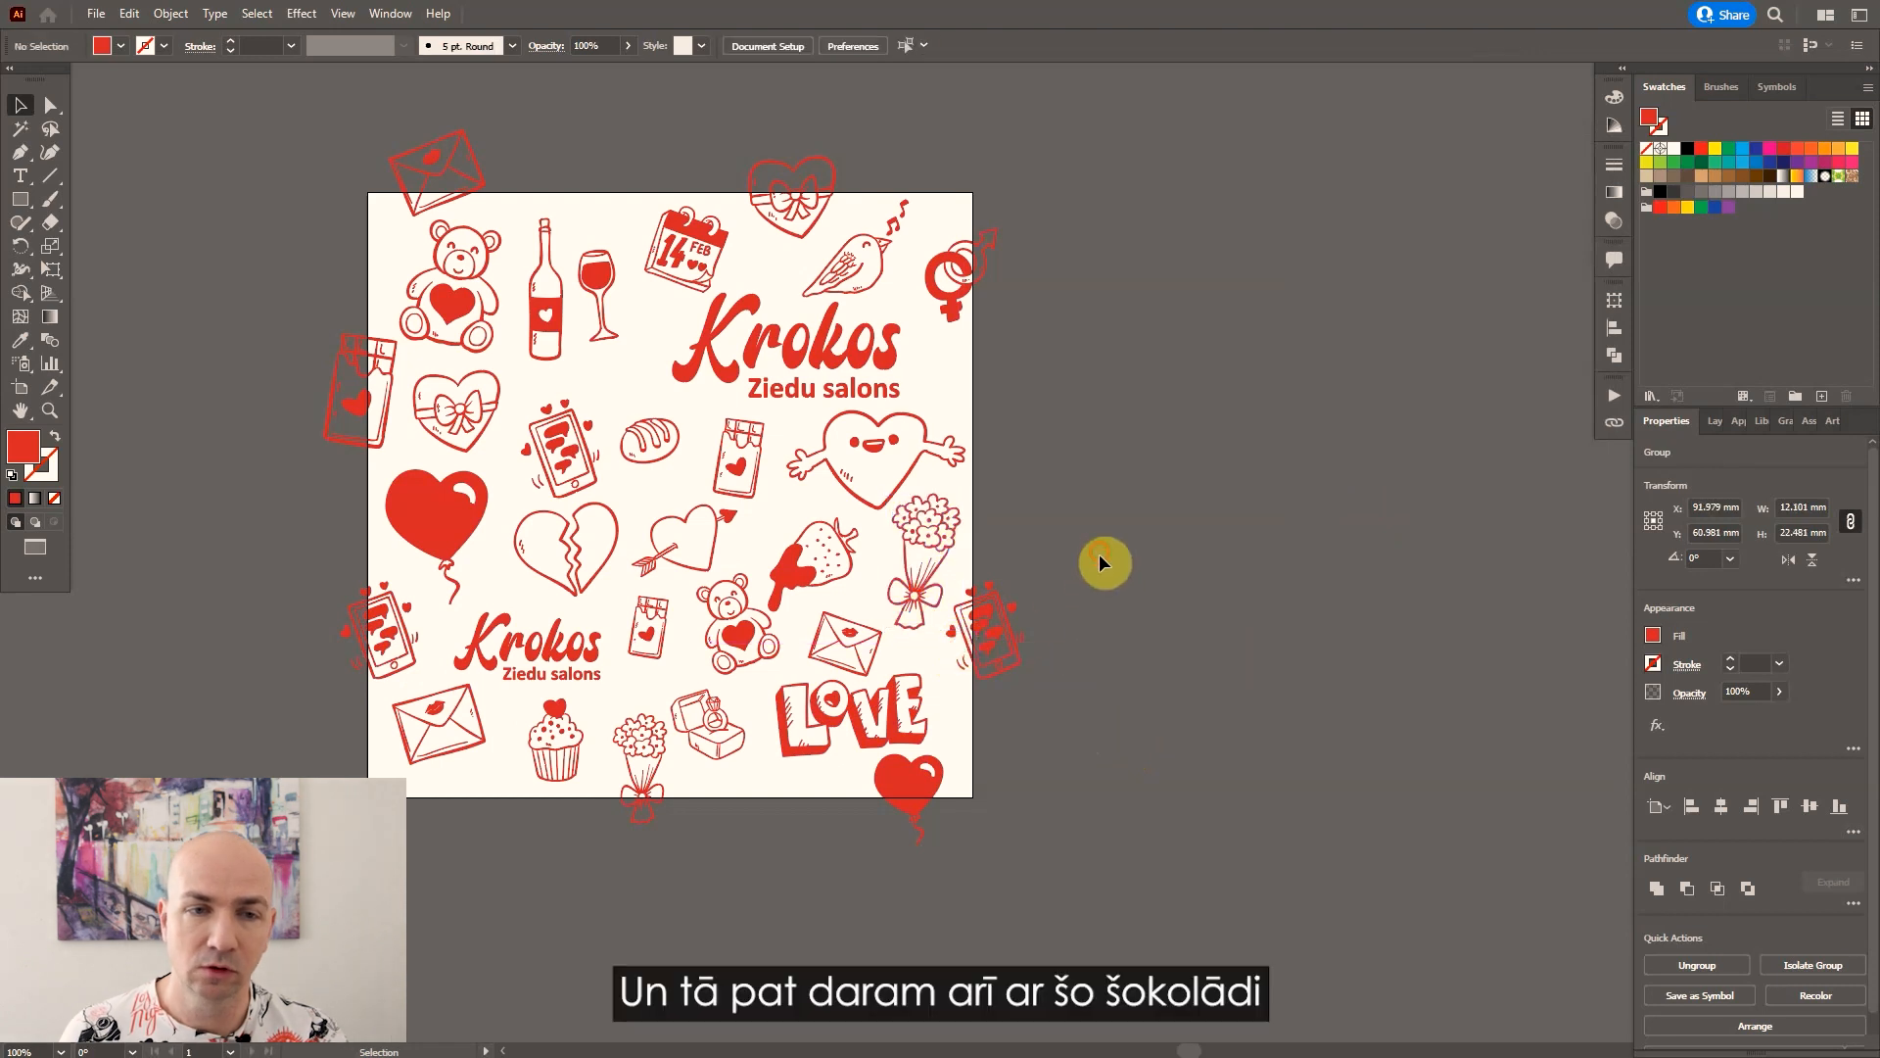
Copy the chocolate bar crossing the artboard's left edge with a move of 100 mm horizontally and 0 mm vertically.
left_click(361, 416)
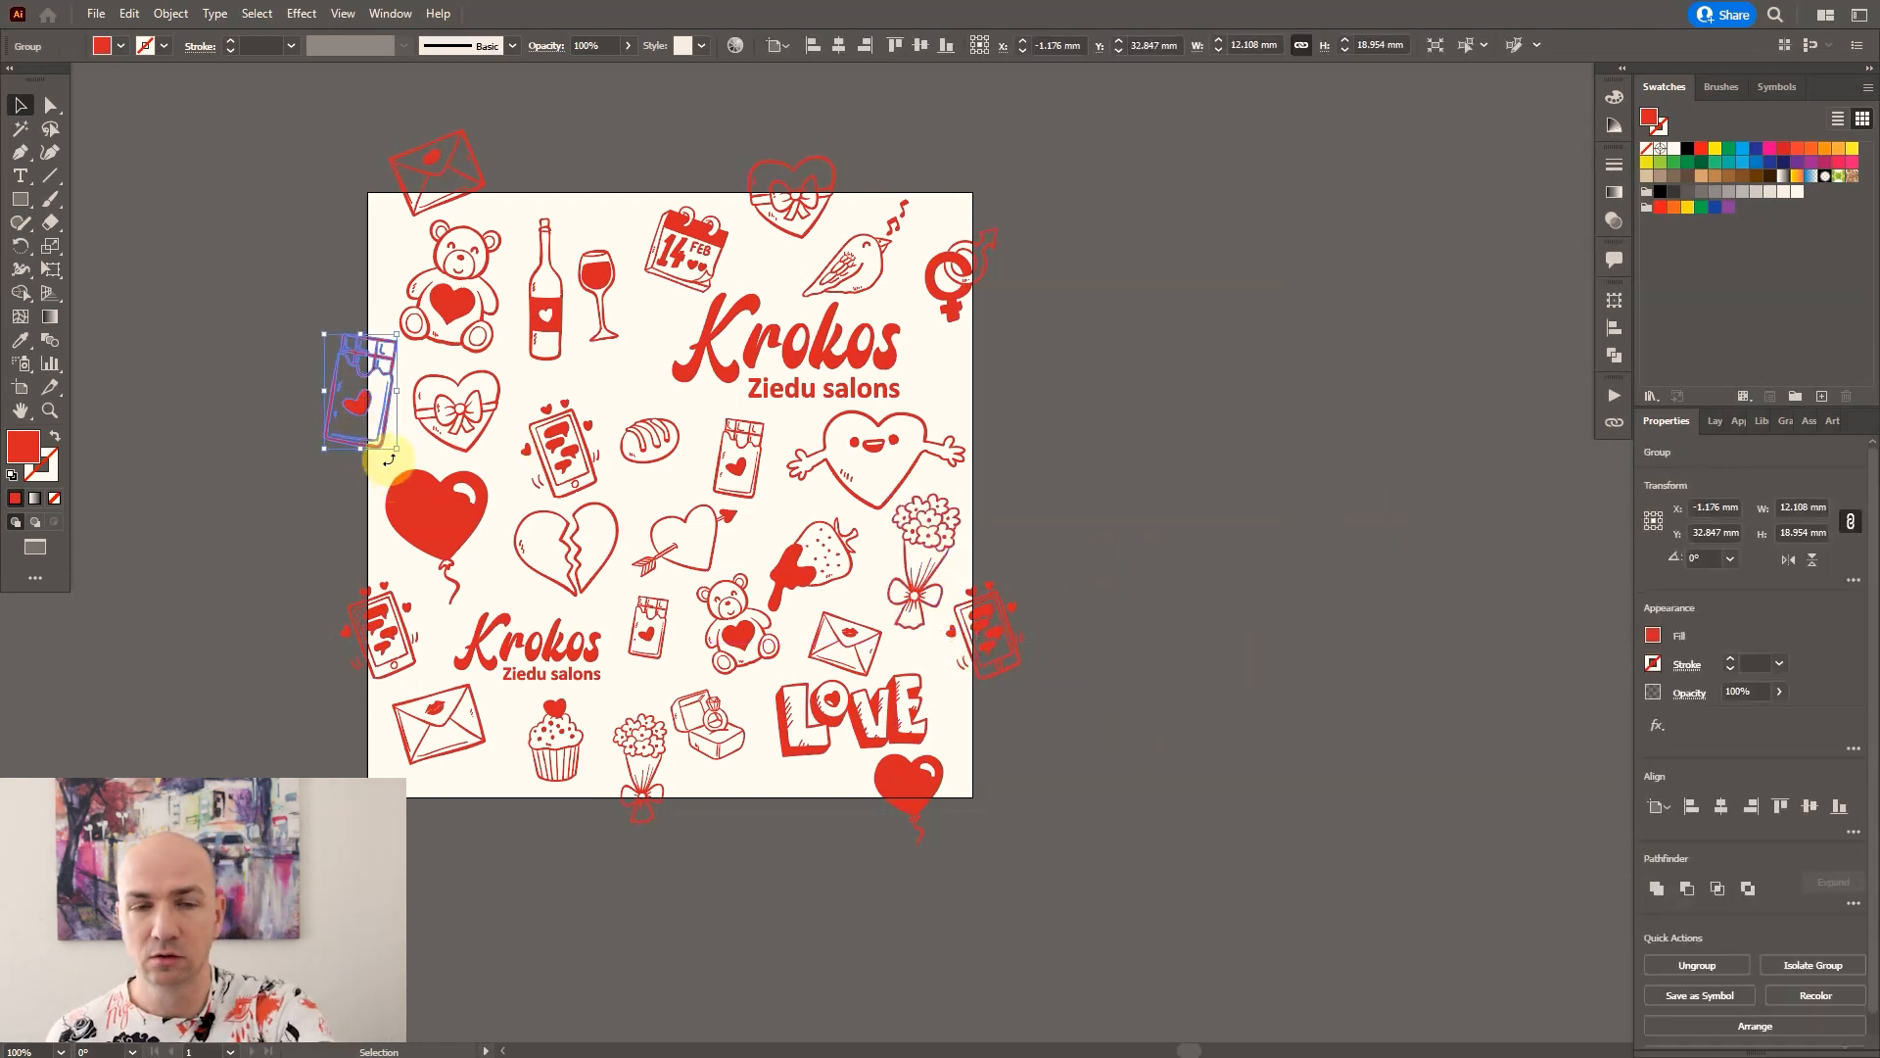
key("Return")
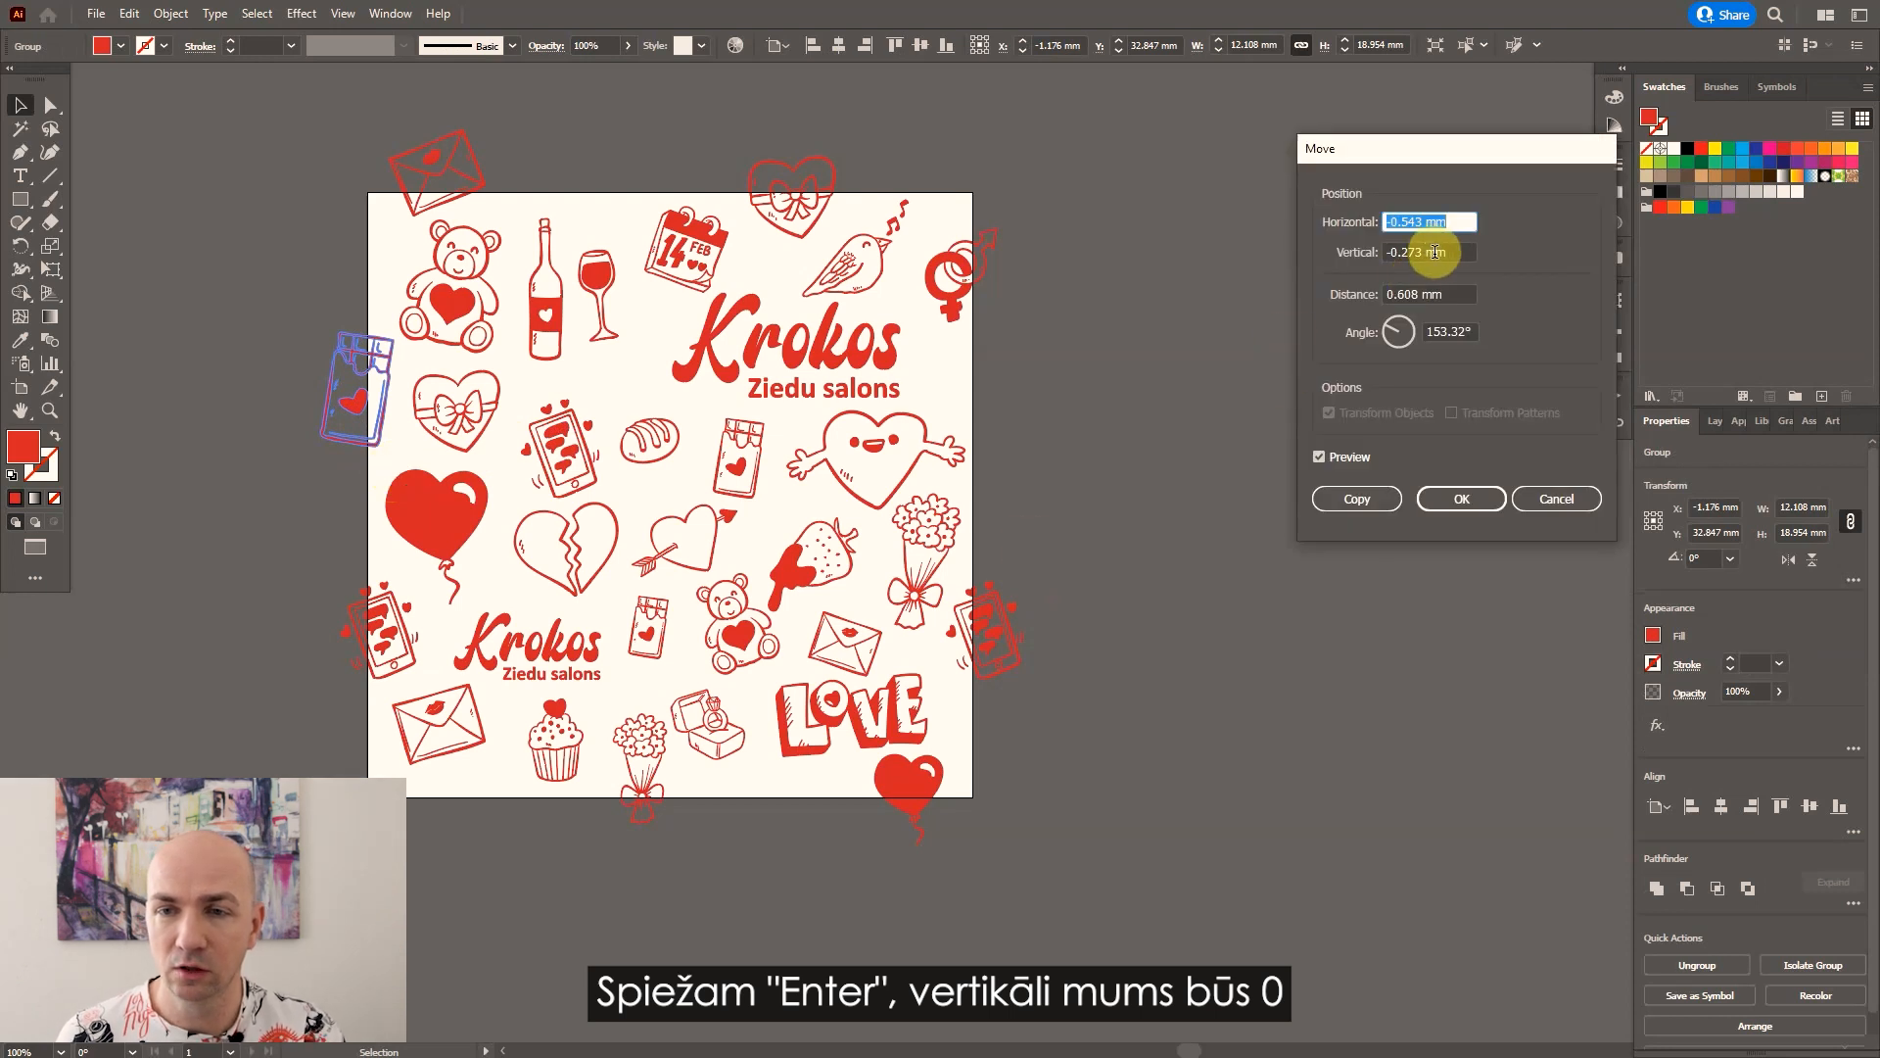
left_click(1450, 252)
type("0")
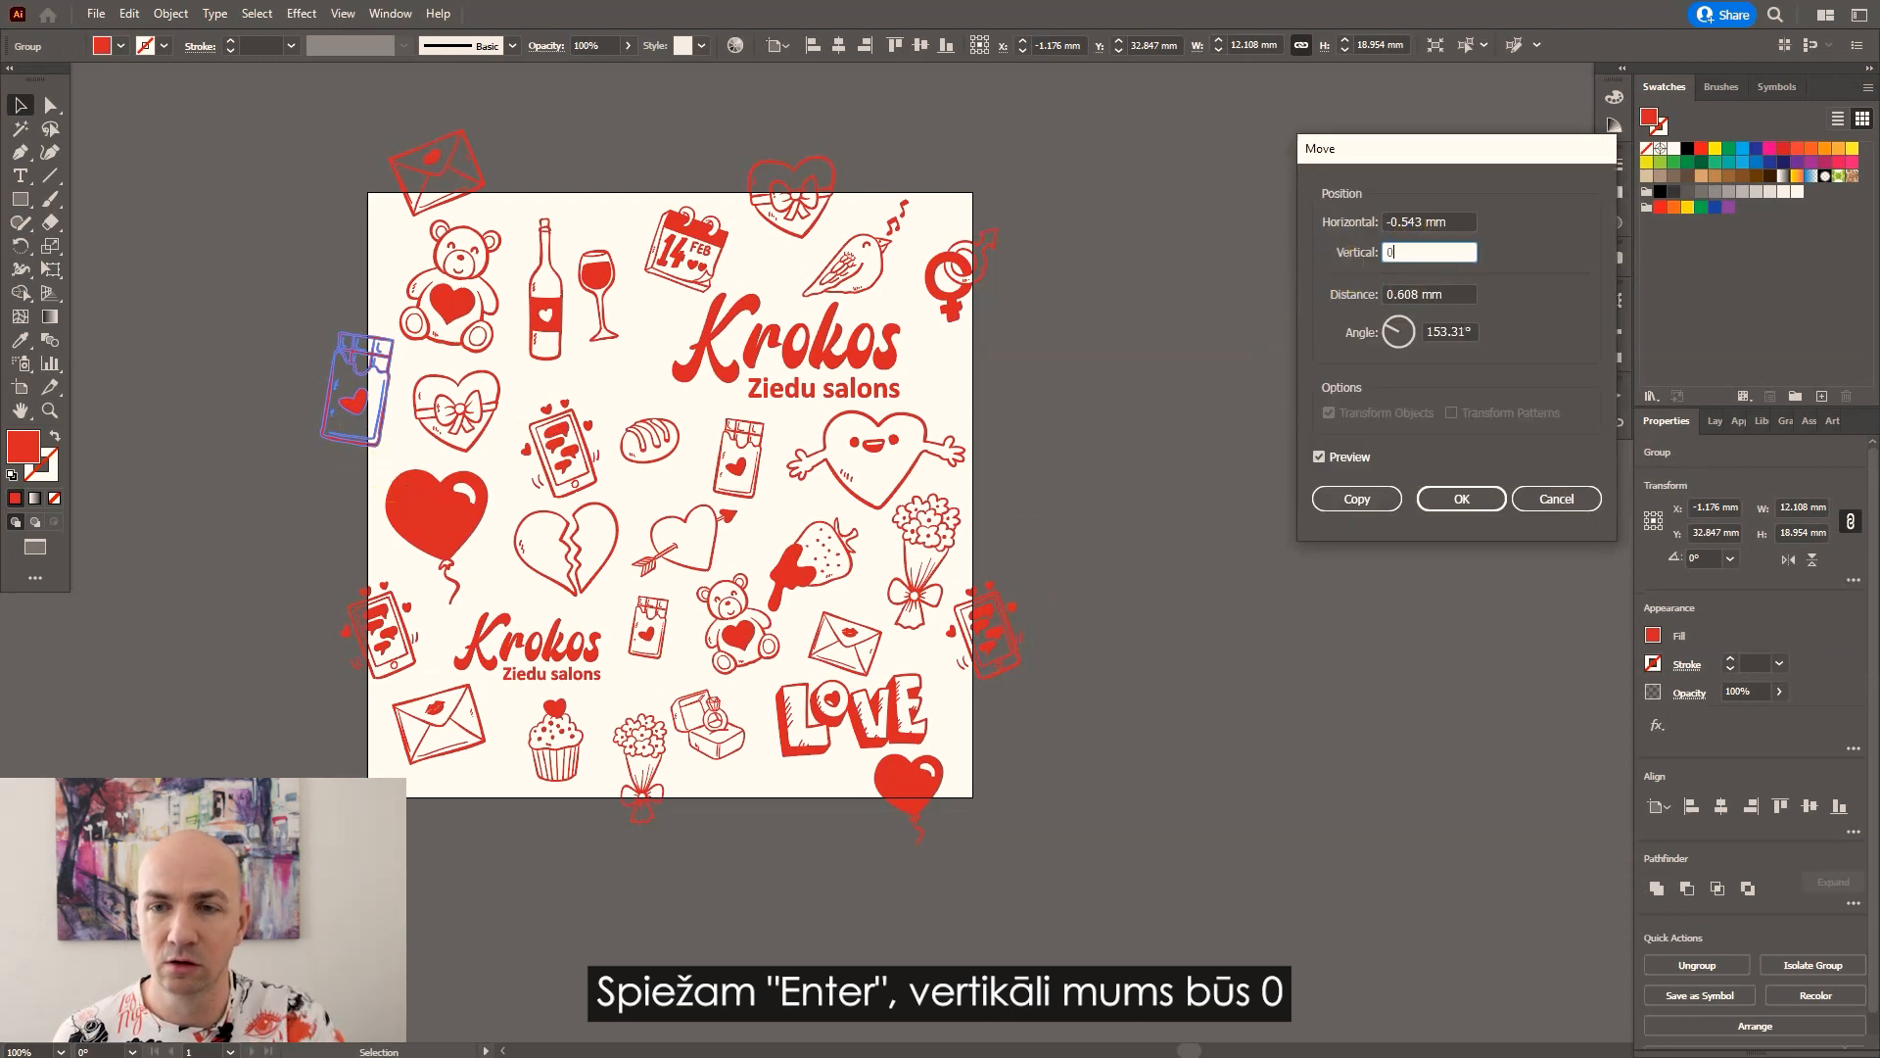
left_click(1435, 221)
type("100")
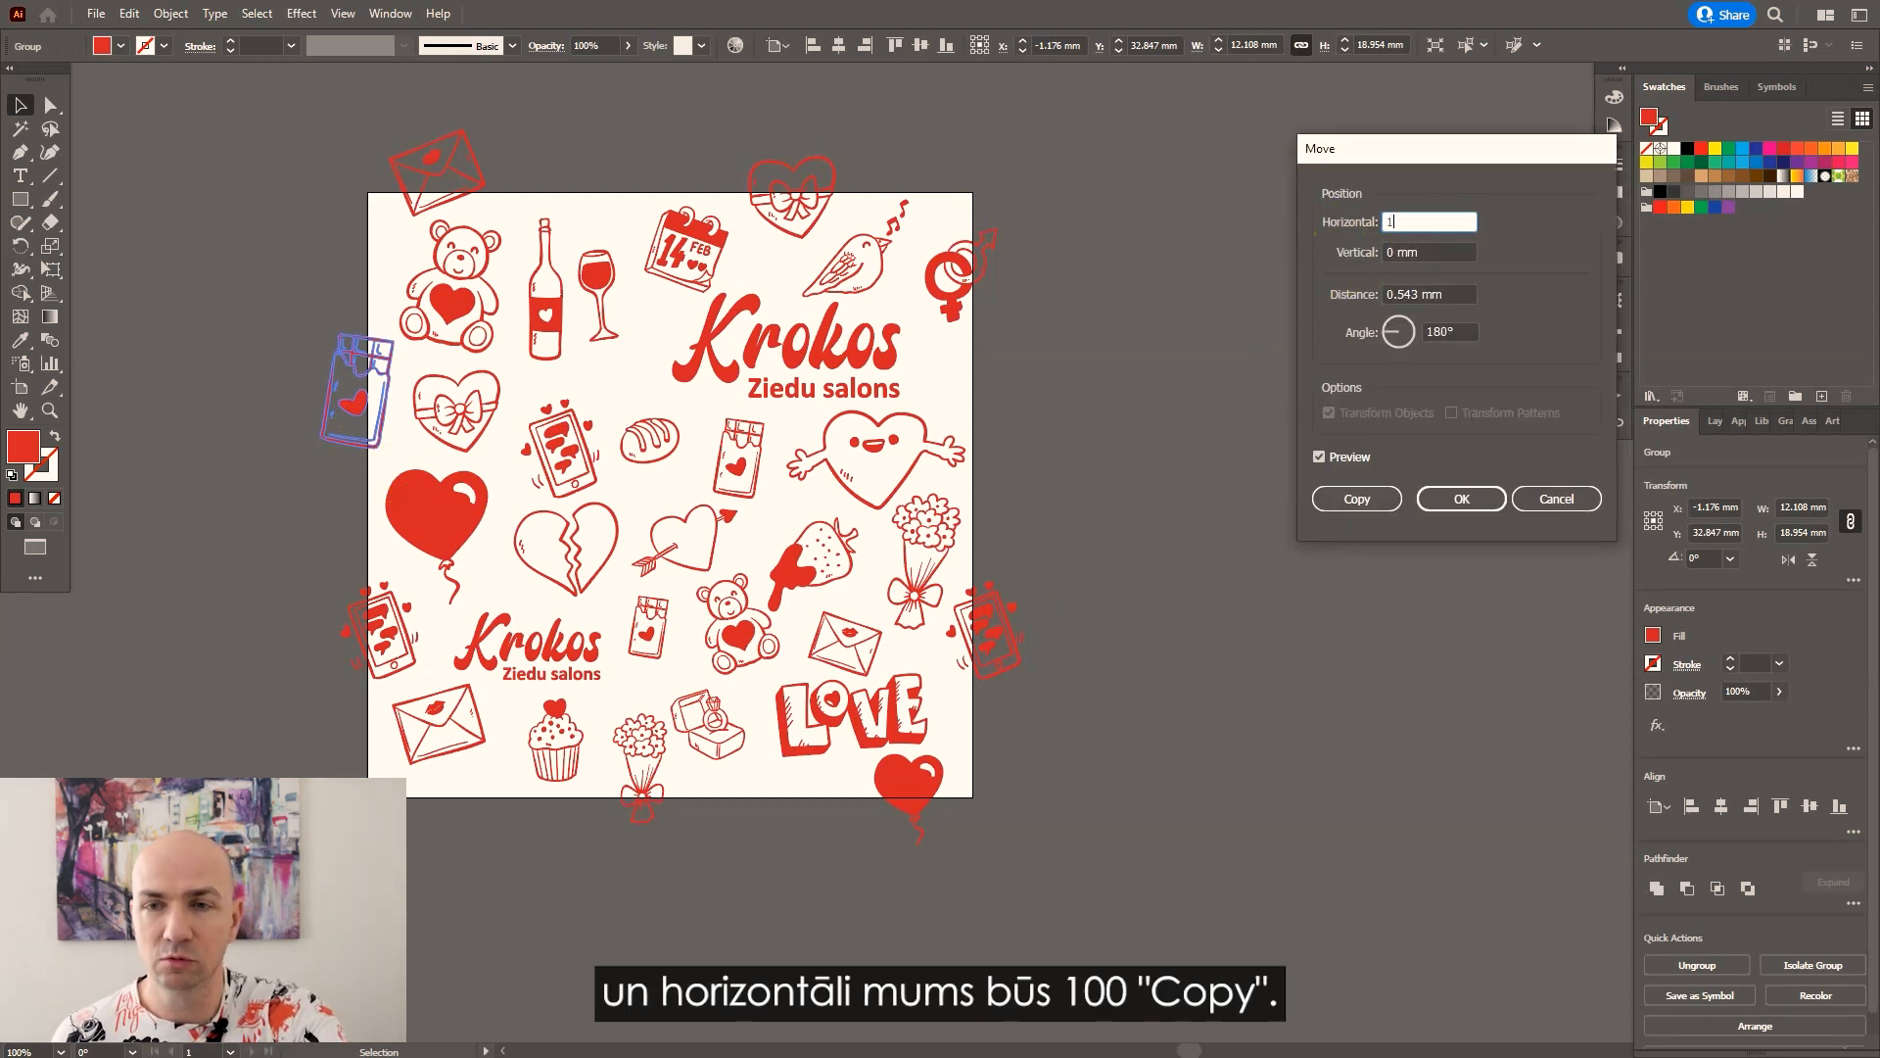
left_click(1363, 503)
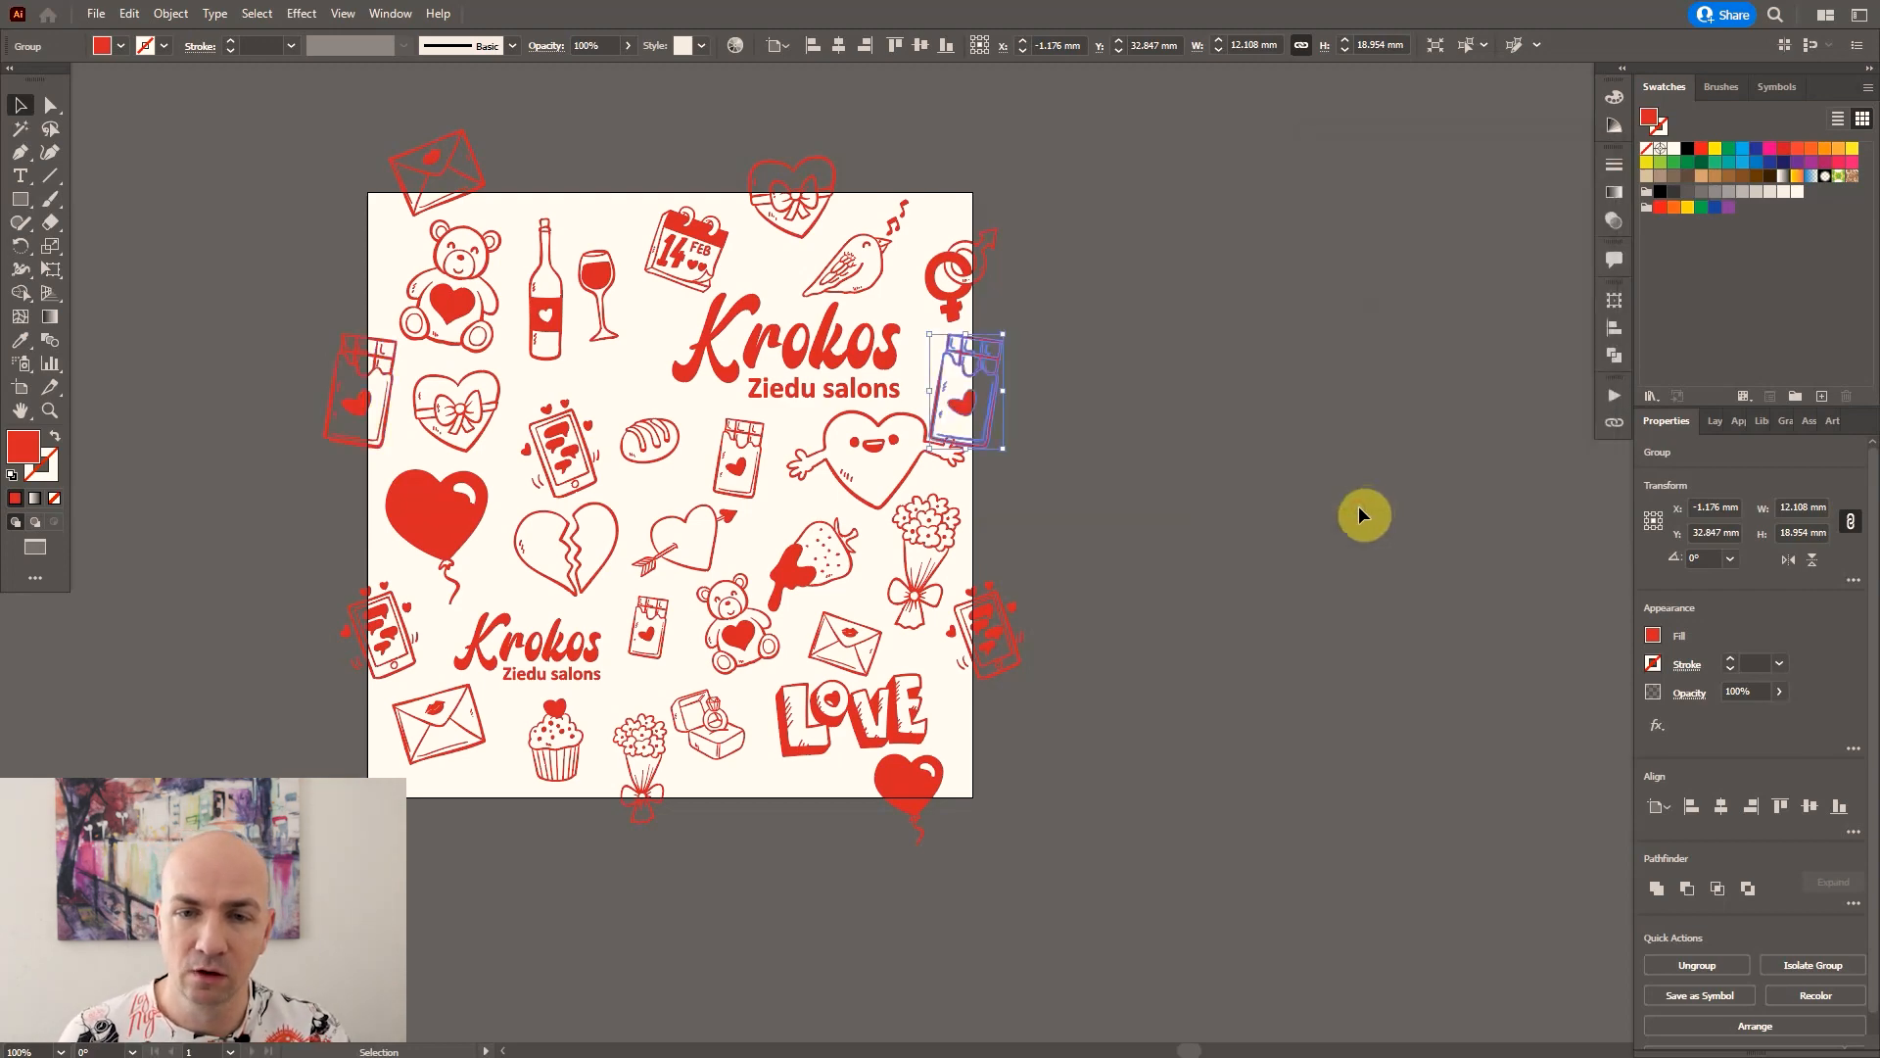
Shrink the smiling heart with arms and shift it slightly so it no longer touches the copied chocolate bar.
scroll(922, 463, "up", 3)
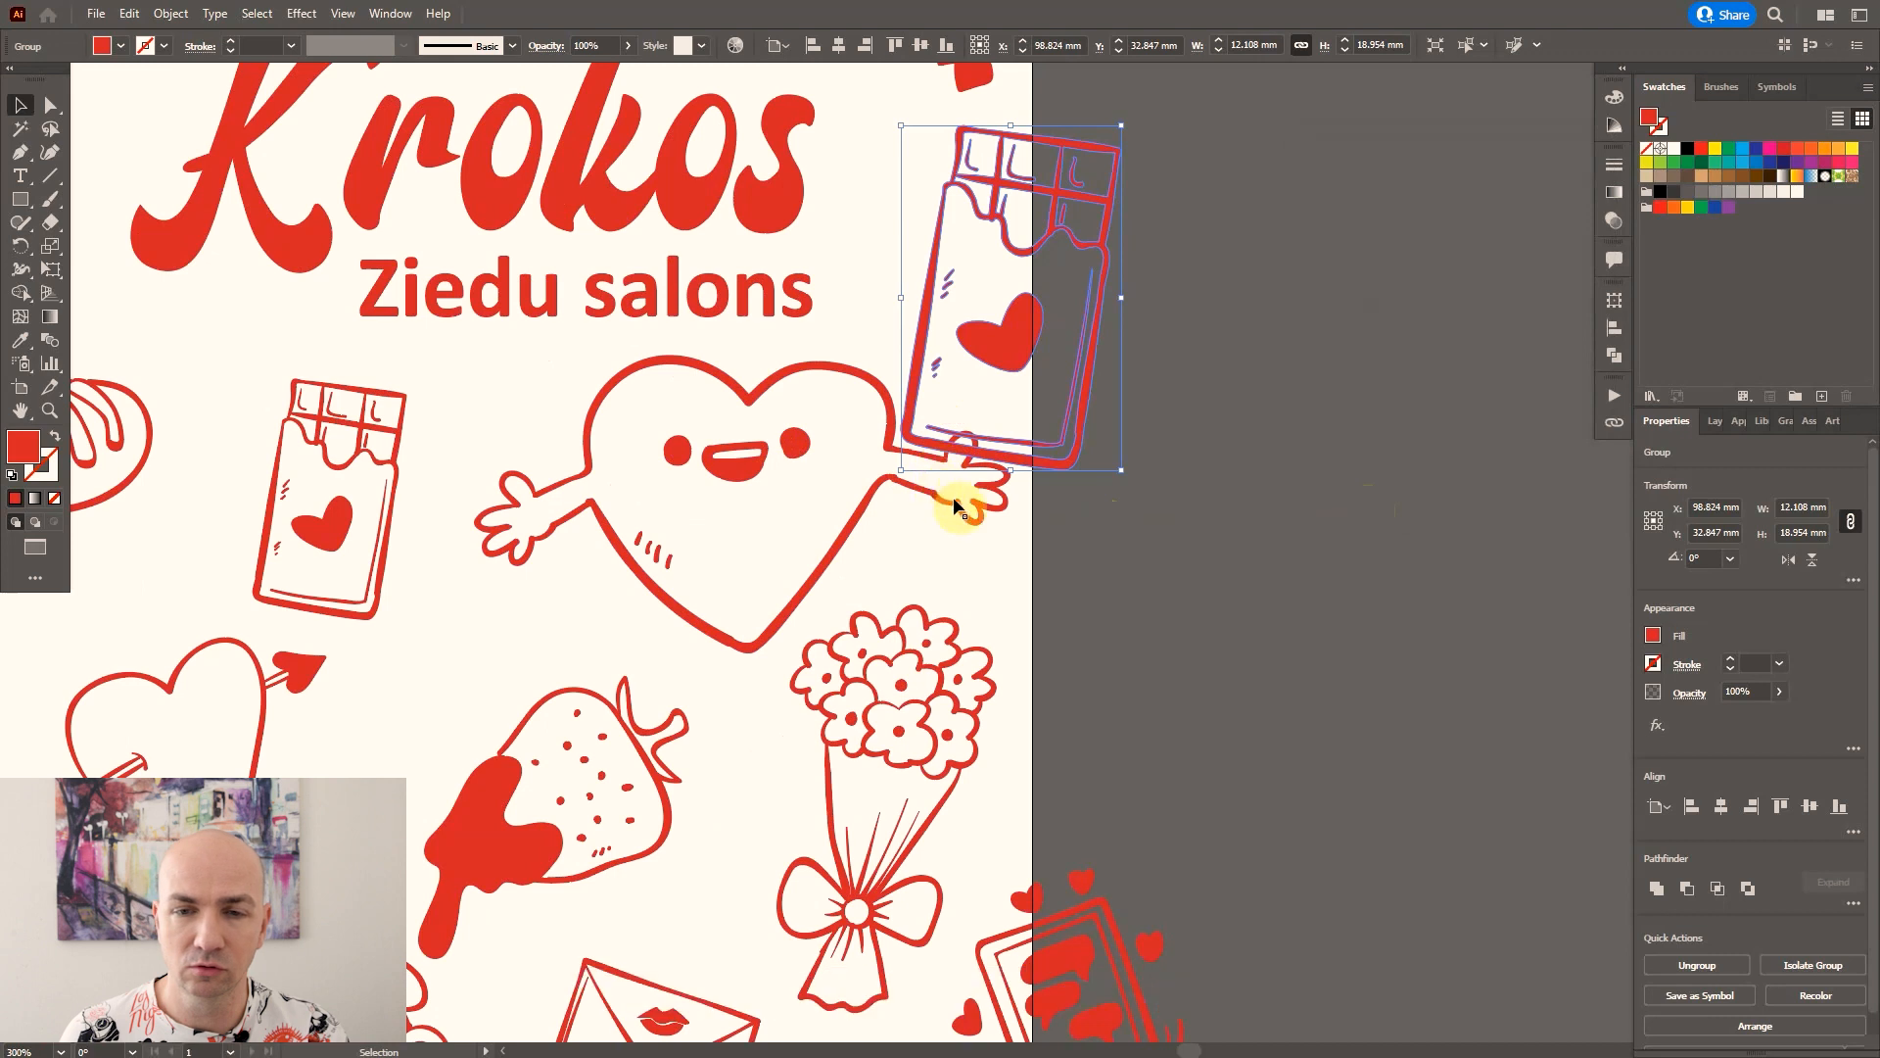
left_click(977, 505)
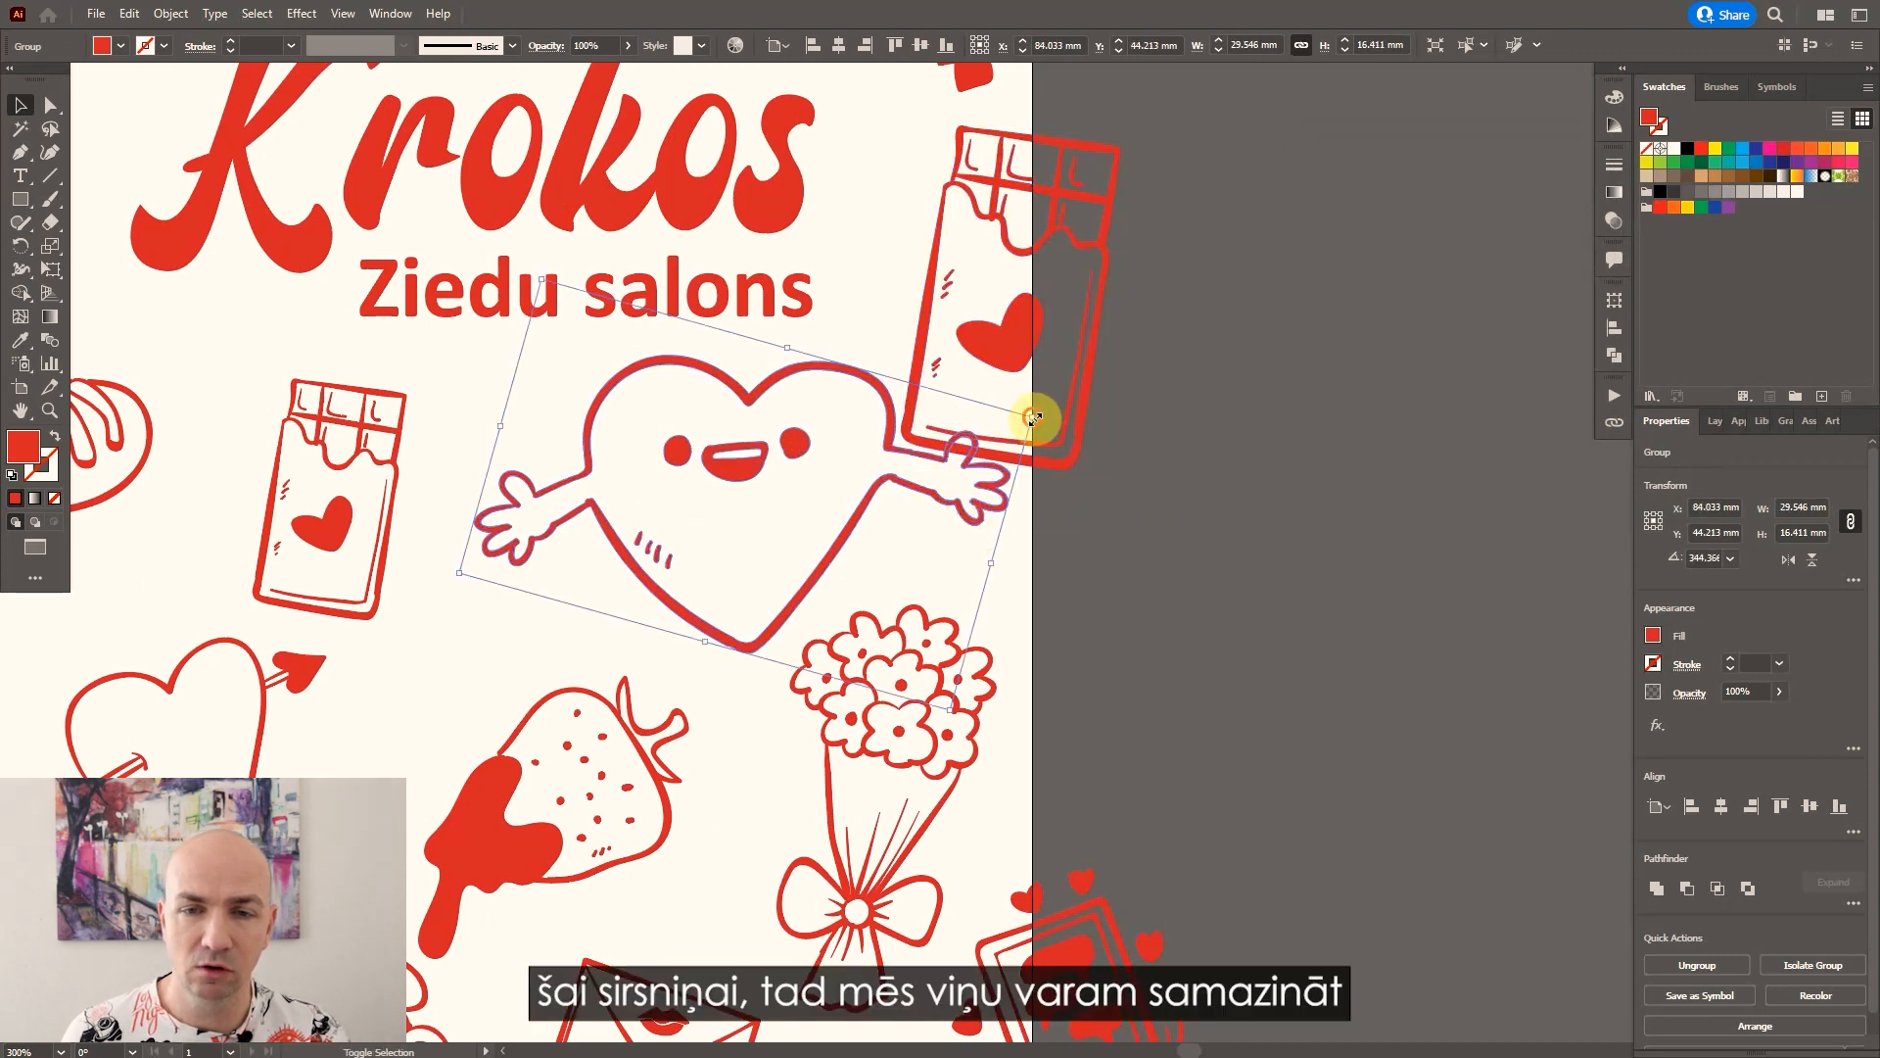
left_click_drag(1034, 419, 974, 446)
mouse_move(726, 480)
left_mouse_down()
mouse_move(709, 502)
mouse_move(752, 473)
left_mouse_up()
left_click(1141, 506)
scroll(955, 338, "down", 1)
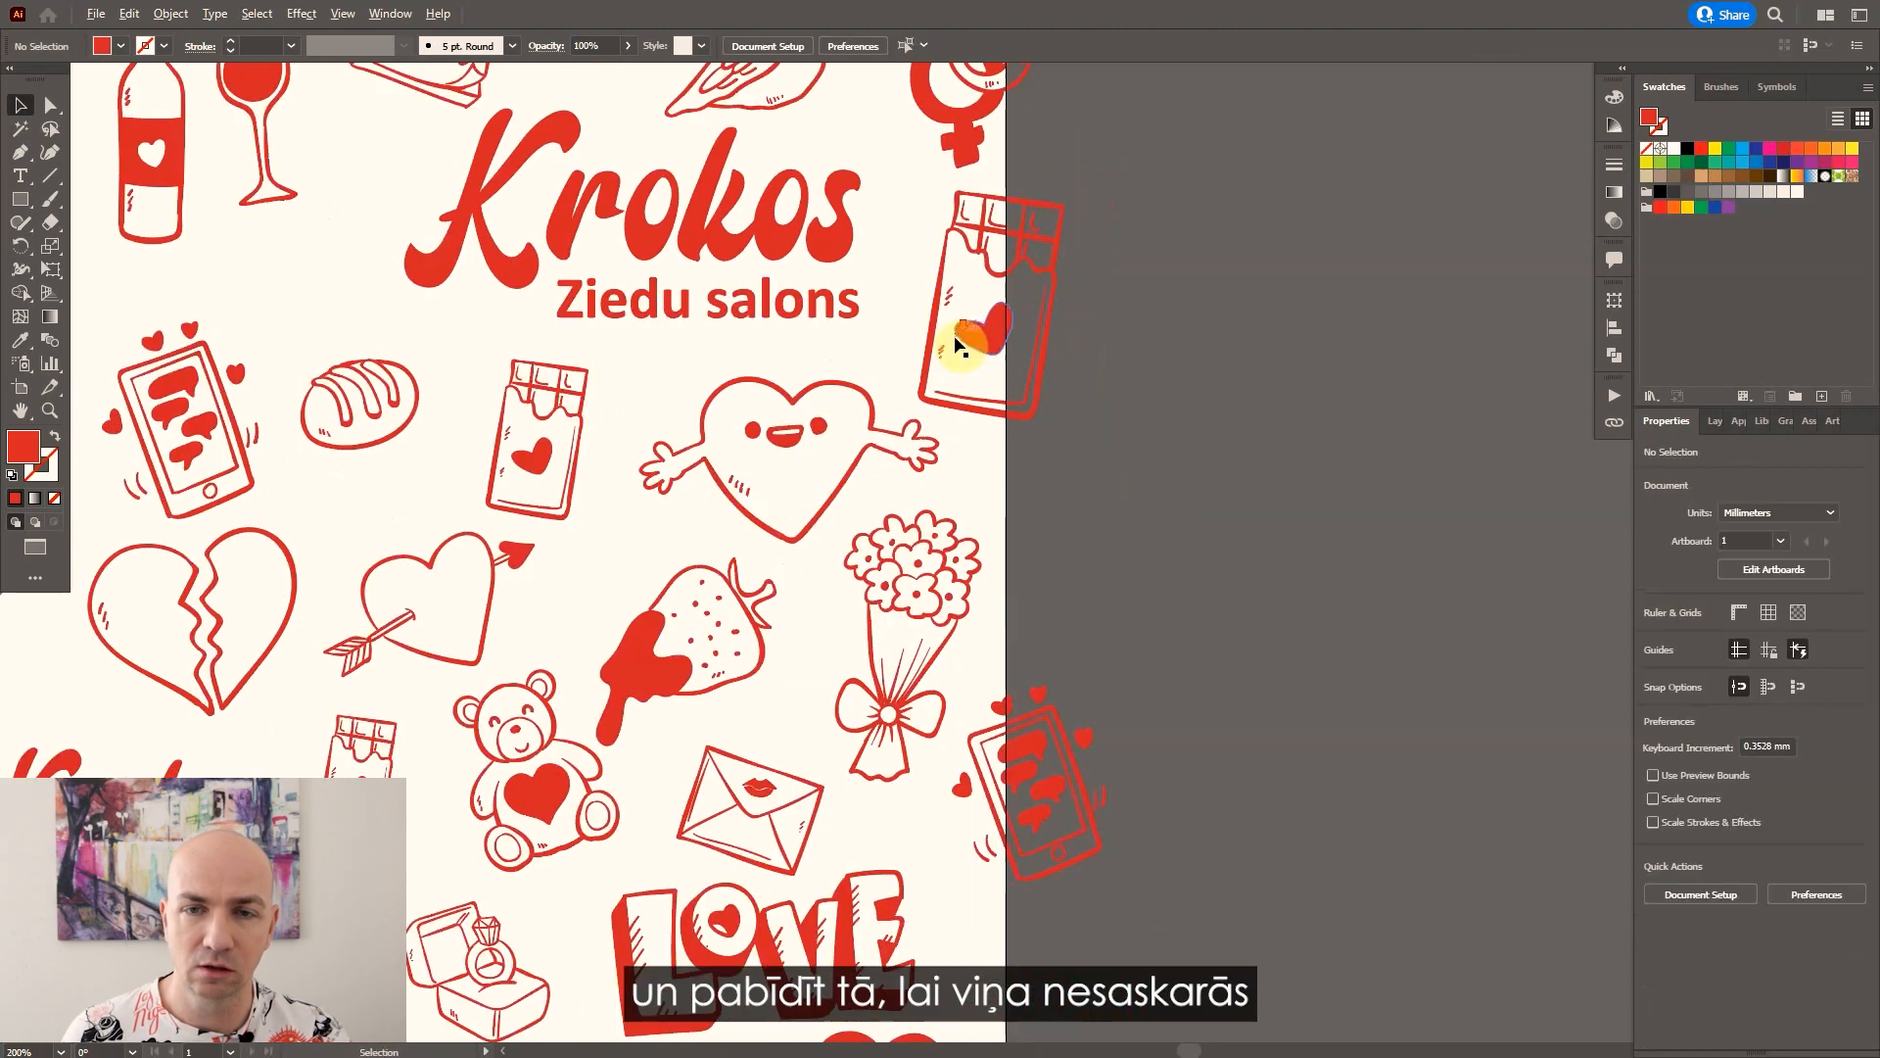
Copy the gender symbols crossing the artboard's right edge with a move of -100 mm horizontally and 0 mm vertically.
scroll(960, 342, "down", 3)
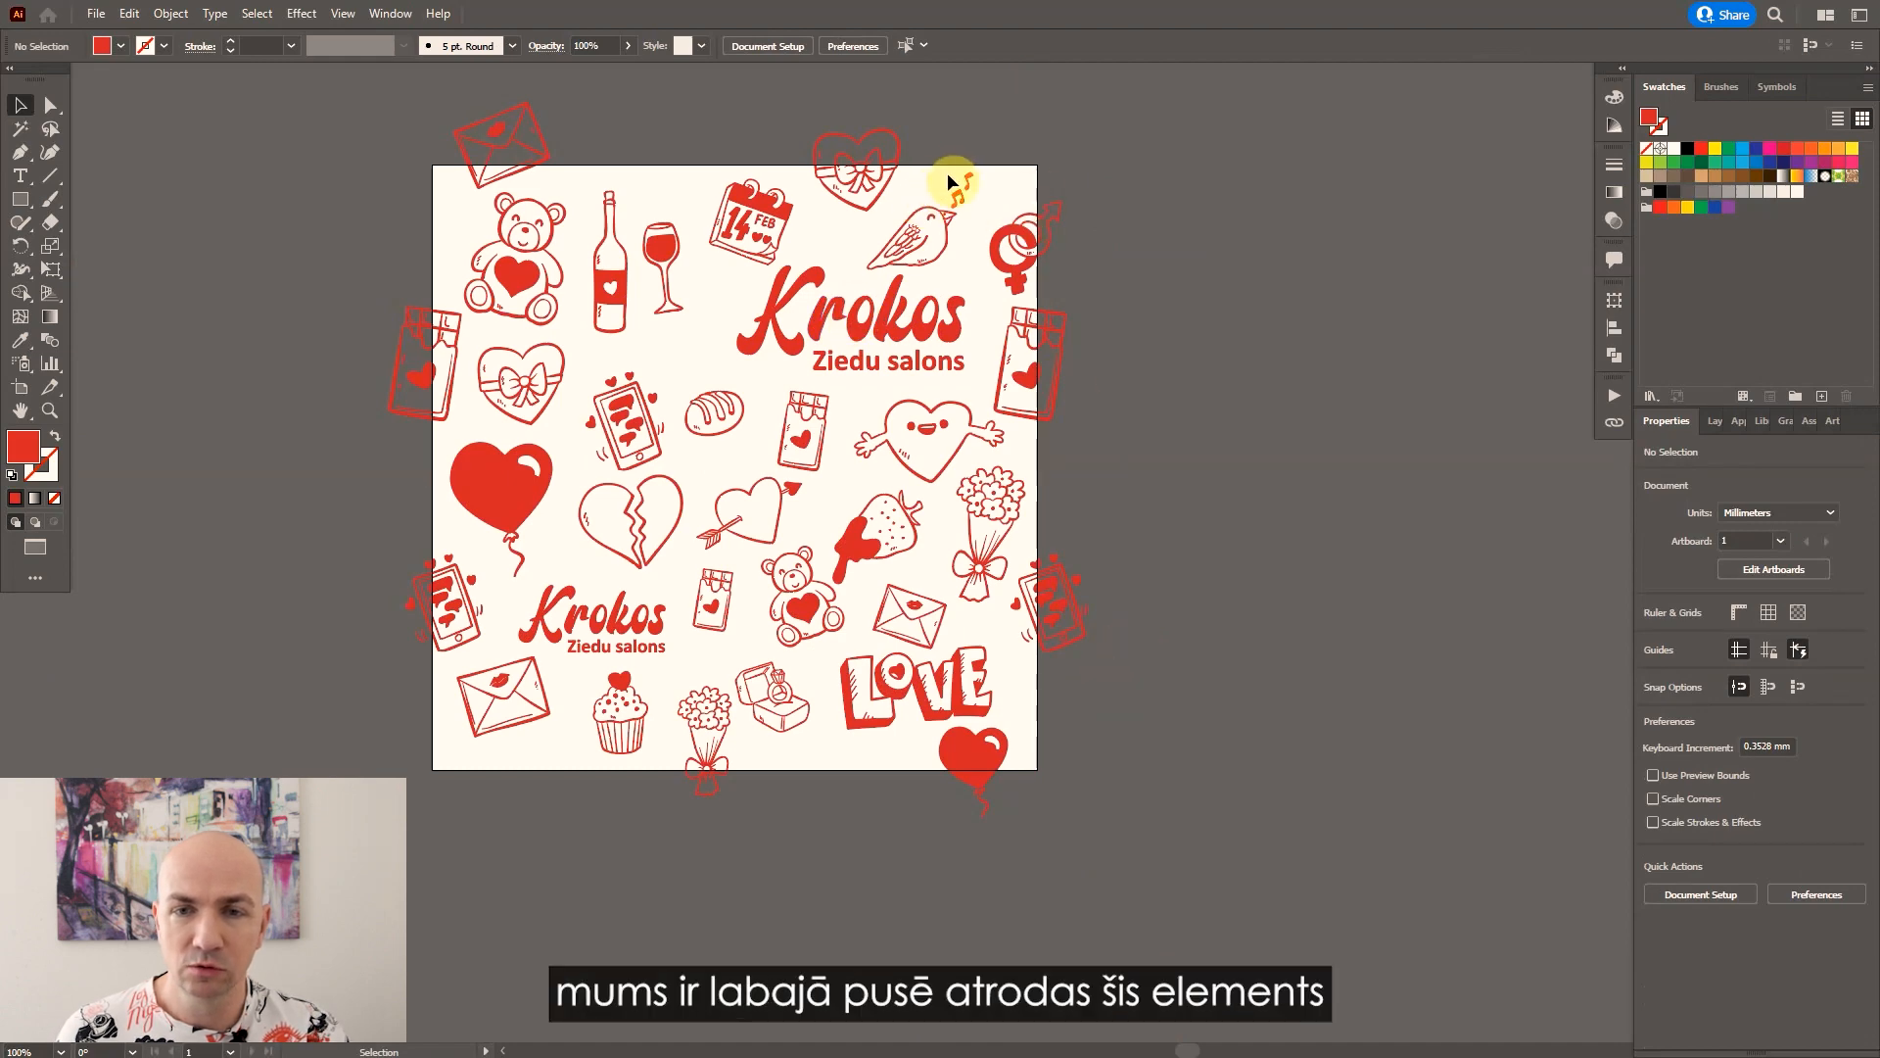
scroll(948, 182, "up", 1)
left_click(1069, 284)
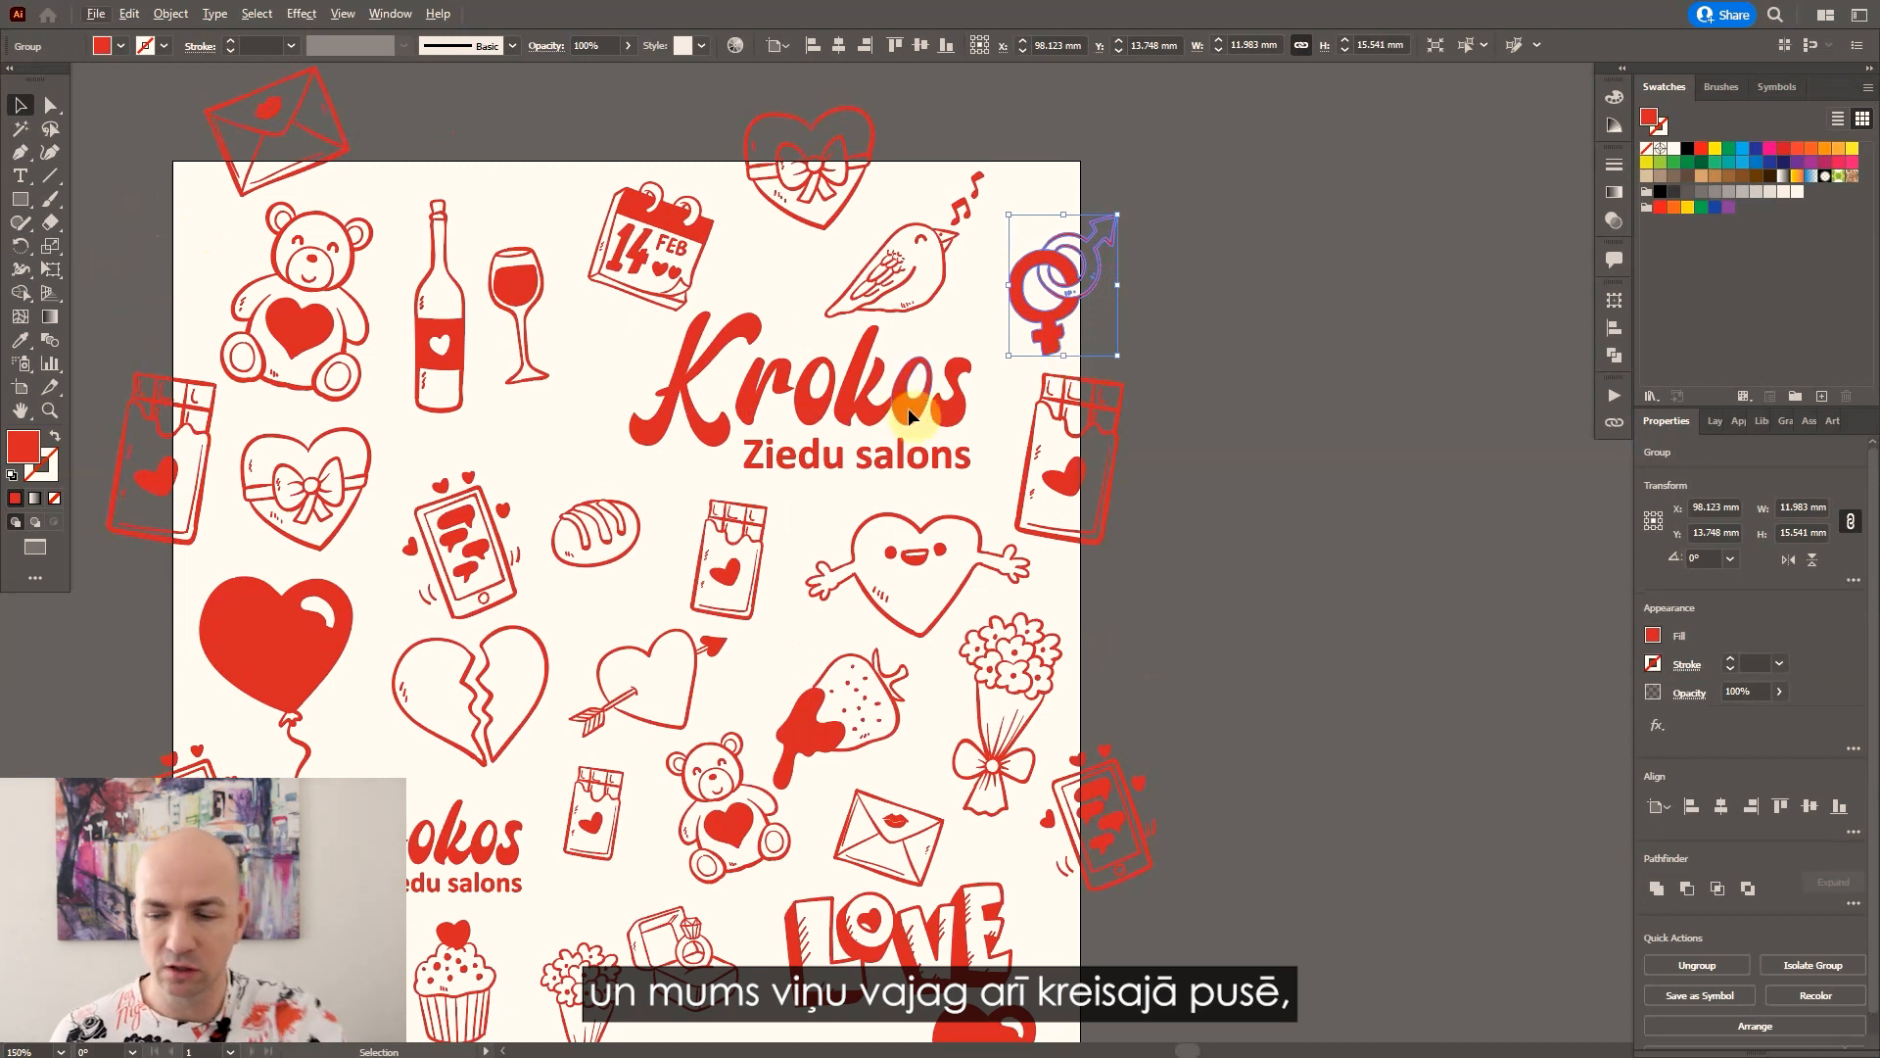
key("Return")
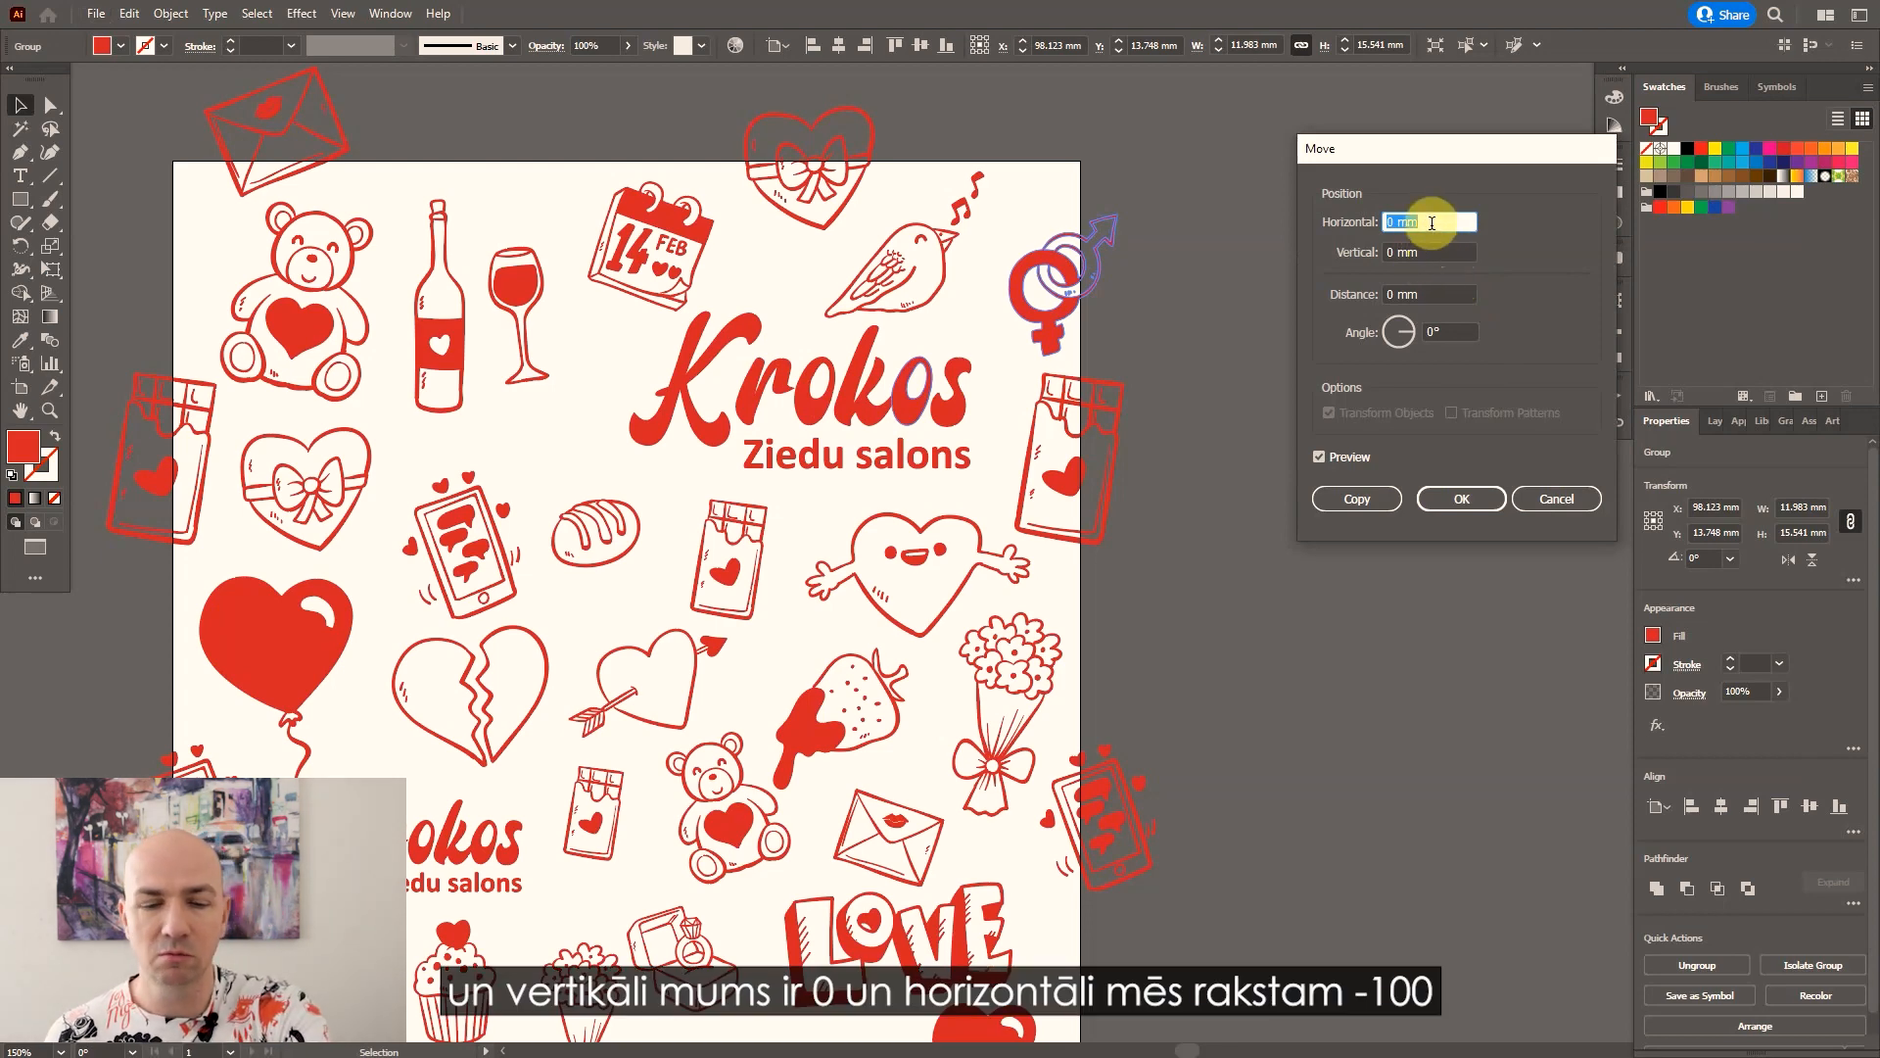
type("-1")
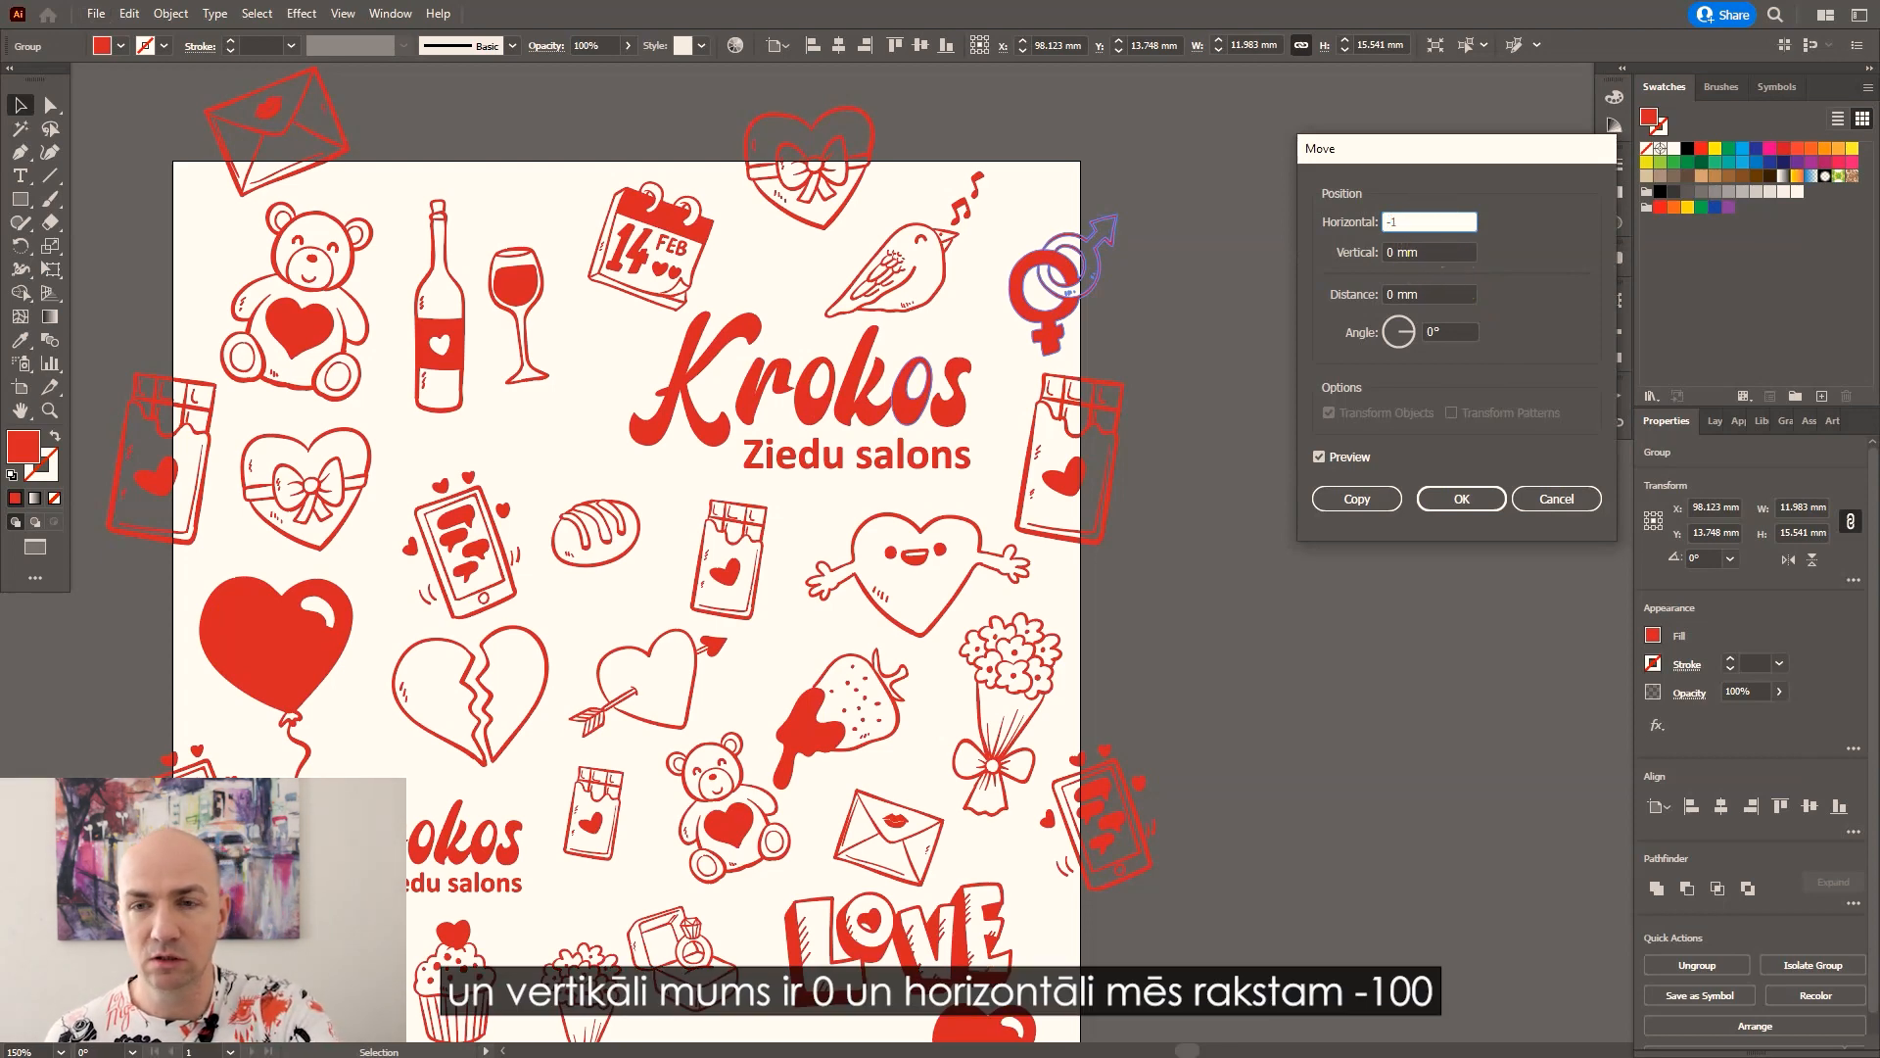
type("00")
left_click(1352, 503)
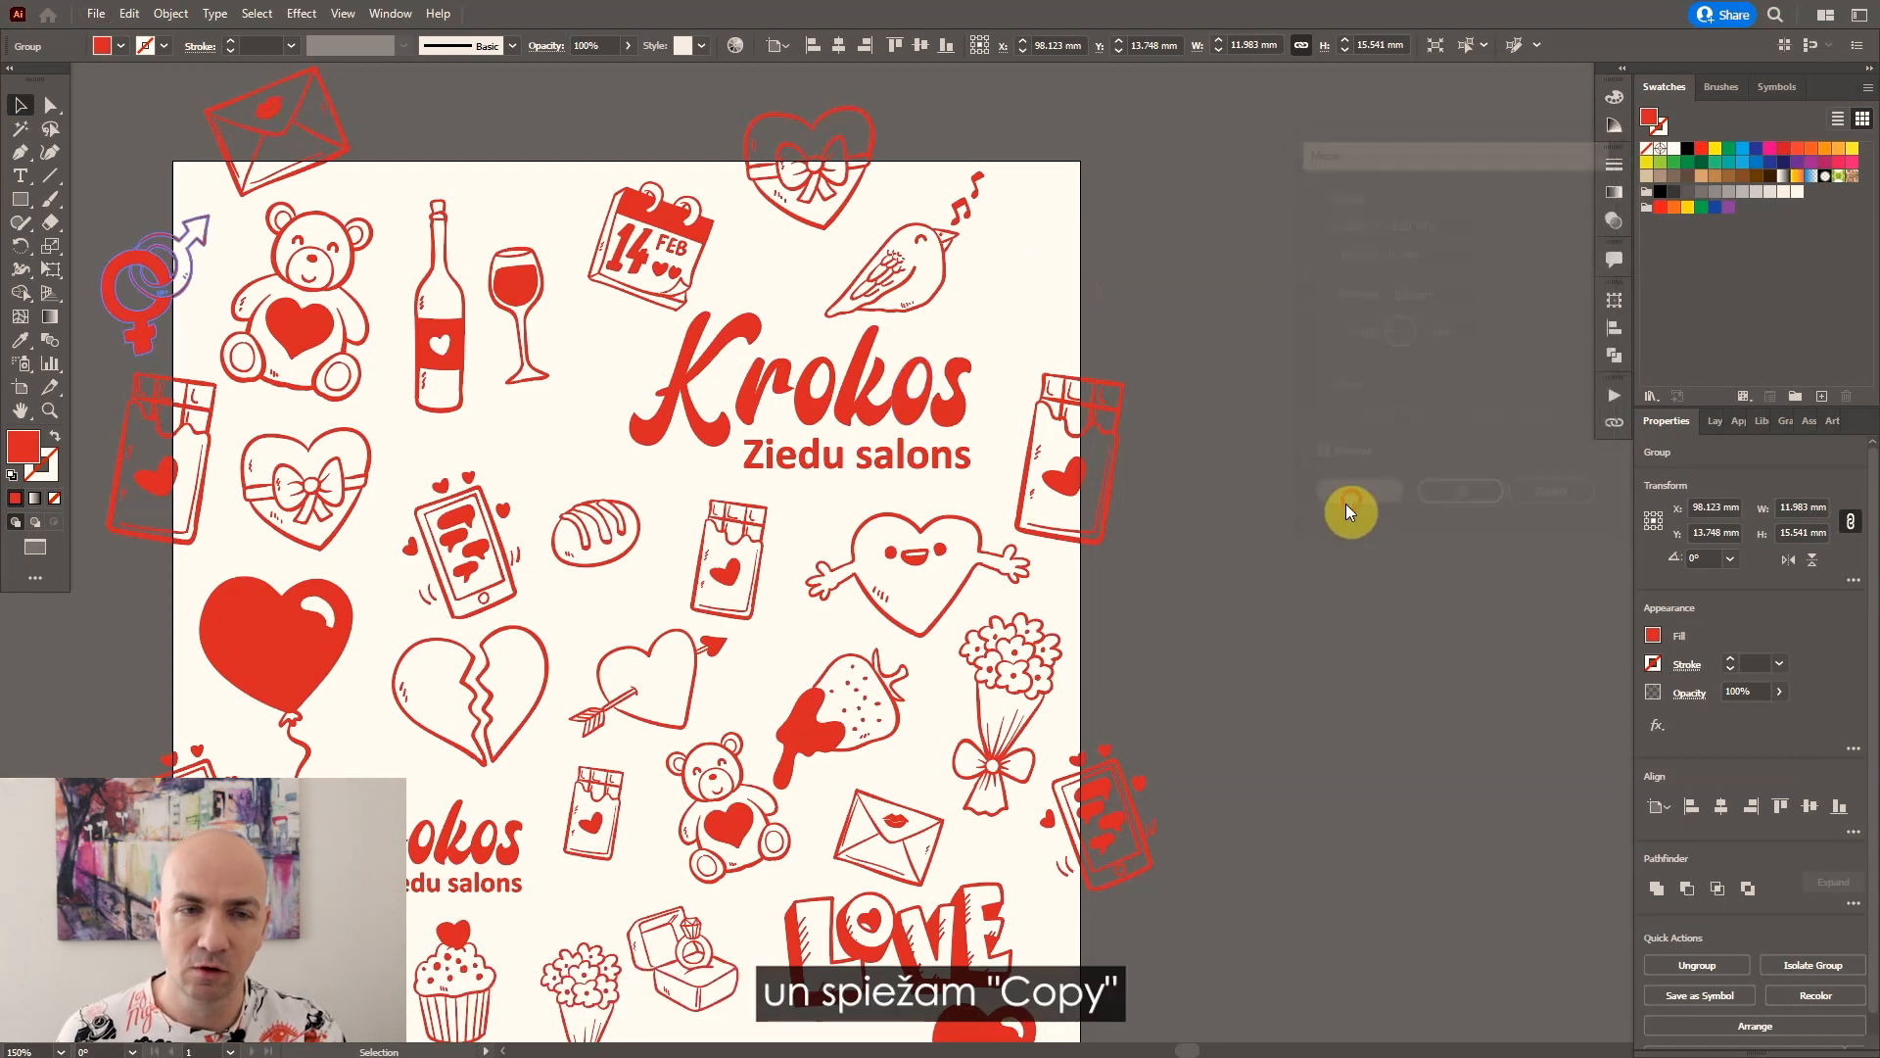
scroll(1336, 471, "down", 2)
scroll(845, 411, "up", 2)
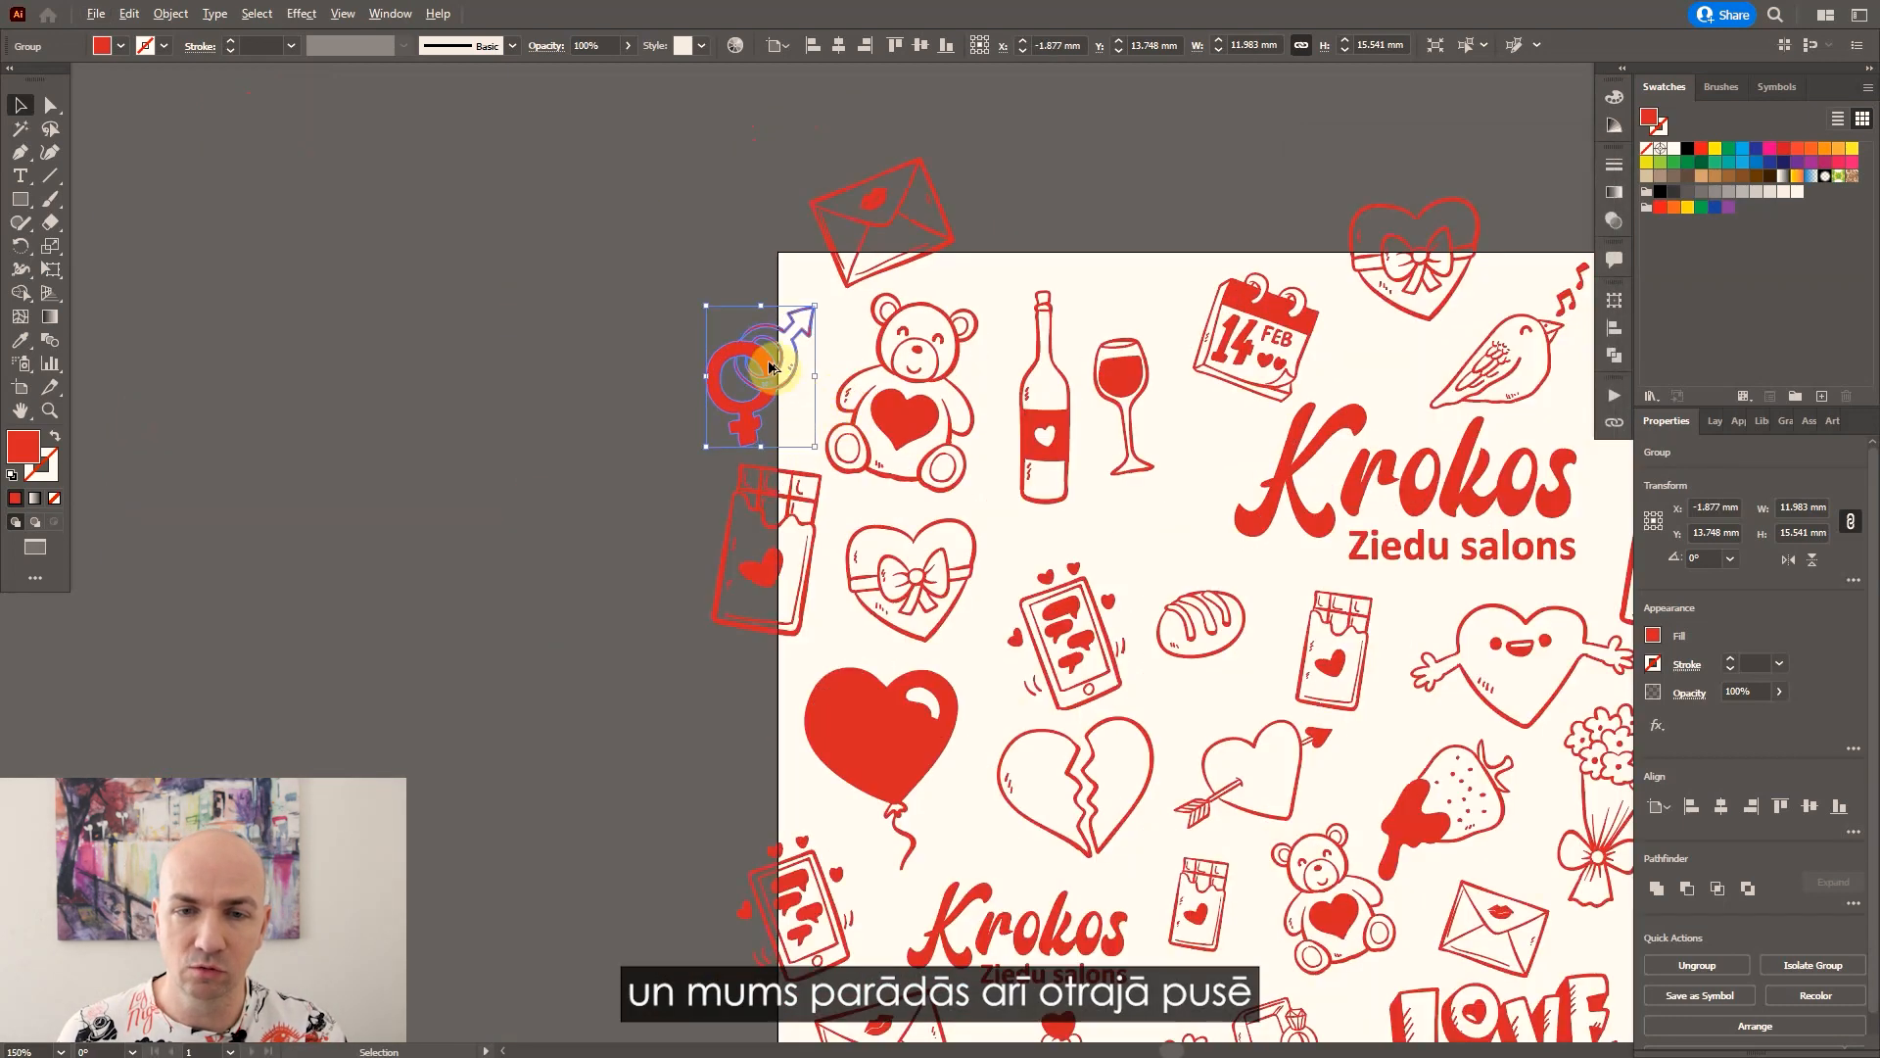
Copy the small bouquet and heart balloon crossing the artboard's bottom edge together with a move of 0 mm horizontally and -100 mm vertically.
scroll(770, 372, "up", 1)
scroll(760, 304, "down", 2)
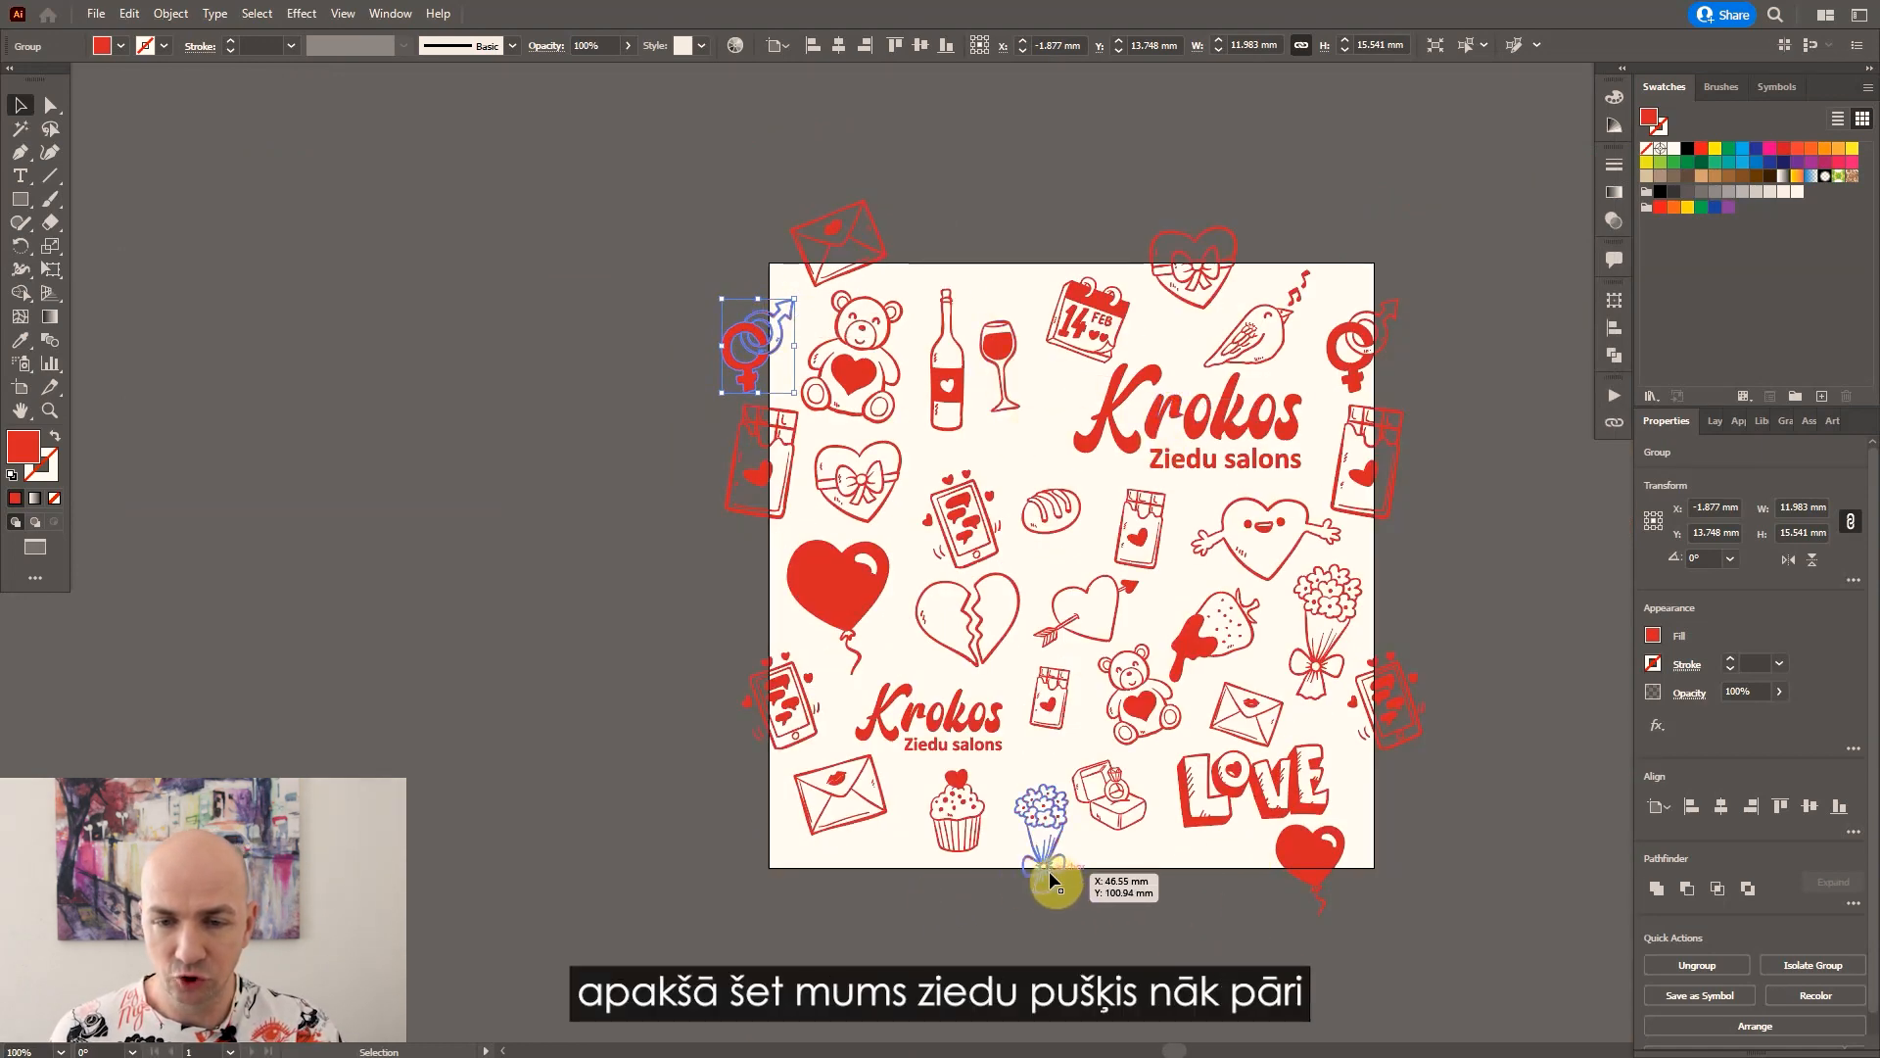
scroll(1053, 872, "up", 1)
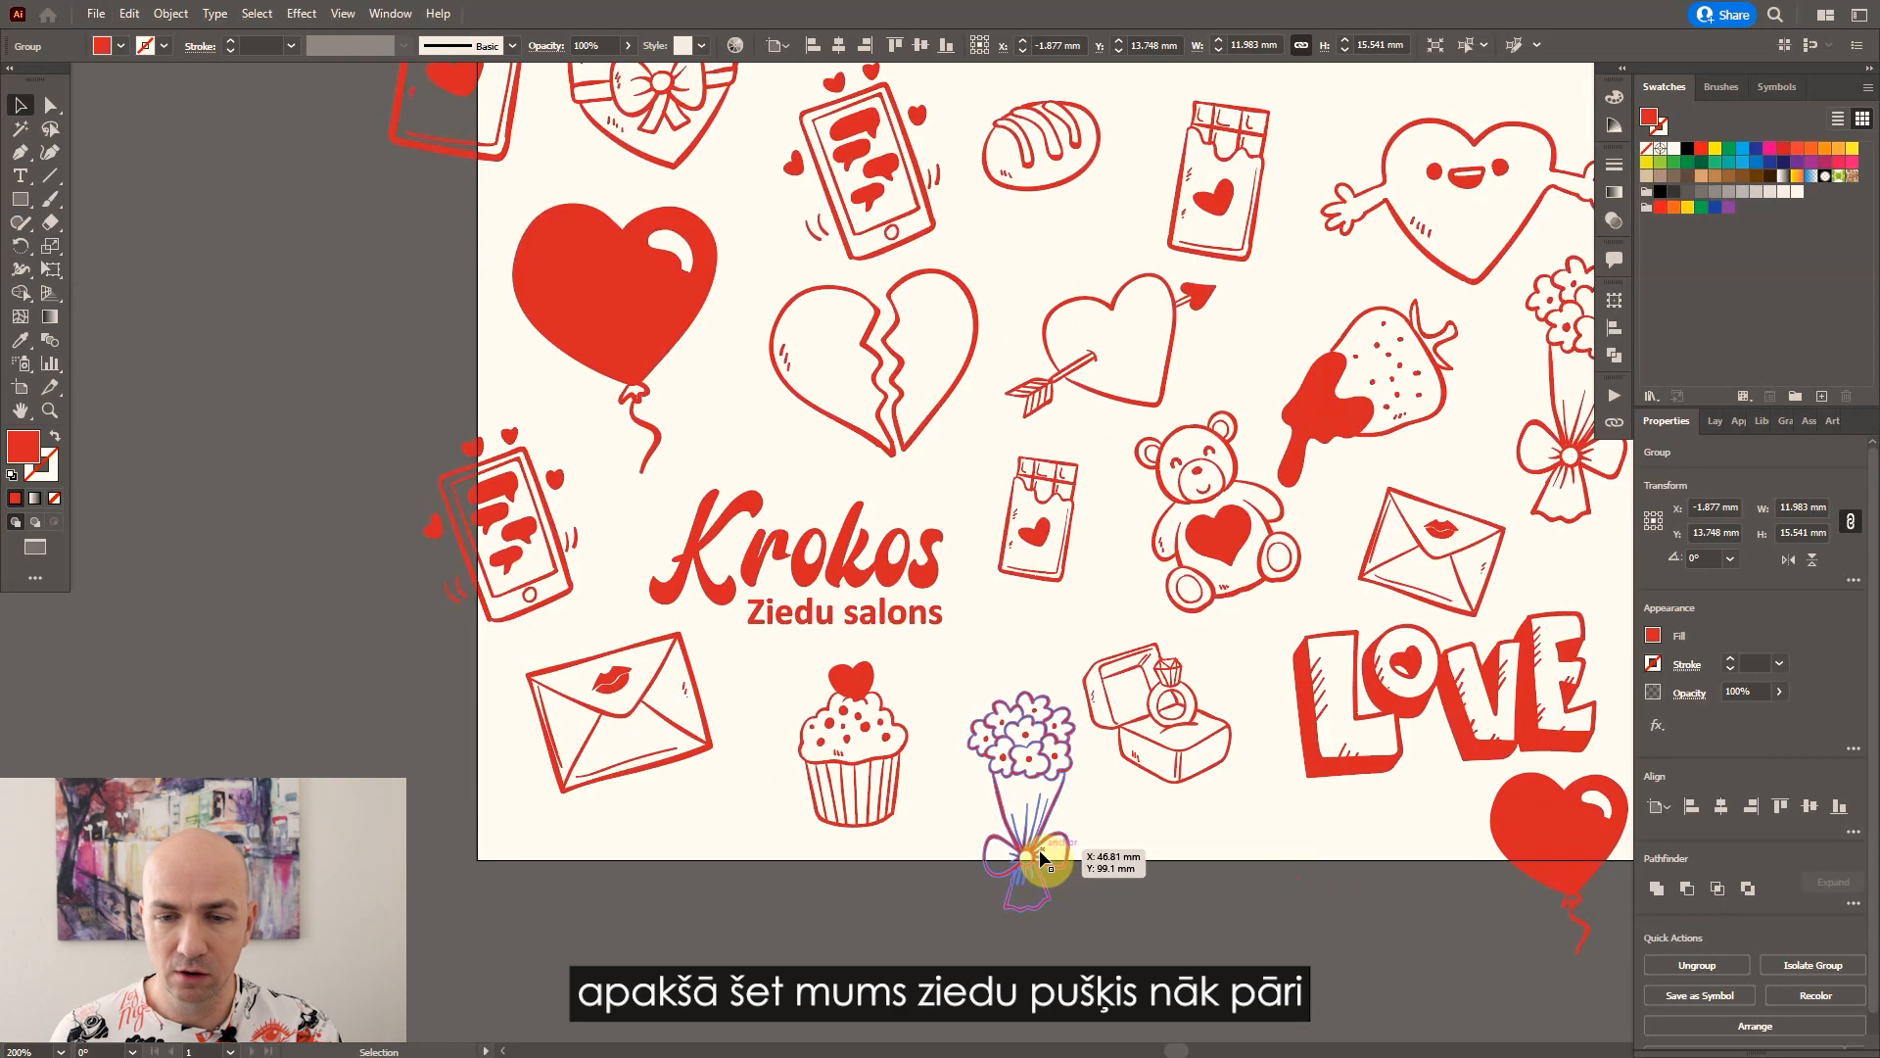
left_click(1033, 851)
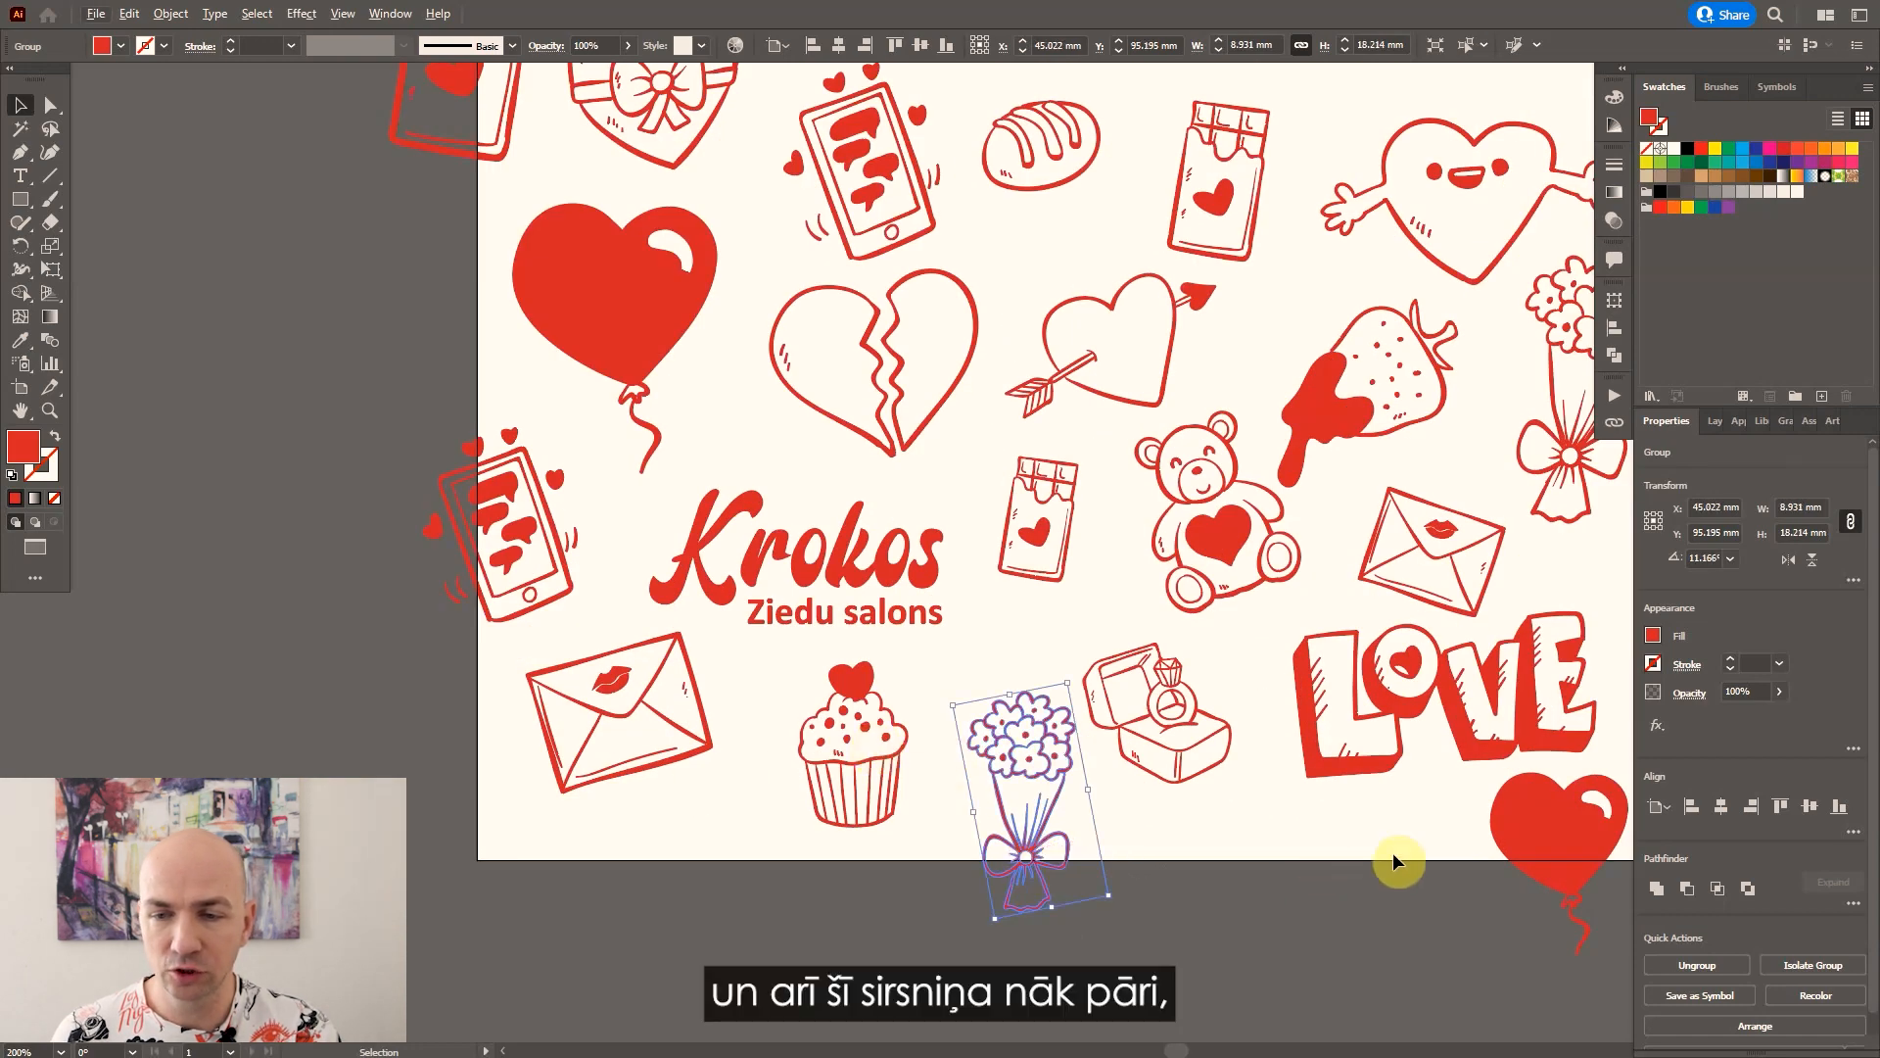
scroll(1393, 856, "down", 1)
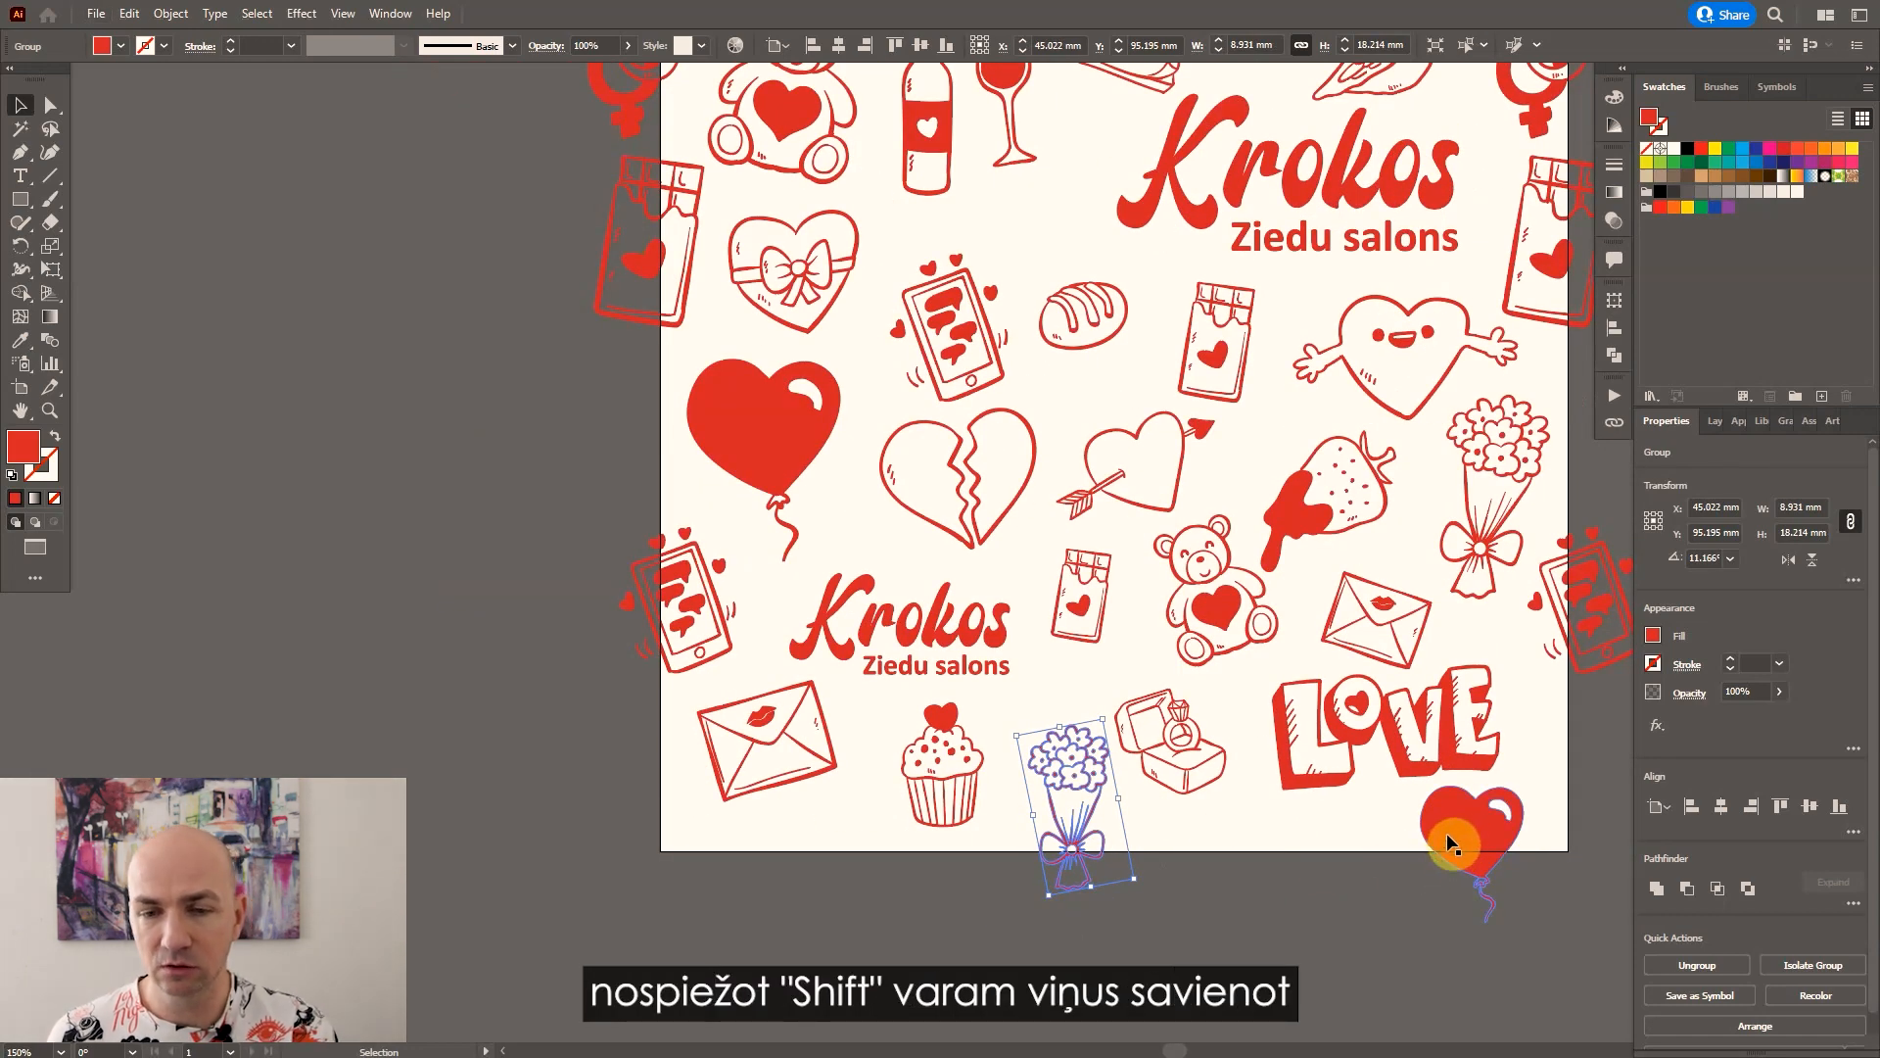
left_click(1447, 832, "shift")
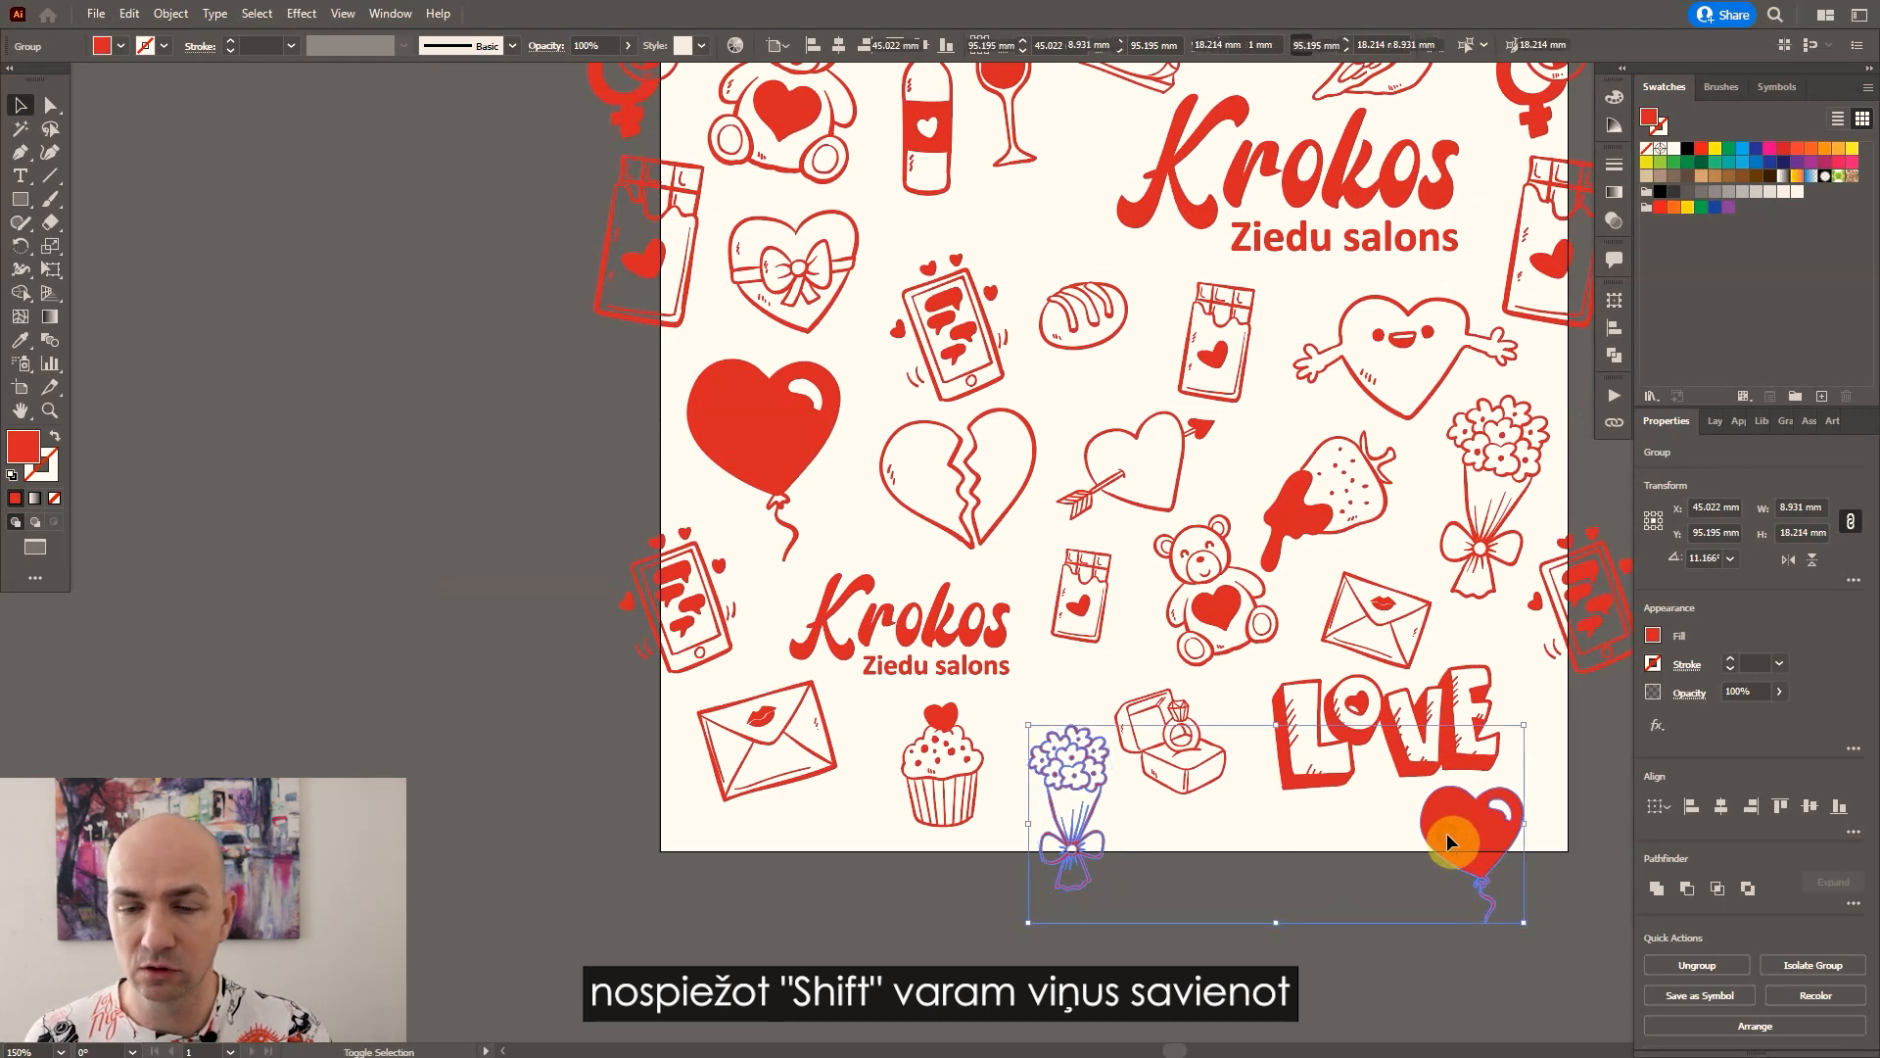
key("Return")
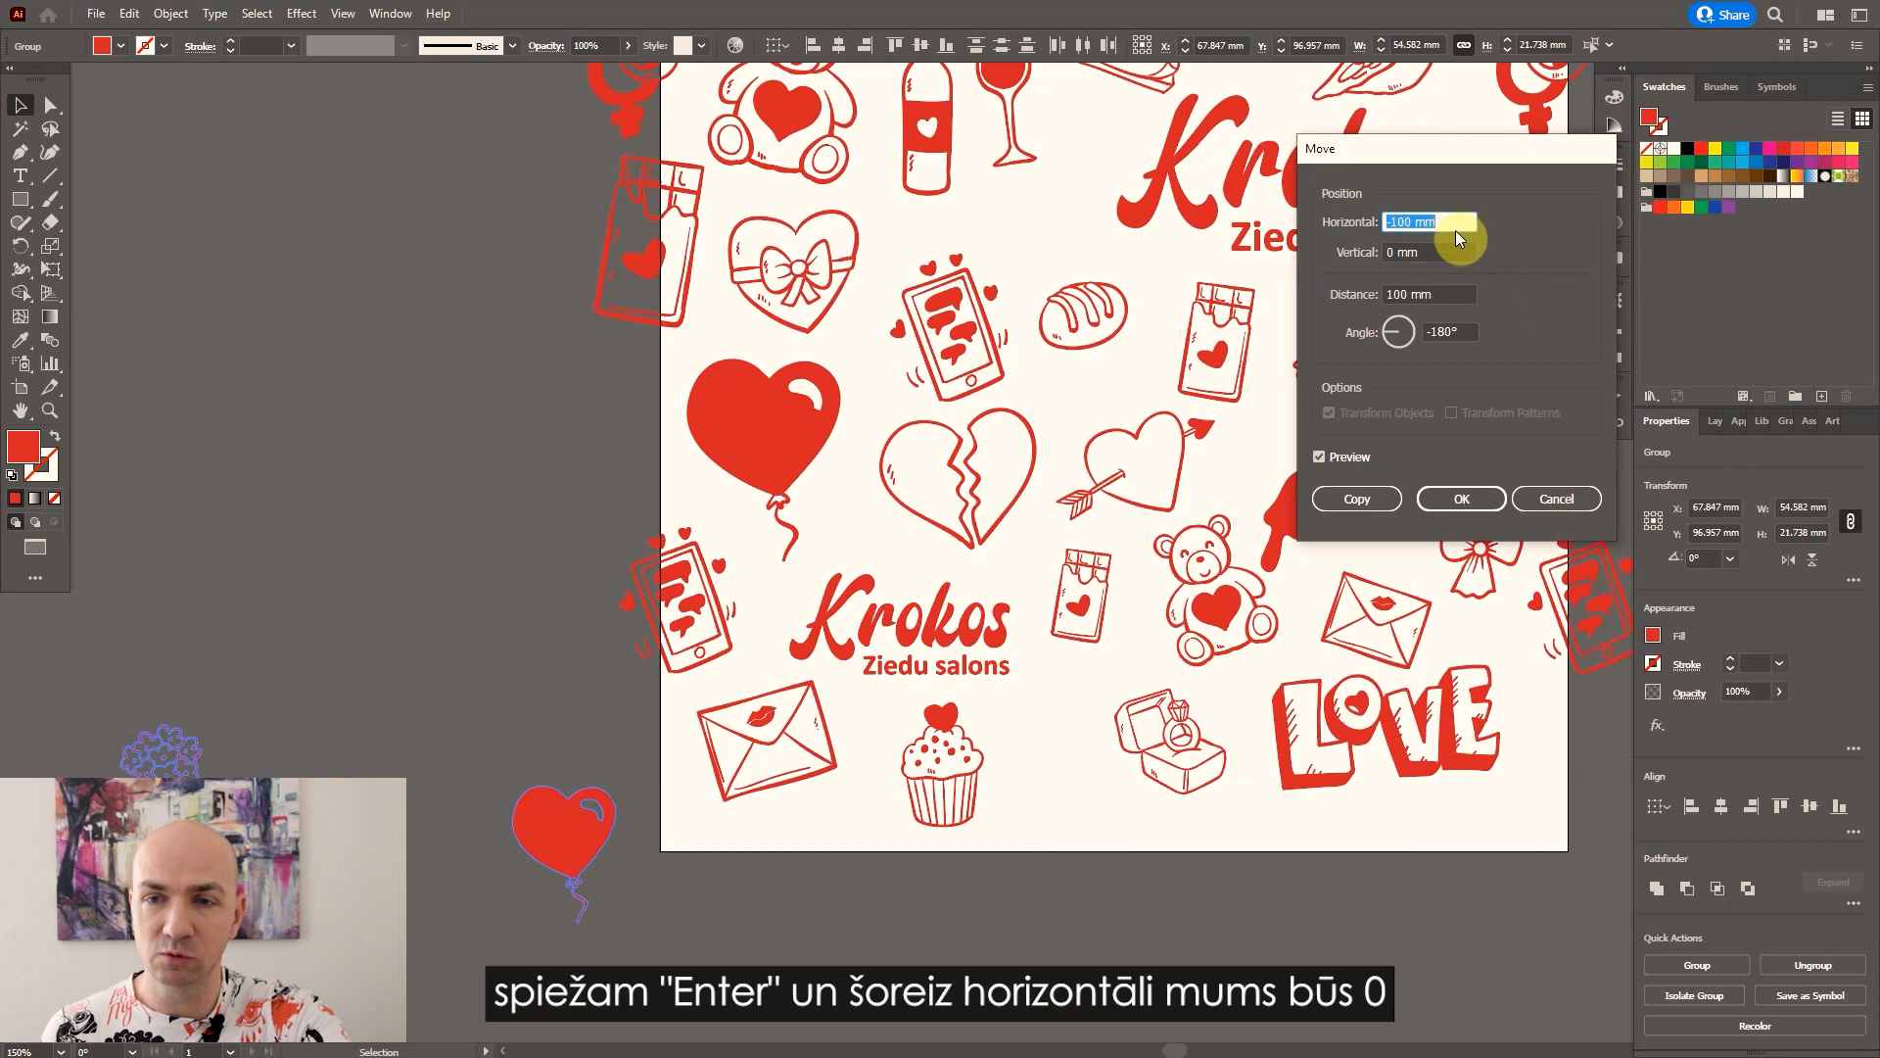
type("0")
key("Tab")
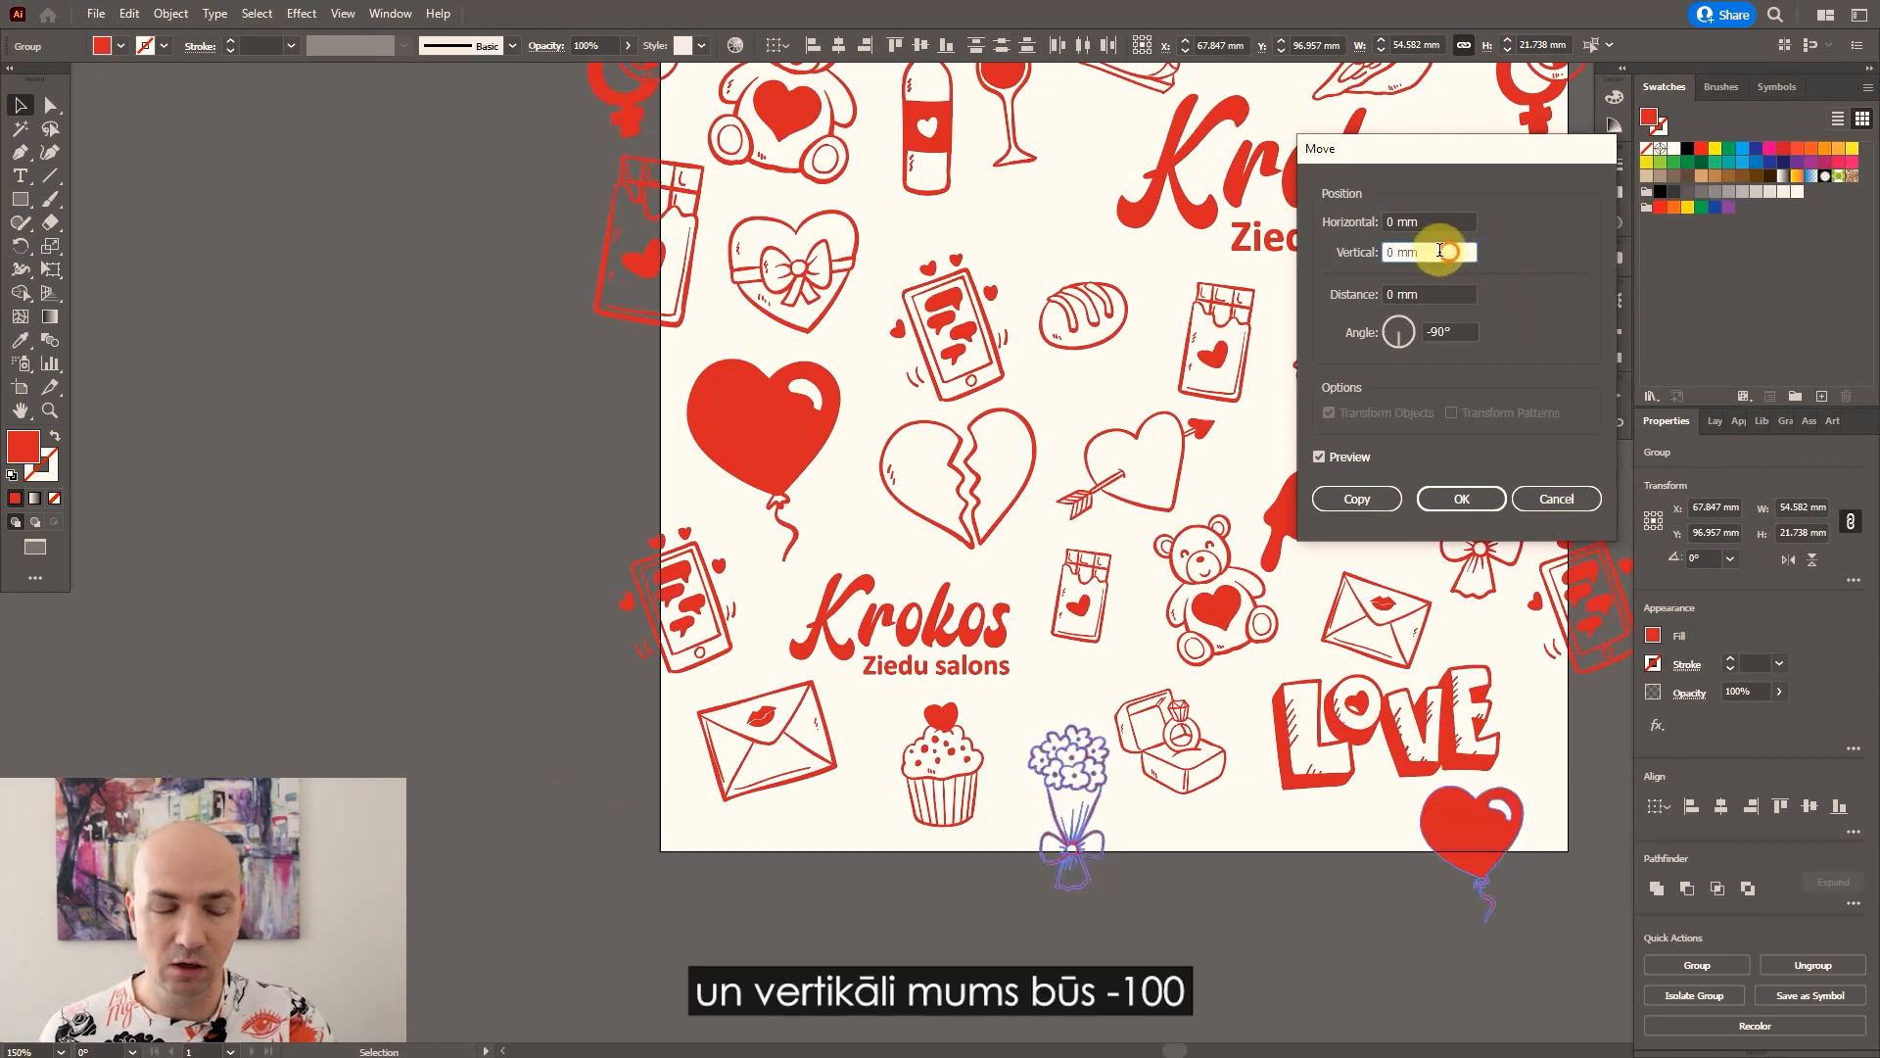
double_click(1440, 250)
type("-1")
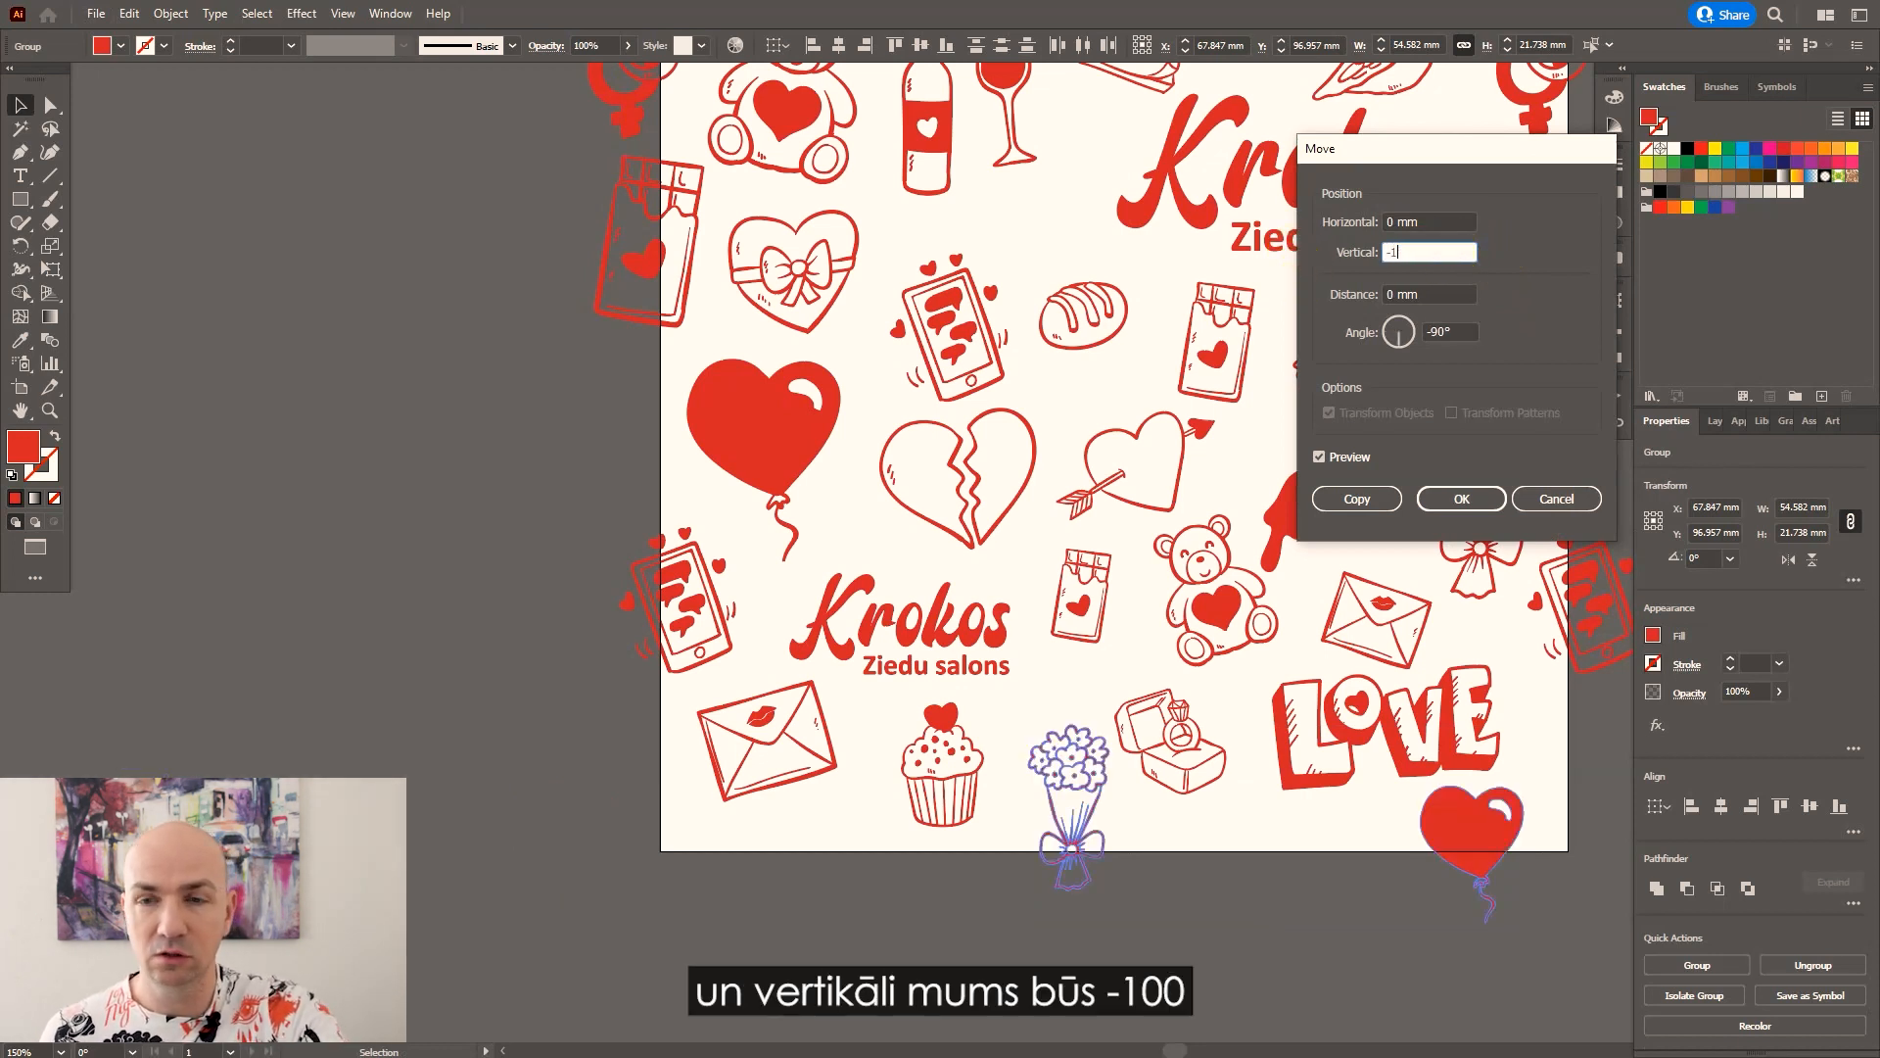
type("00")
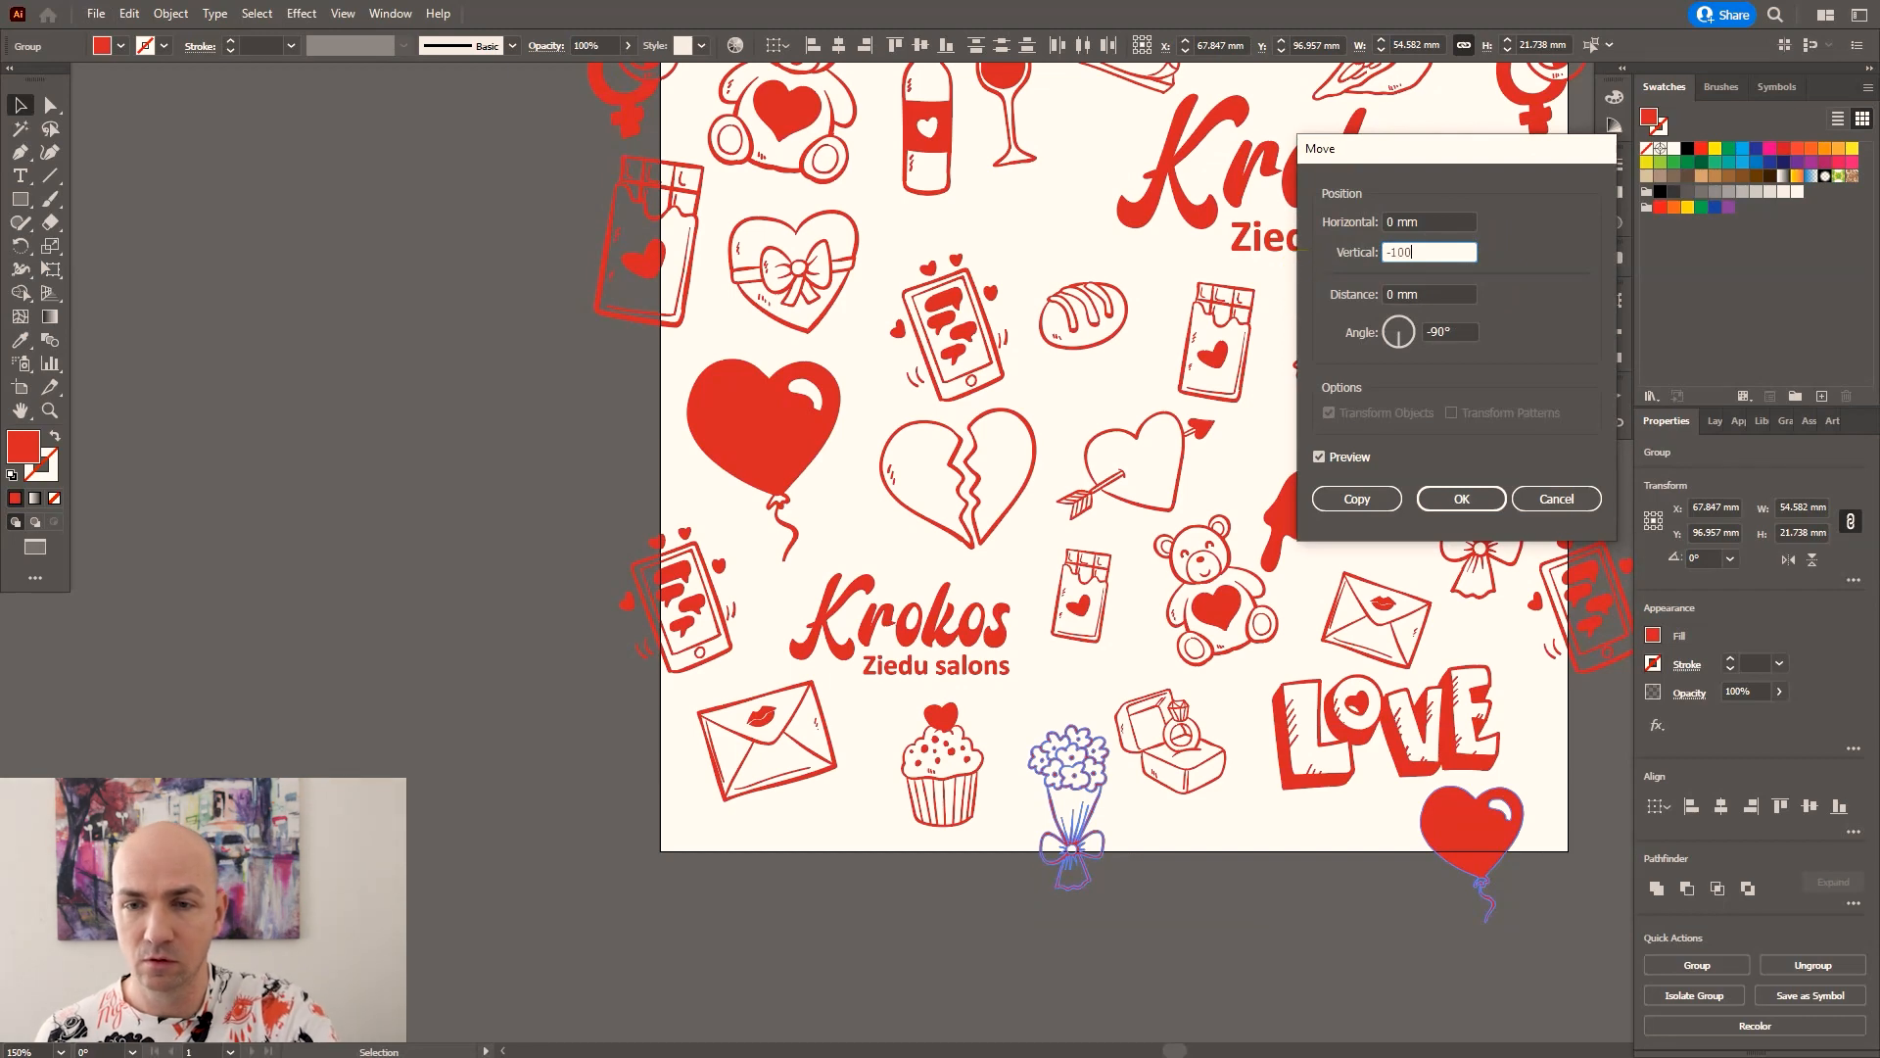
left_click(1351, 502)
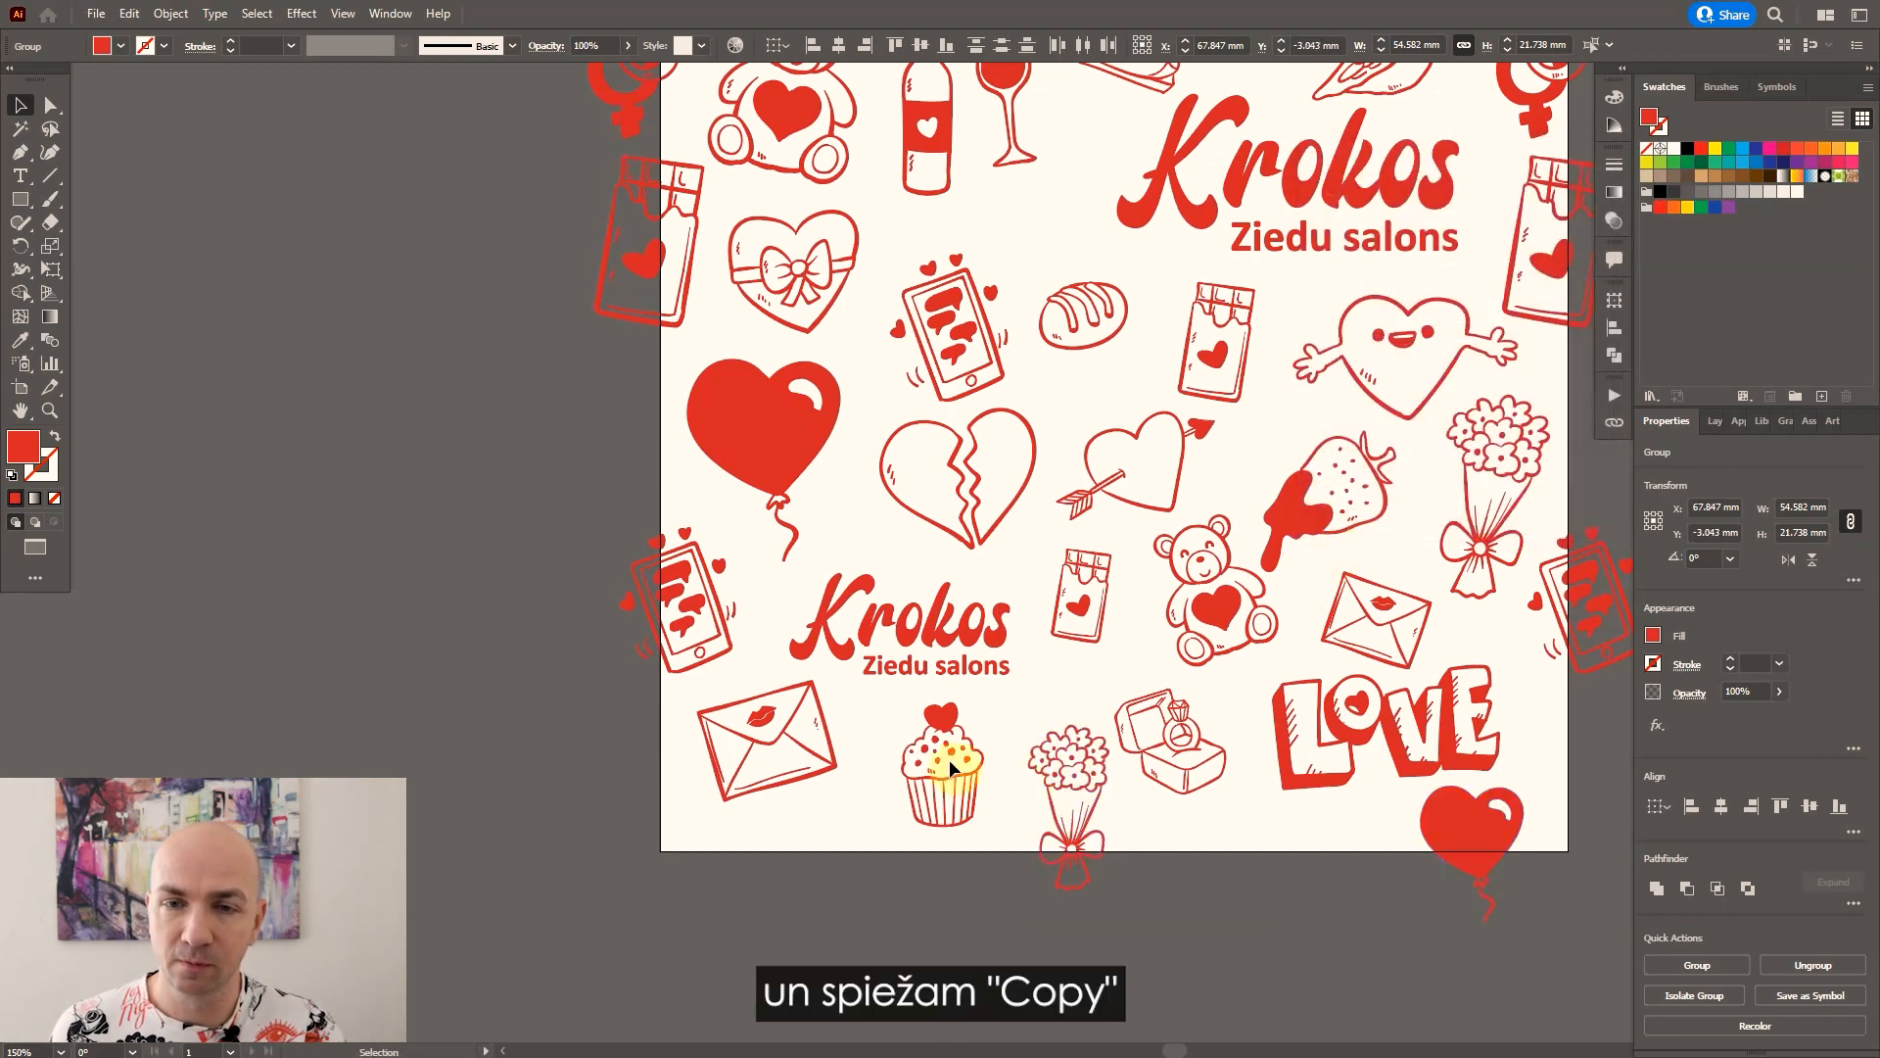
Shift the singing bird about 4 mm to the left so its music notes clear the copied heart balloon.
scroll(935, 755, "down", 2)
scroll(1082, 355, "up", 2)
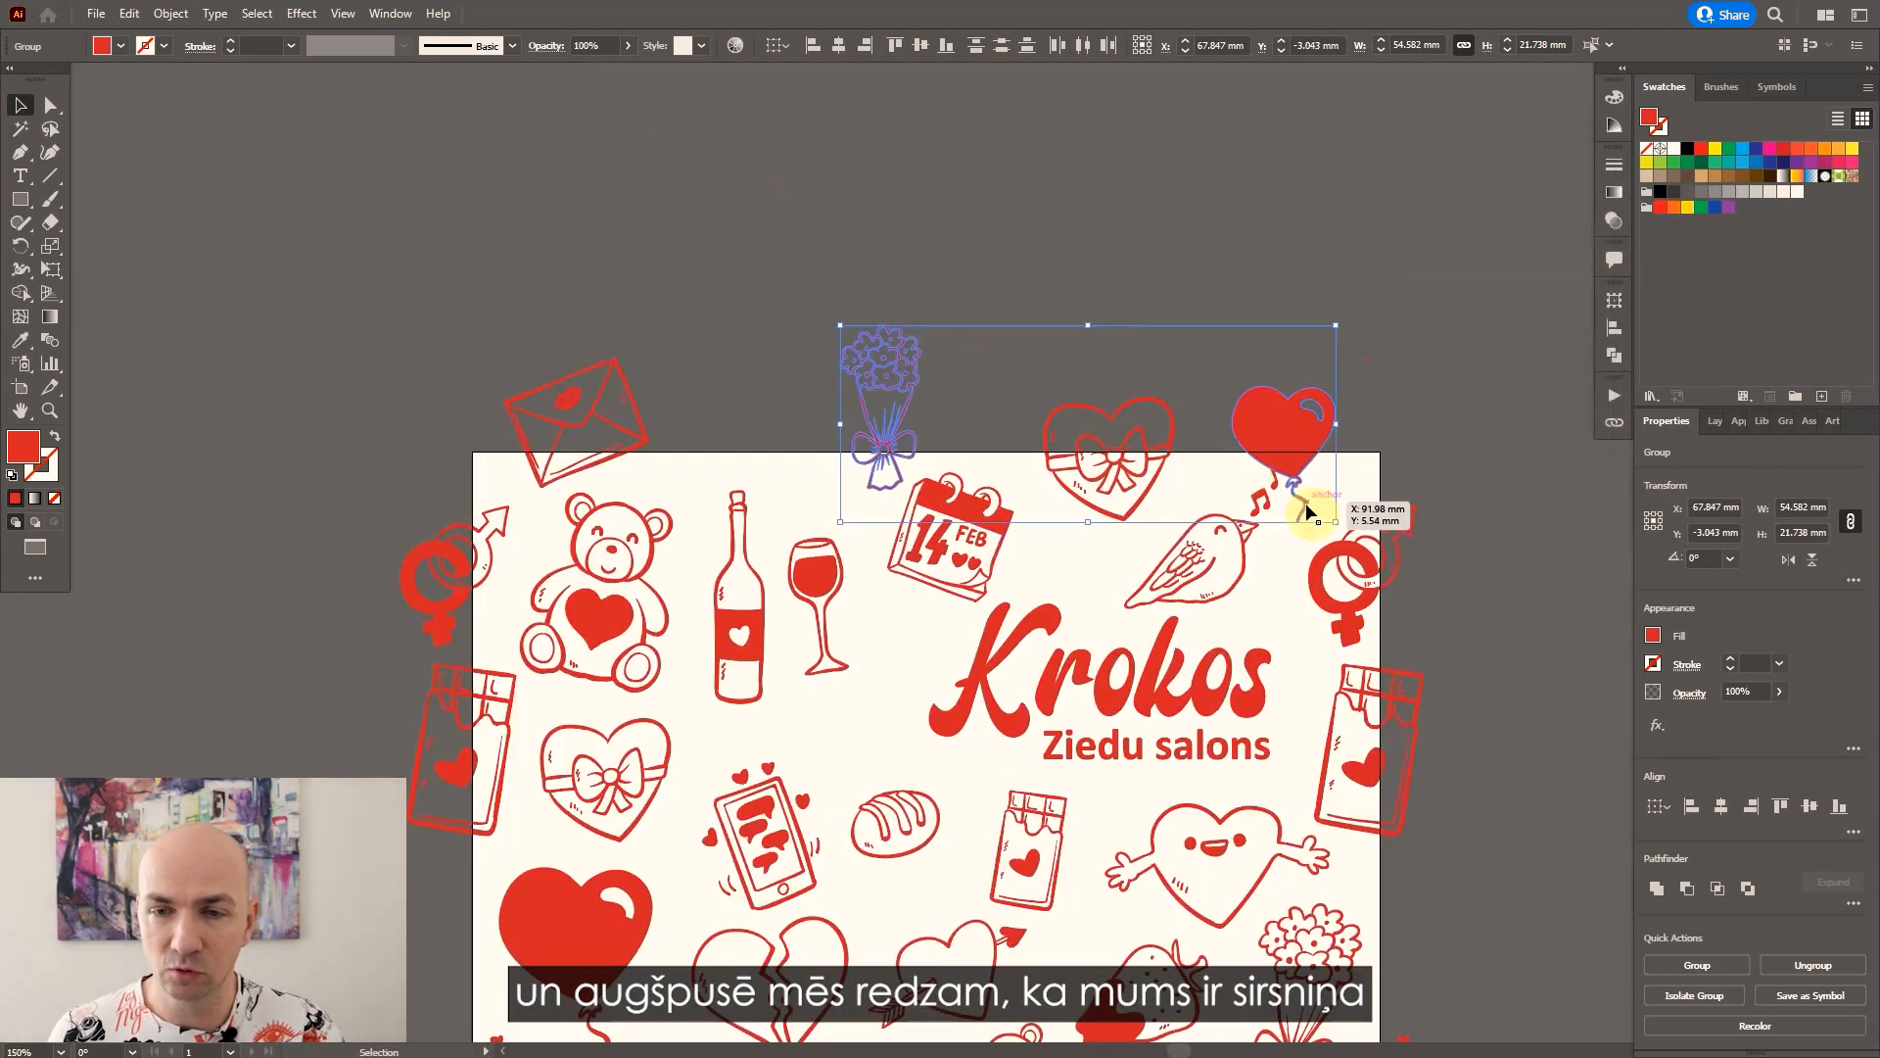
scroll(1251, 527, "up", 2)
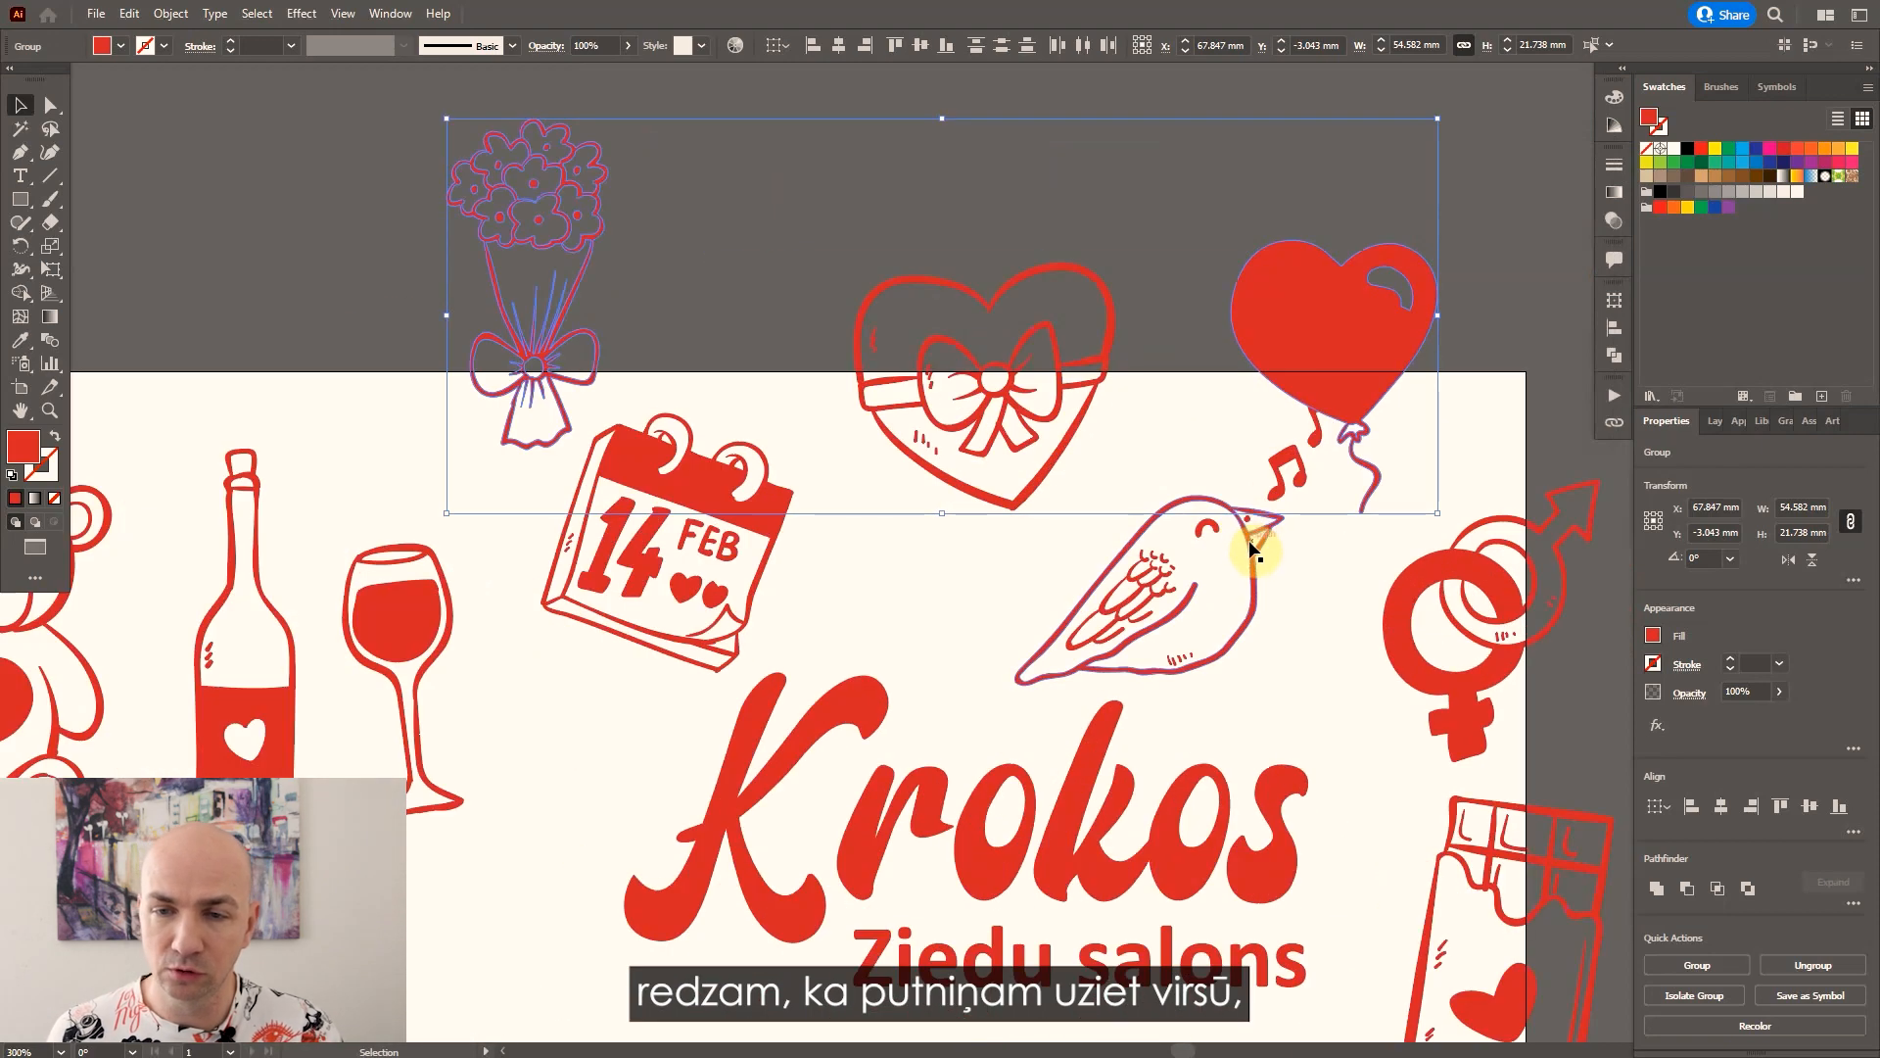
left_click(1249, 539)
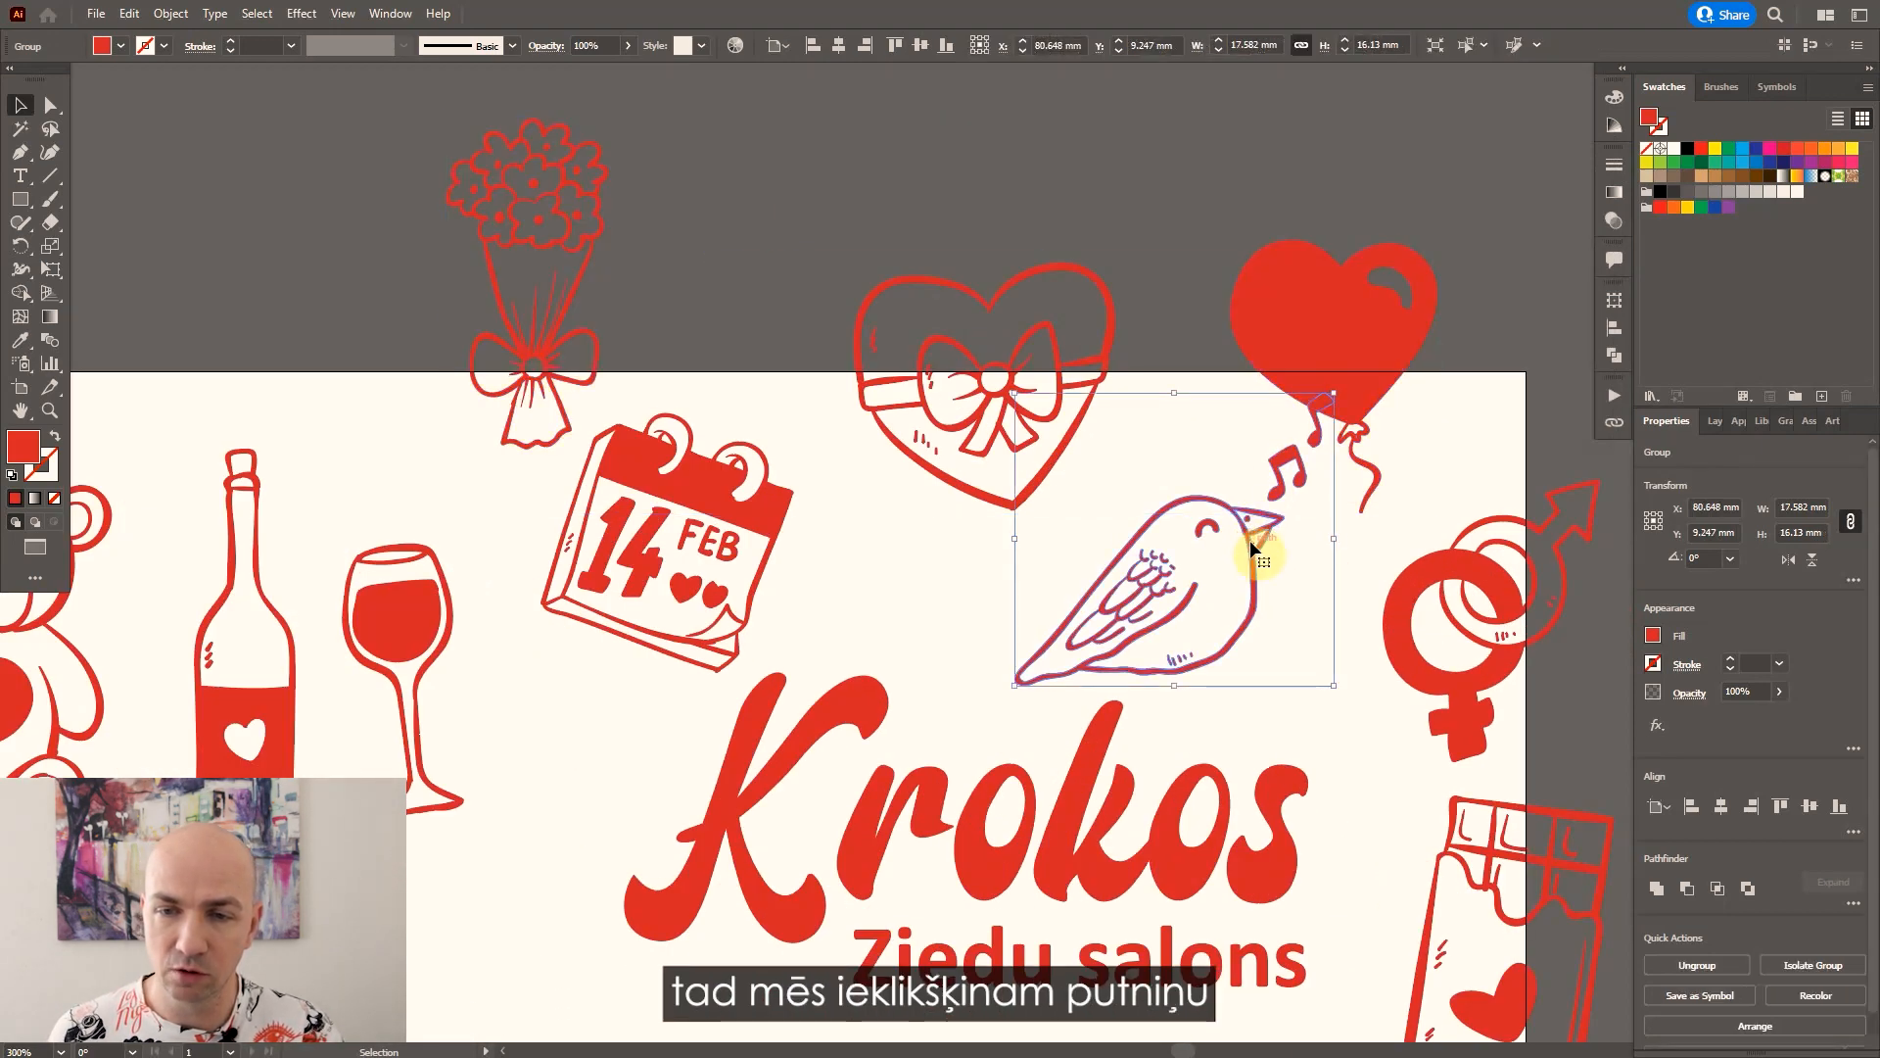
left_click_drag(1247, 533, 1174, 531)
scroll(1373, 446, "down", 1)
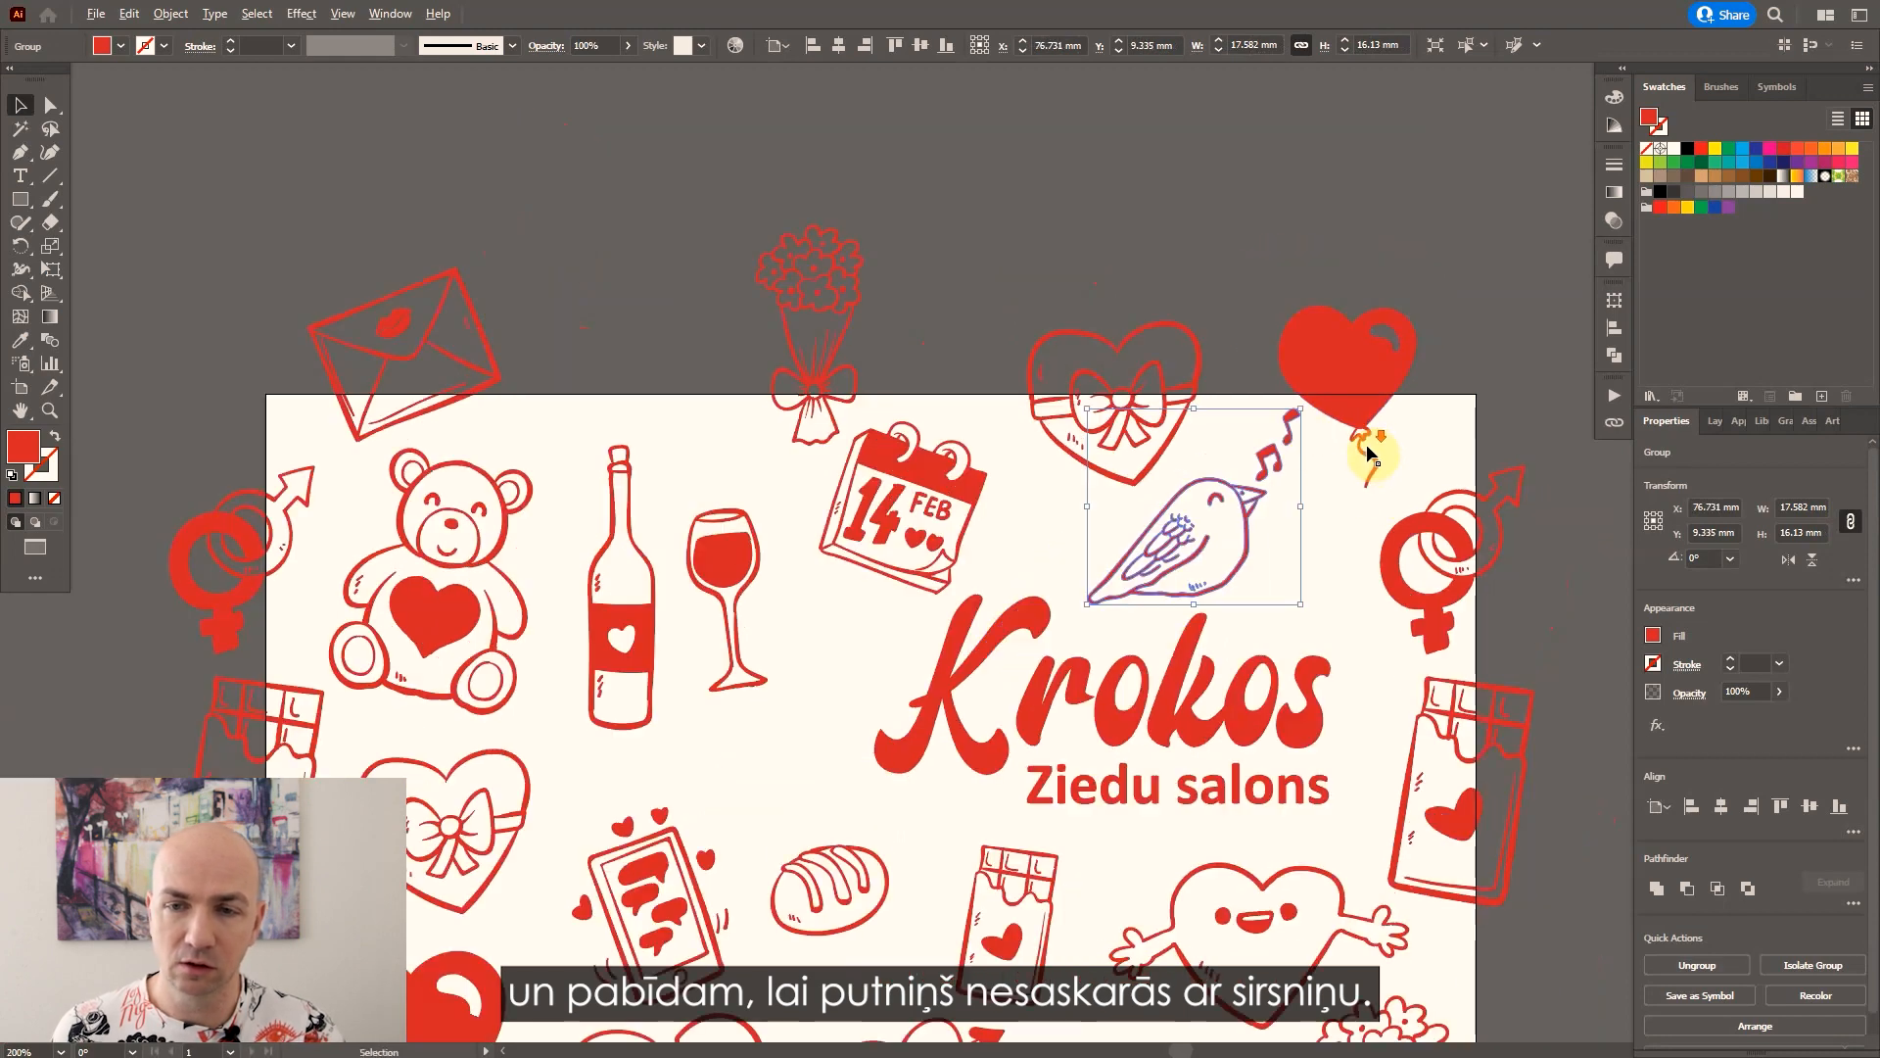
Delete the envelope crossing the artboard's top edge.
scroll(1033, 241, "down", 2)
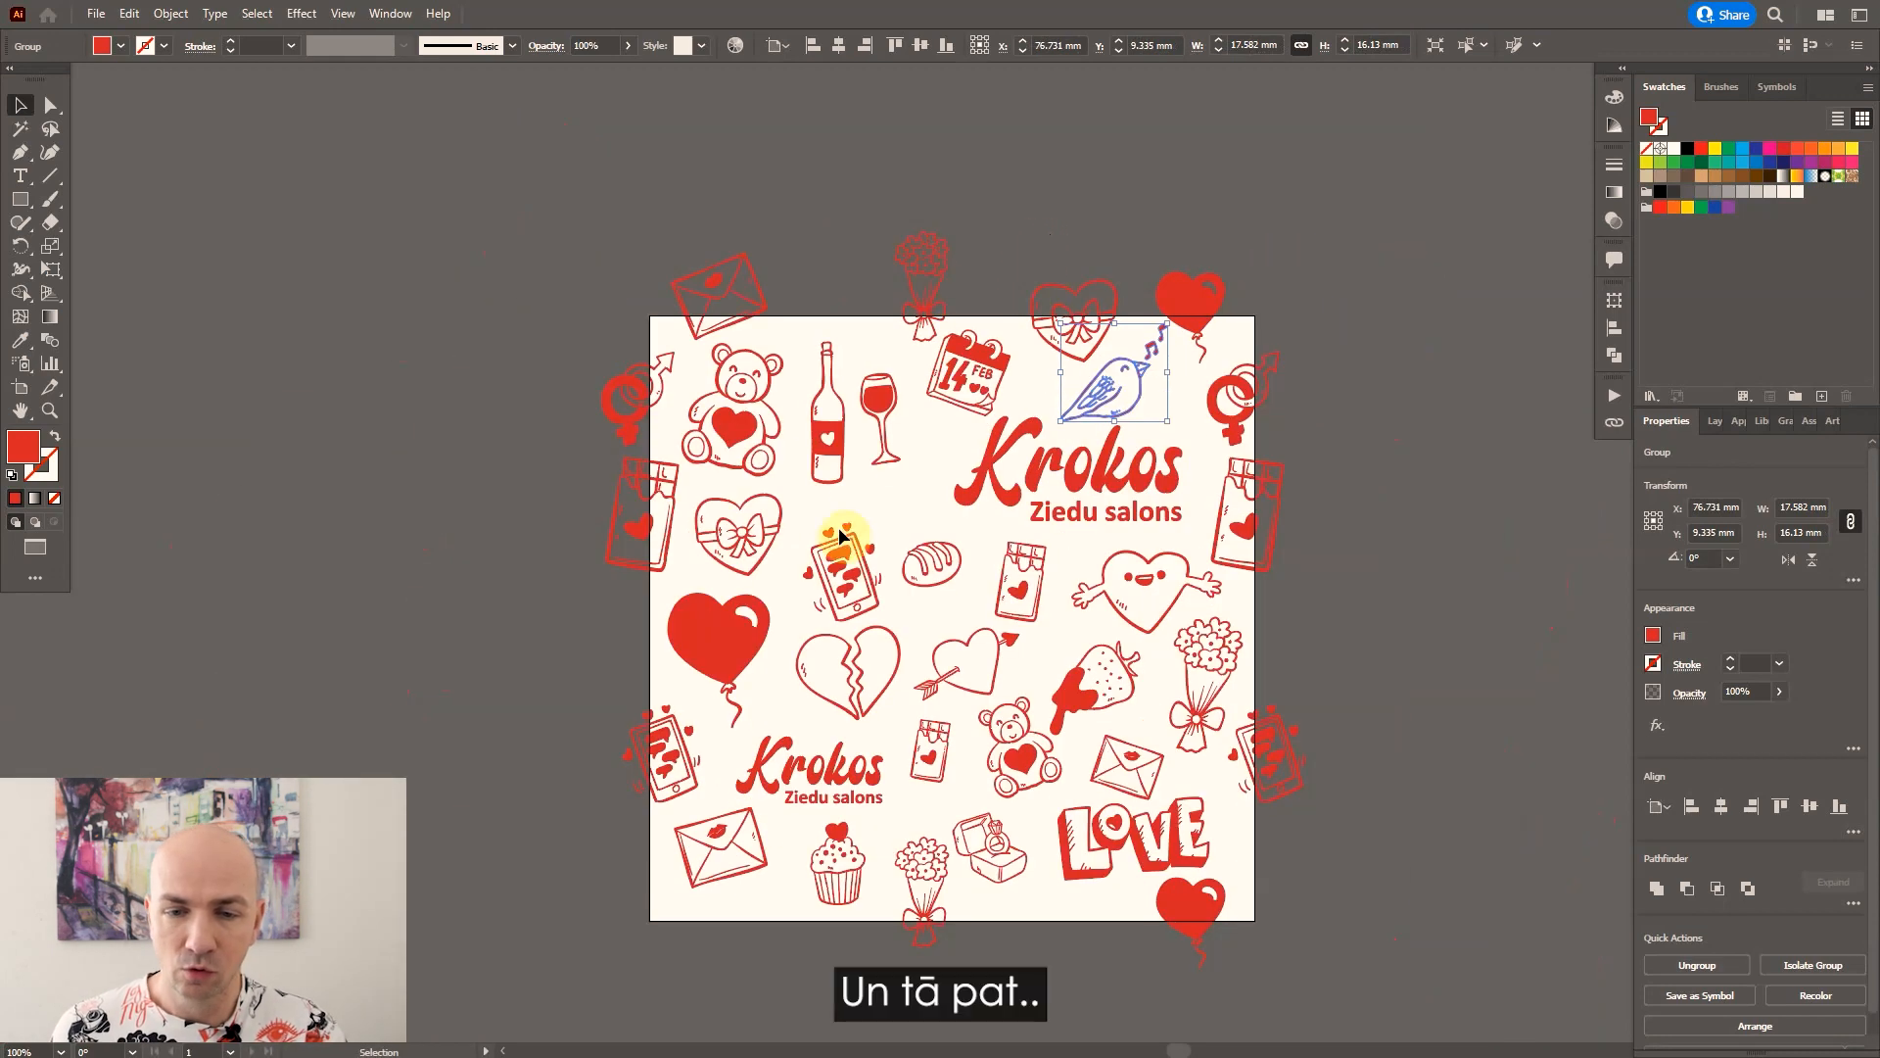
left_click(728, 290)
key("Delete")
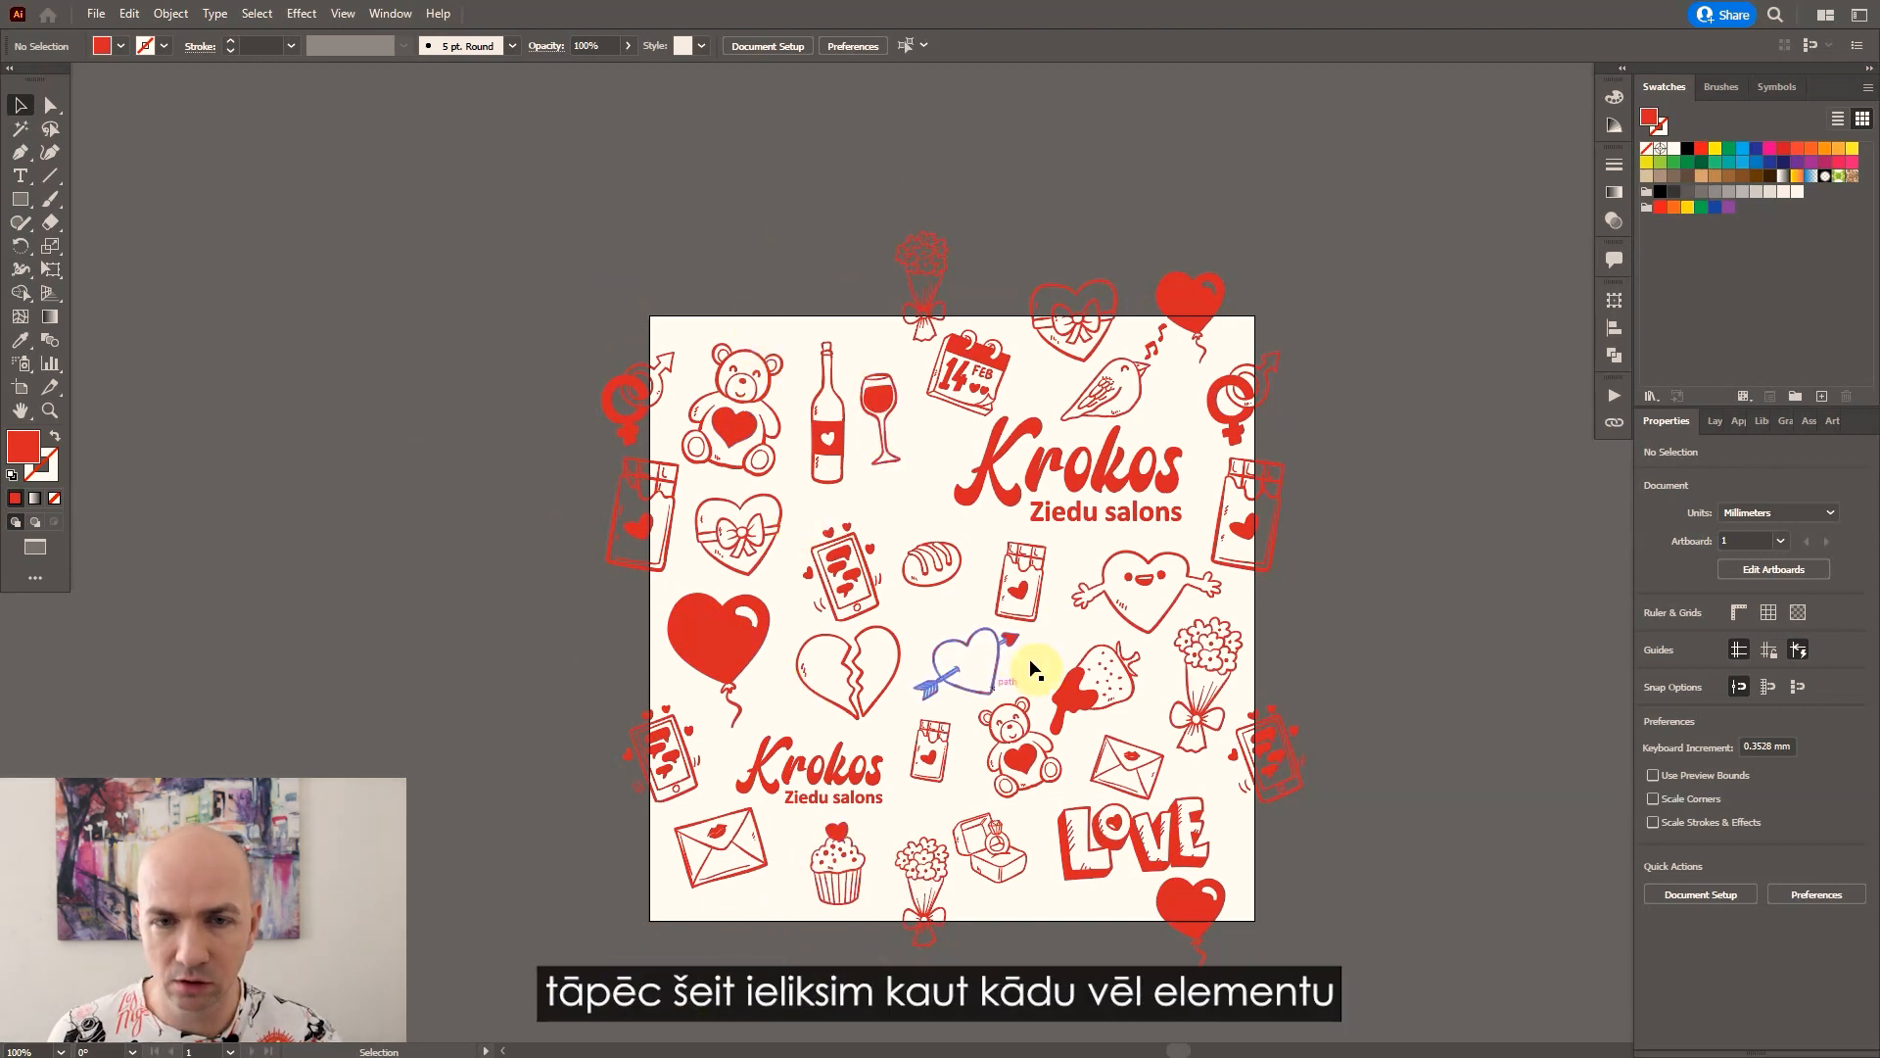
Shrink the large teddy bear near the artboard's upper left corner to about 14.2 mm wide and tilt it slightly.
left_click(832, 438)
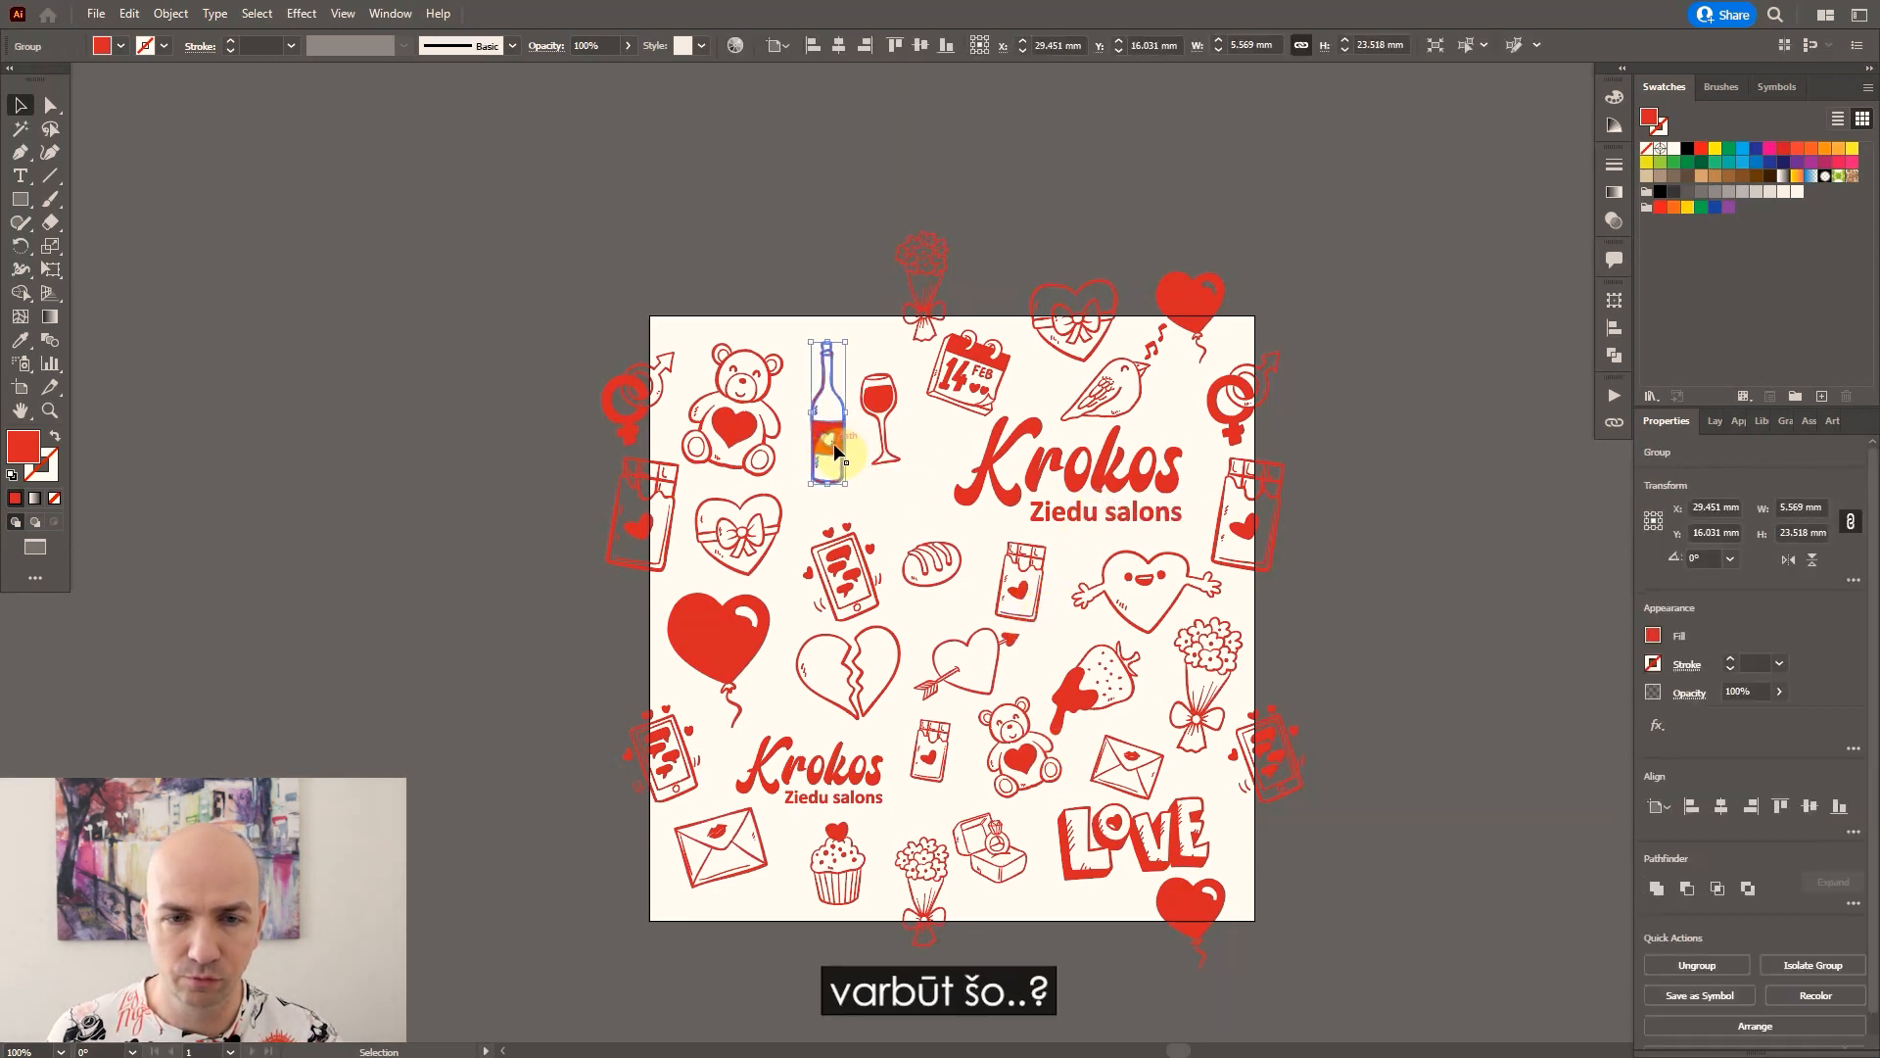
left_click(747, 429)
left_click_drag(788, 363, 778, 372)
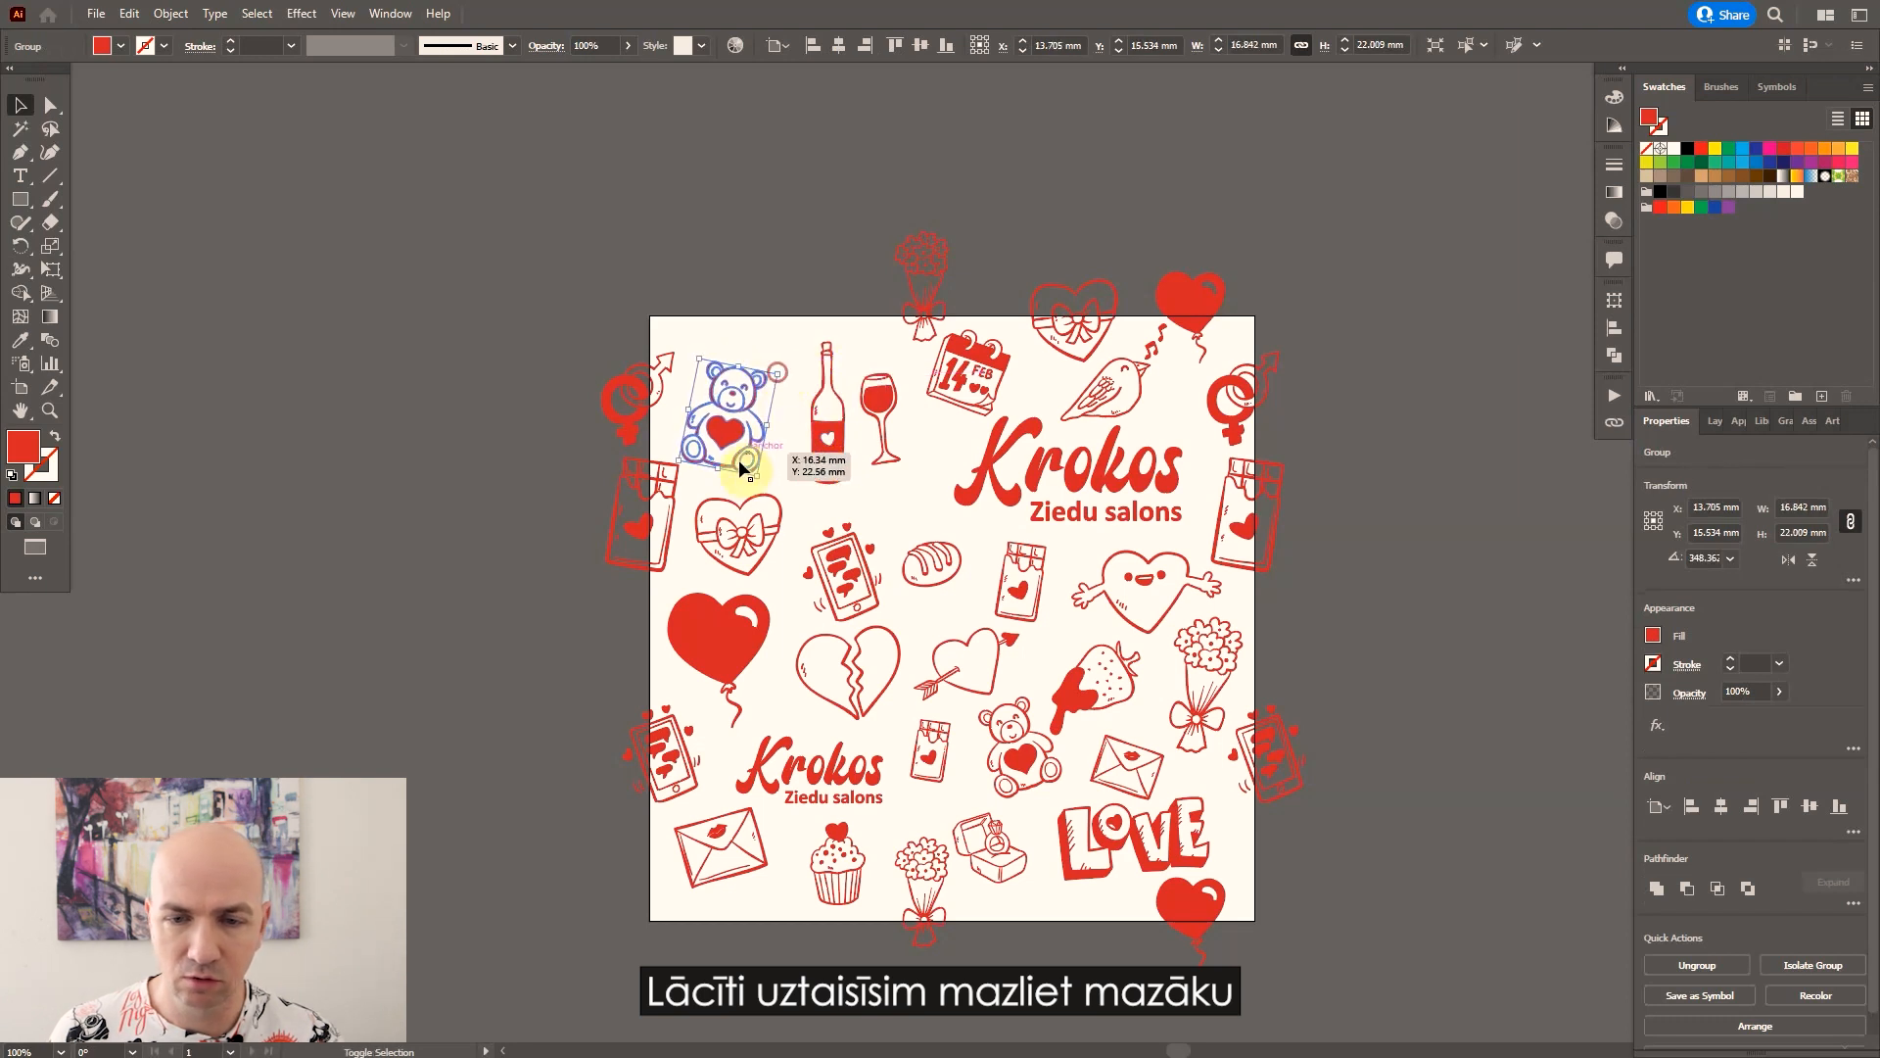
left_click_drag(741, 470, 742, 472)
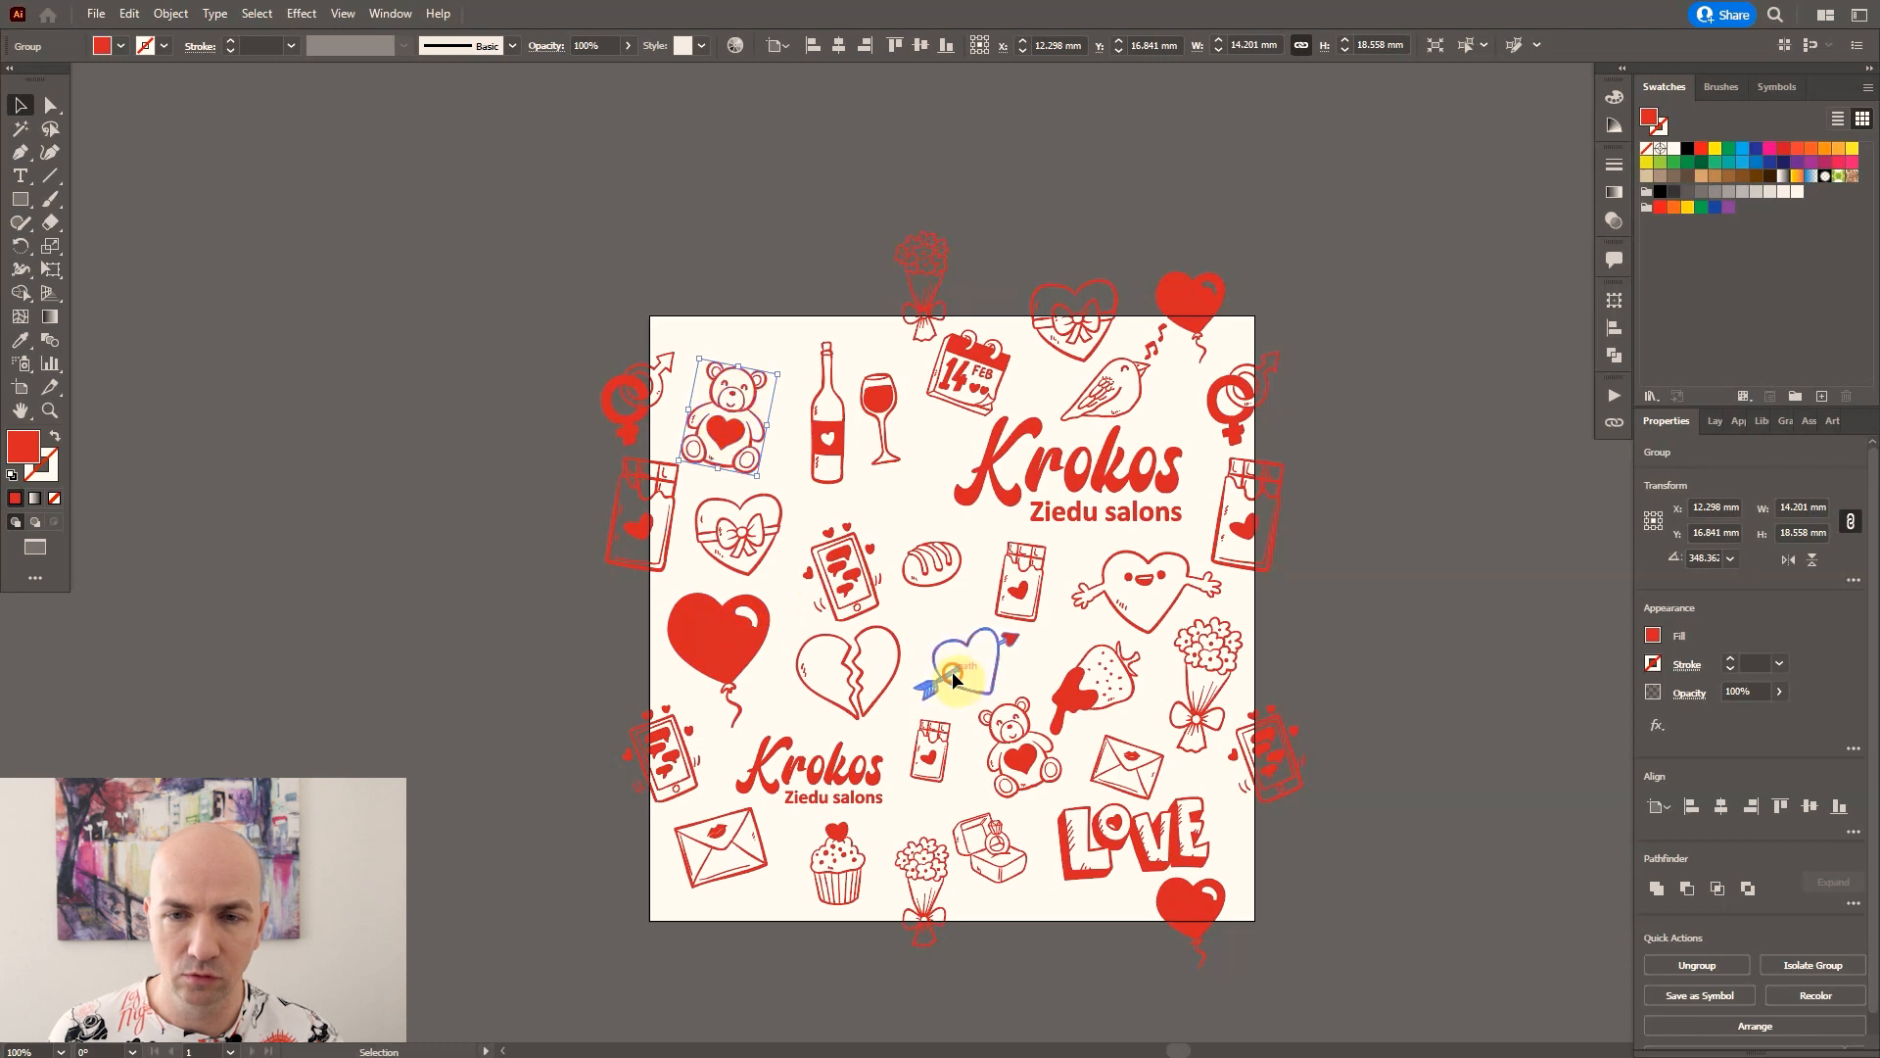
Duplicate the chocolate-dipped strawberry and place the copy, about 14.9 mm wide, across the artboard's top edge above the large teddy bear.
left_click_drag(952, 672, 946, 584)
key("ctrl+z")
left_click_drag(1077, 701, 730, 316)
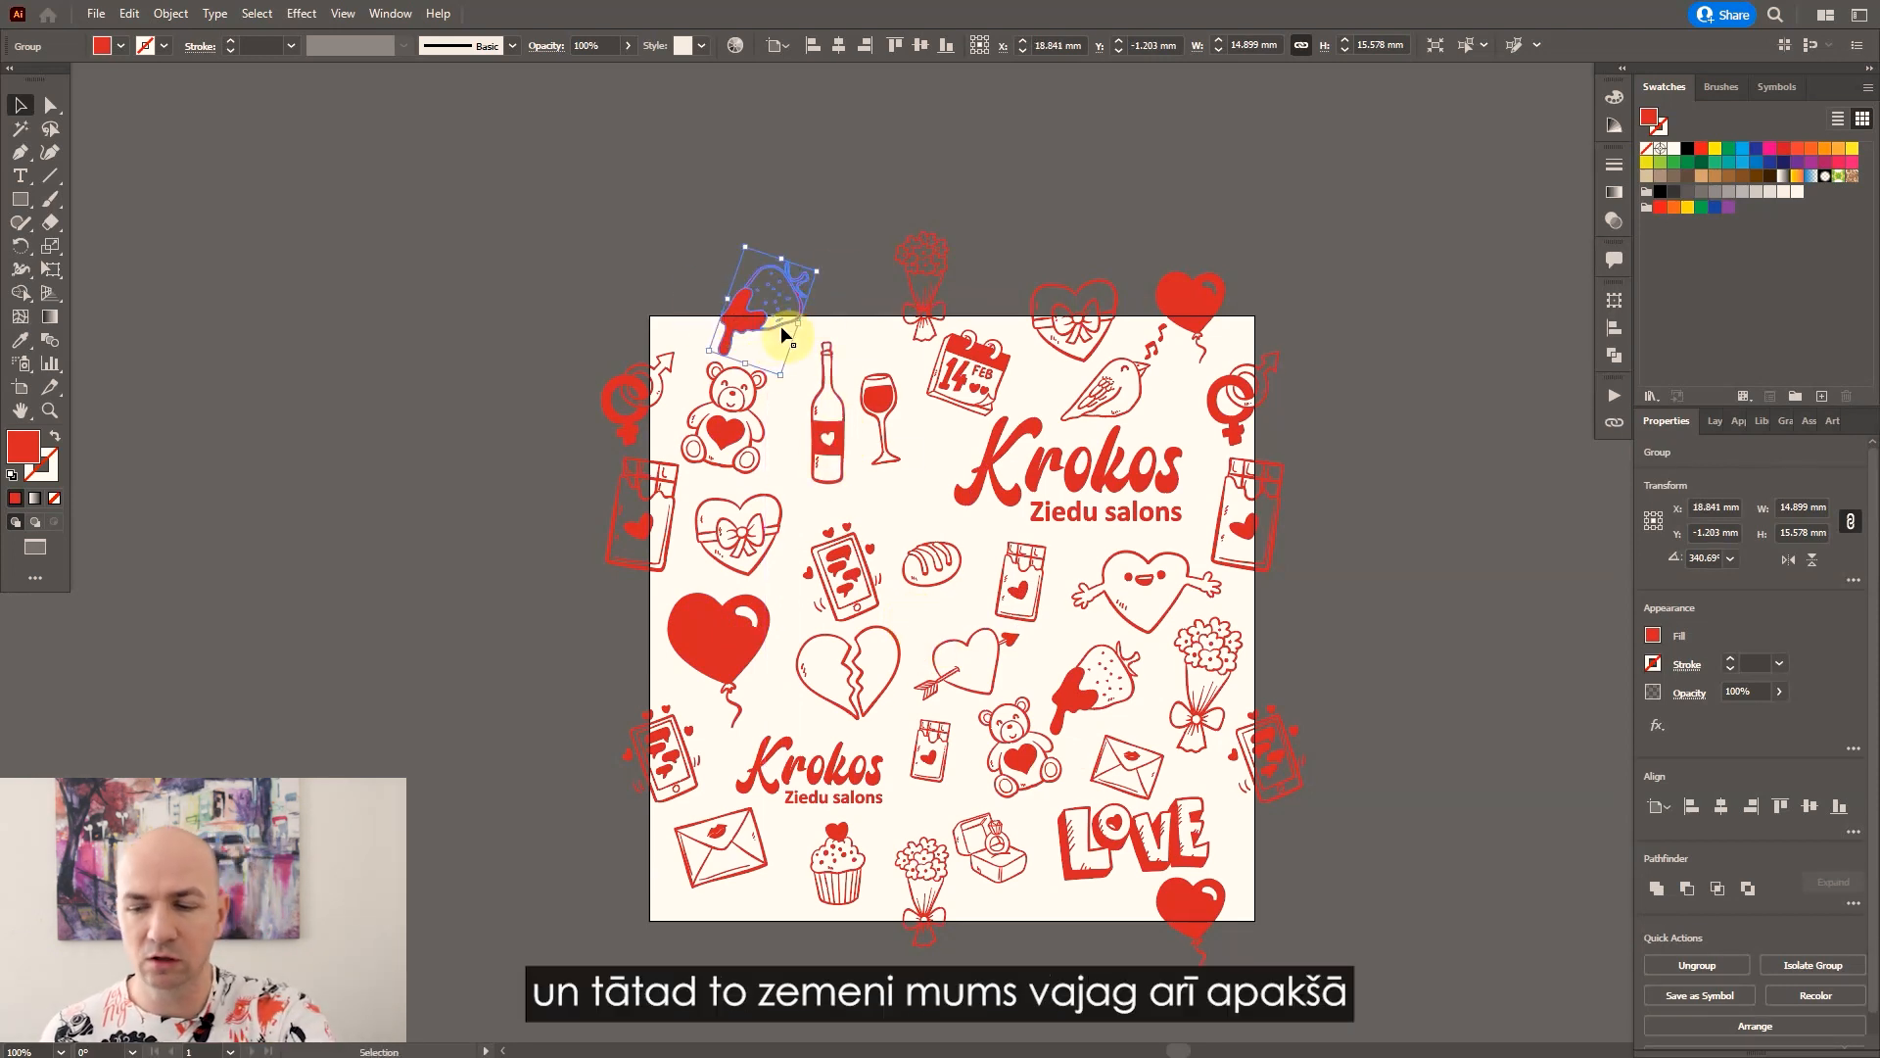
Copy the strawberry crossing the artboard's top edge with a move of 0 mm horizontally and 100 mm vertically.
key("Return")
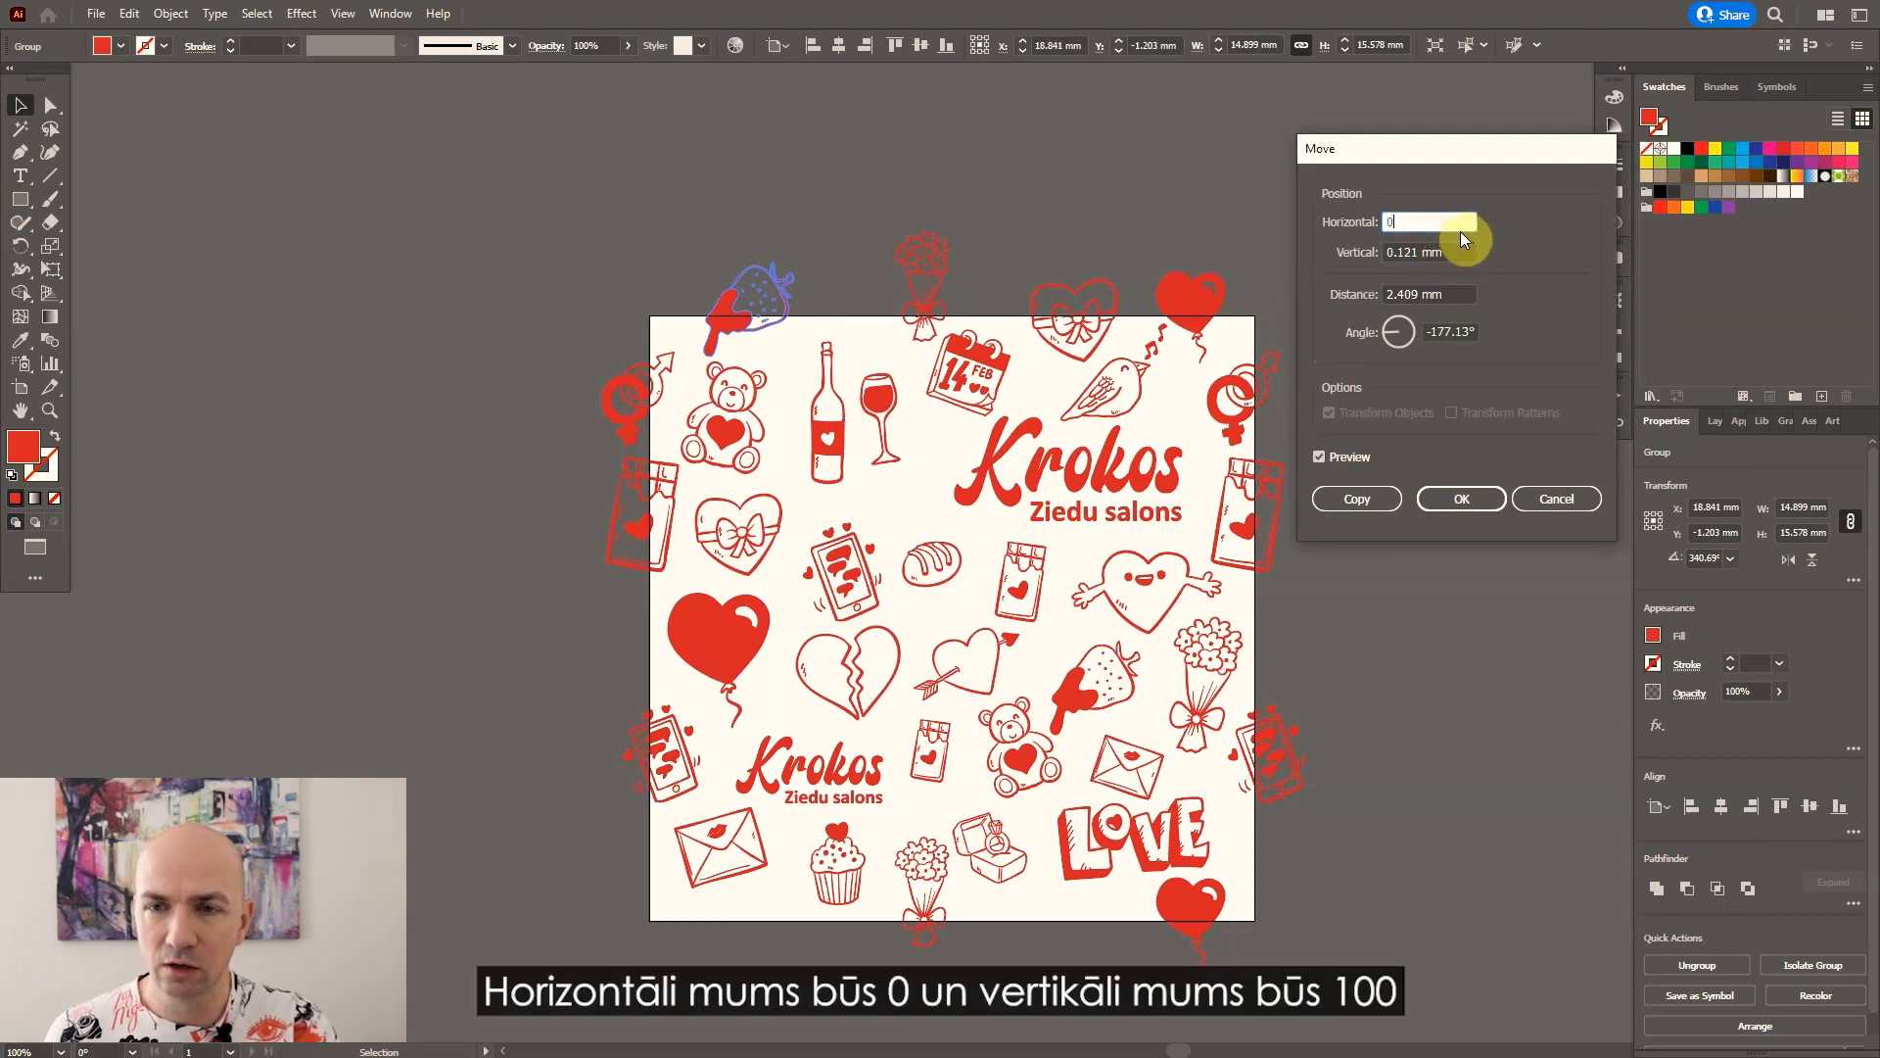
type("0")
key("Tab")
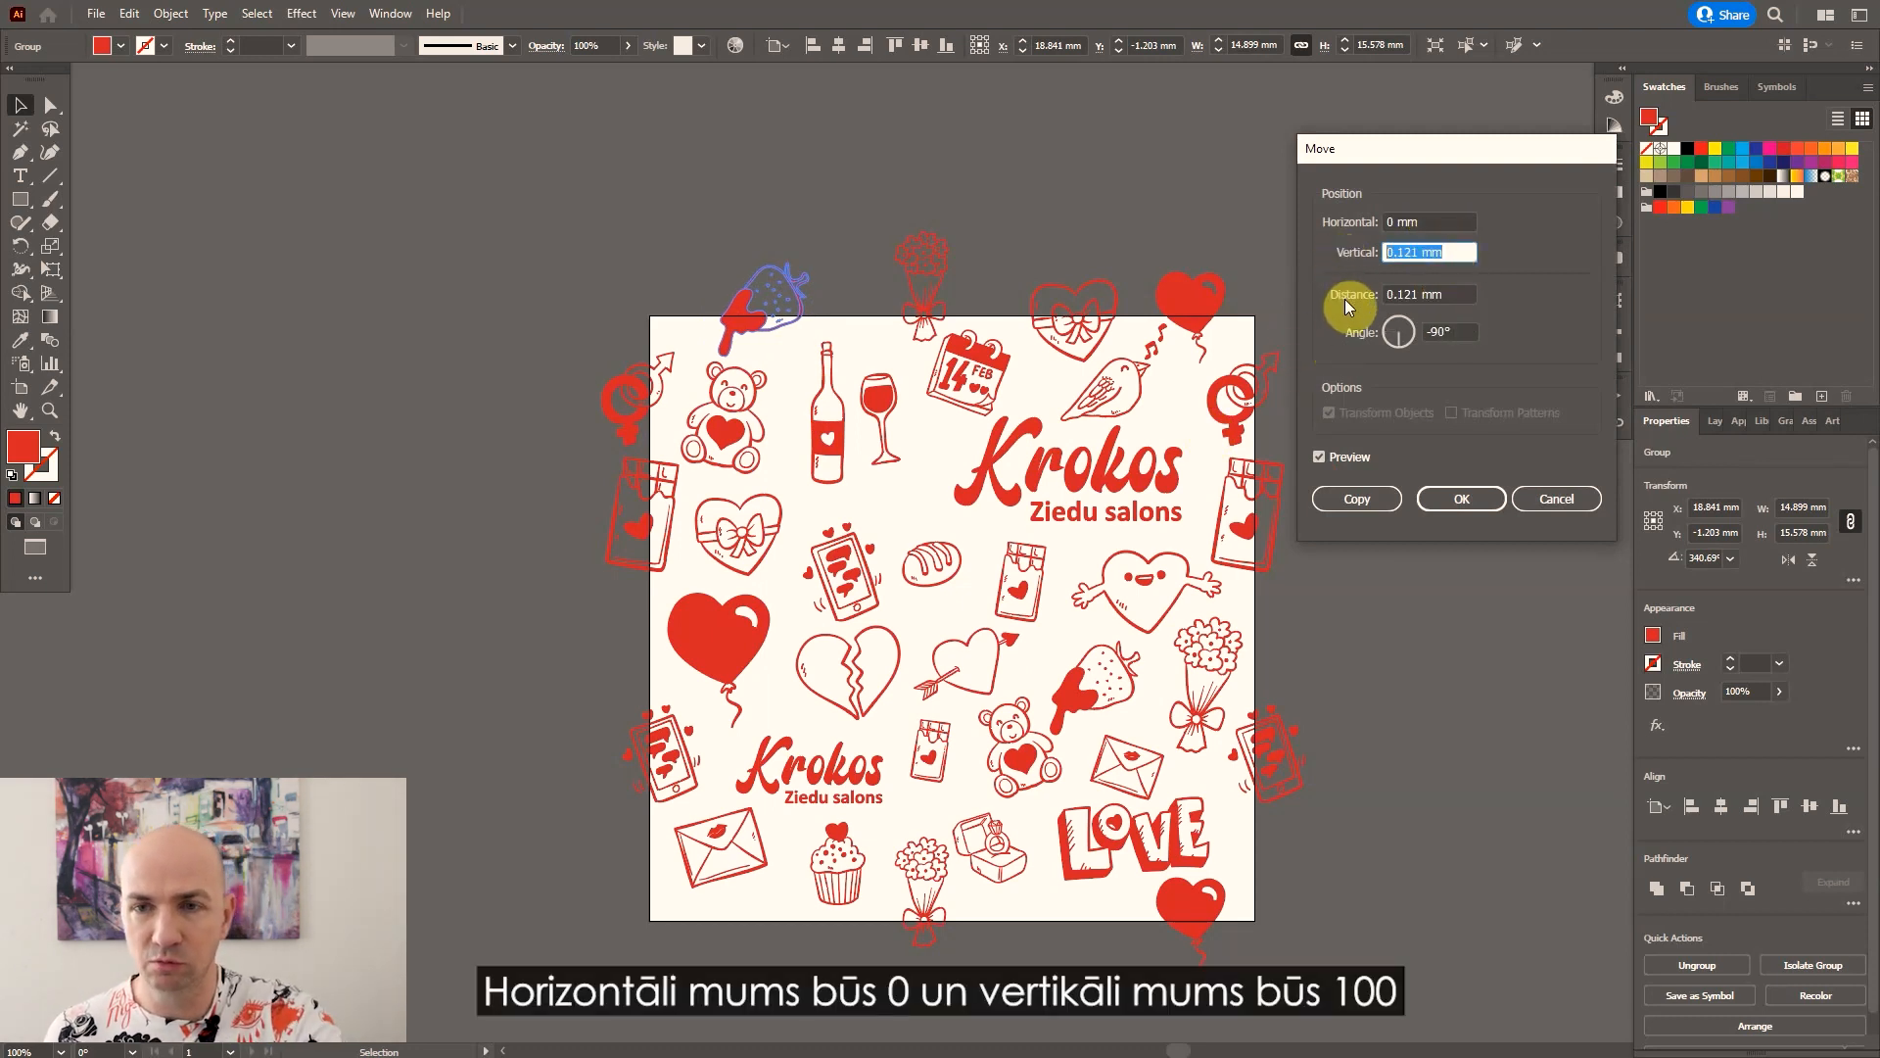
type("100")
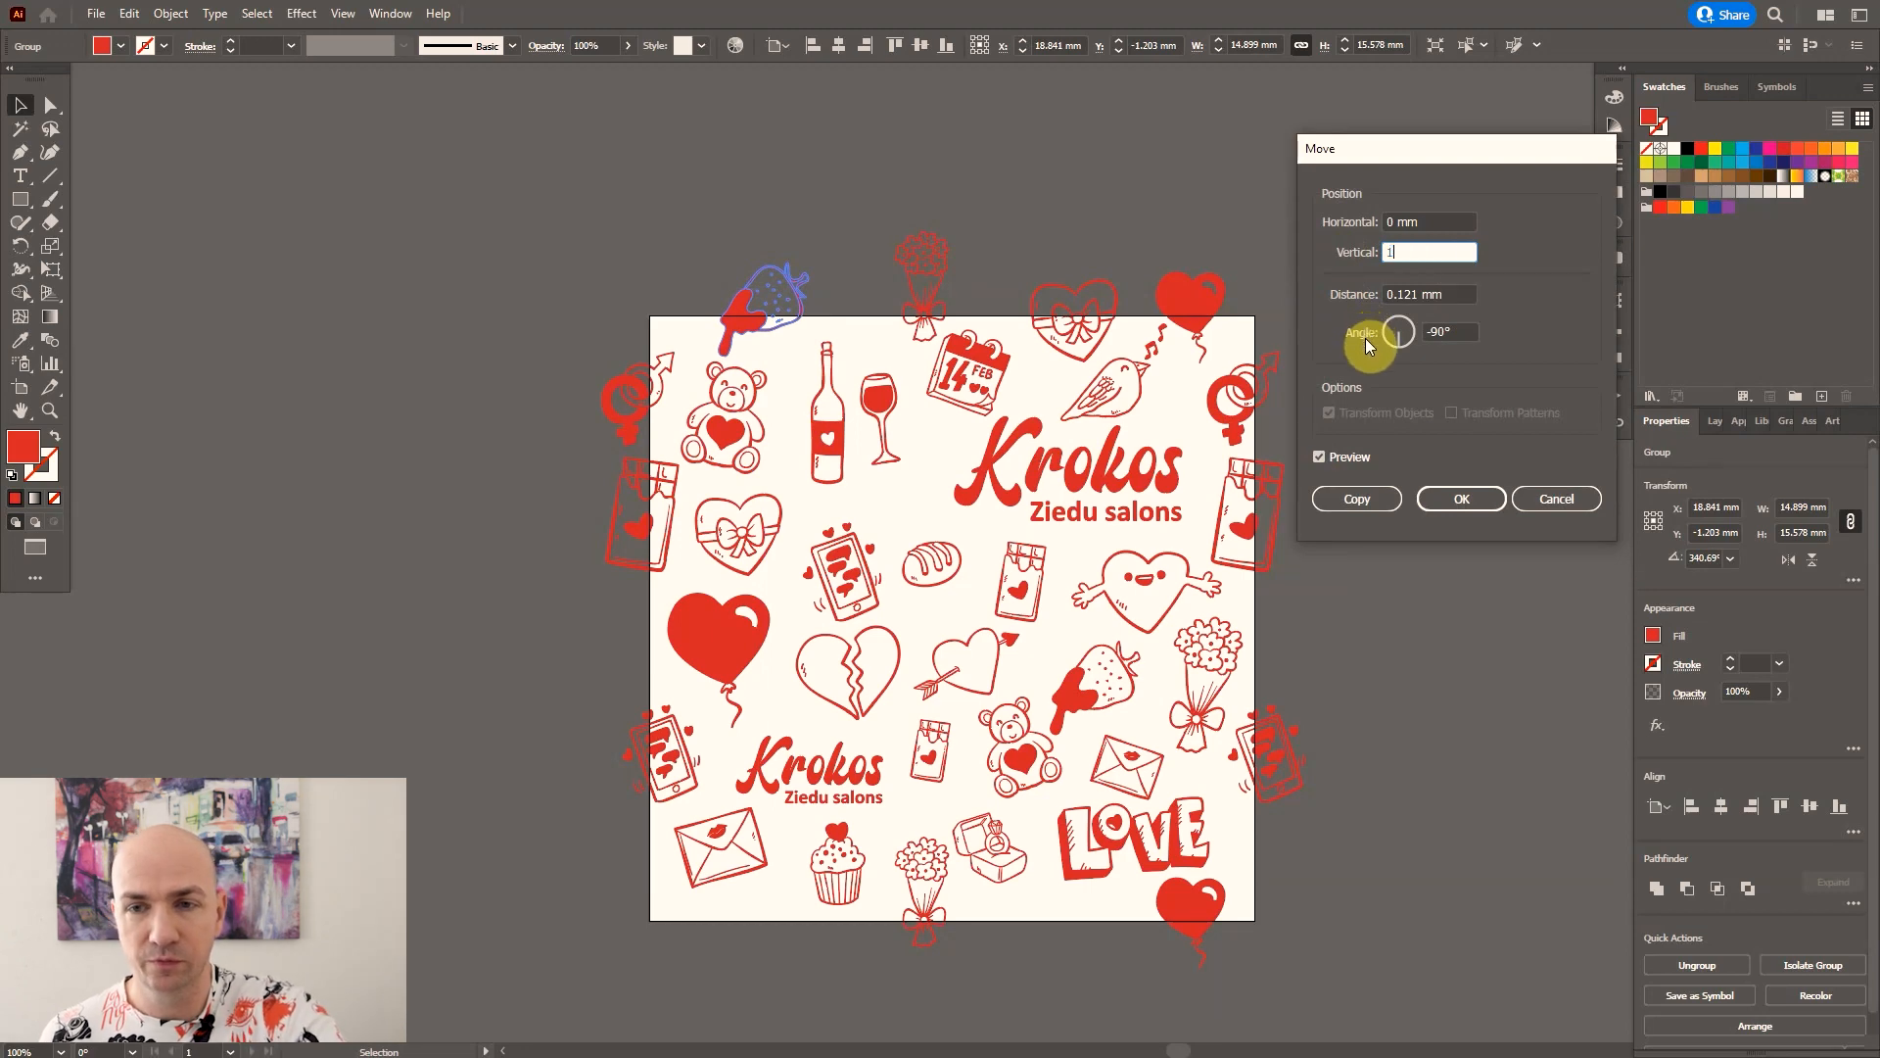
left_click(1367, 499)
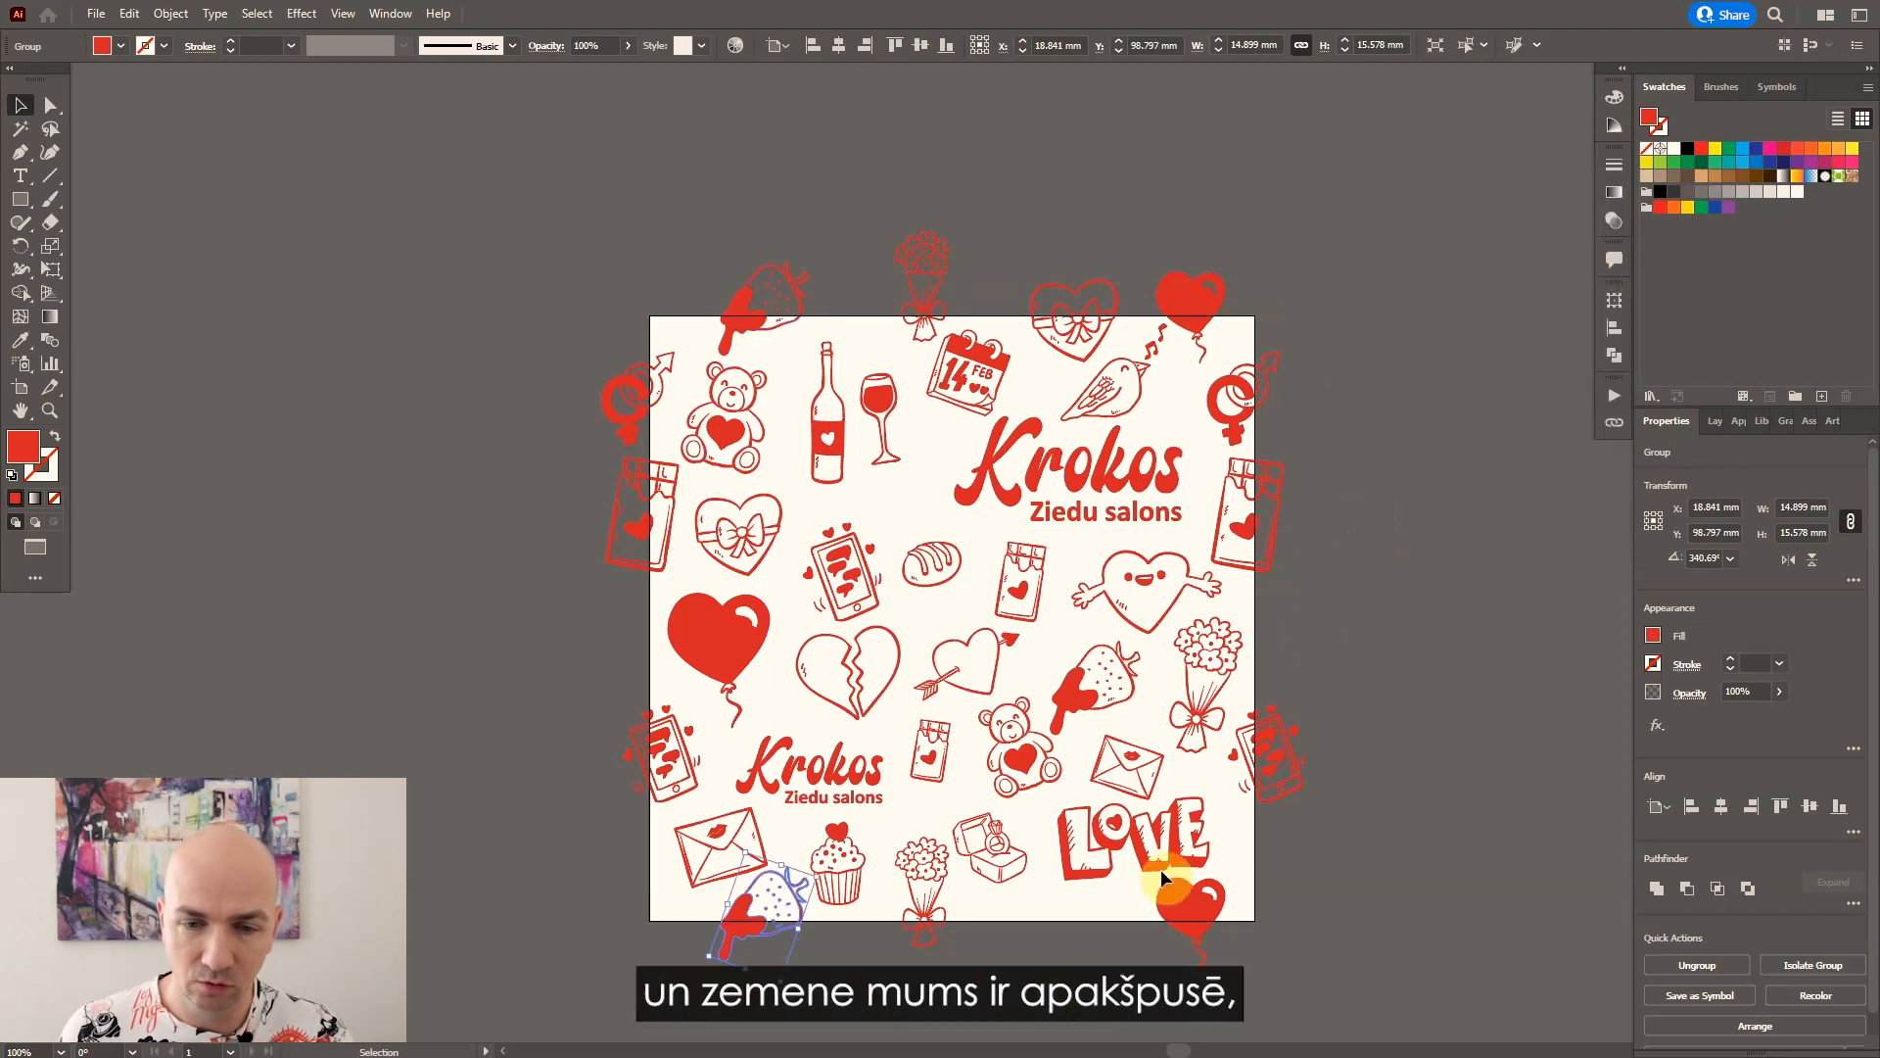
Shrink the lower left envelope to about 13.7 mm wide and tilt it to about 18.6° so it clears the copied strawberry.
scroll(724, 879, "up", 3)
scroll(729, 633, "down", 2)
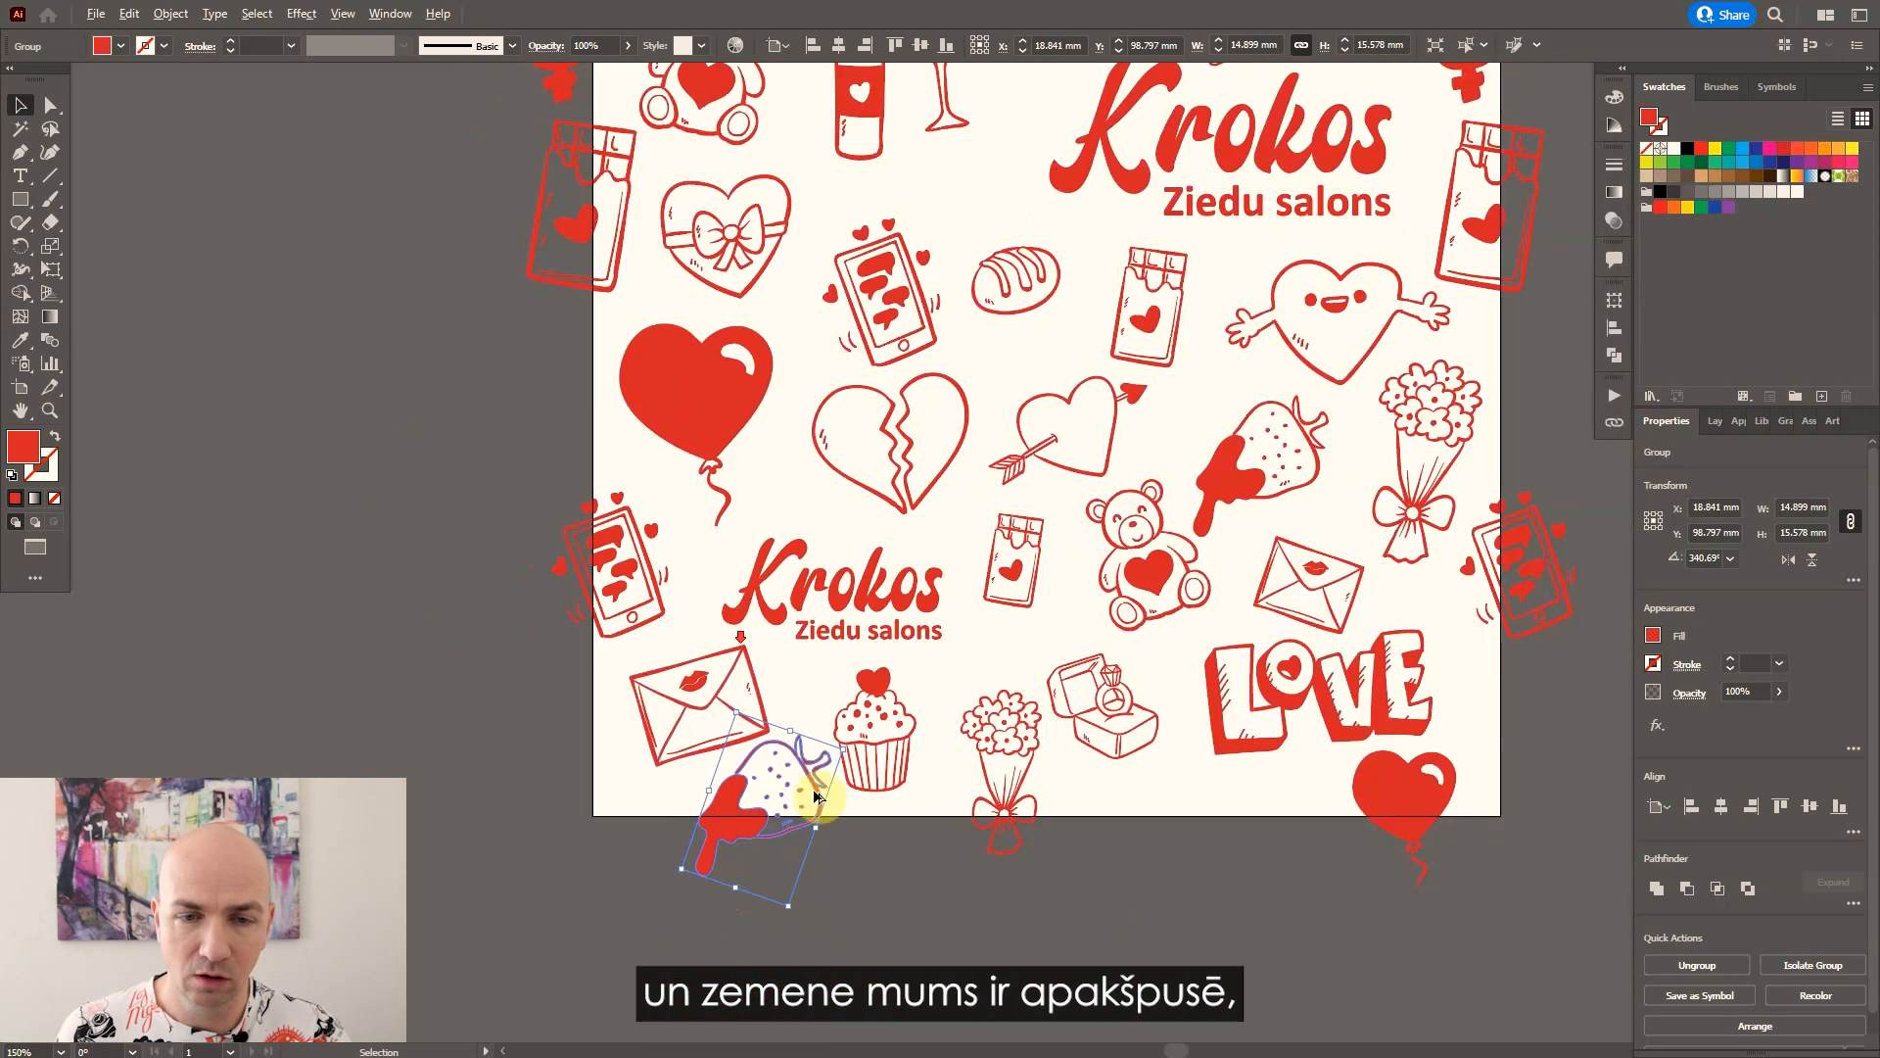
left_click(752, 720)
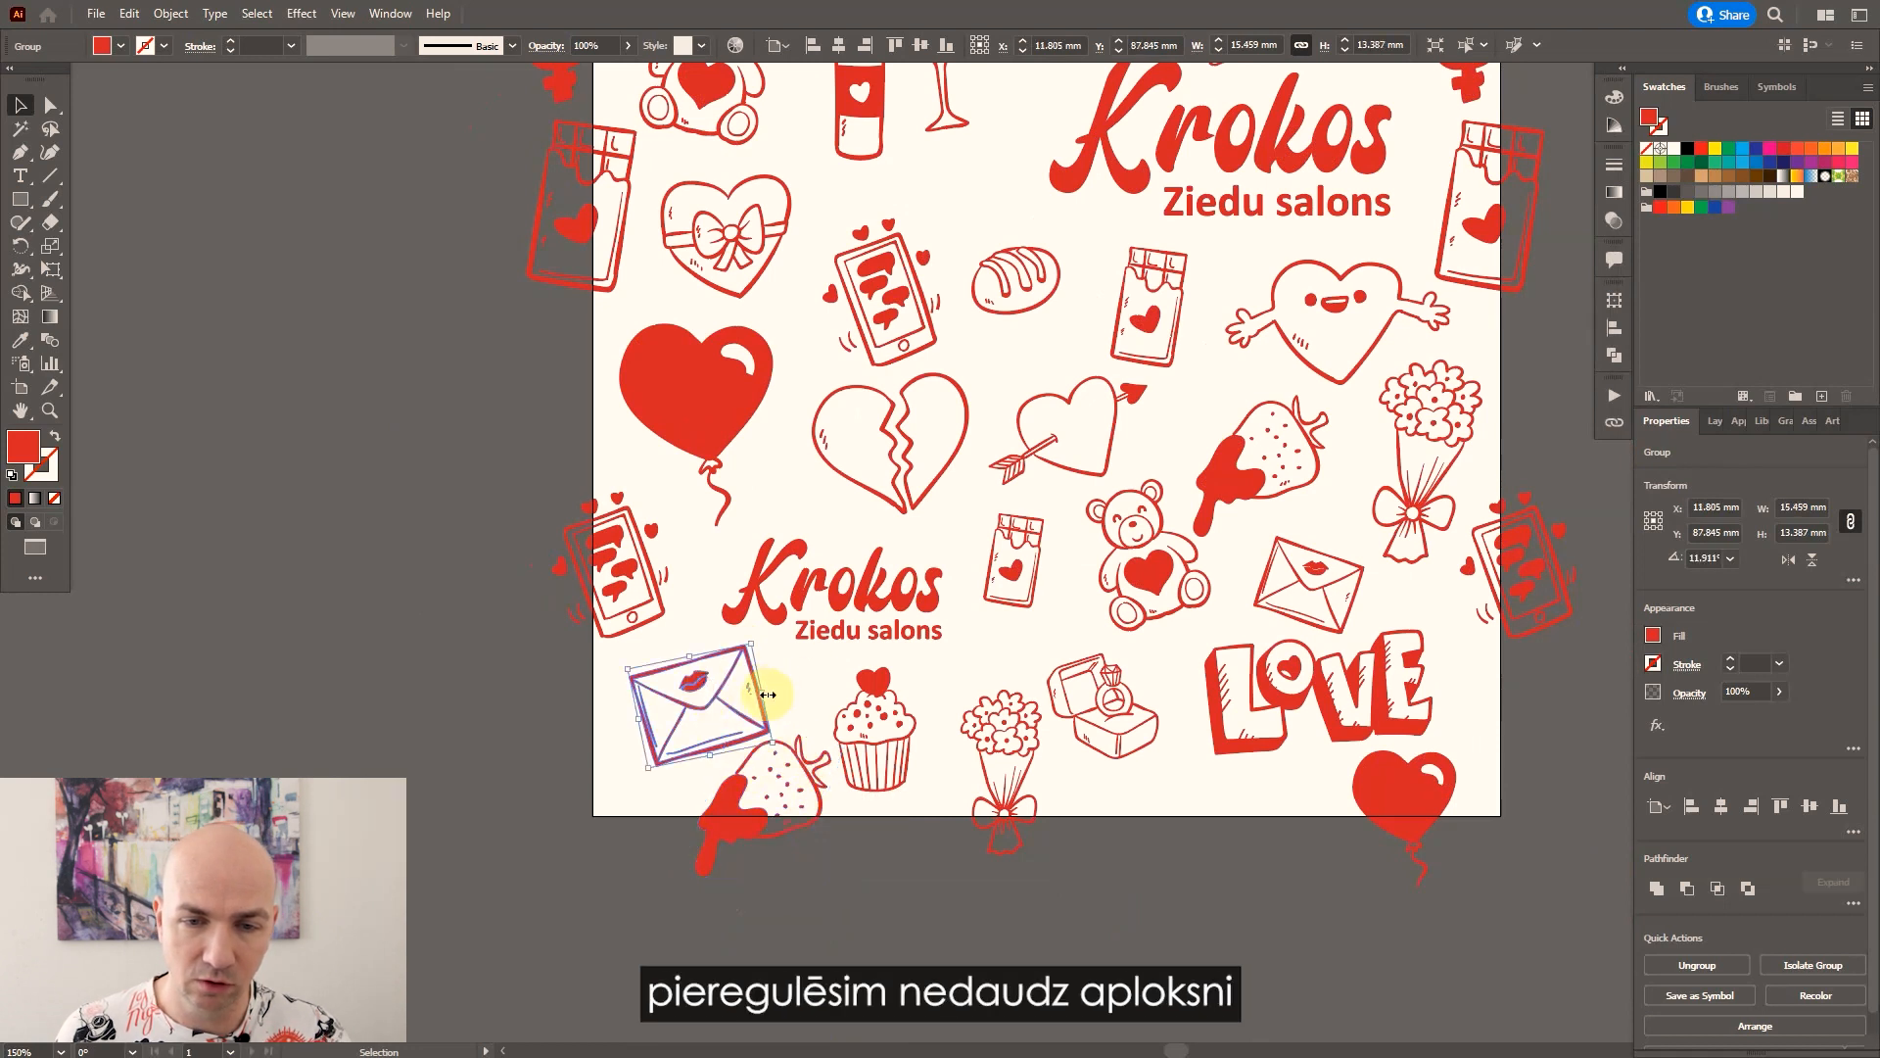
left_click_drag(769, 740, 683, 695)
left_click(521, 725)
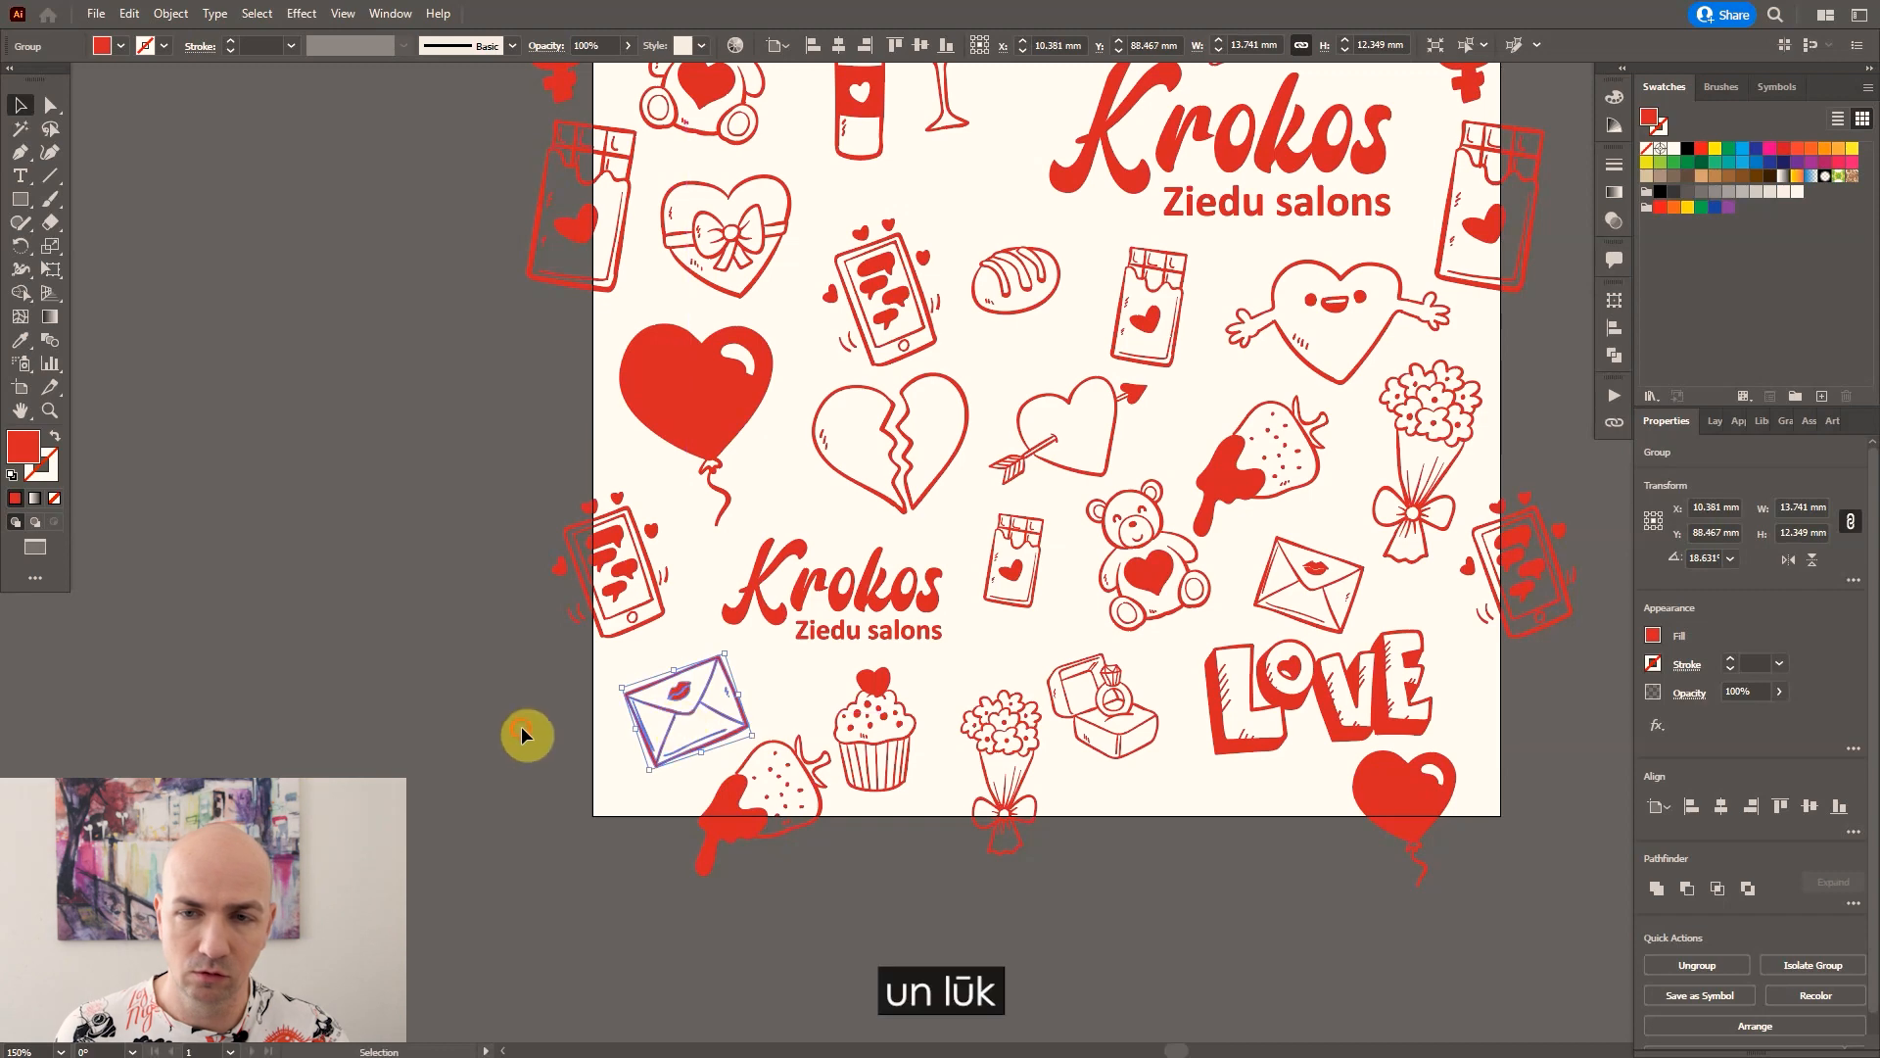
Duplicate the finished artboard together with its artwork and place the copy to the right of the original.
scroll(563, 689, "down", 2)
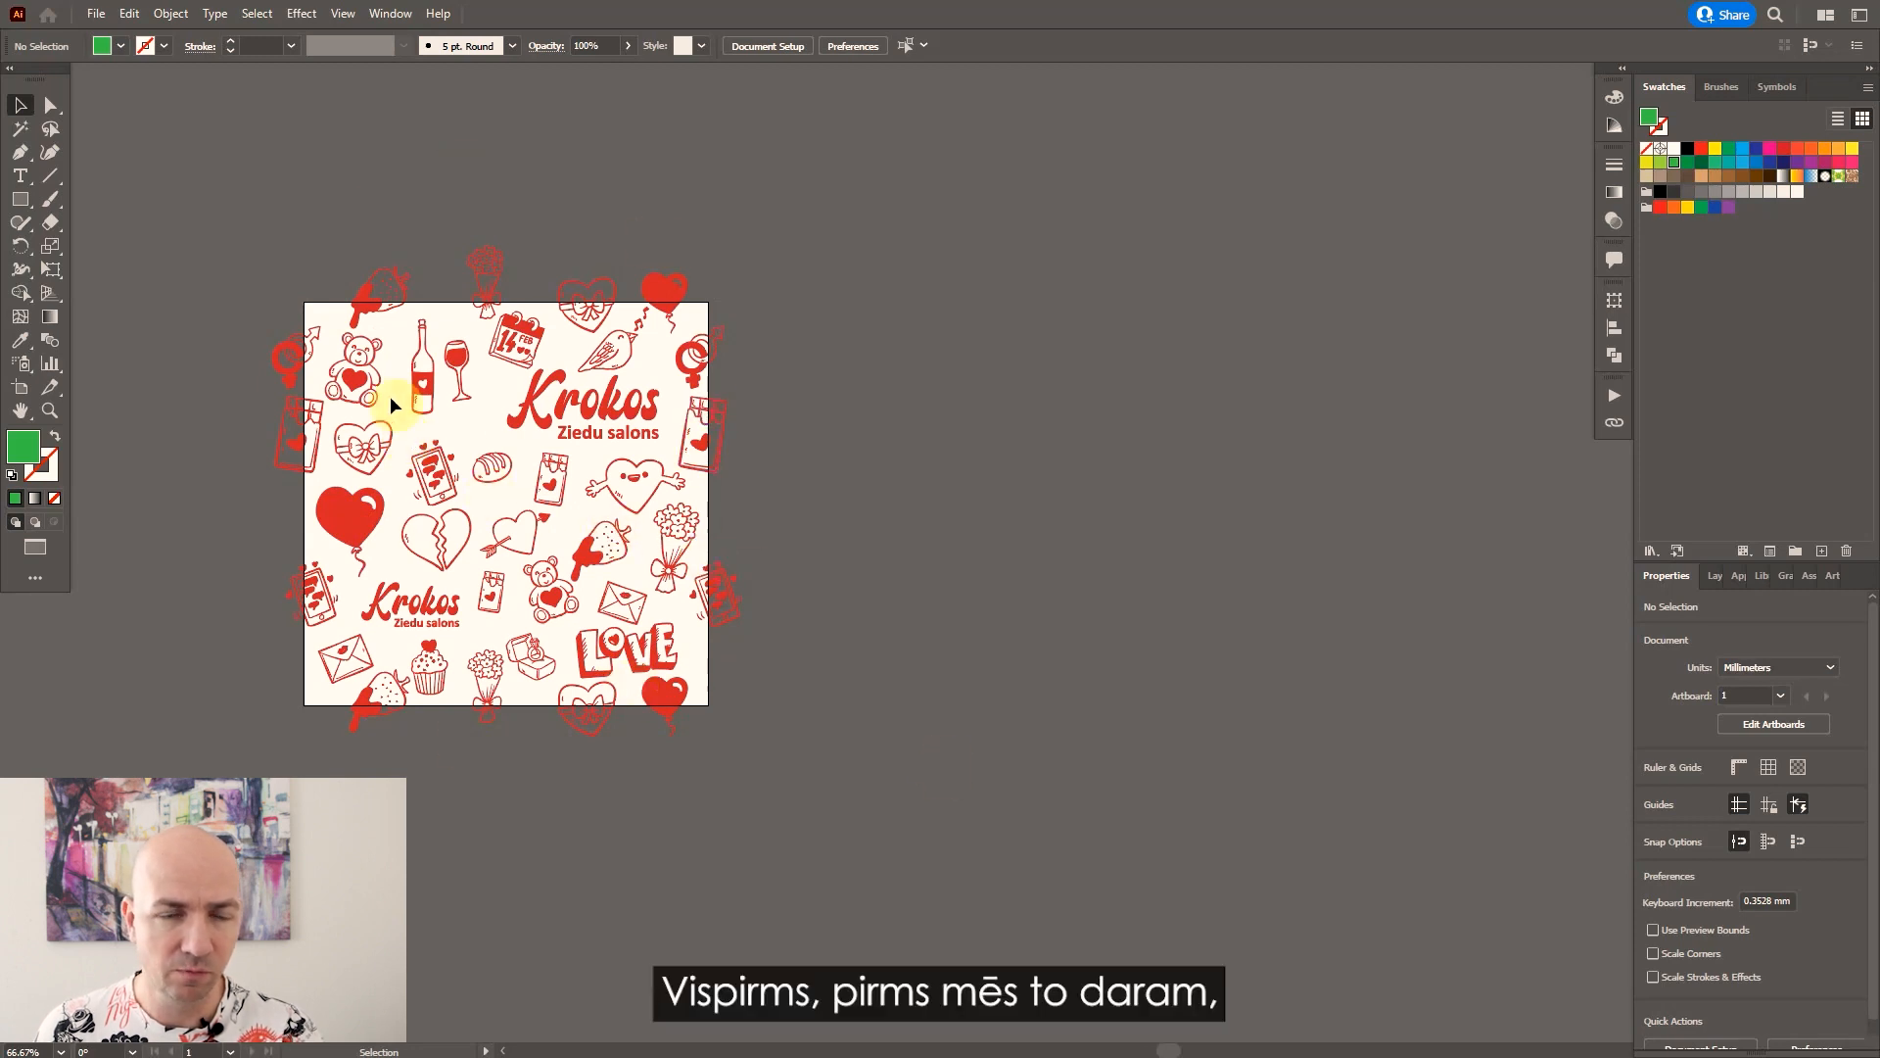
left_click(21, 387)
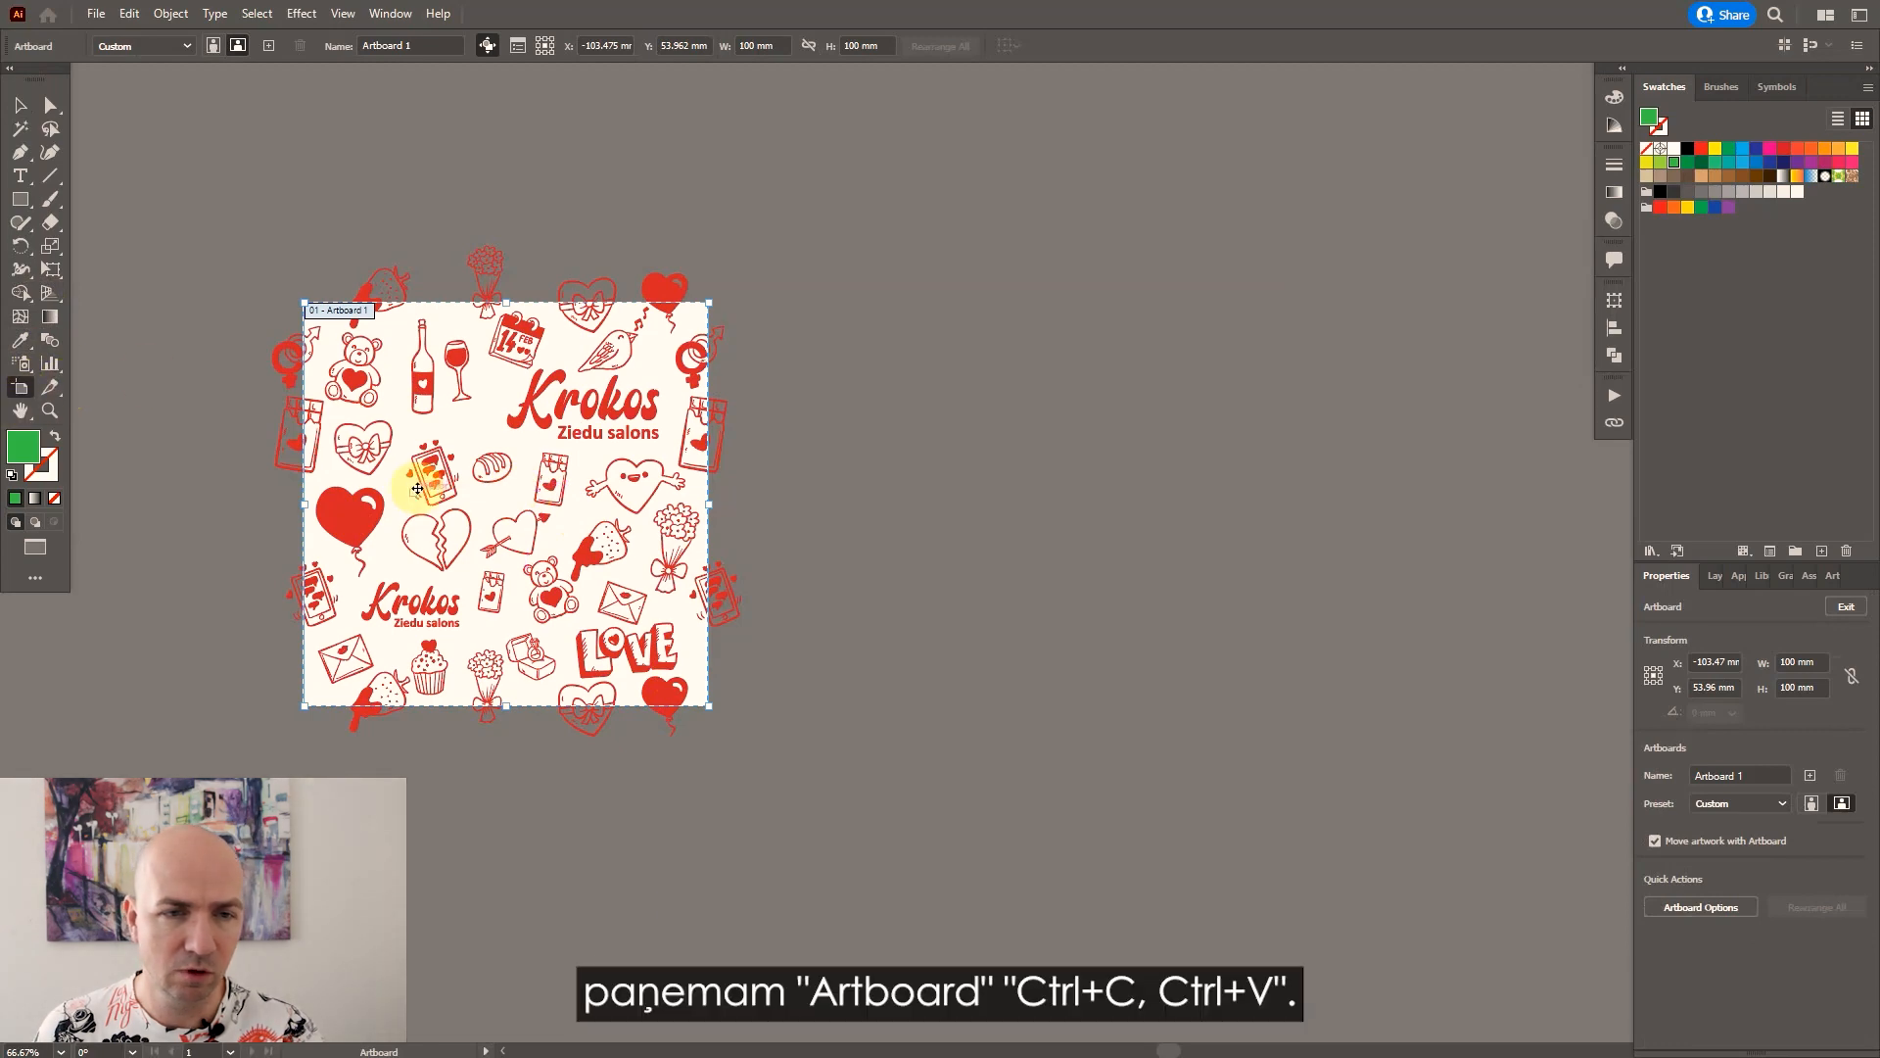
key("ctrl+c")
key("ctrl+v")
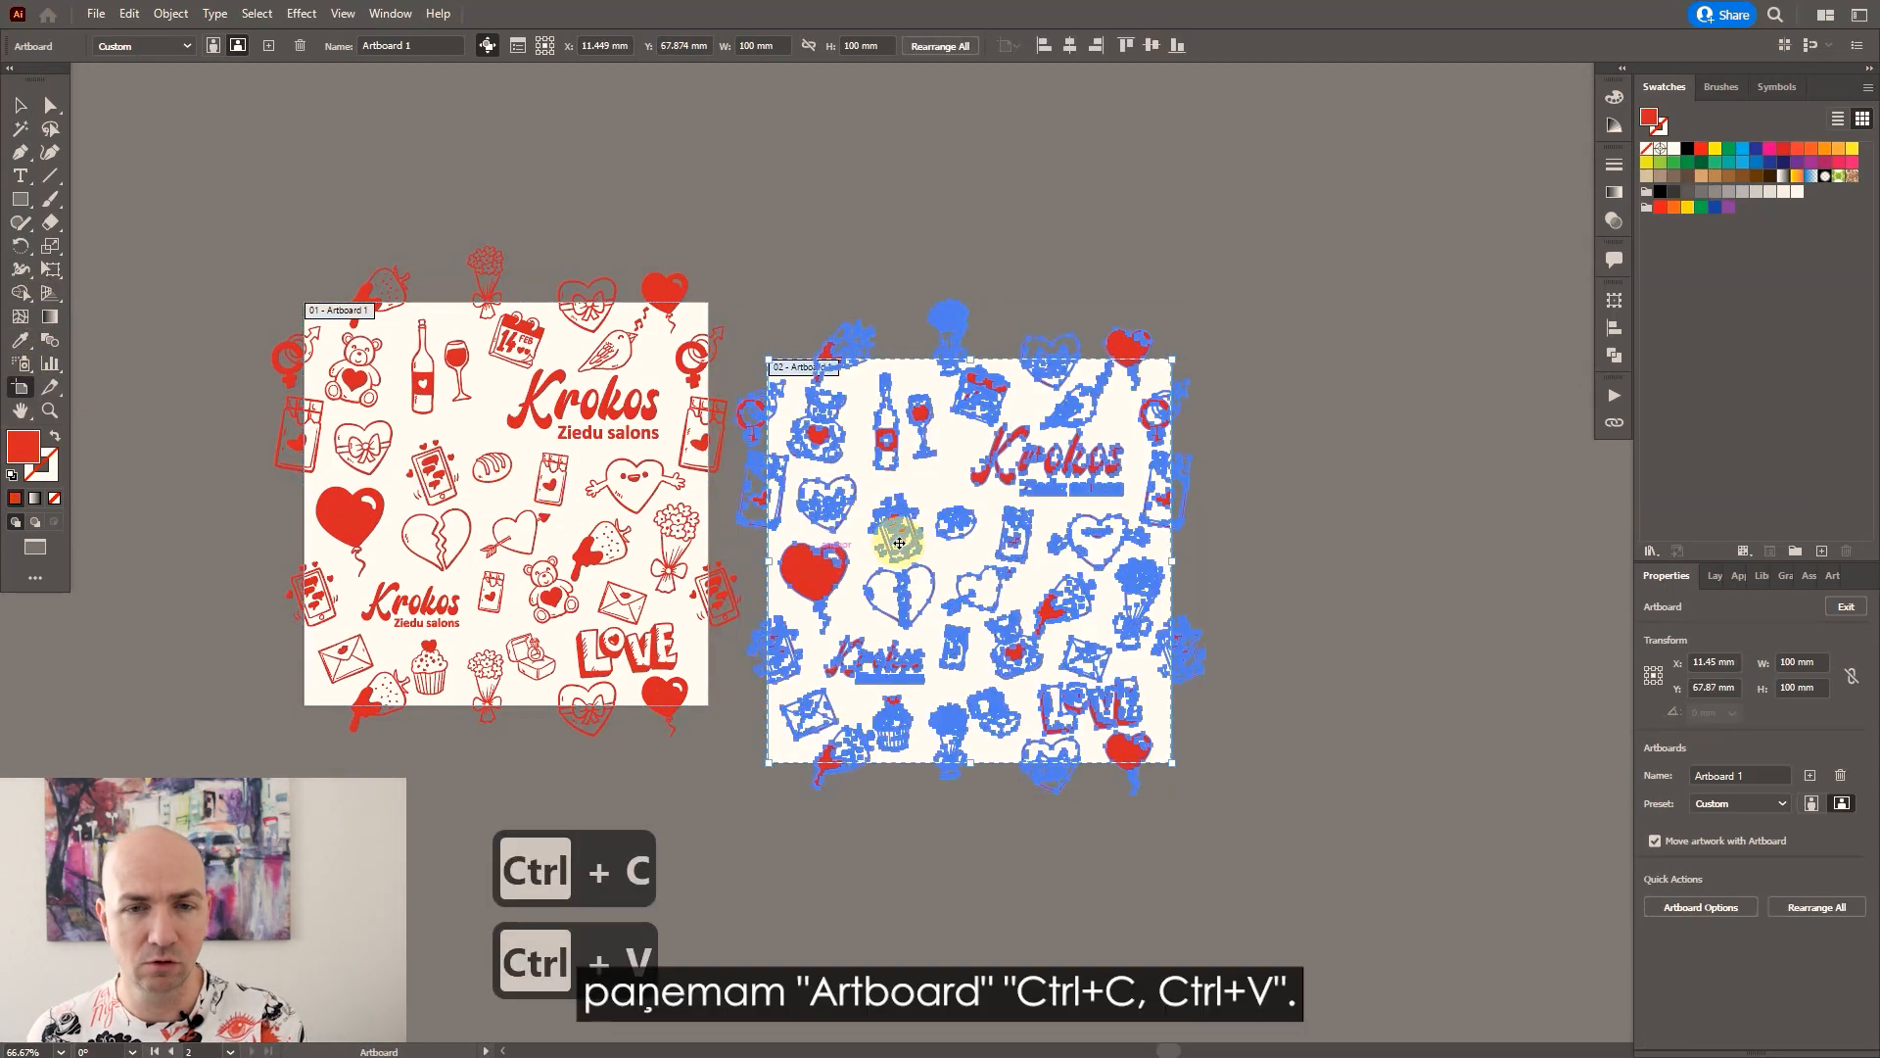
left_click(1142, 474)
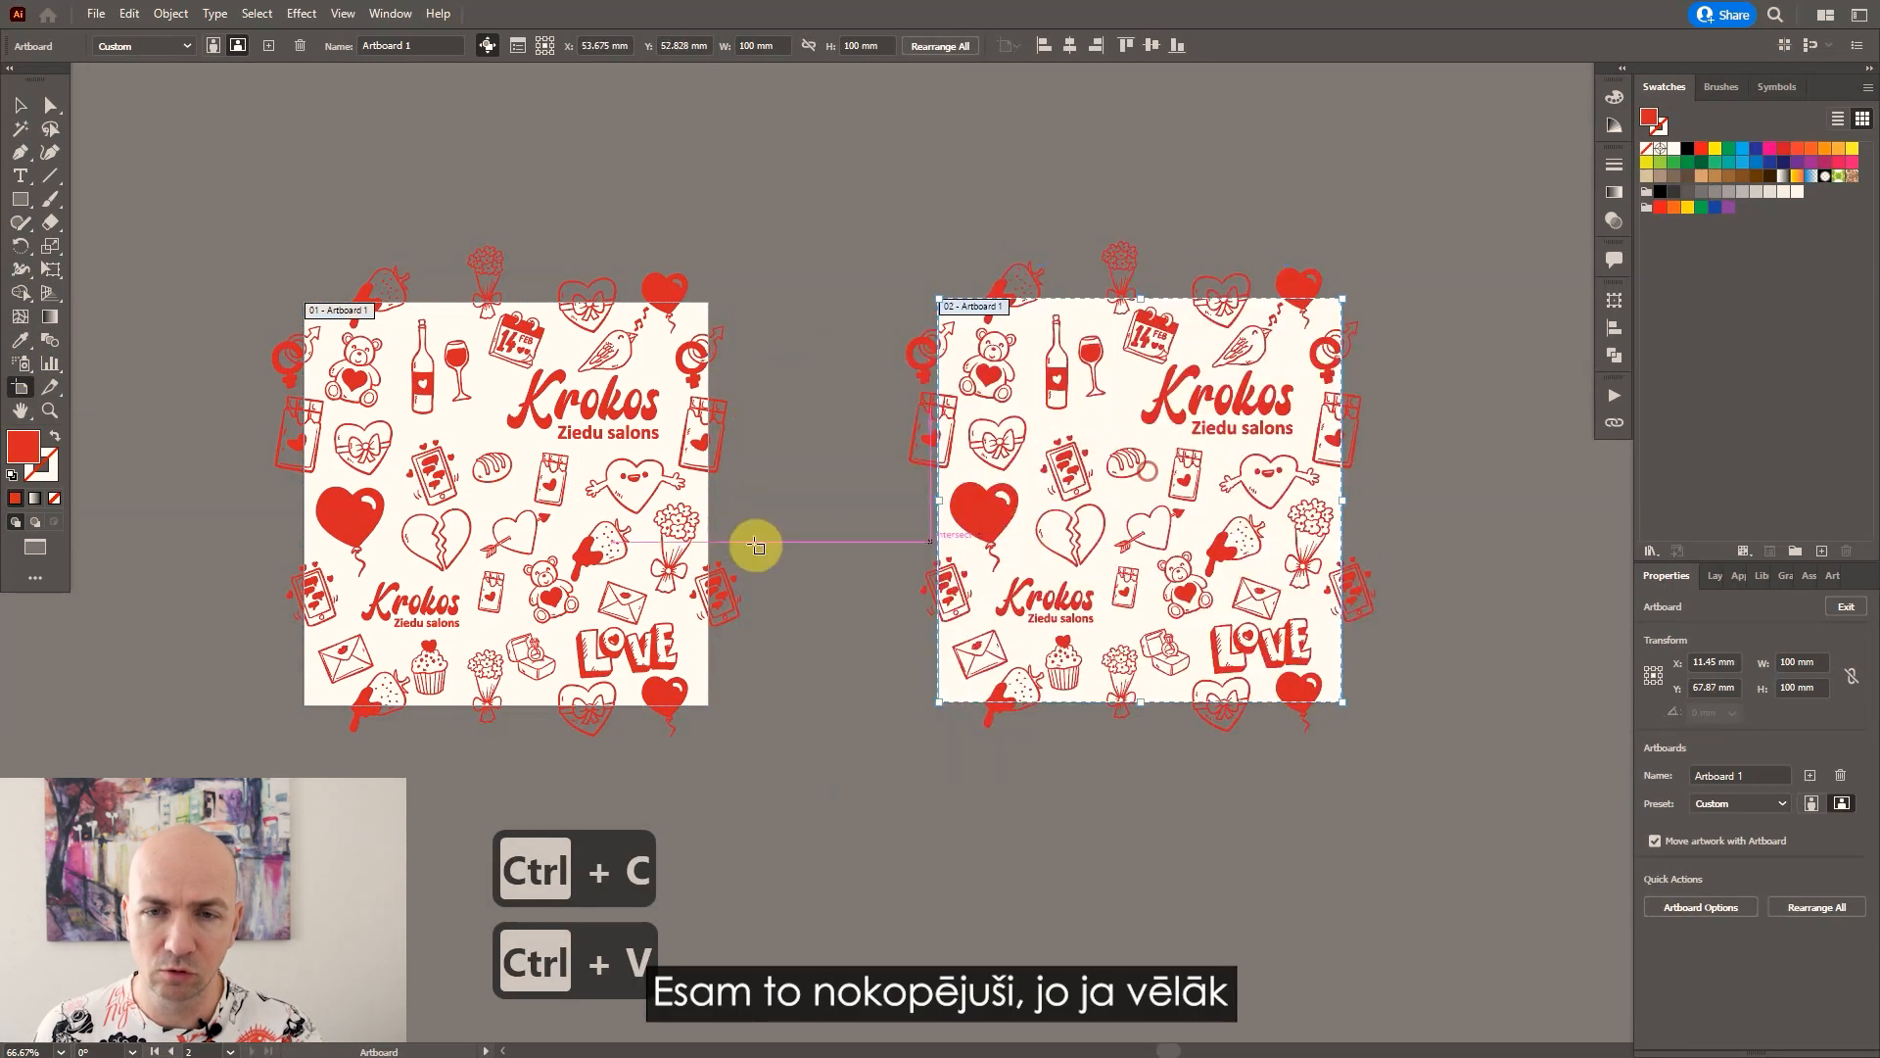
left_click(20, 104)
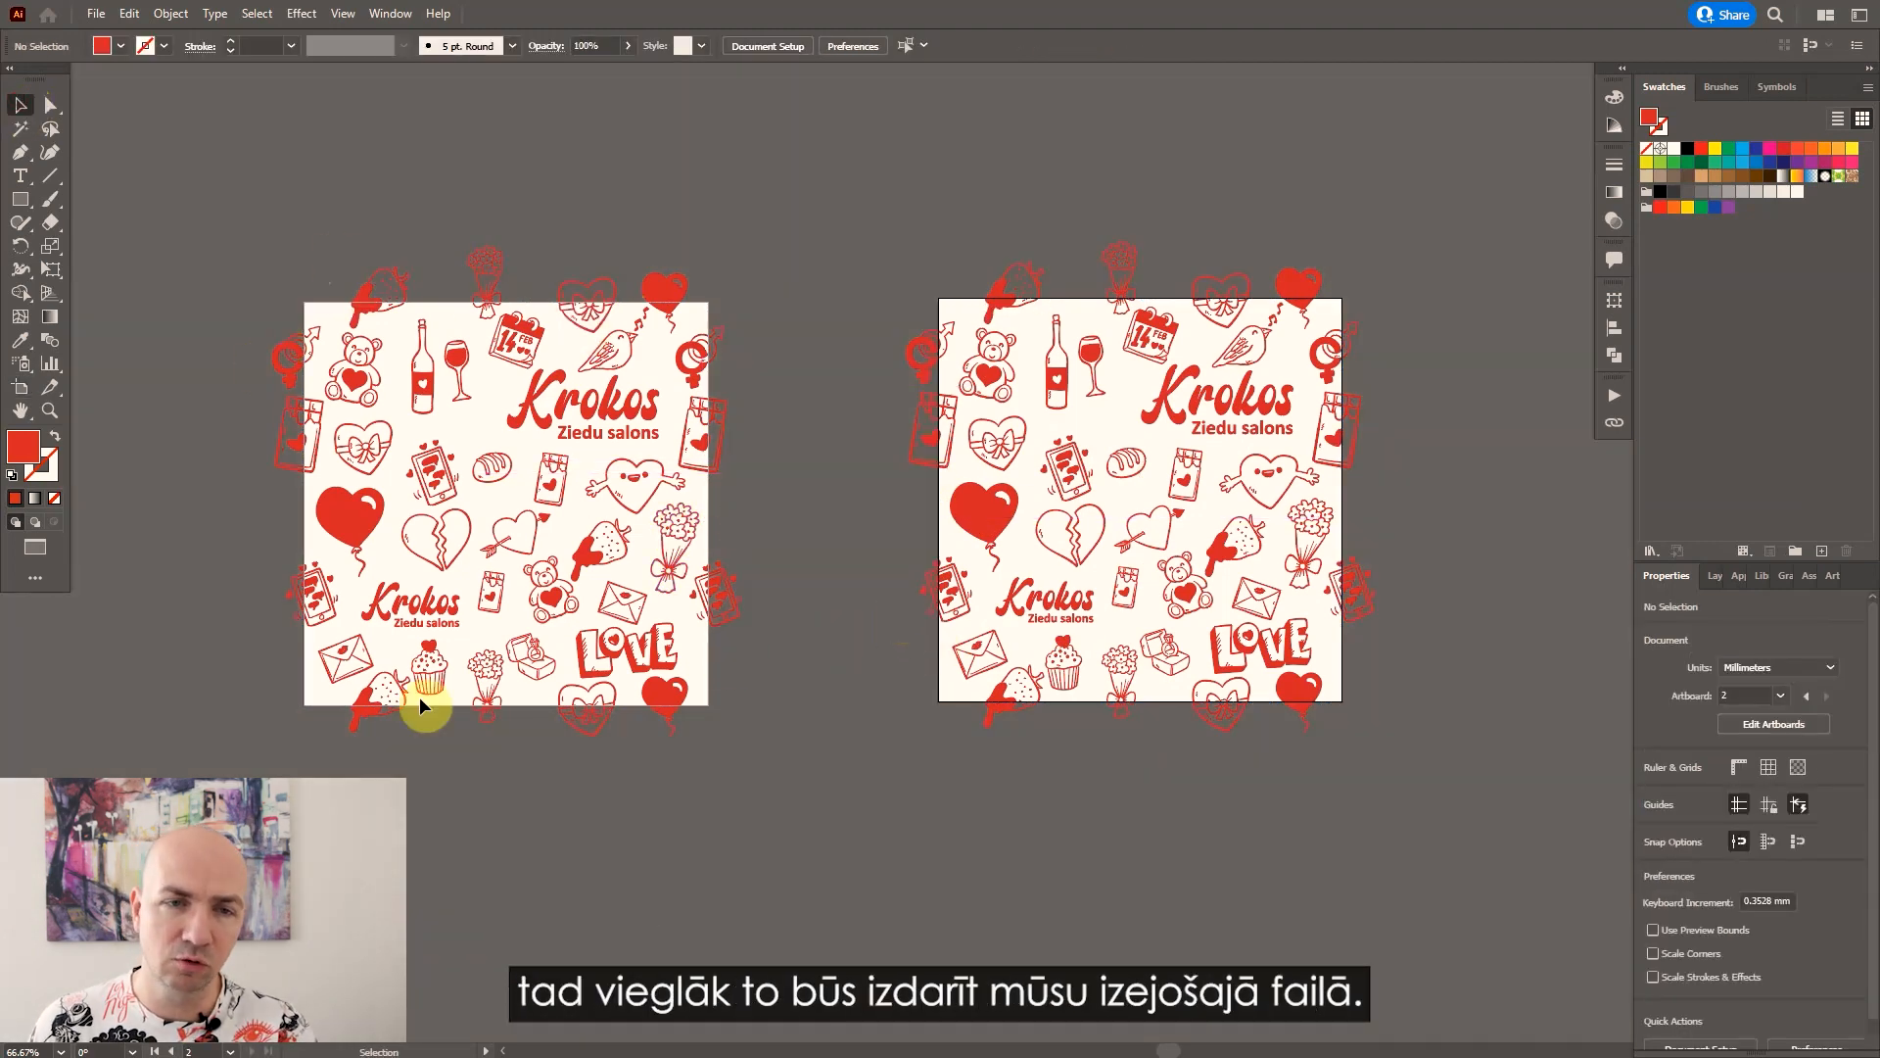
Group all the icons and logos on the duplicated artboard into one group.
left_click_drag(885, 461, 708, 479)
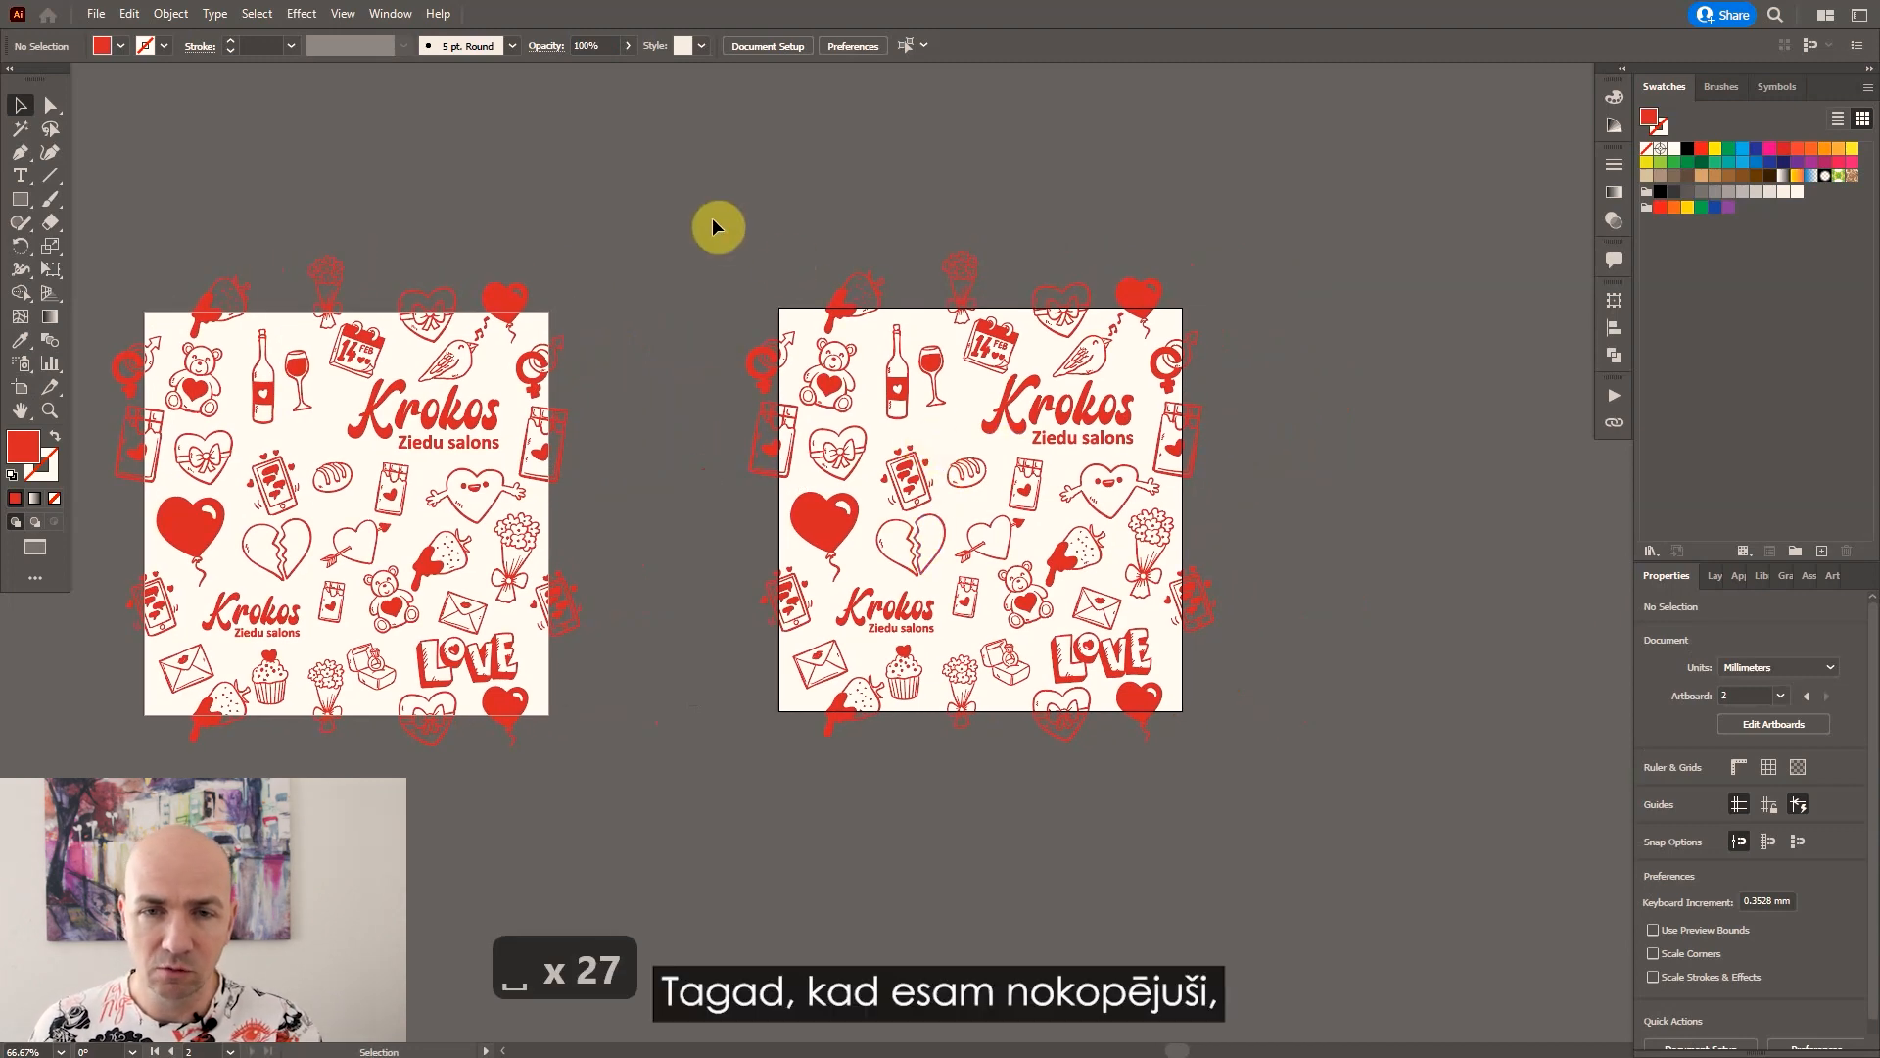
left_click(848, 304)
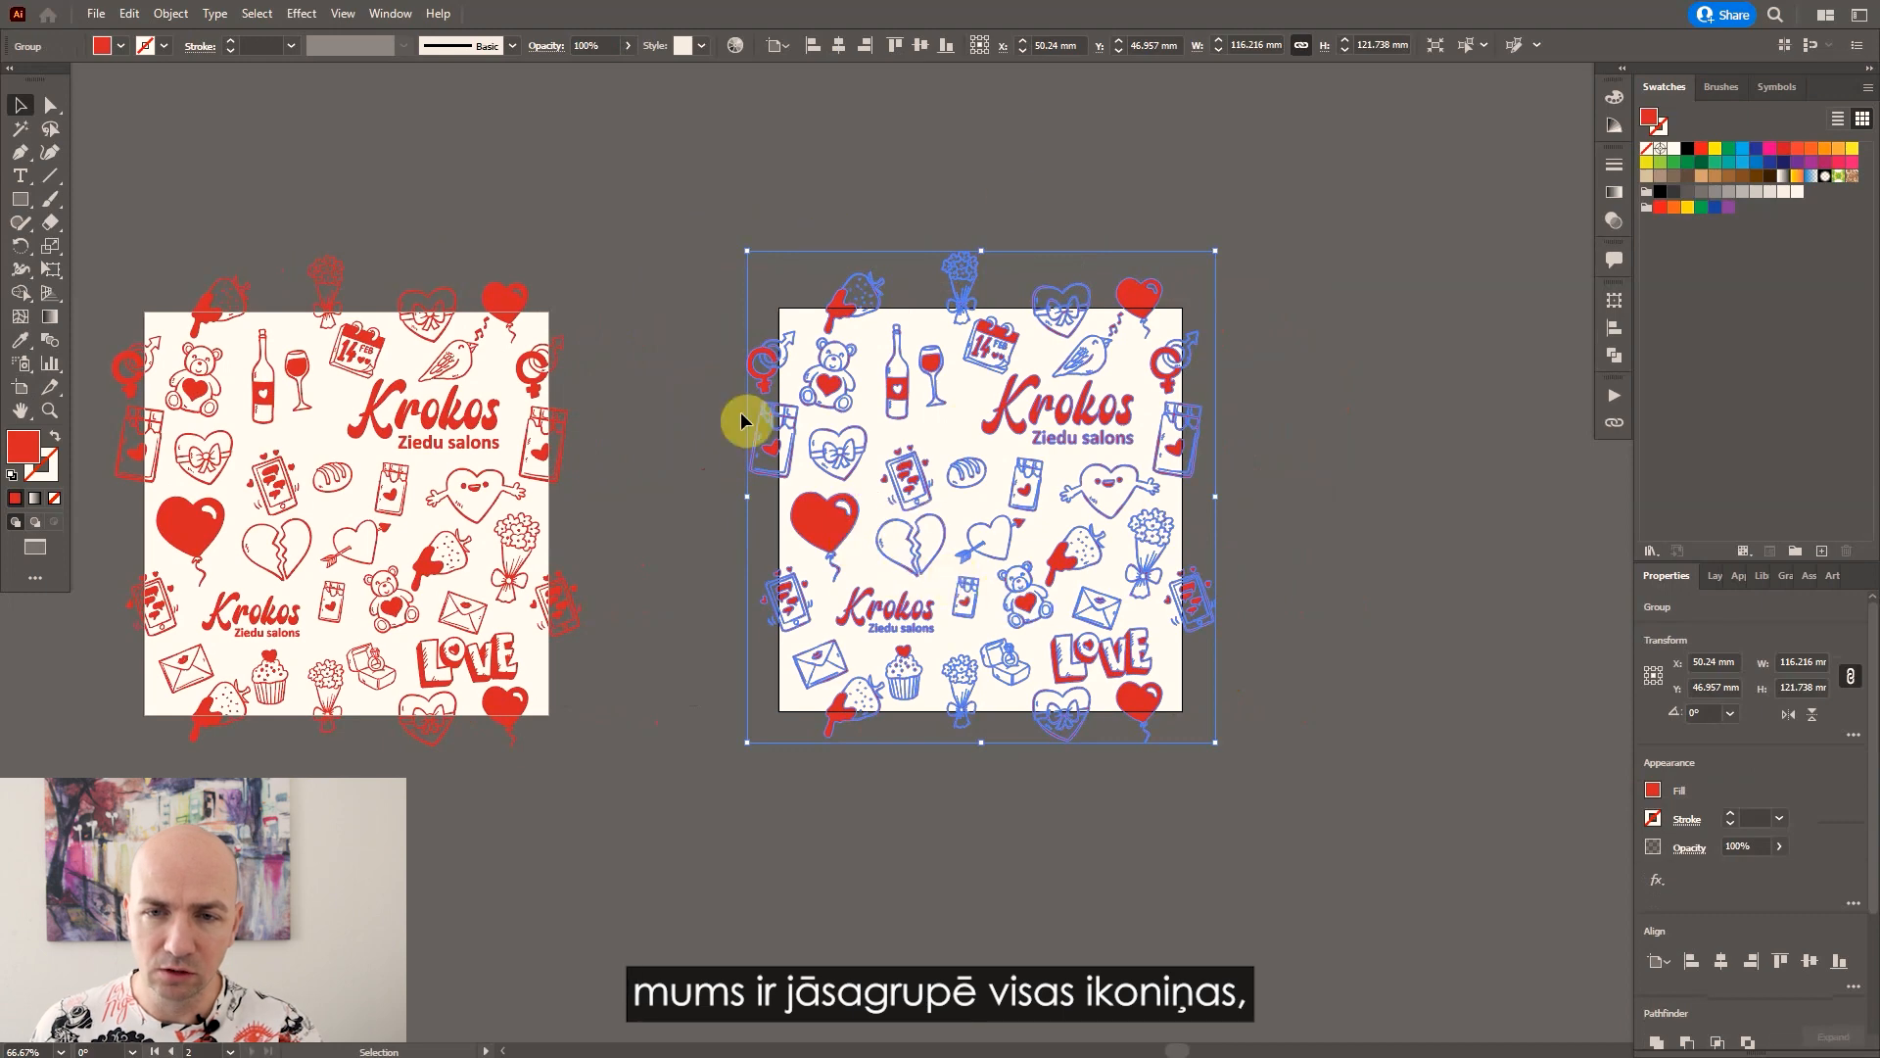
left_click(1285, 602)
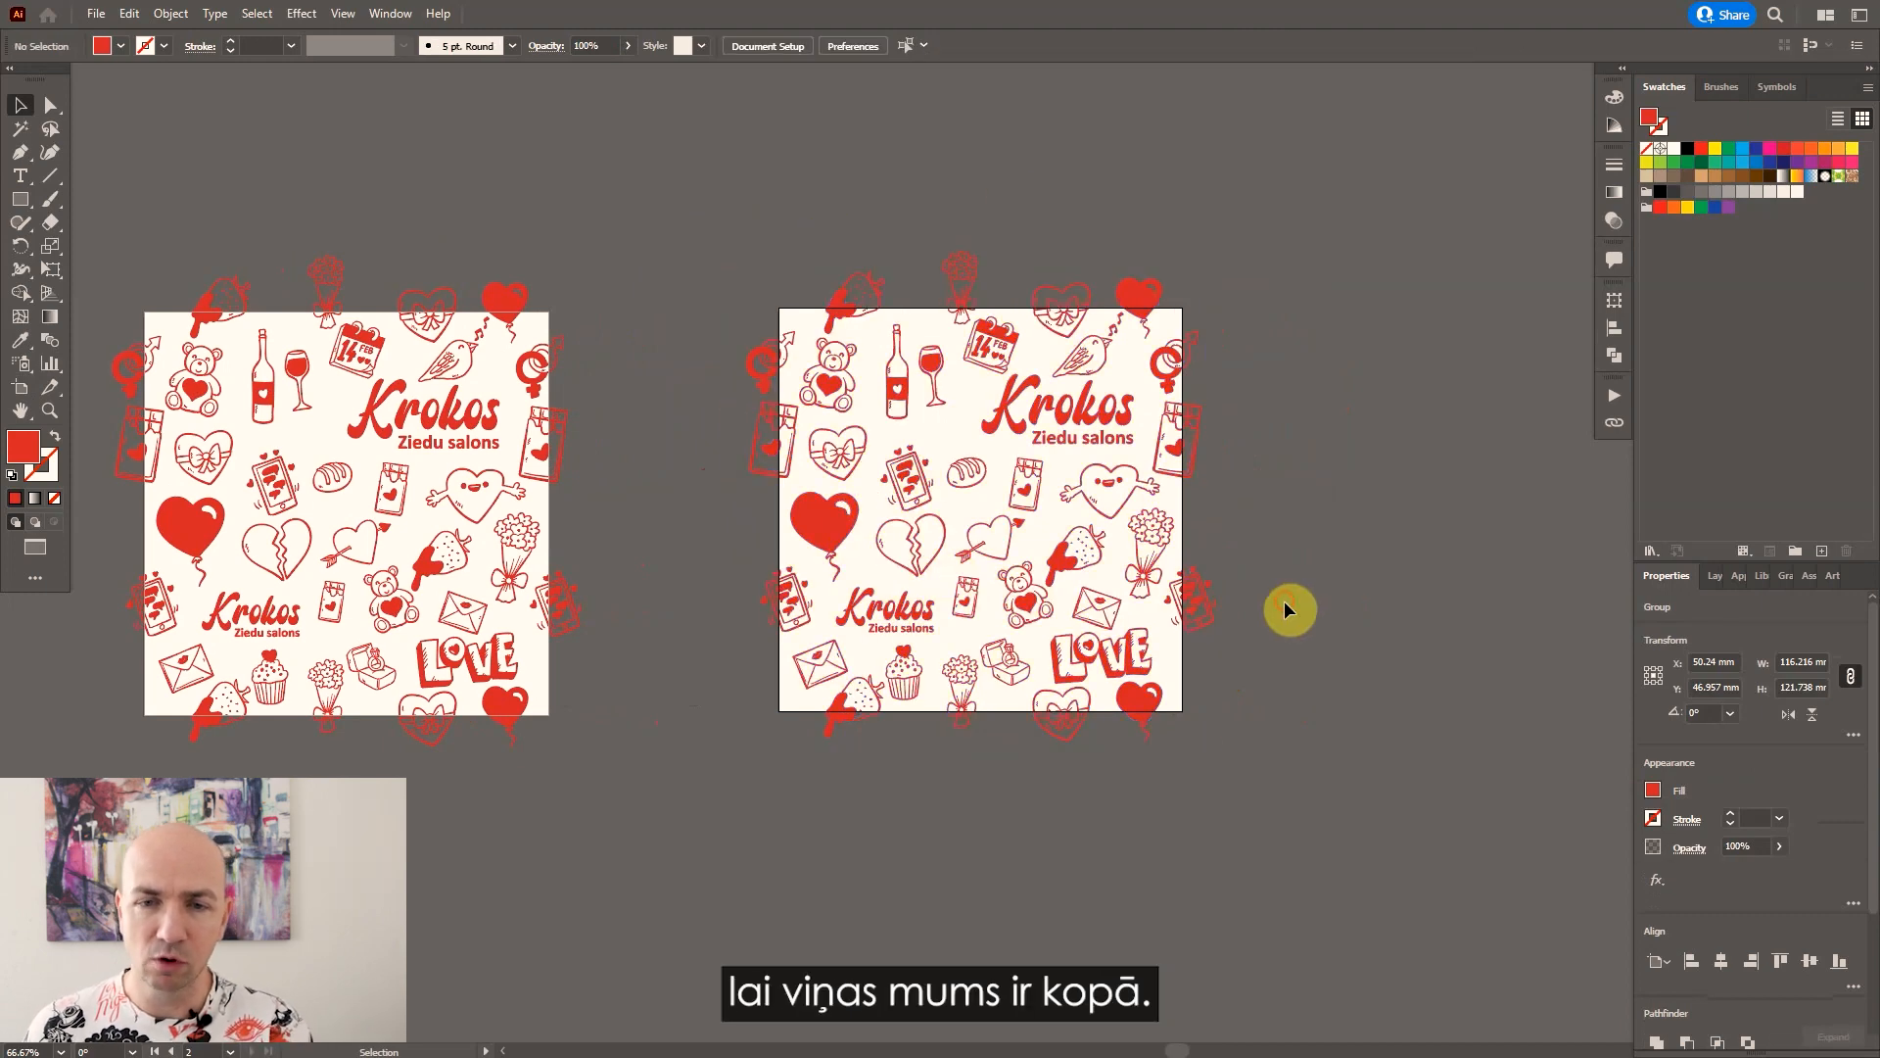
Draw a square over the duplicated artboard's artwork and set its size to 100 × 100 mm.
left_click(20, 201)
mouse_move(763, 279)
left_mouse_down()
mouse_move(944, 504)
mouse_move(1247, 680)
mouse_move(1115, 606)
mouse_move(1242, 709)
left_mouse_up()
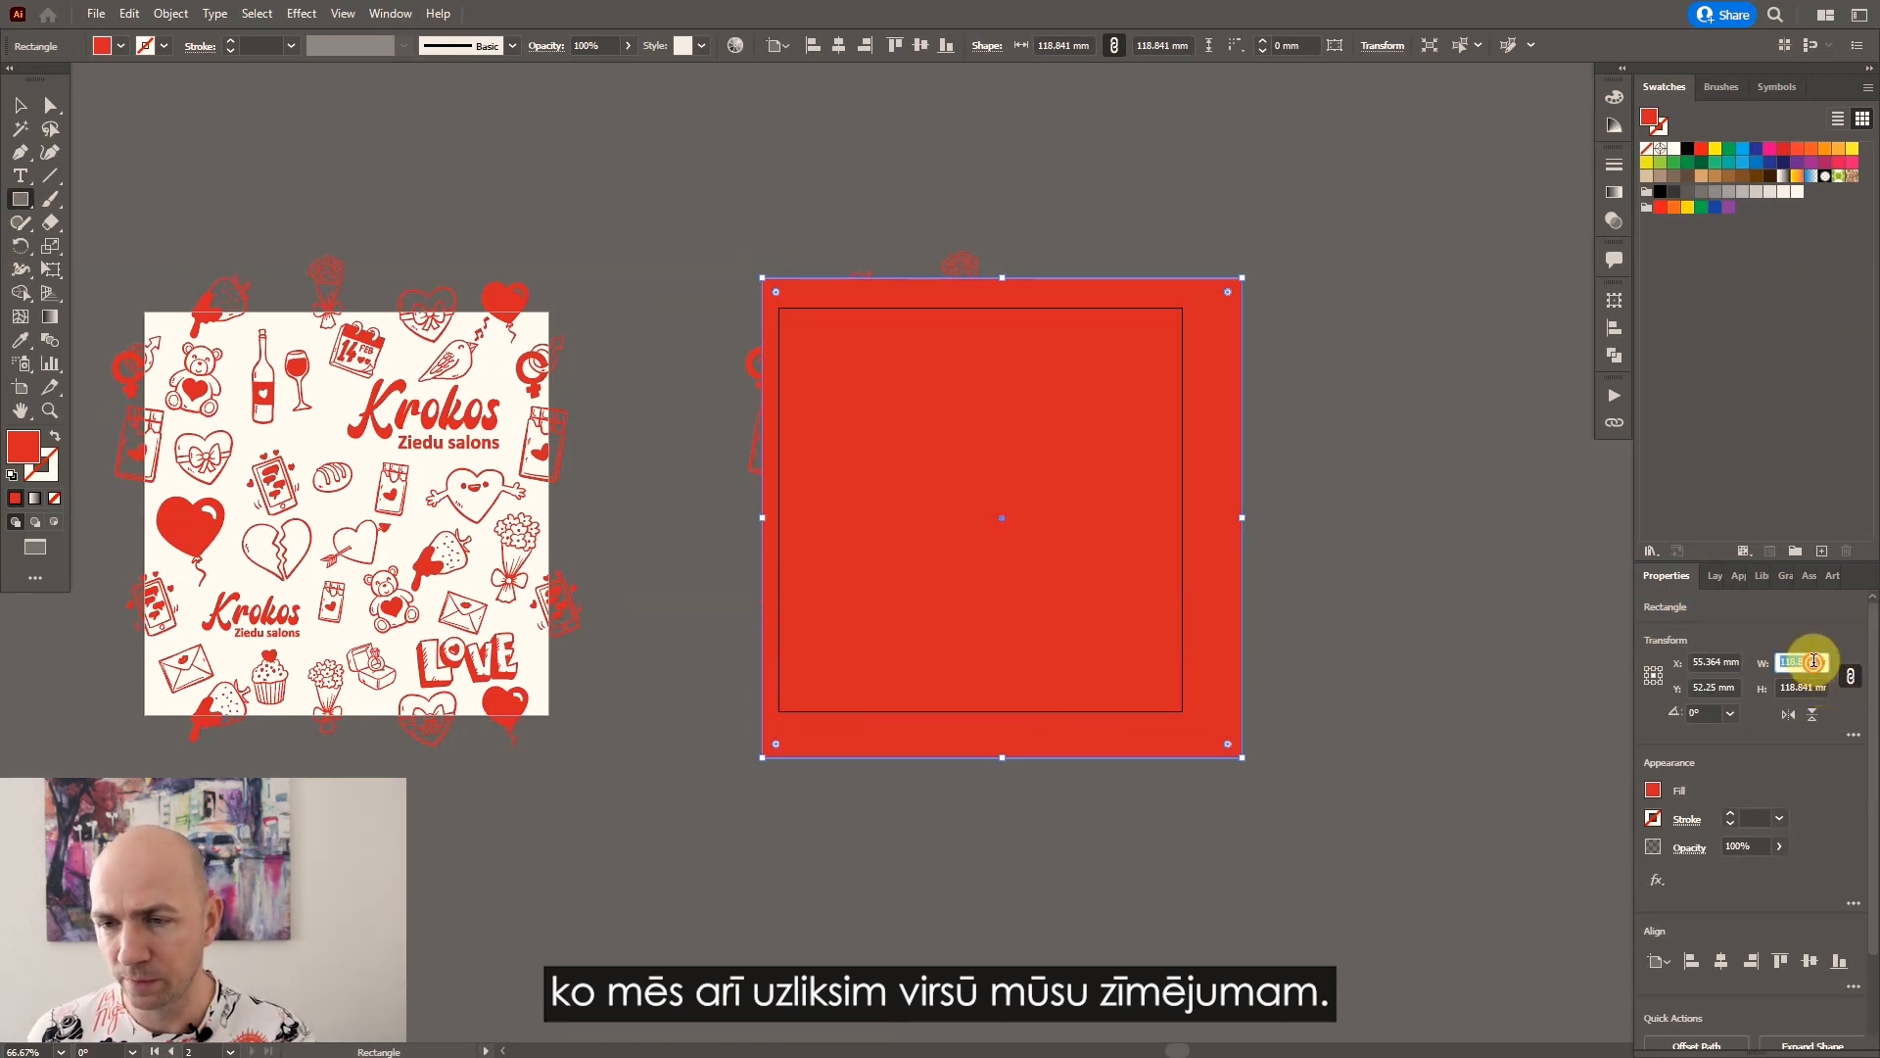
type("100")
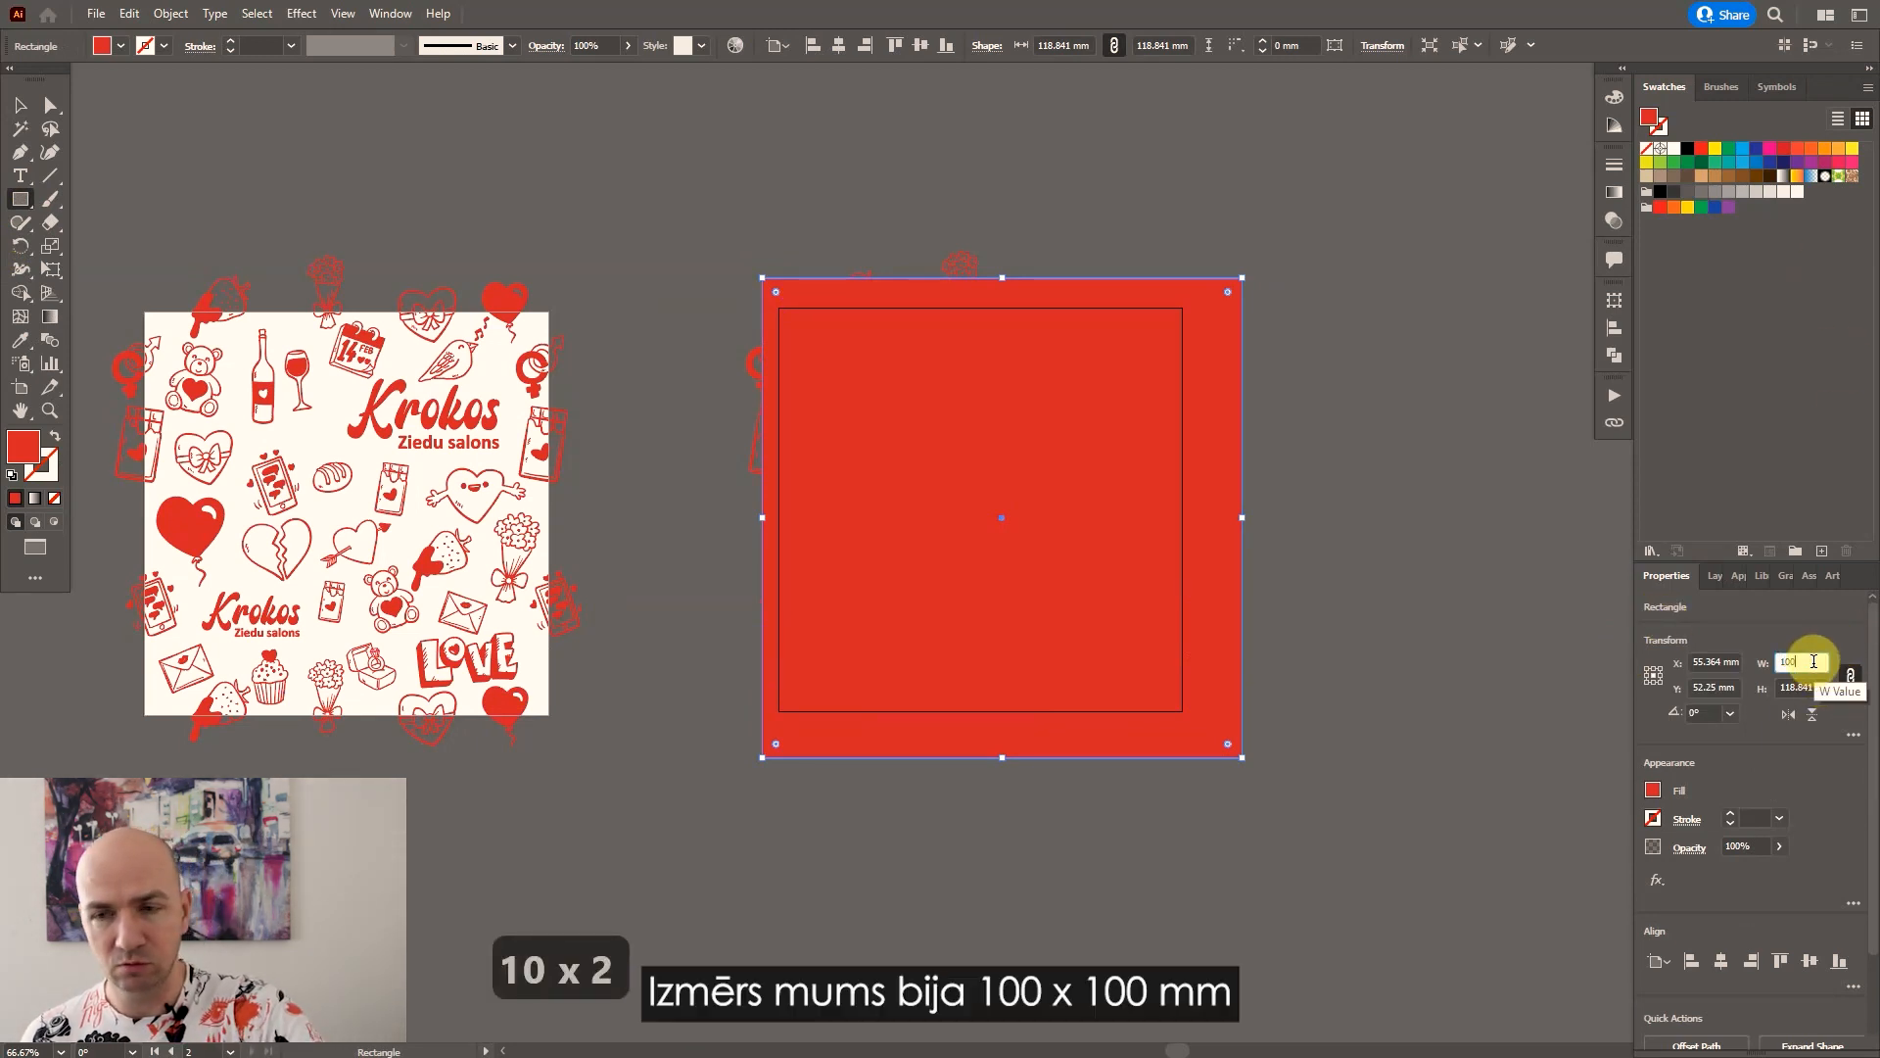
left_click(1813, 688)
type("100")
key("Return")
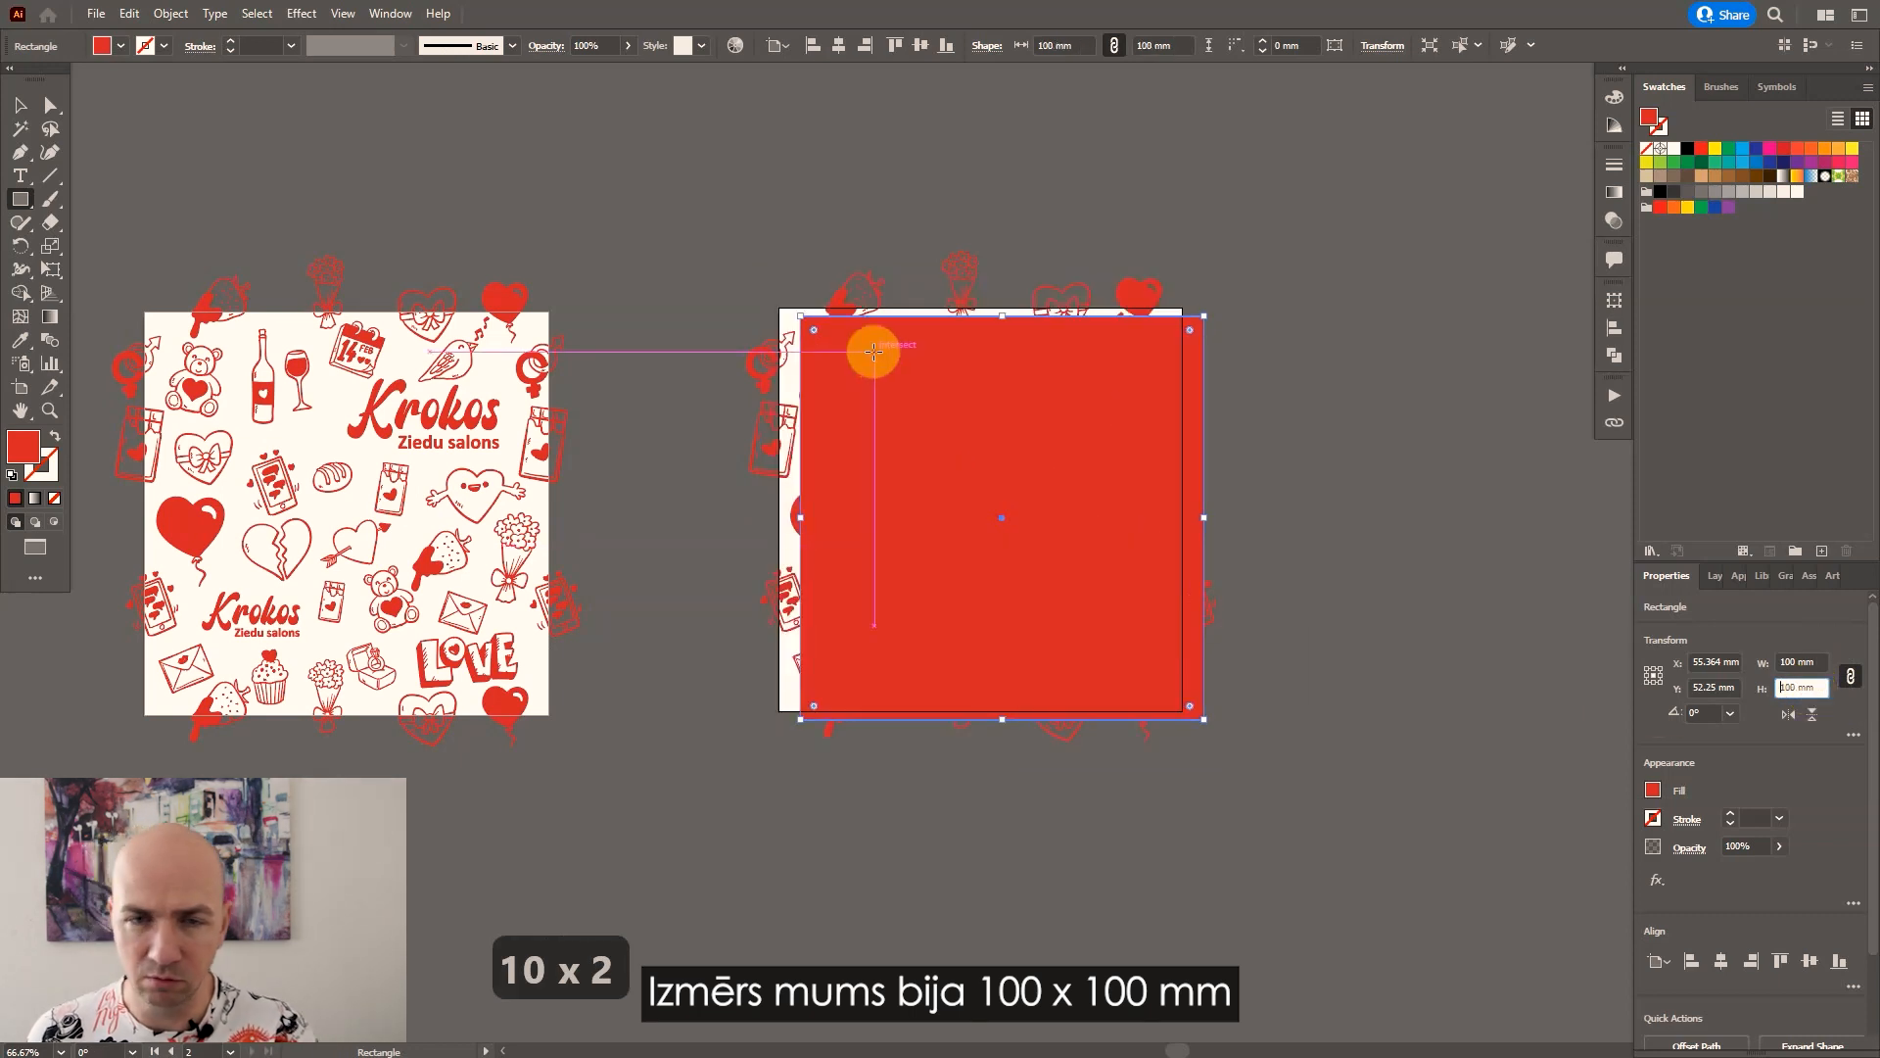
Centre the red square horizontally and vertically on the duplicated artboard.
left_click(21, 106)
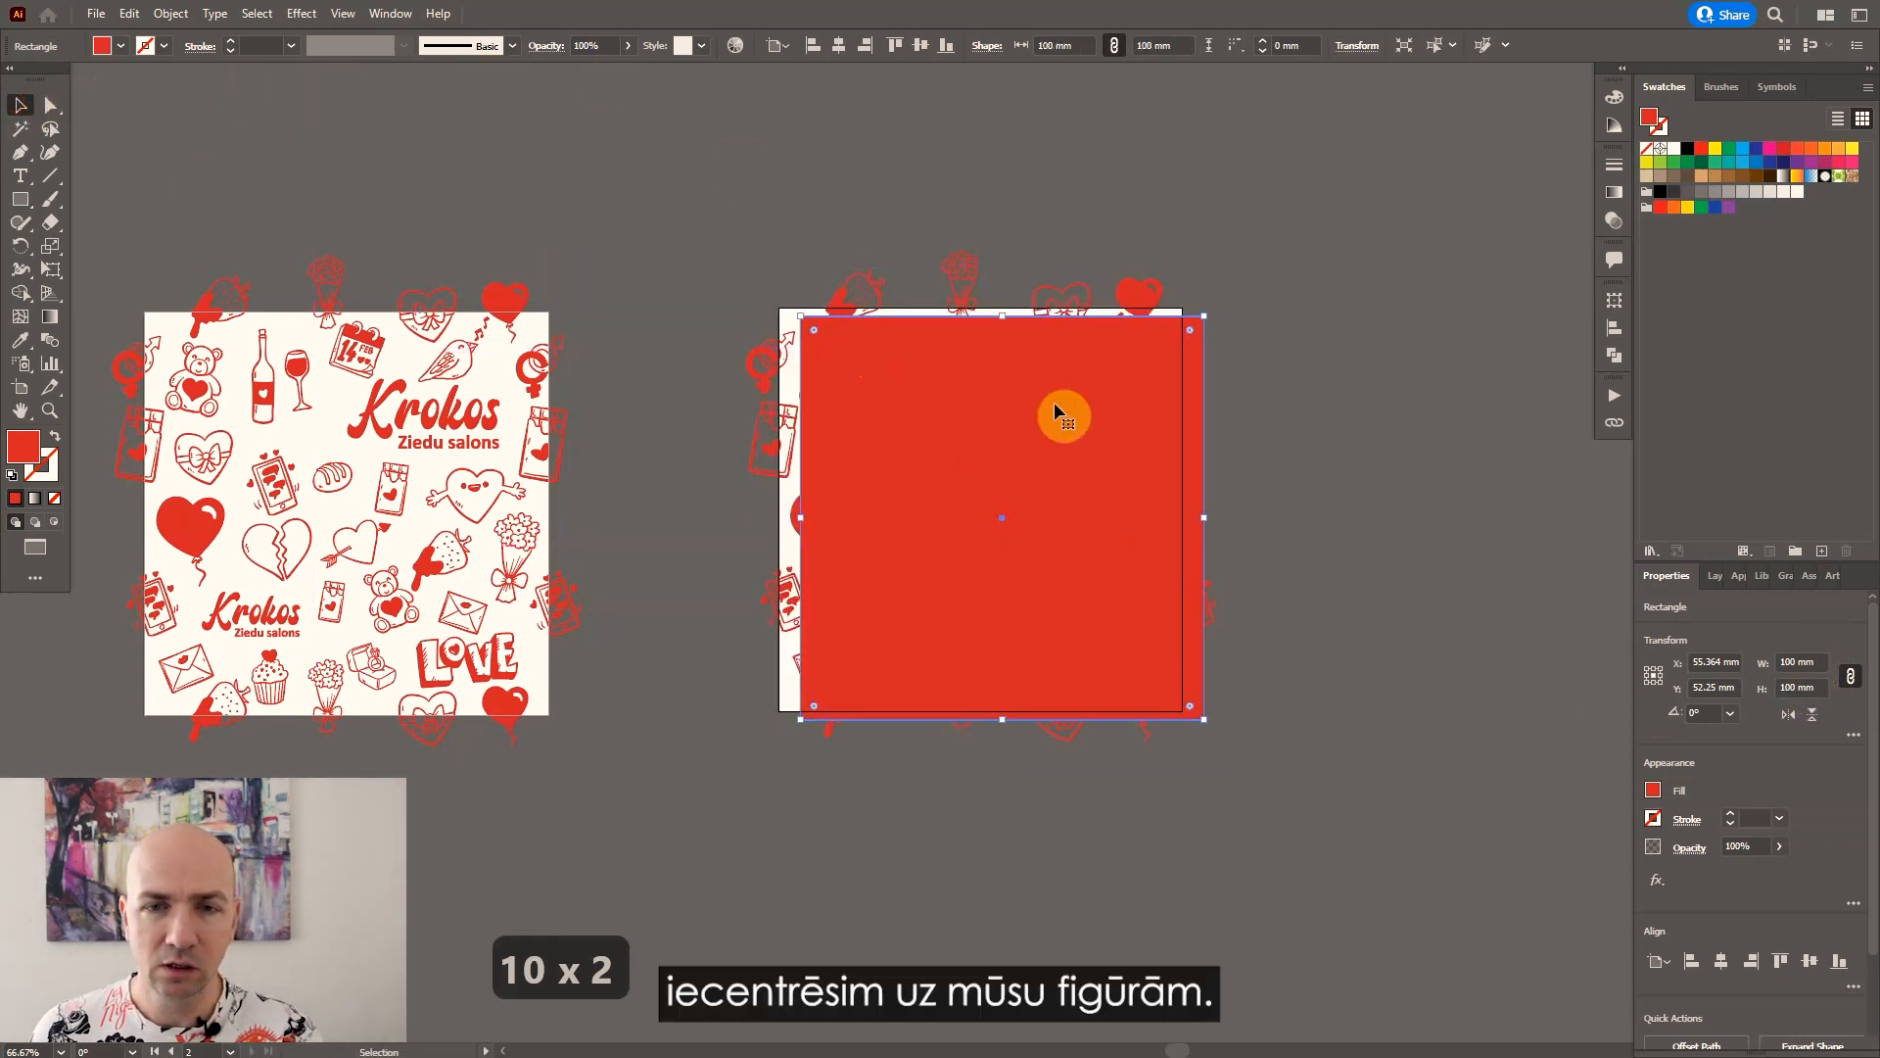
left_click(837, 49)
left_click(918, 45)
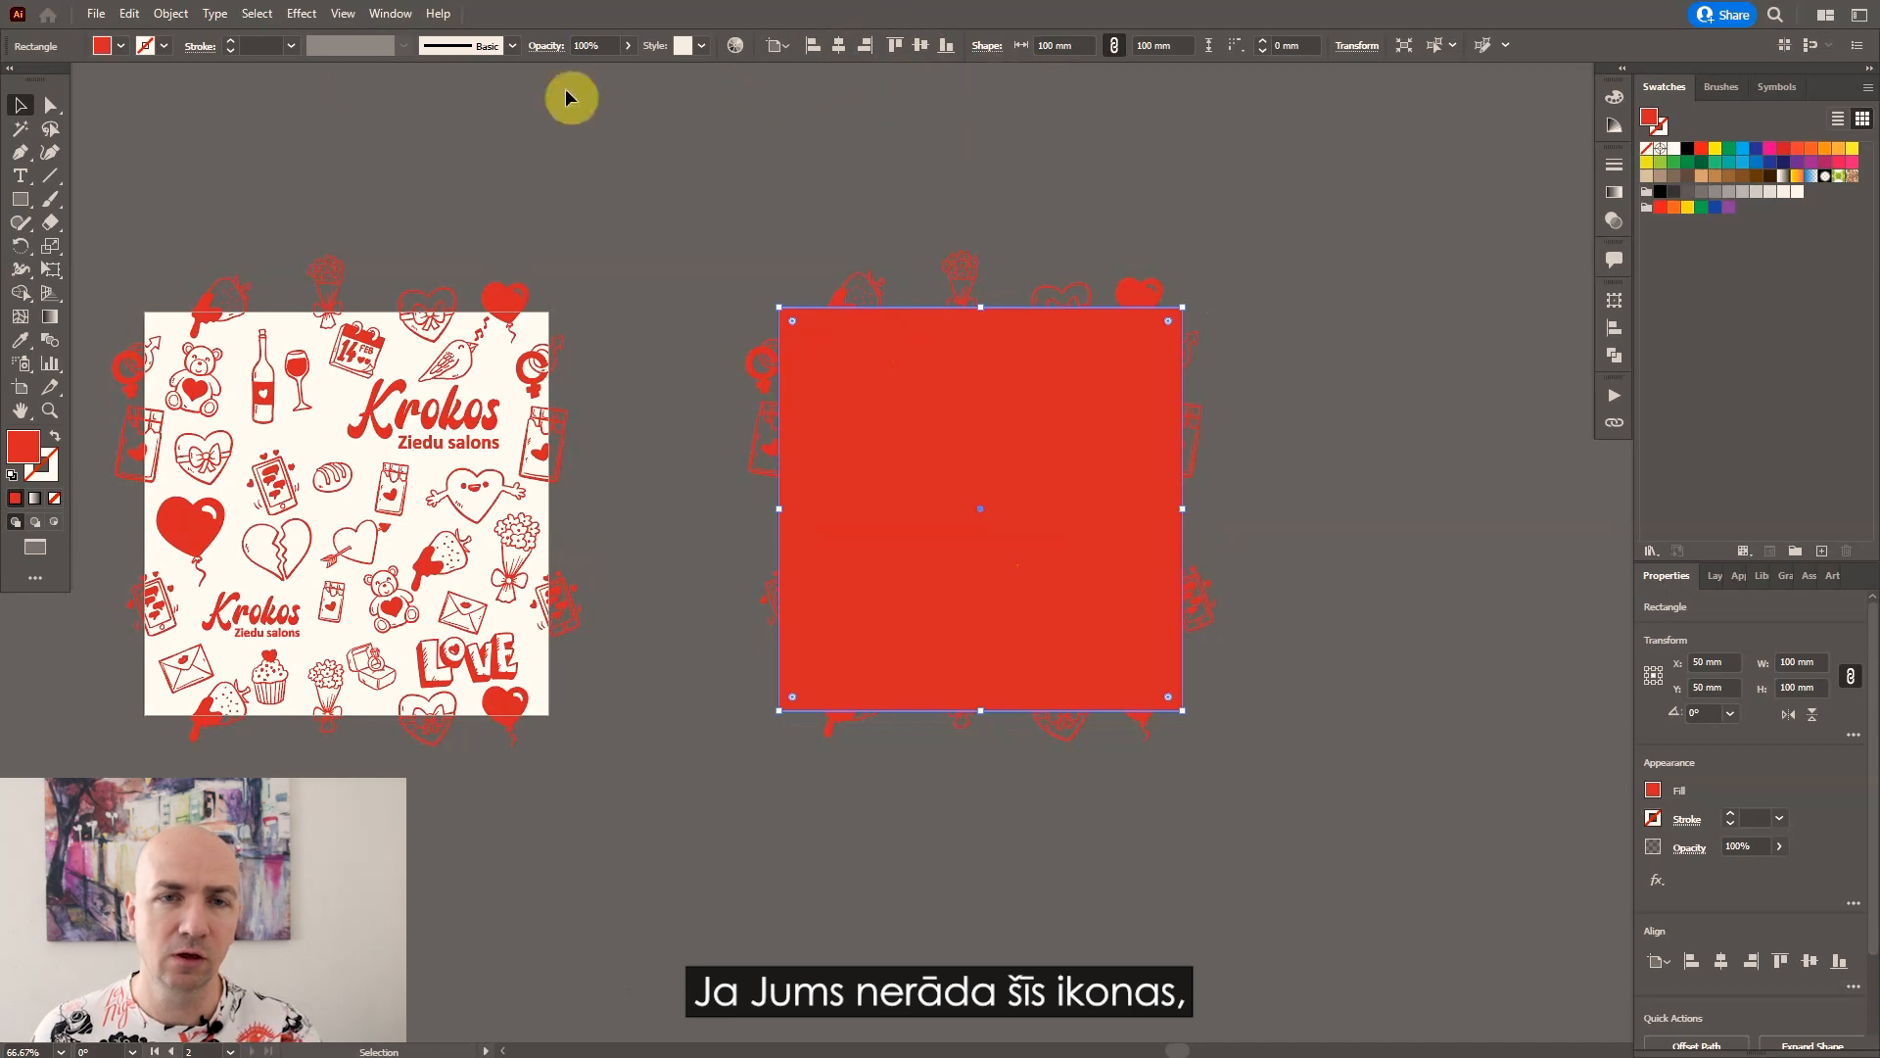
left_click(389, 14)
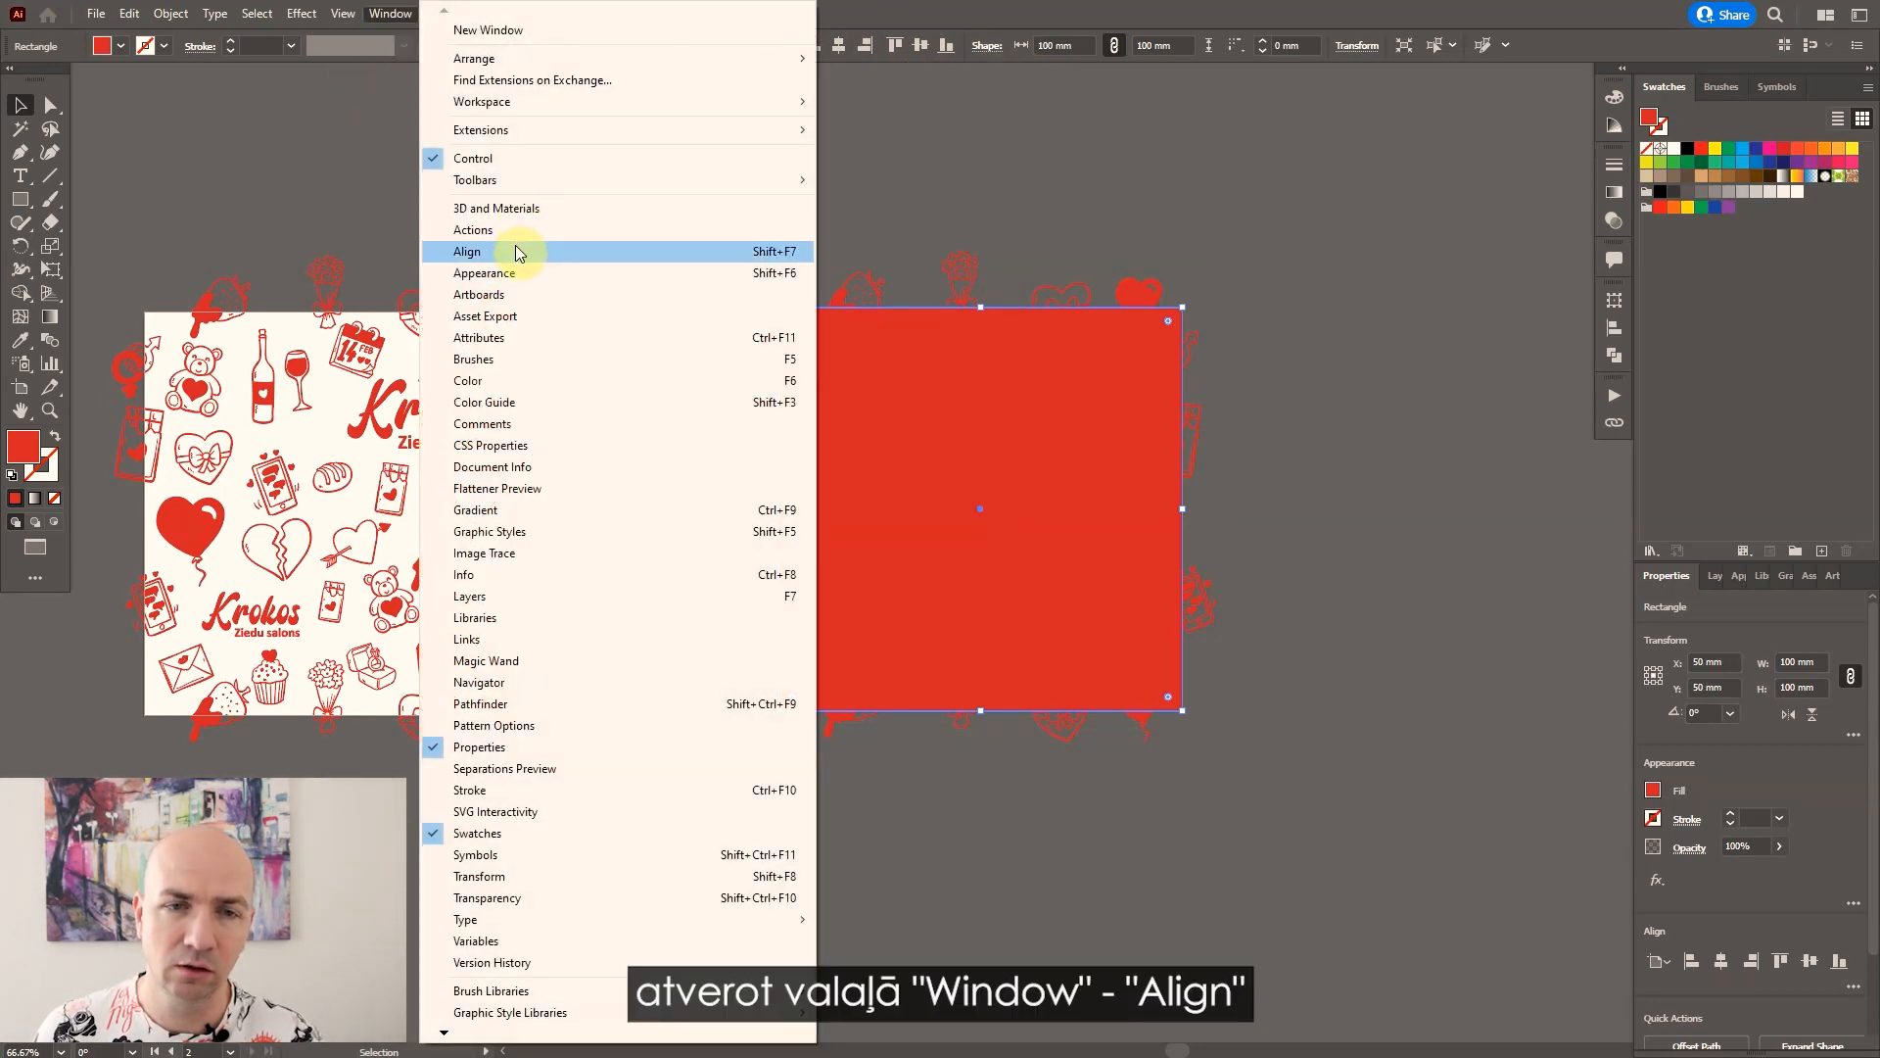
left_click(967, 214)
Make a clipping mask from the red square and the icon group on the duplicated artboard.
left_click_drag(682, 200, 1332, 781)
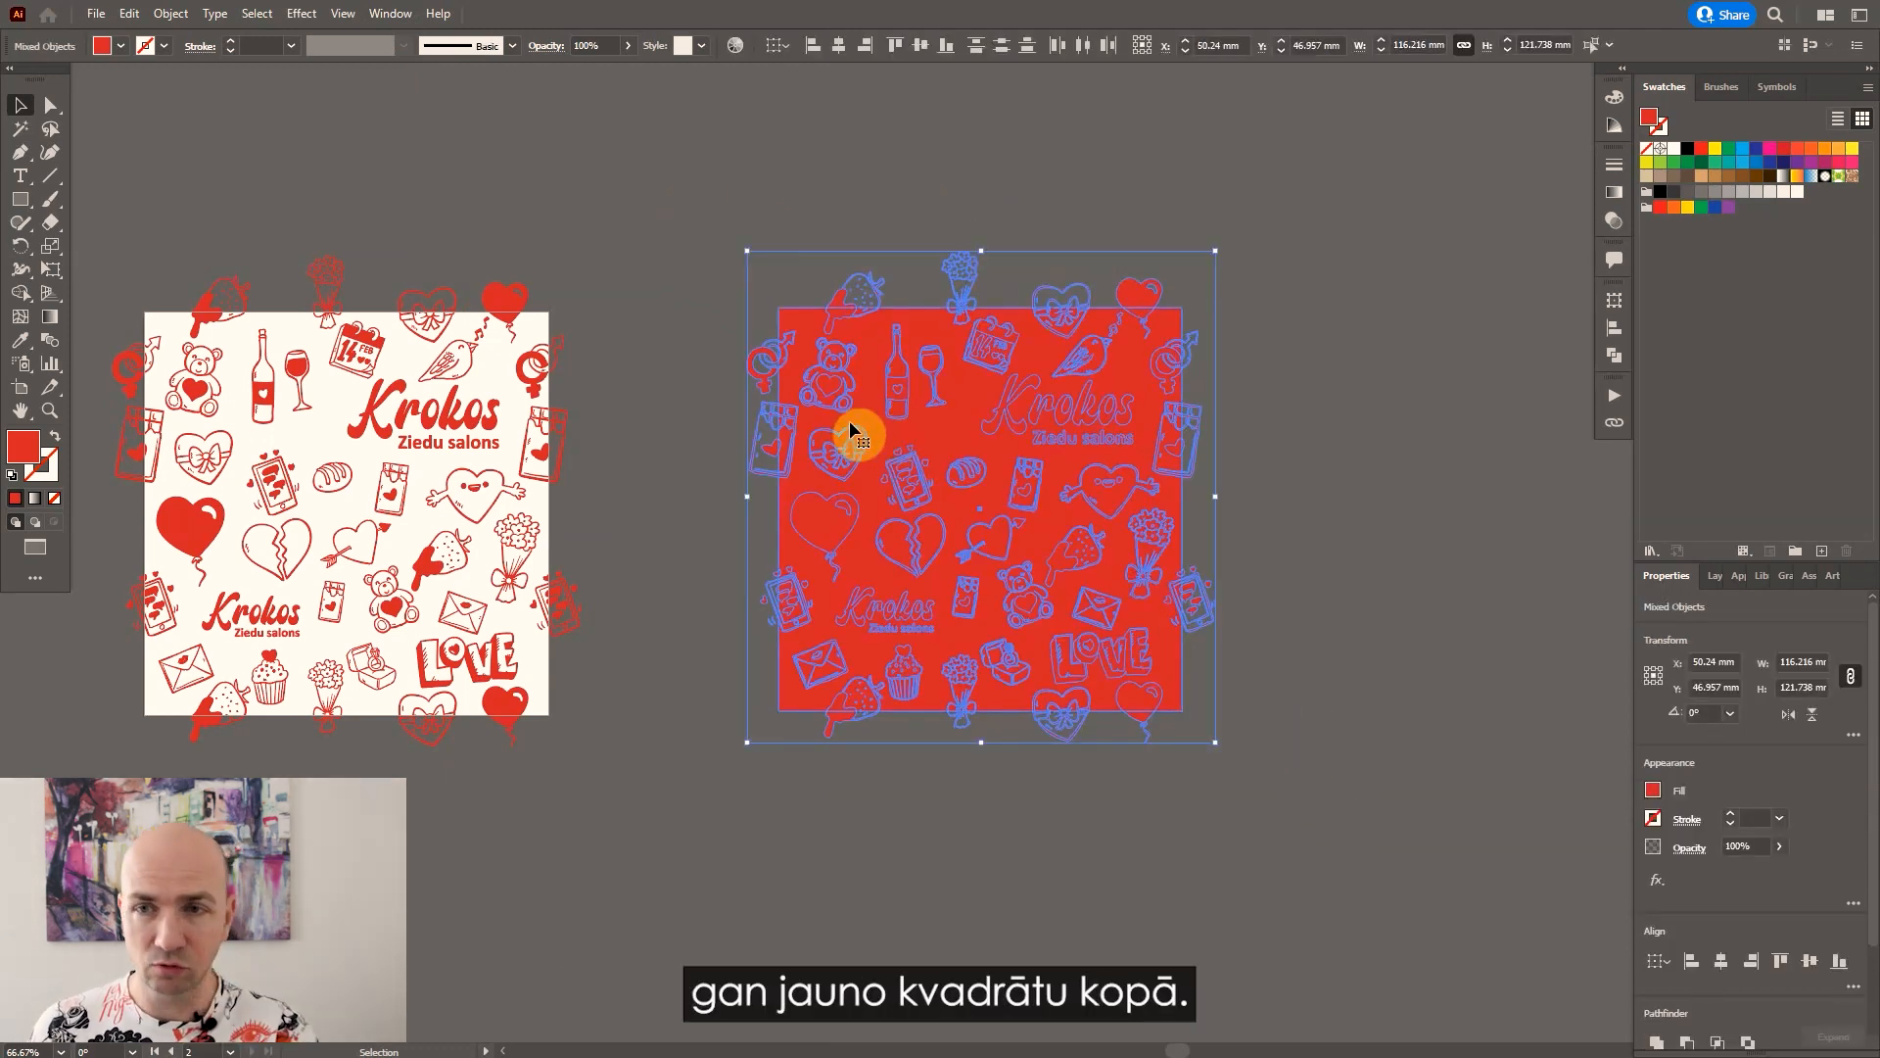
right_click(934, 422)
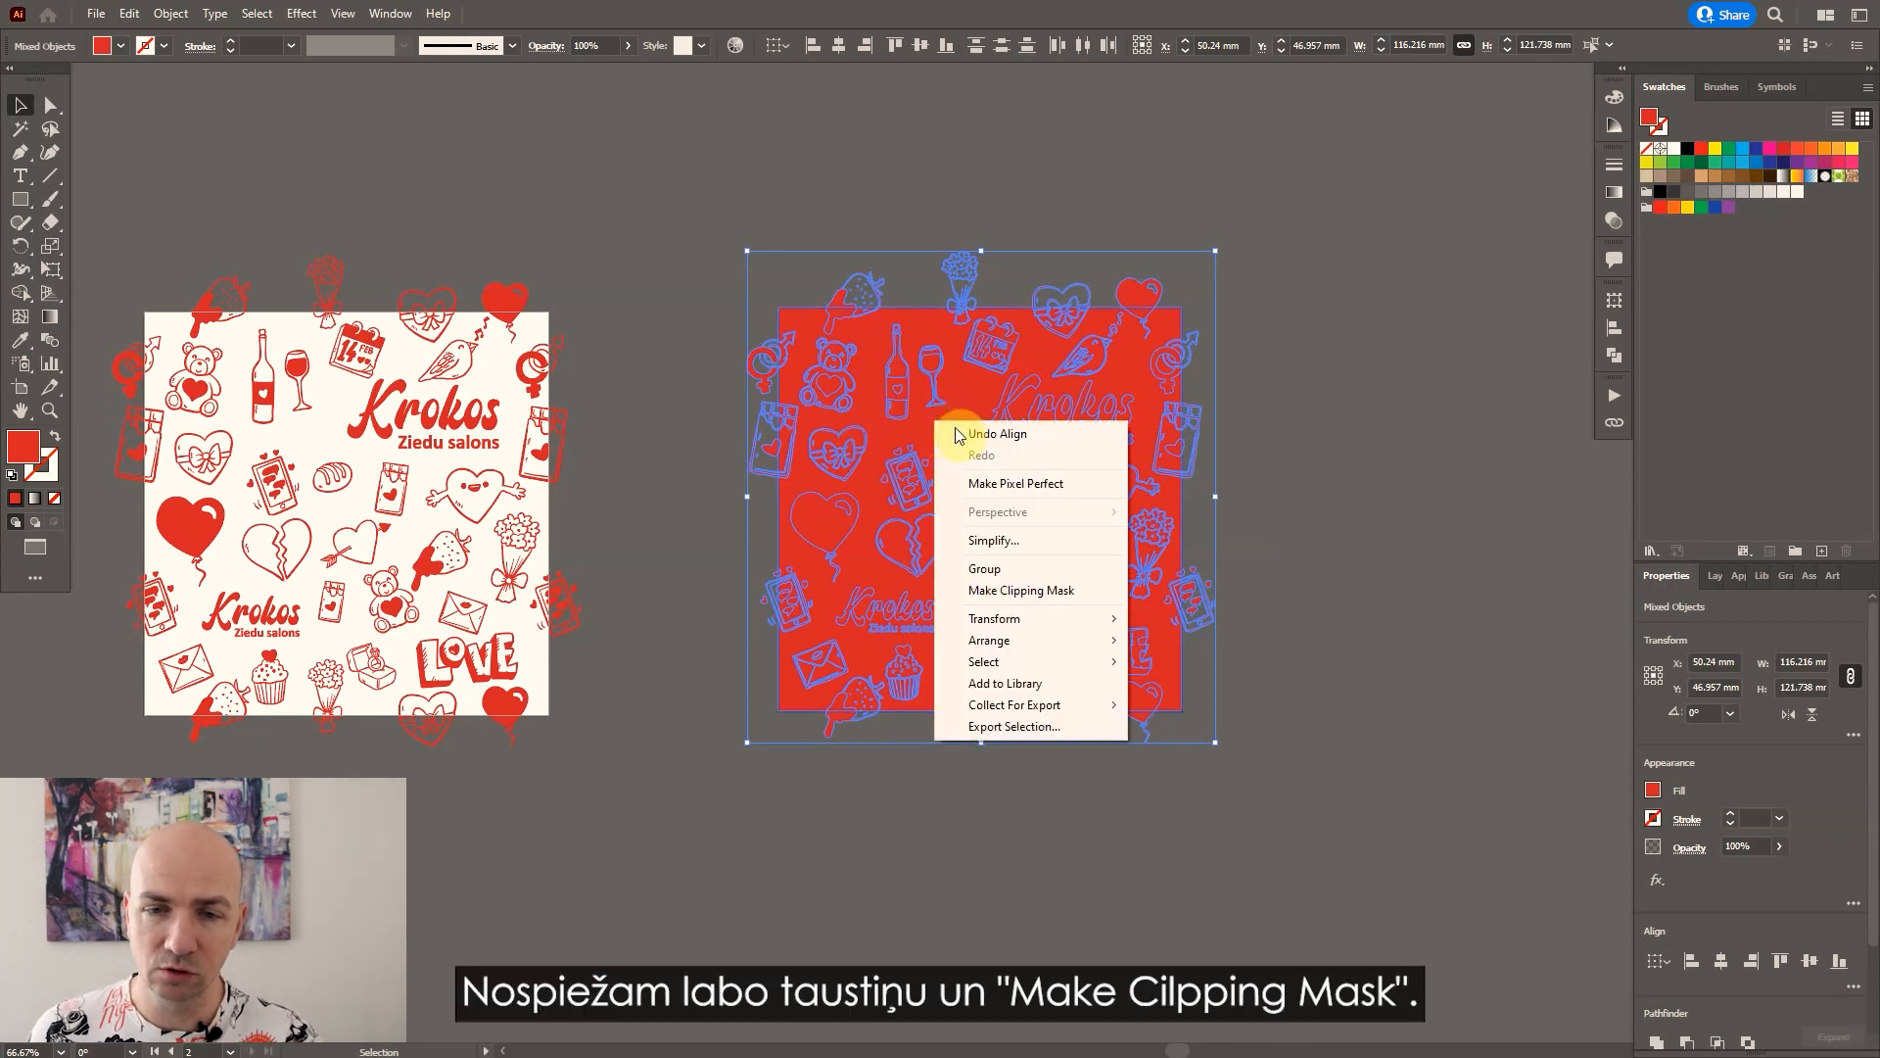
left_click(1009, 593)
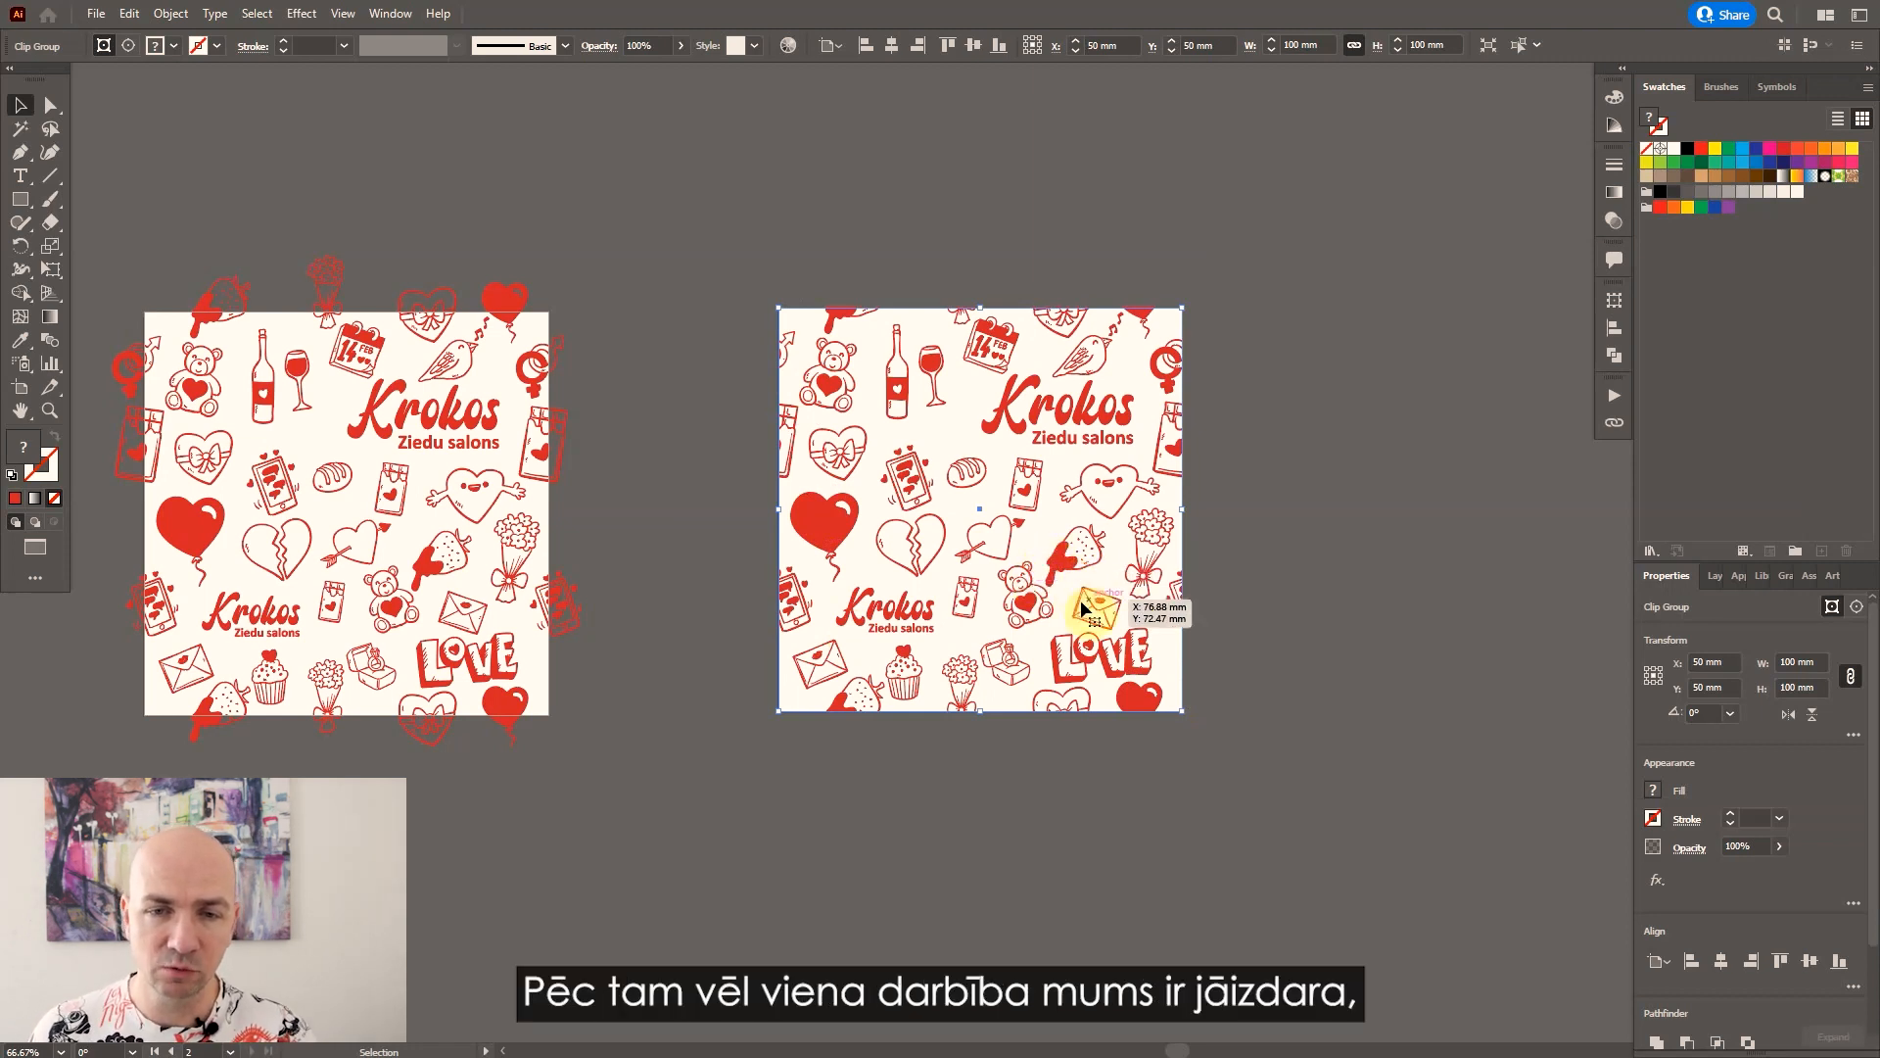
Crop the clipped artwork with the Pathfinder and add the result to the swatches as a pattern.
left_click(392, 15)
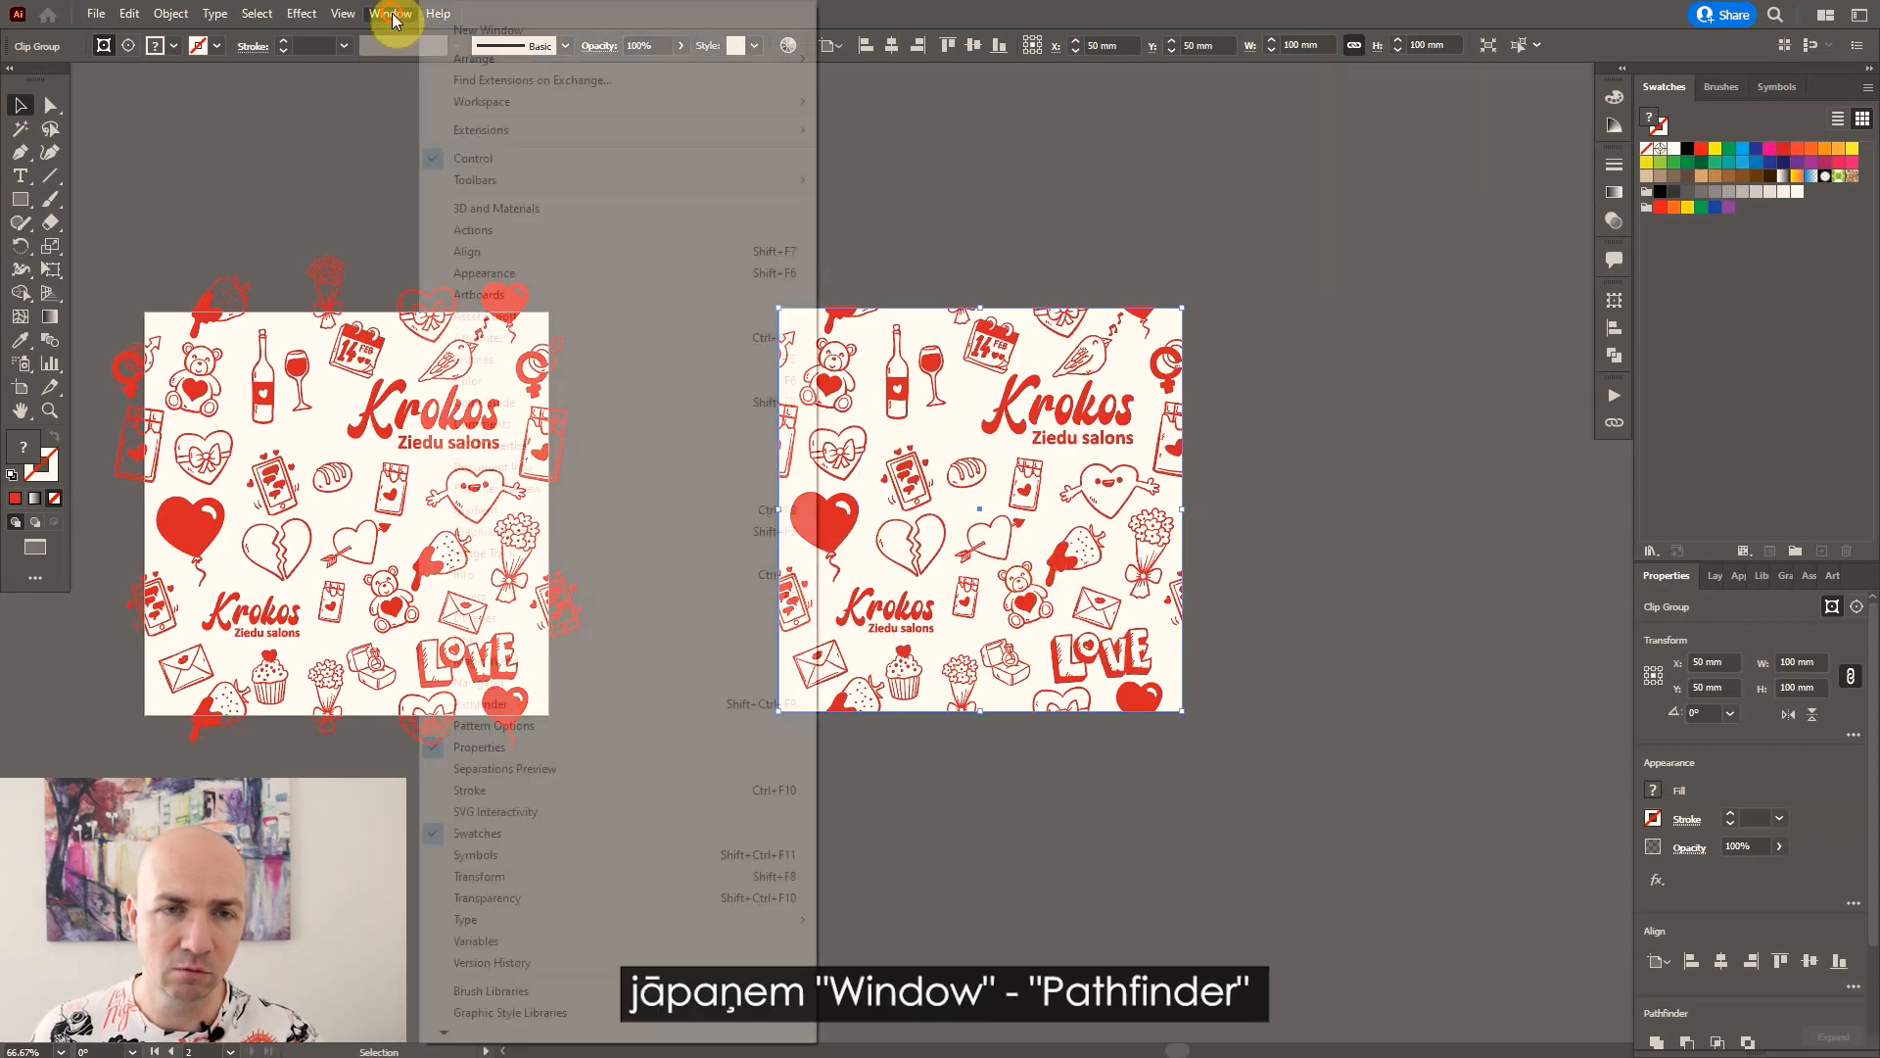
left_click(625, 705)
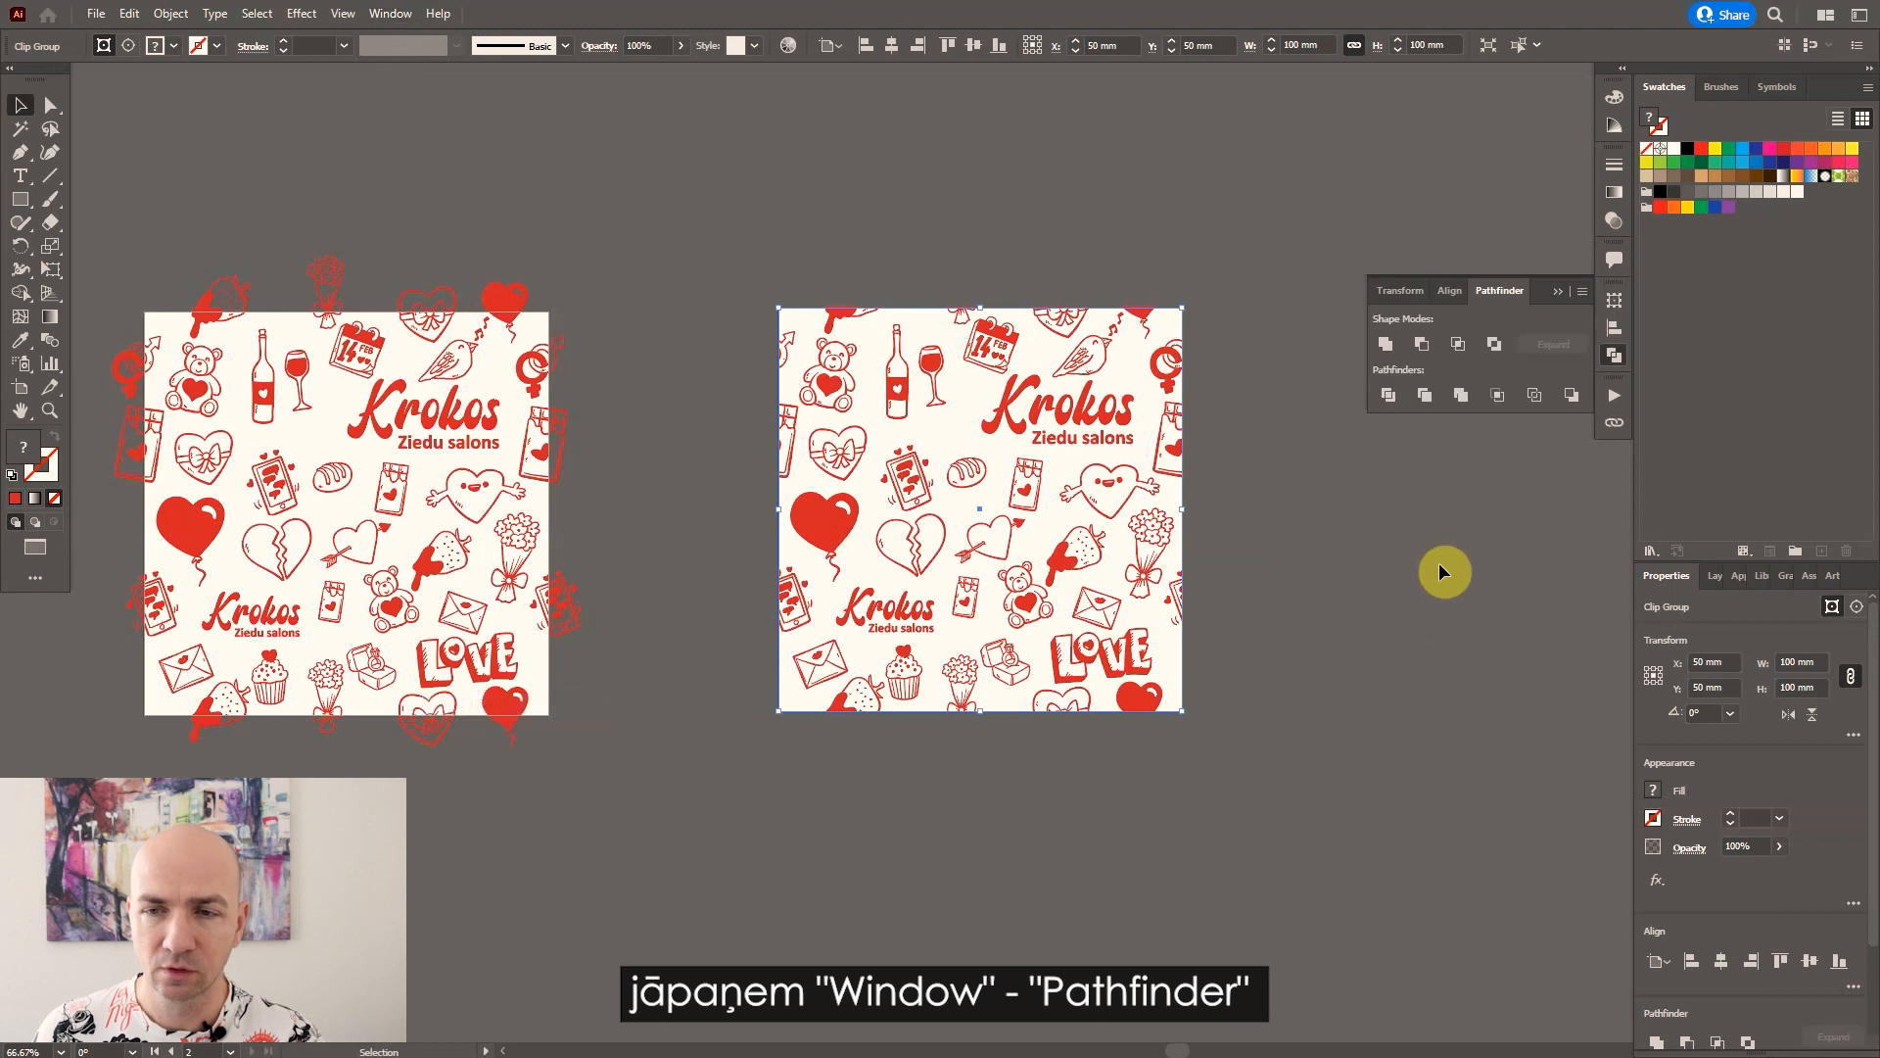
left_click(1498, 395)
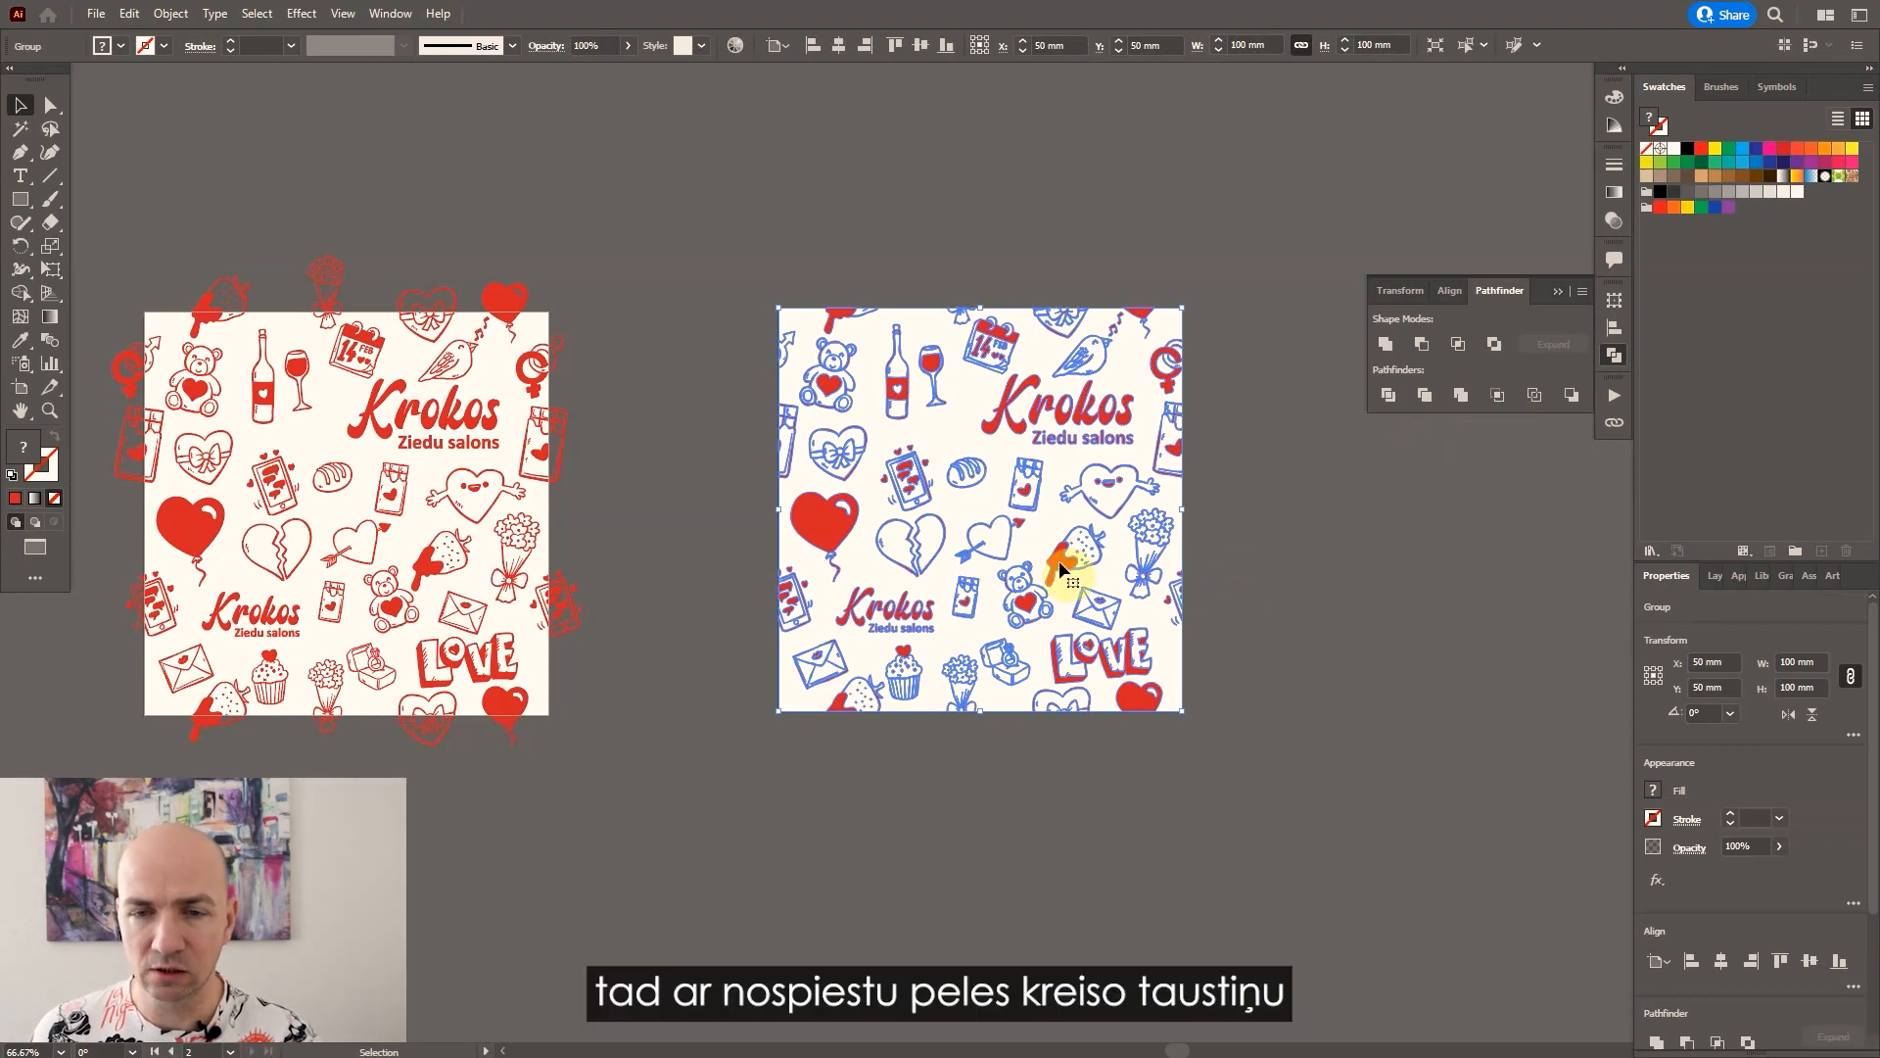
left_click_drag(1060, 561, 1694, 448)
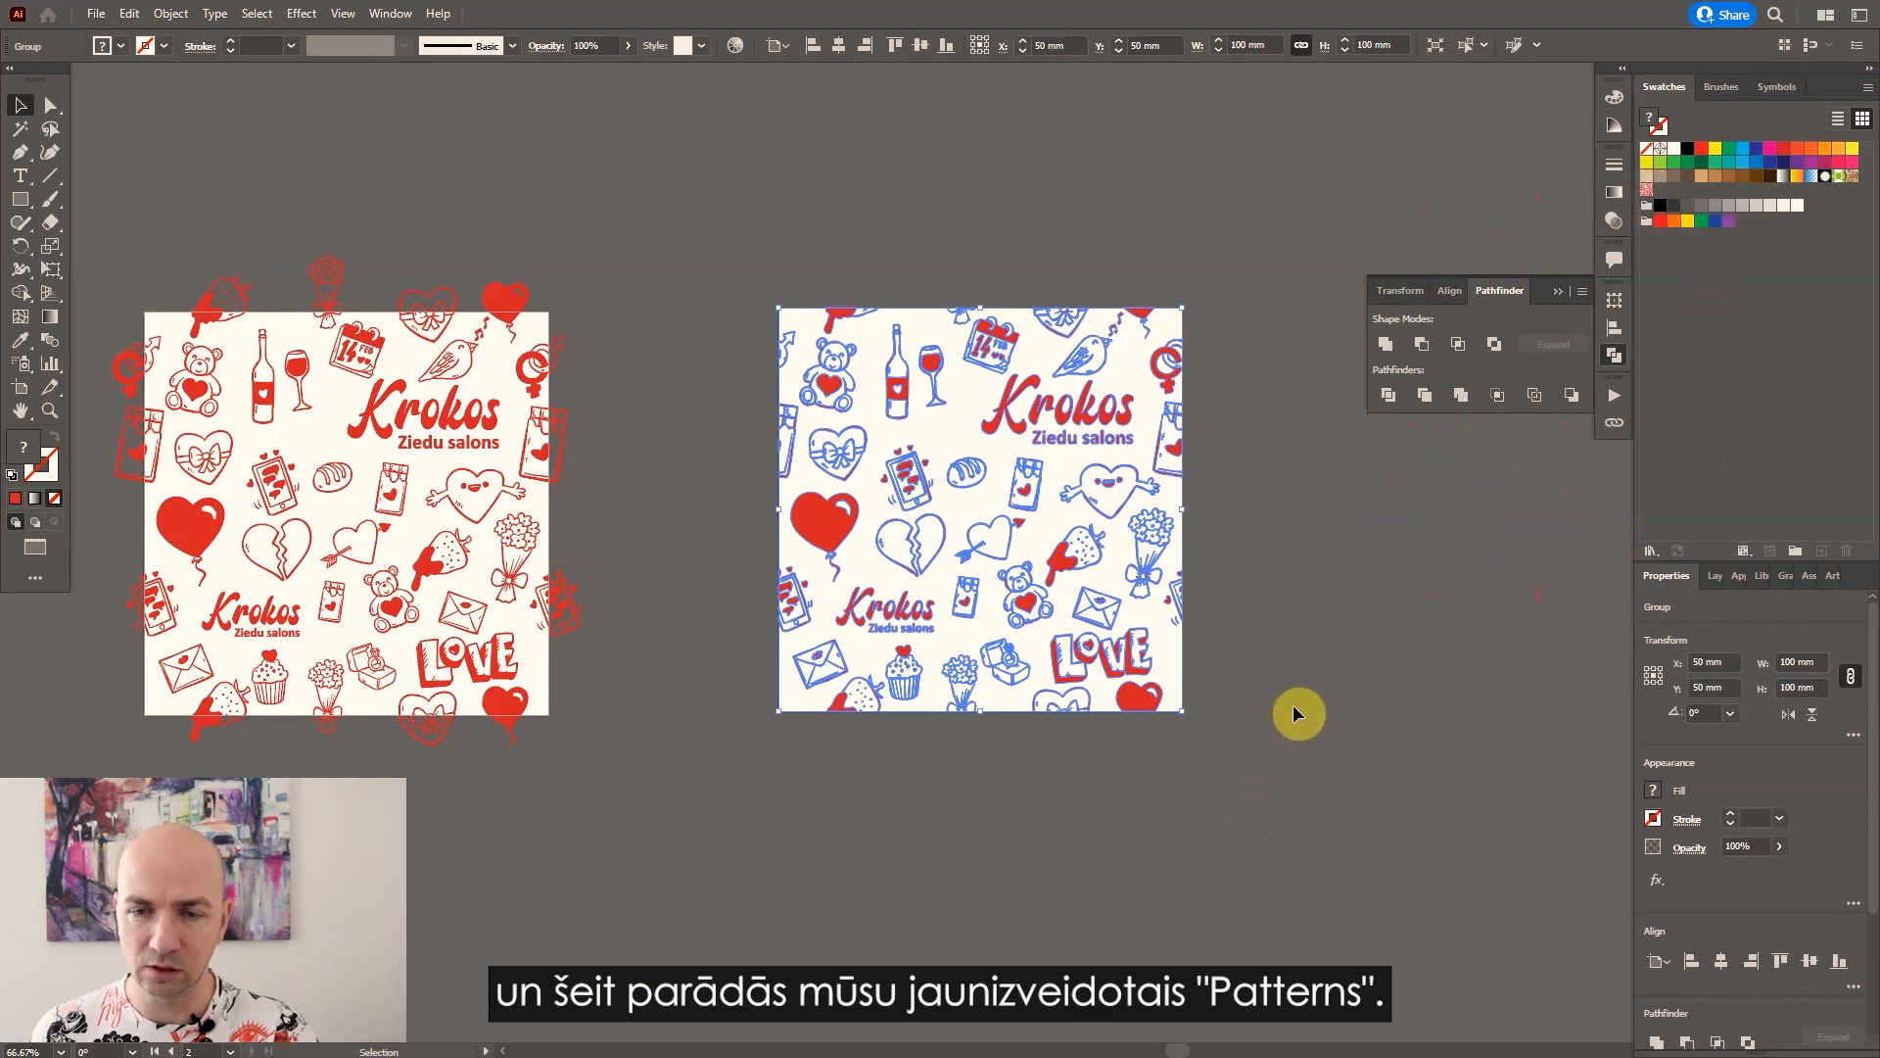
Draw a test rectangle about 199 × 105 mm beside the second artboard and fill it with the new pattern swatch.
key("space")
left_click_drag(1352, 638, 835, 621)
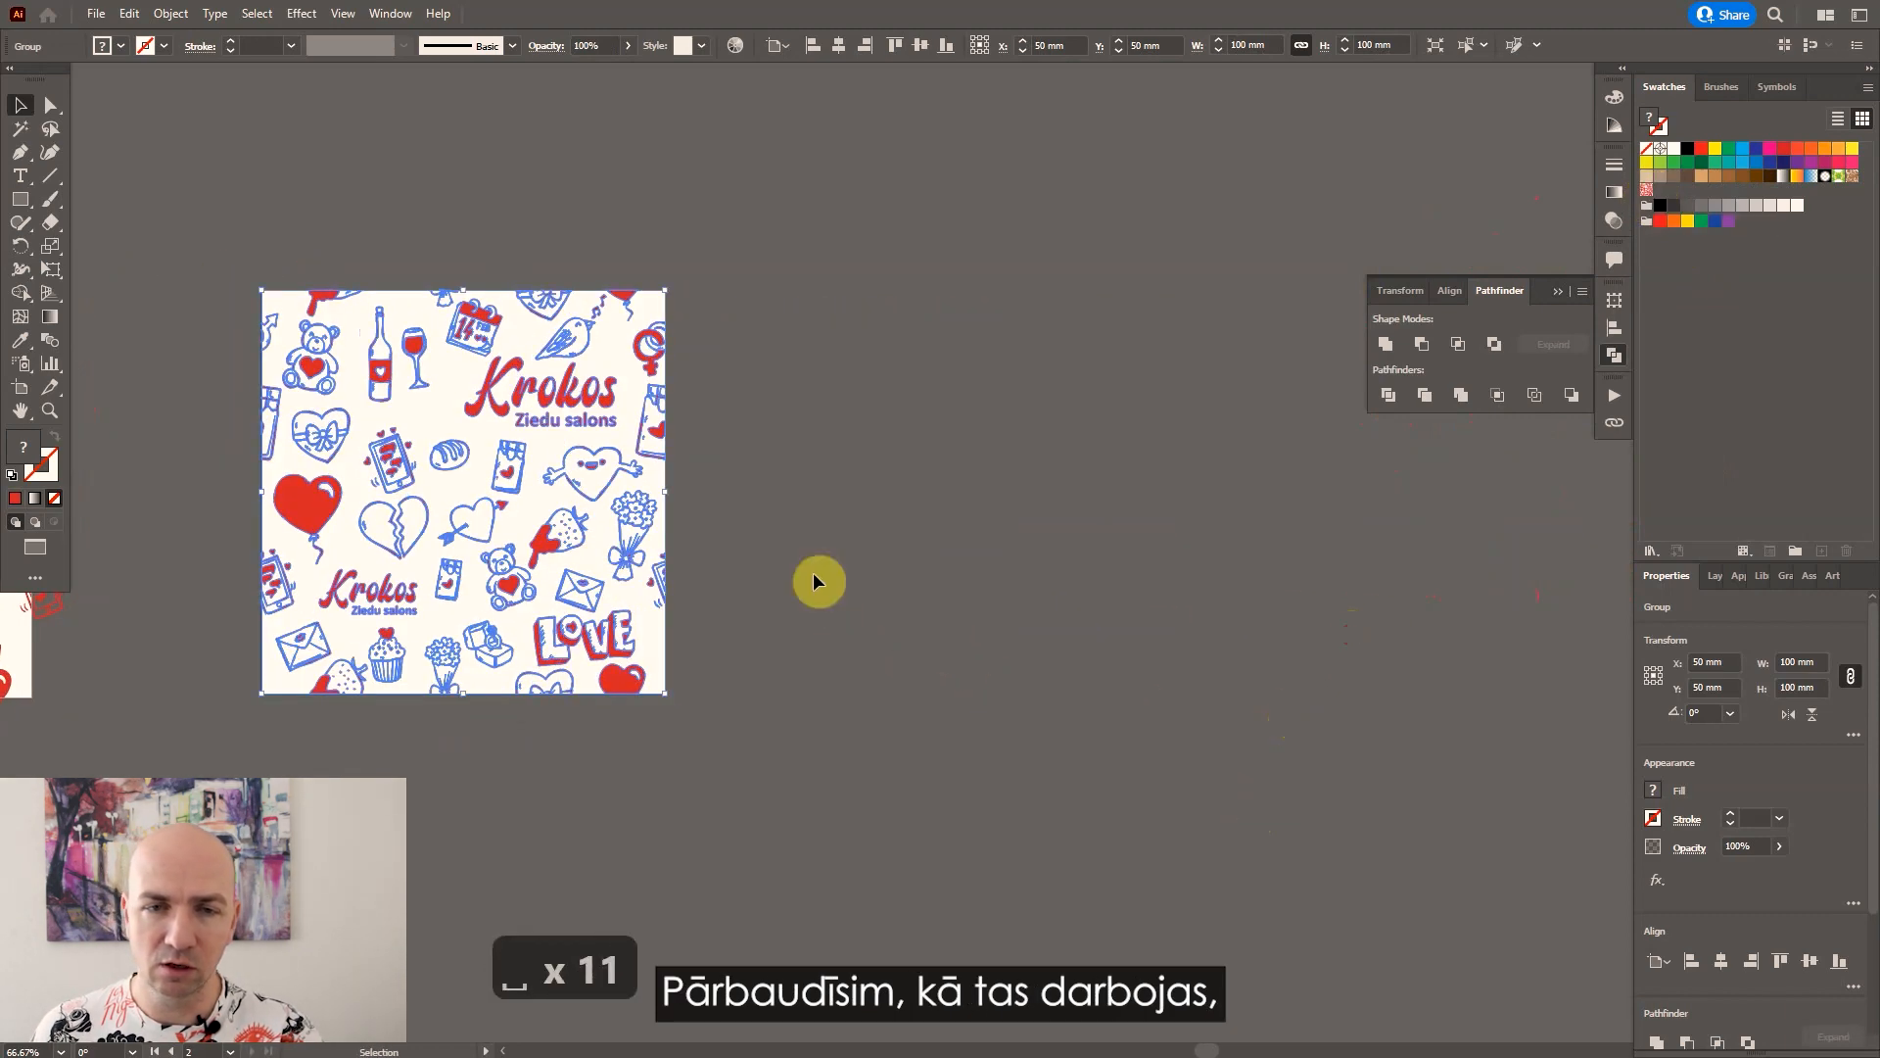
left_click(18, 202)
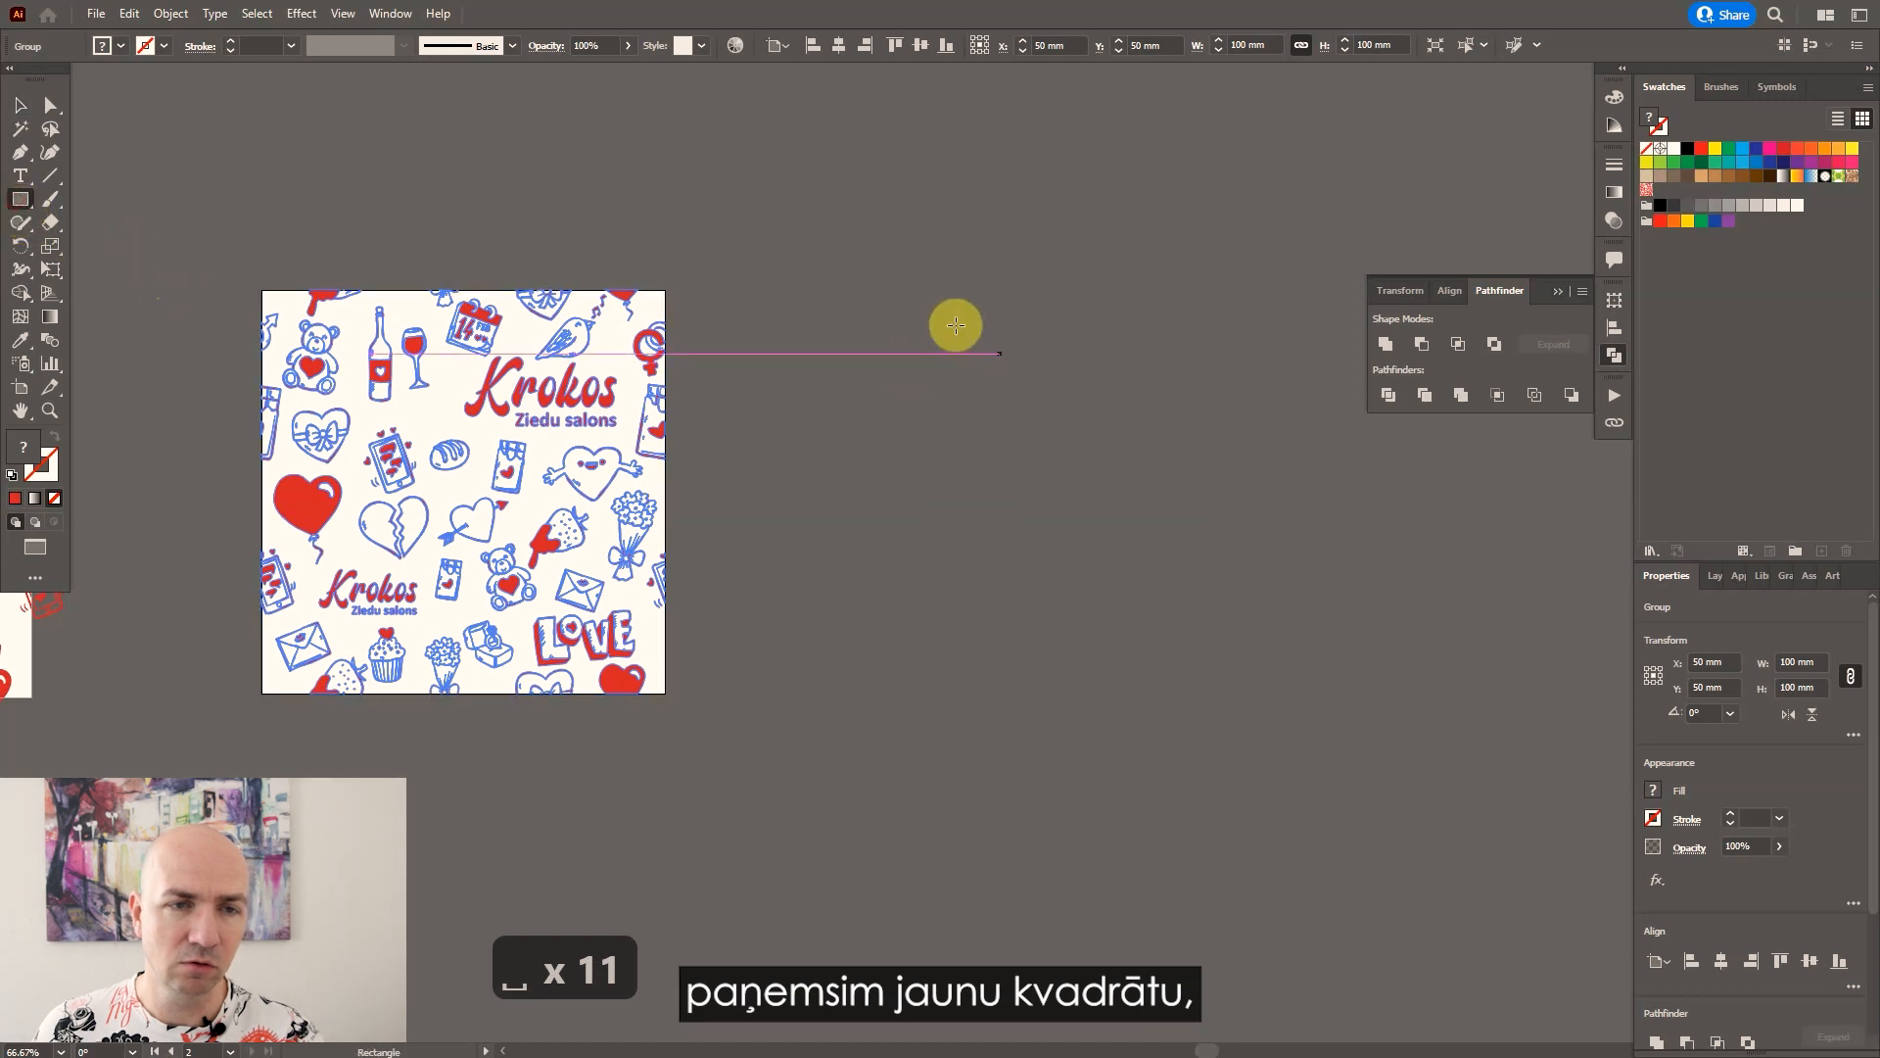
left_click_drag(742, 291, 1545, 714)
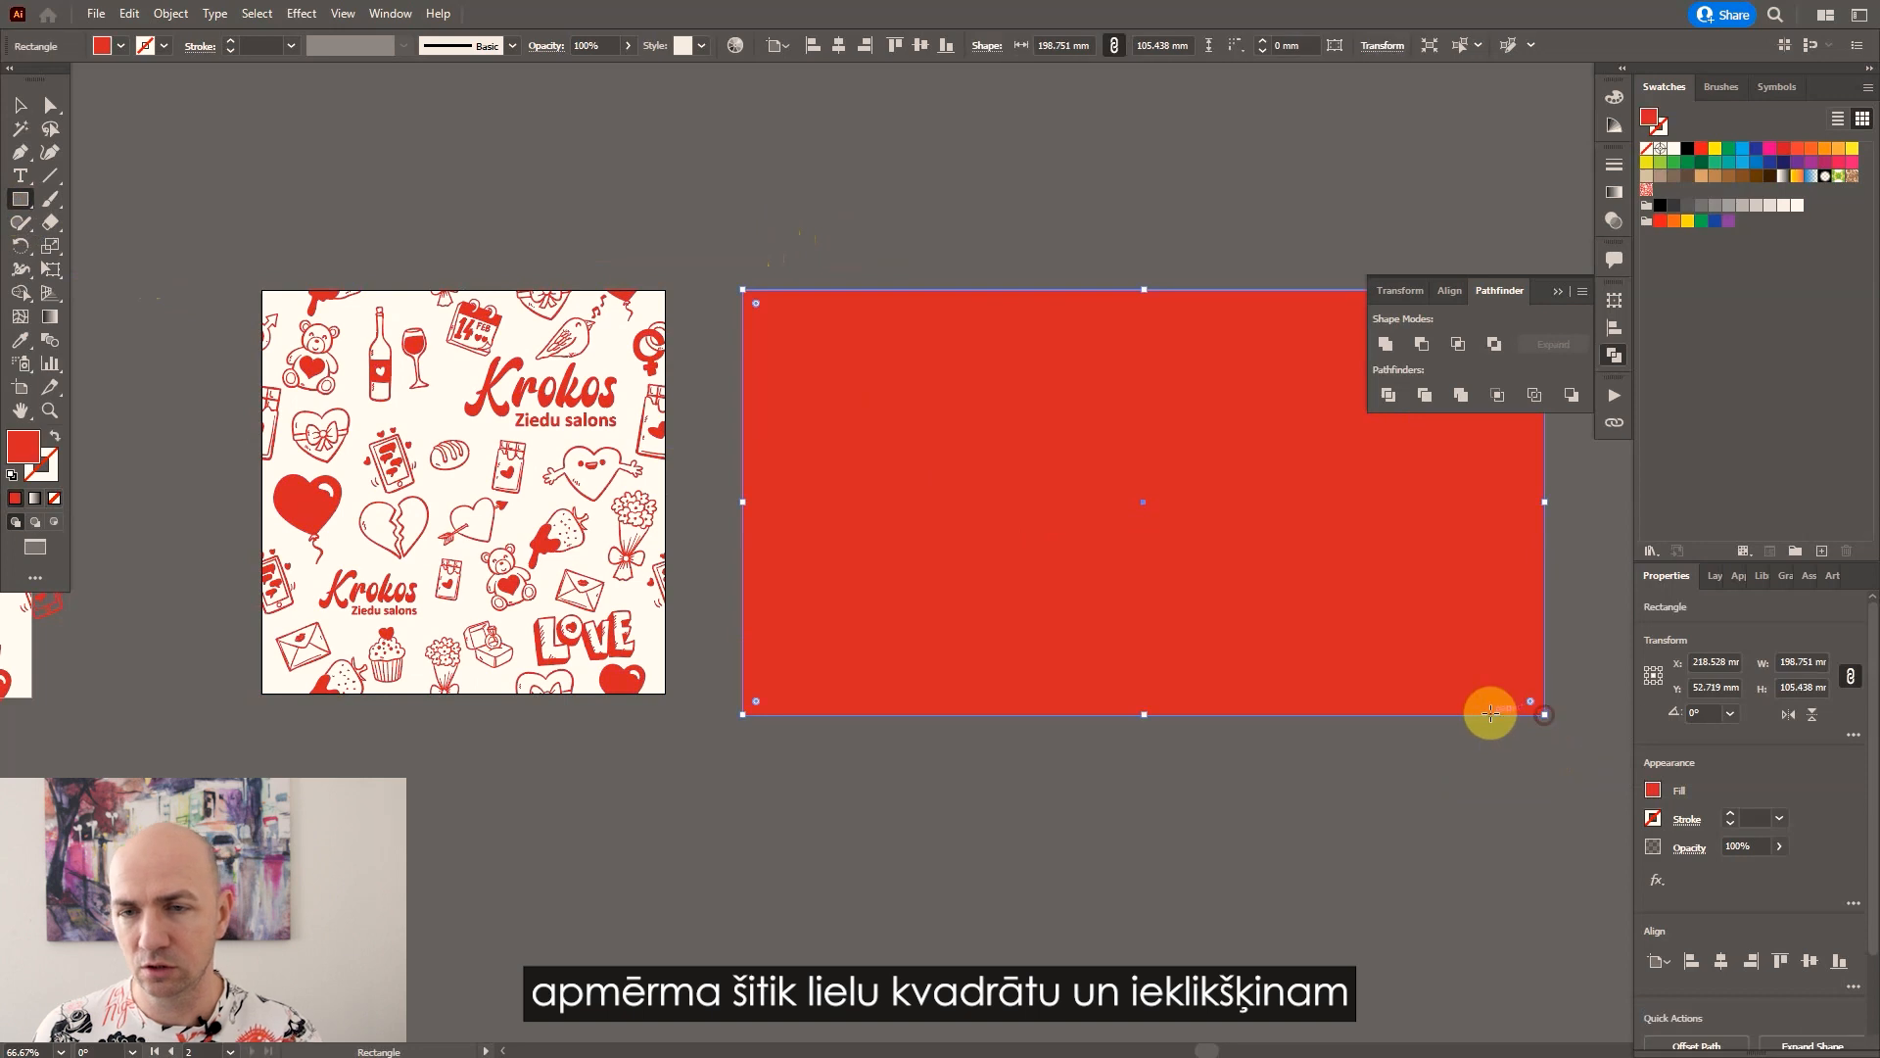
left_click(1651, 197)
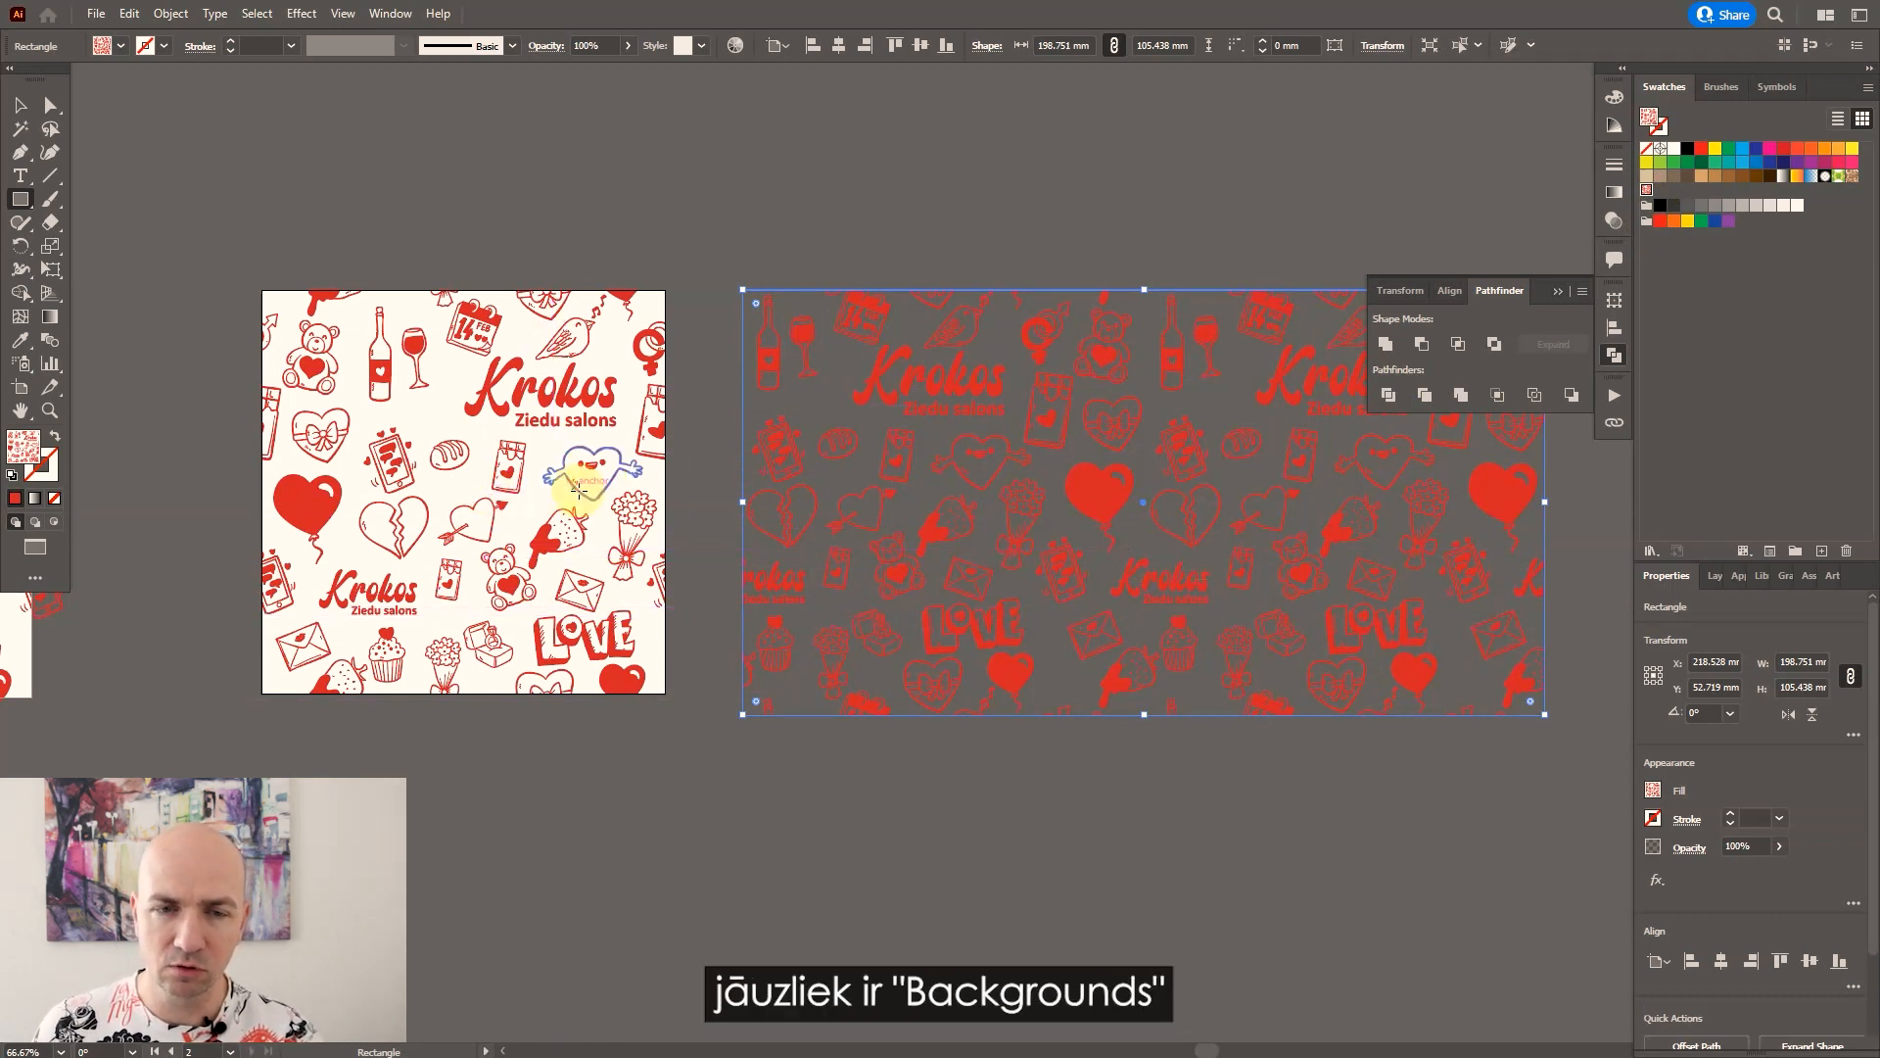
Collapse the Pathfinder options and delete the pattern-filled test rectangle.
left_click(1562, 293)
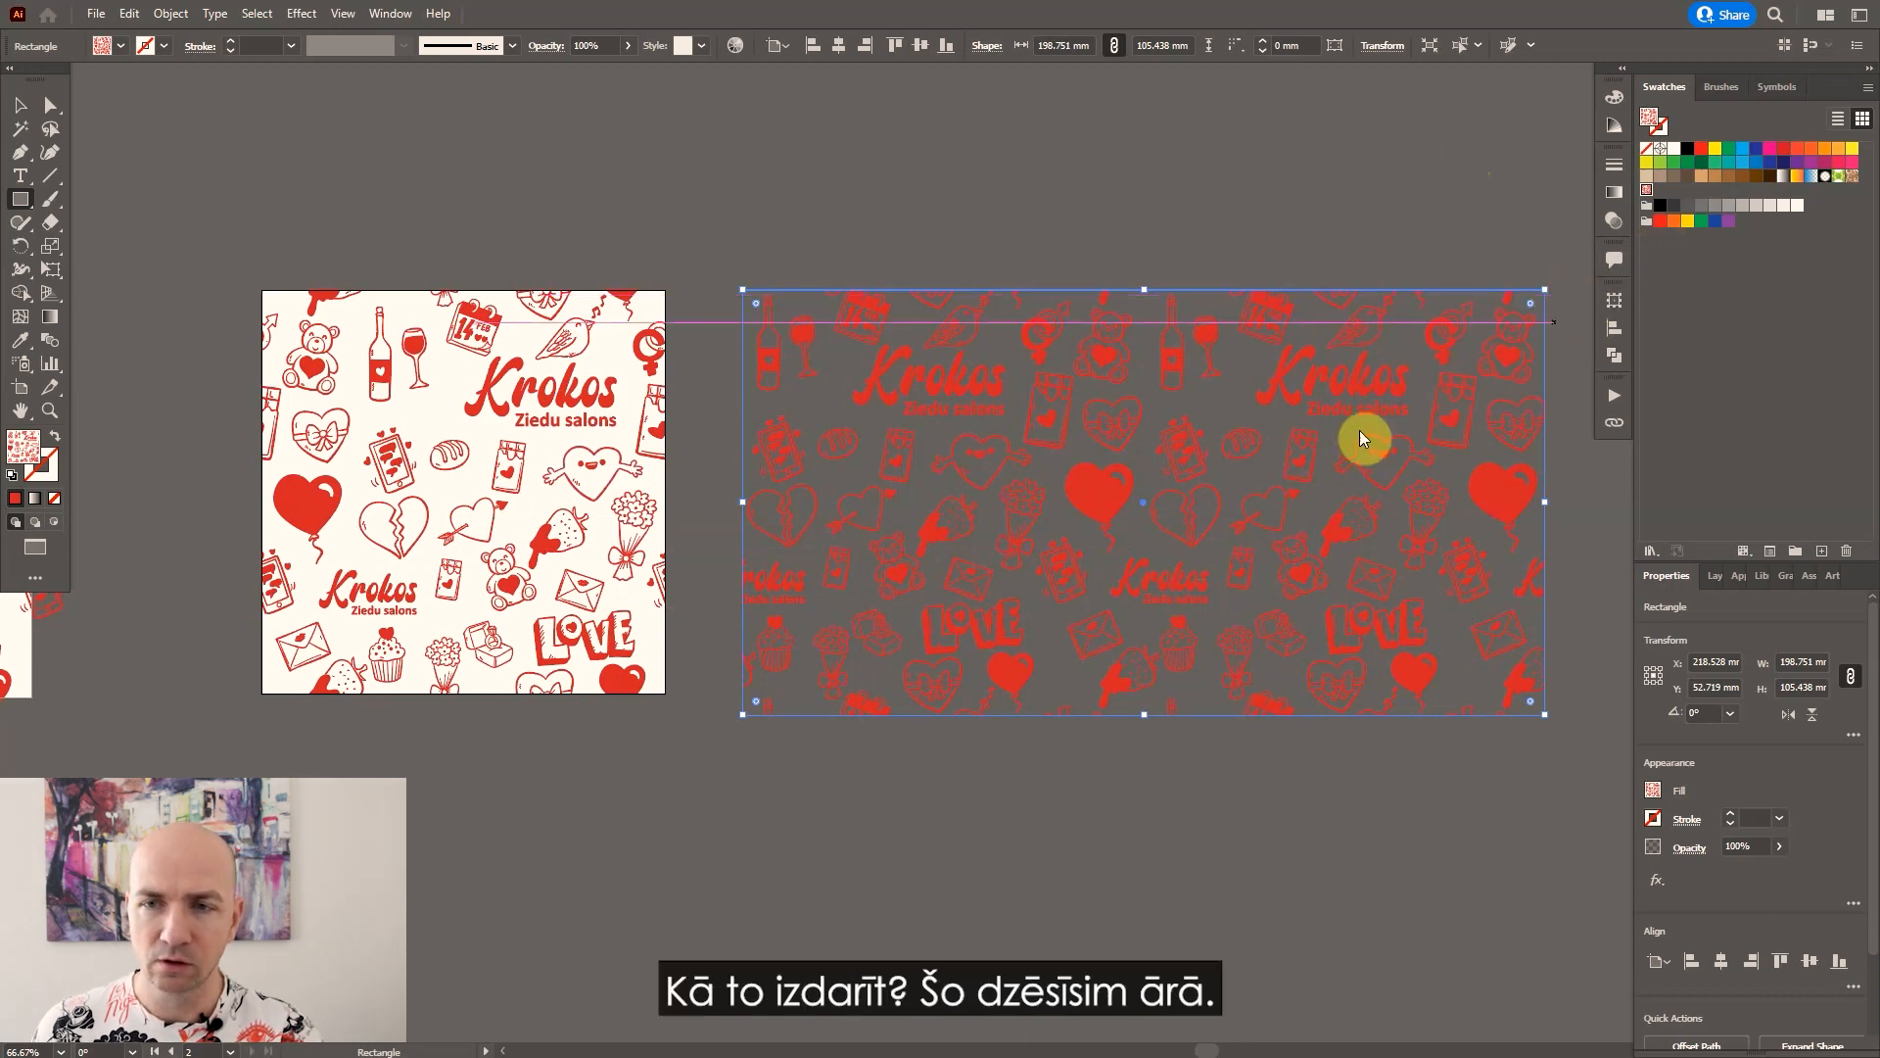
key("v")
key("Delete")
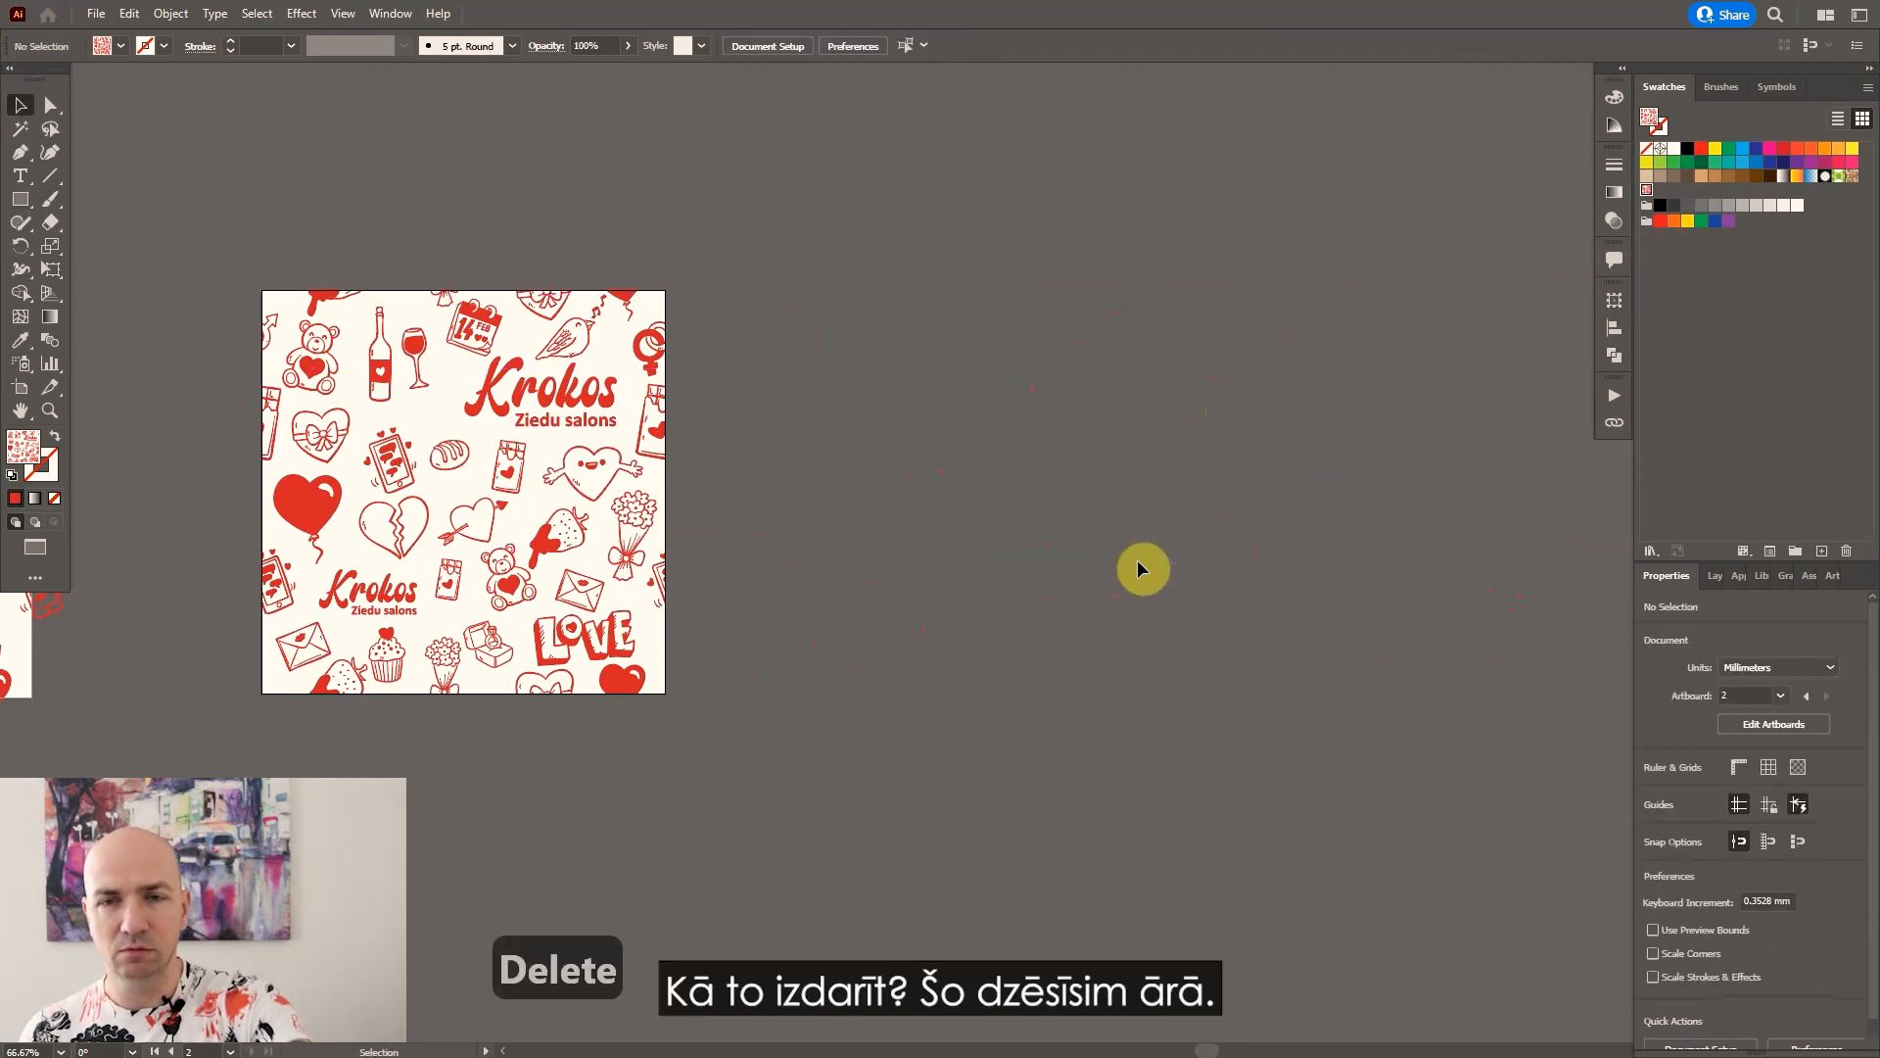
Duplicate the original uncropped artboard with its artwork again and place the copy to the right of the second artboard.
scroll(1260, 338, "down", 1)
scroll(441, 490, "up", 1)
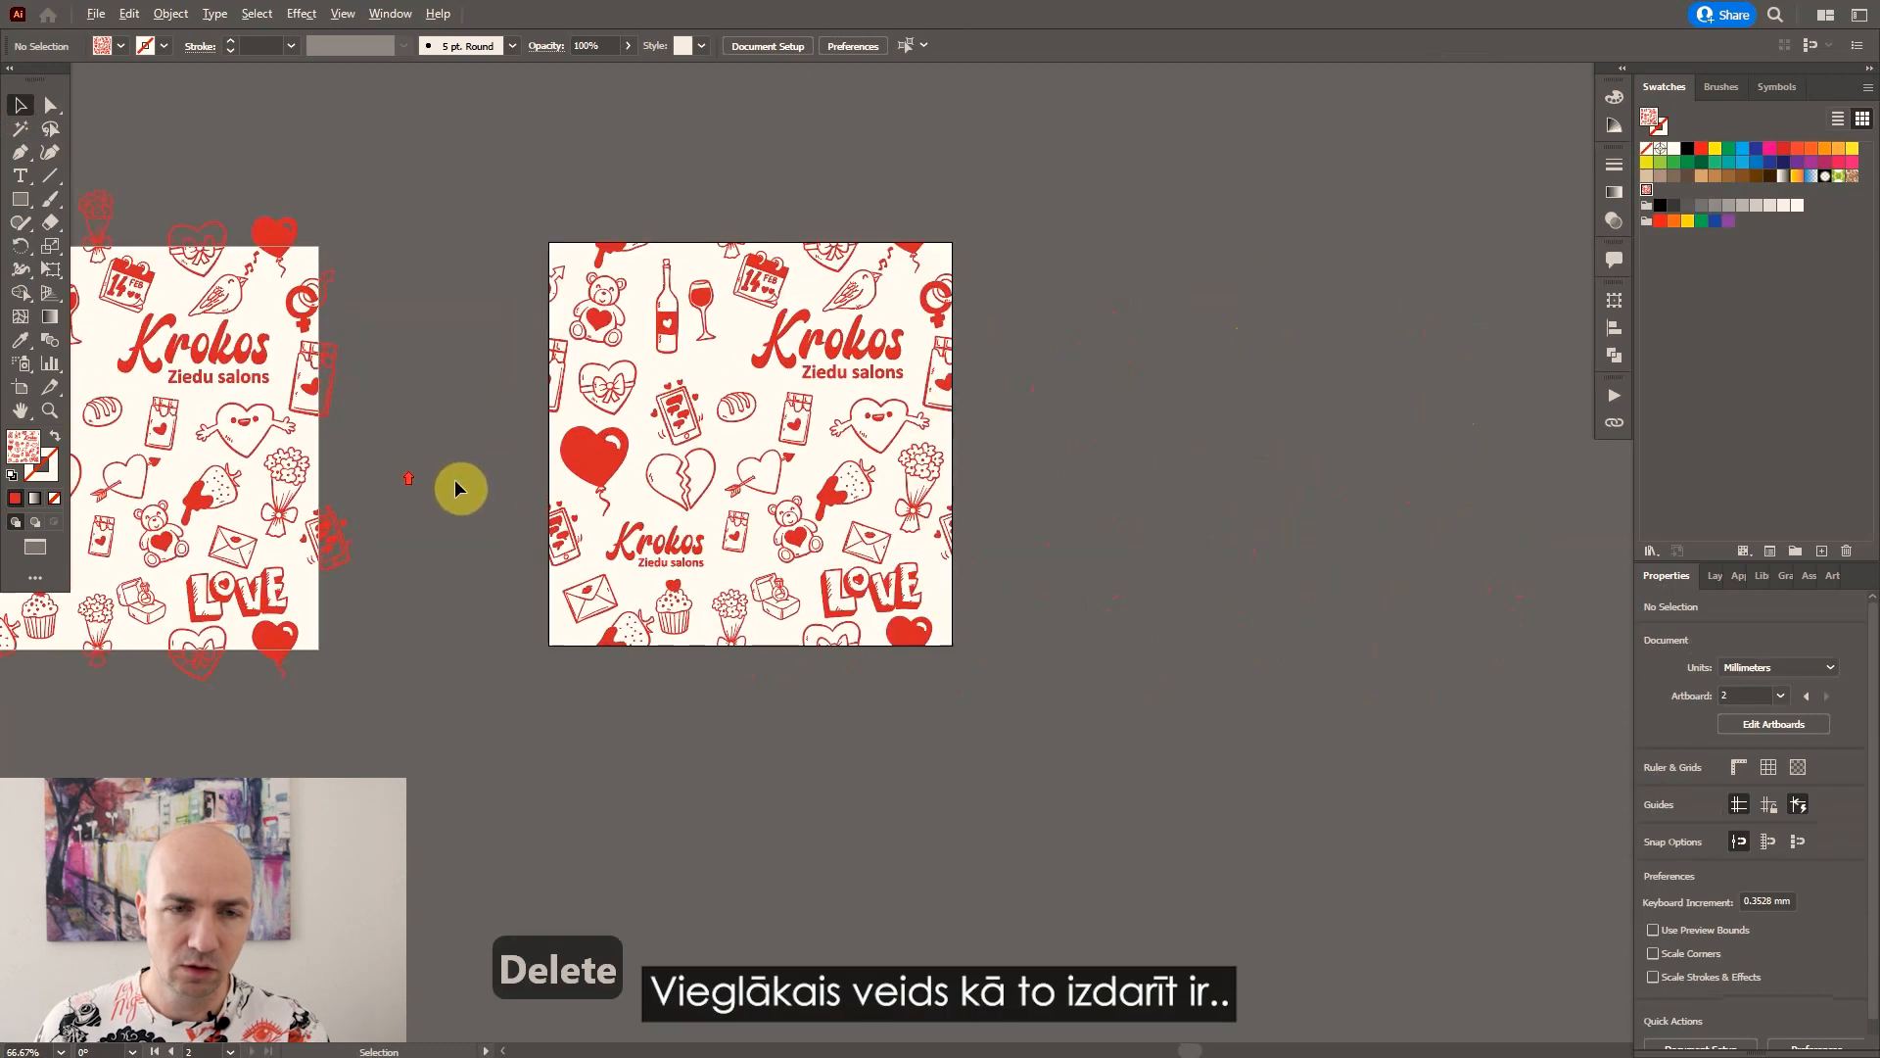
scroll(882, 402, "down", 1)
scroll(270, 400, "up", 1)
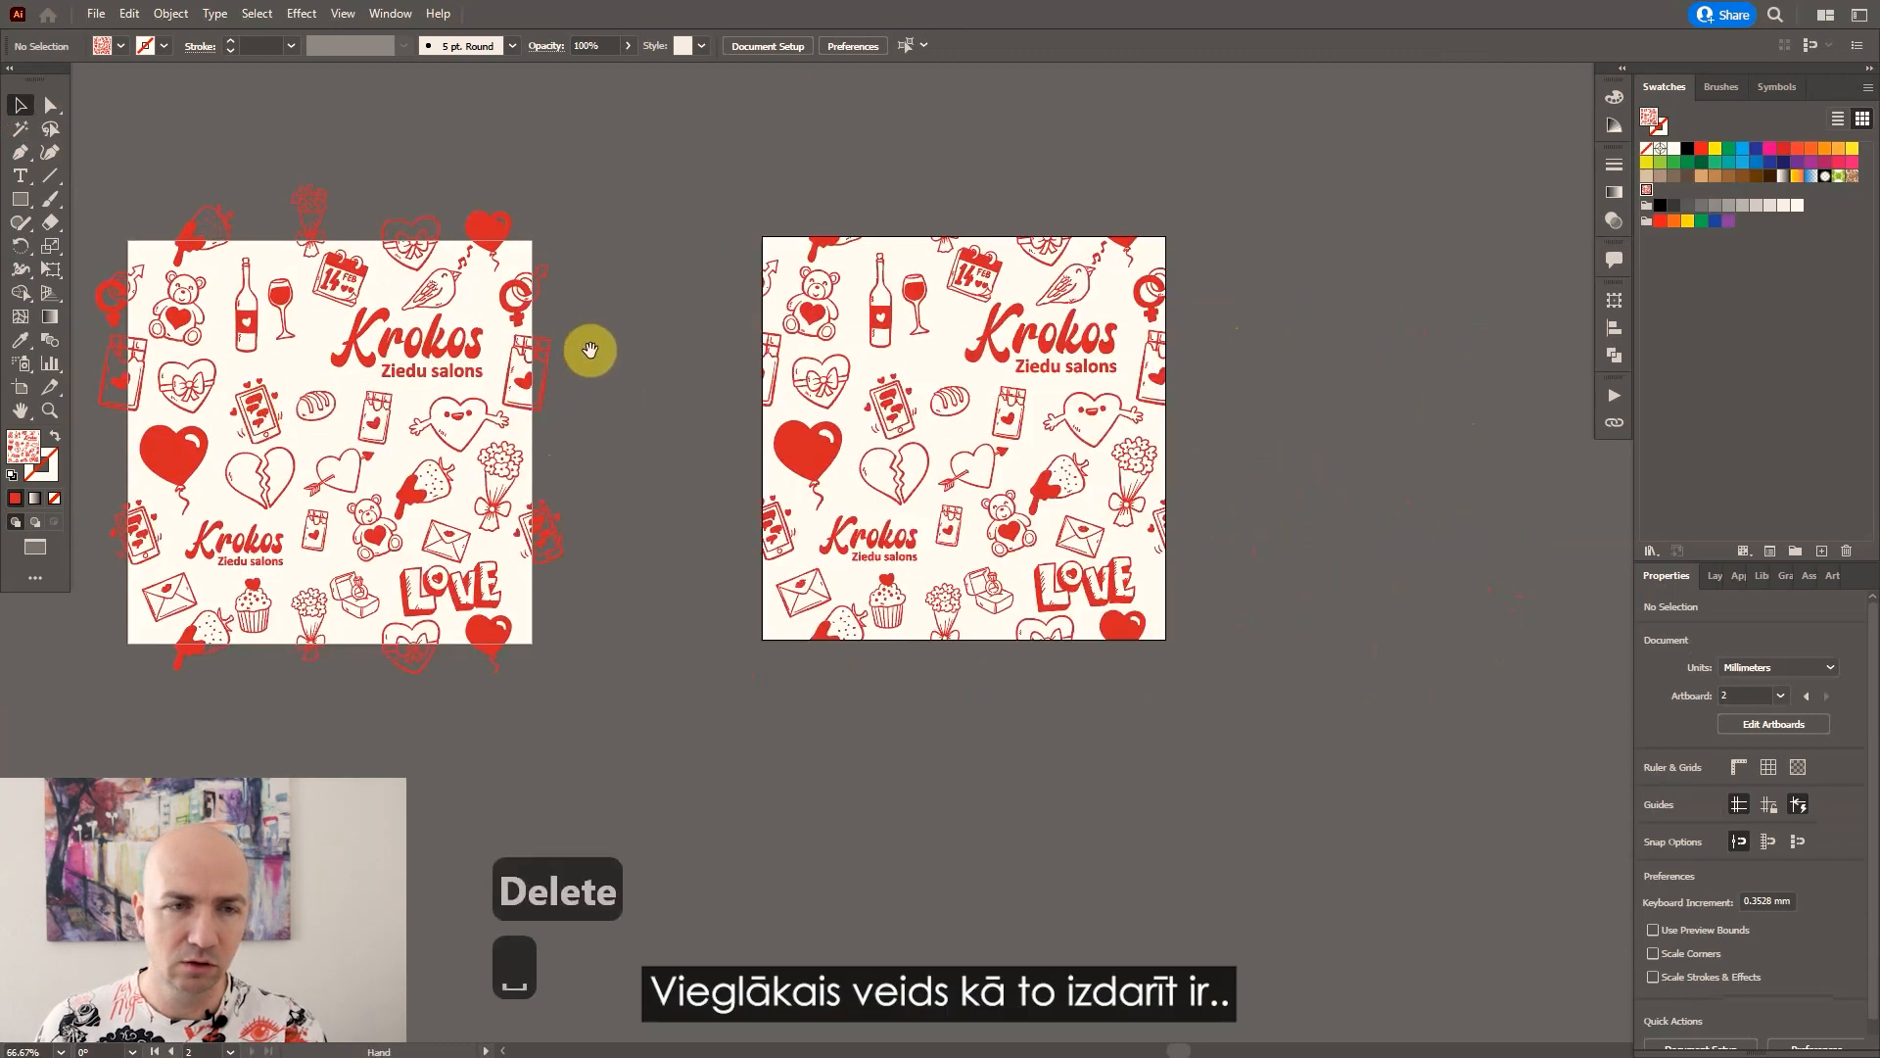
left_click_drag(588, 352, 743, 344)
left_click(19, 199)
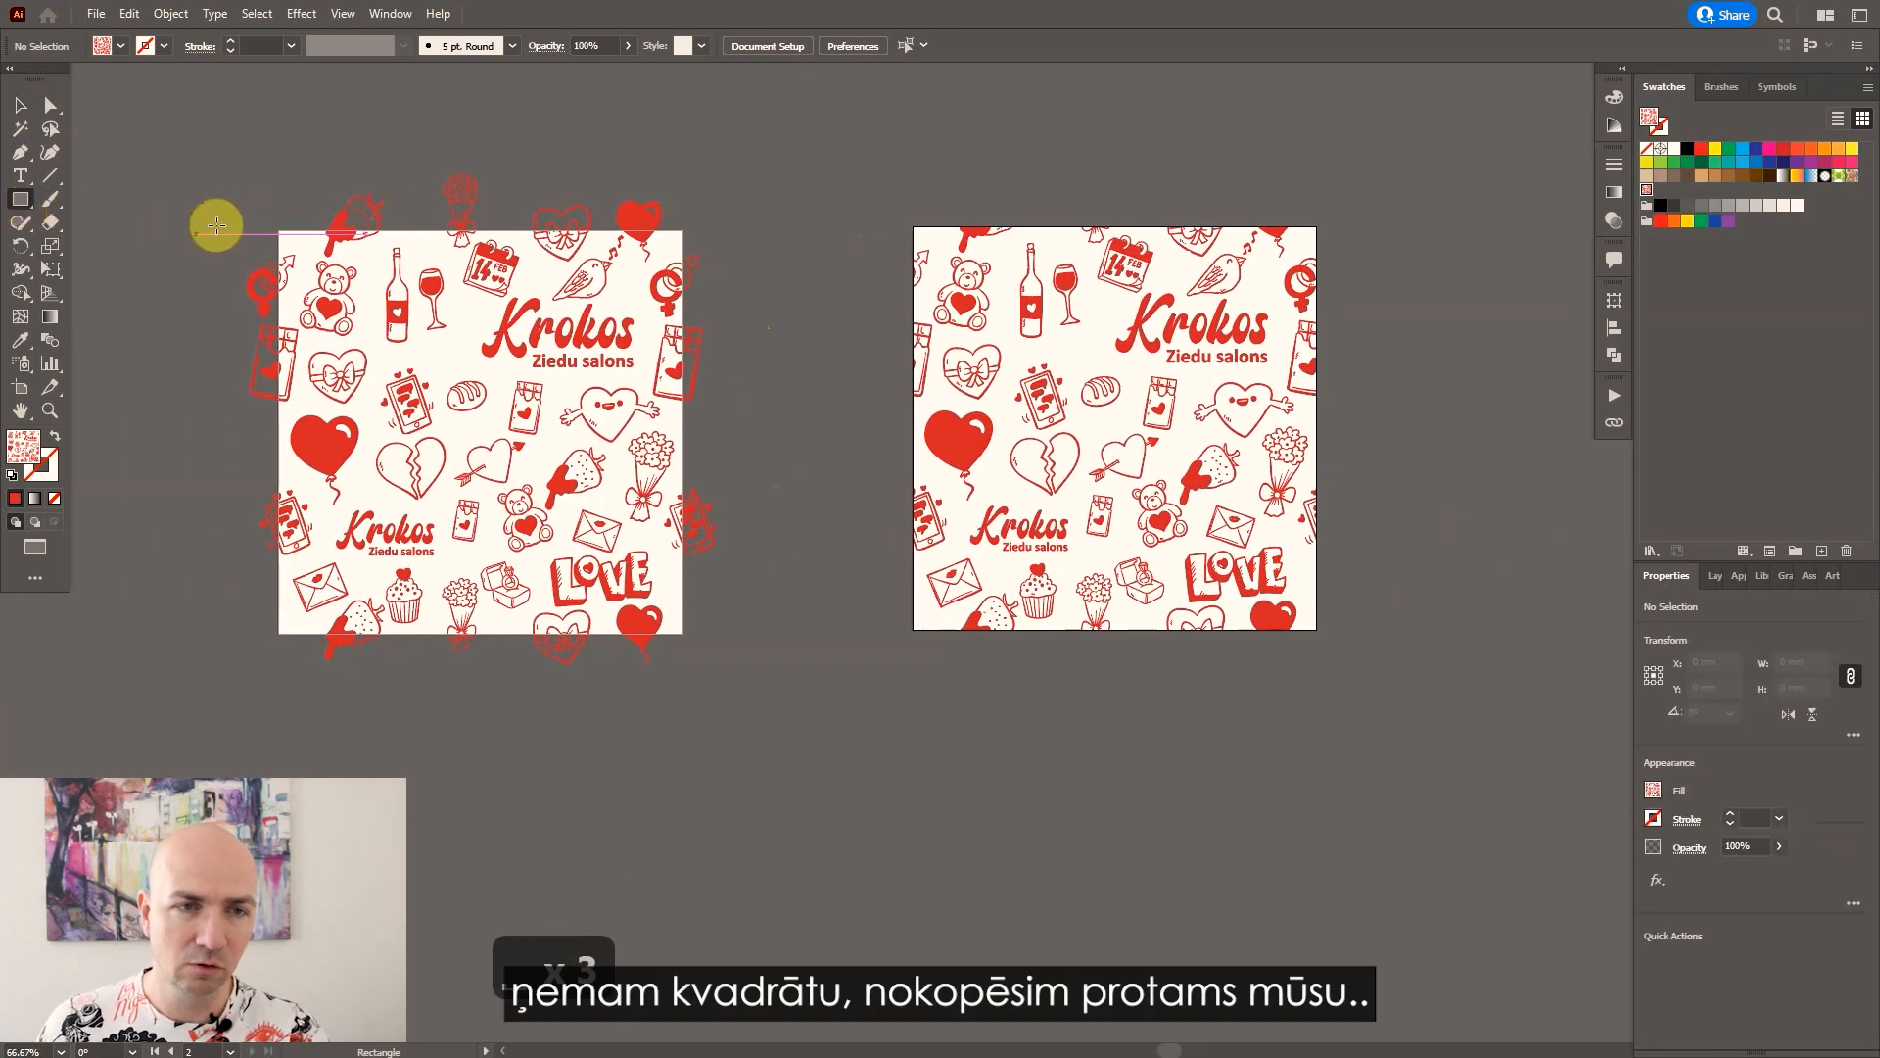
left_click_drag(810, 398, 1092, 385)
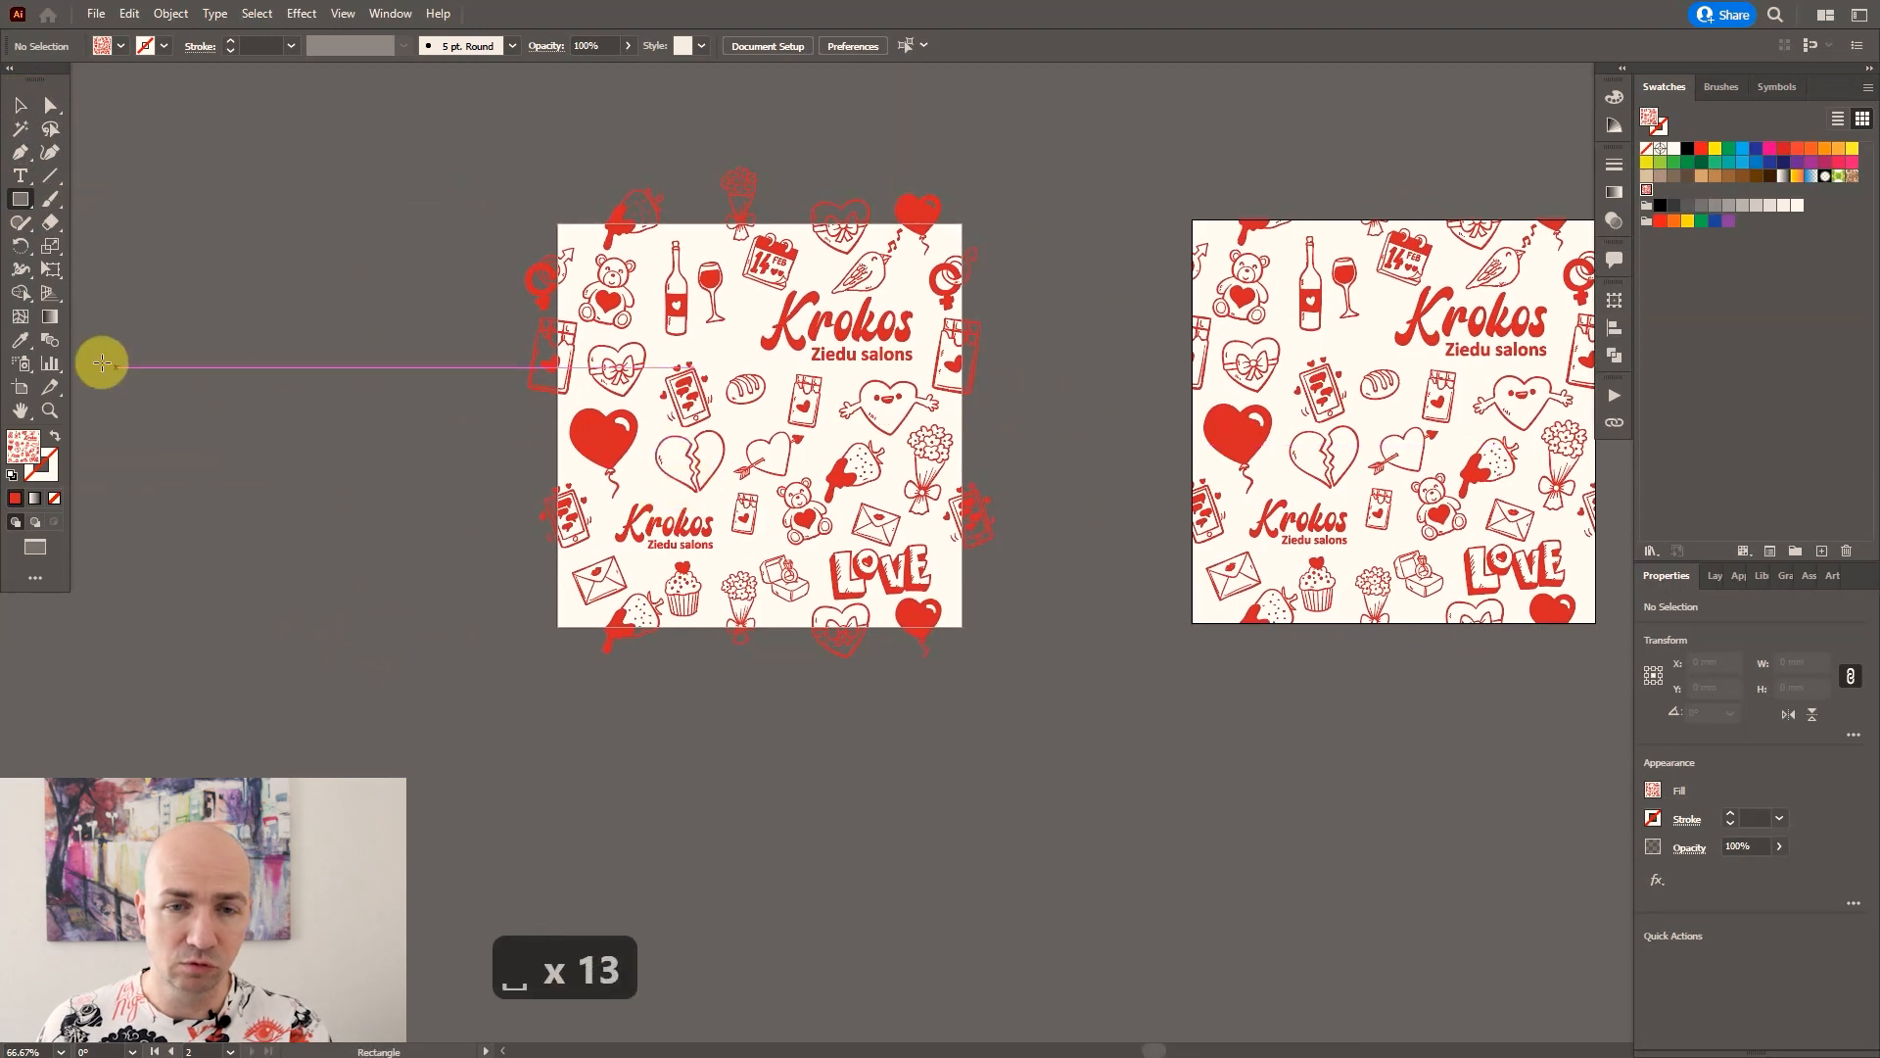
left_click(765, 448)
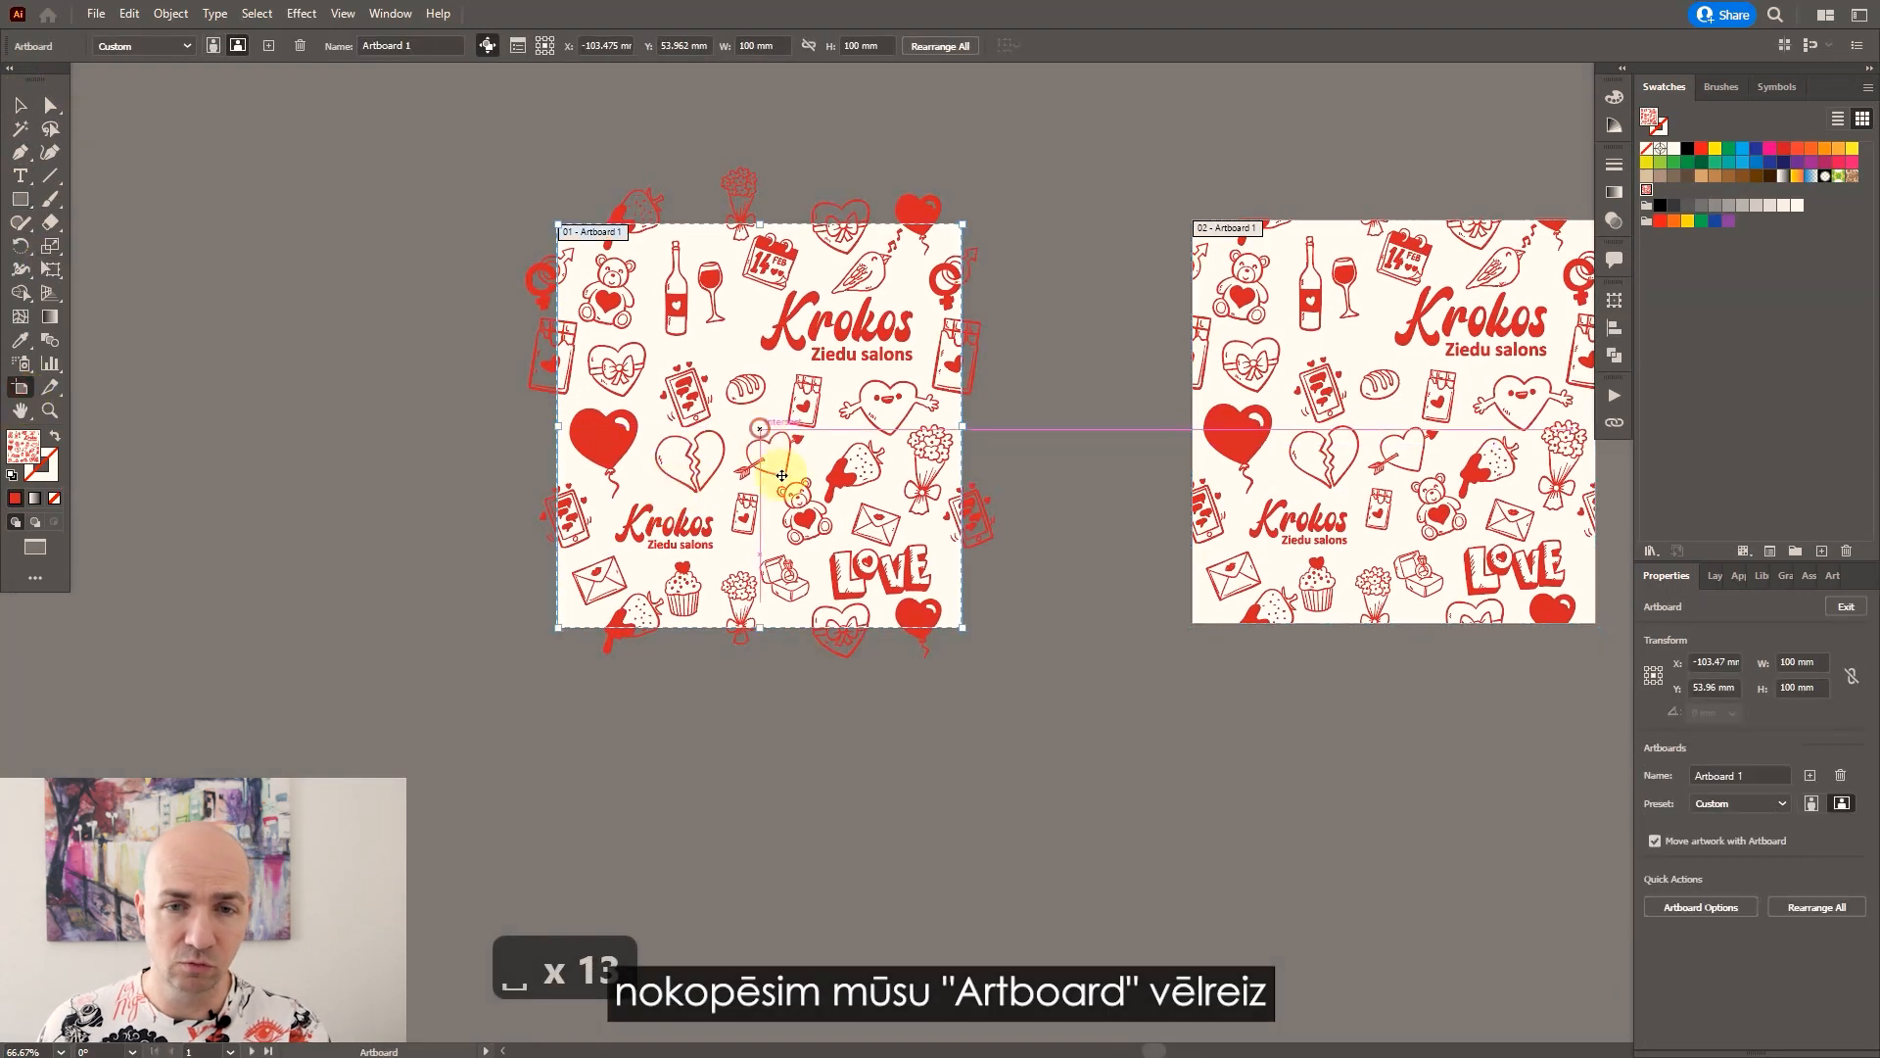
key("ctrl+c")
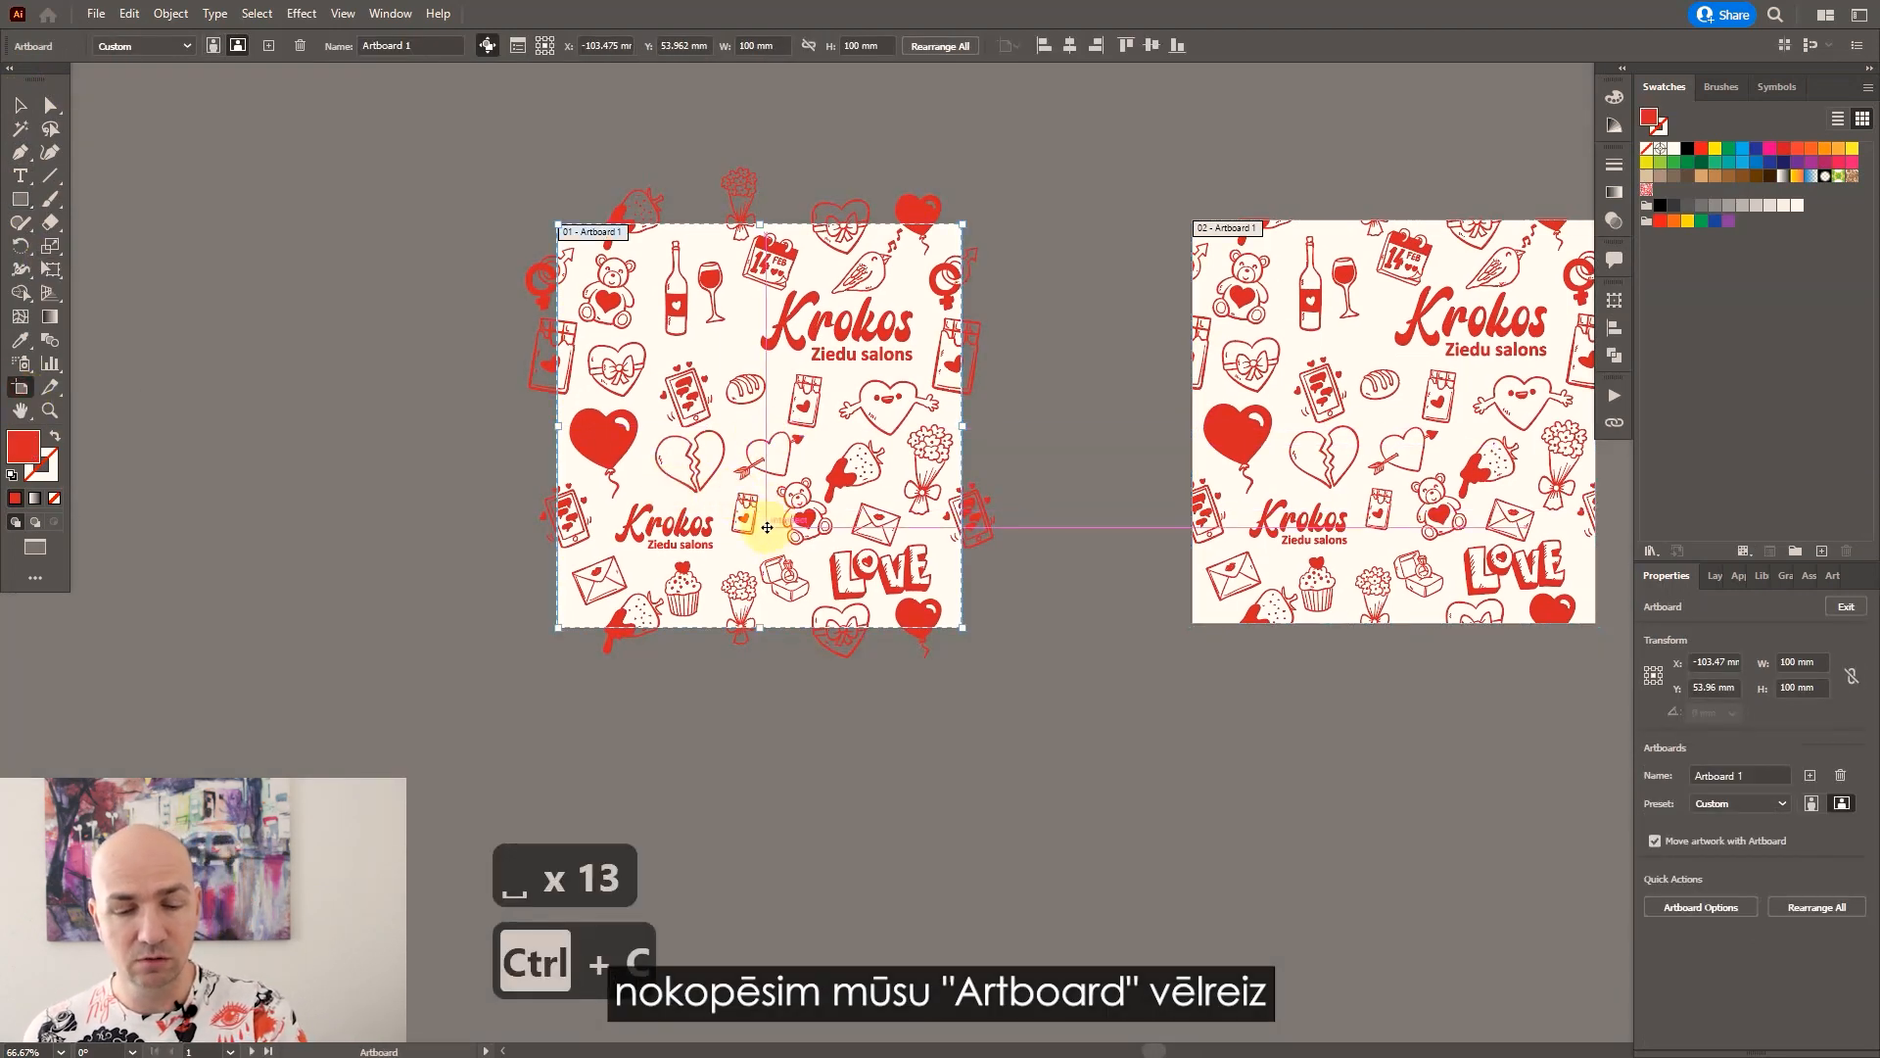
key("ctrl+v")
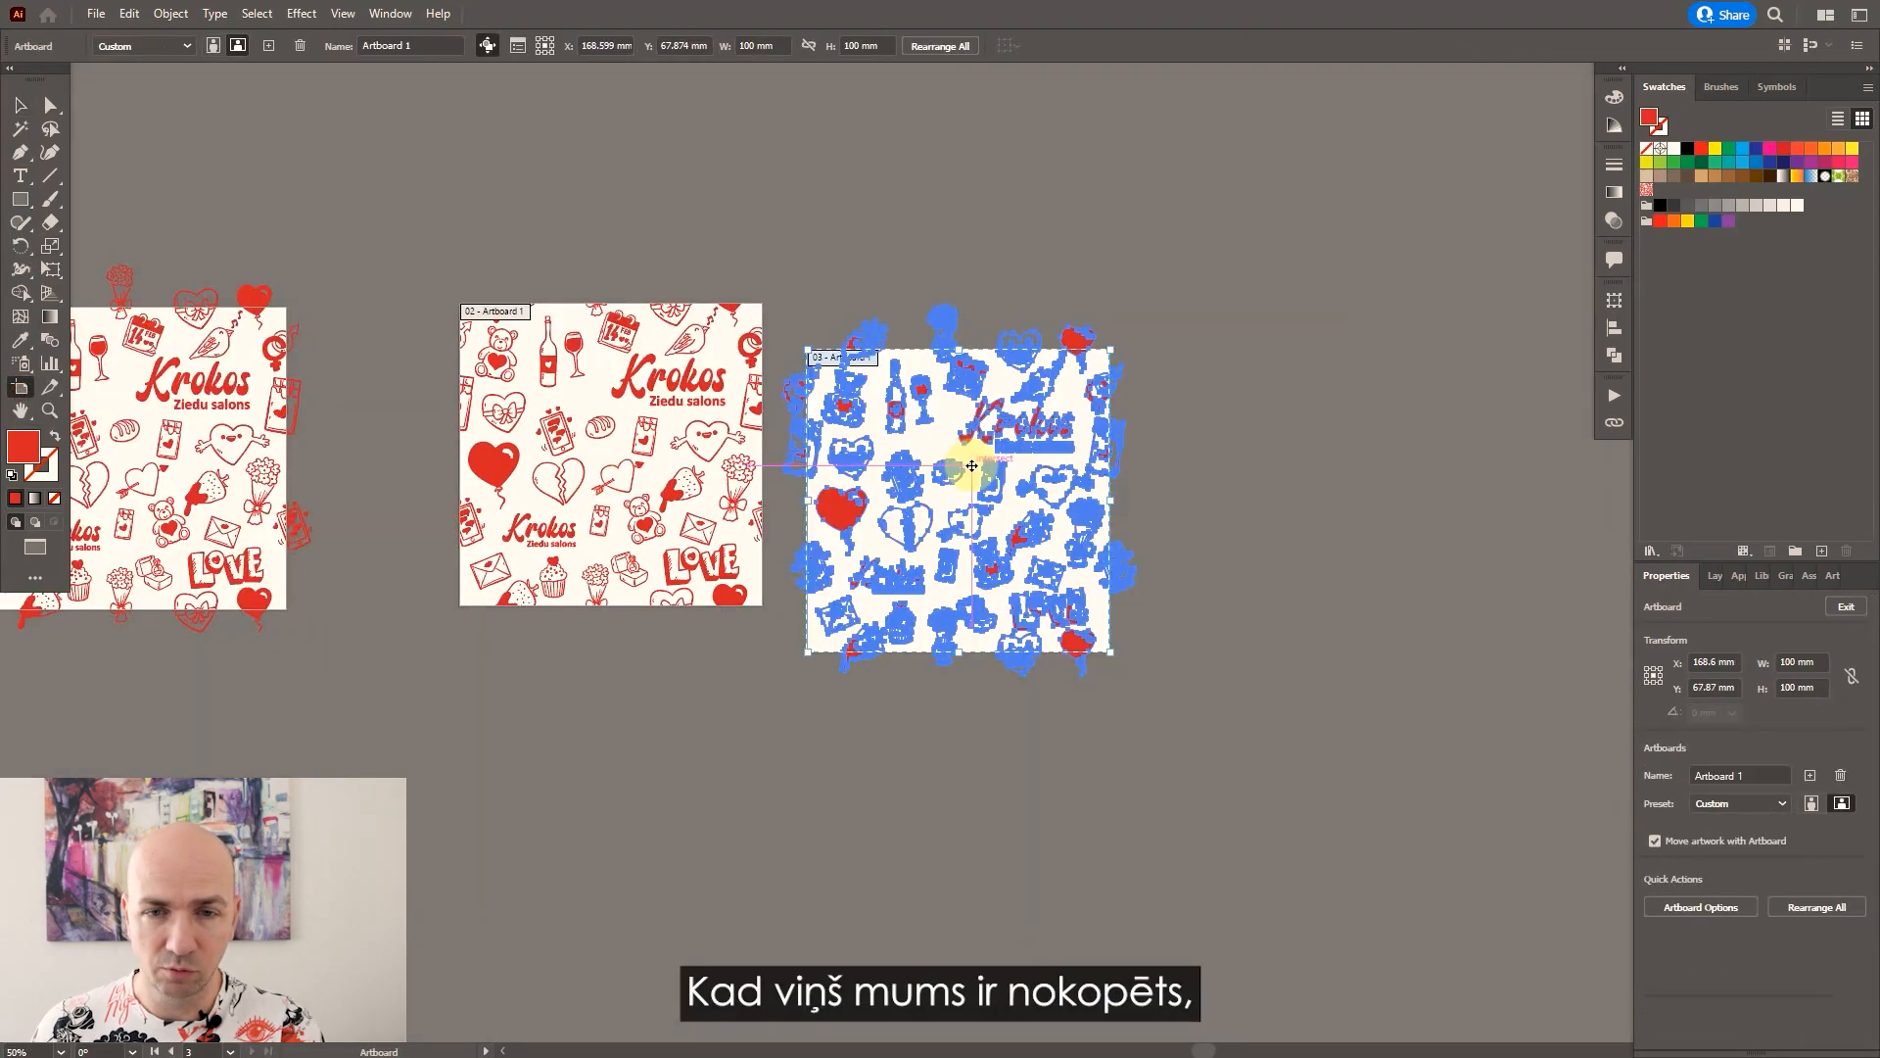
left_click_drag(971, 466, 1068, 414)
left_click(20, 116)
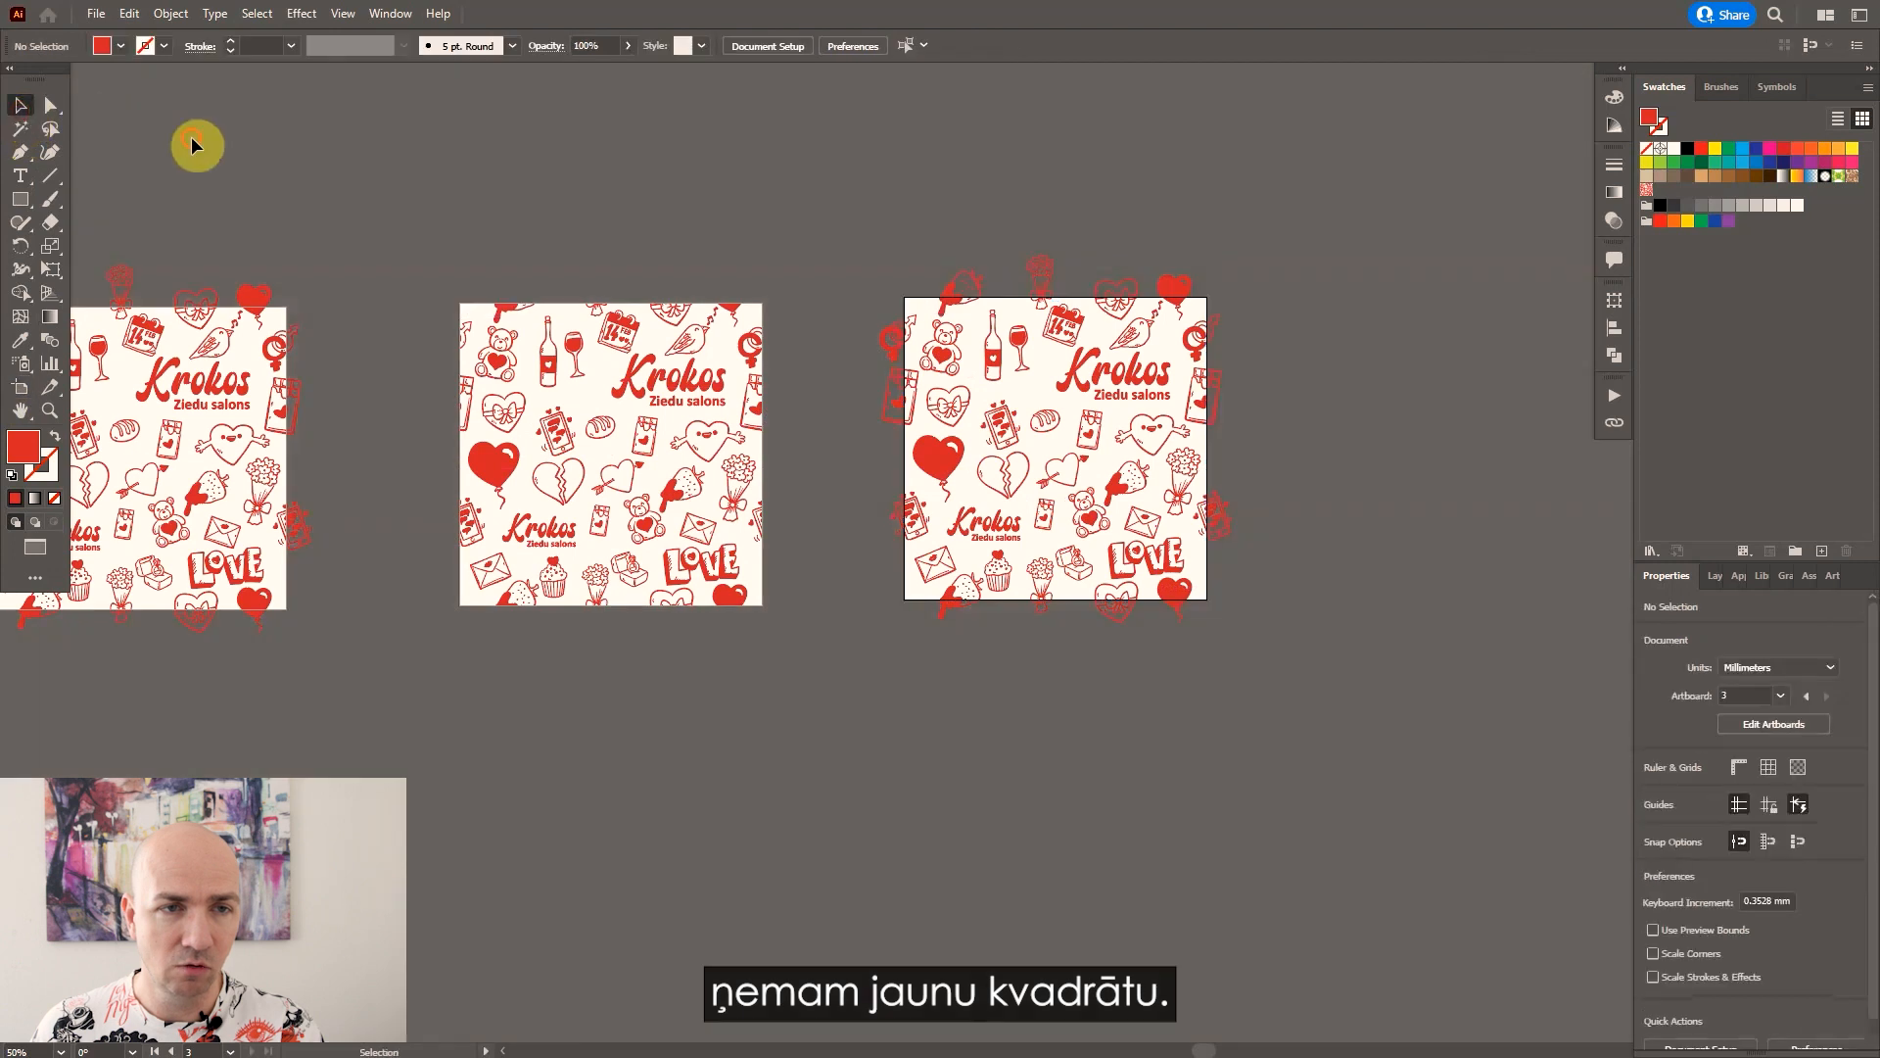
Draw a rectangle about 113 × 126 mm over the third artboard and fill it with a light grey swatch.
left_click(20, 199)
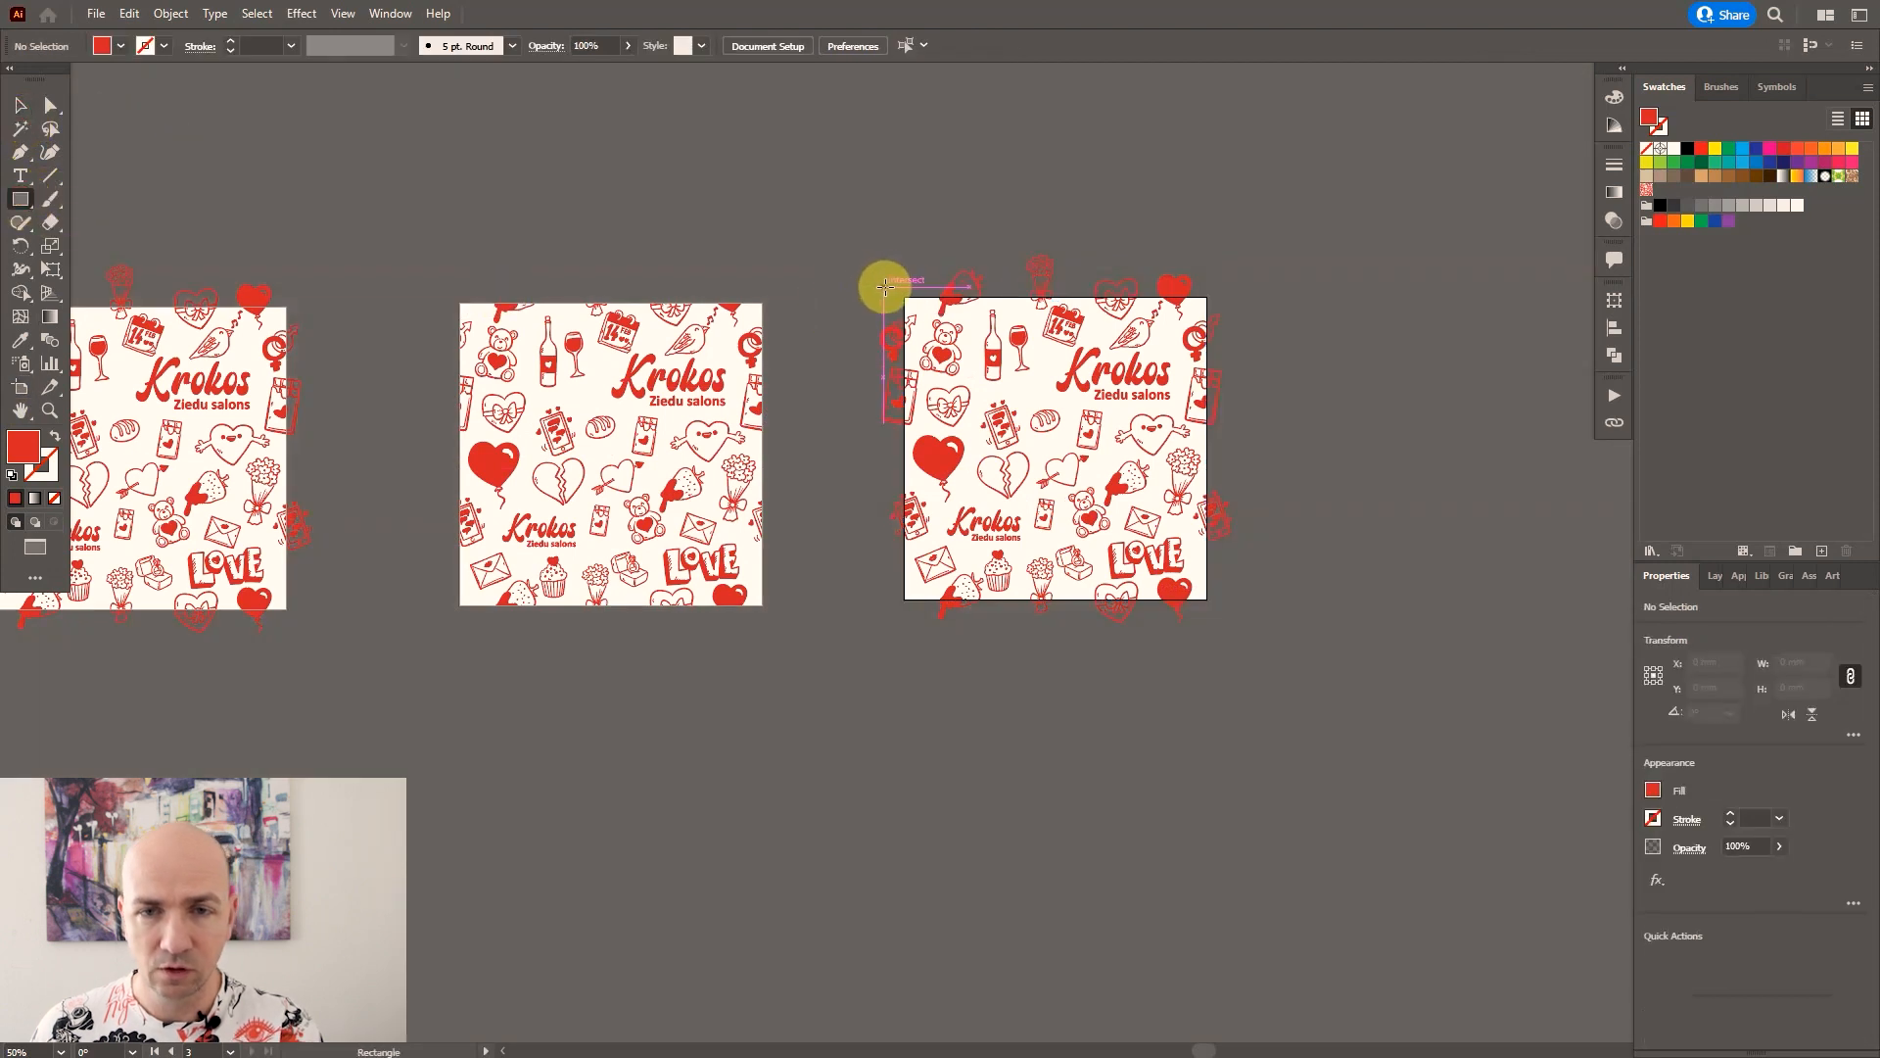
left_click_drag(890, 285, 1270, 659)
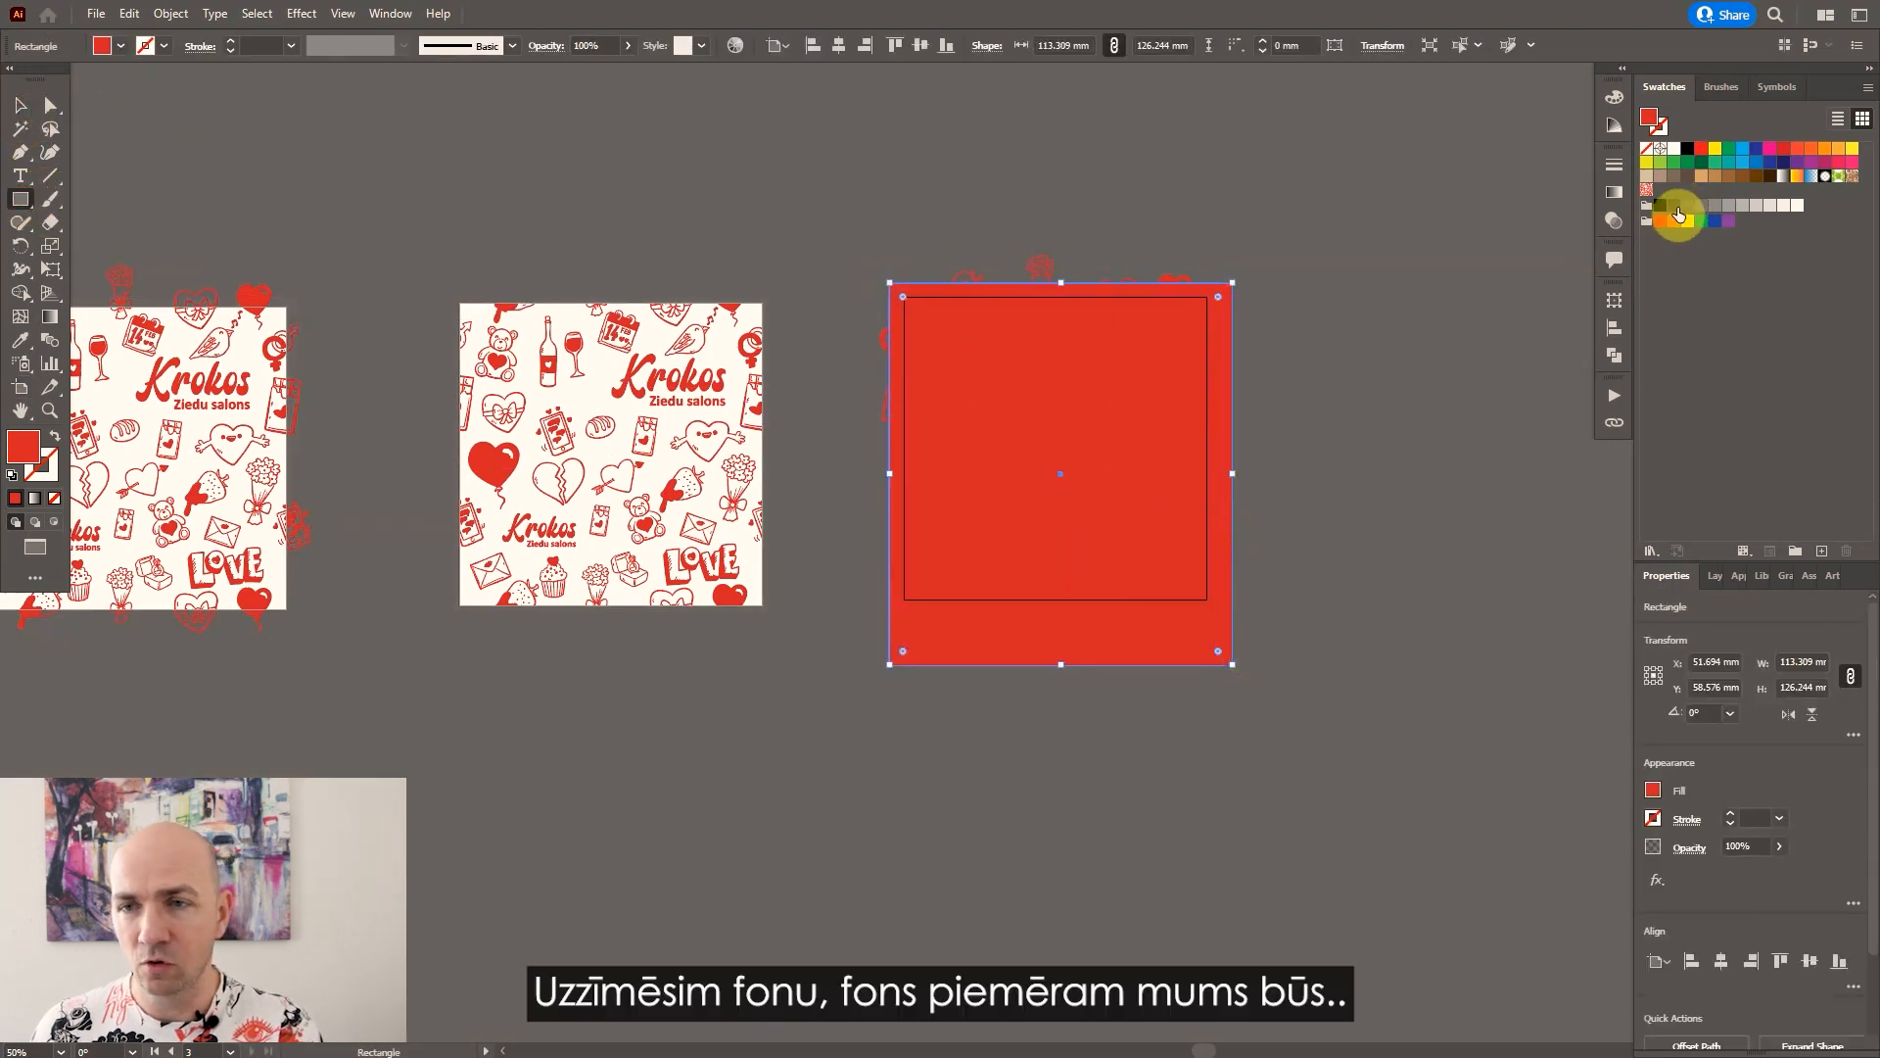
left_click(1771, 205)
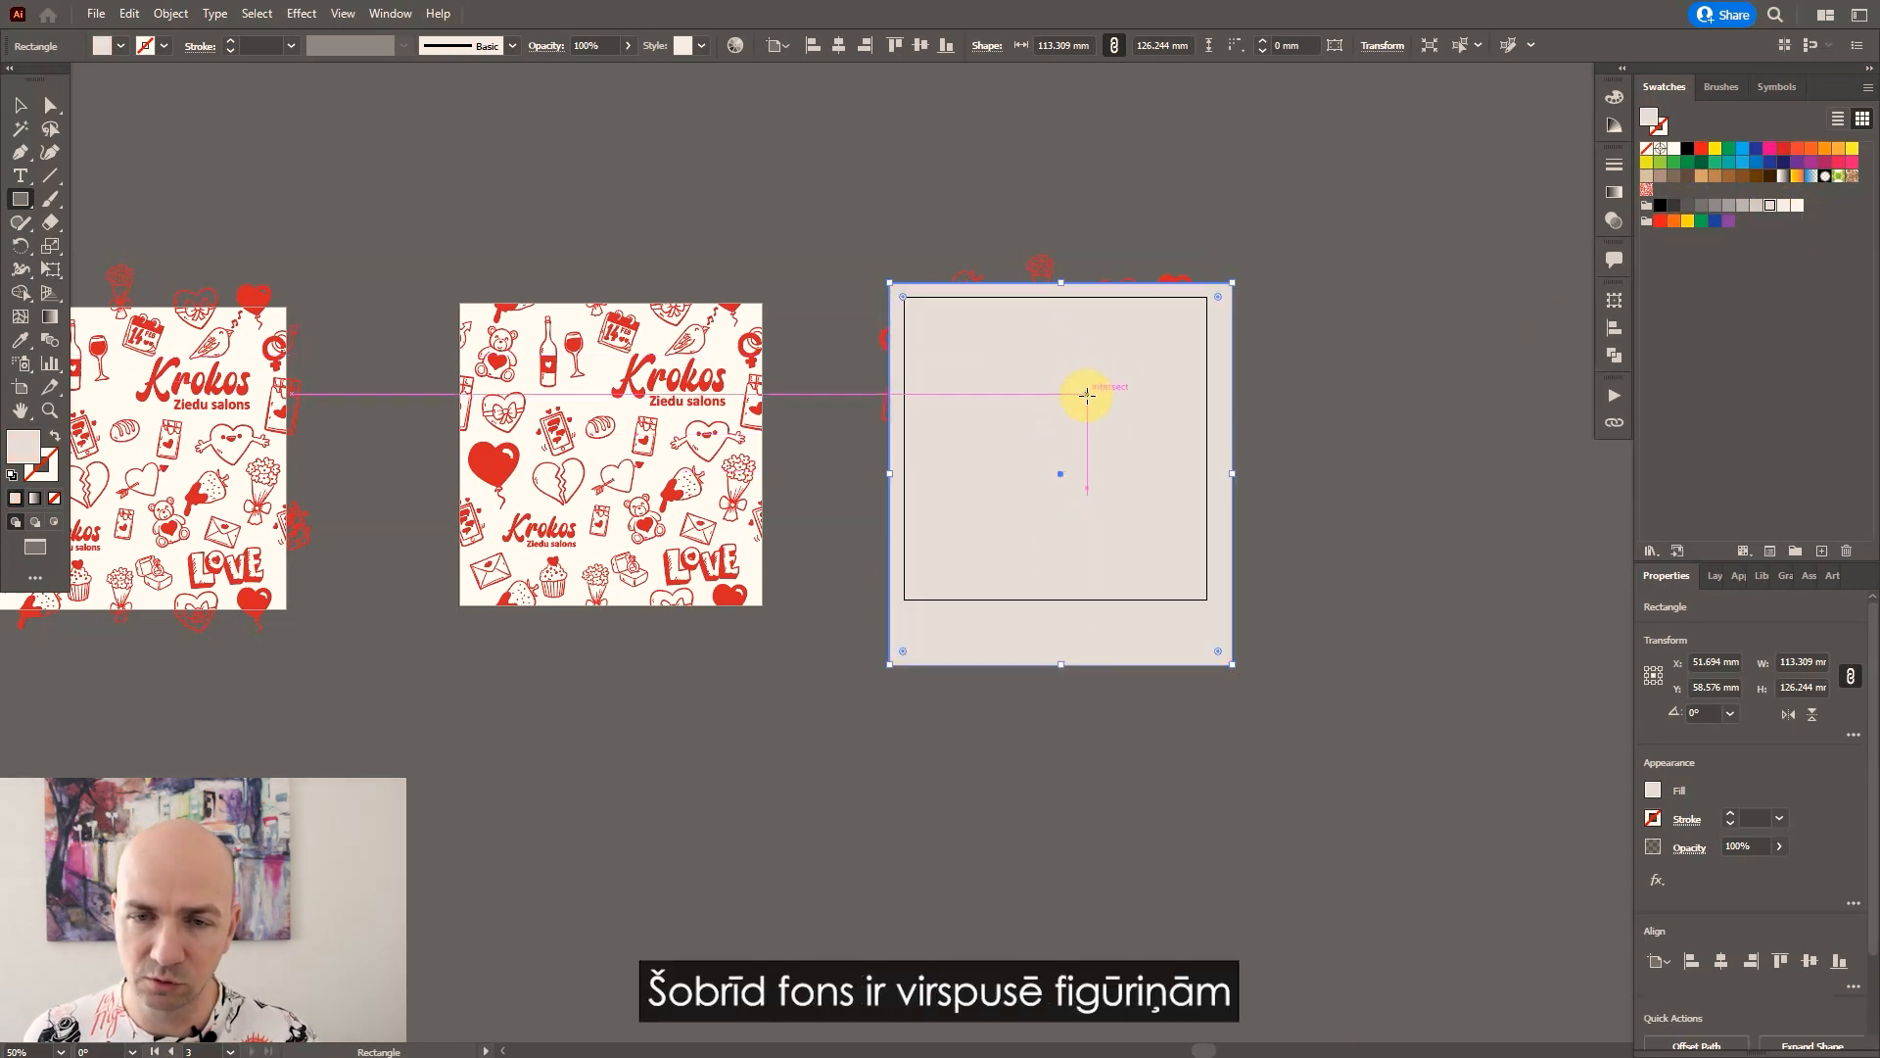
Set the background rectangle to 100 × 100 mm with unlinked proportions and centre it horizontally and vertically on the artboard.
left_click(1850, 683)
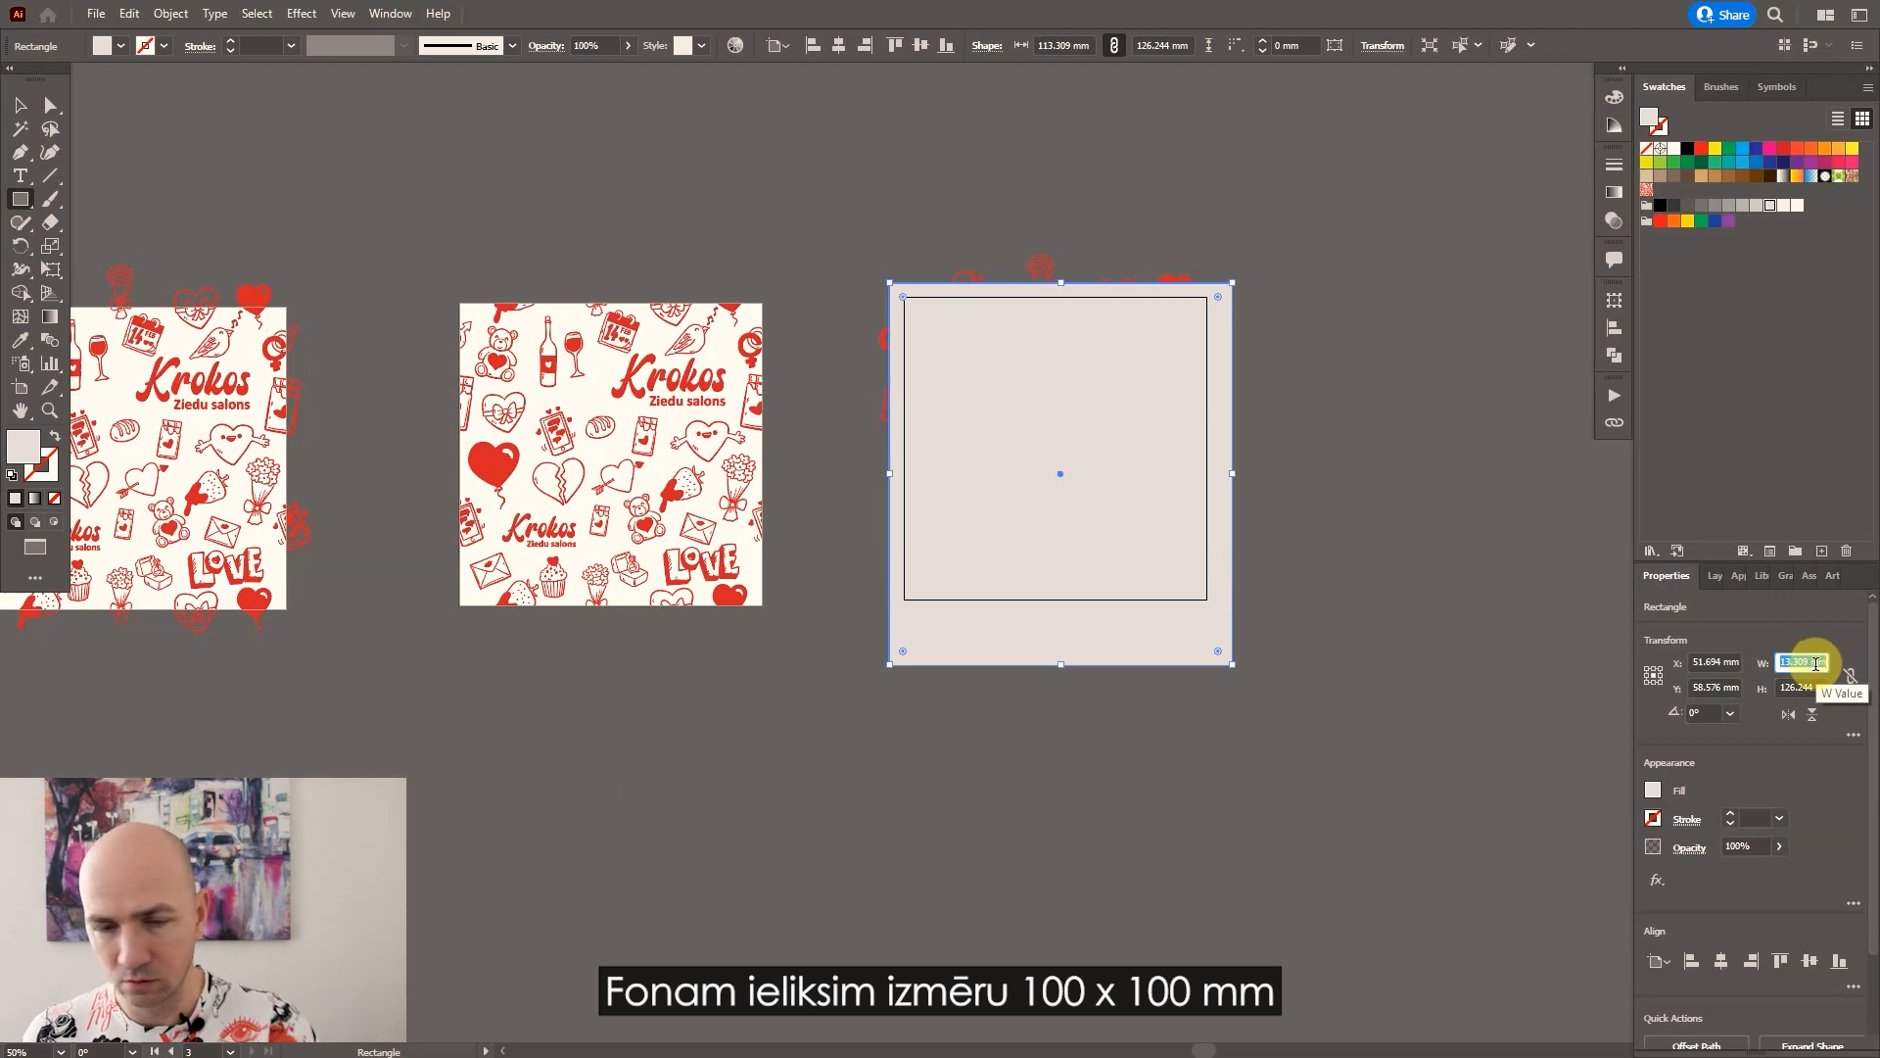
type("100")
left_click(1813, 688)
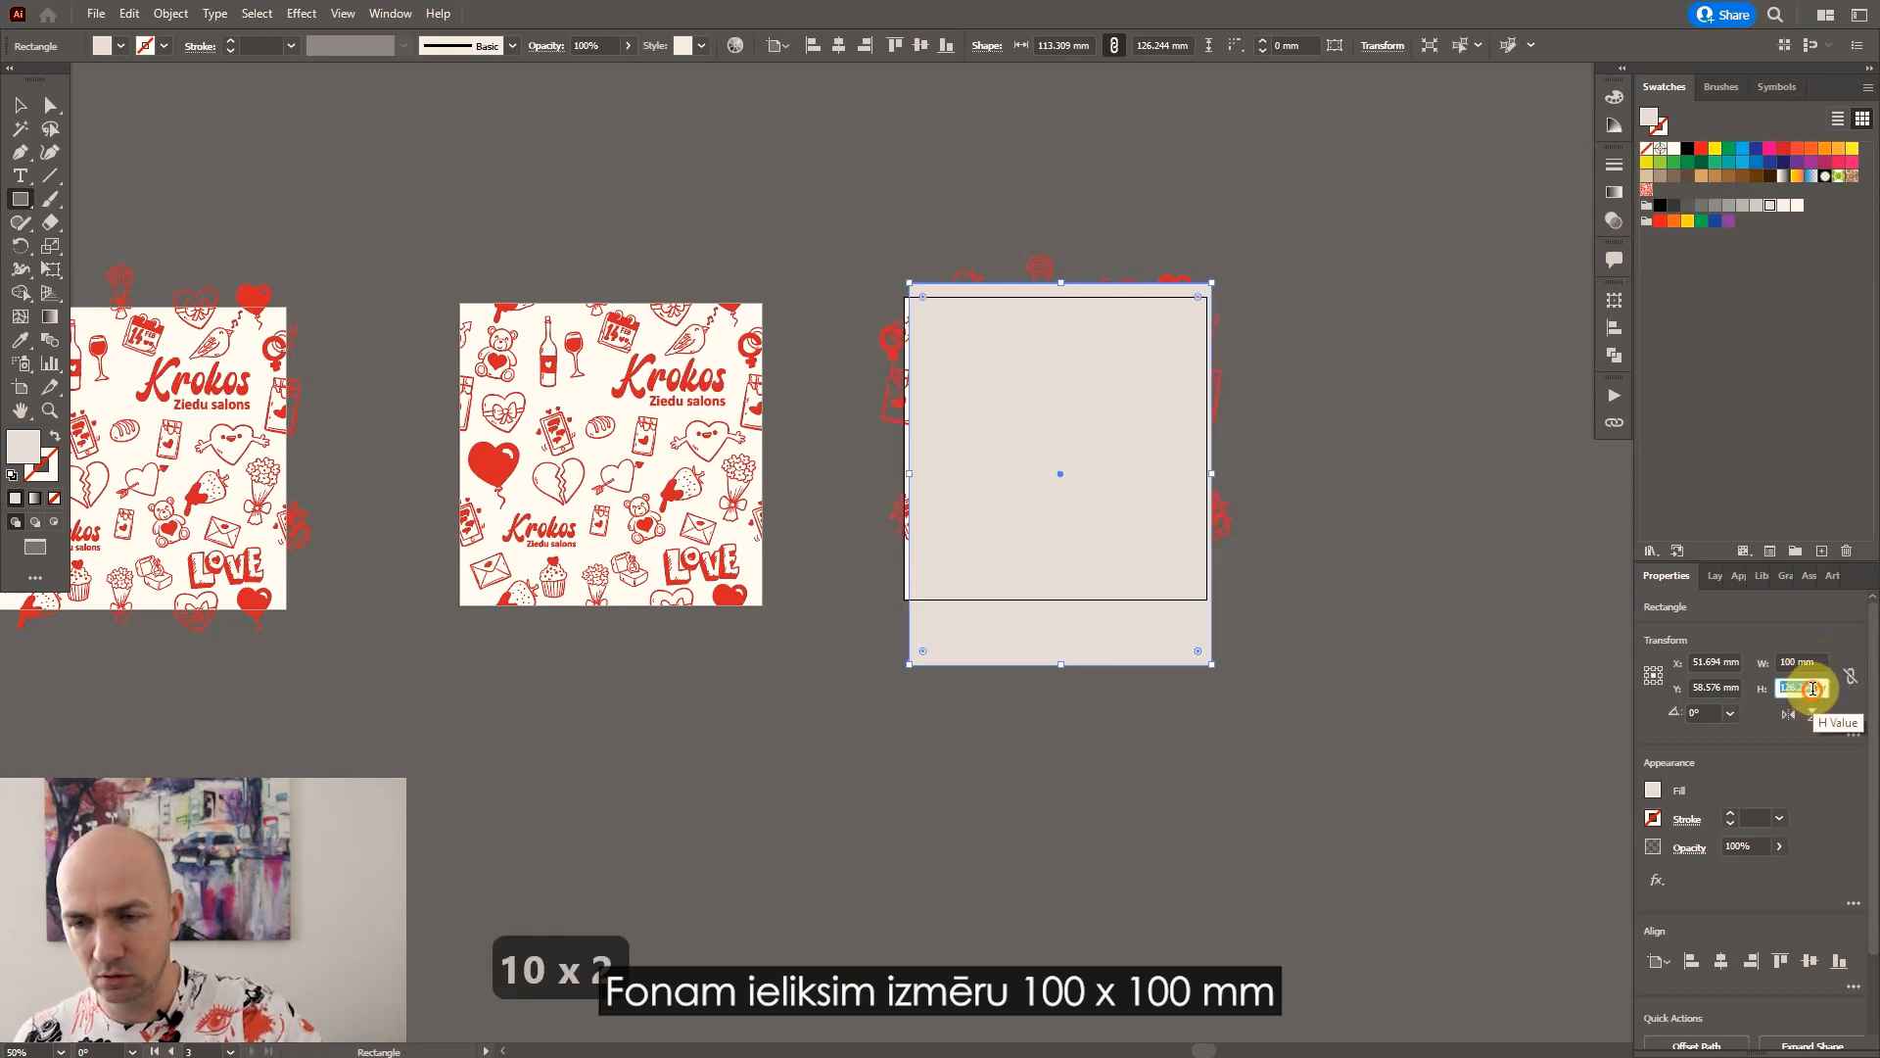
type("100")
key("Return")
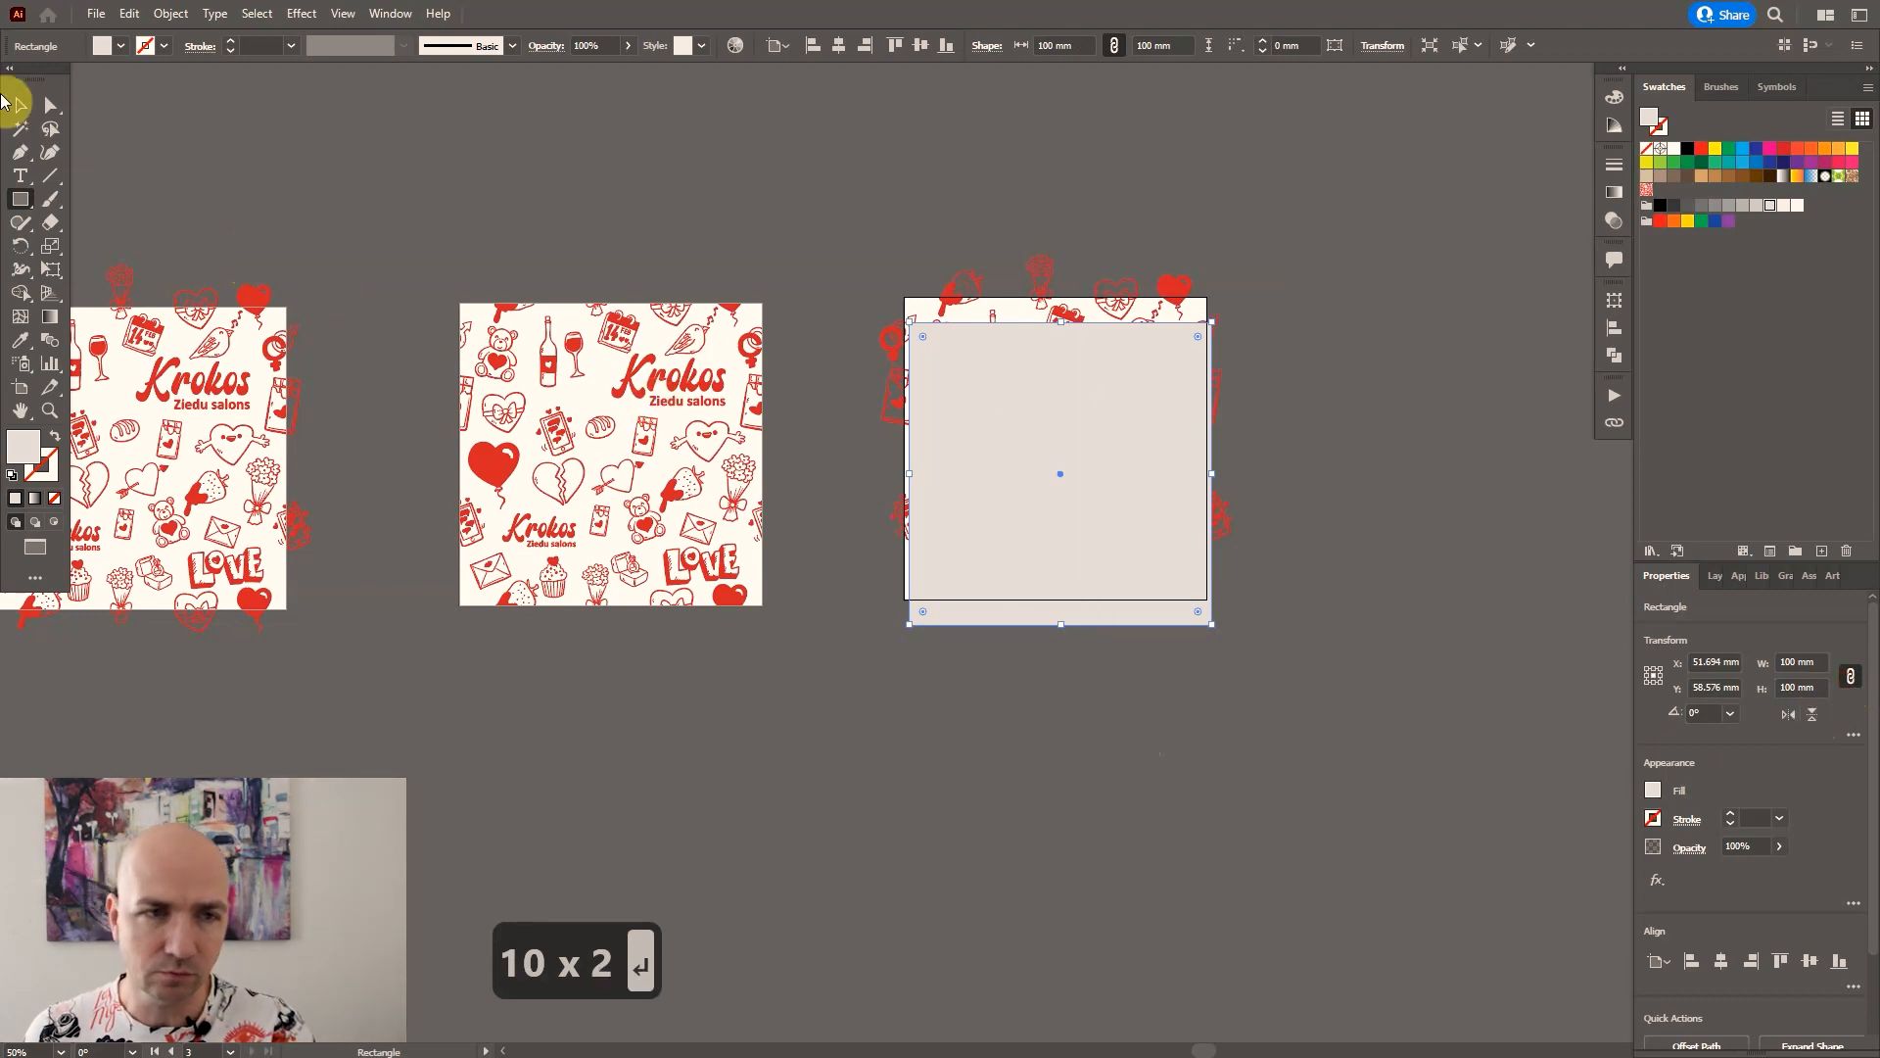
left_click(20, 106)
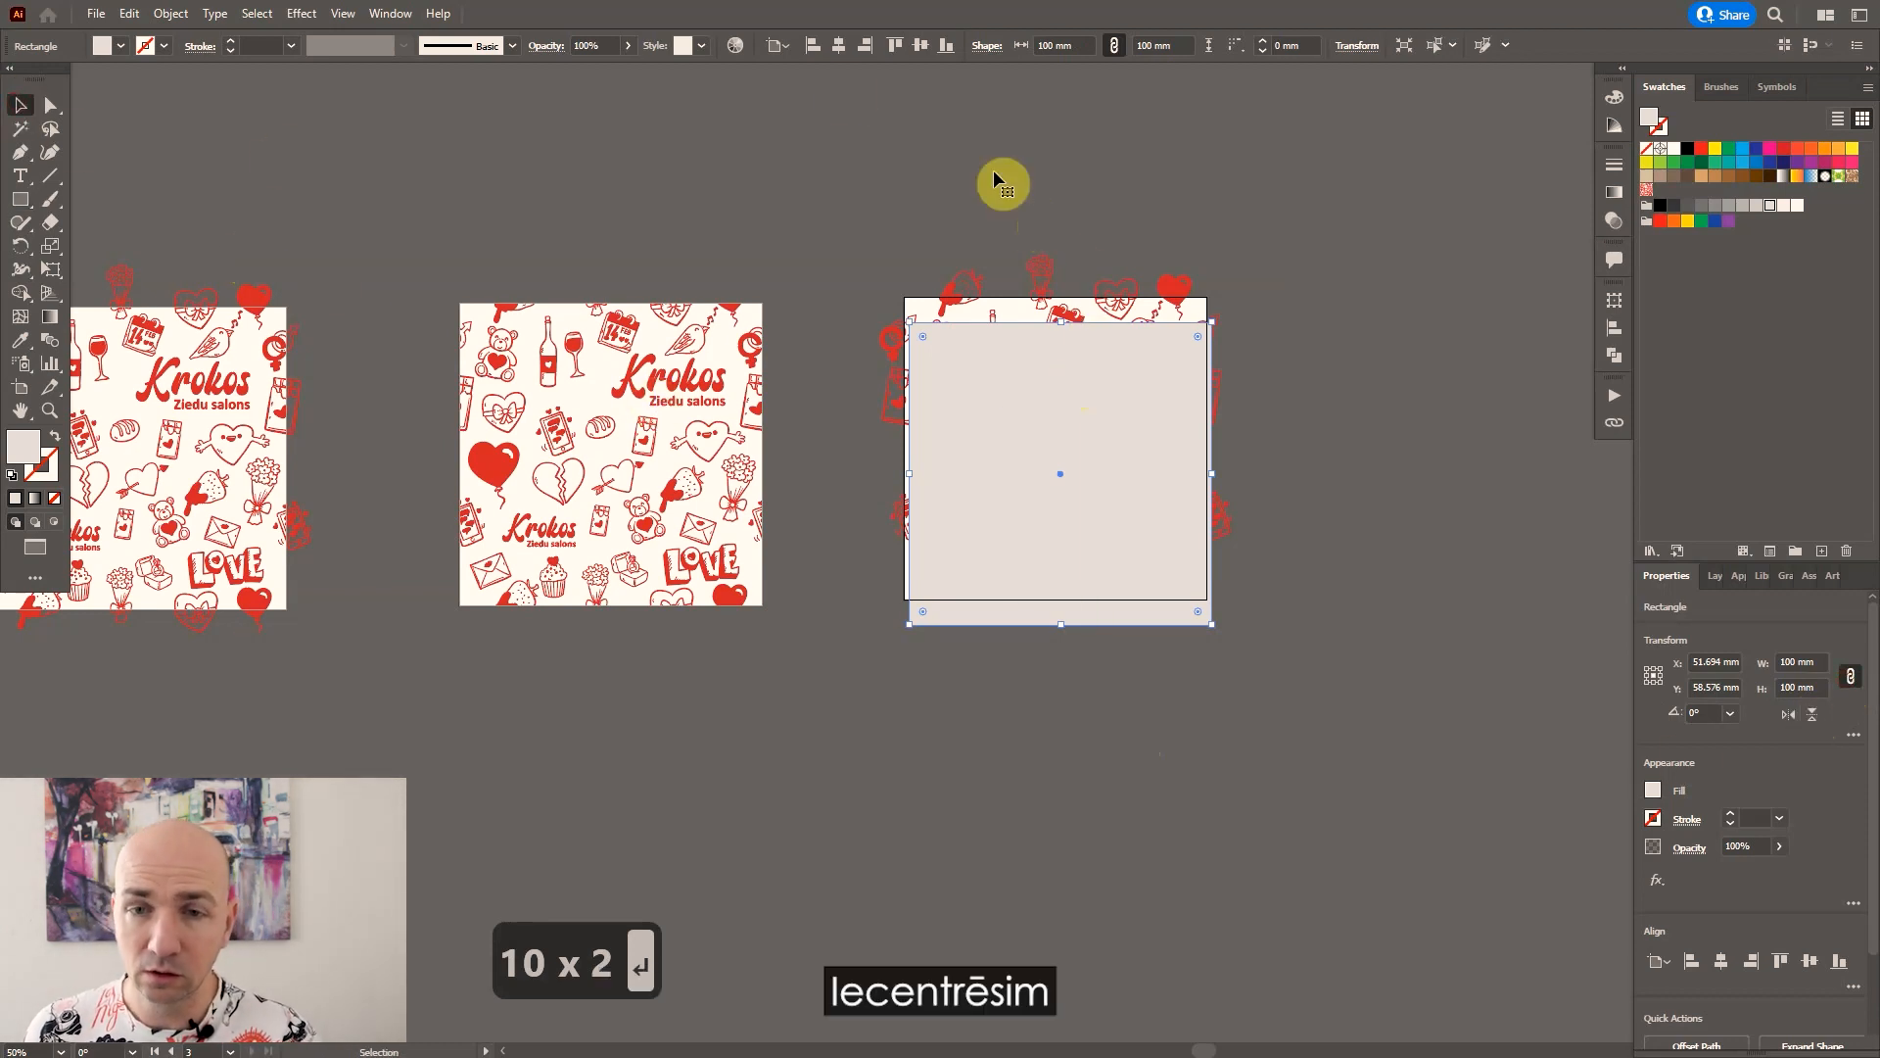
left_click(833, 49)
left_click(918, 45)
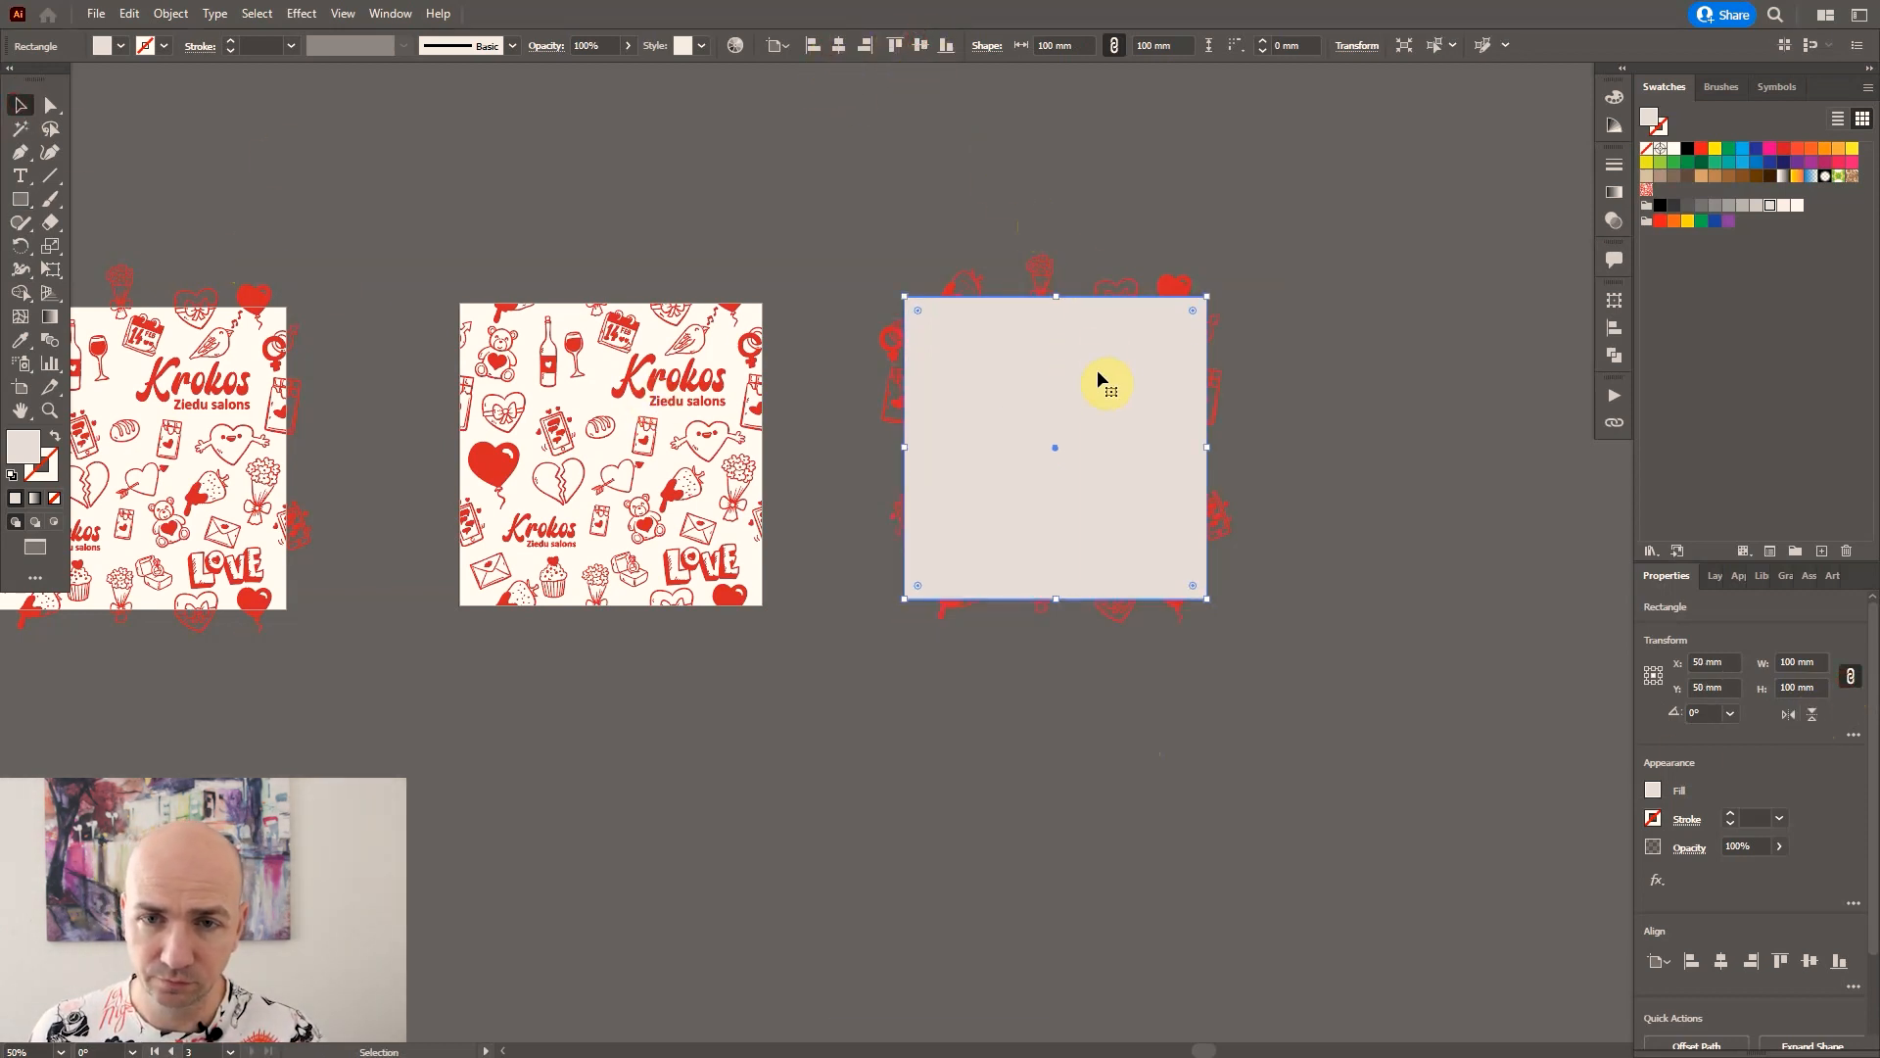
left_click(1268, 418)
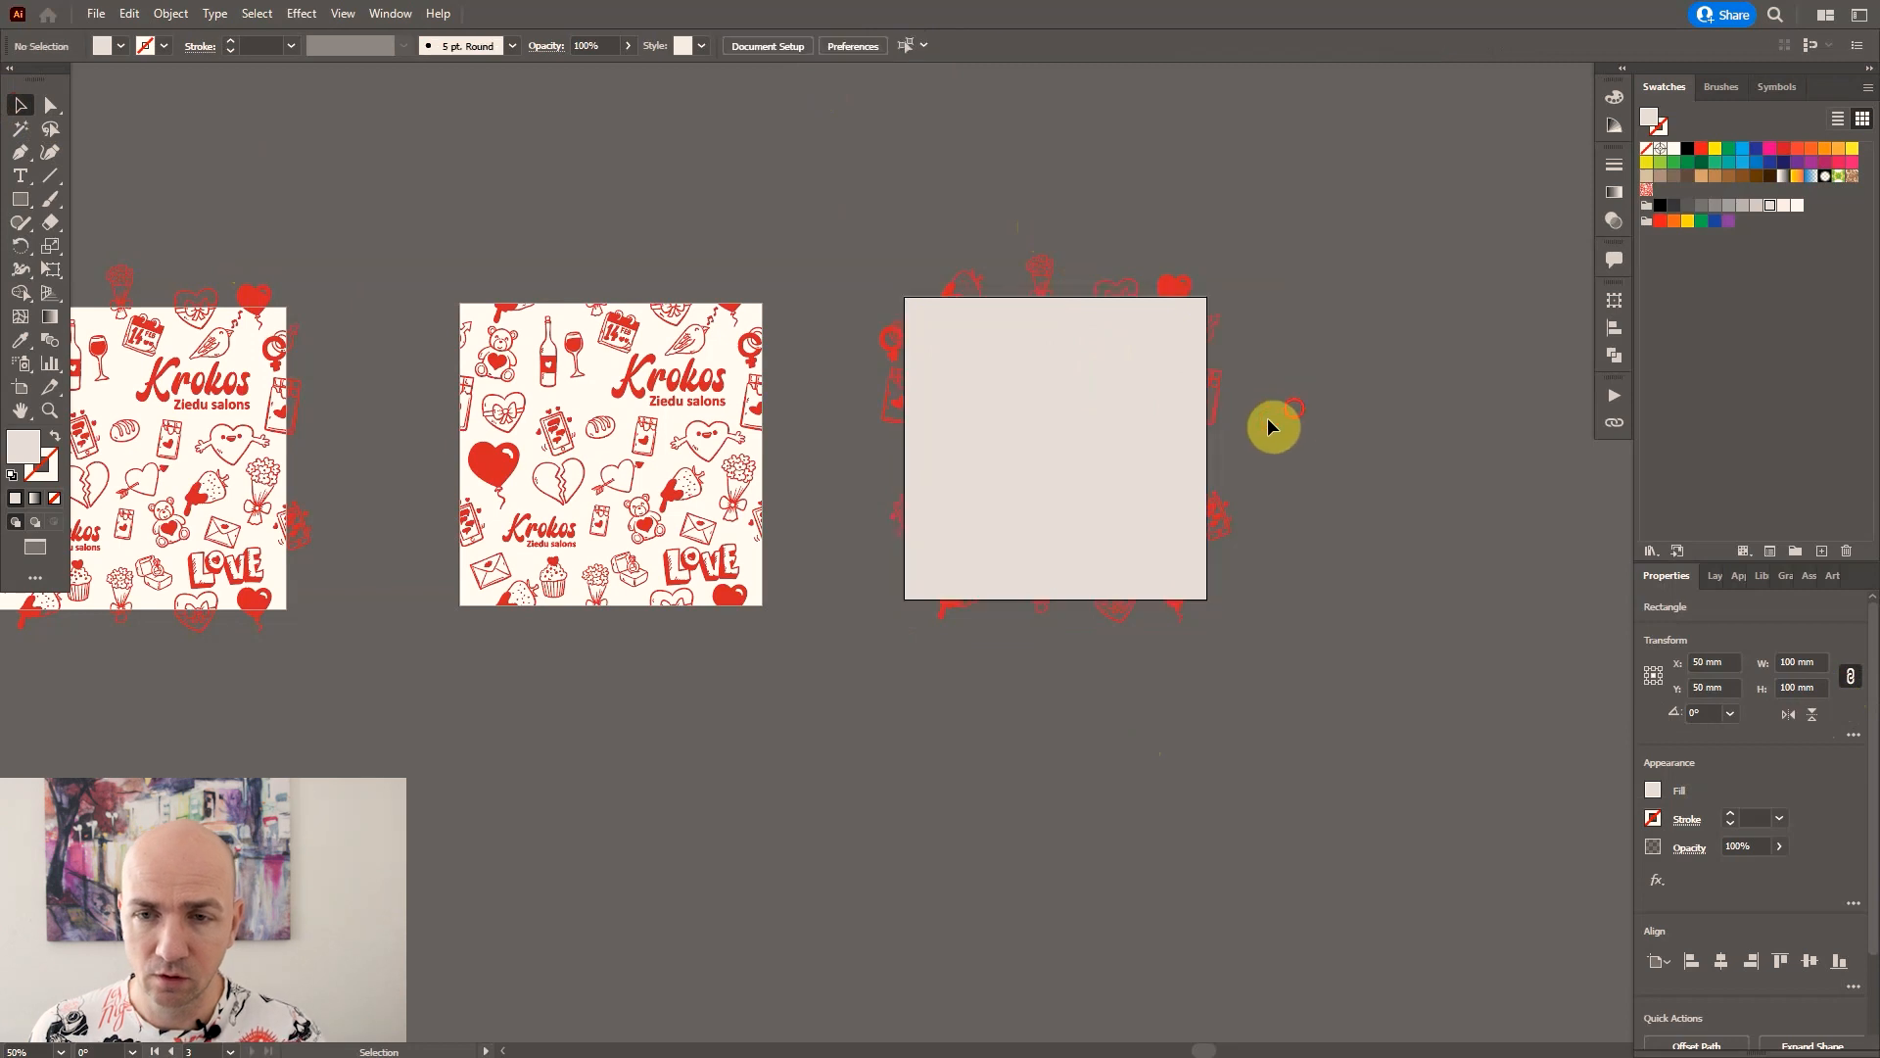
Send the light grey background square behind the artwork on the third artboard.
left_click(1048, 404)
right_click(1048, 403)
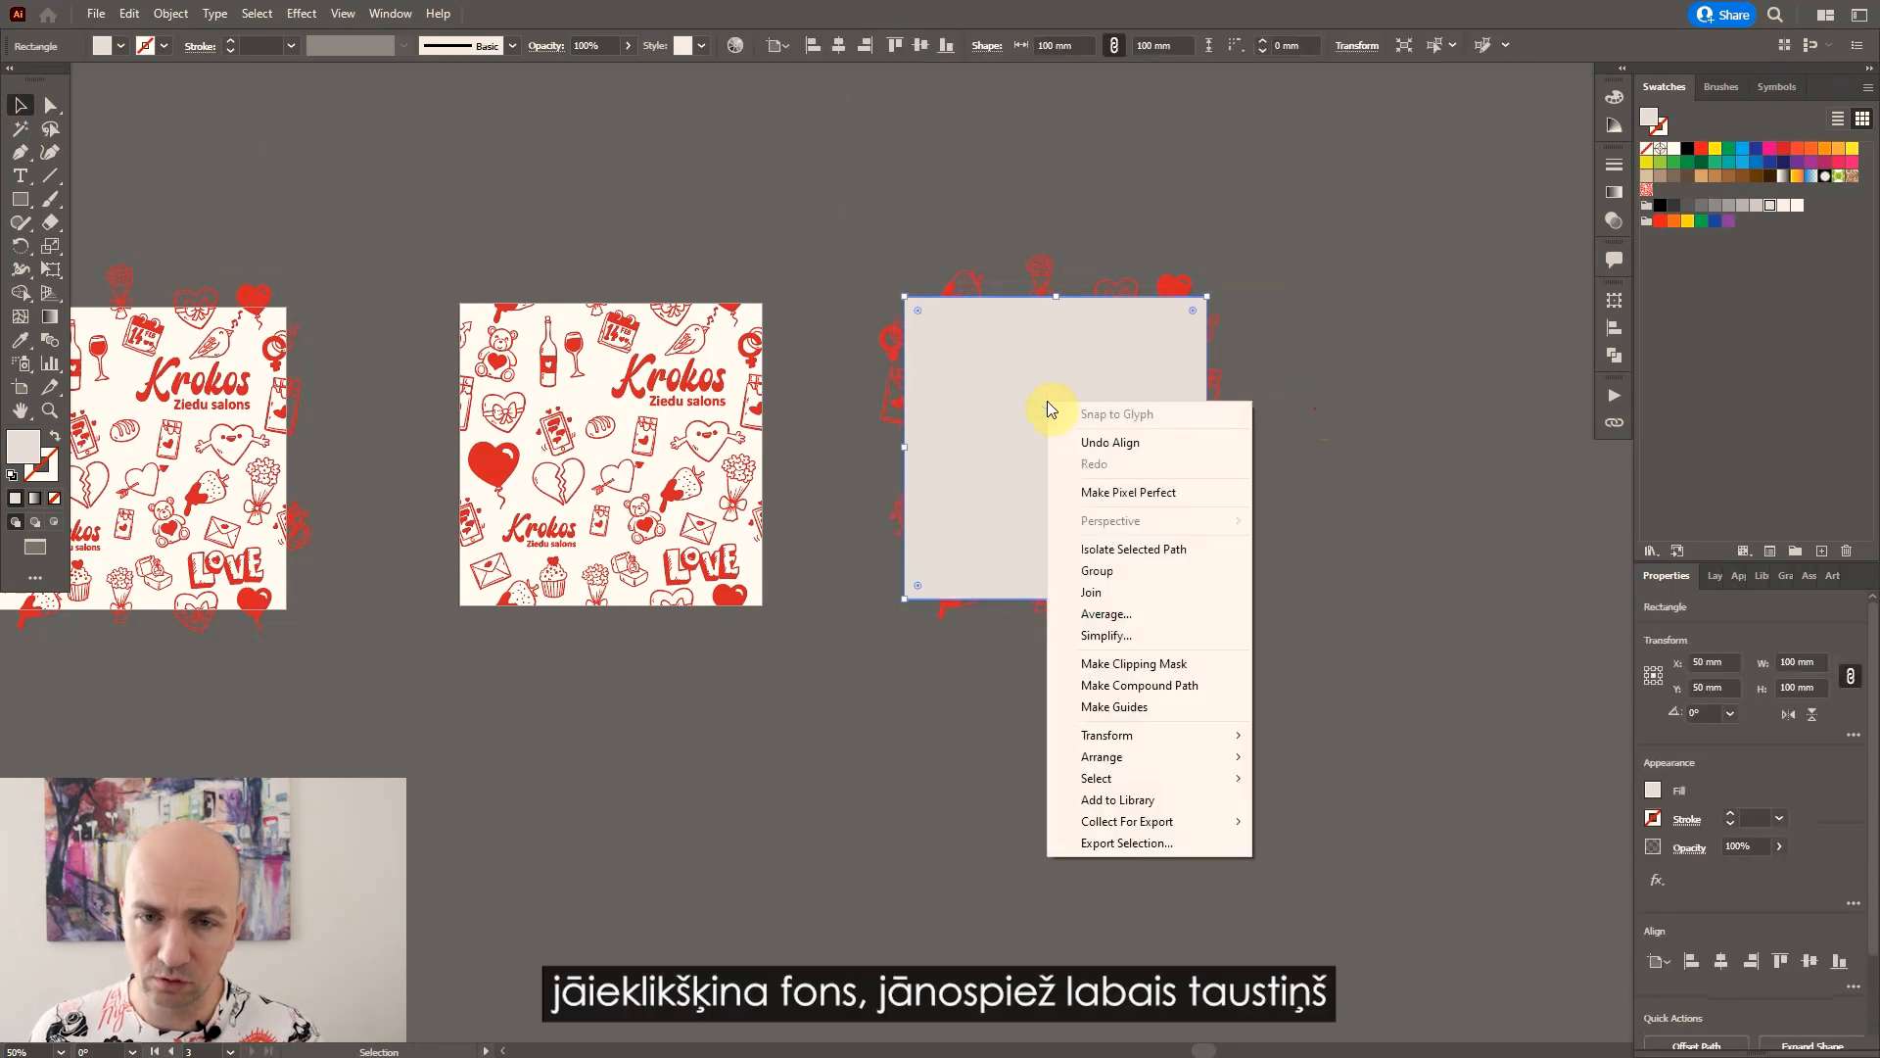
mouse_move(1169, 766)
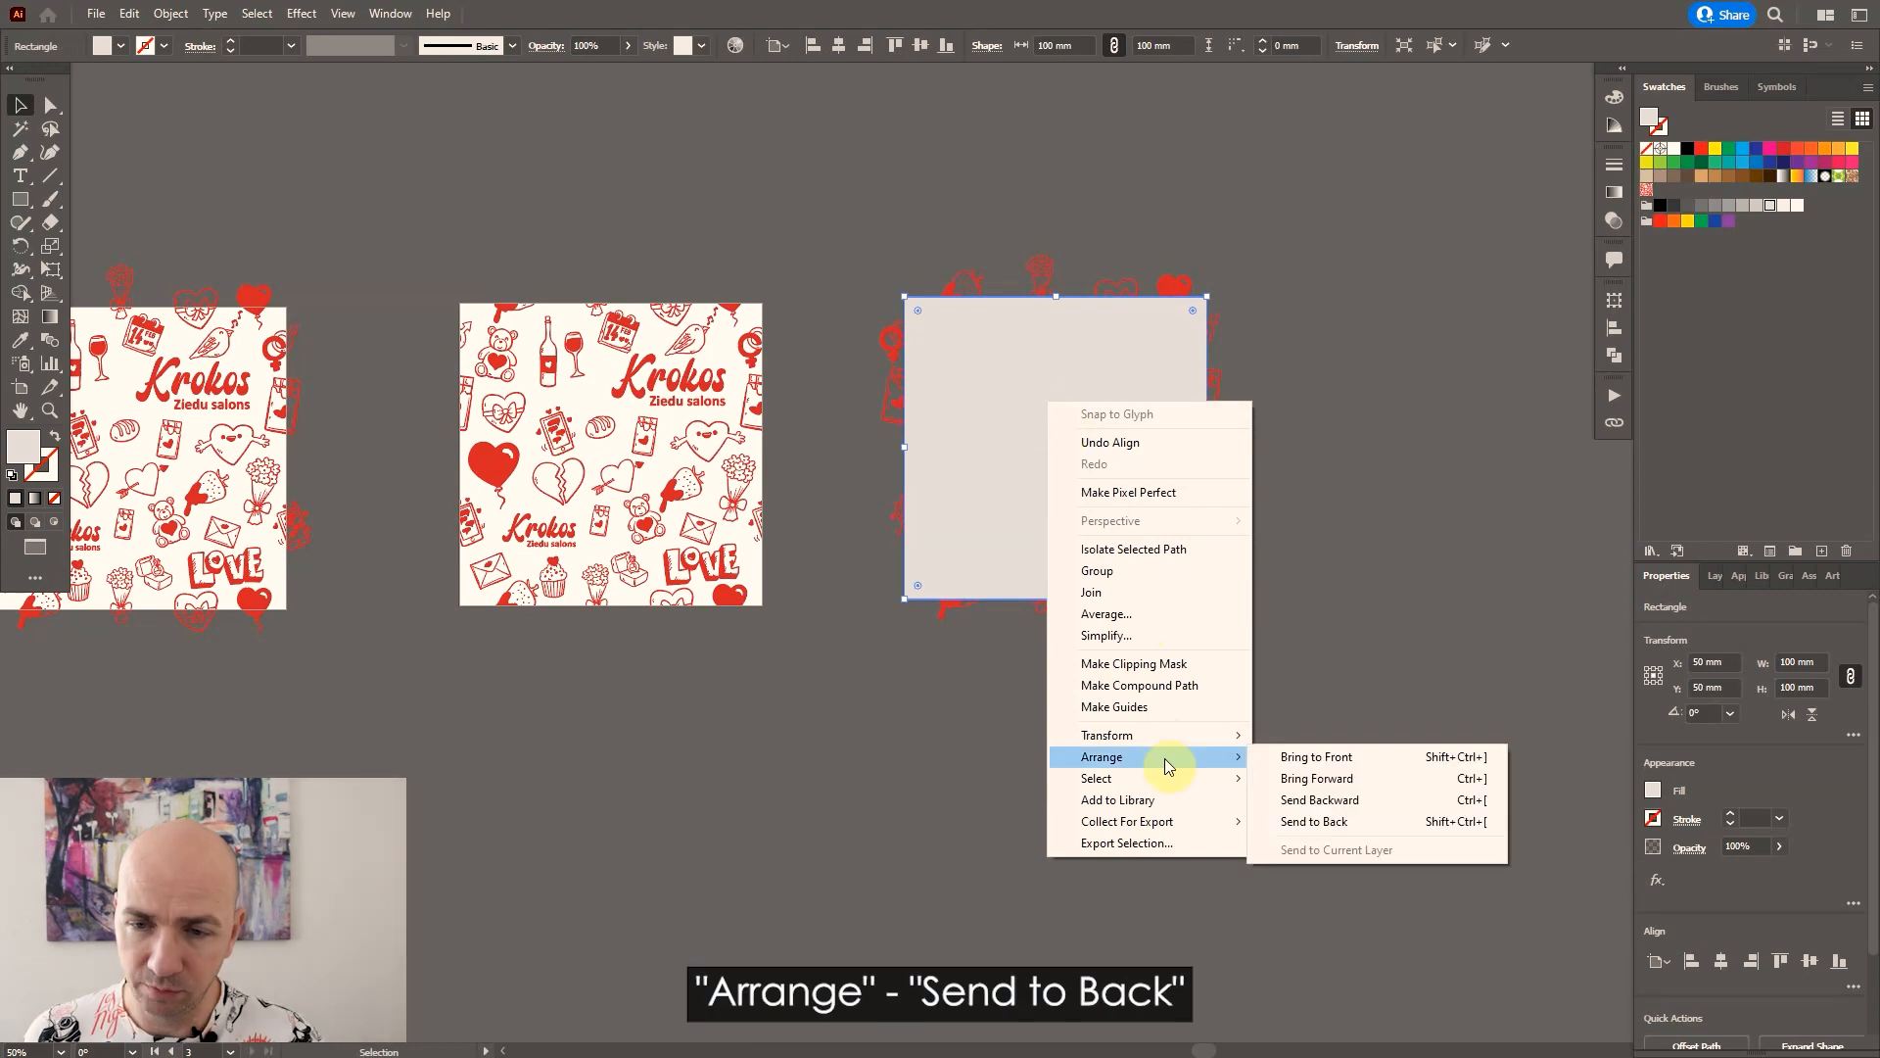
left_click(1334, 821)
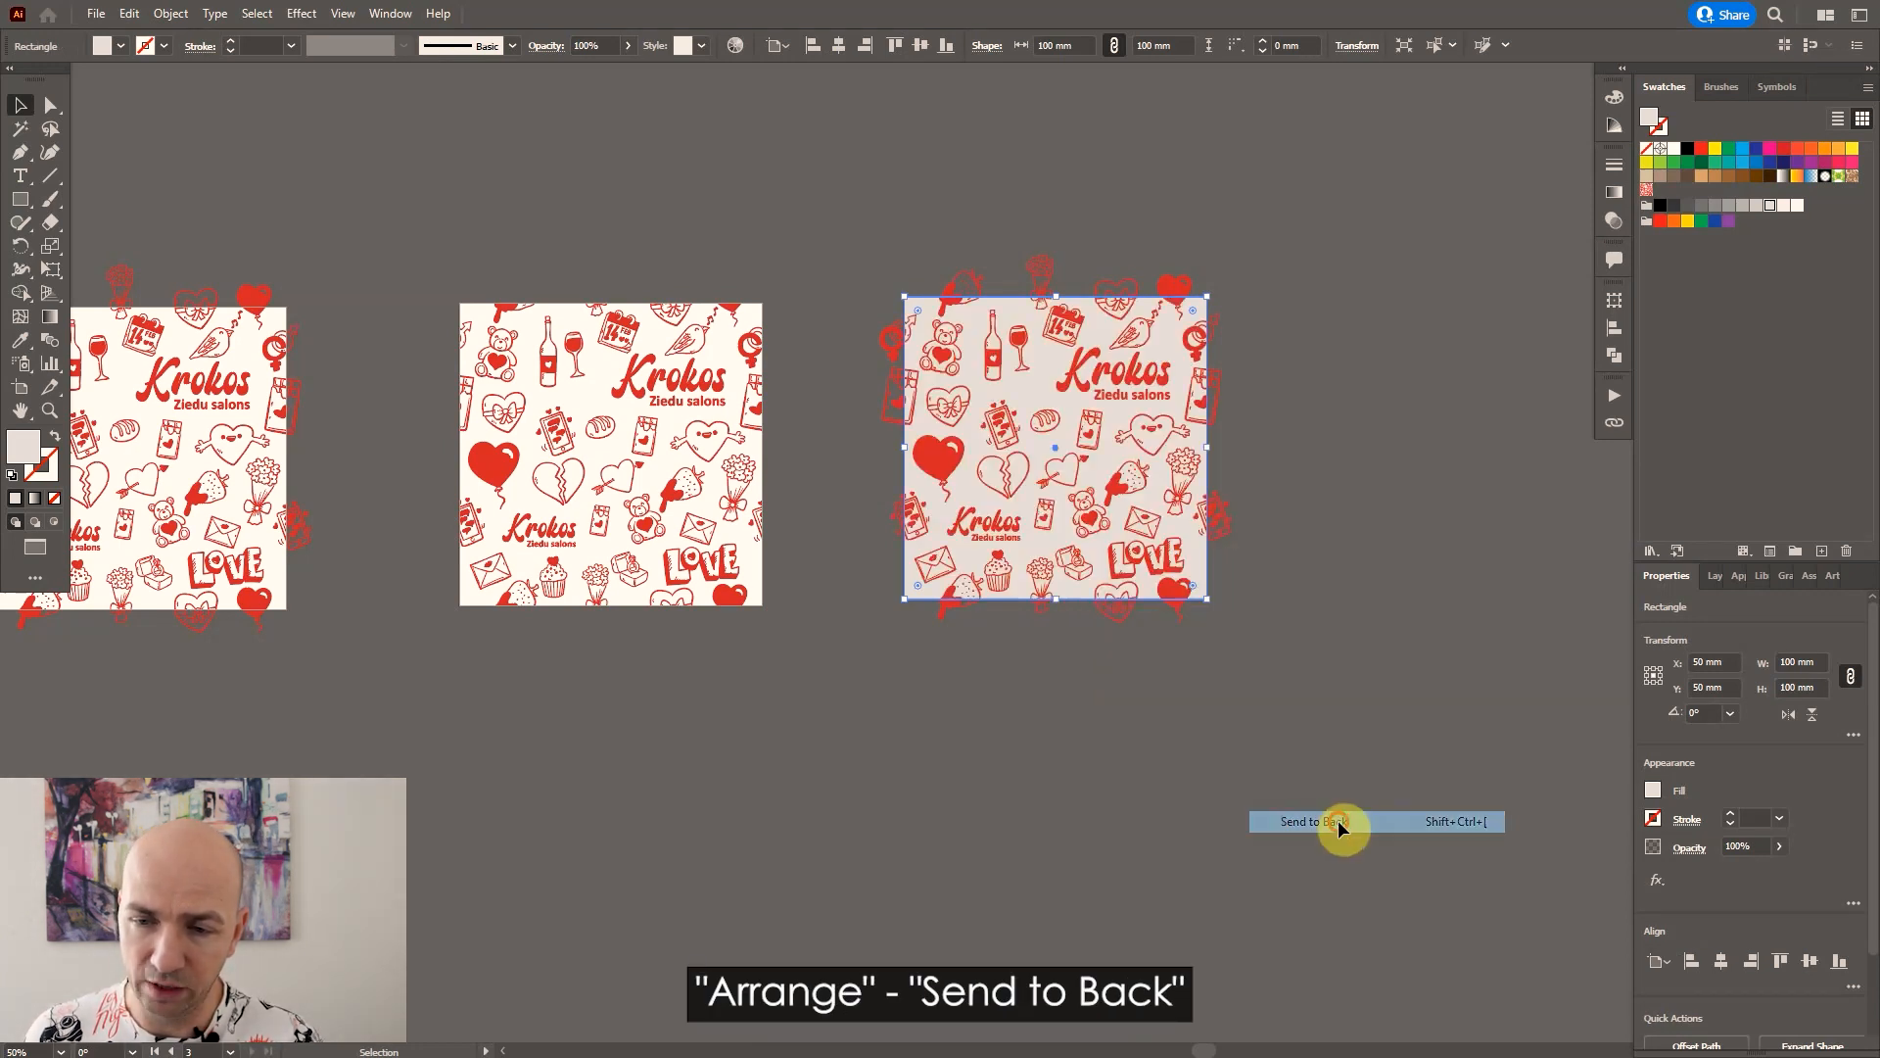
left_click(1325, 658)
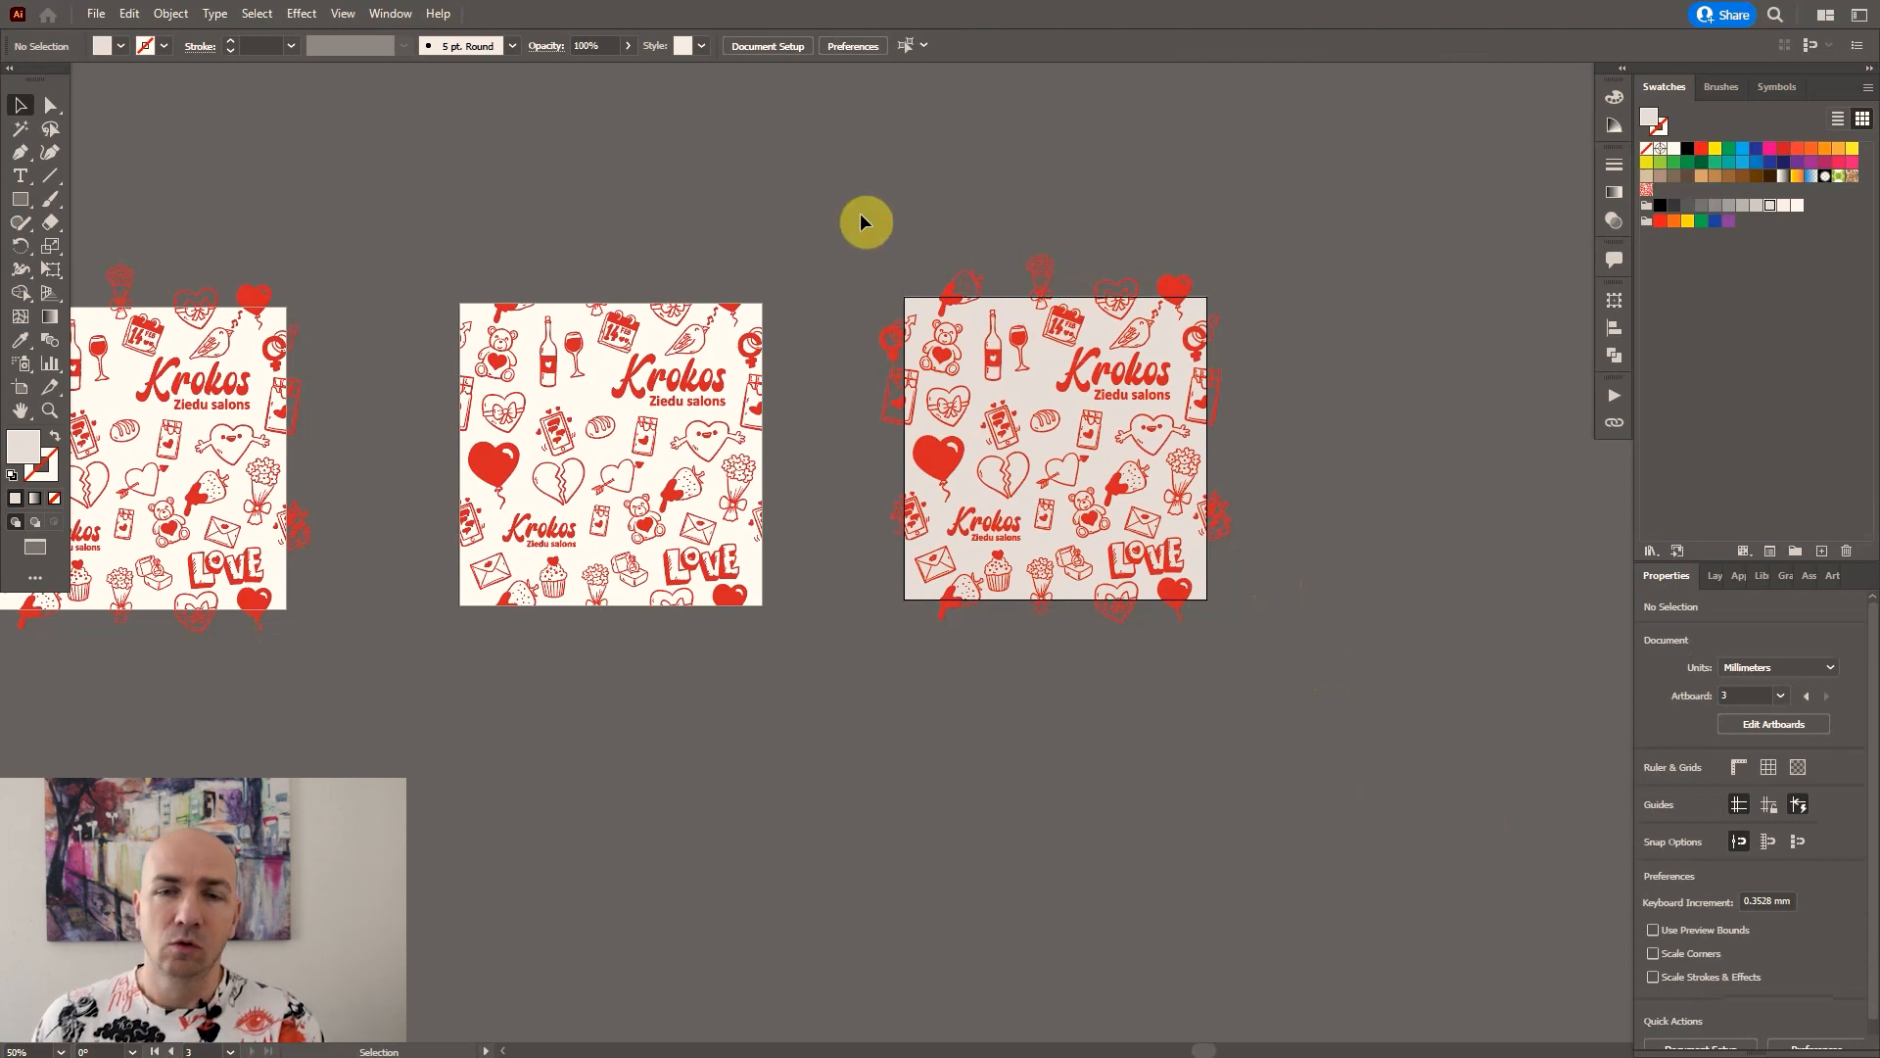
Group the background square with all the artwork on the third artboard.
left_click_drag(856, 213, 1324, 691)
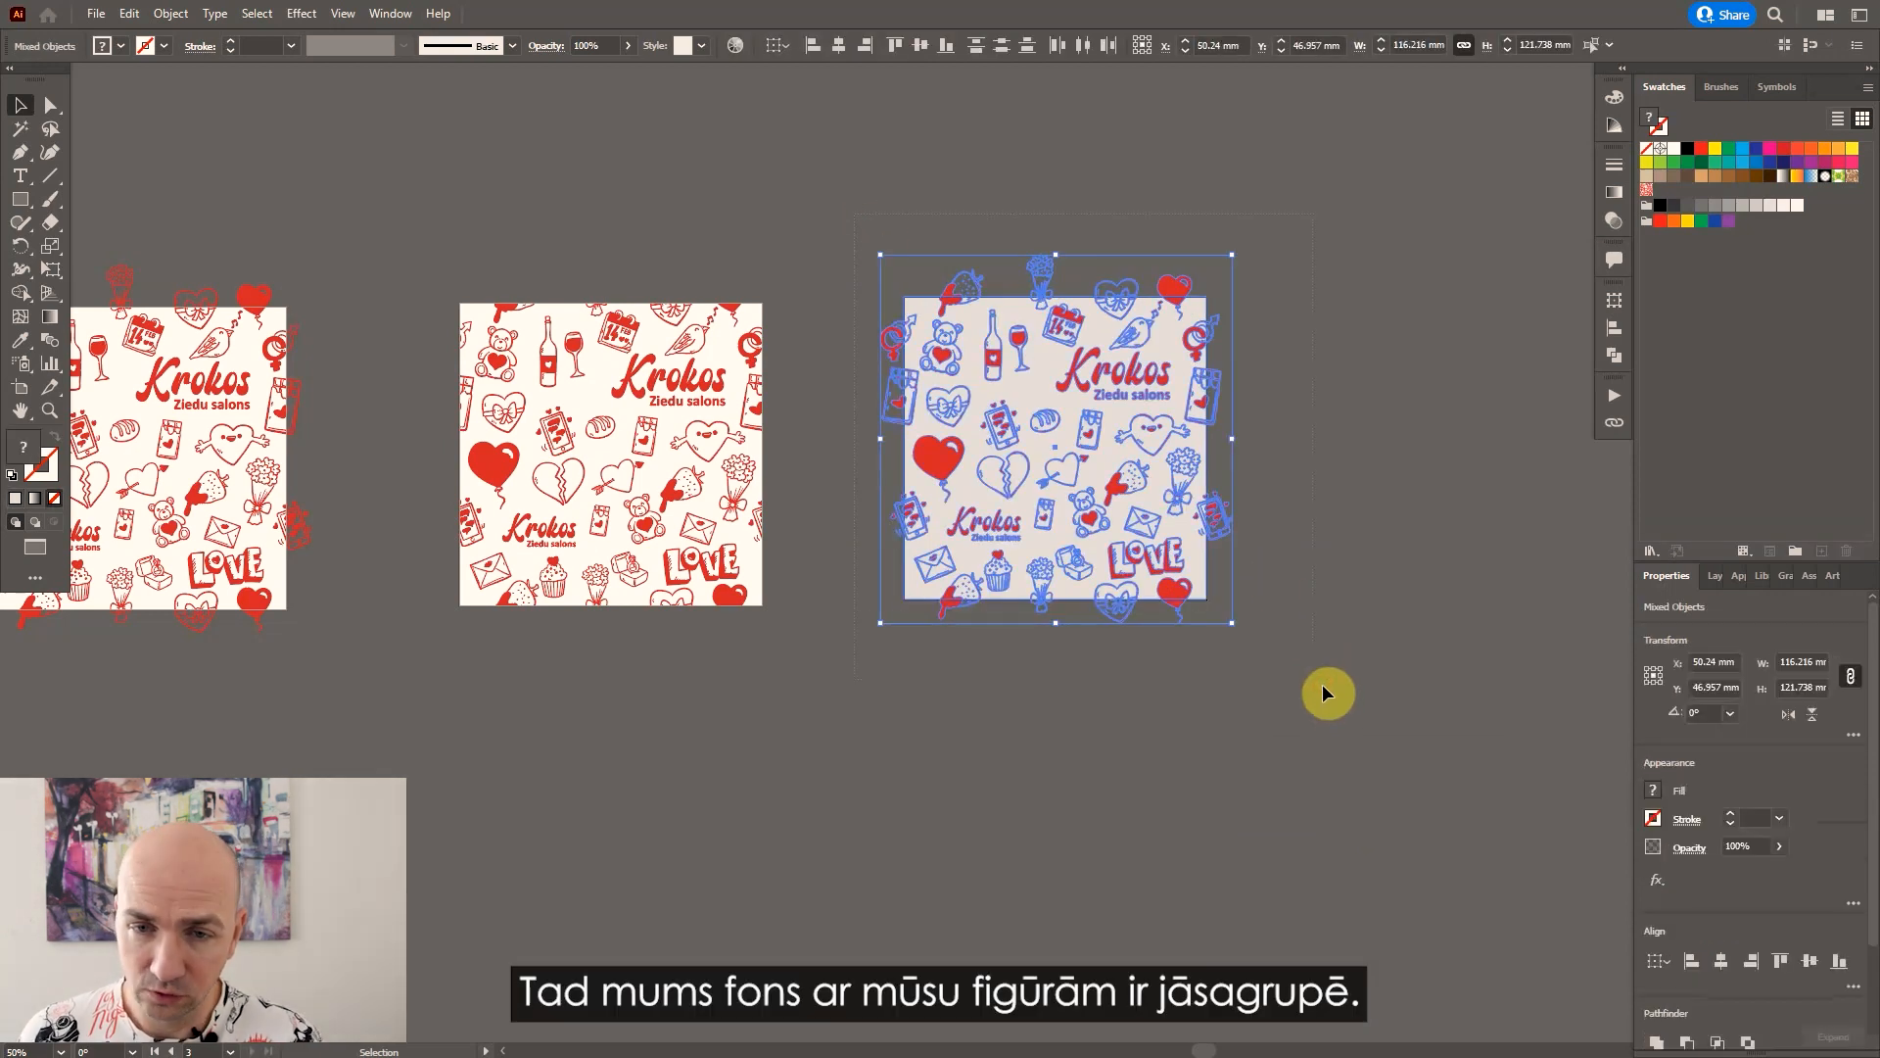
right_click(1123, 488)
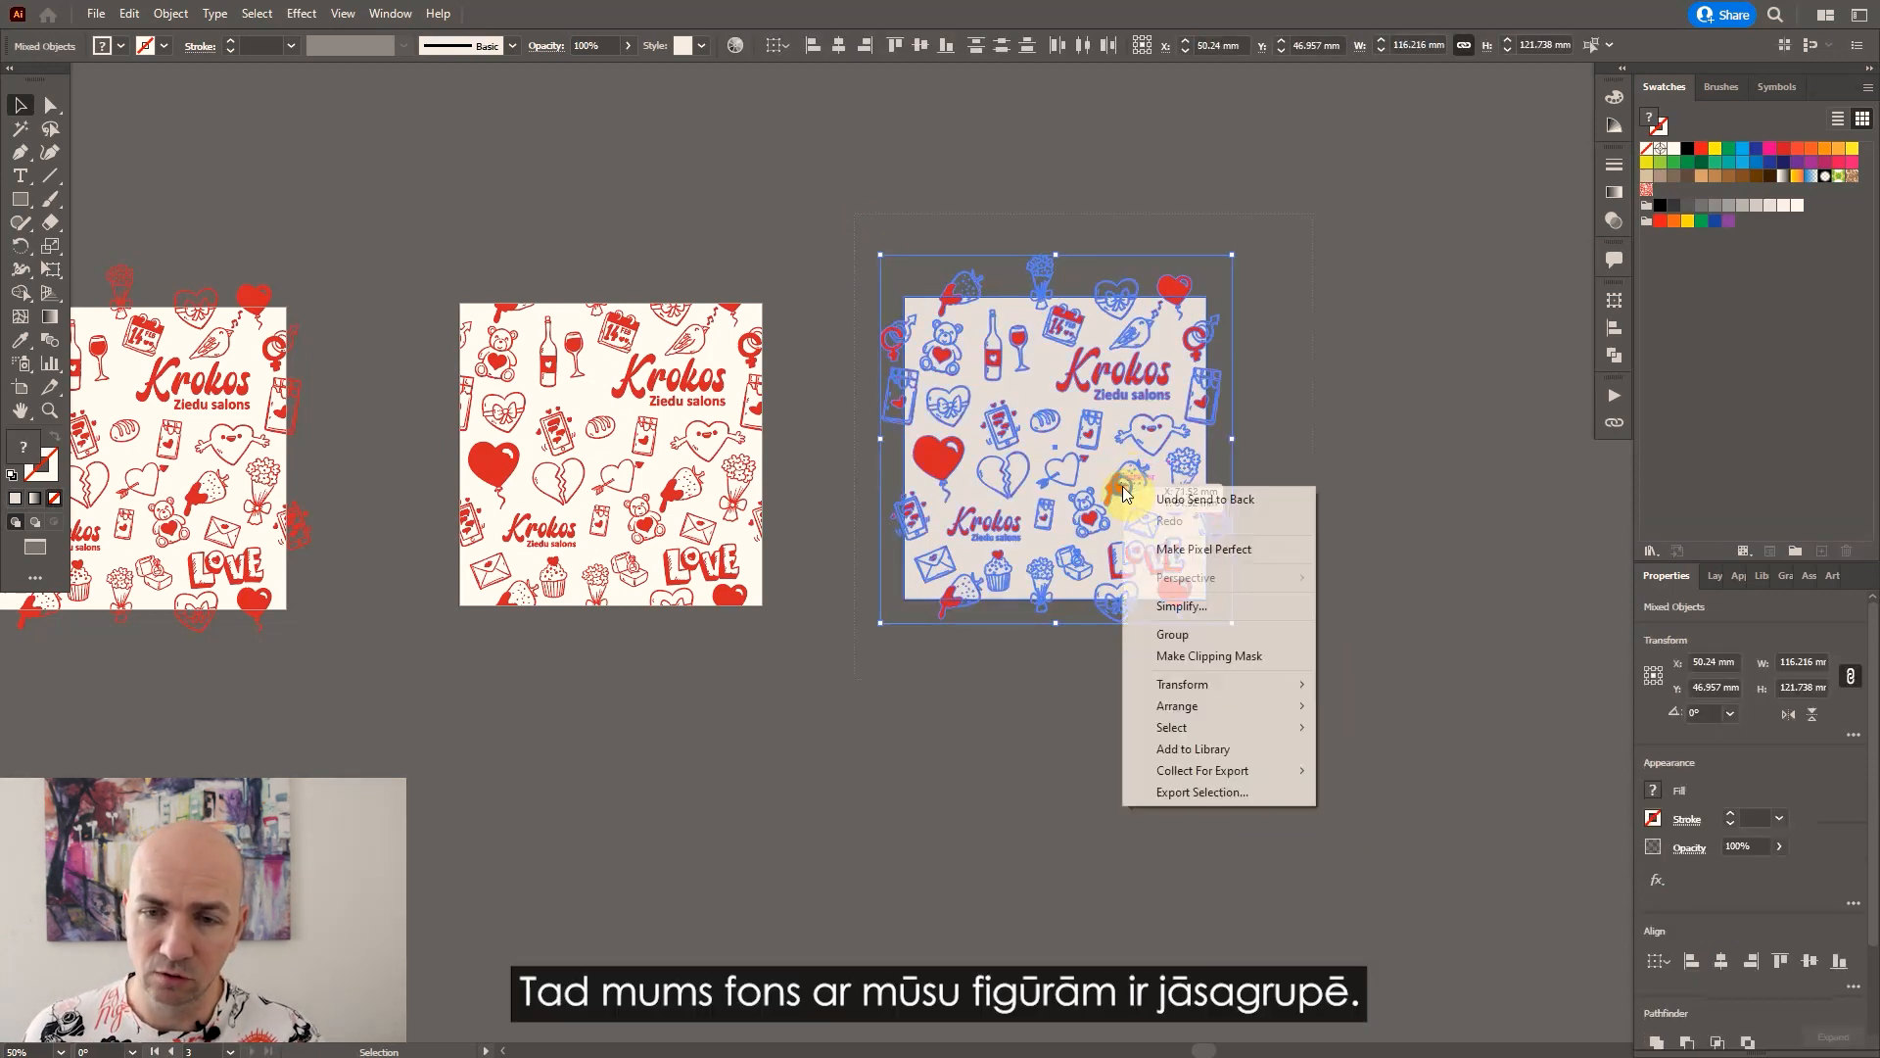
left_click(1203, 636)
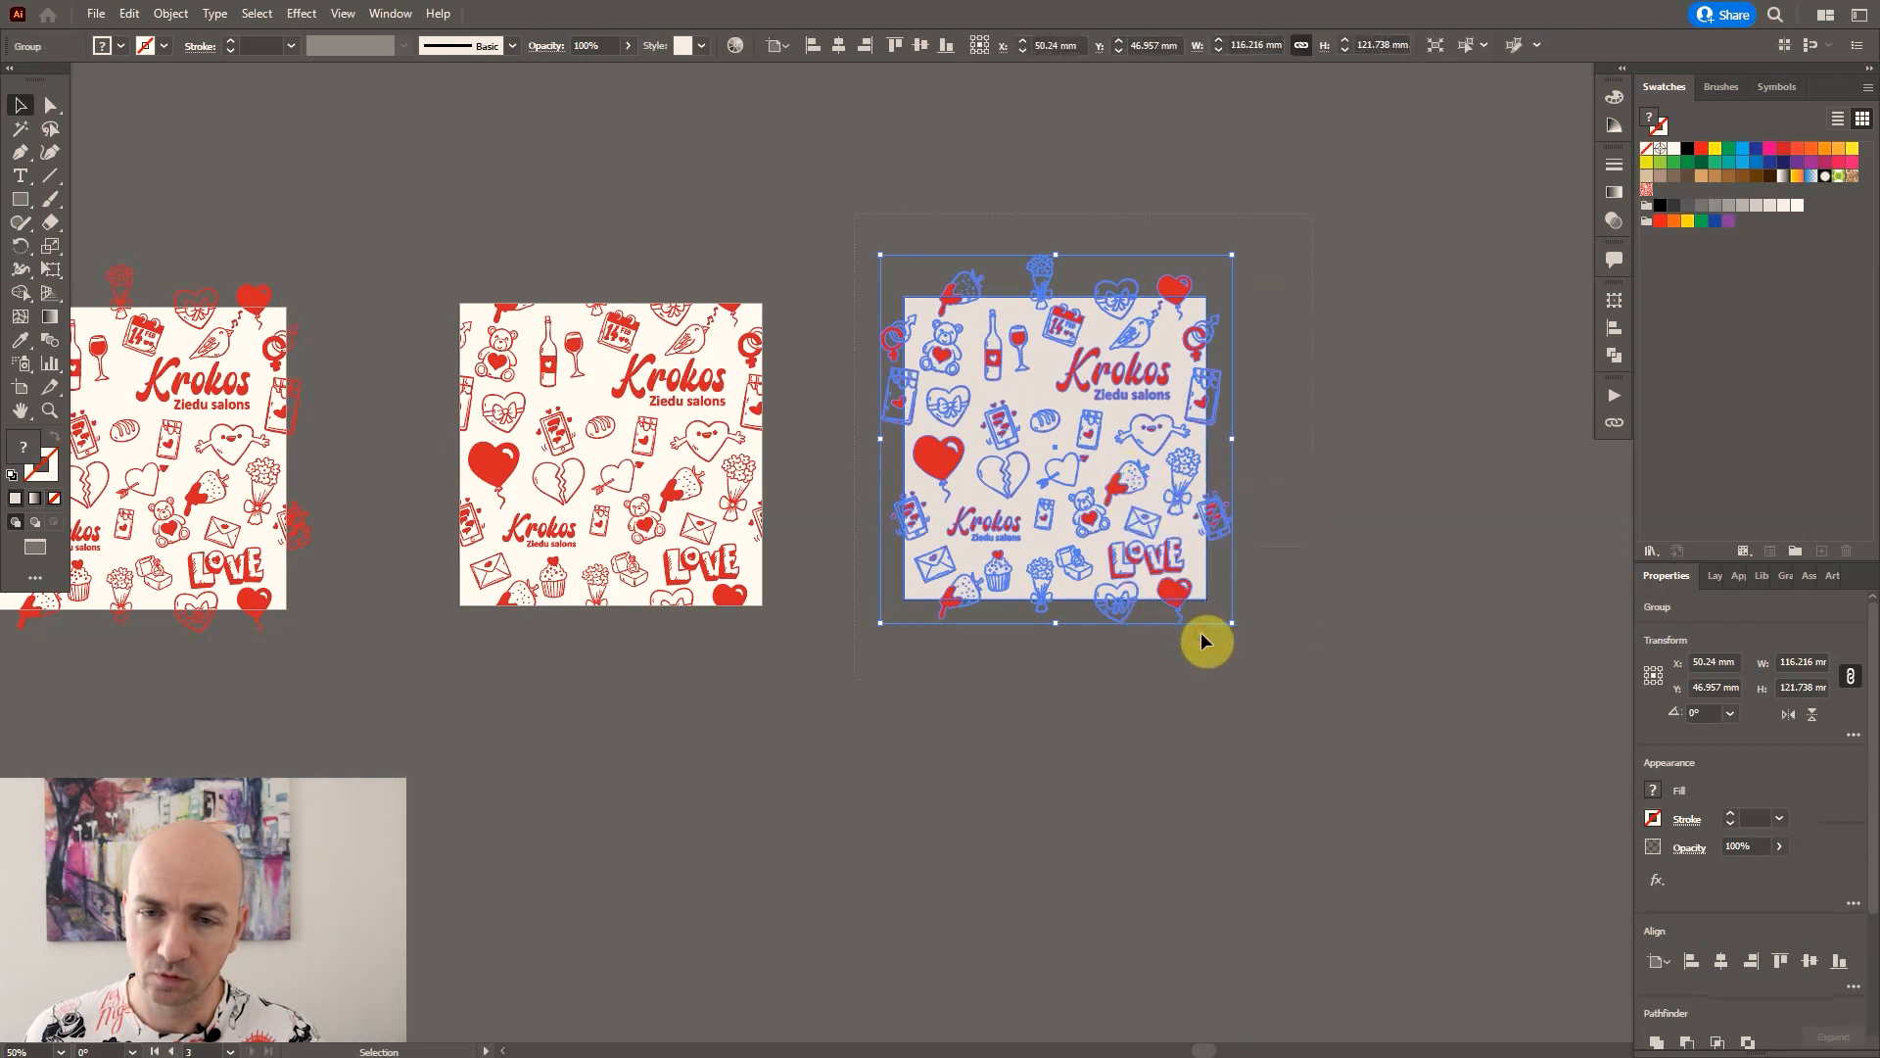
left_click(1338, 638)
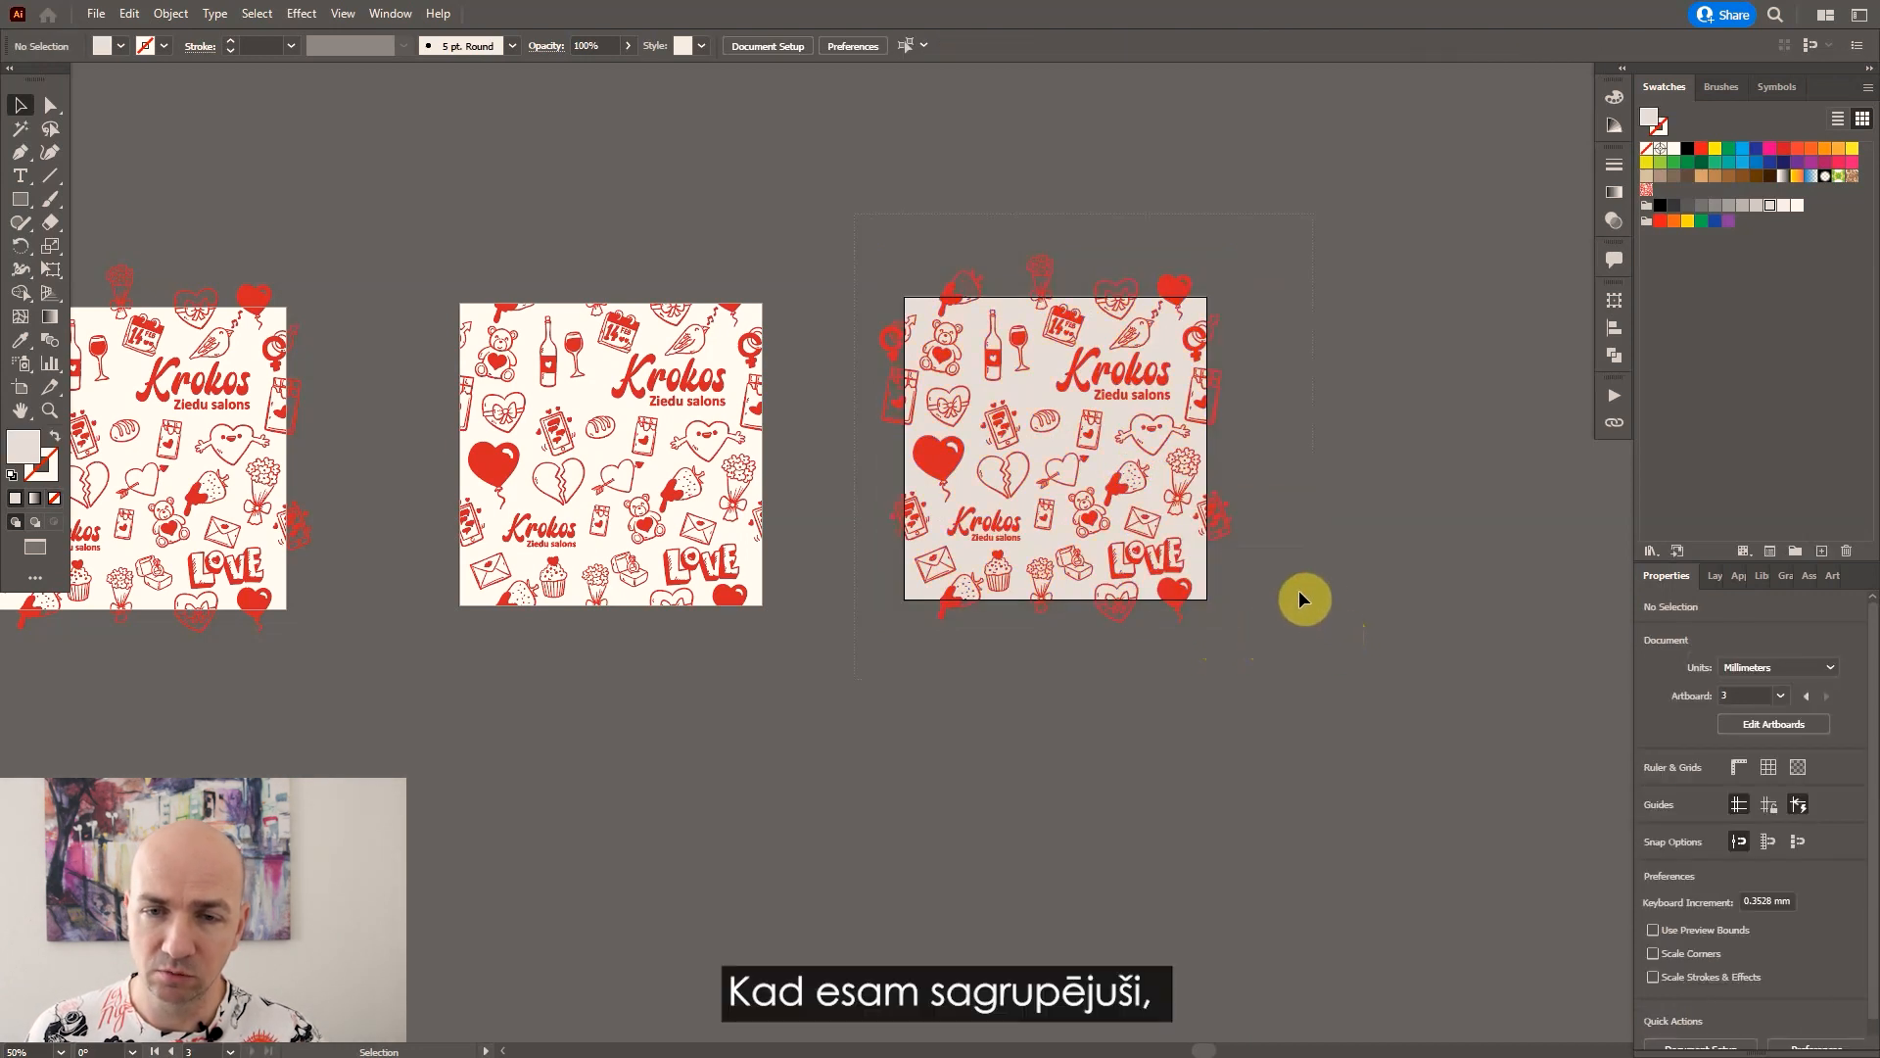
Draw a second square about 94 mm wide over the third artboard and set its size to 100 × 100 mm.
left_click(21, 200)
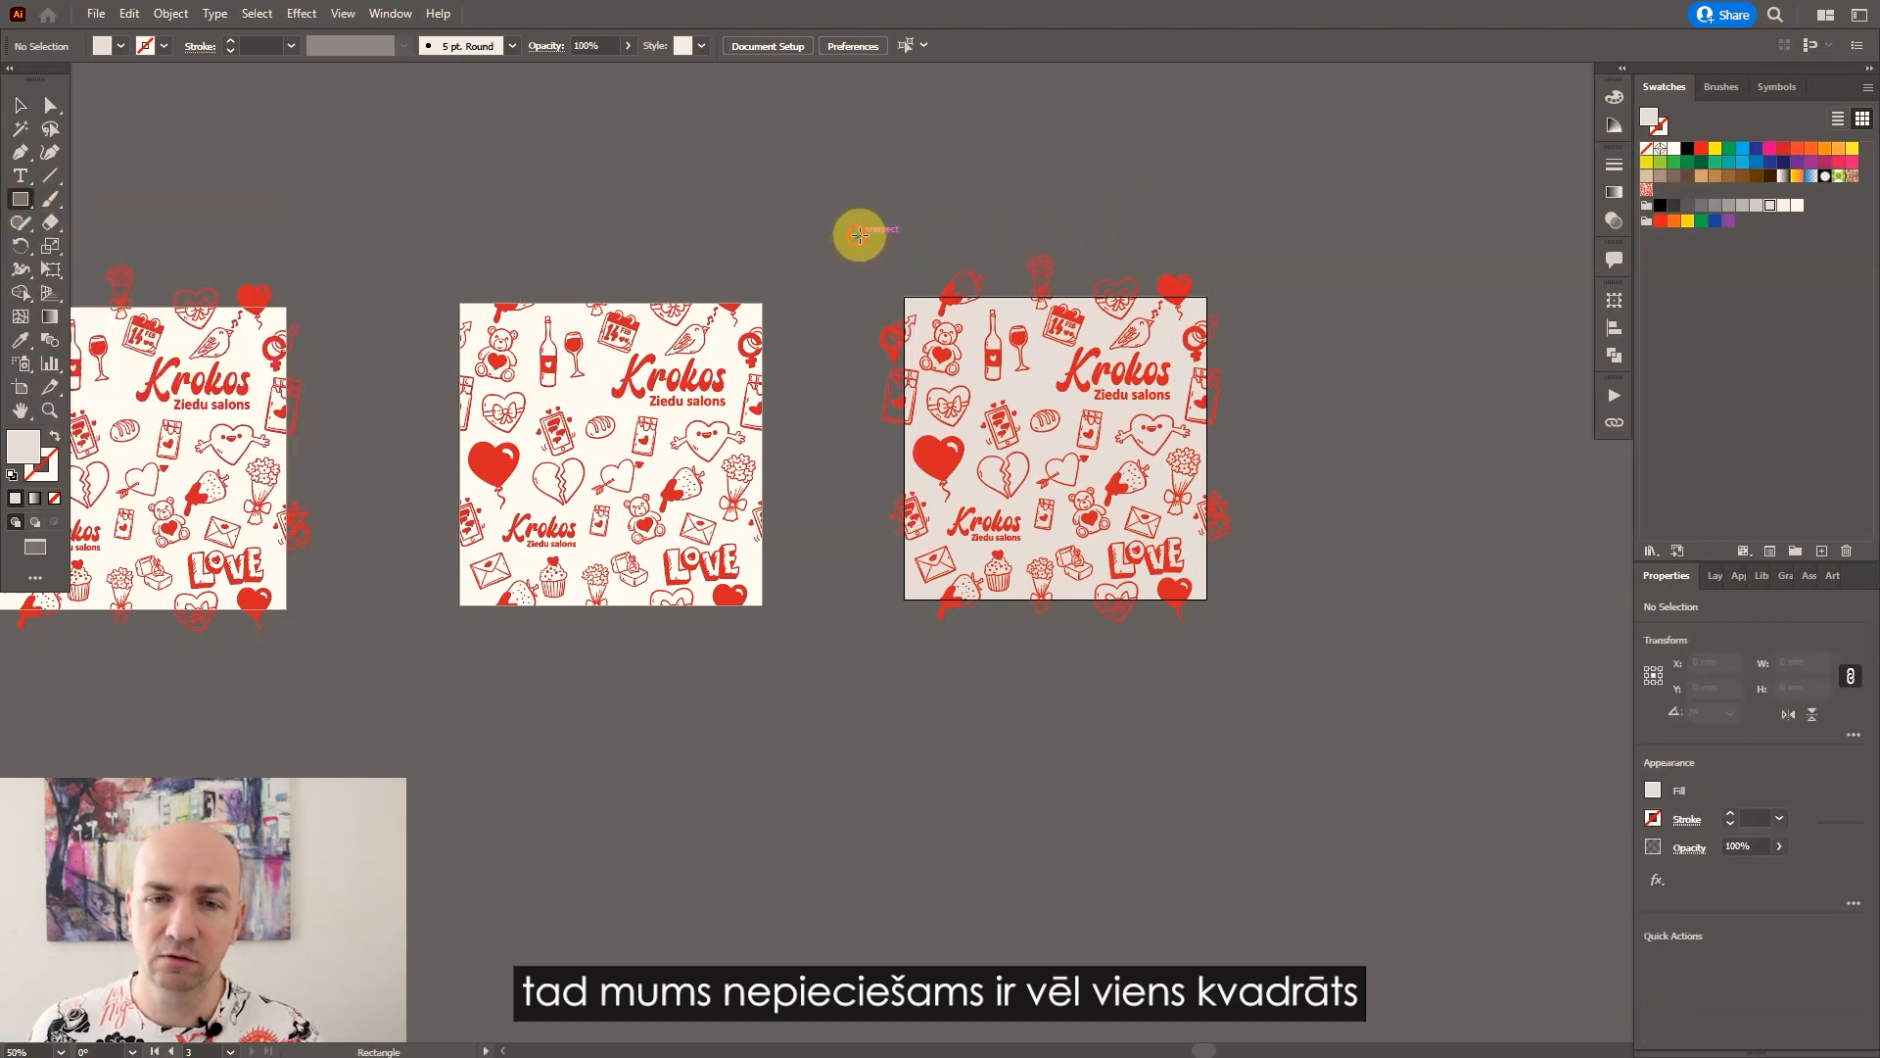
left_click_drag(859, 236, 1141, 520)
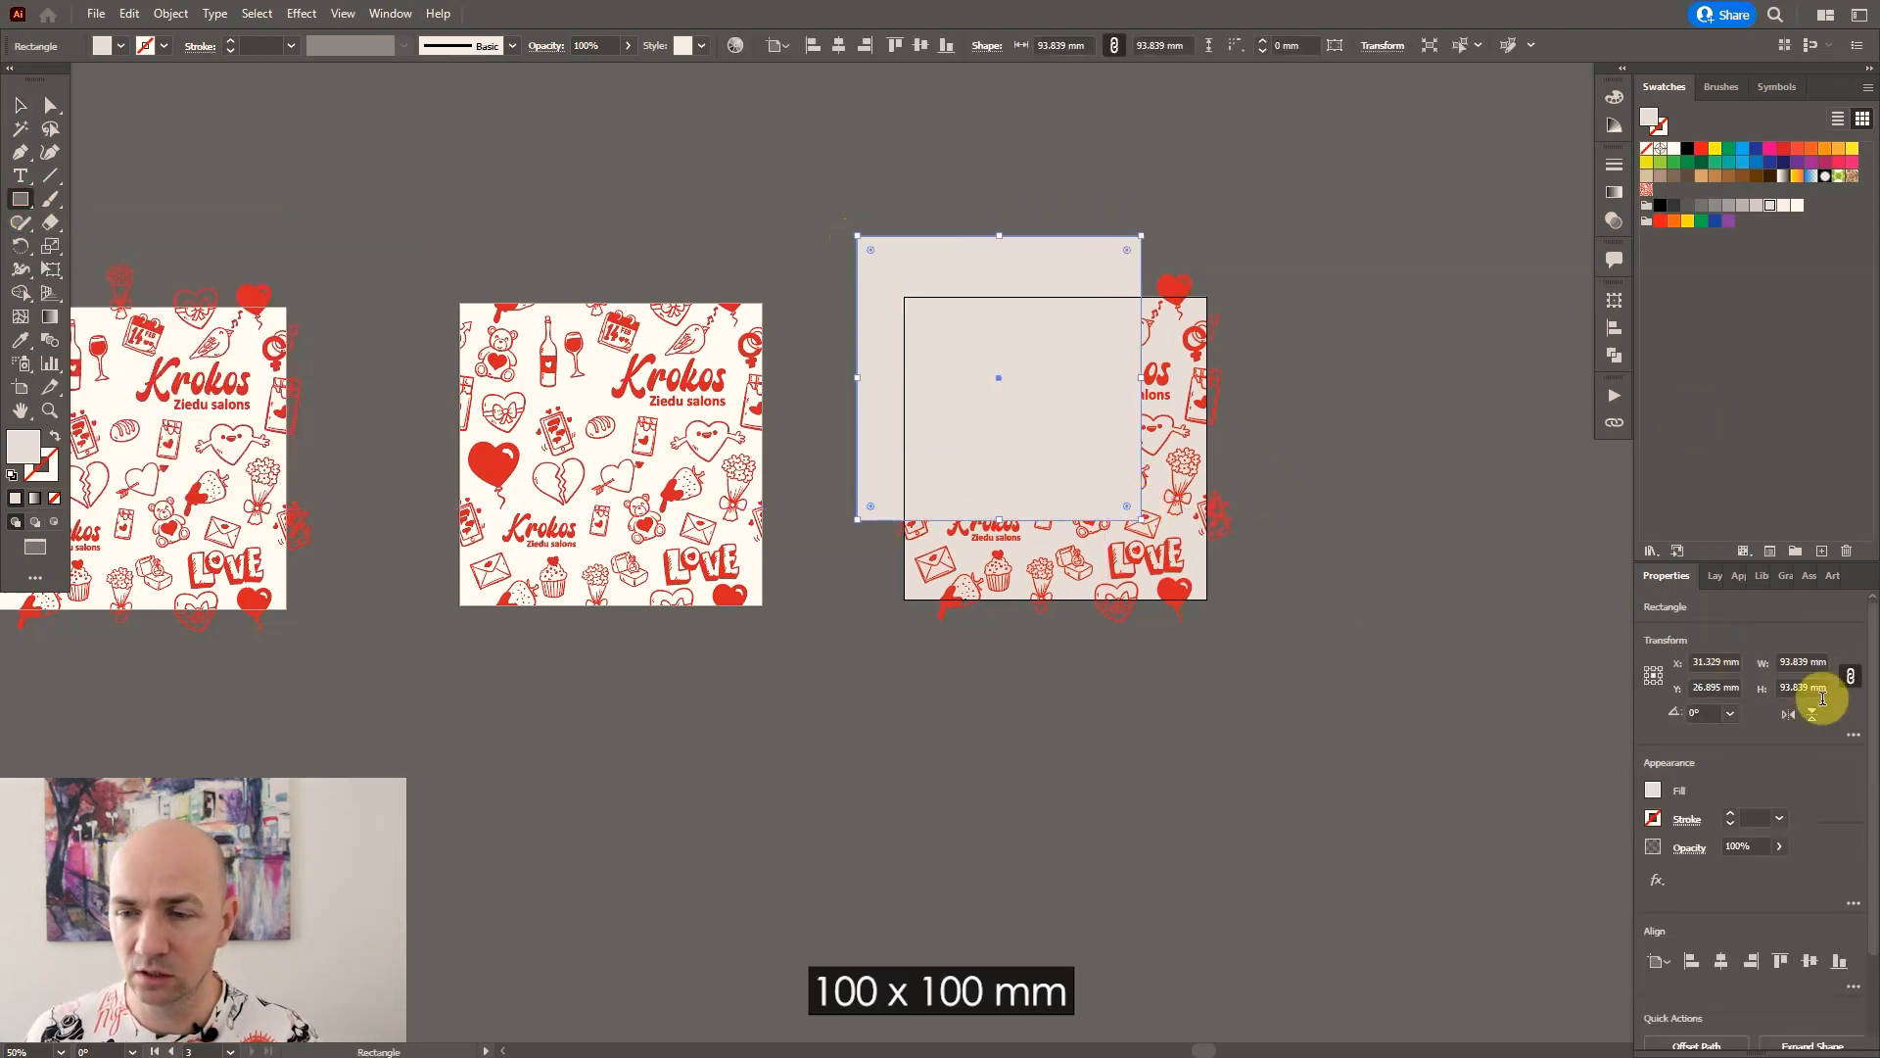
left_click(1819, 662)
type("1")
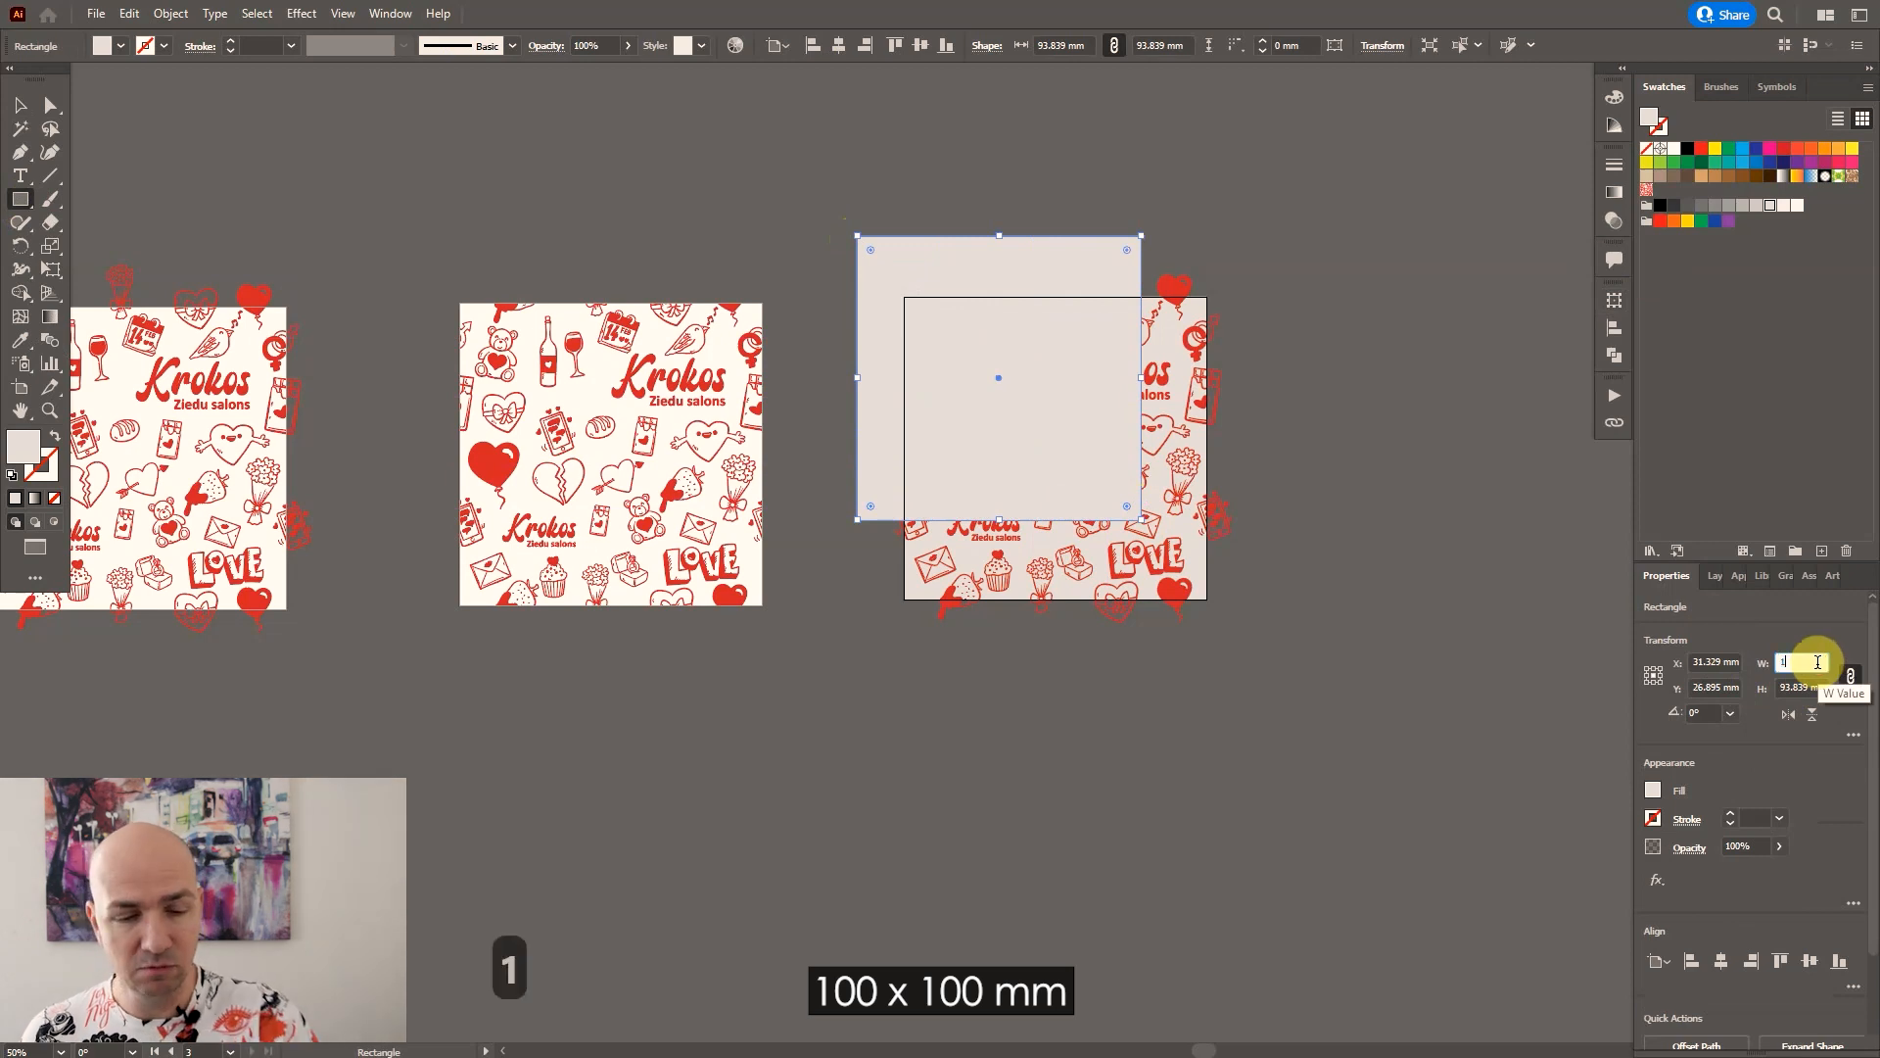
type("00")
left_click(1807, 685)
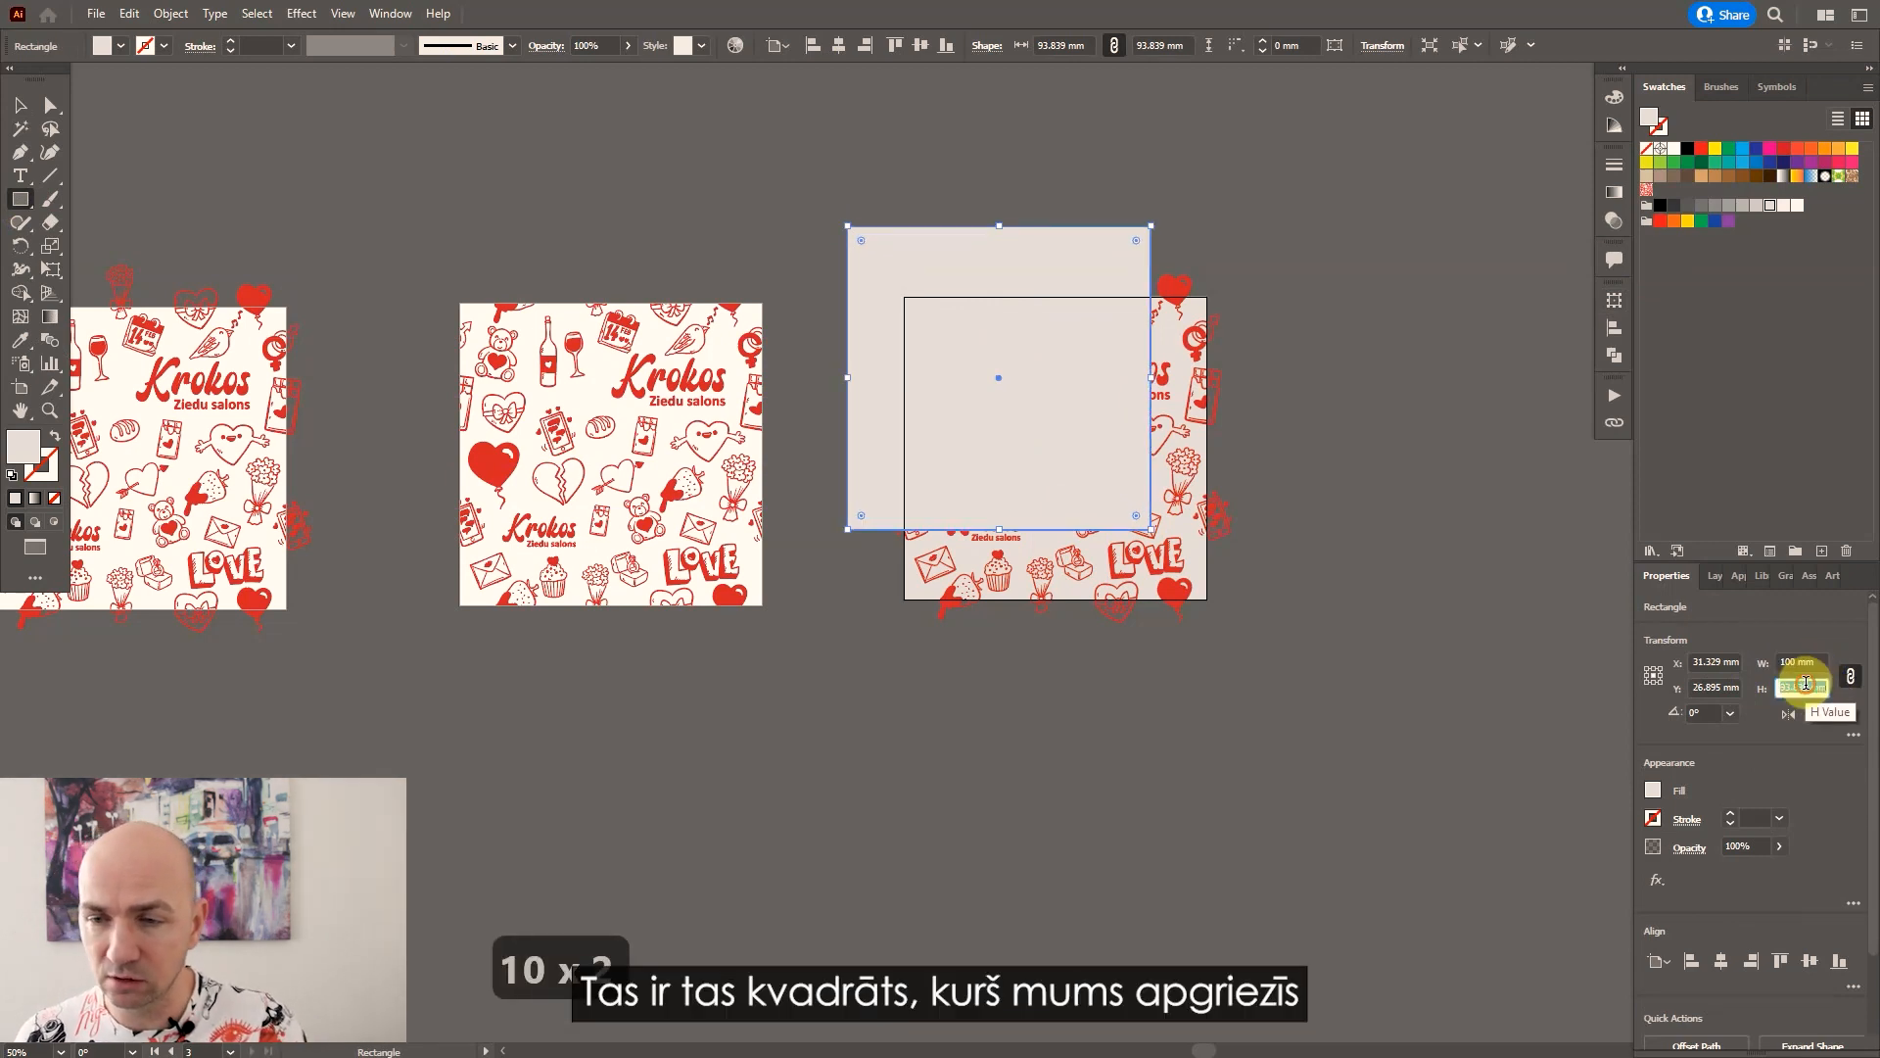
type("1100")
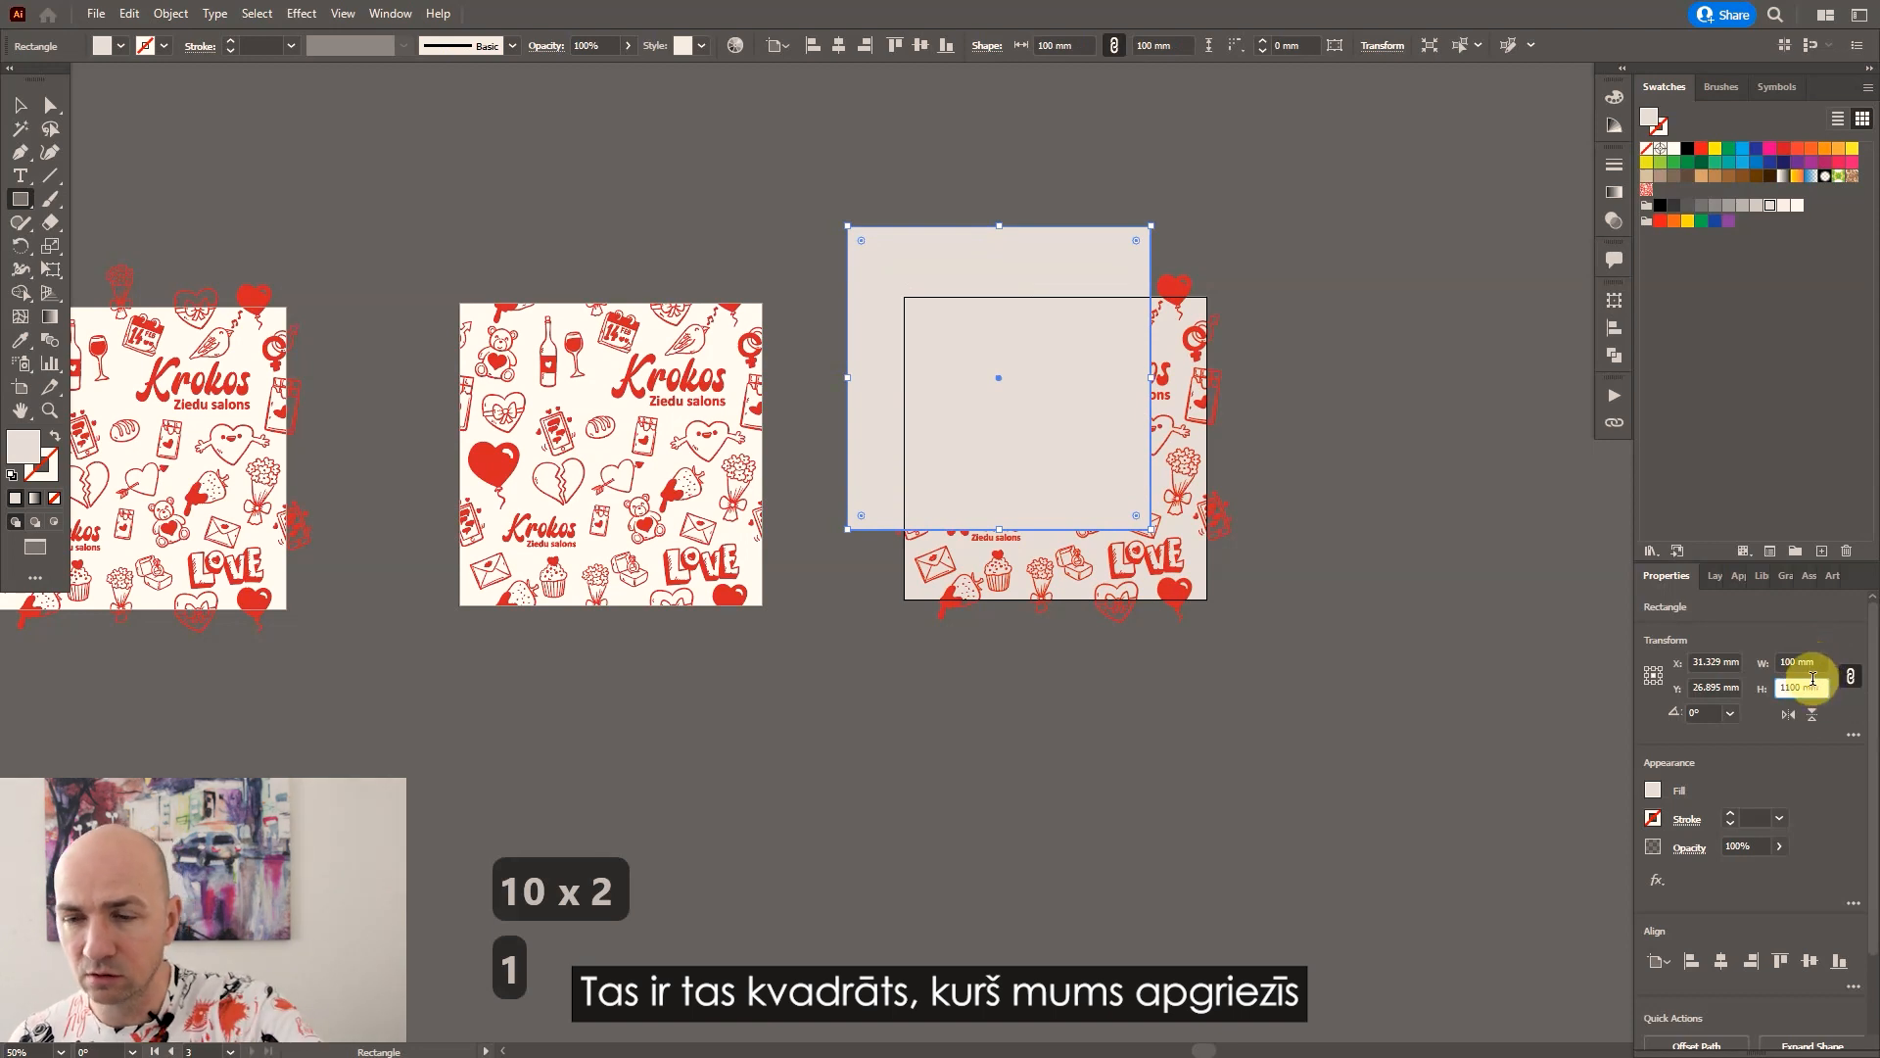
key("BackSpace")
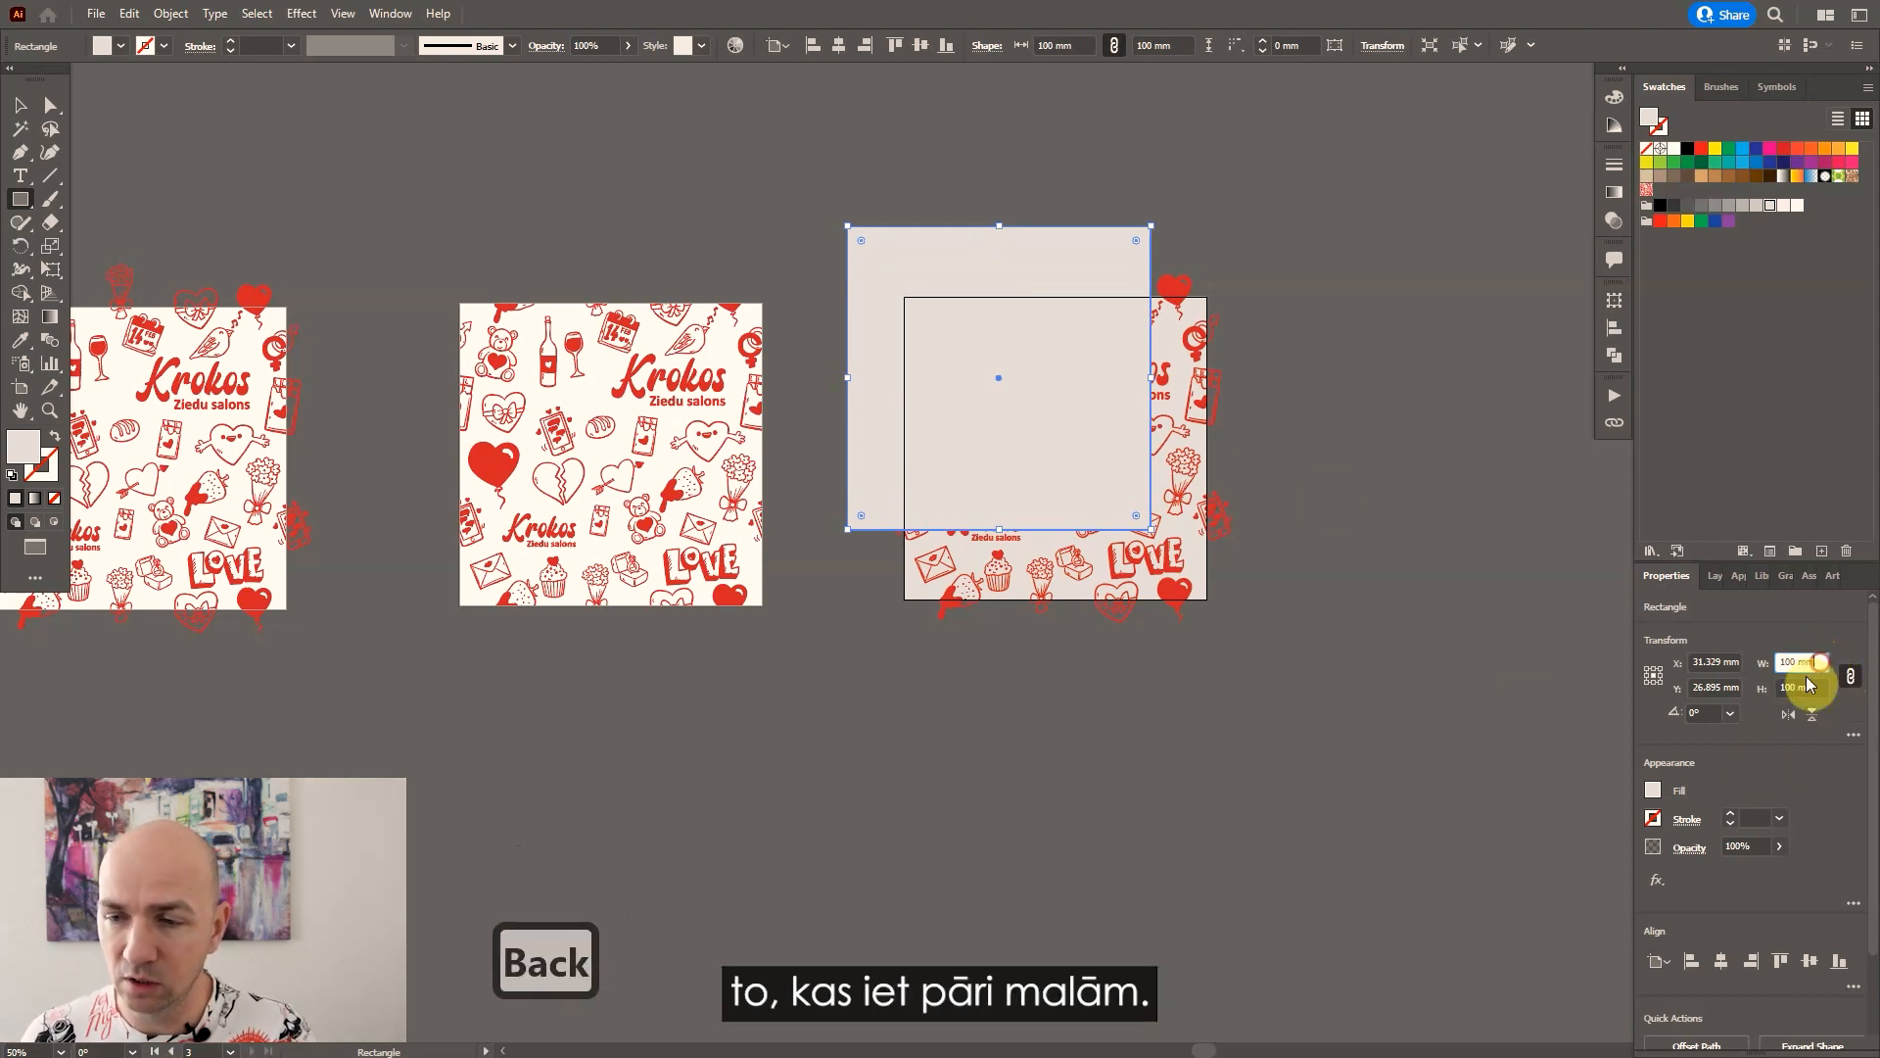
Centre the new square on the third artboard and use it as a clipping mask for the grouped artwork.
left_click(24, 107)
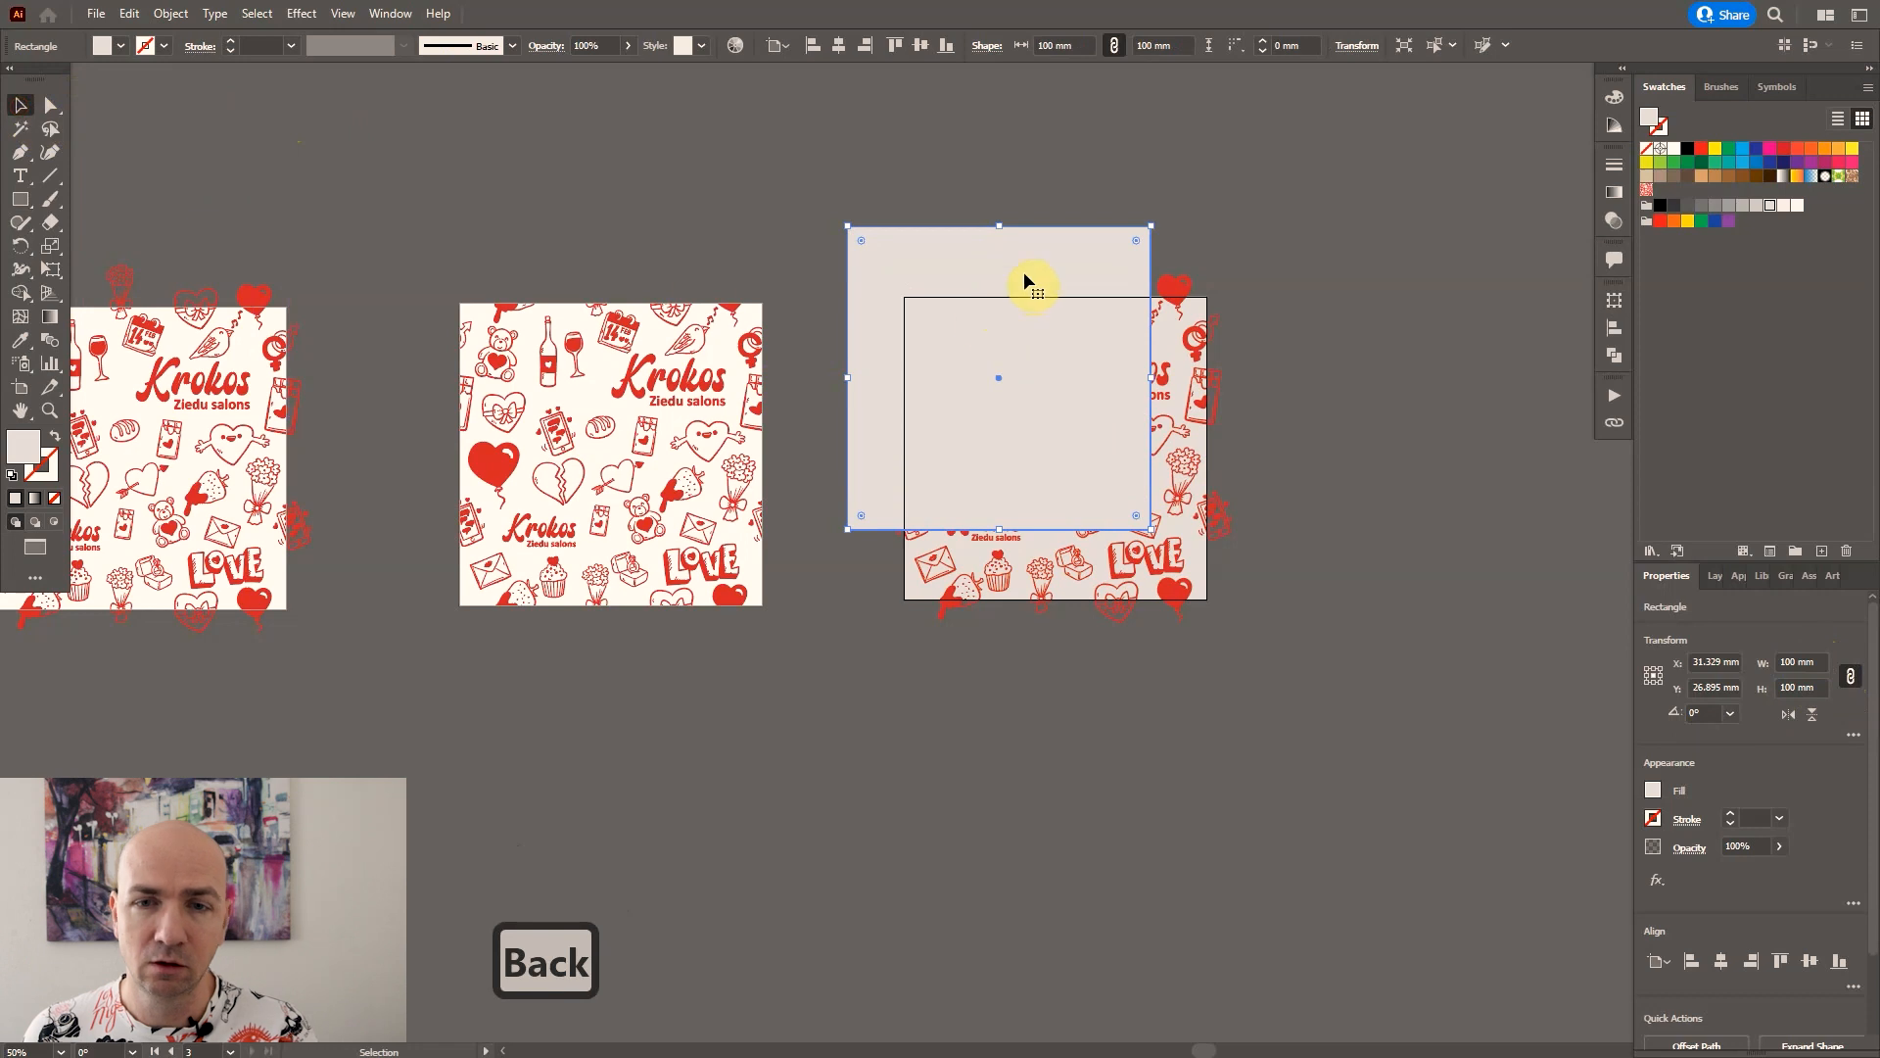
left_click(840, 45)
left_click(920, 46)
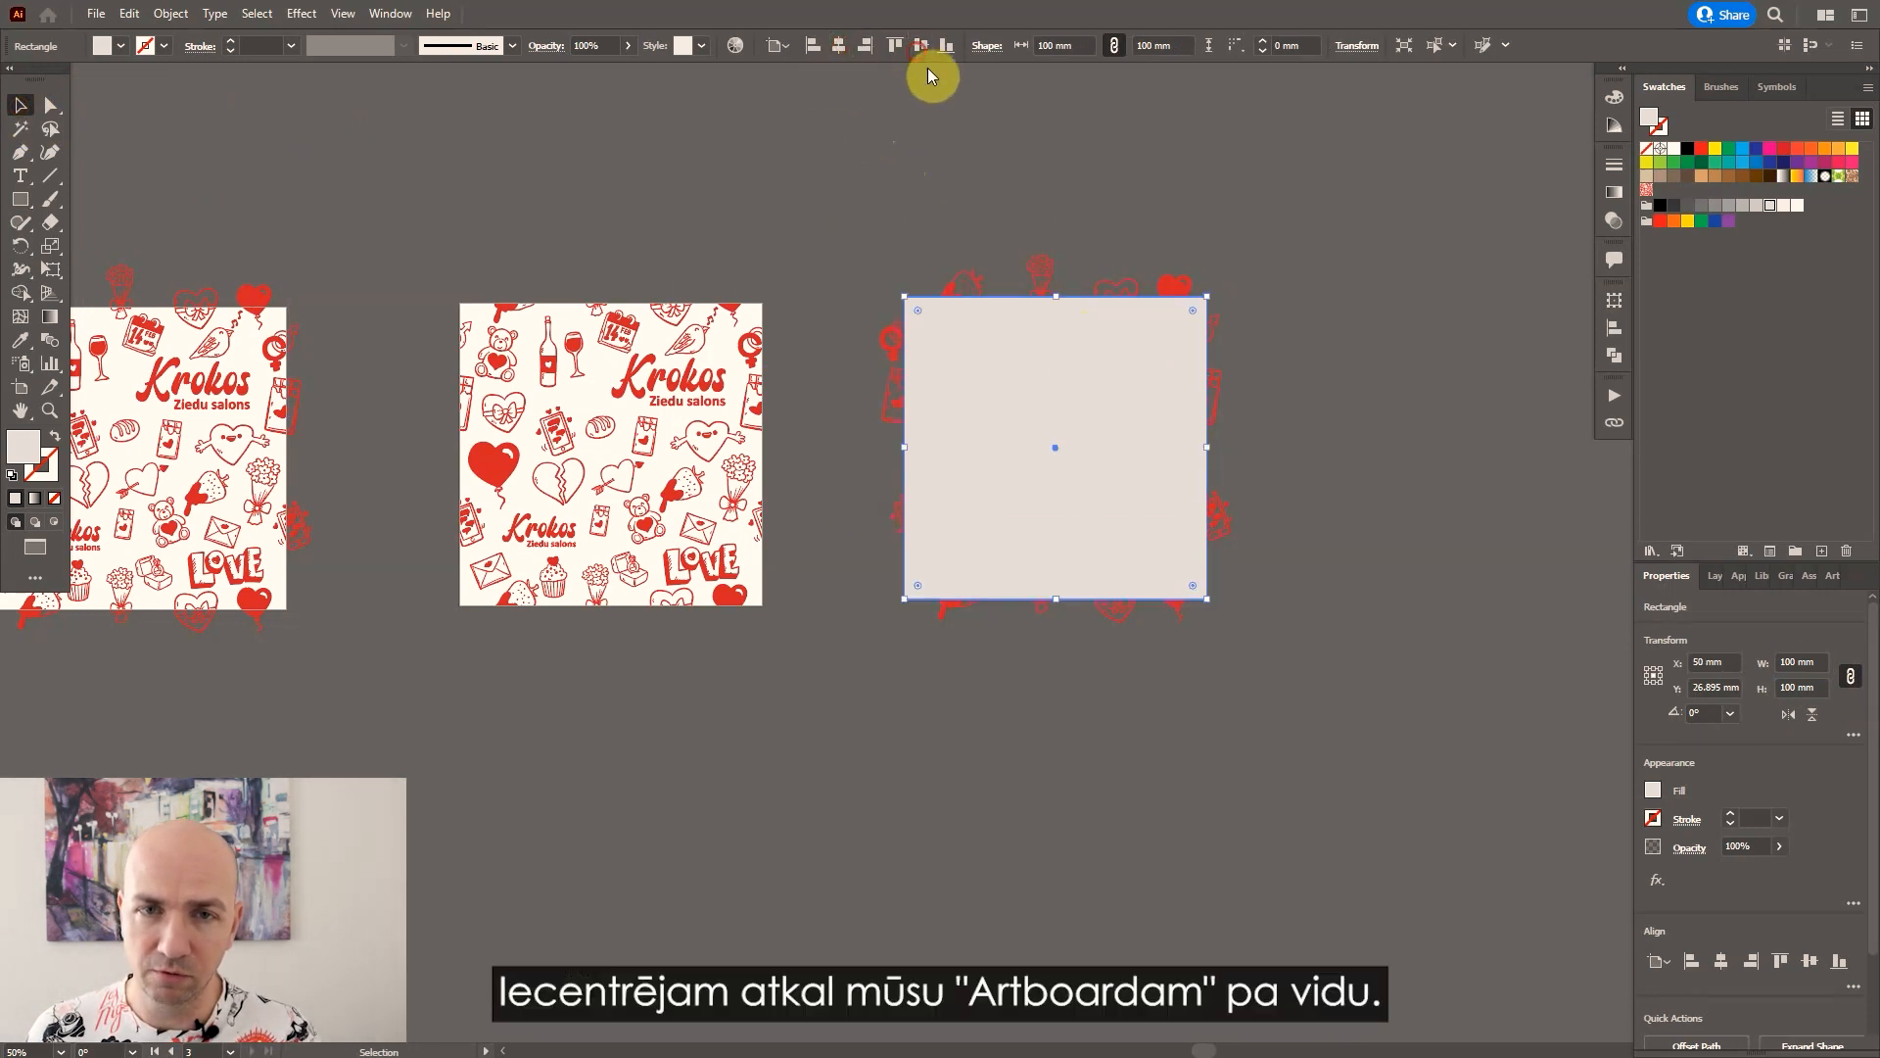
key("ctrl+alt+a")
right_click(1055, 507)
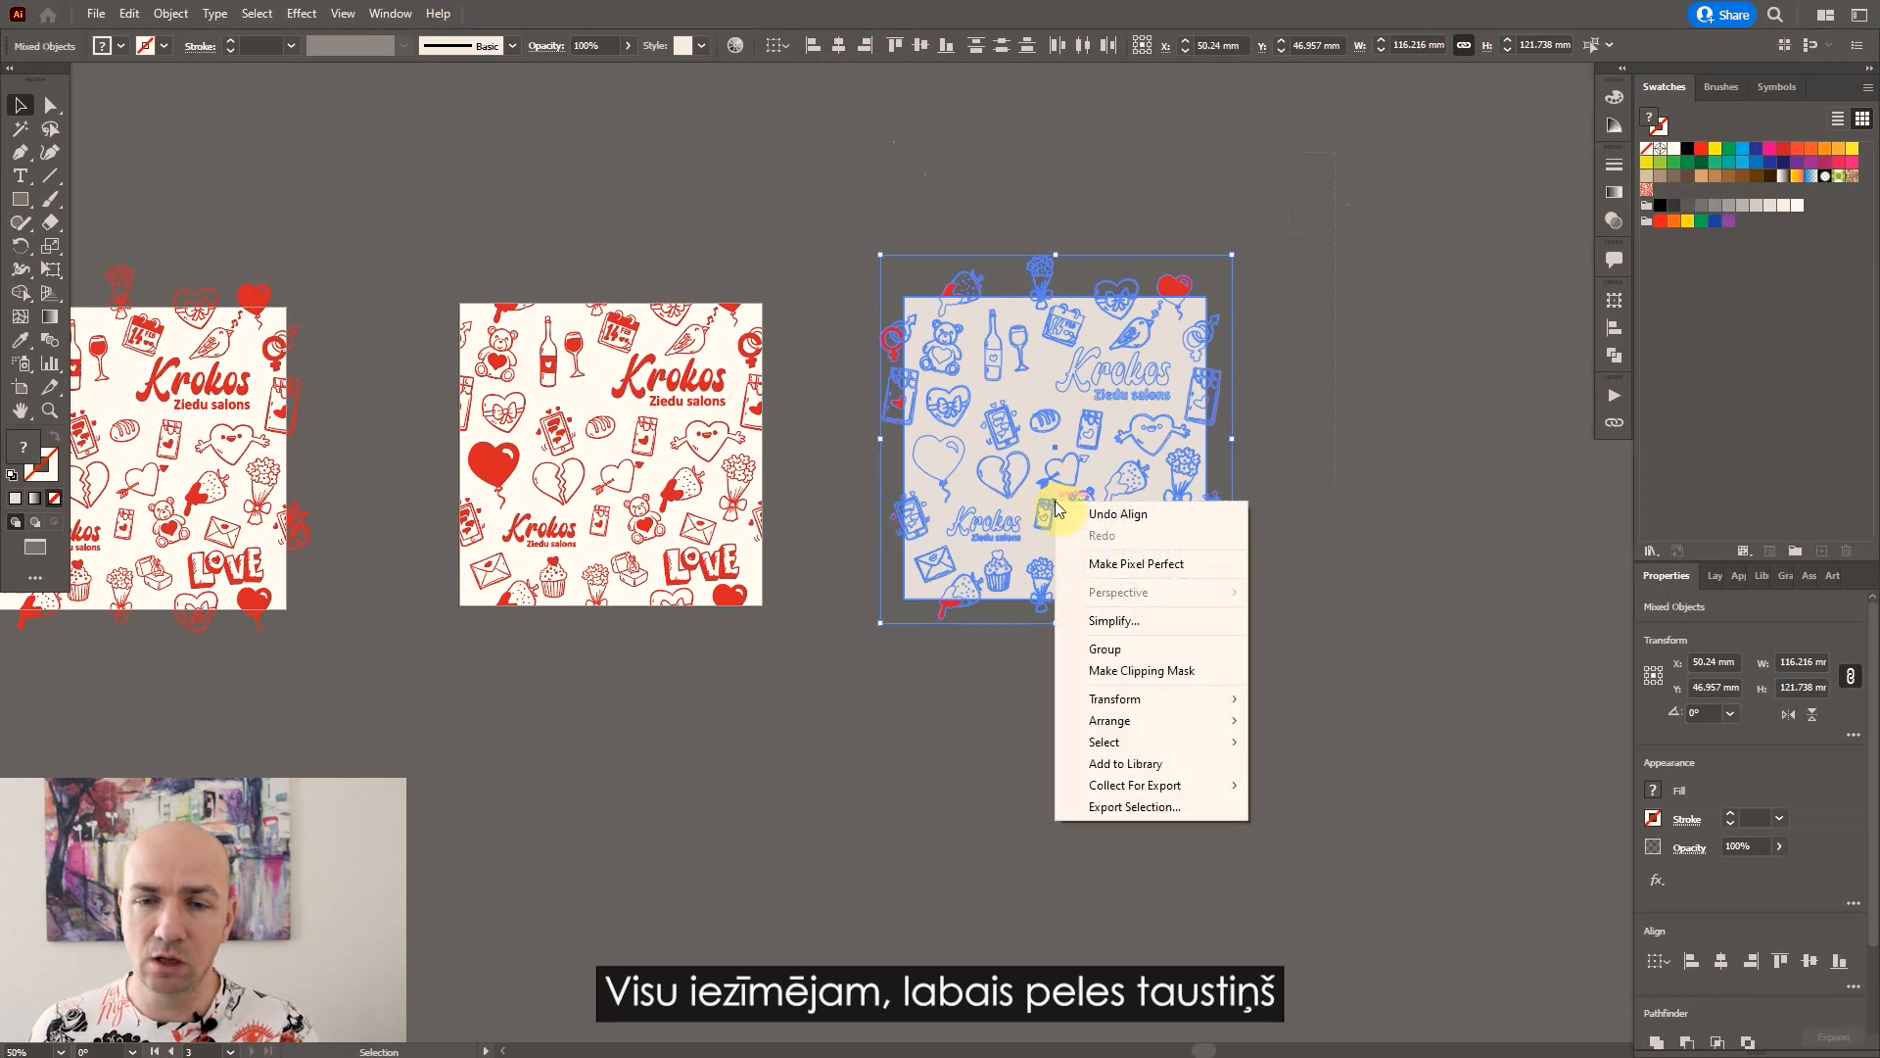
left_click(1154, 670)
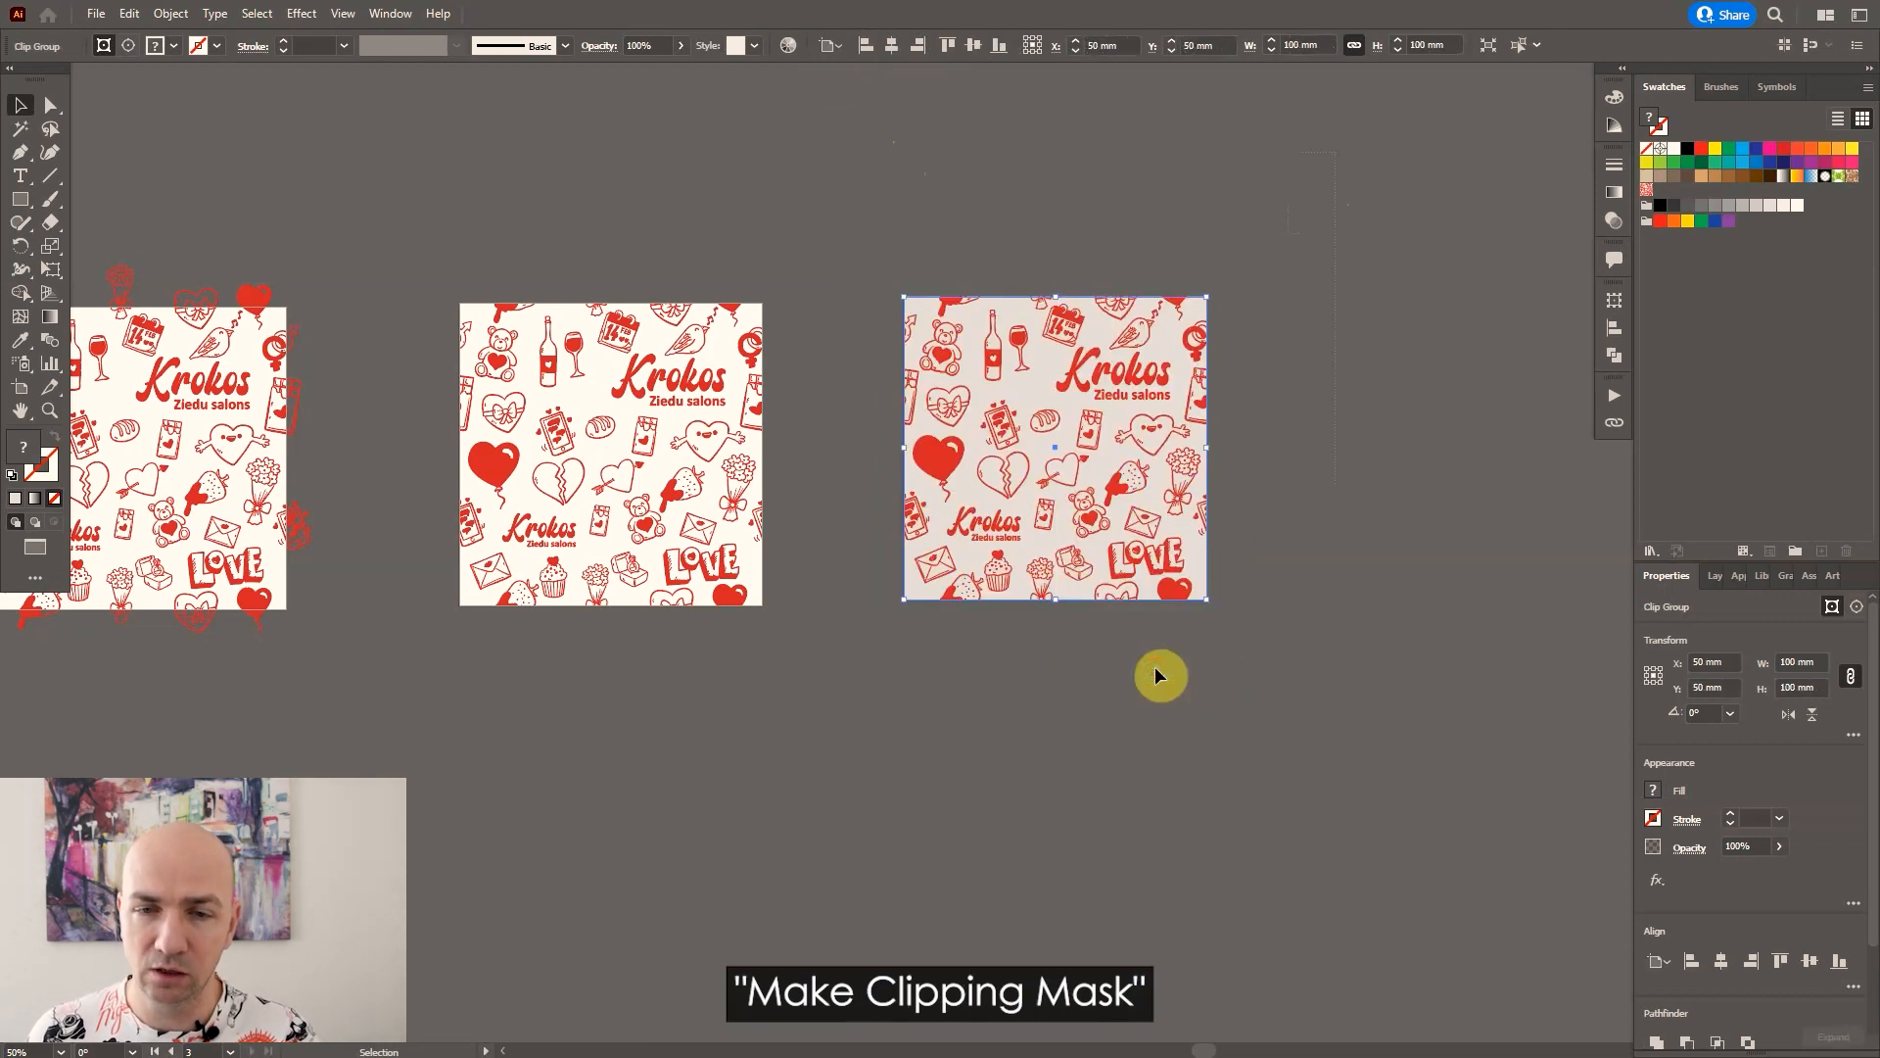
Crop the clipped artwork with the Pathfinder, add the result to the swatches as a pattern, and collapse the Pathfinder options.
left_click(395, 17)
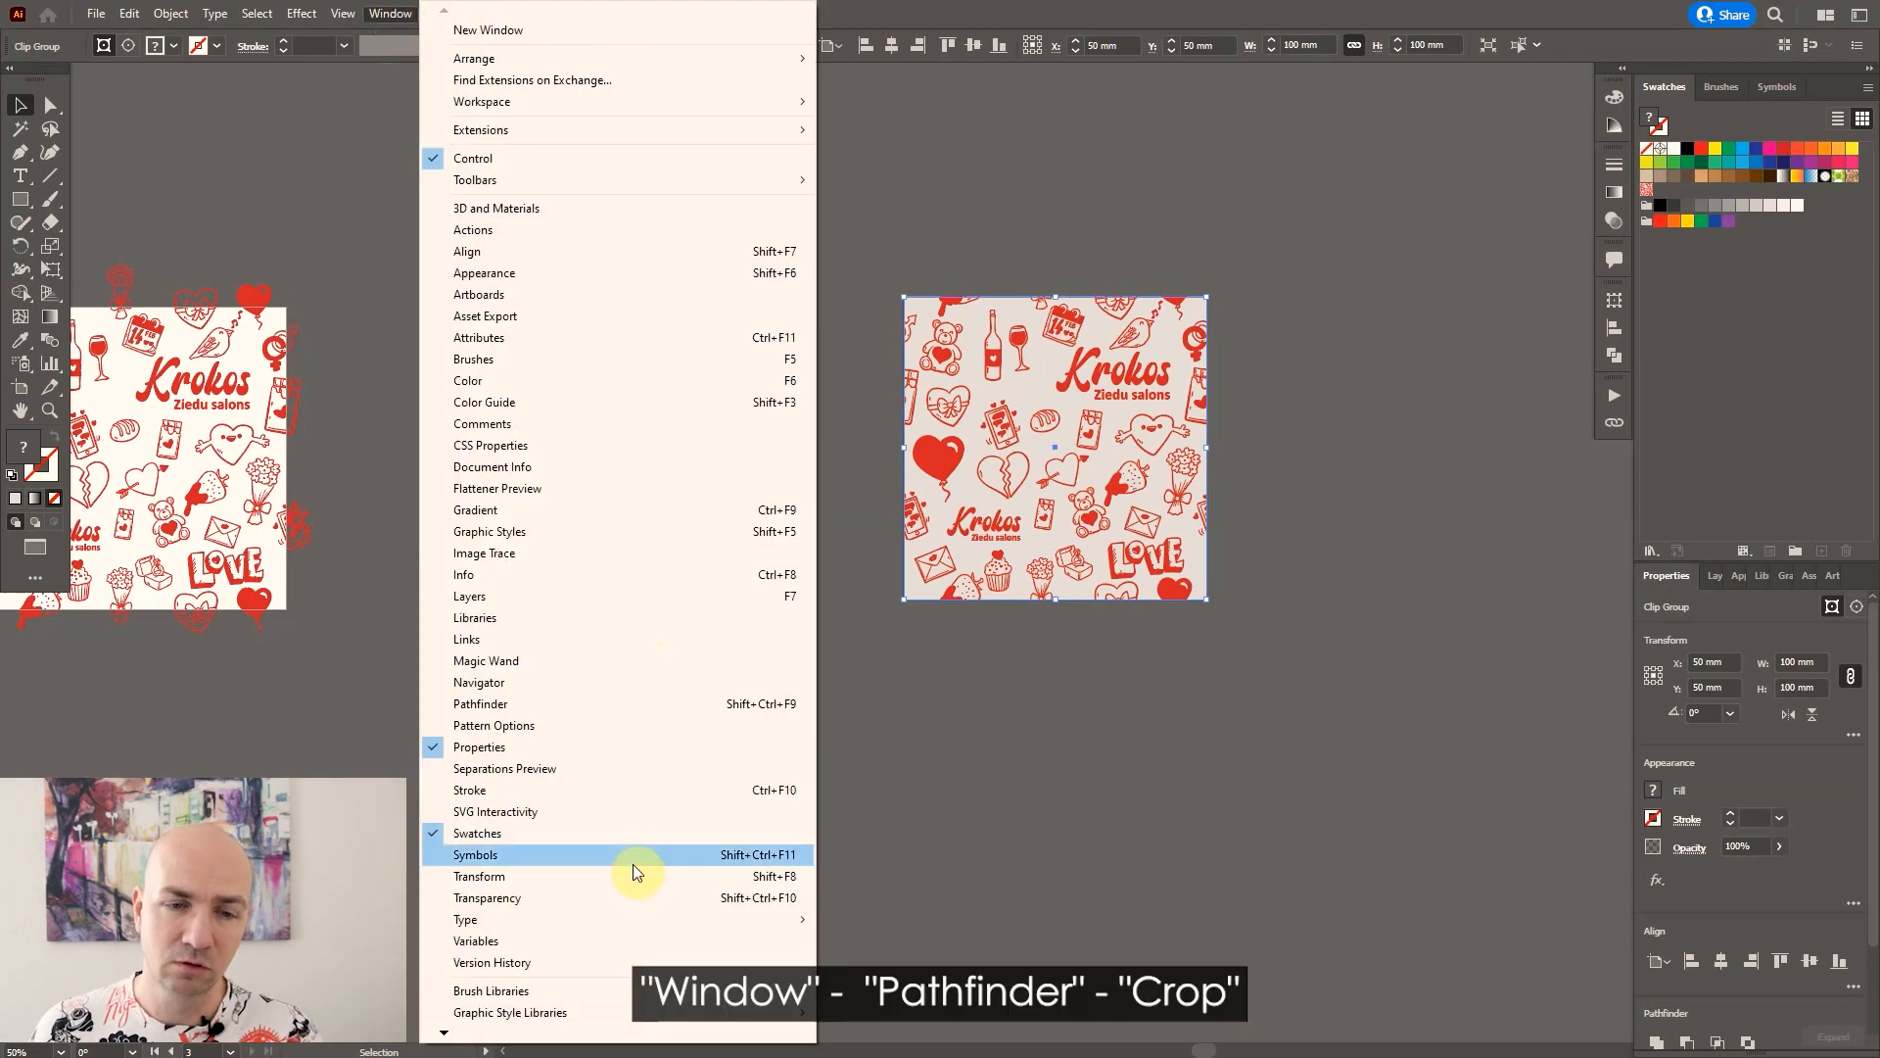
left_click(637, 704)
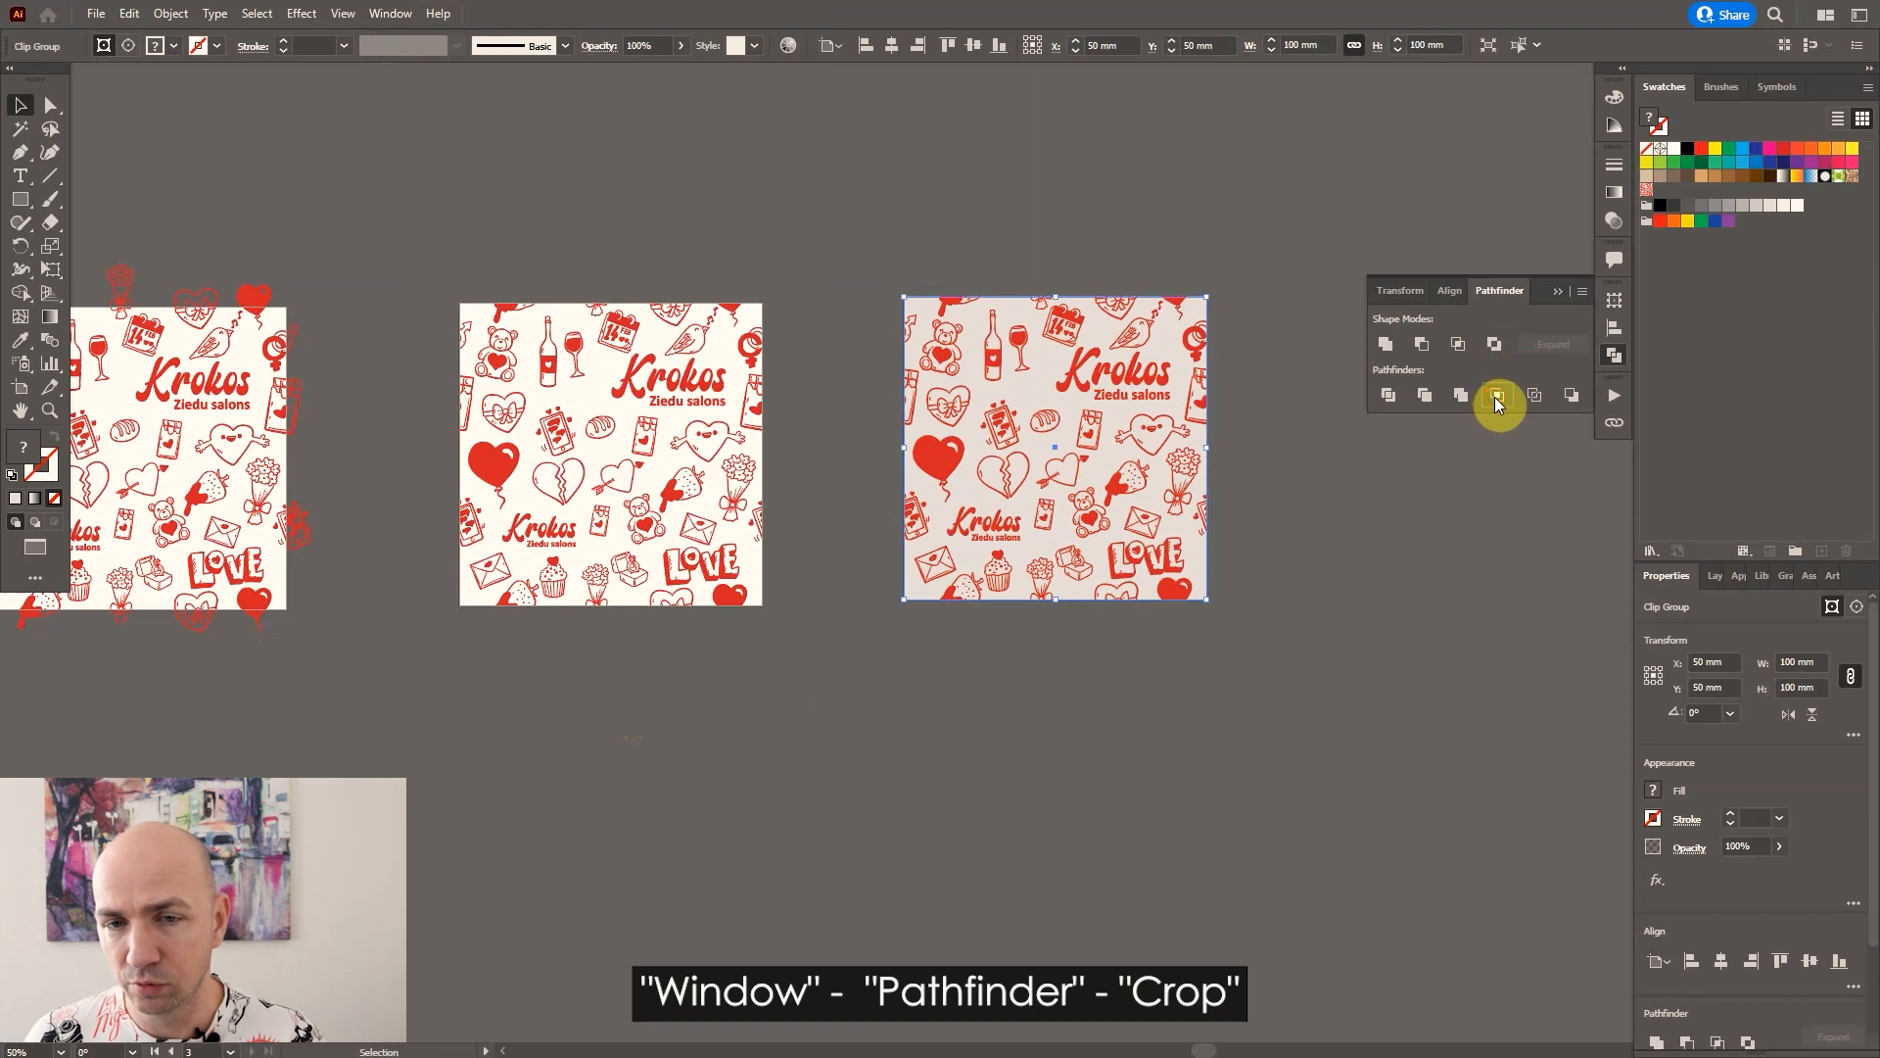
left_click(1494, 397)
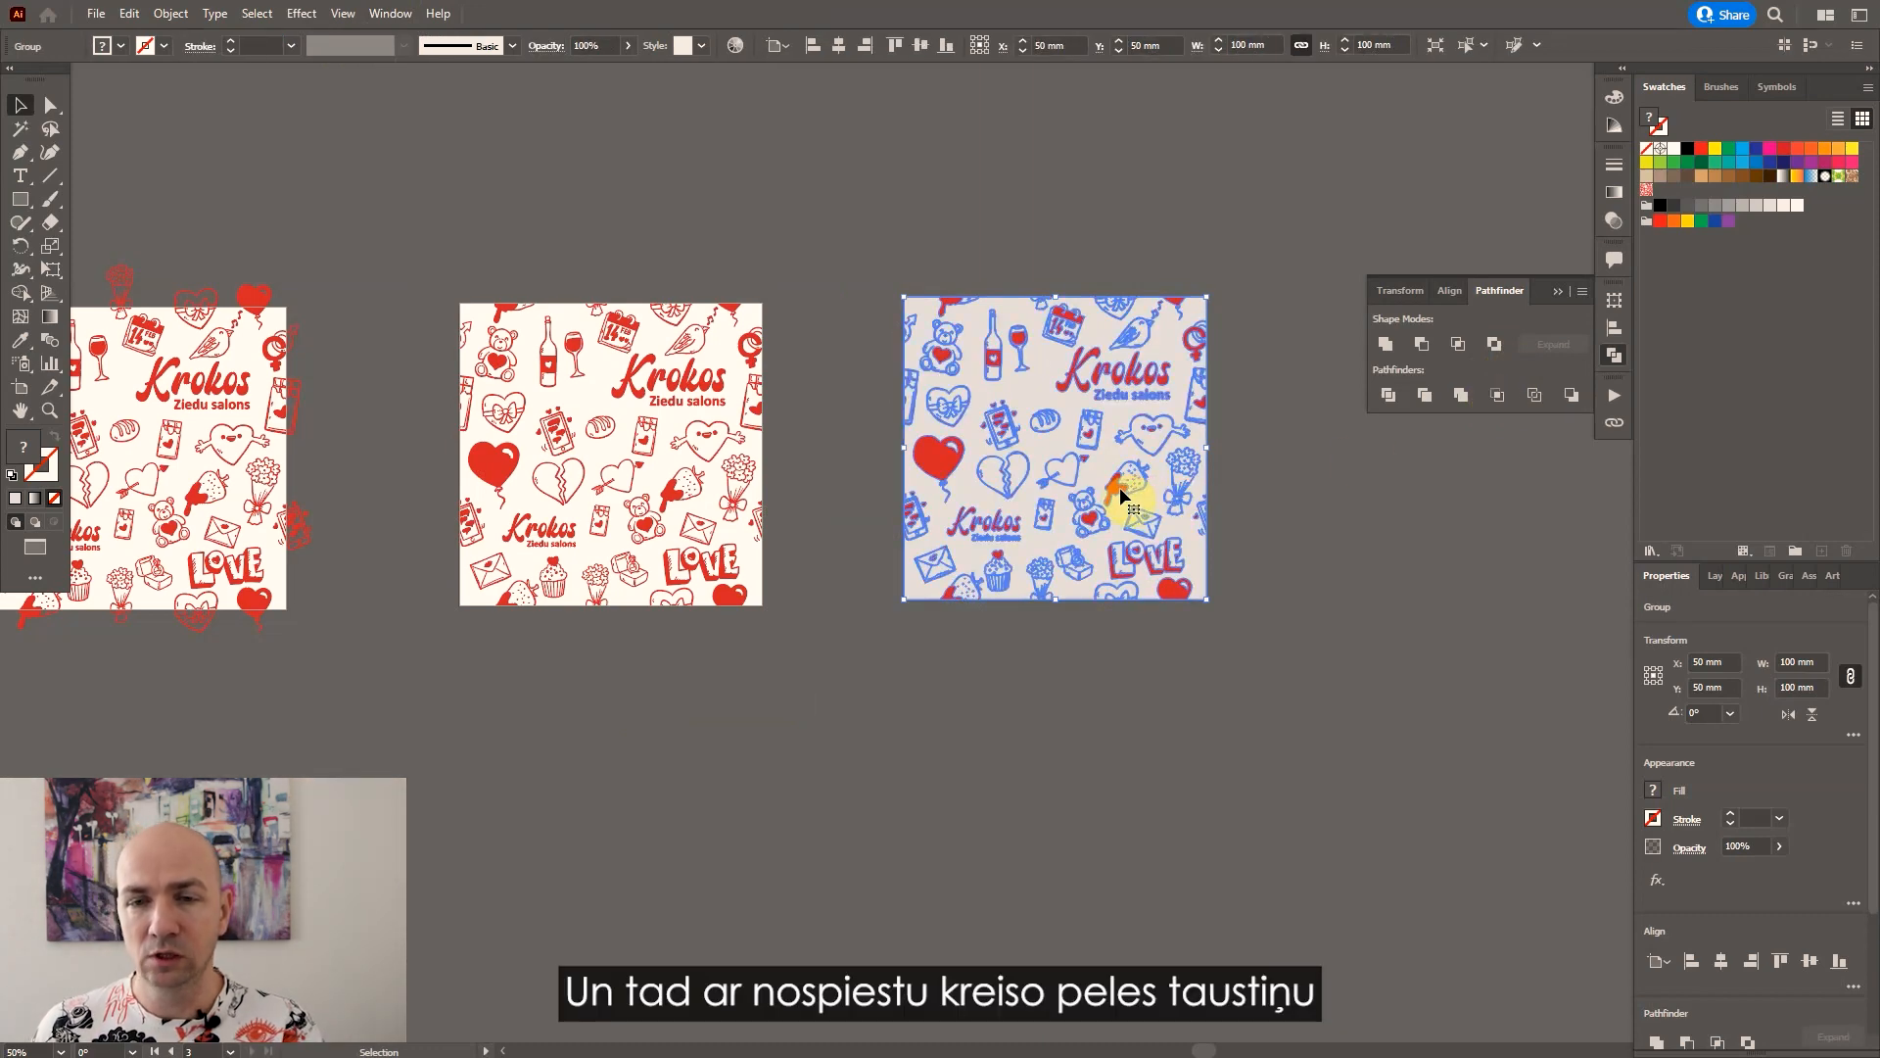
left_click_drag(1119, 485, 1752, 395)
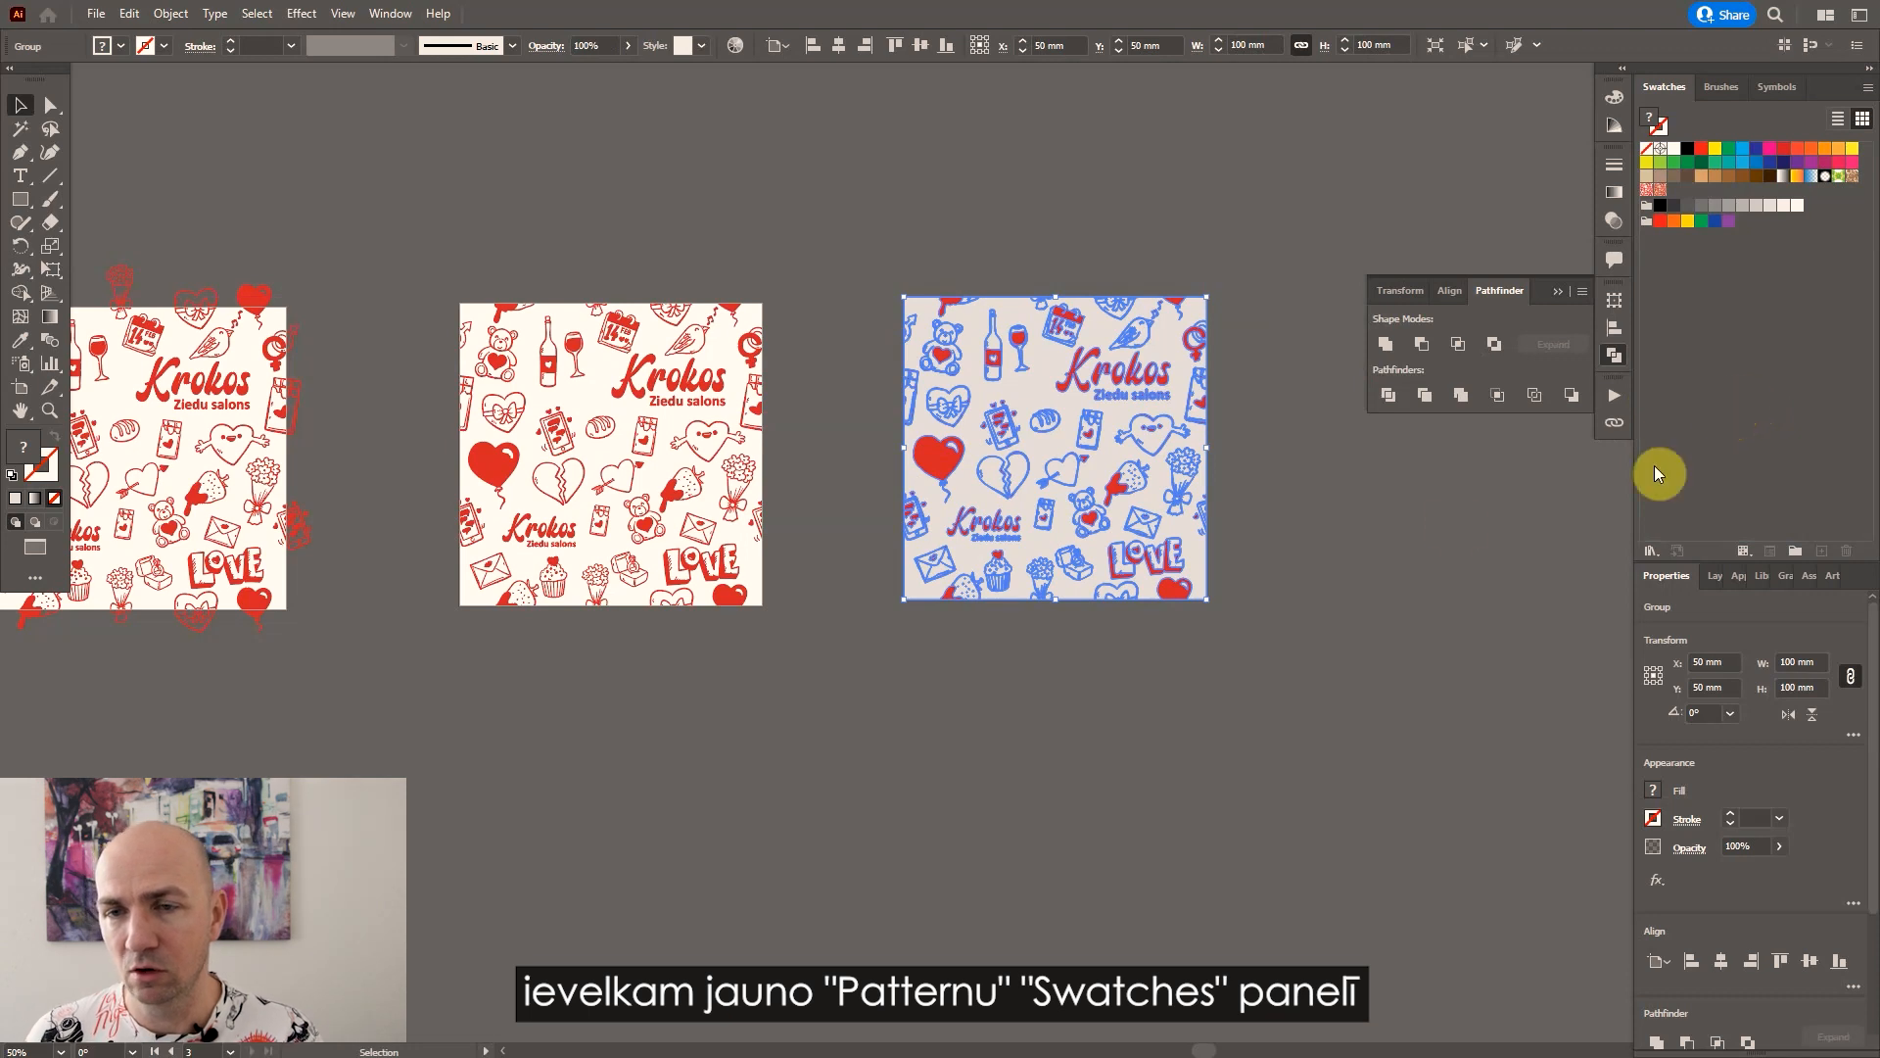
left_click(1517, 291)
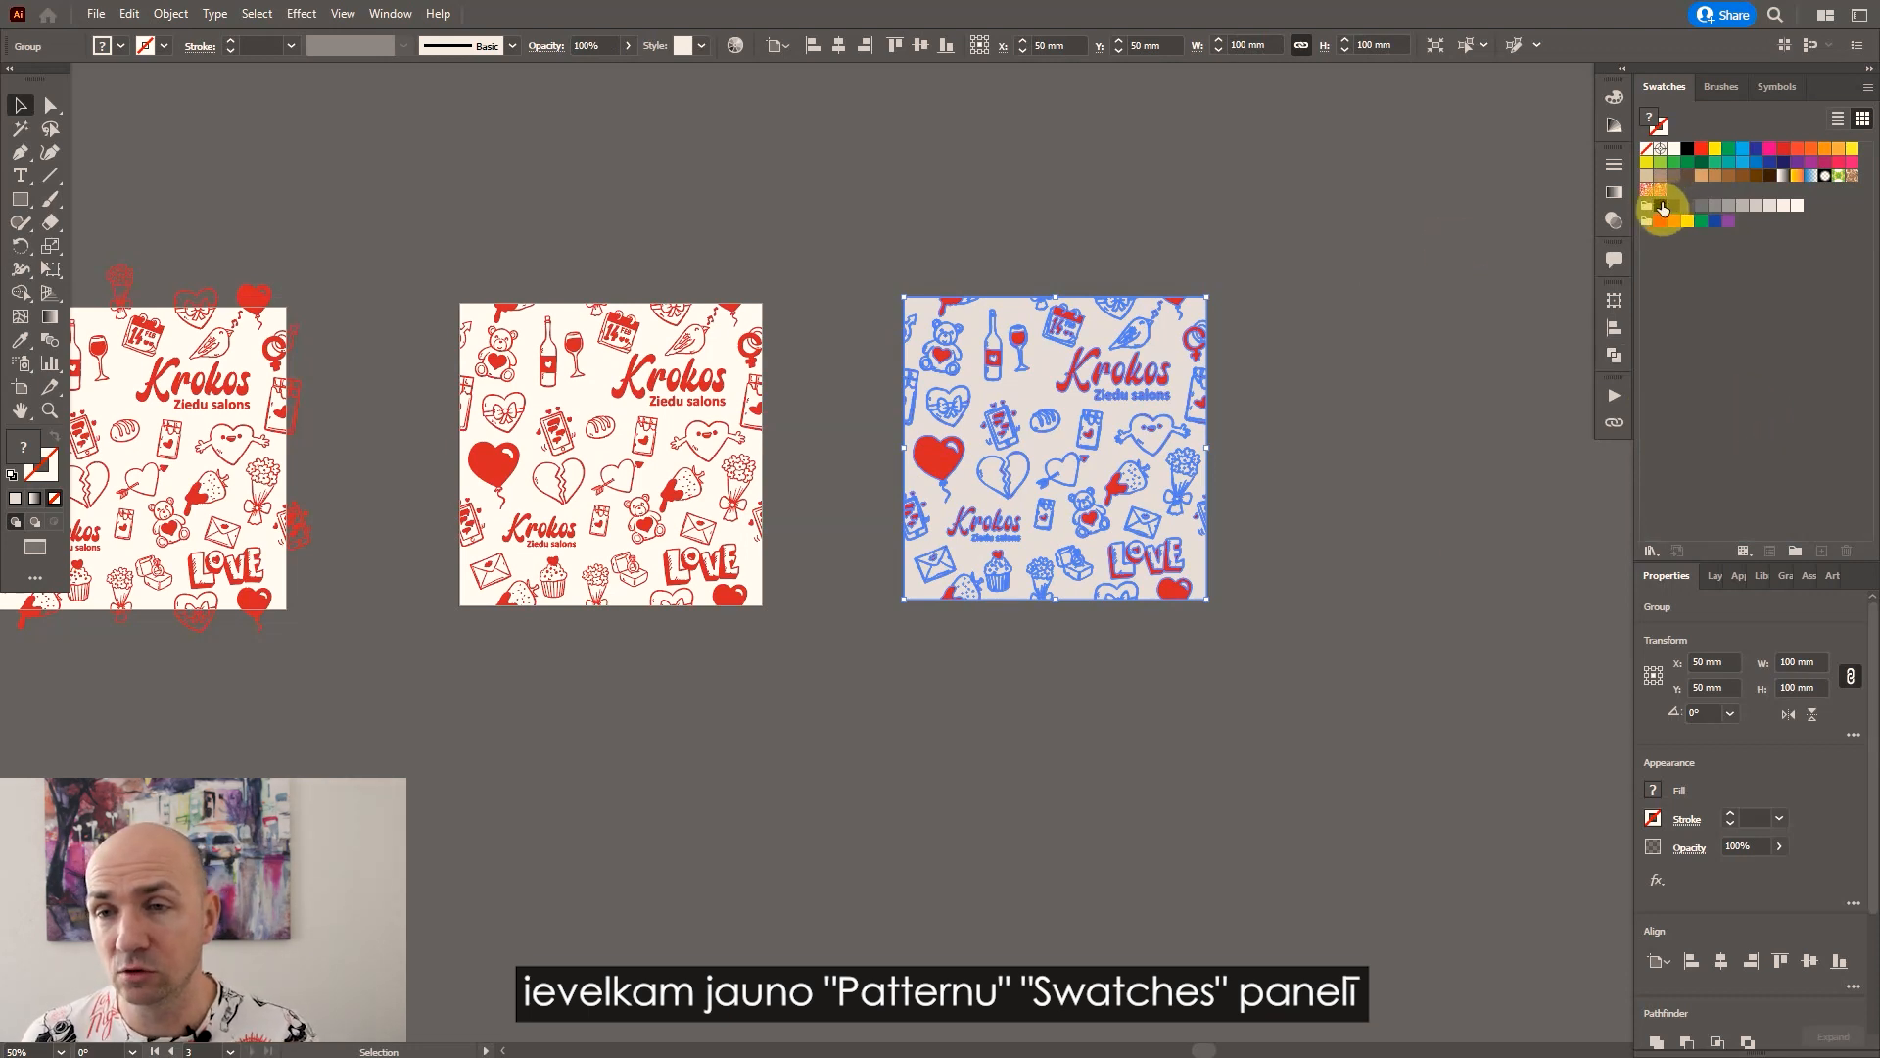
Draw a test square about 165.5 mm wide beside the third artboard and fill it with the new pattern swatch.
left_click_drag(1283, 439, 1062, 365)
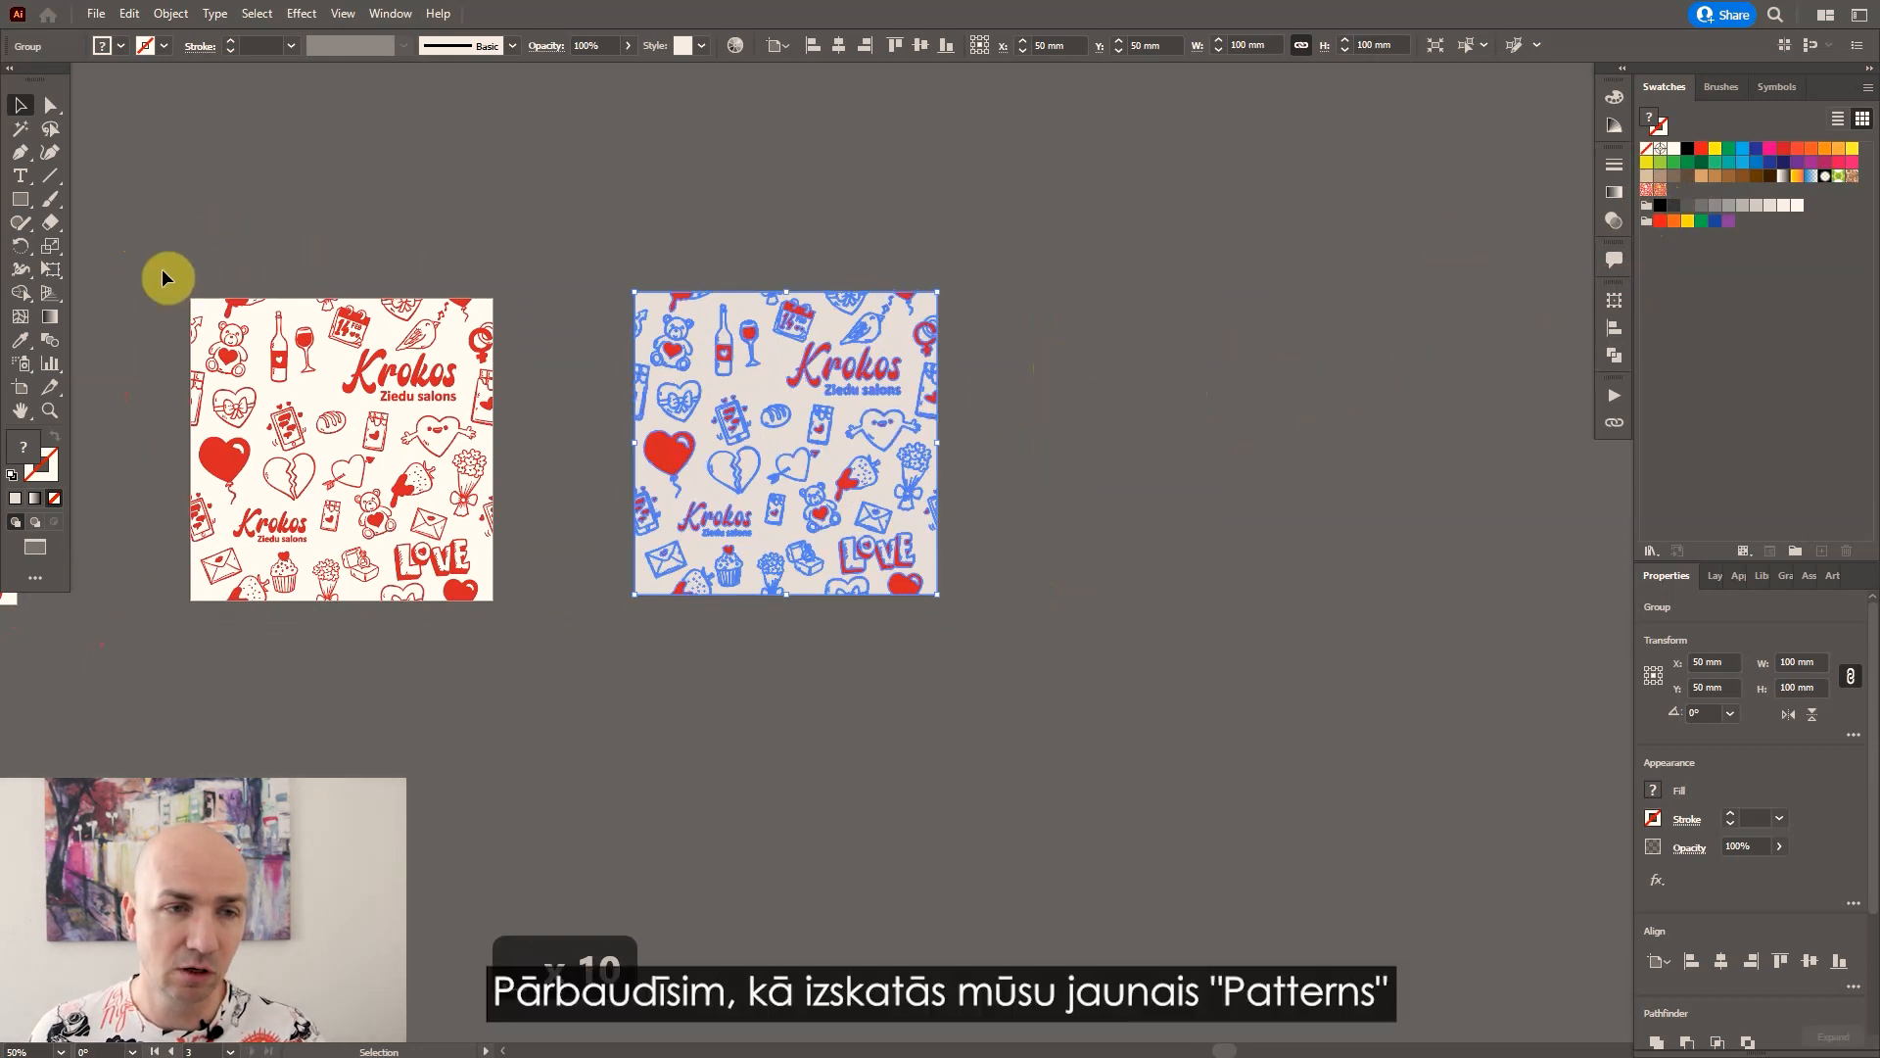
left_click(19, 199)
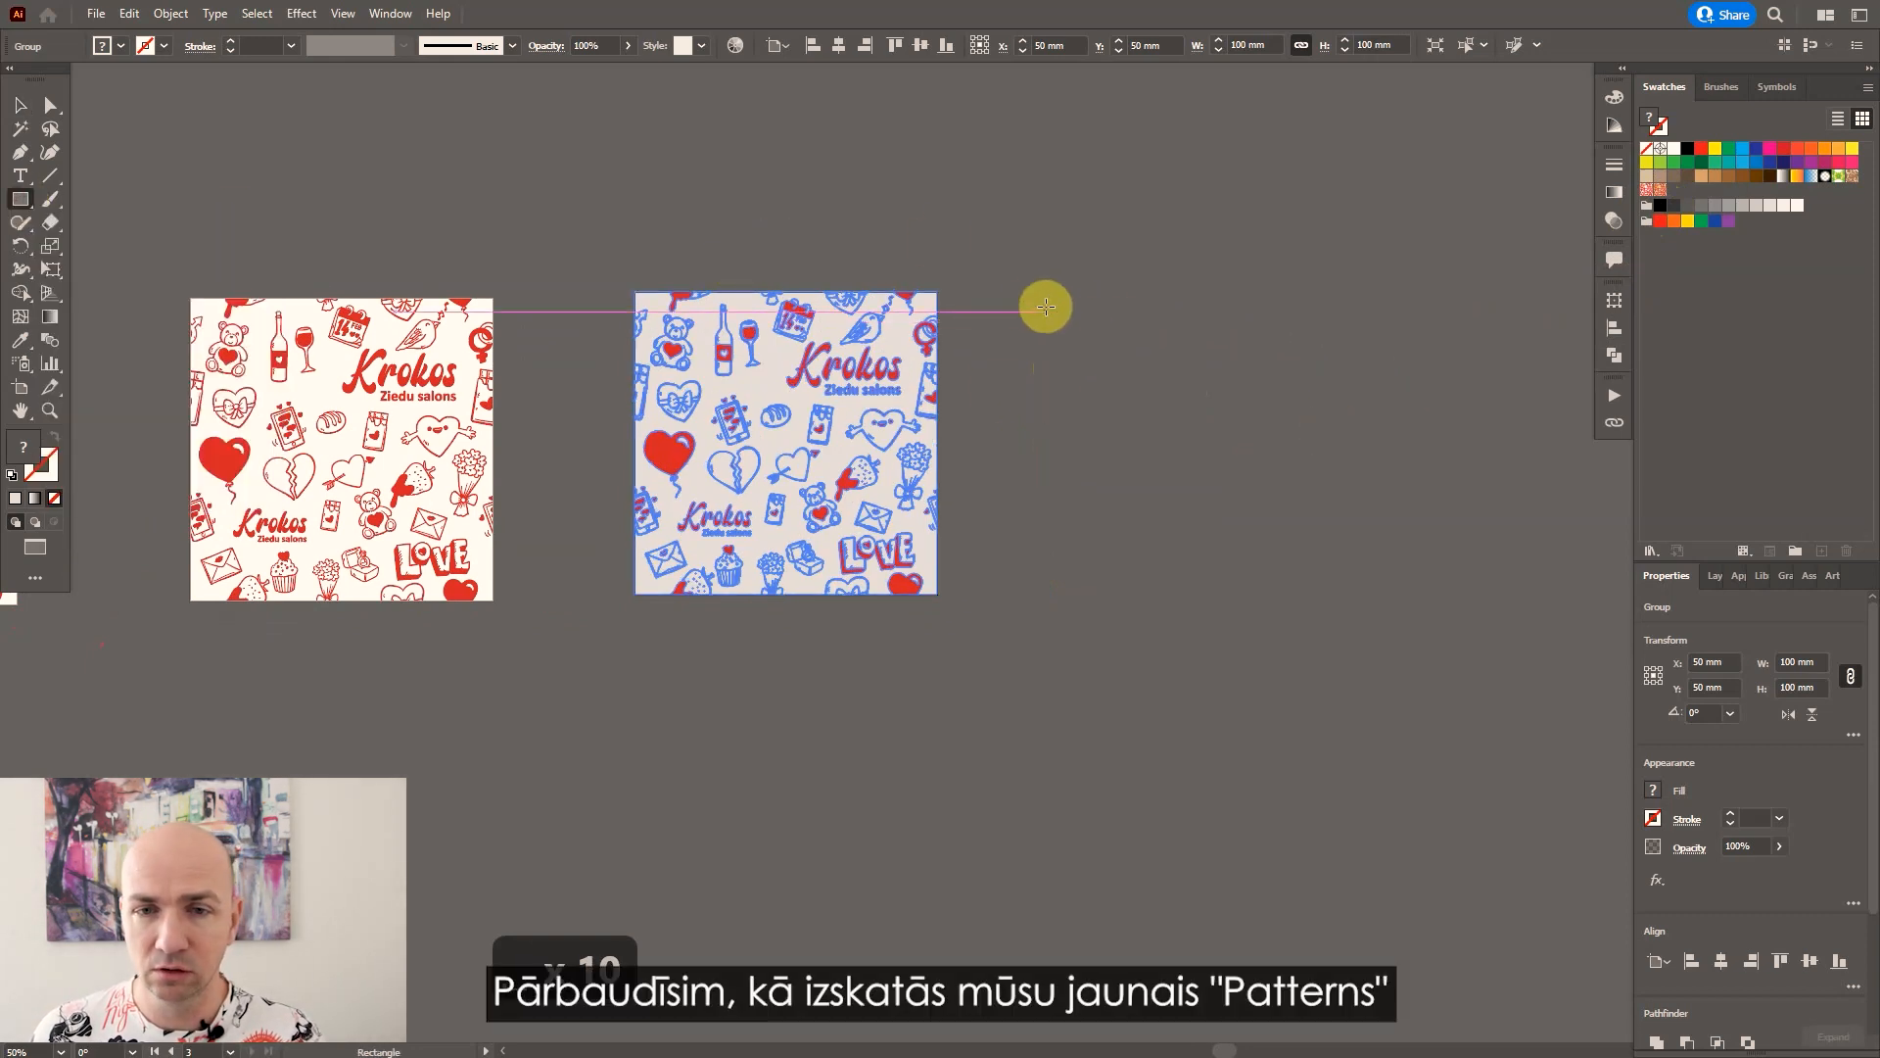
left_click_drag(1024, 292, 1524, 793)
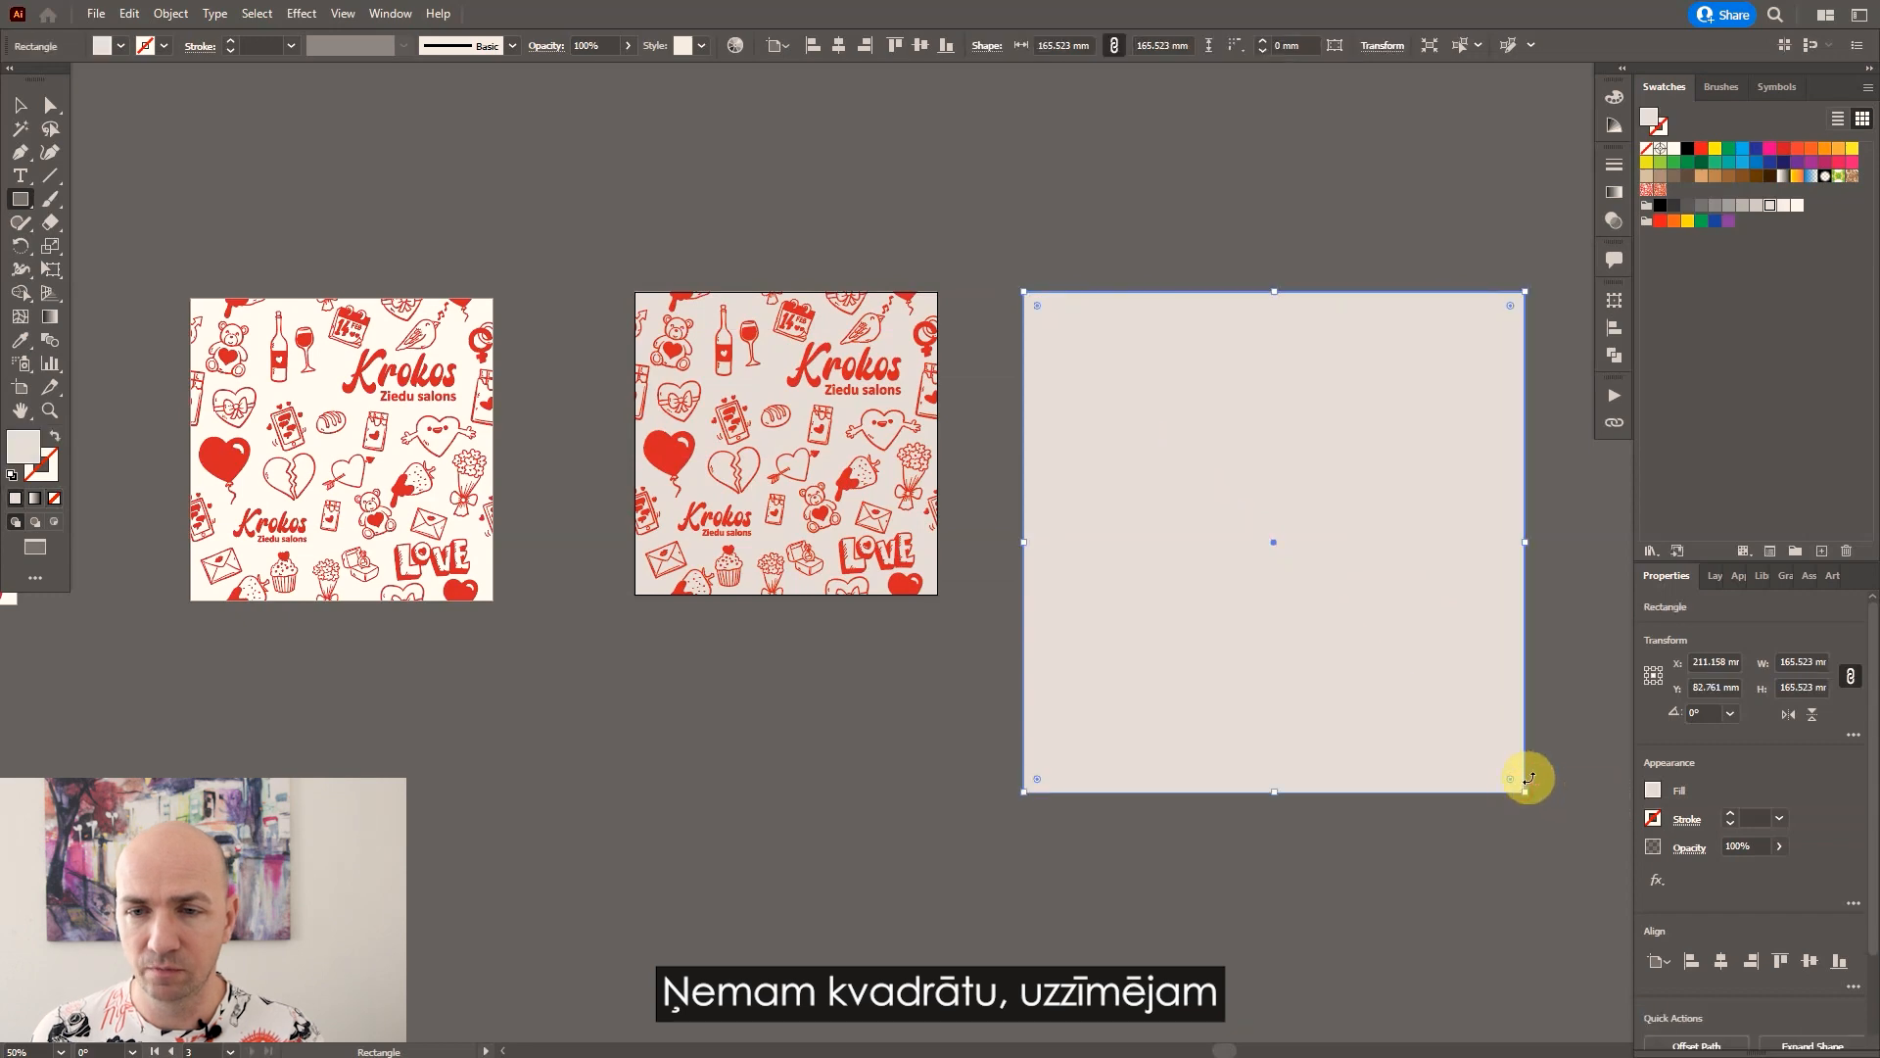
left_click(1658, 194)
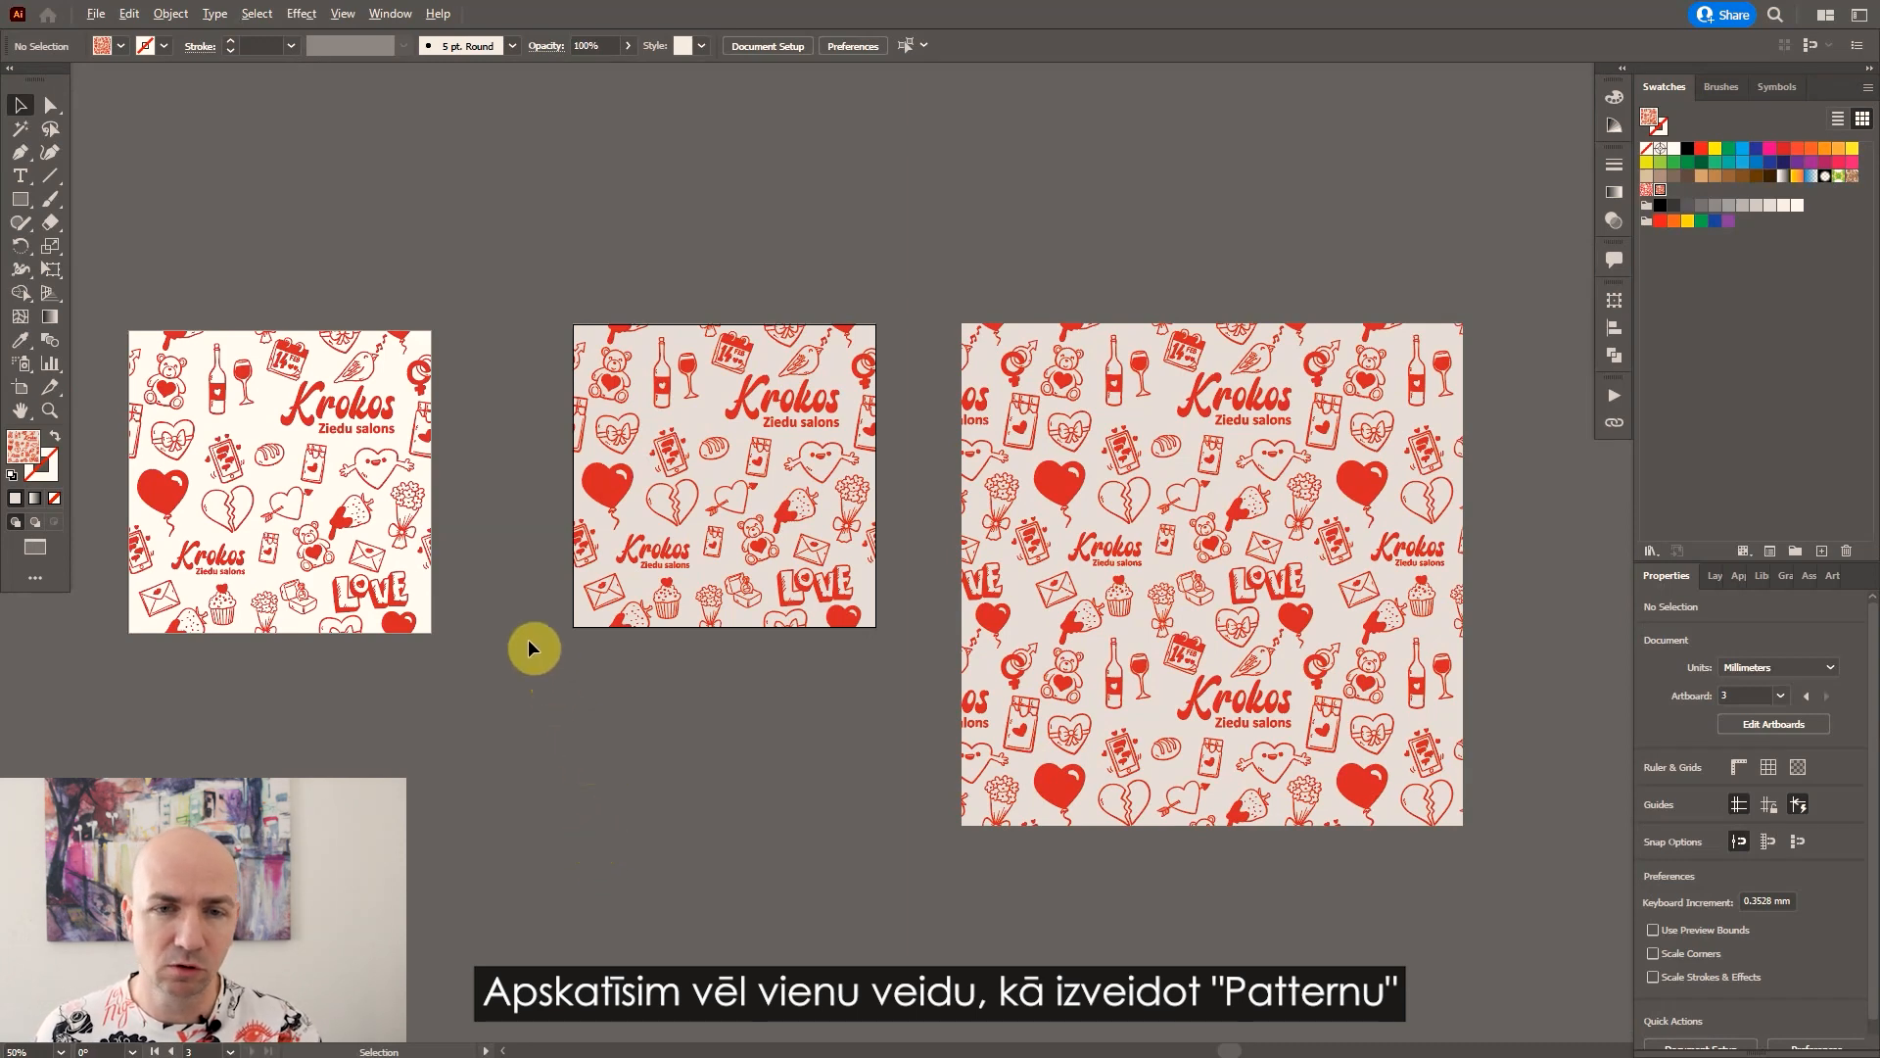
Delete the pattern artwork on the second and third artboards together with the pattern-filled test square.
scroll(521, 641, "down", 1)
key("space")
left_click_drag(539, 763, 667, 735)
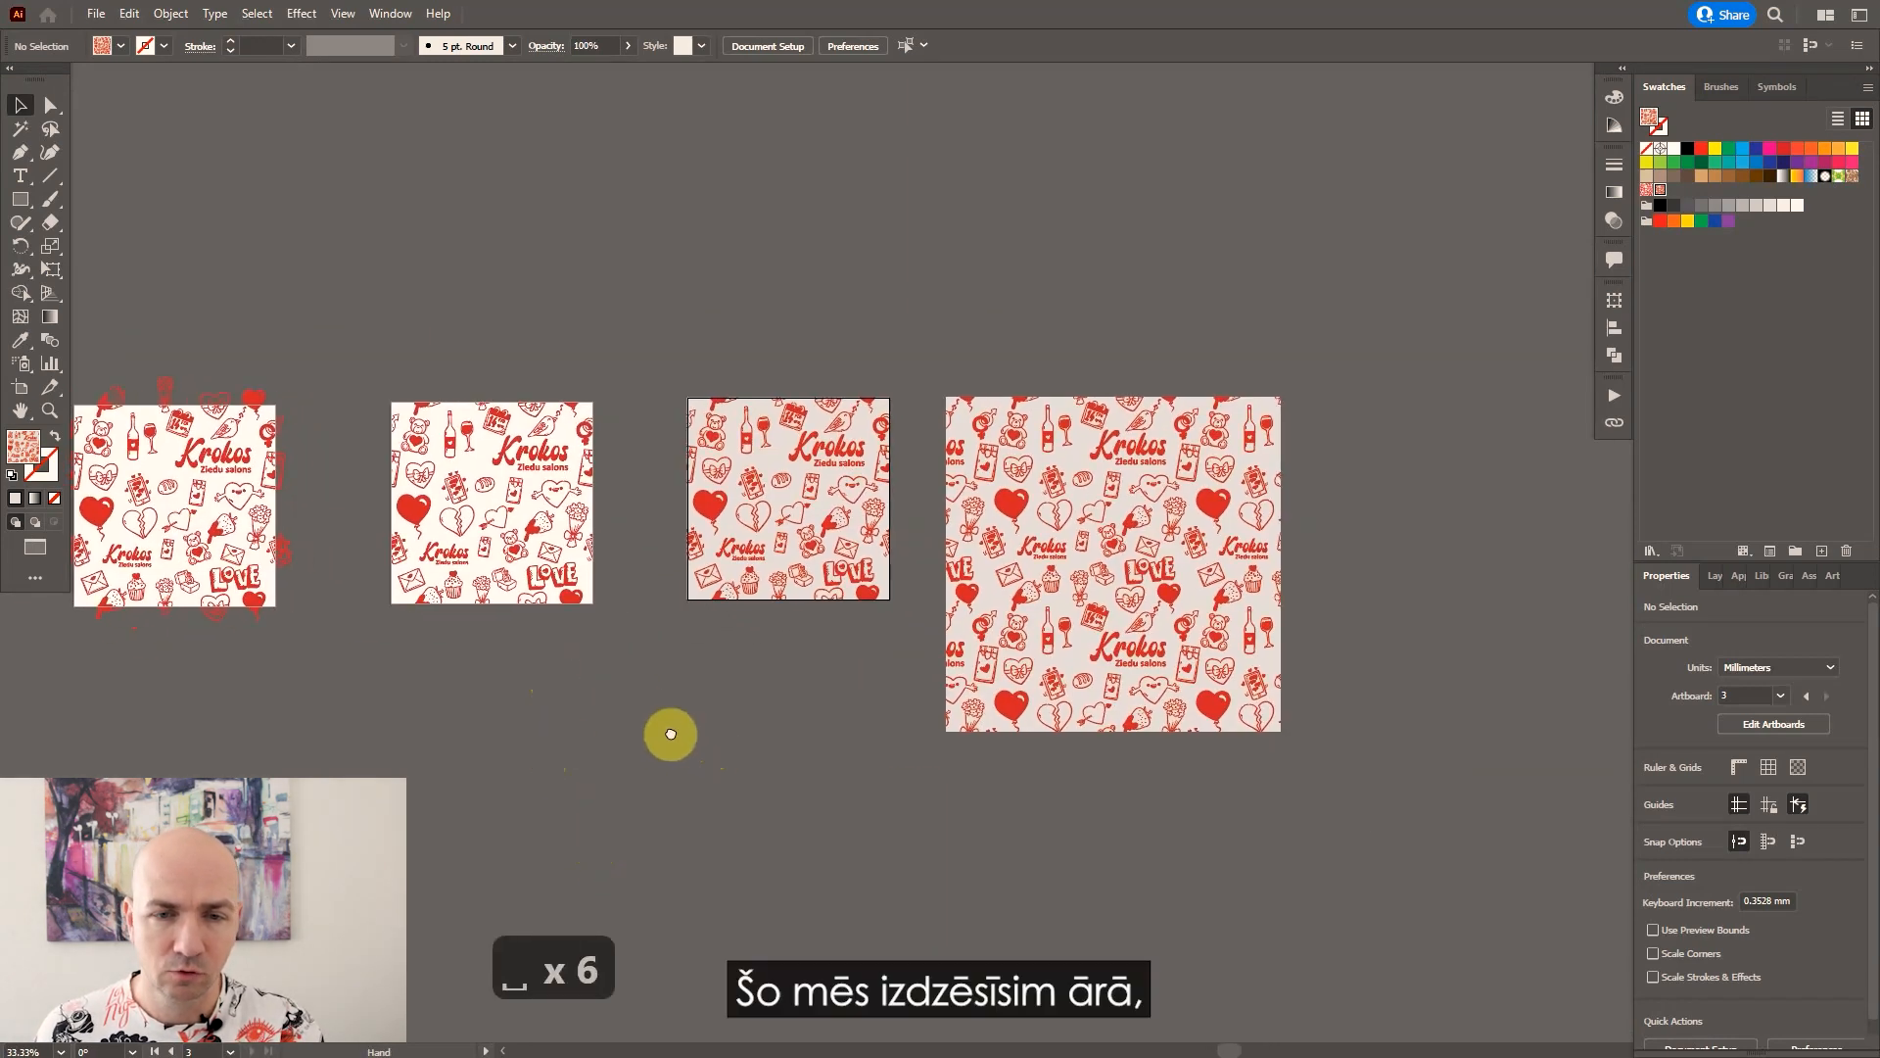
left_click_drag(1303, 857, 549, 588)
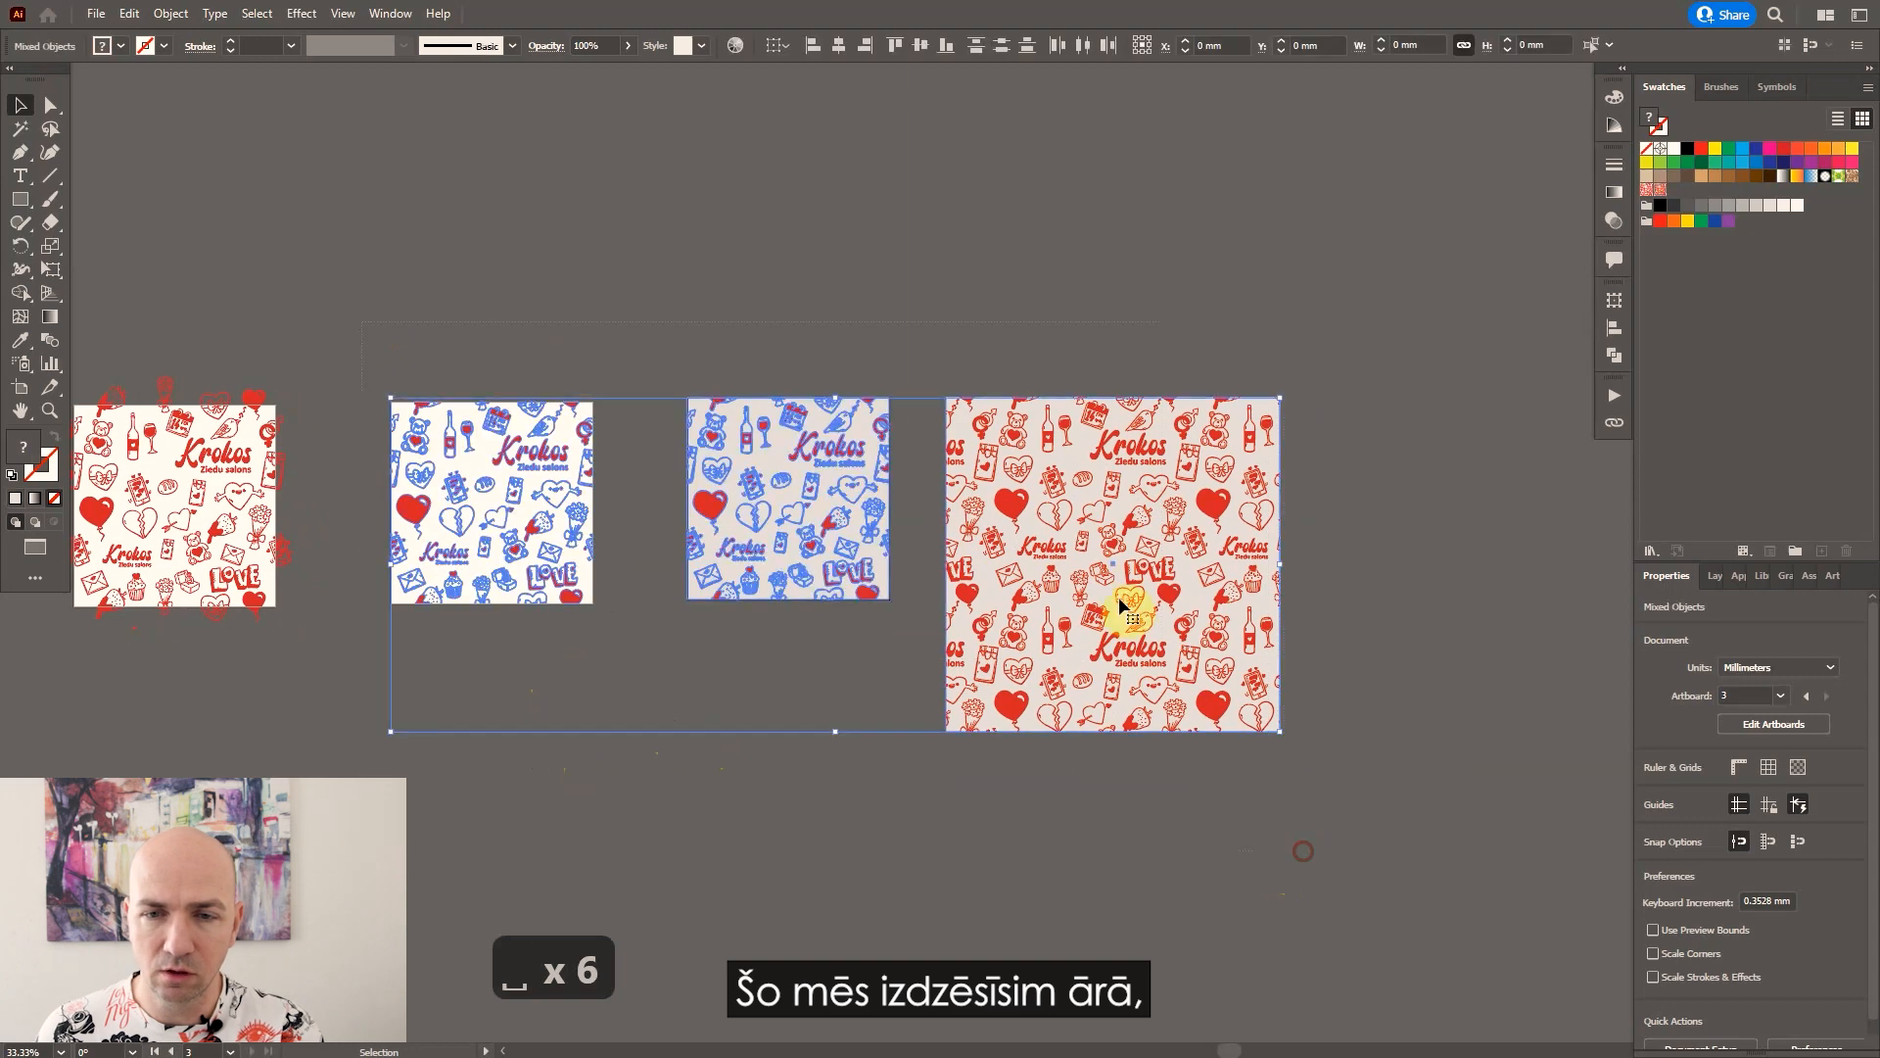
key("Delete")
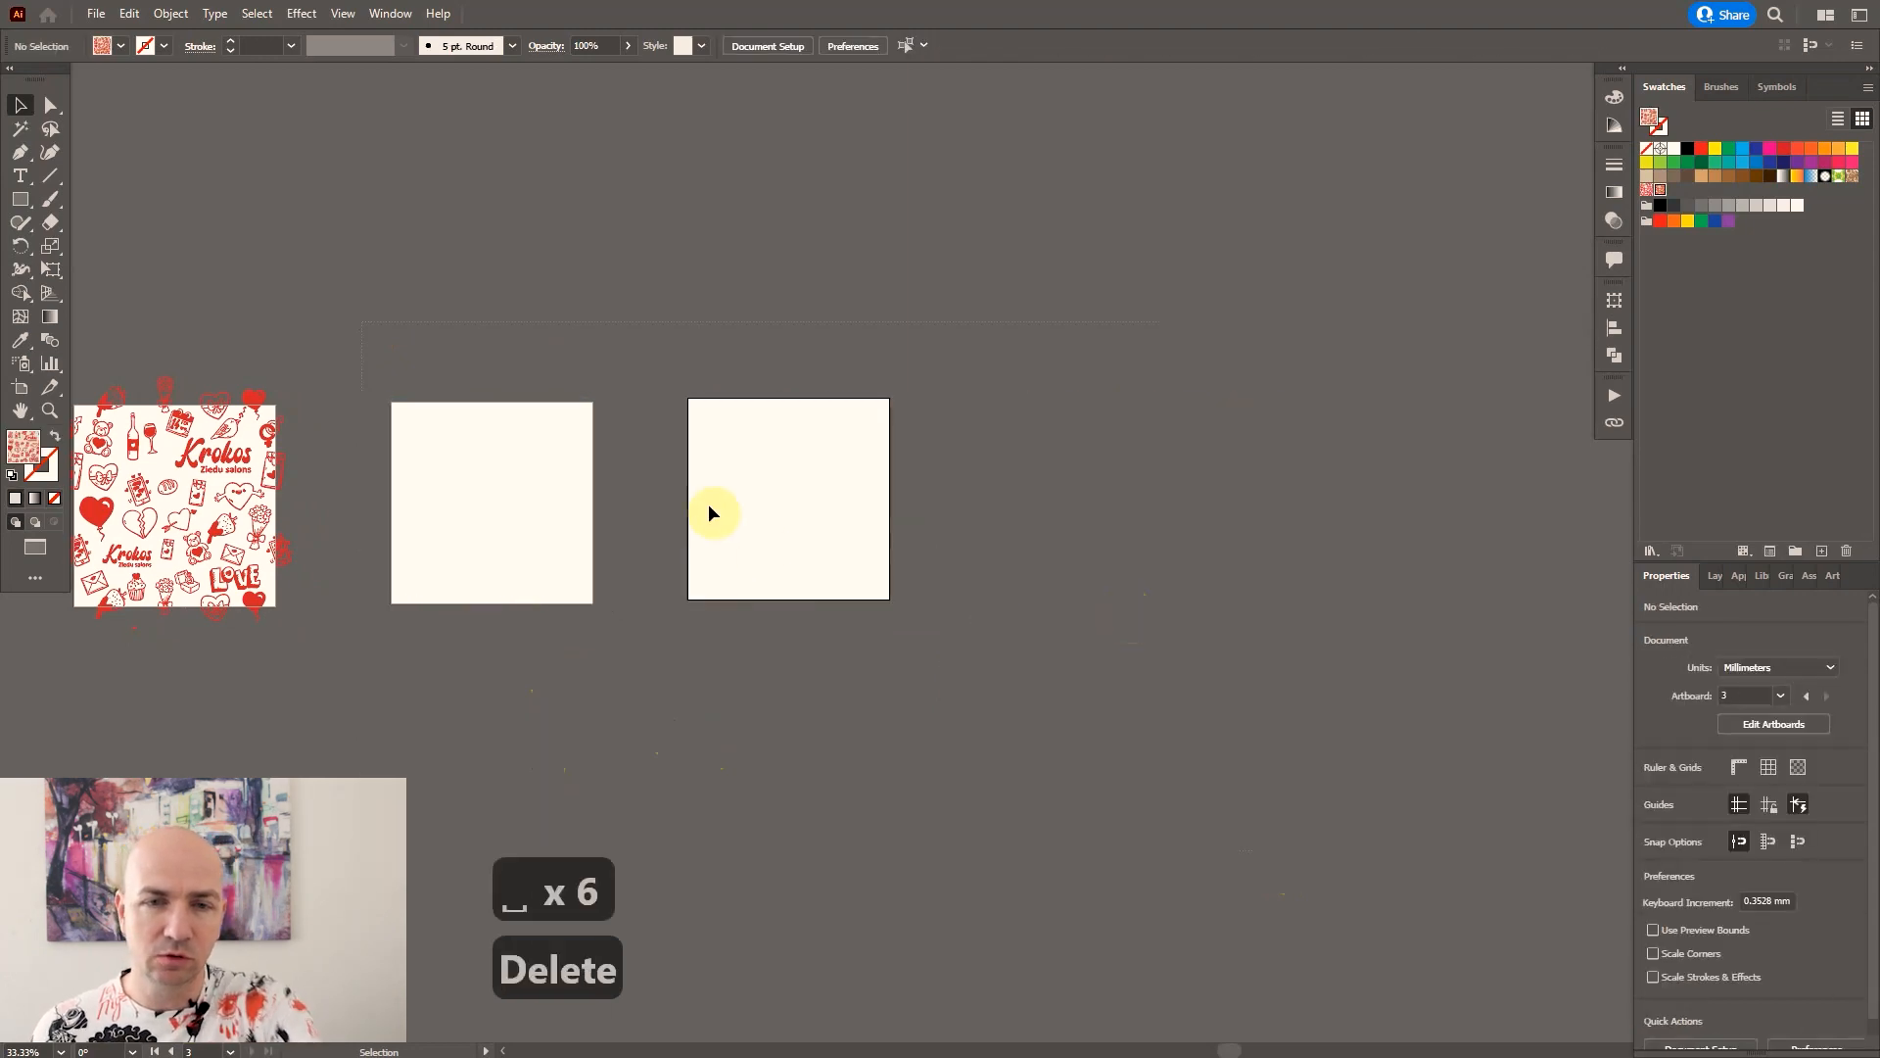
Delete the empty third and second artboards and leave artboard editing.
left_click(21, 391)
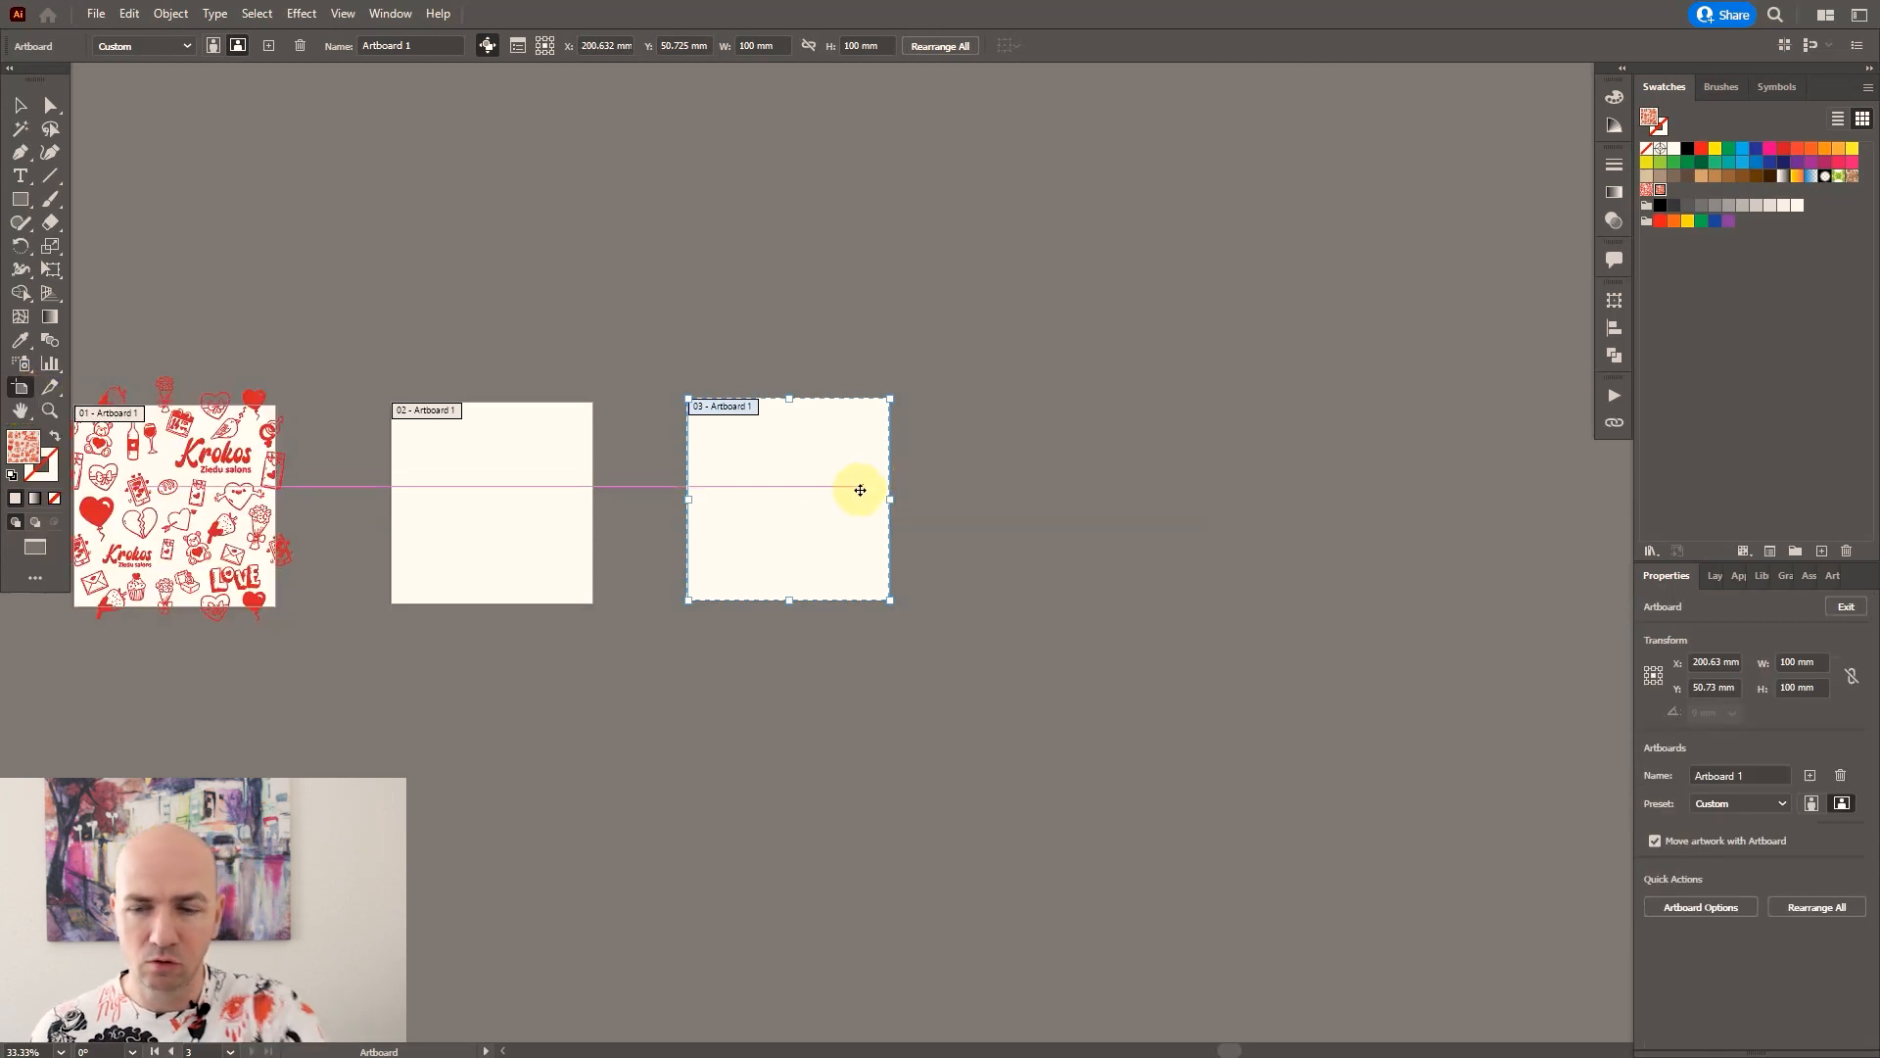
key("Delete")
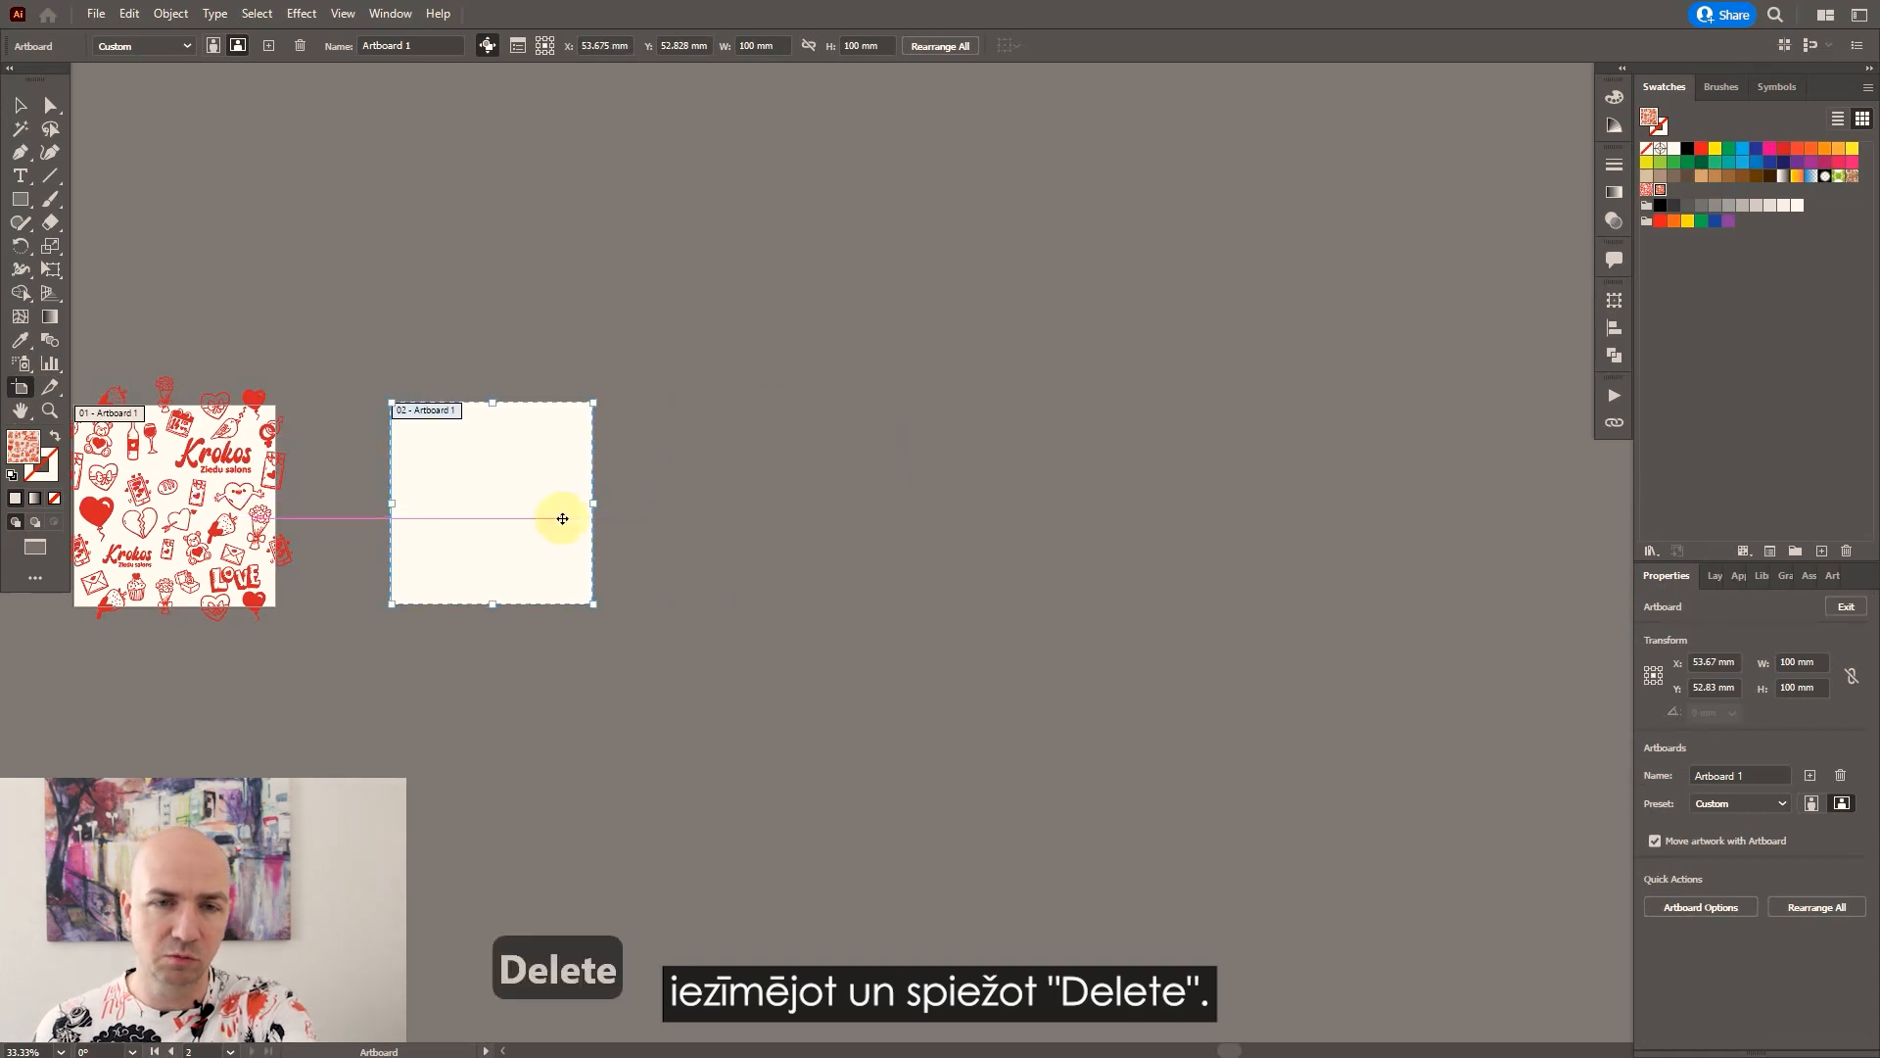
key("Delete")
key("v")
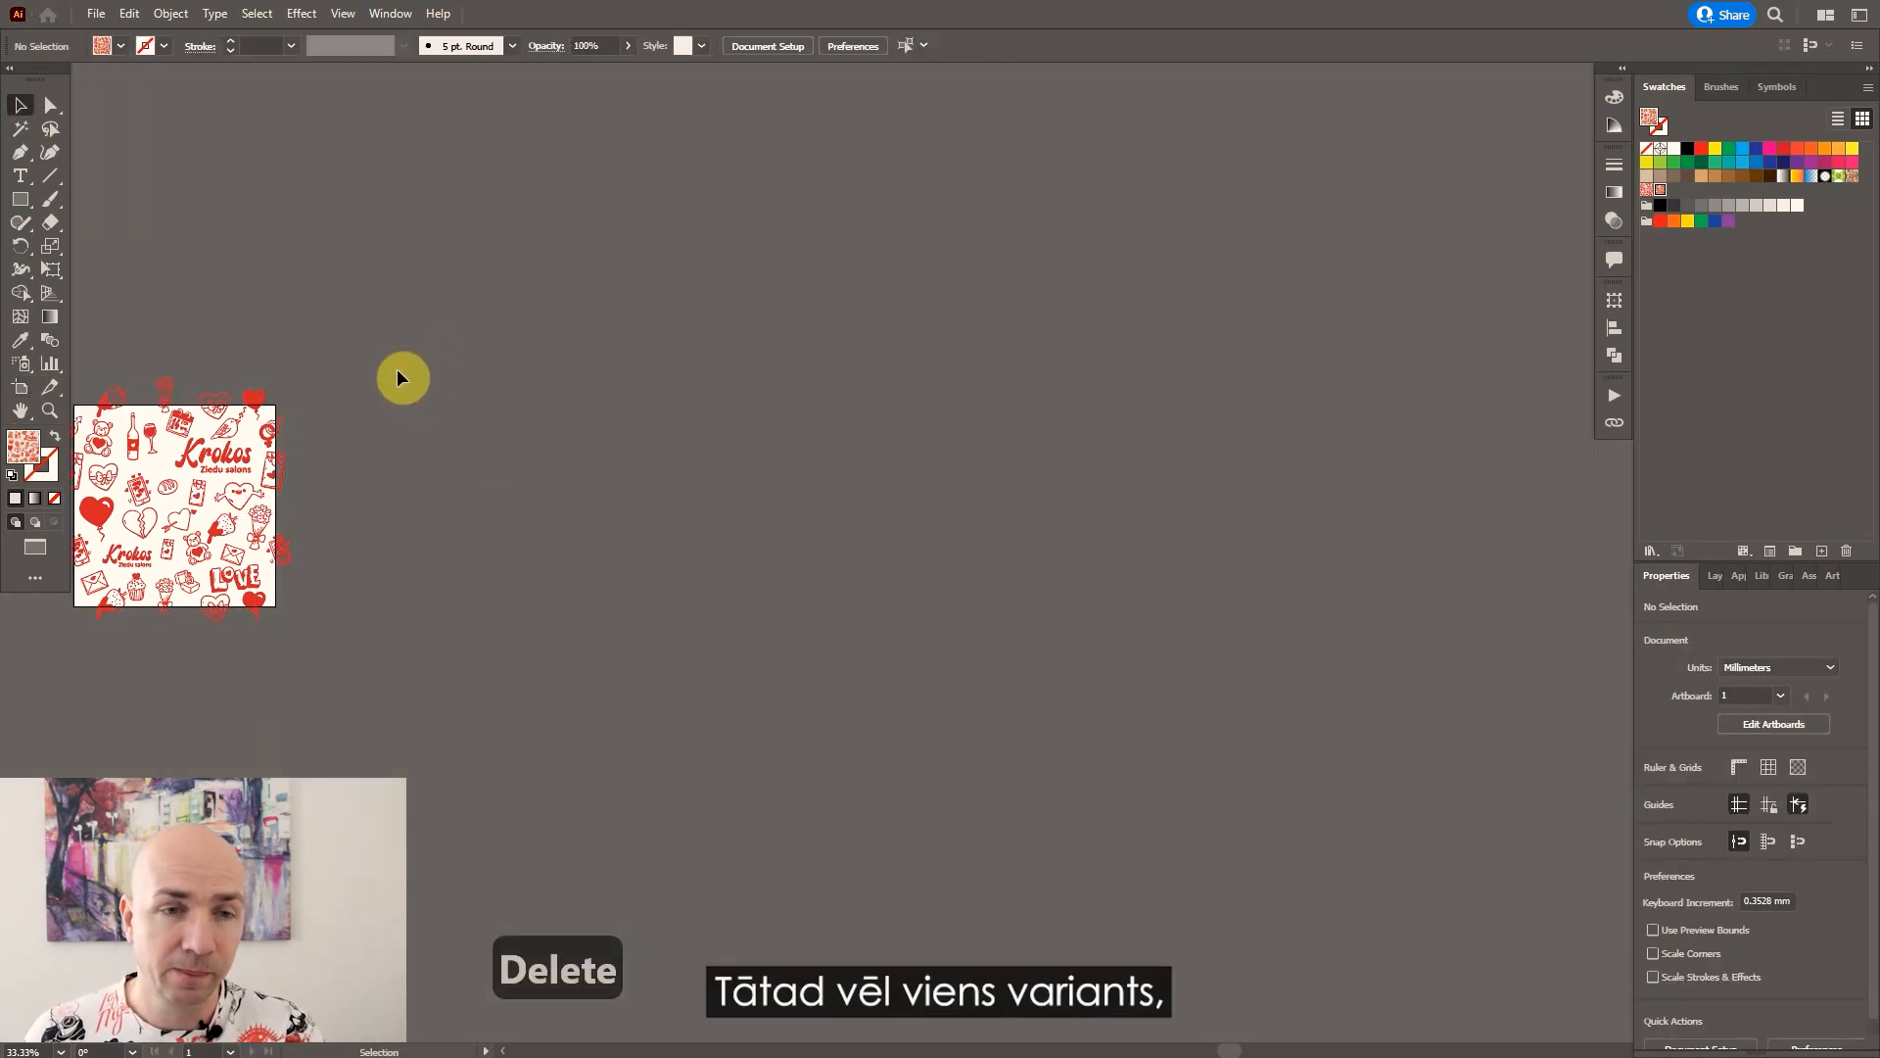
Create a square artboard about 80 mm wide in the empty space beside the original Krokos artboard.
key("space")
left_click_drag(411, 396, 525, 362)
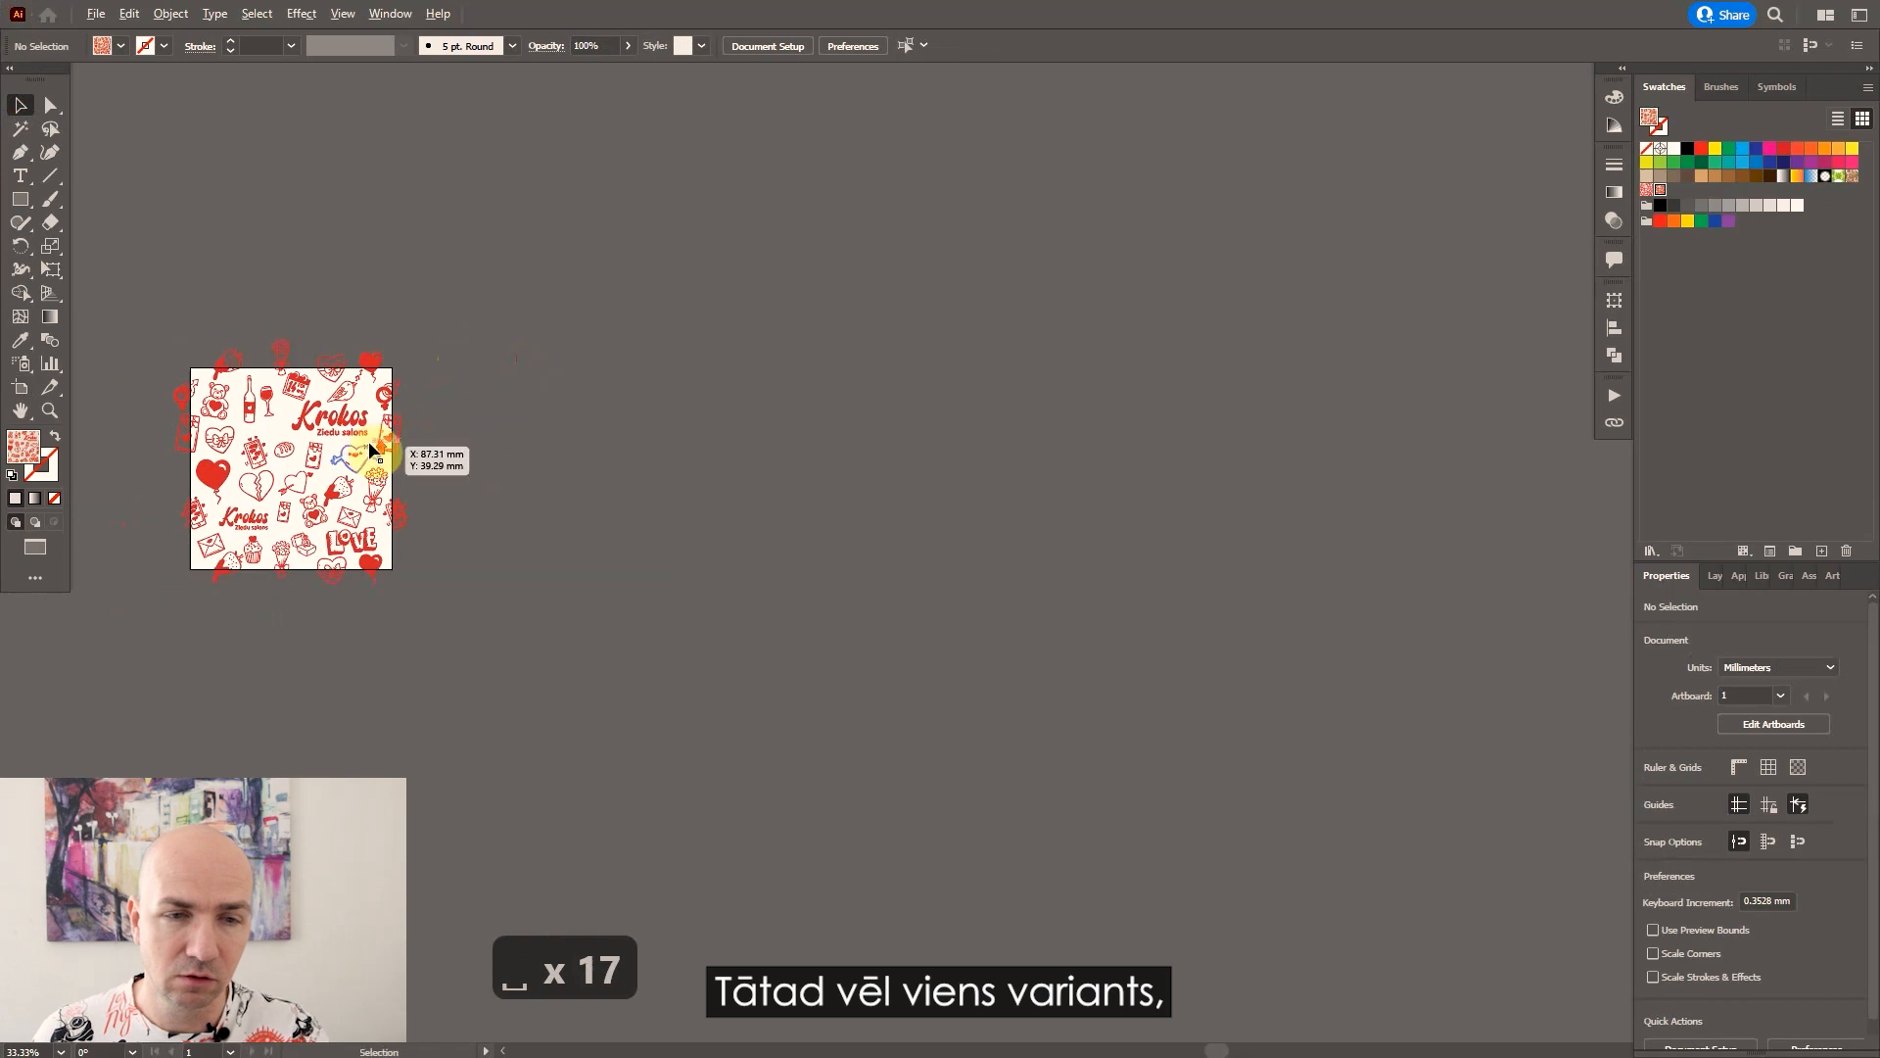
scroll(369, 438, "up", 1)
left_click_drag(543, 433, 604, 392)
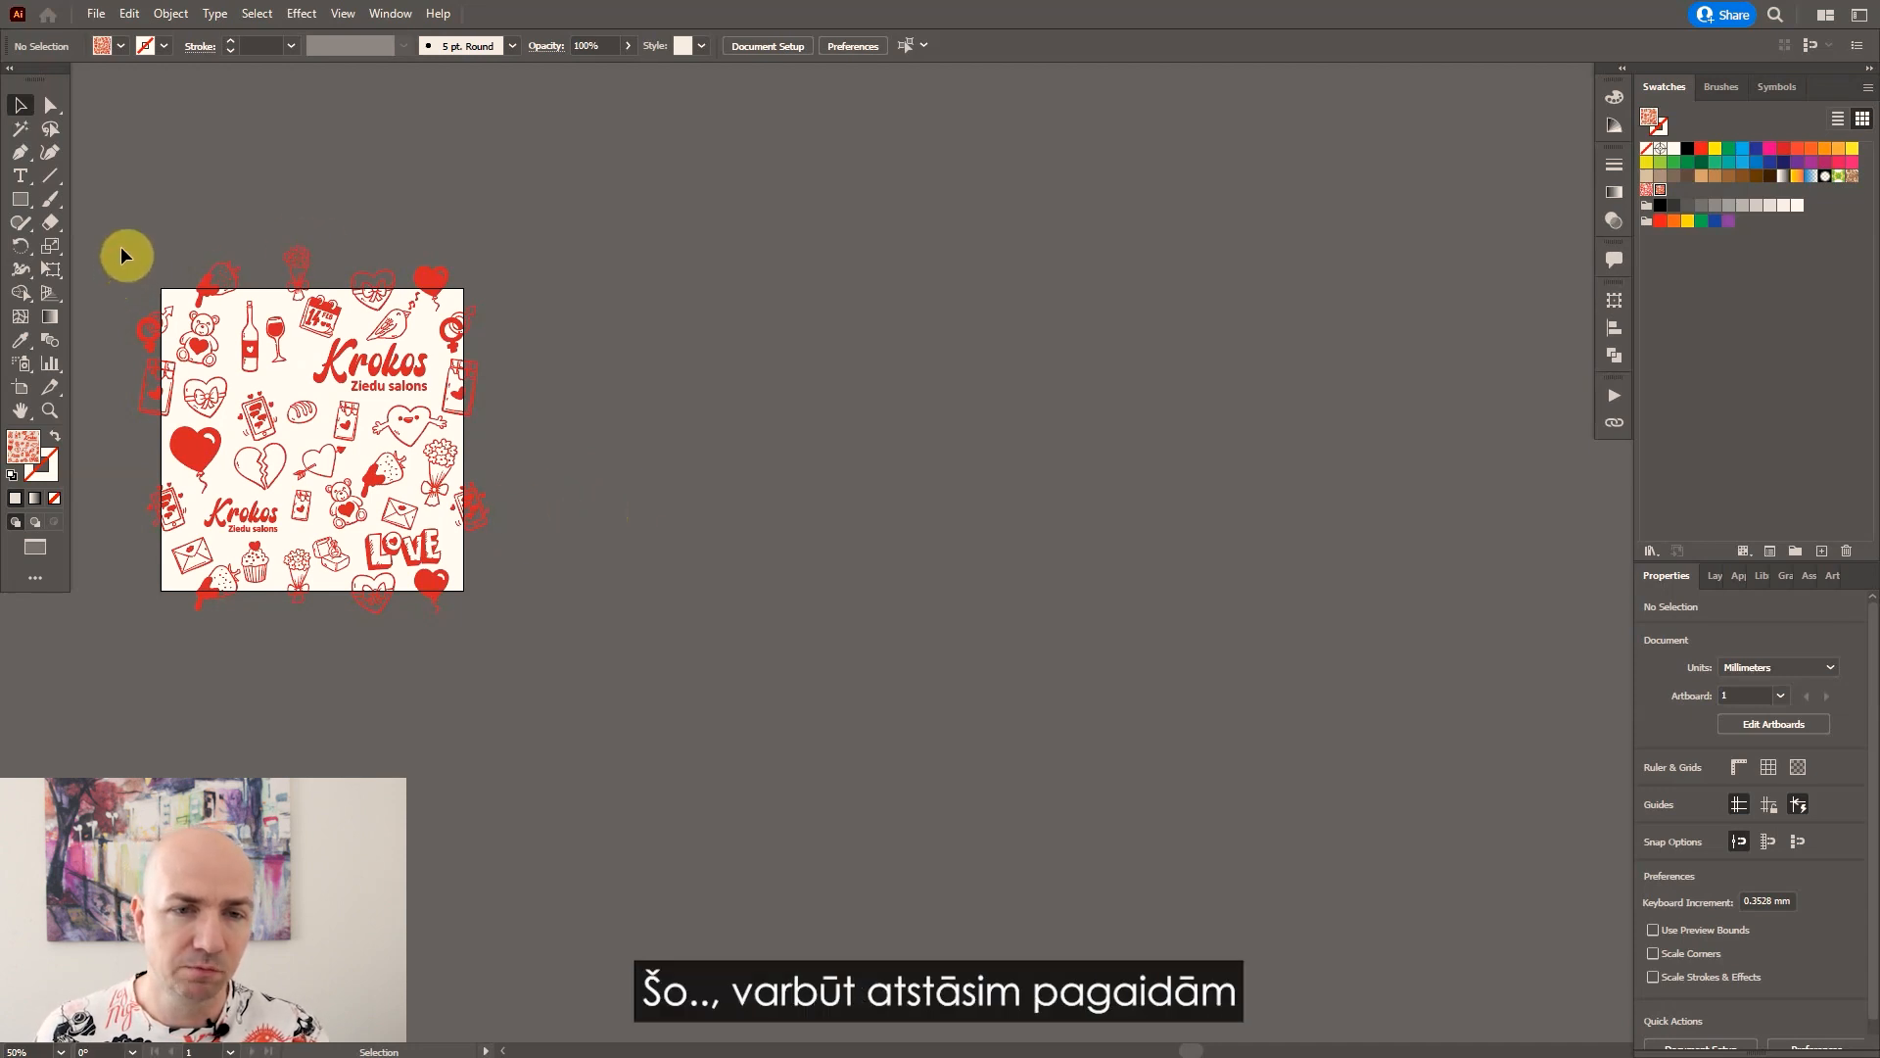
key("space")
left_click_drag(708, 431, 683, 420)
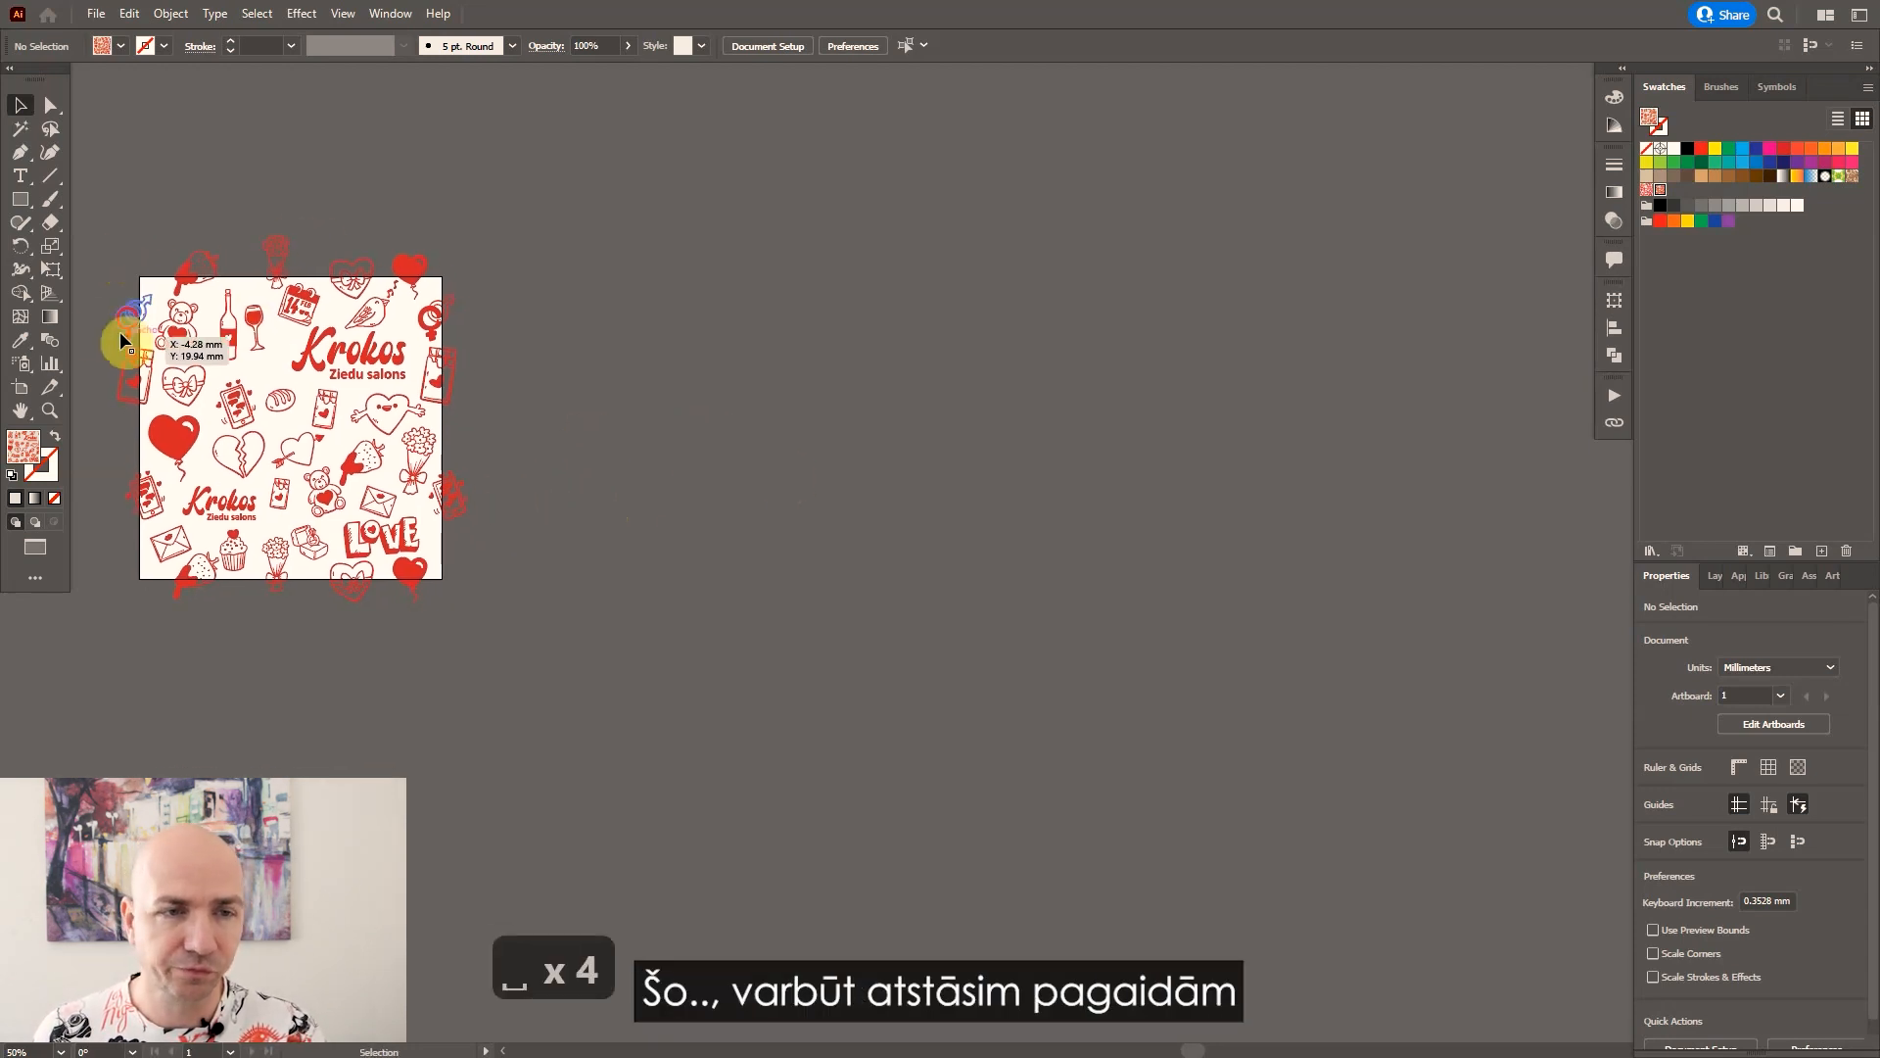
left_click(25, 395)
left_click_drag(718, 279, 959, 519)
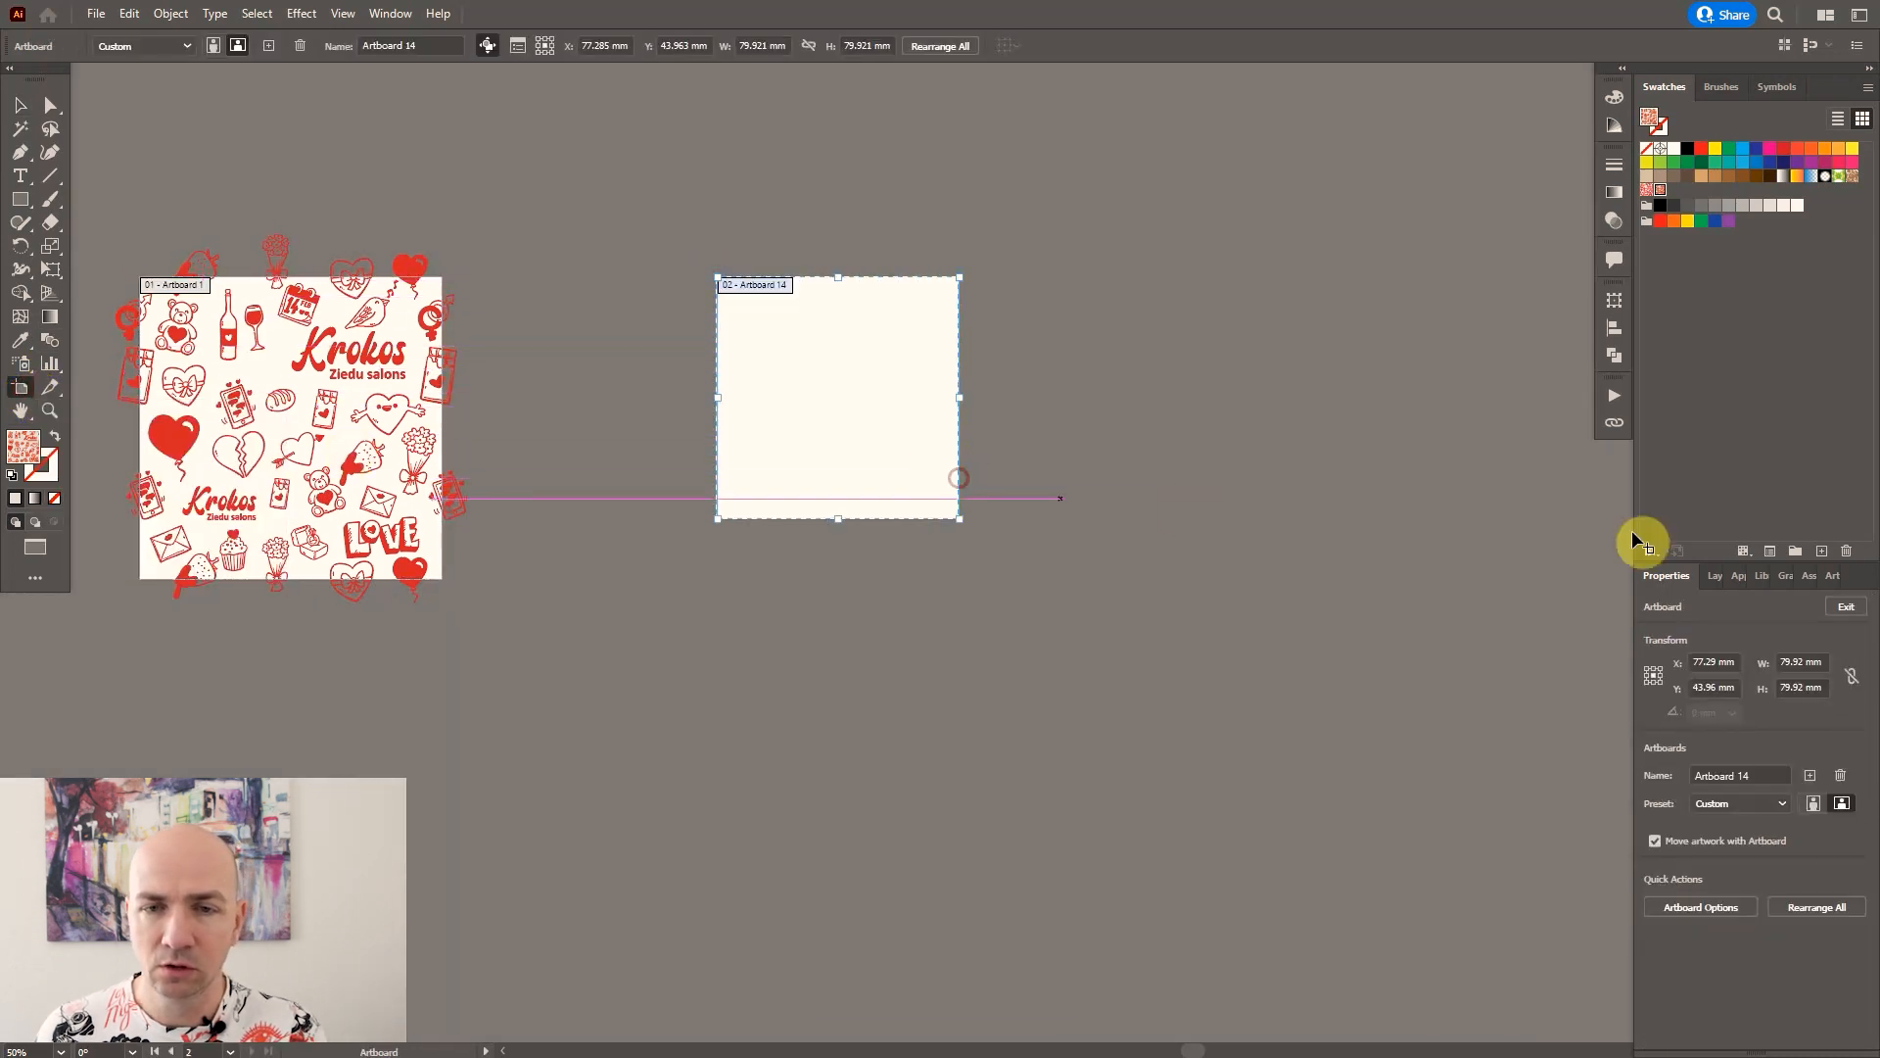
Lock the new artboard's proportions, set its size to 100 × 100 mm and leave artboard editing.
left_click(1851, 675)
left_click(1810, 662)
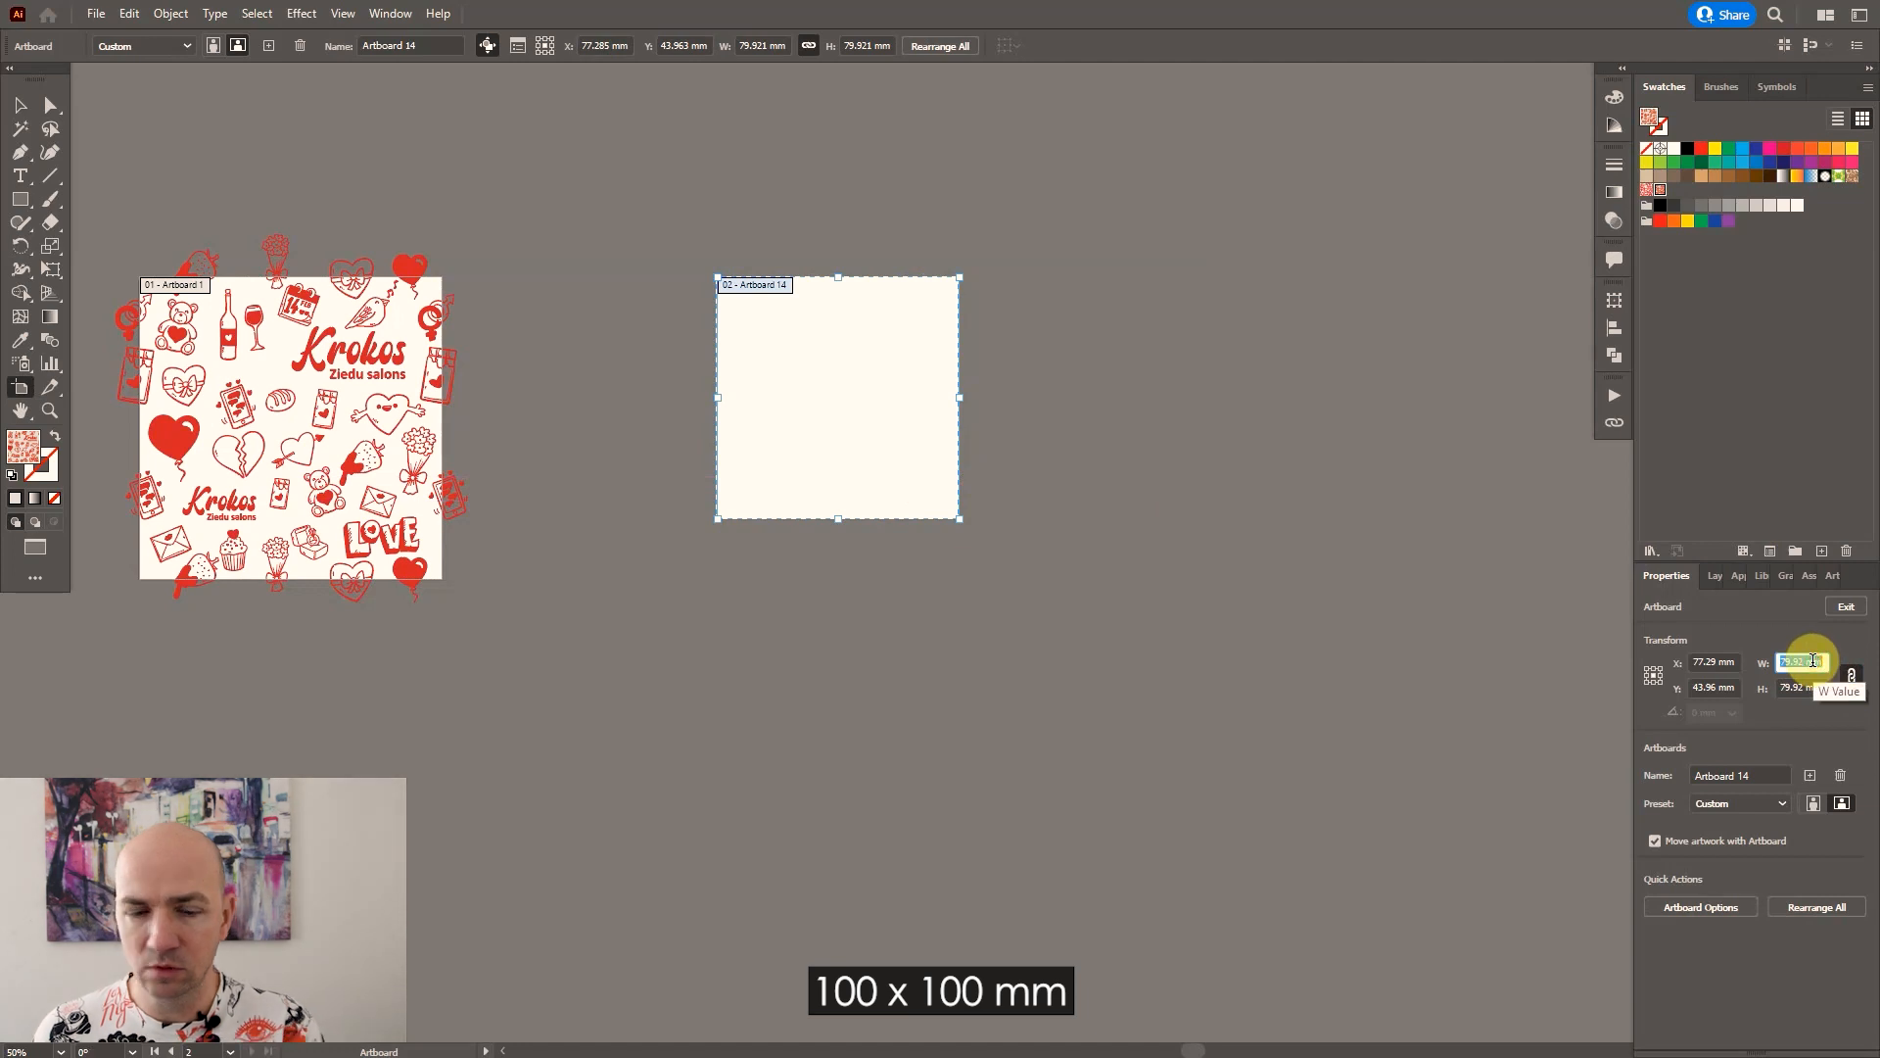
type("100")
key("Return")
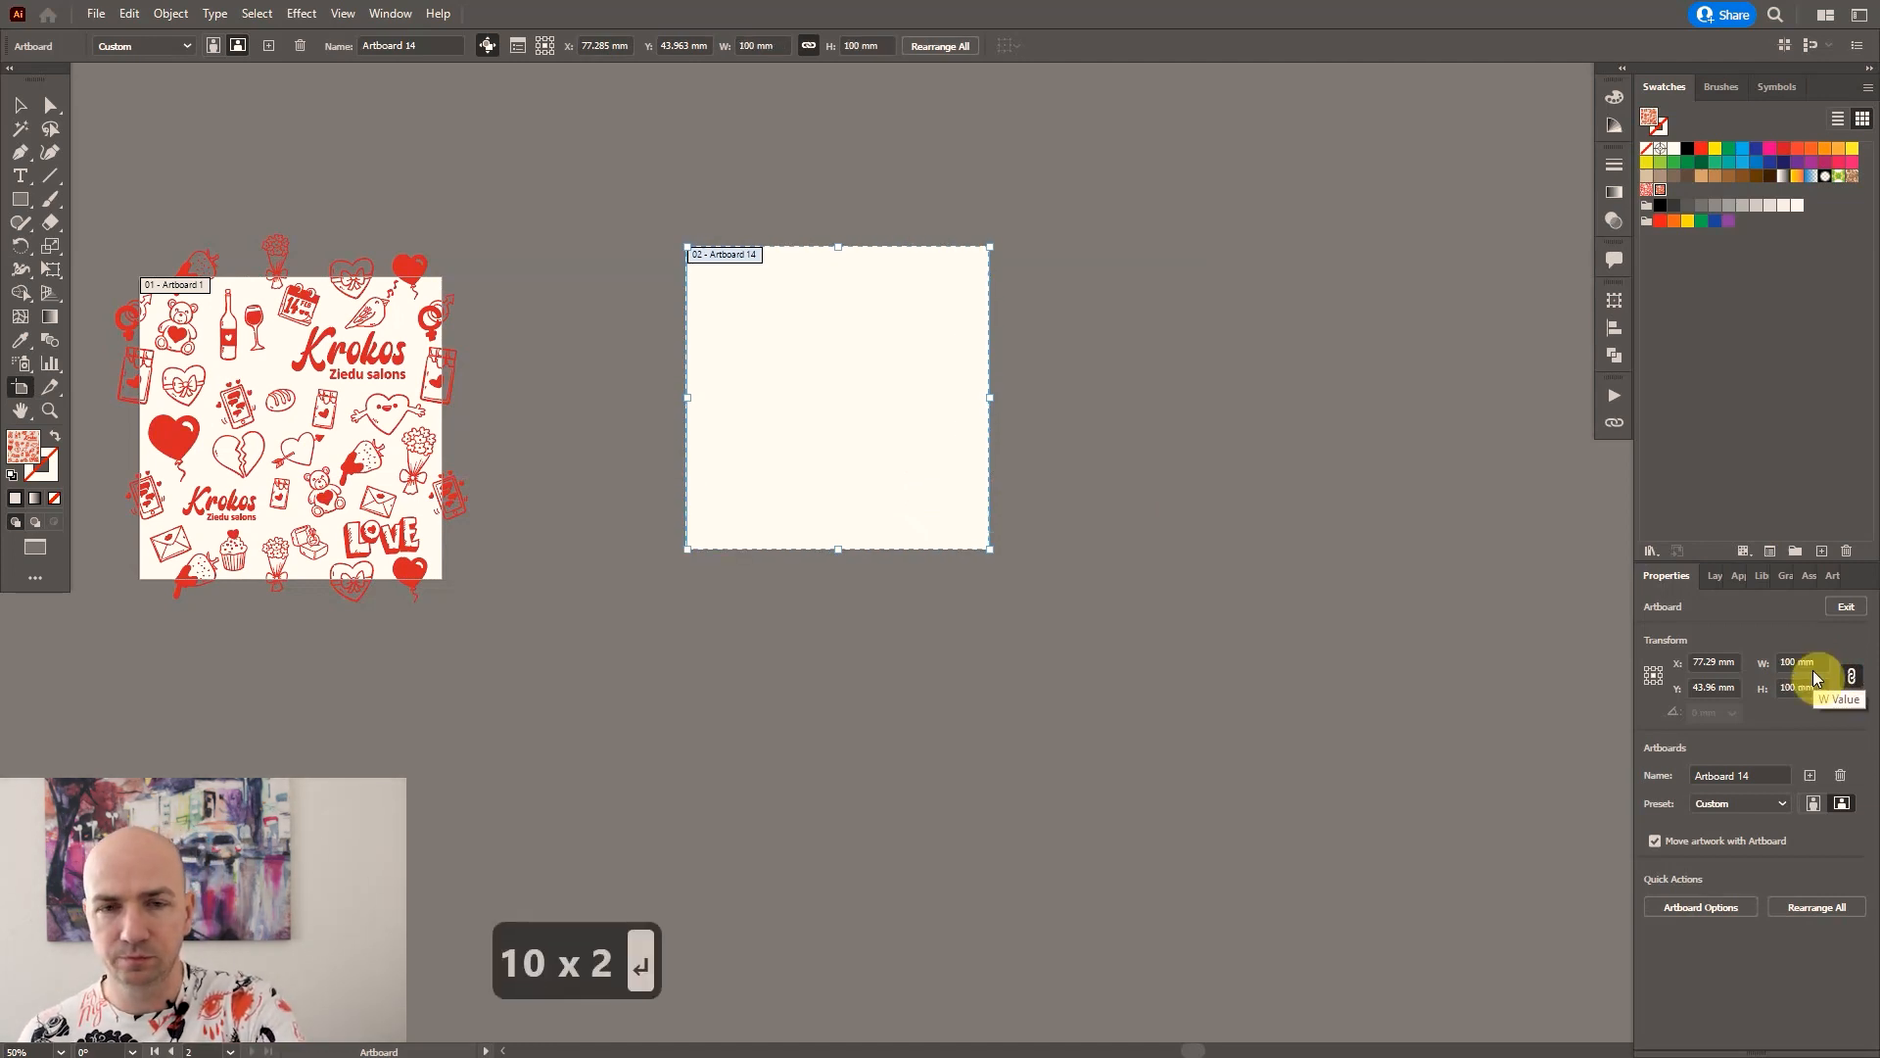
left_click(20, 112)
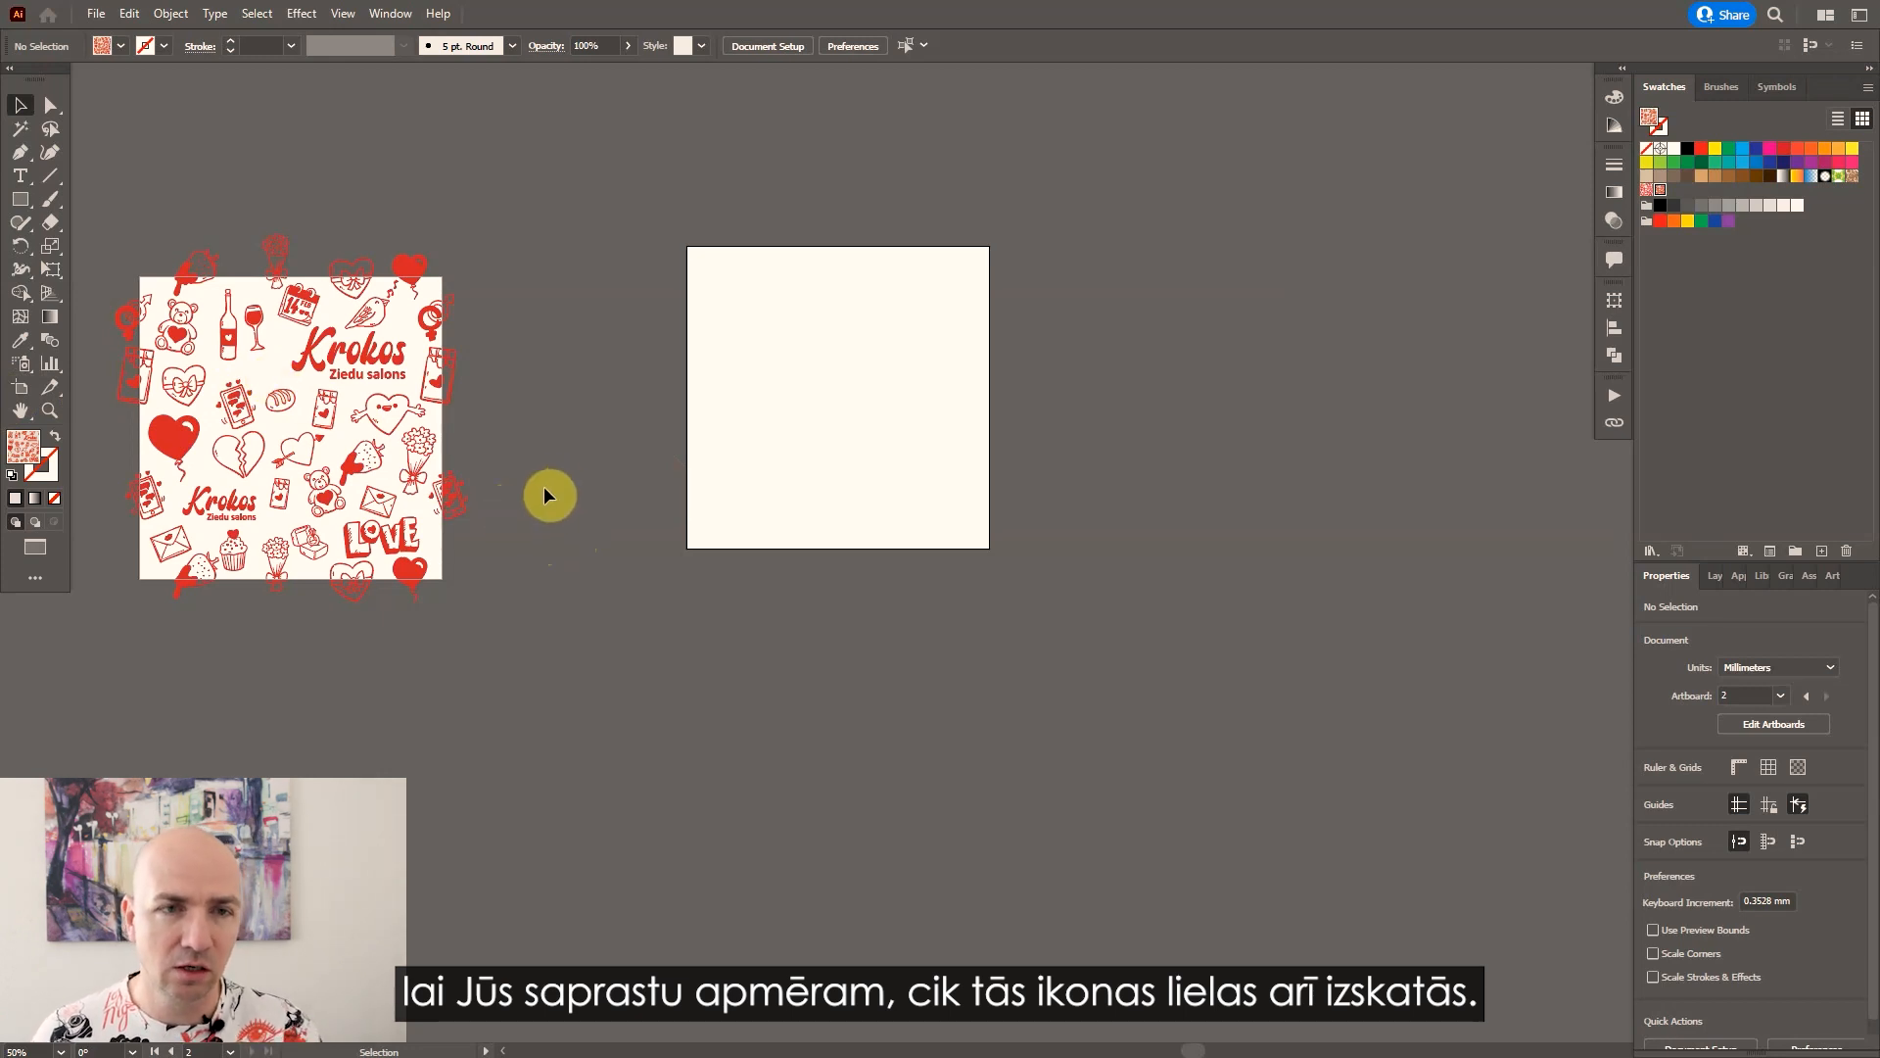
Place the linked EPS file 525171-PJIT1E-445 at its default size beside the empty artboard and move it slightly upward.
left_click(97, 15)
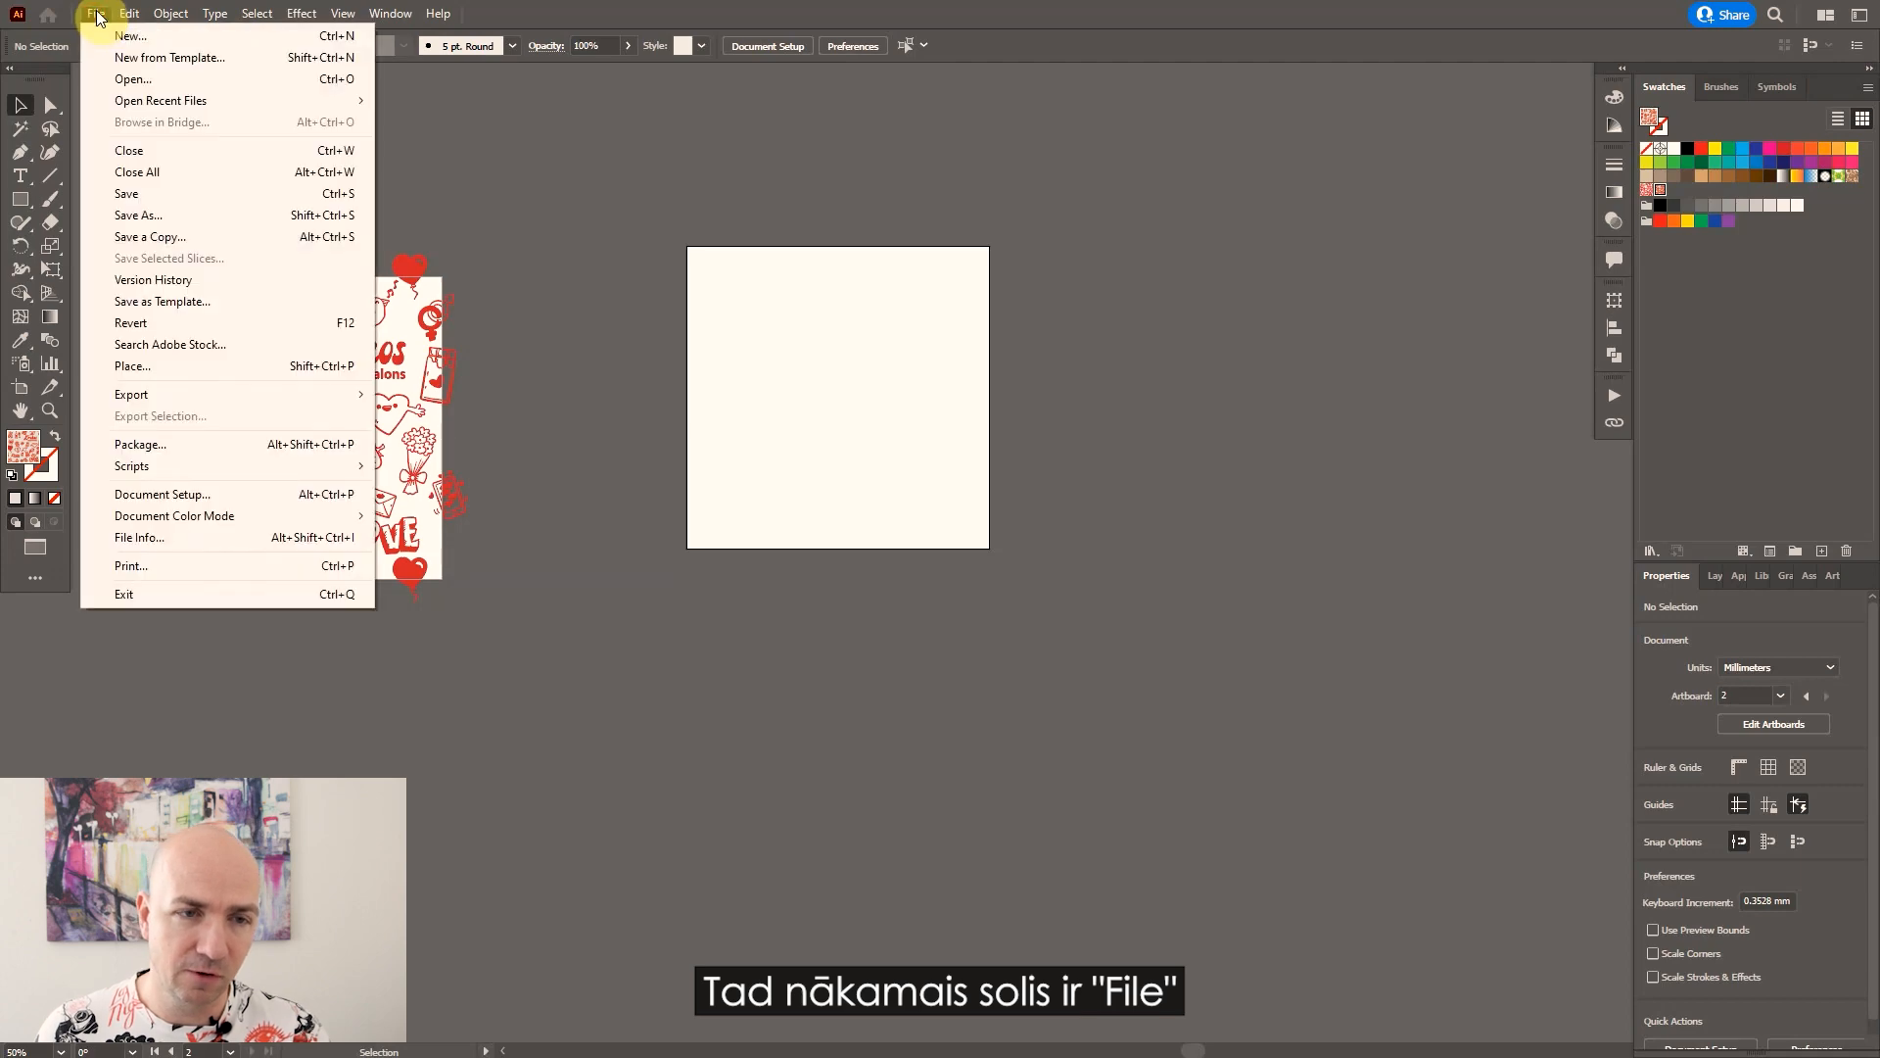
left_click(184, 366)
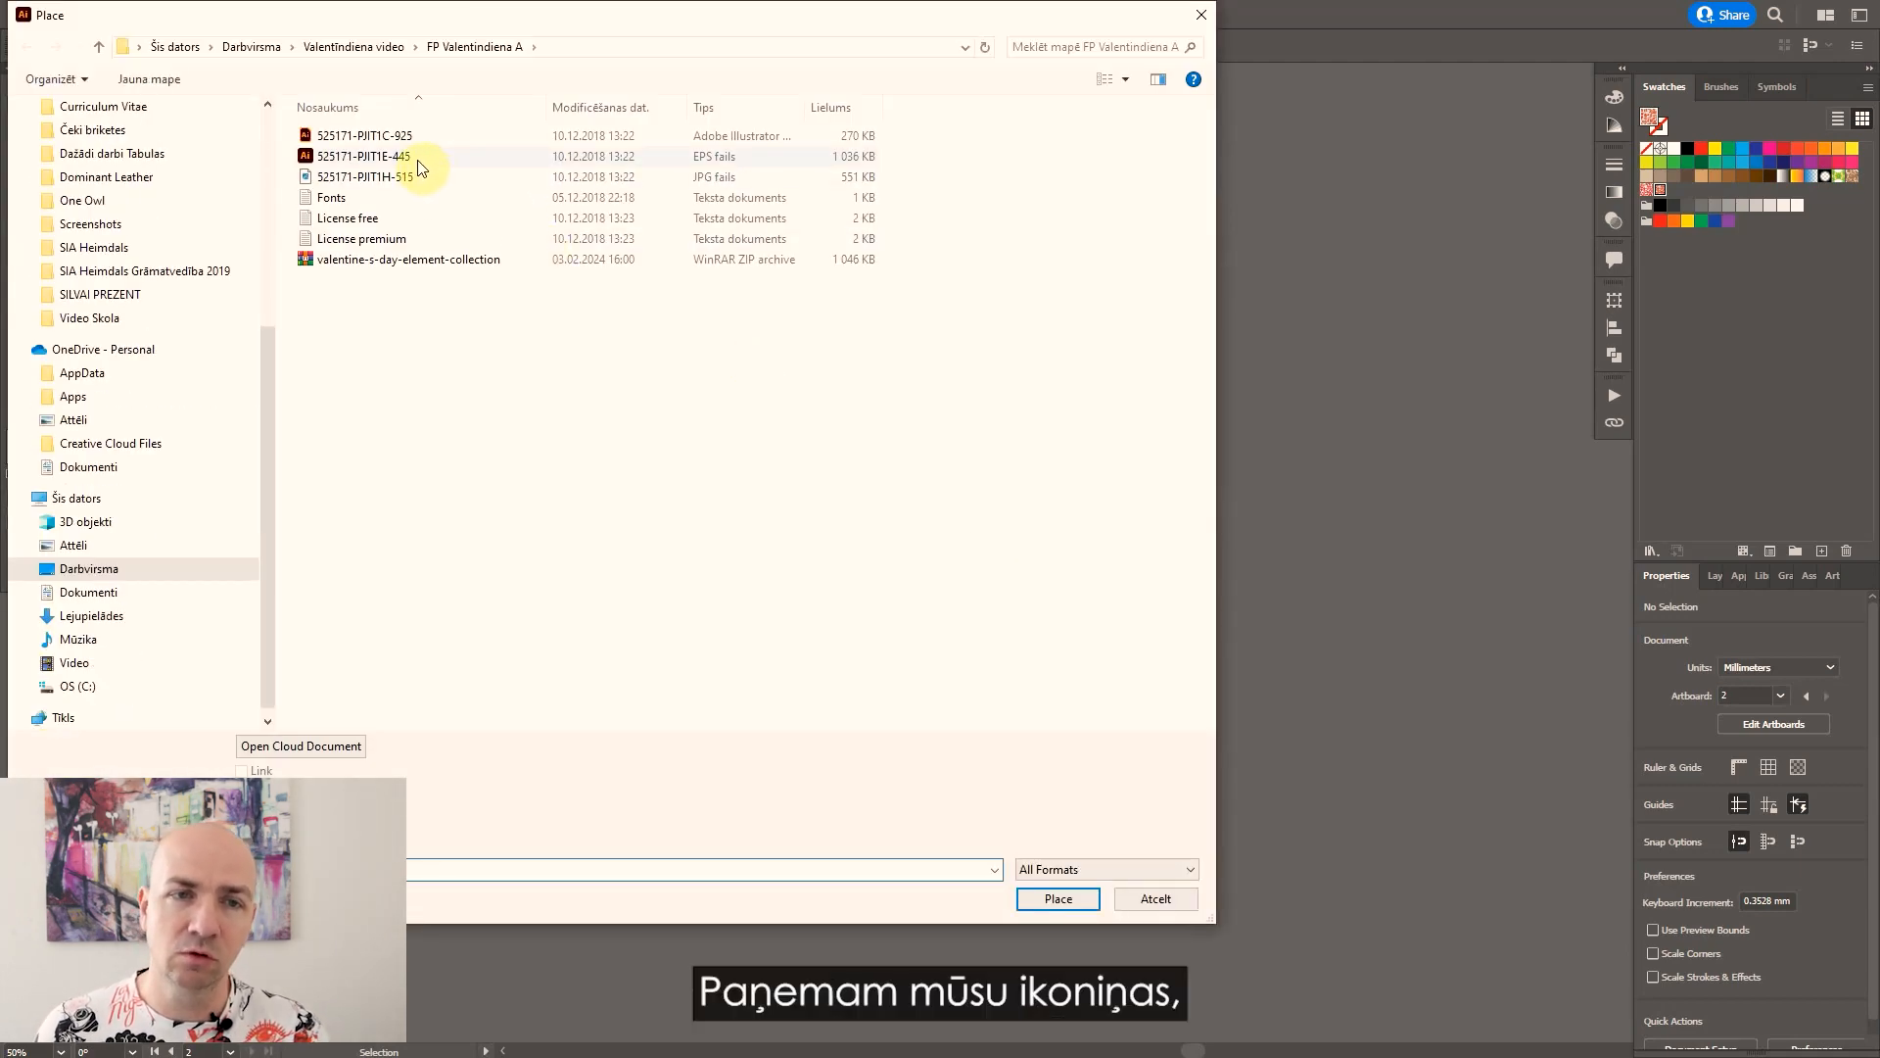
left_click(418, 159)
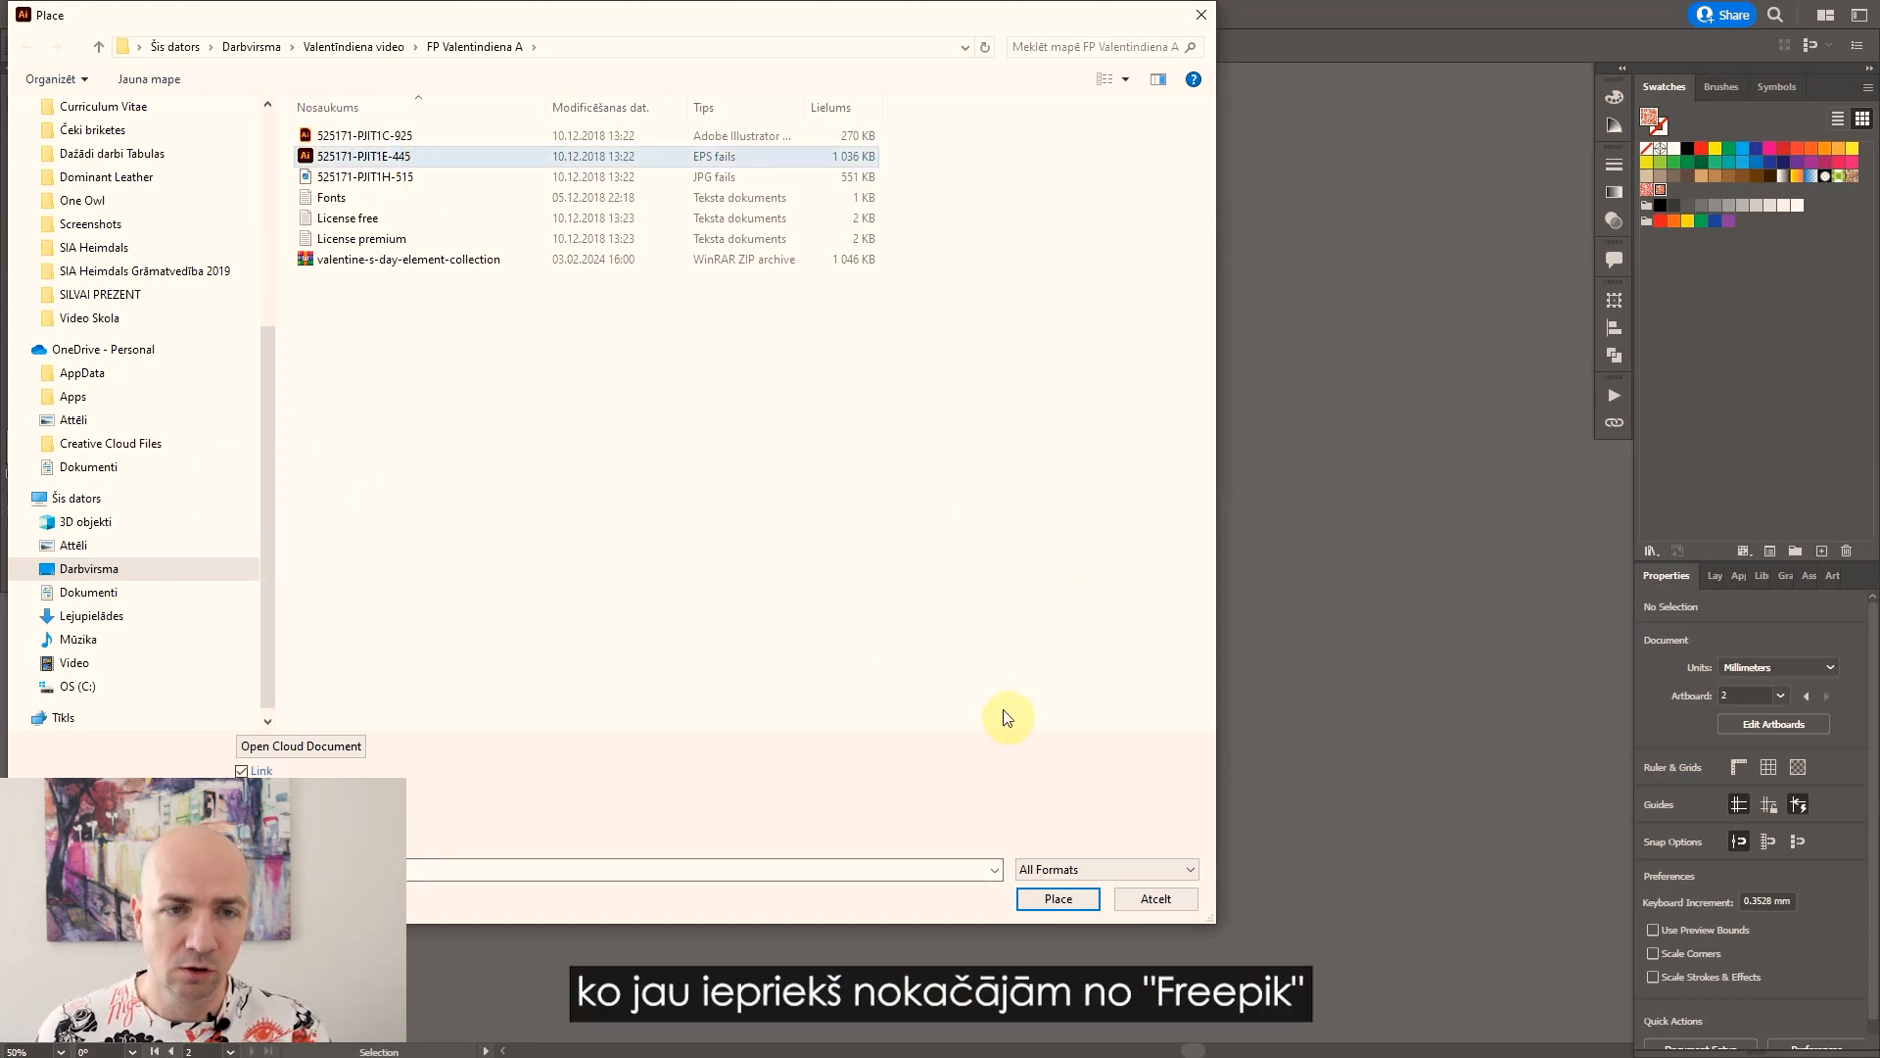
left_click(1070, 898)
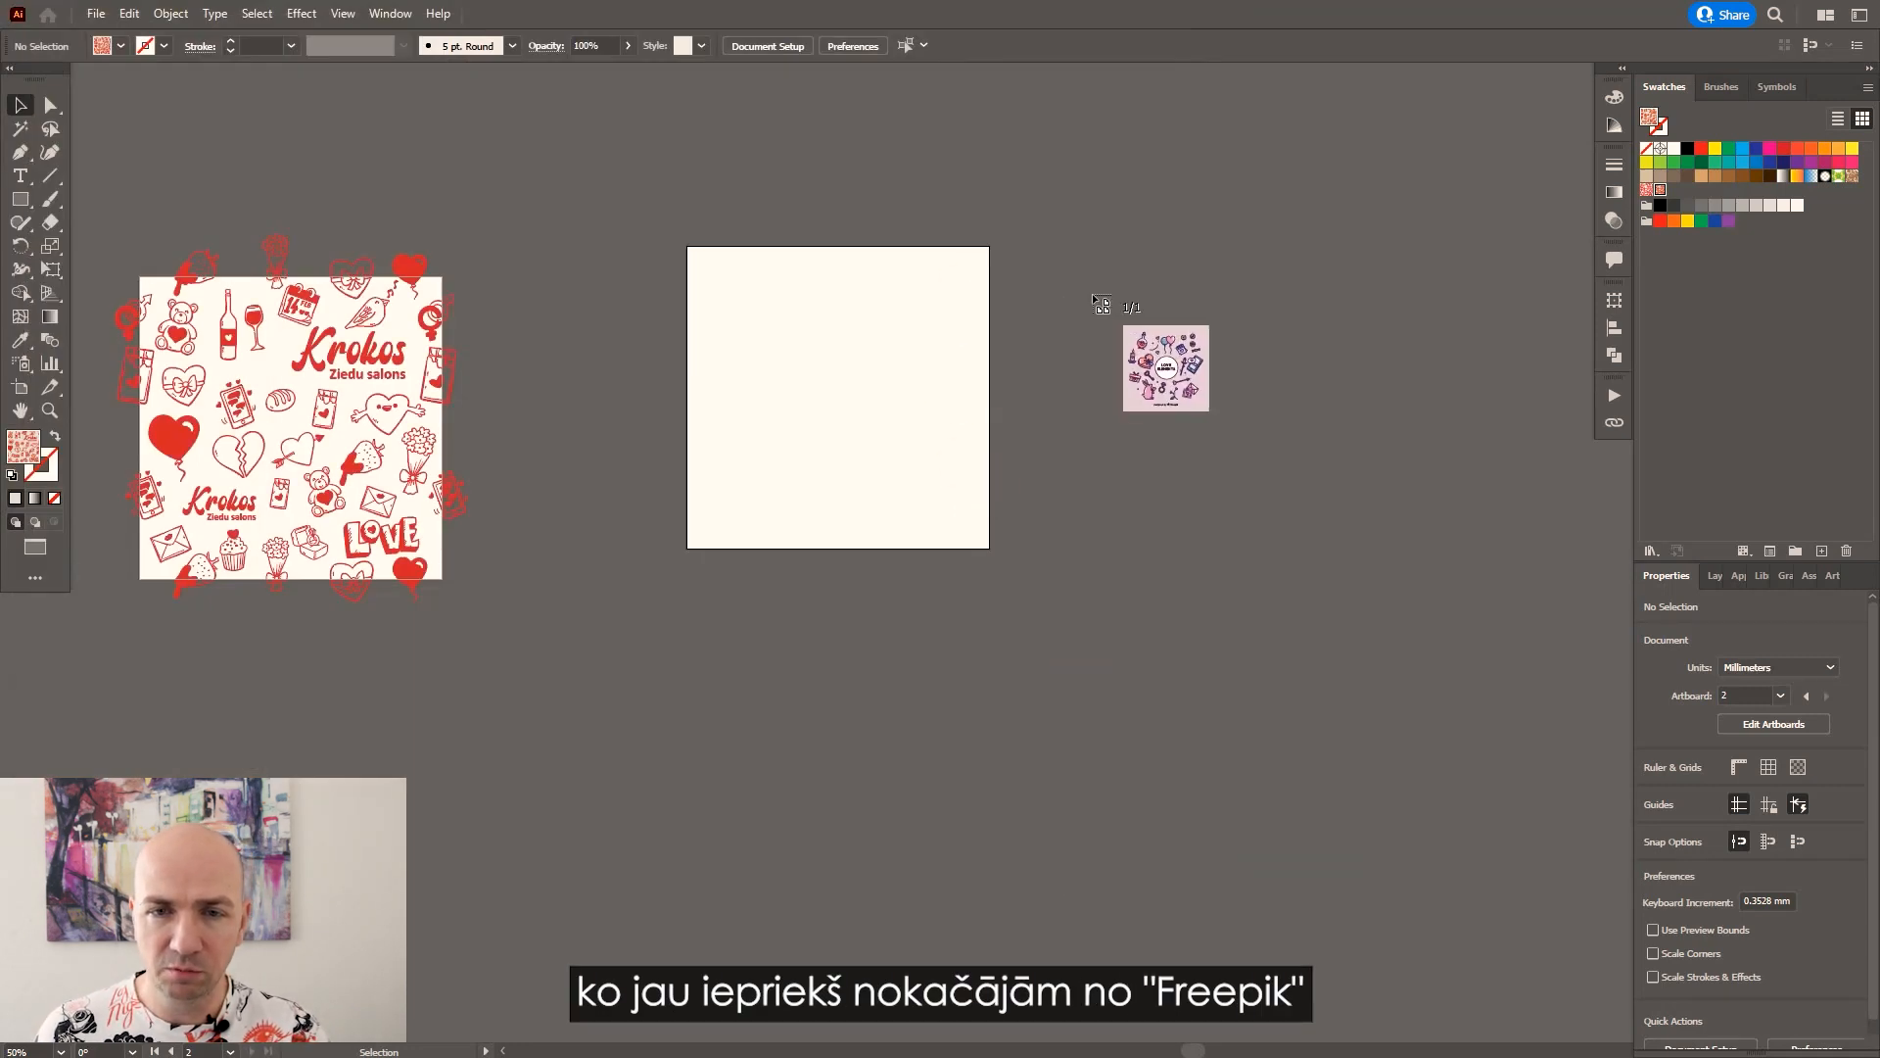
left_click(1052, 257)
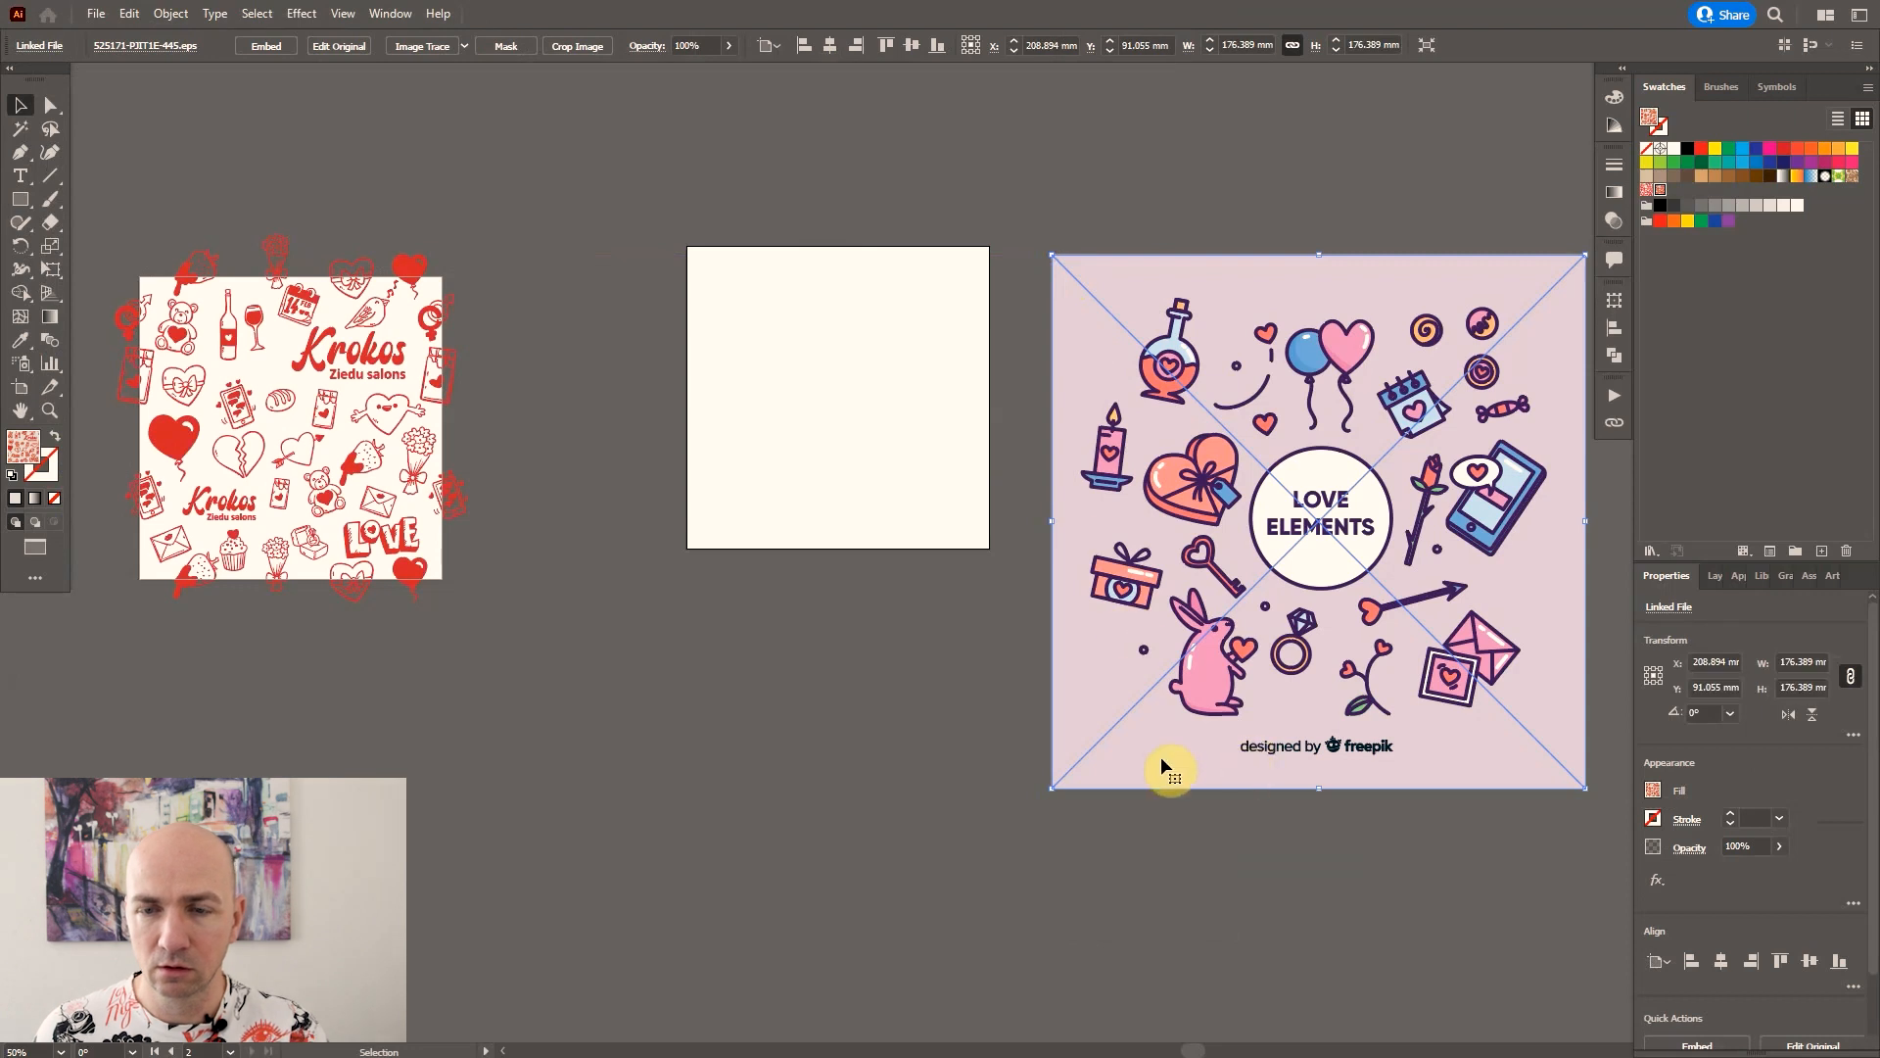
key("space")
left_click_drag(971, 666, 785, 625)
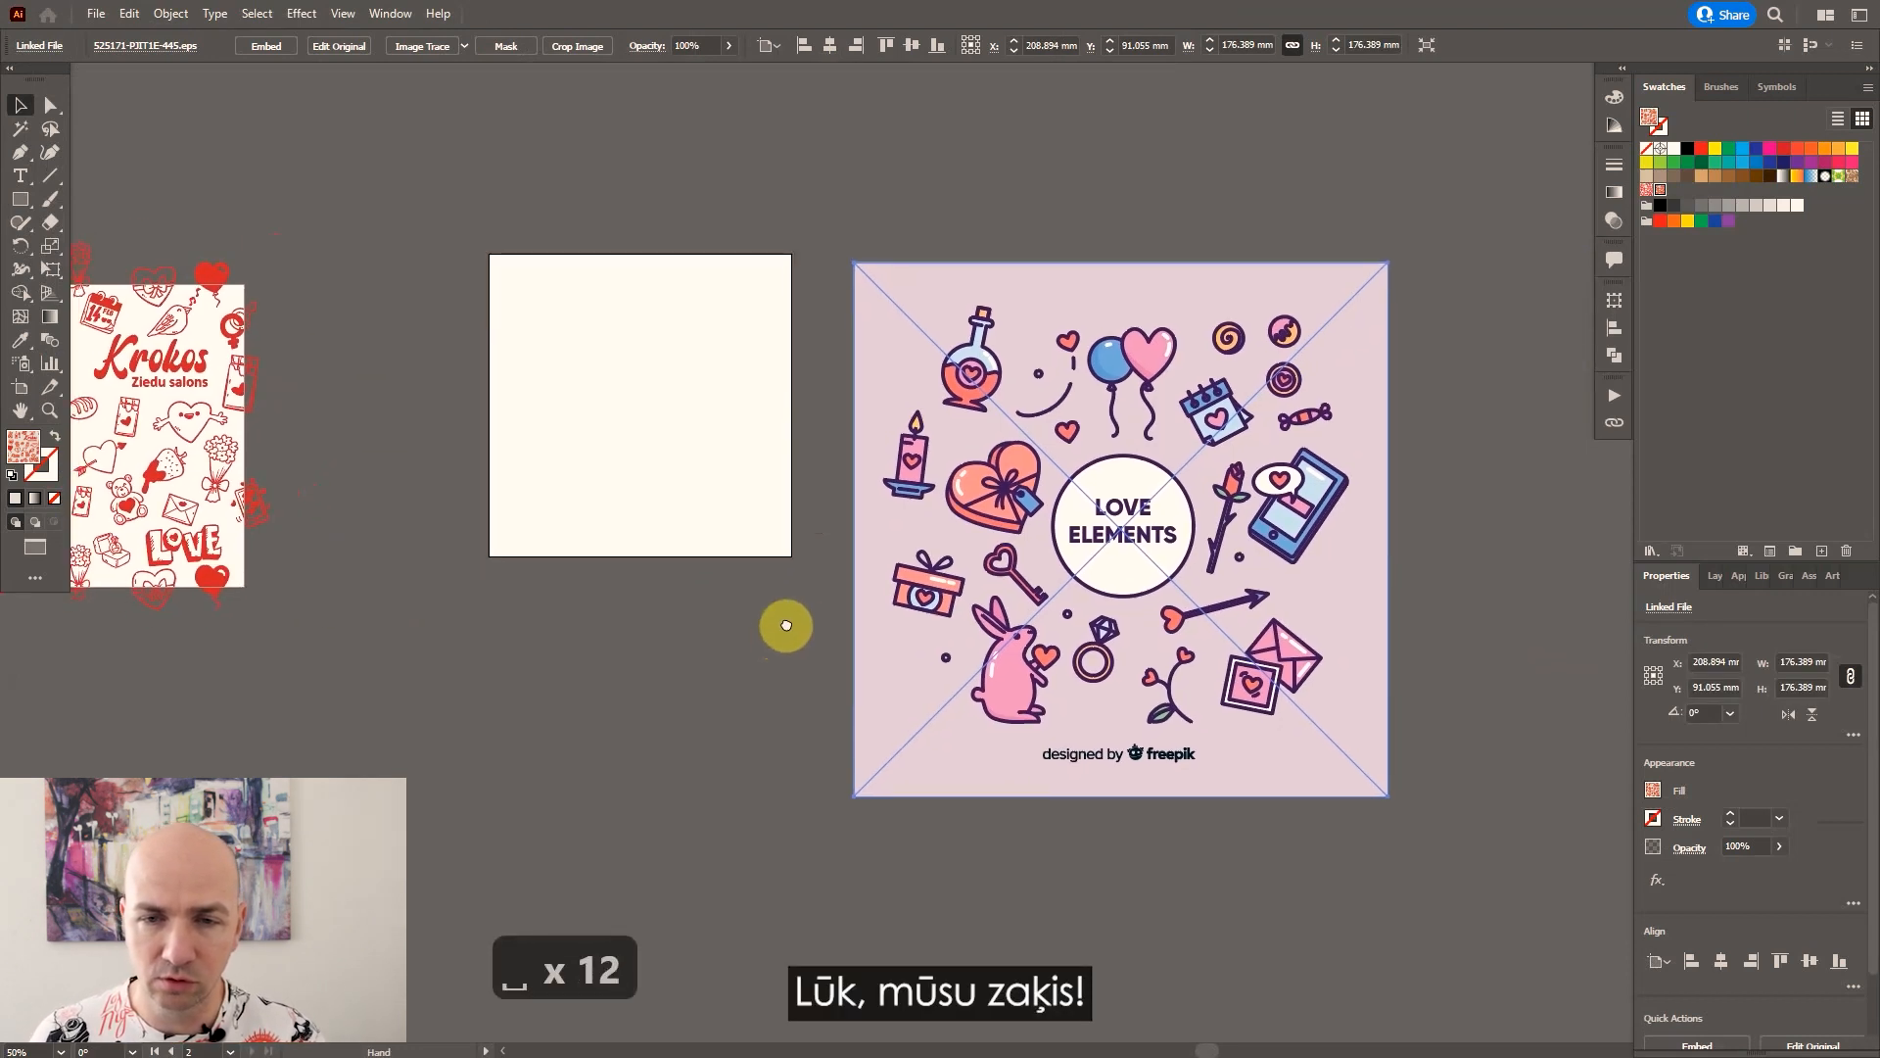
left_click_drag(1266, 675, 1271, 580)
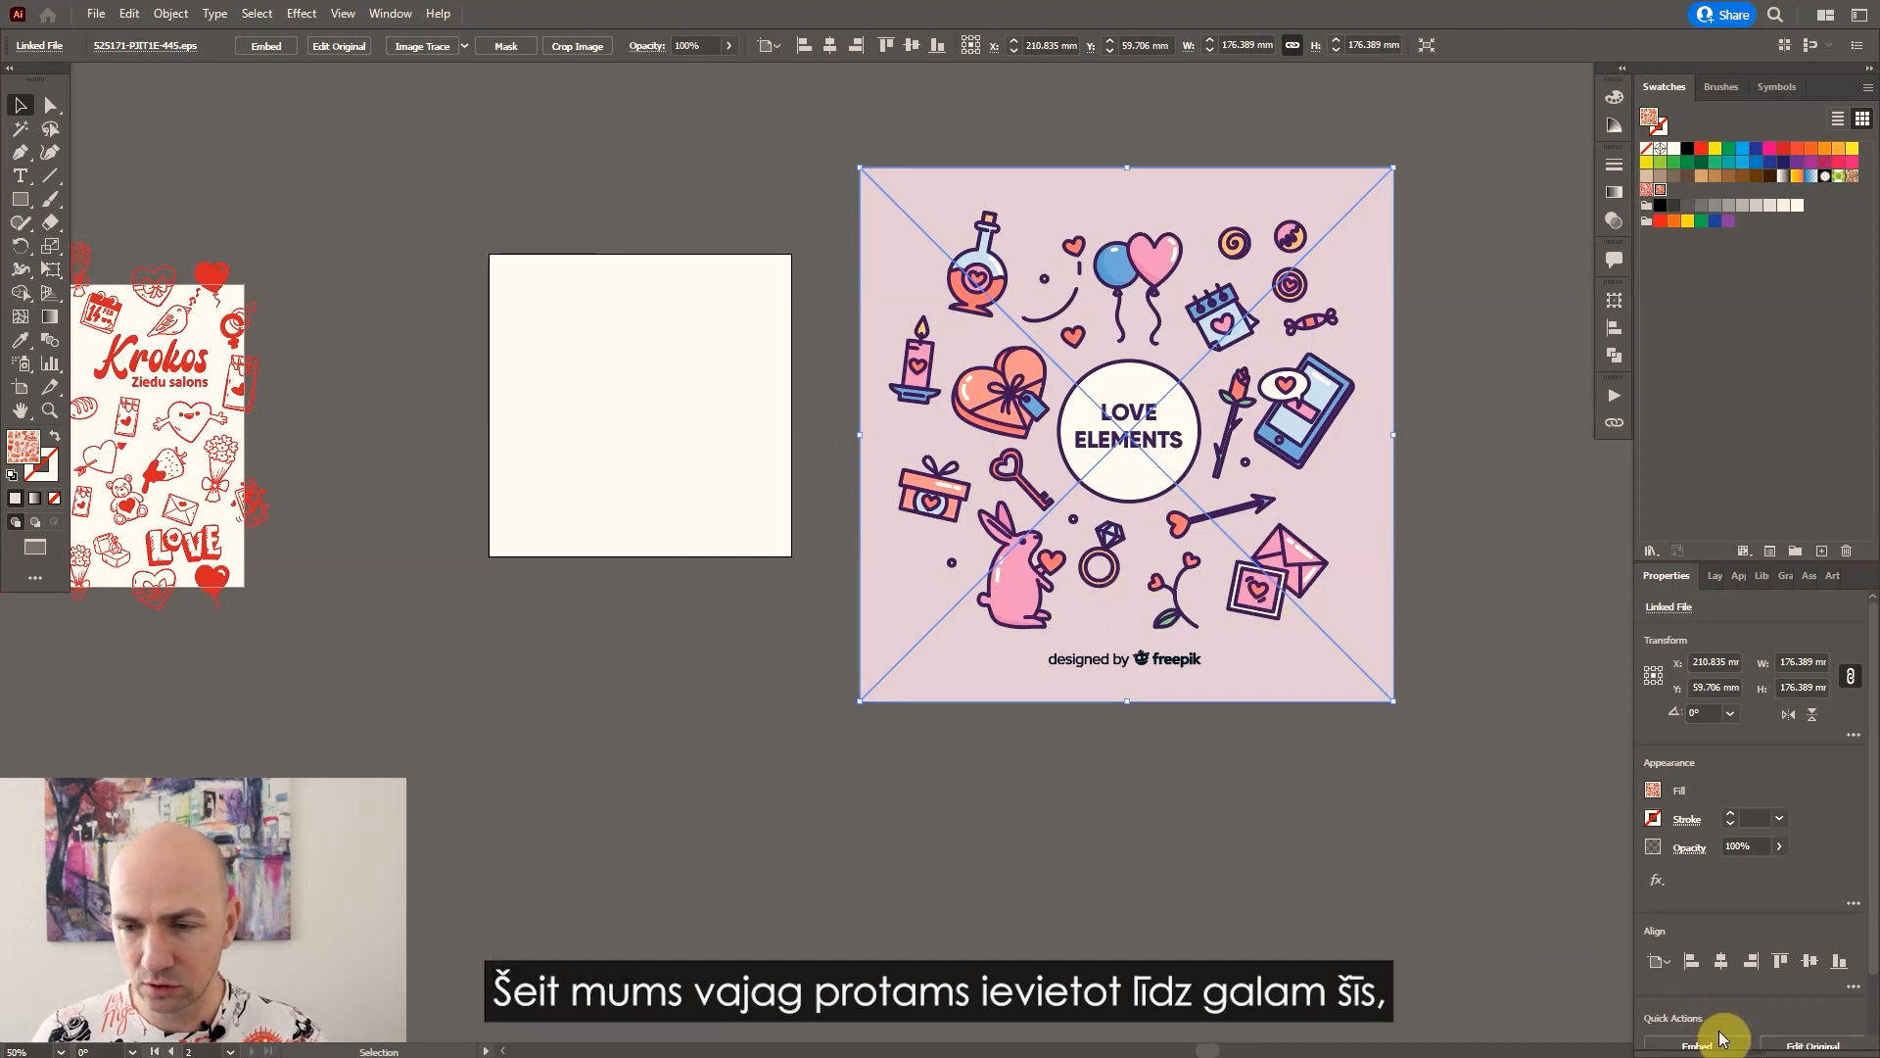
Embed the placed EPS illustration, dismiss the missing-fonts notice, skip automatic font activation, and deselect the artwork.
scroll(1765, 954, "down", 2)
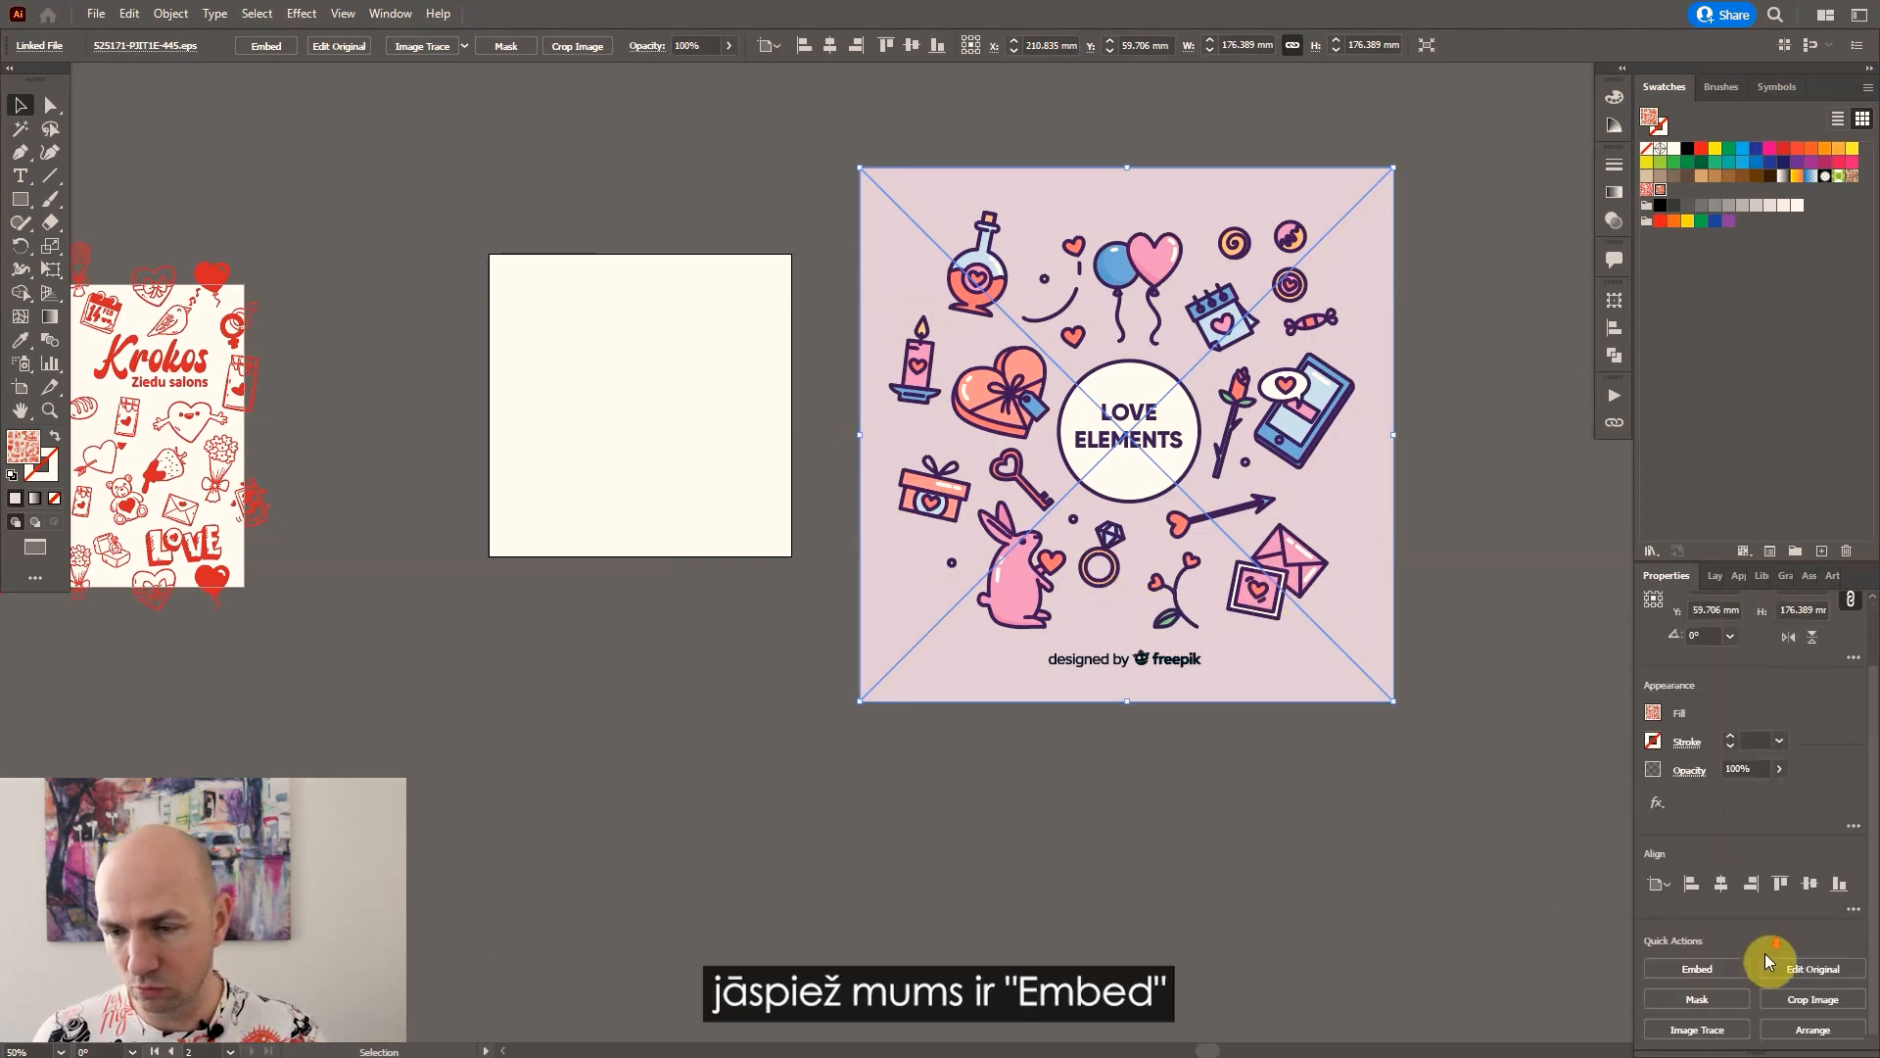
left_click(1693, 968)
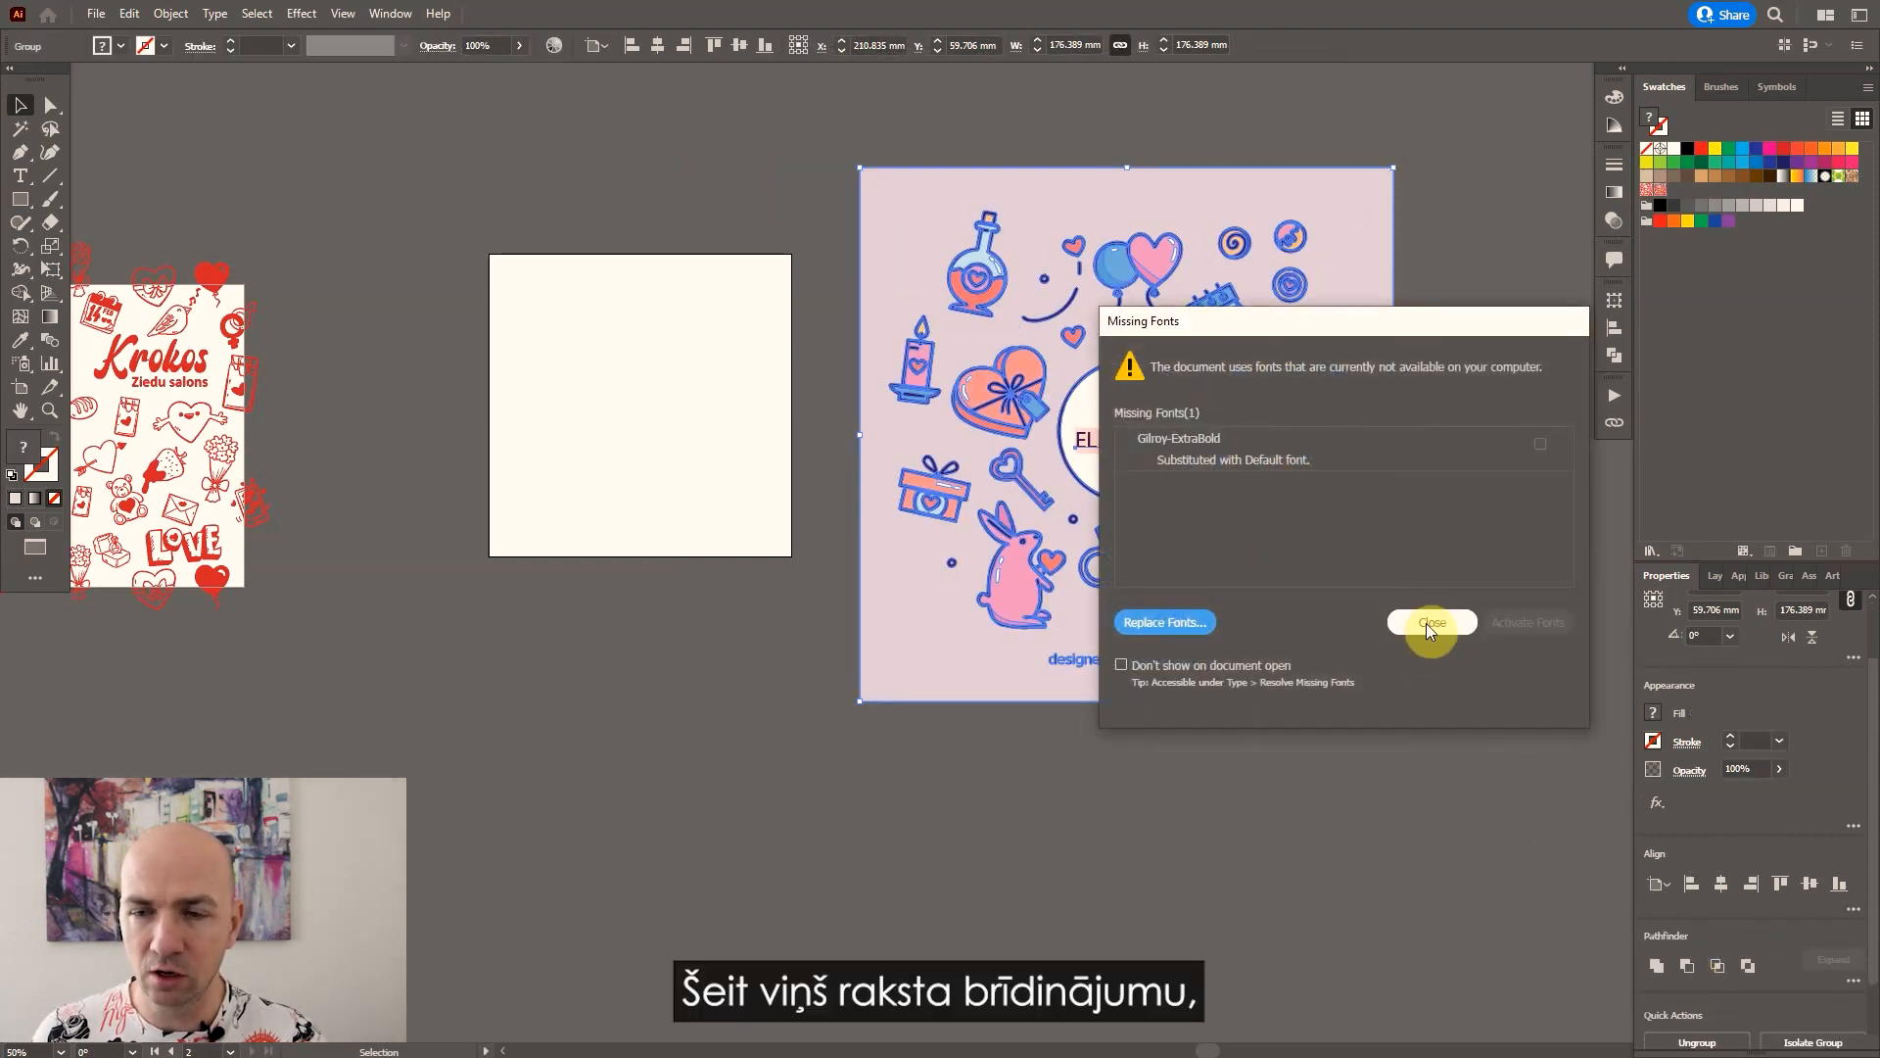
left_click(1425, 621)
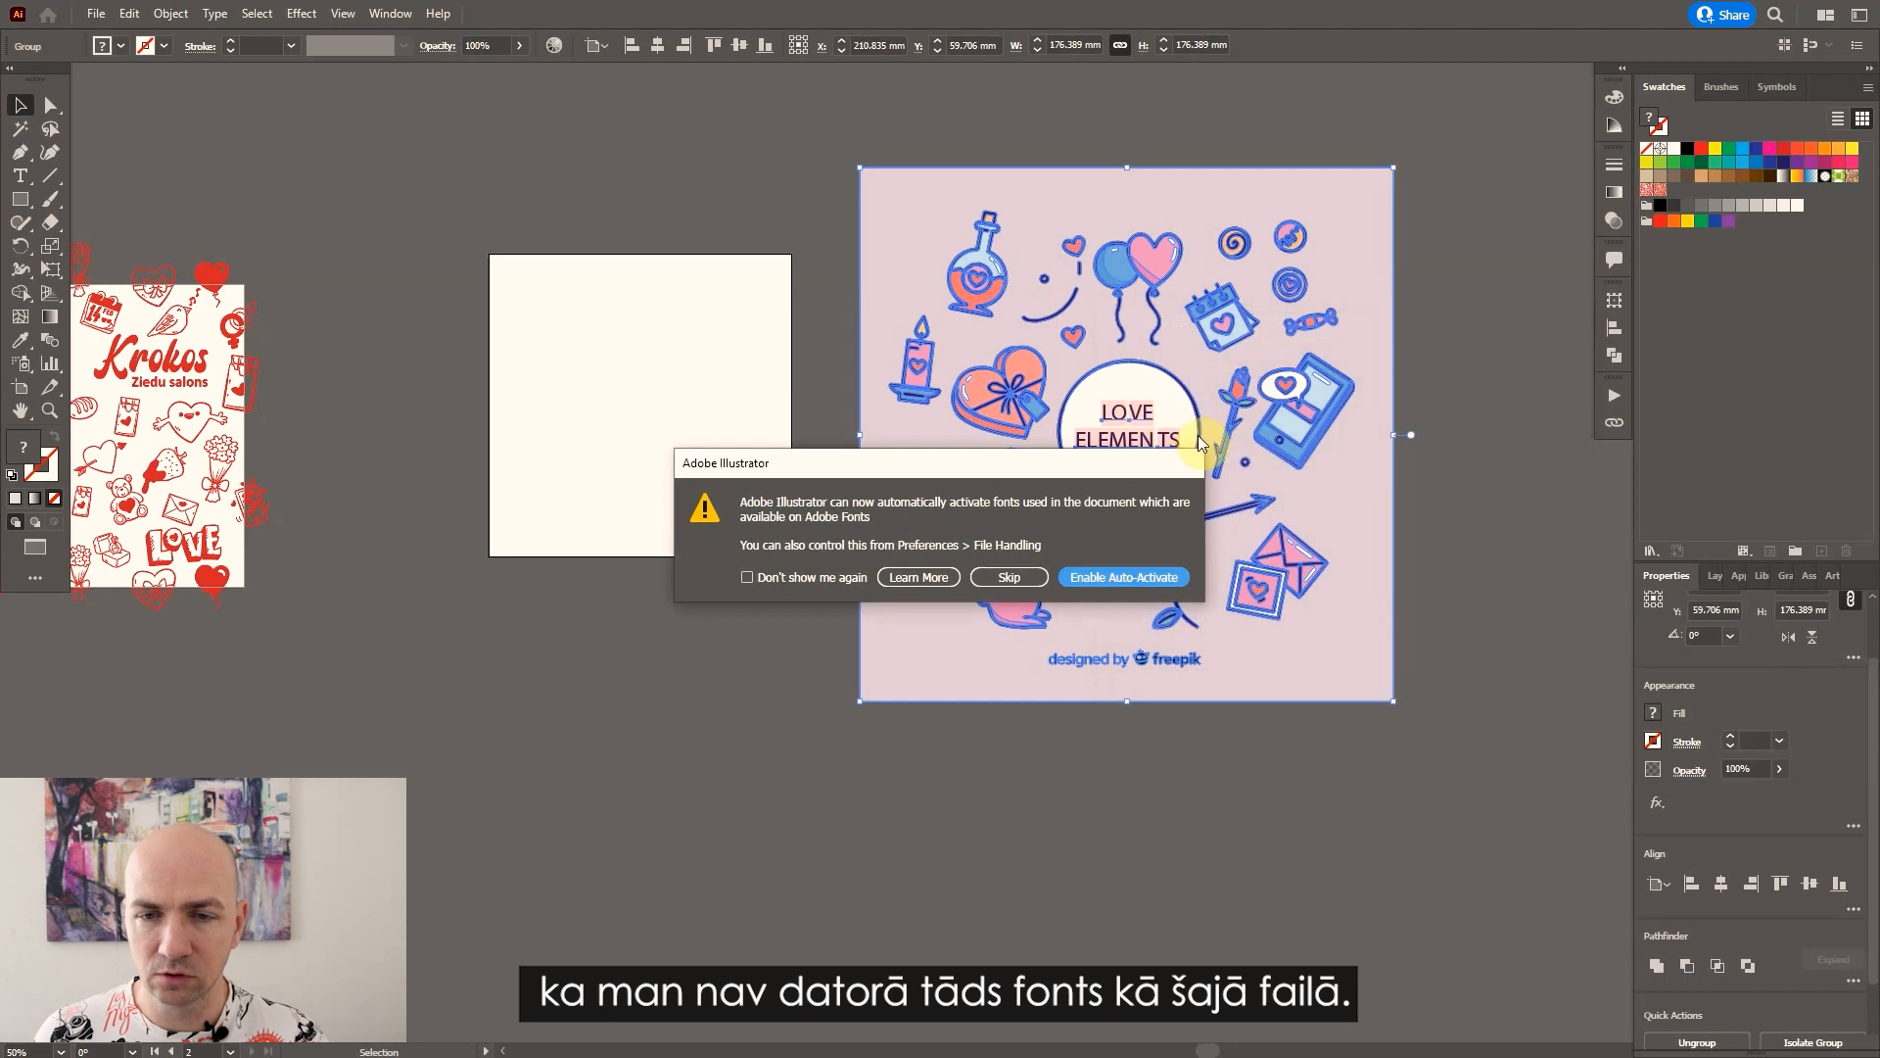
left_click(1011, 578)
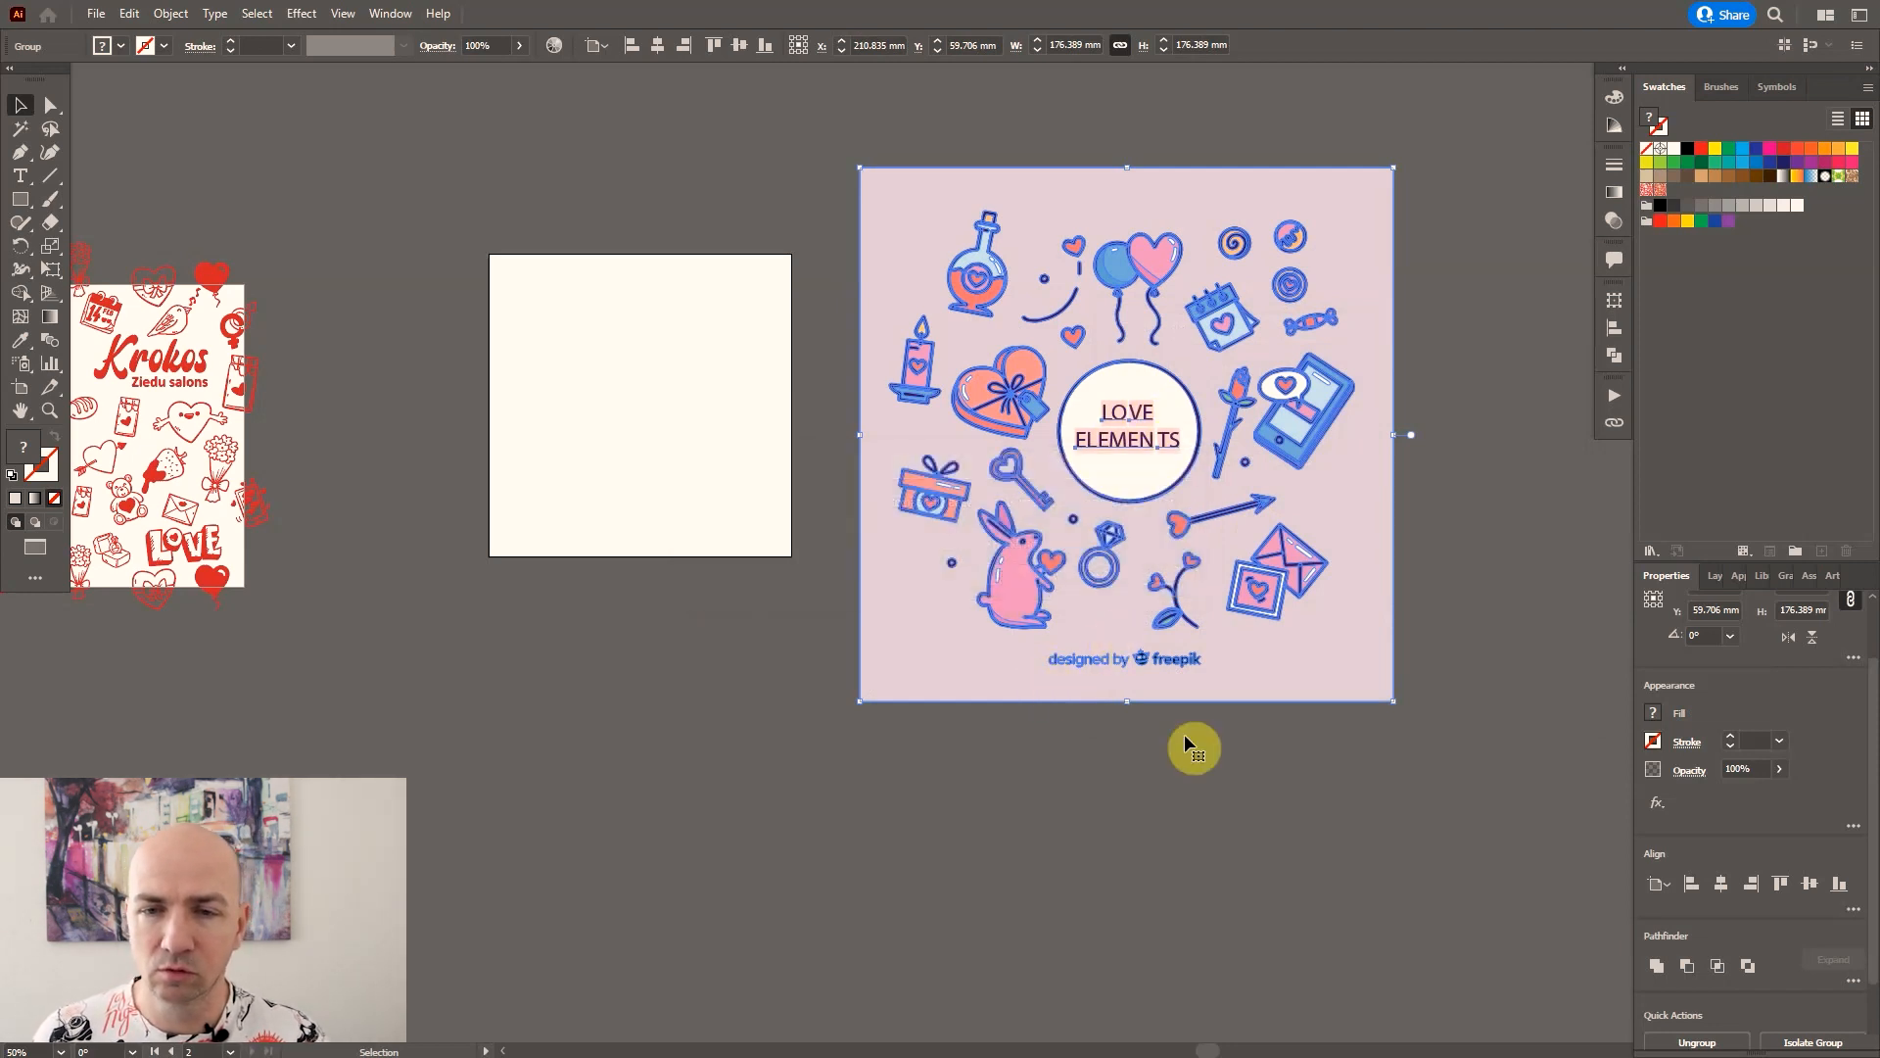
left_click(1191, 784)
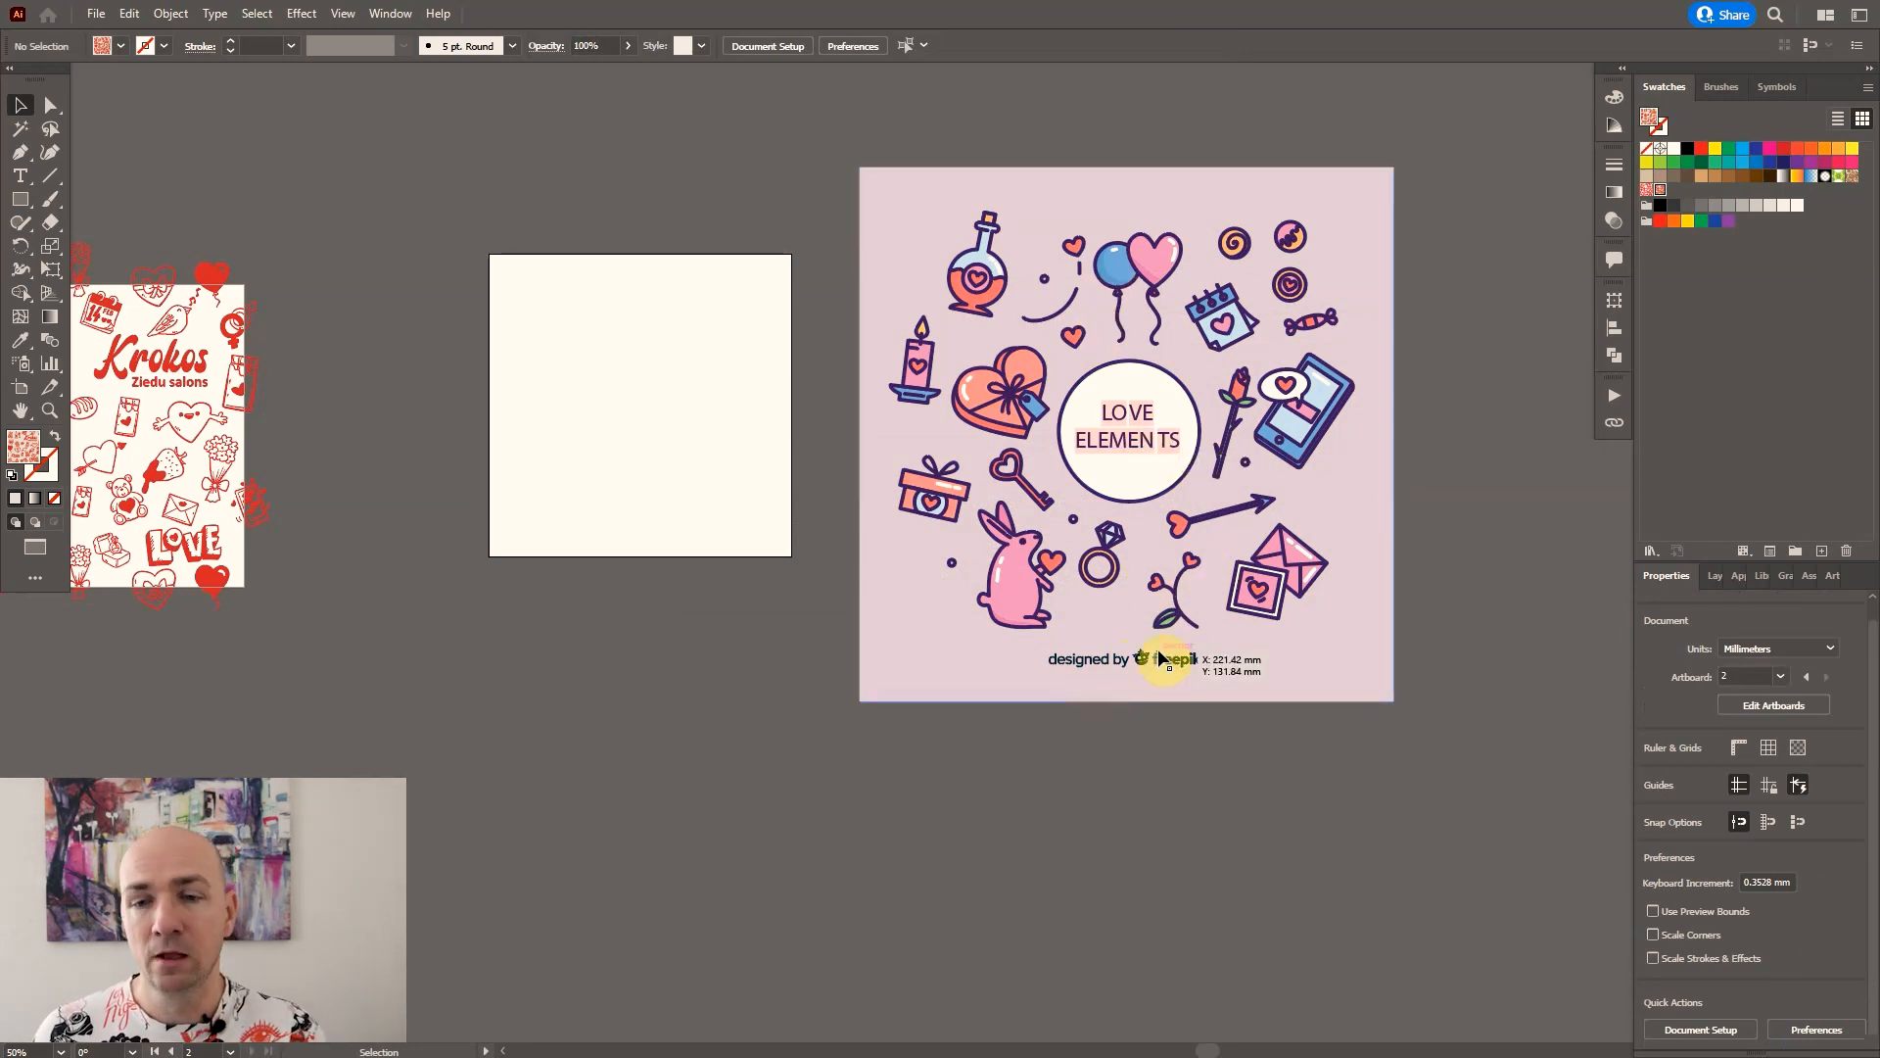
Ungroup the embedded Love Elements illustration and deselect its parts.
left_click(1096, 630)
right_click(1097, 628)
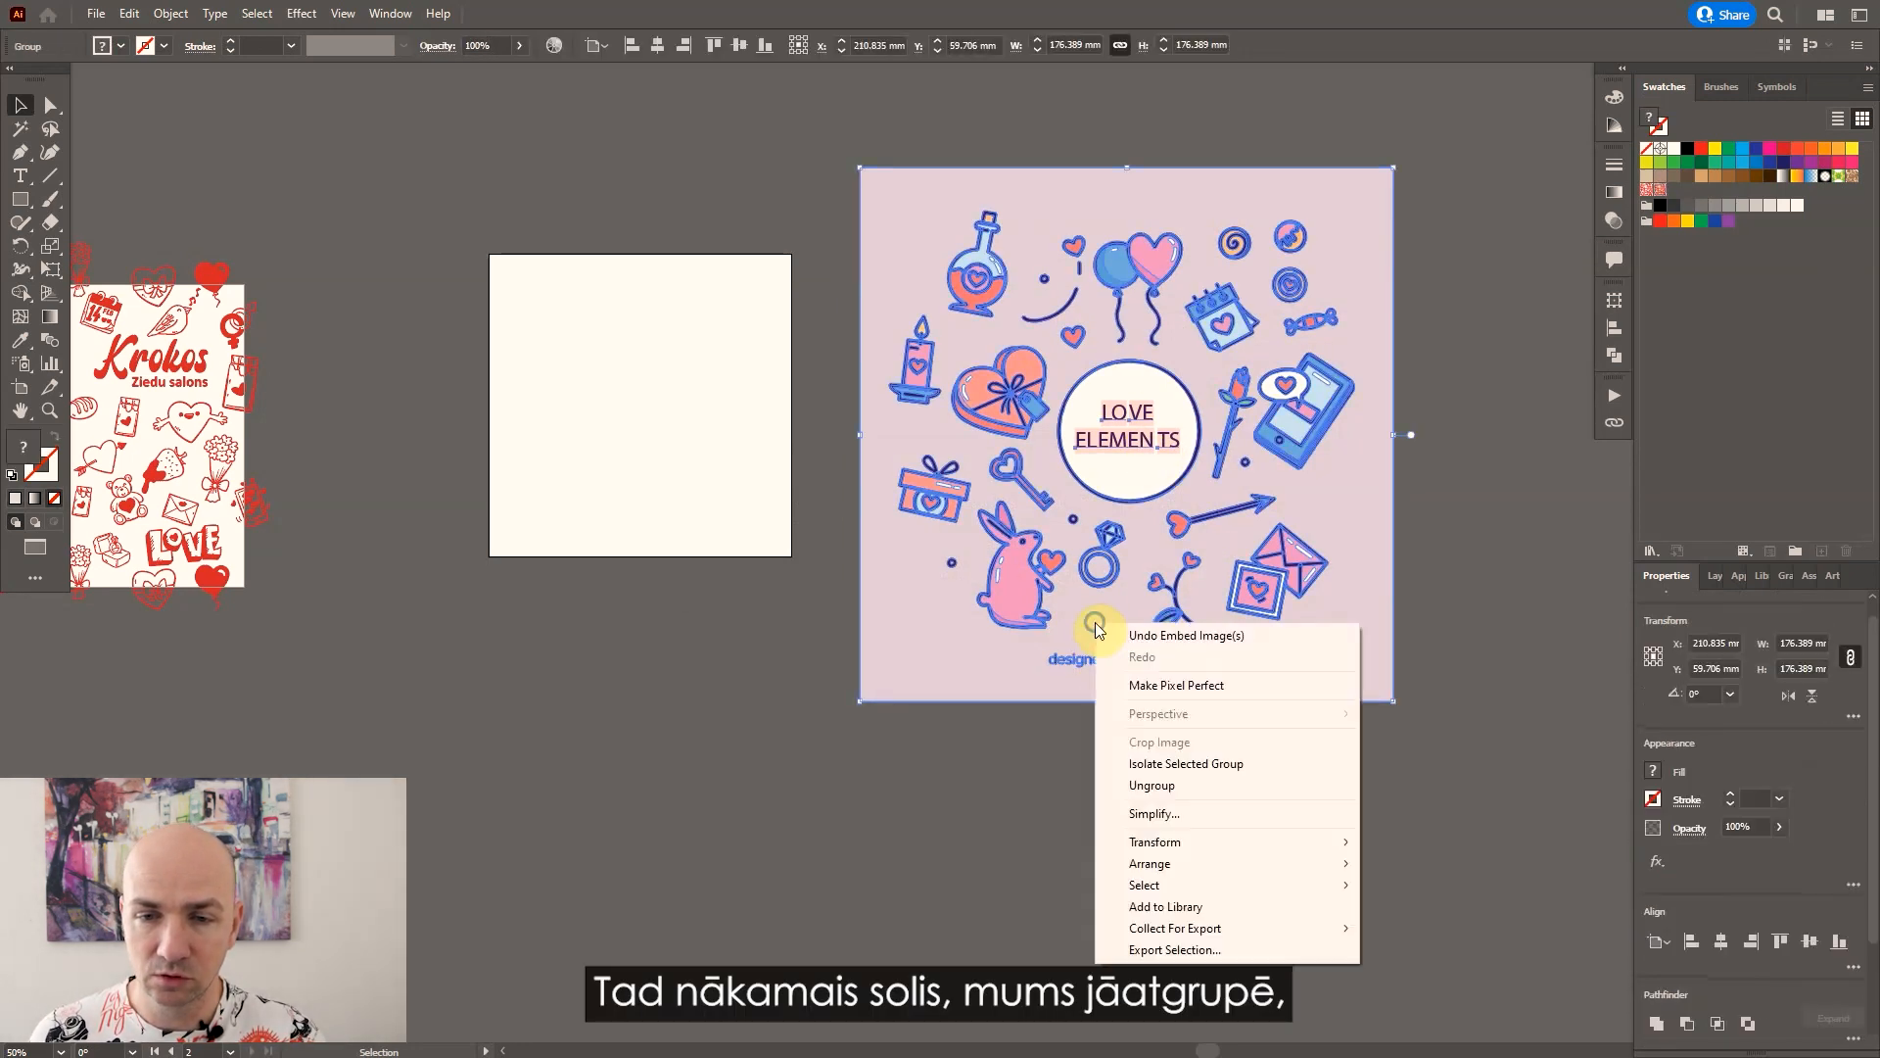
left_click(1178, 786)
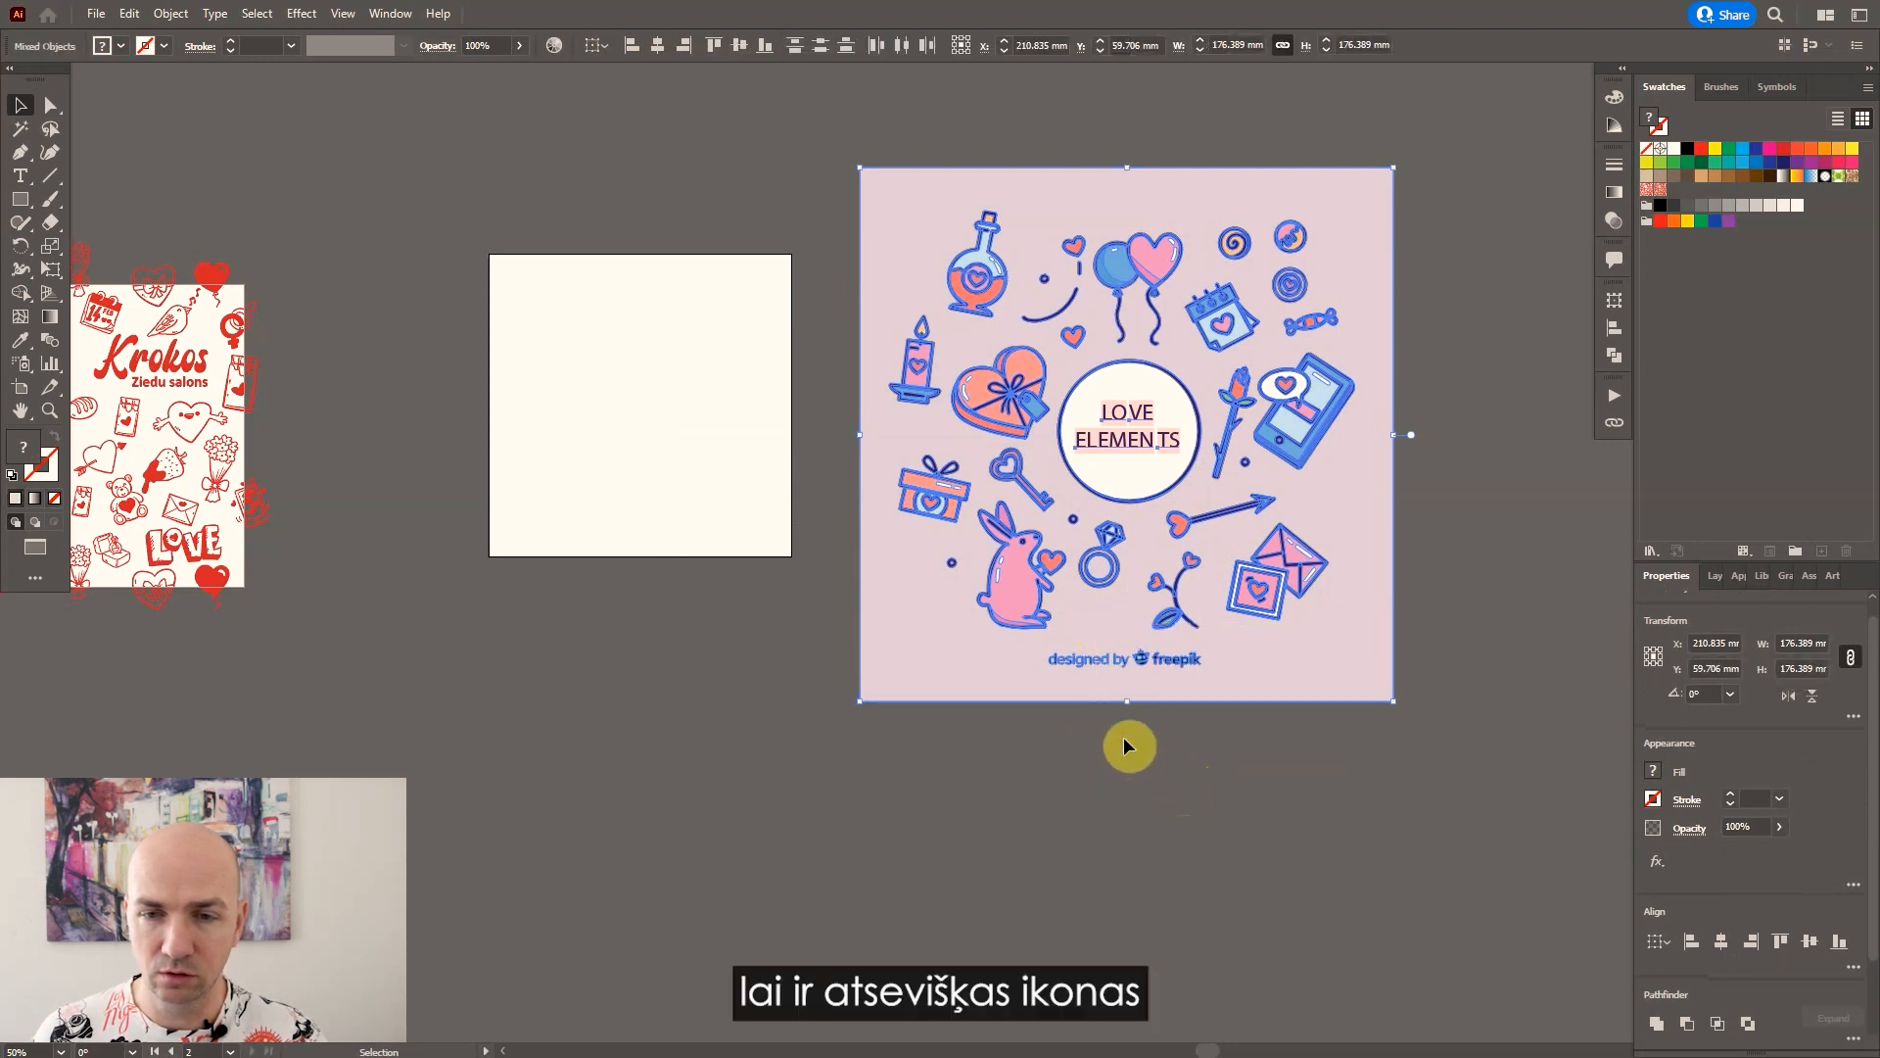
left_click(1061, 733)
Delete the Freepik credit line, the central "LOVE ELEMENTS" circle with its text, and the pink background.
left_click_drag(1042, 735, 1248, 644)
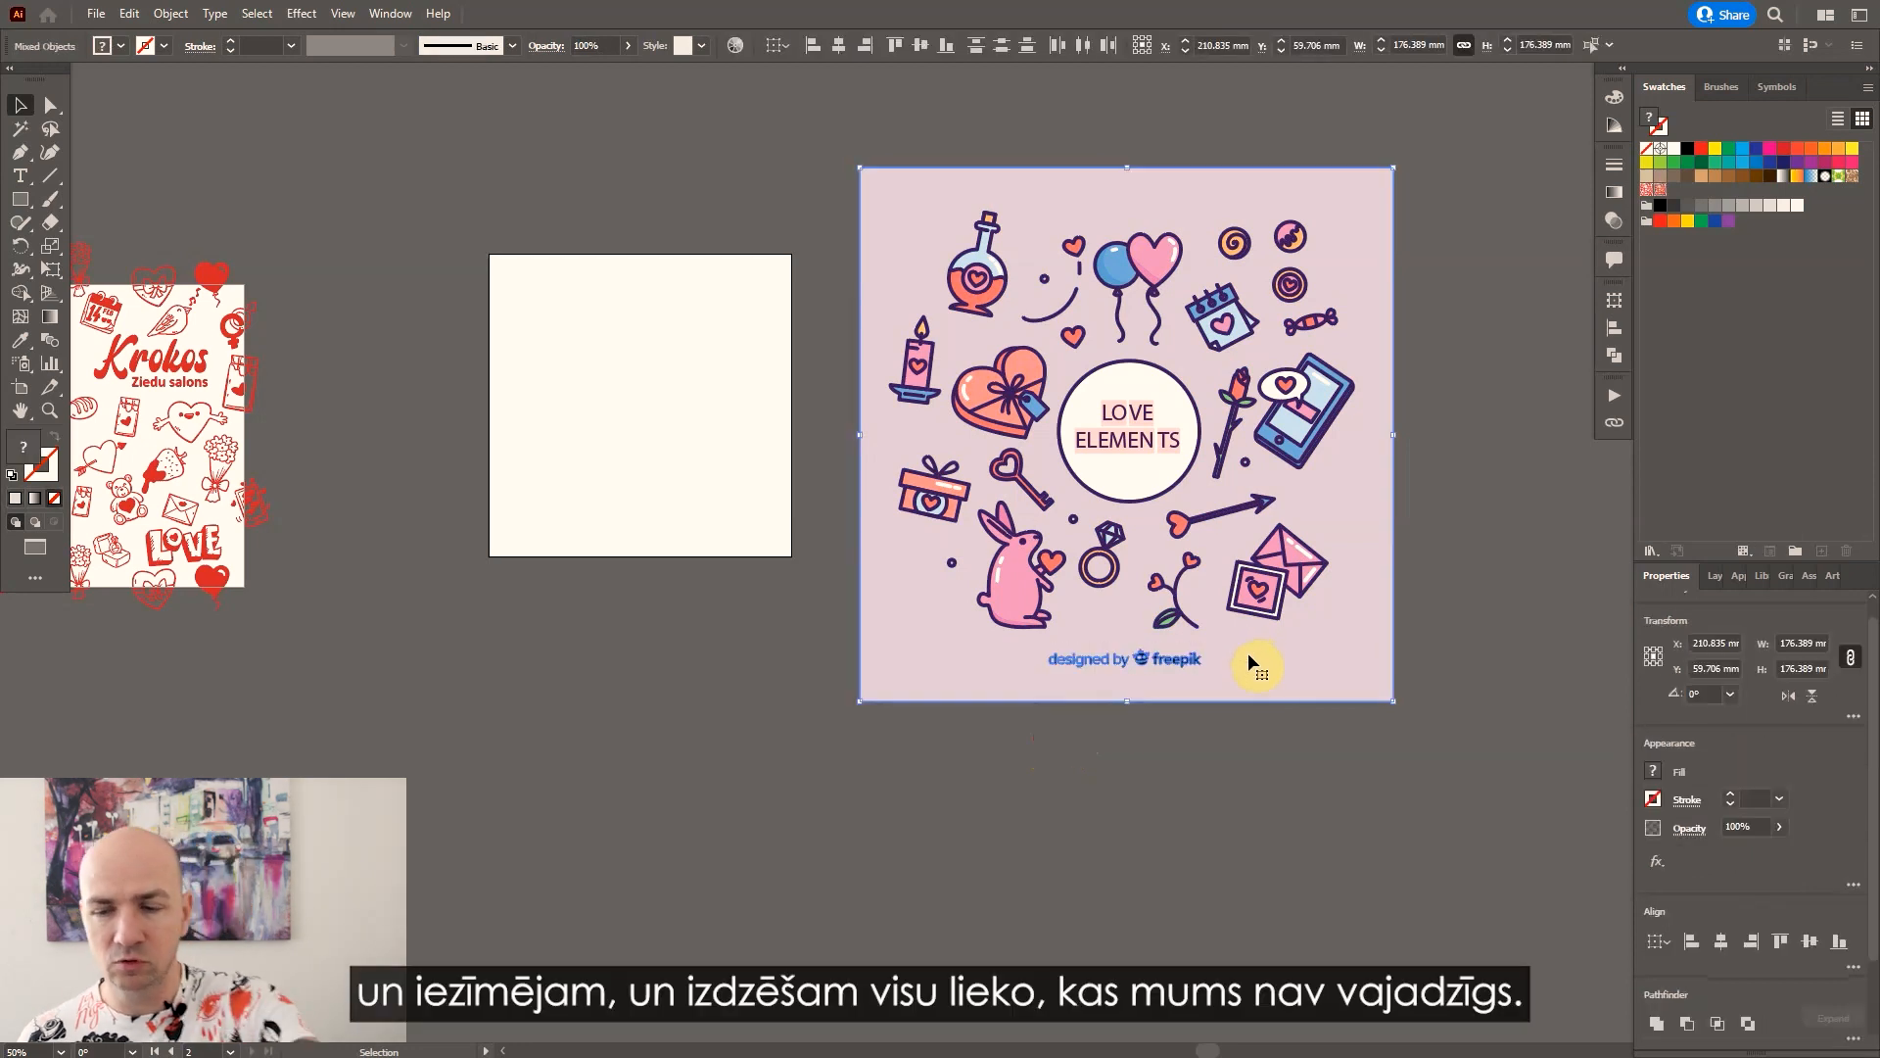
key("Delete")
left_click_drag(1071, 366, 1184, 443)
key("Delete")
key("Delete")
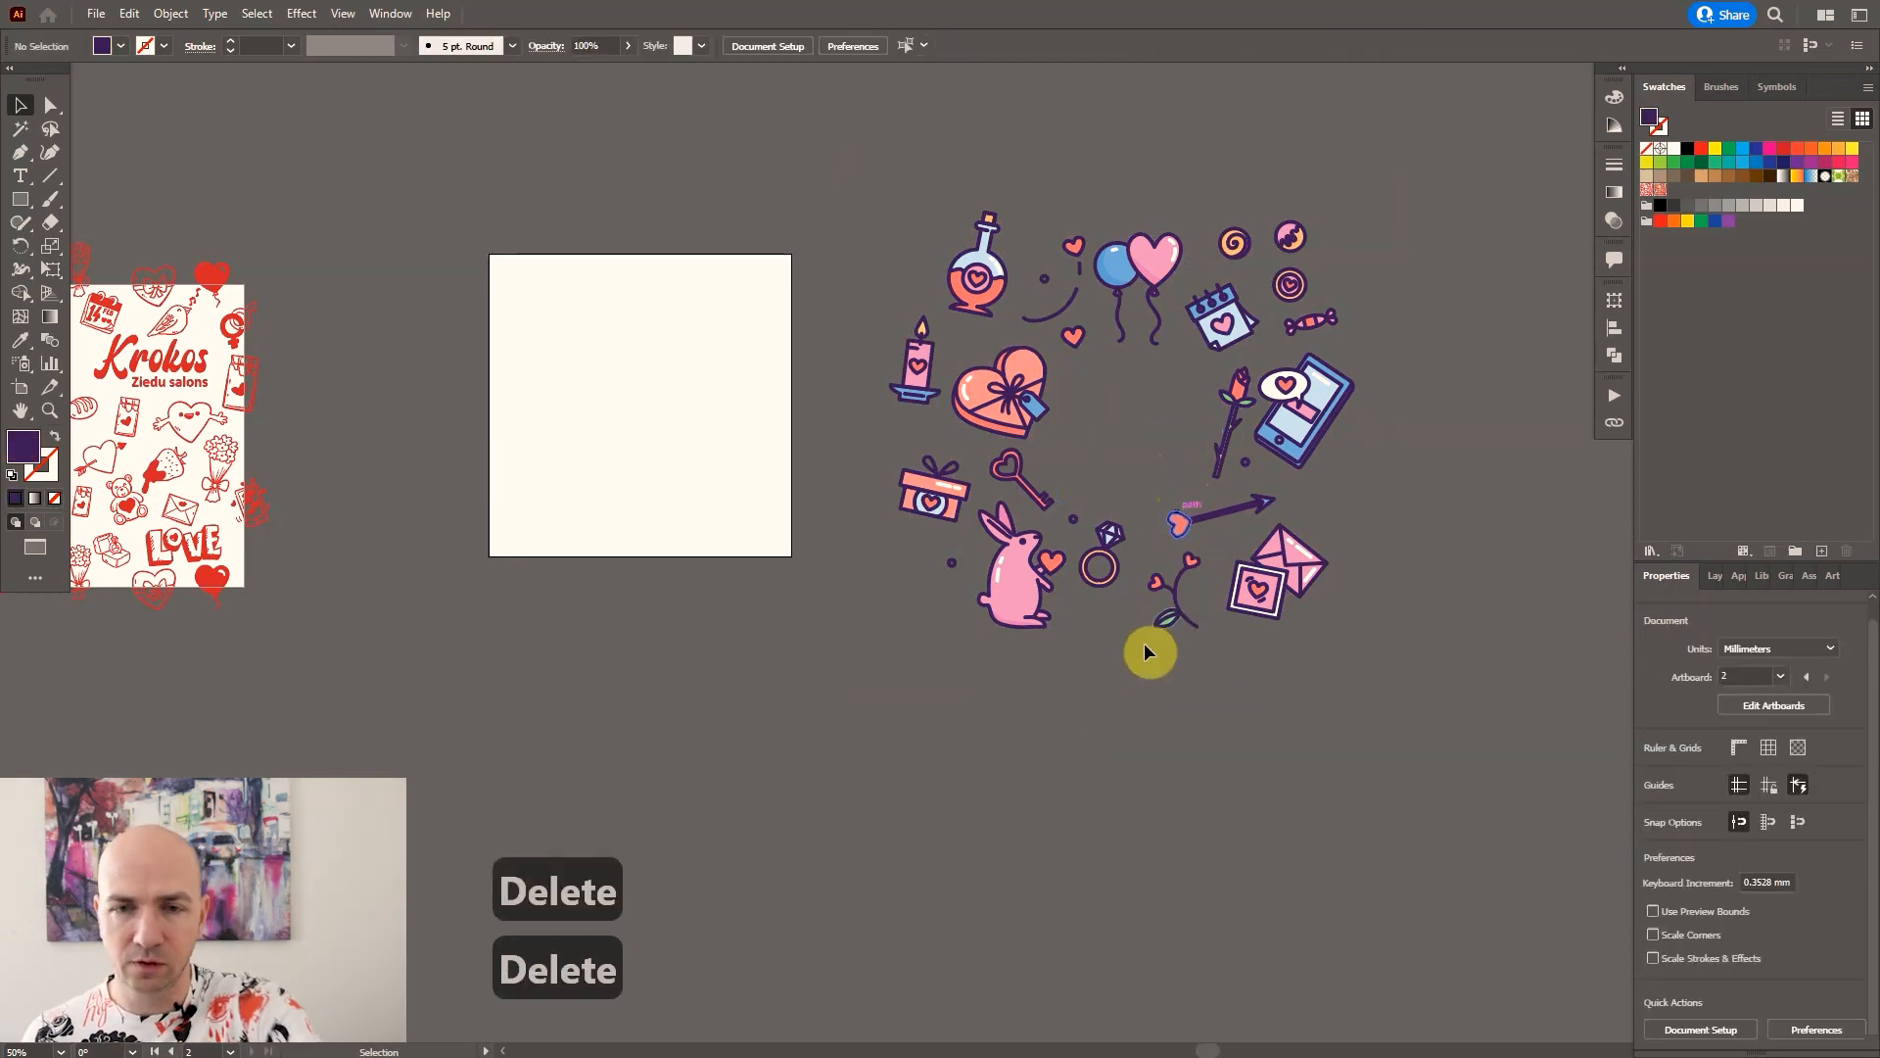
Try moving the rabbit's heart, body fill and outline separately, undo each move, and deselect the artwork.
scroll(1201, 604, "up", 2)
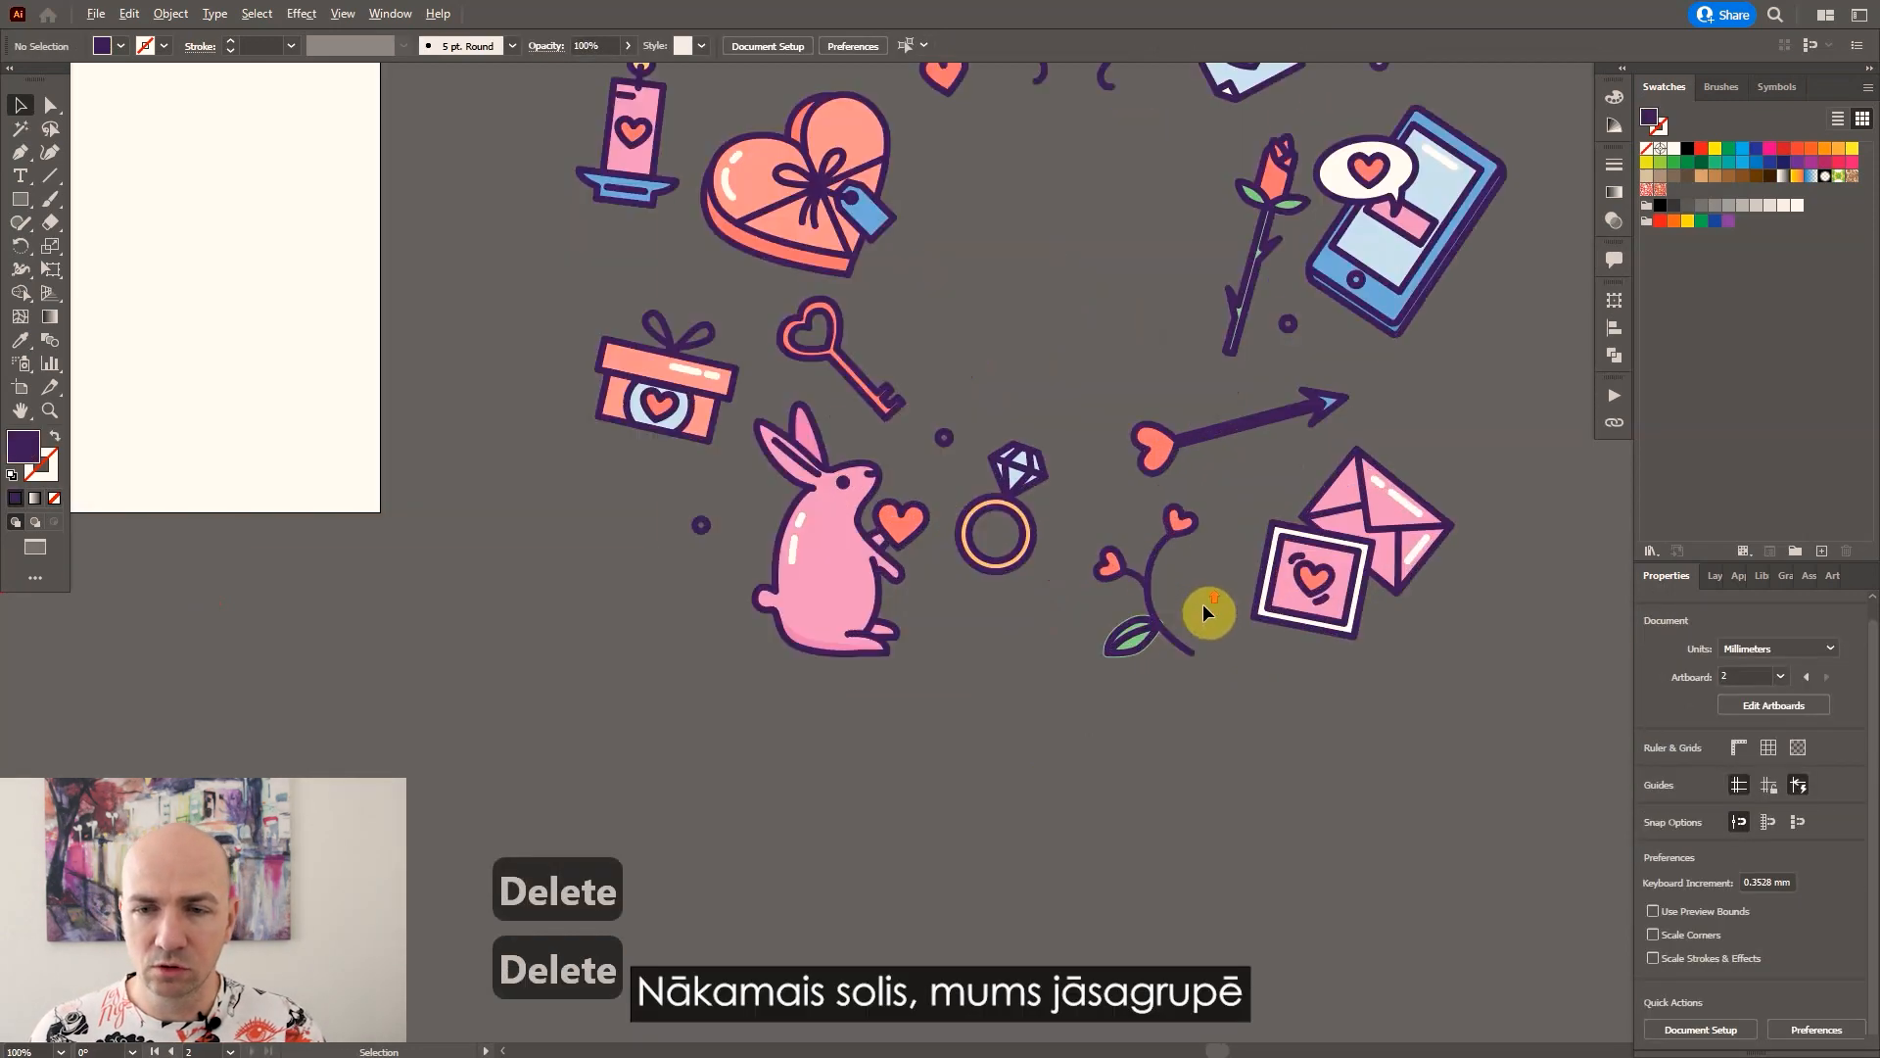
scroll(994, 480, "up", 3)
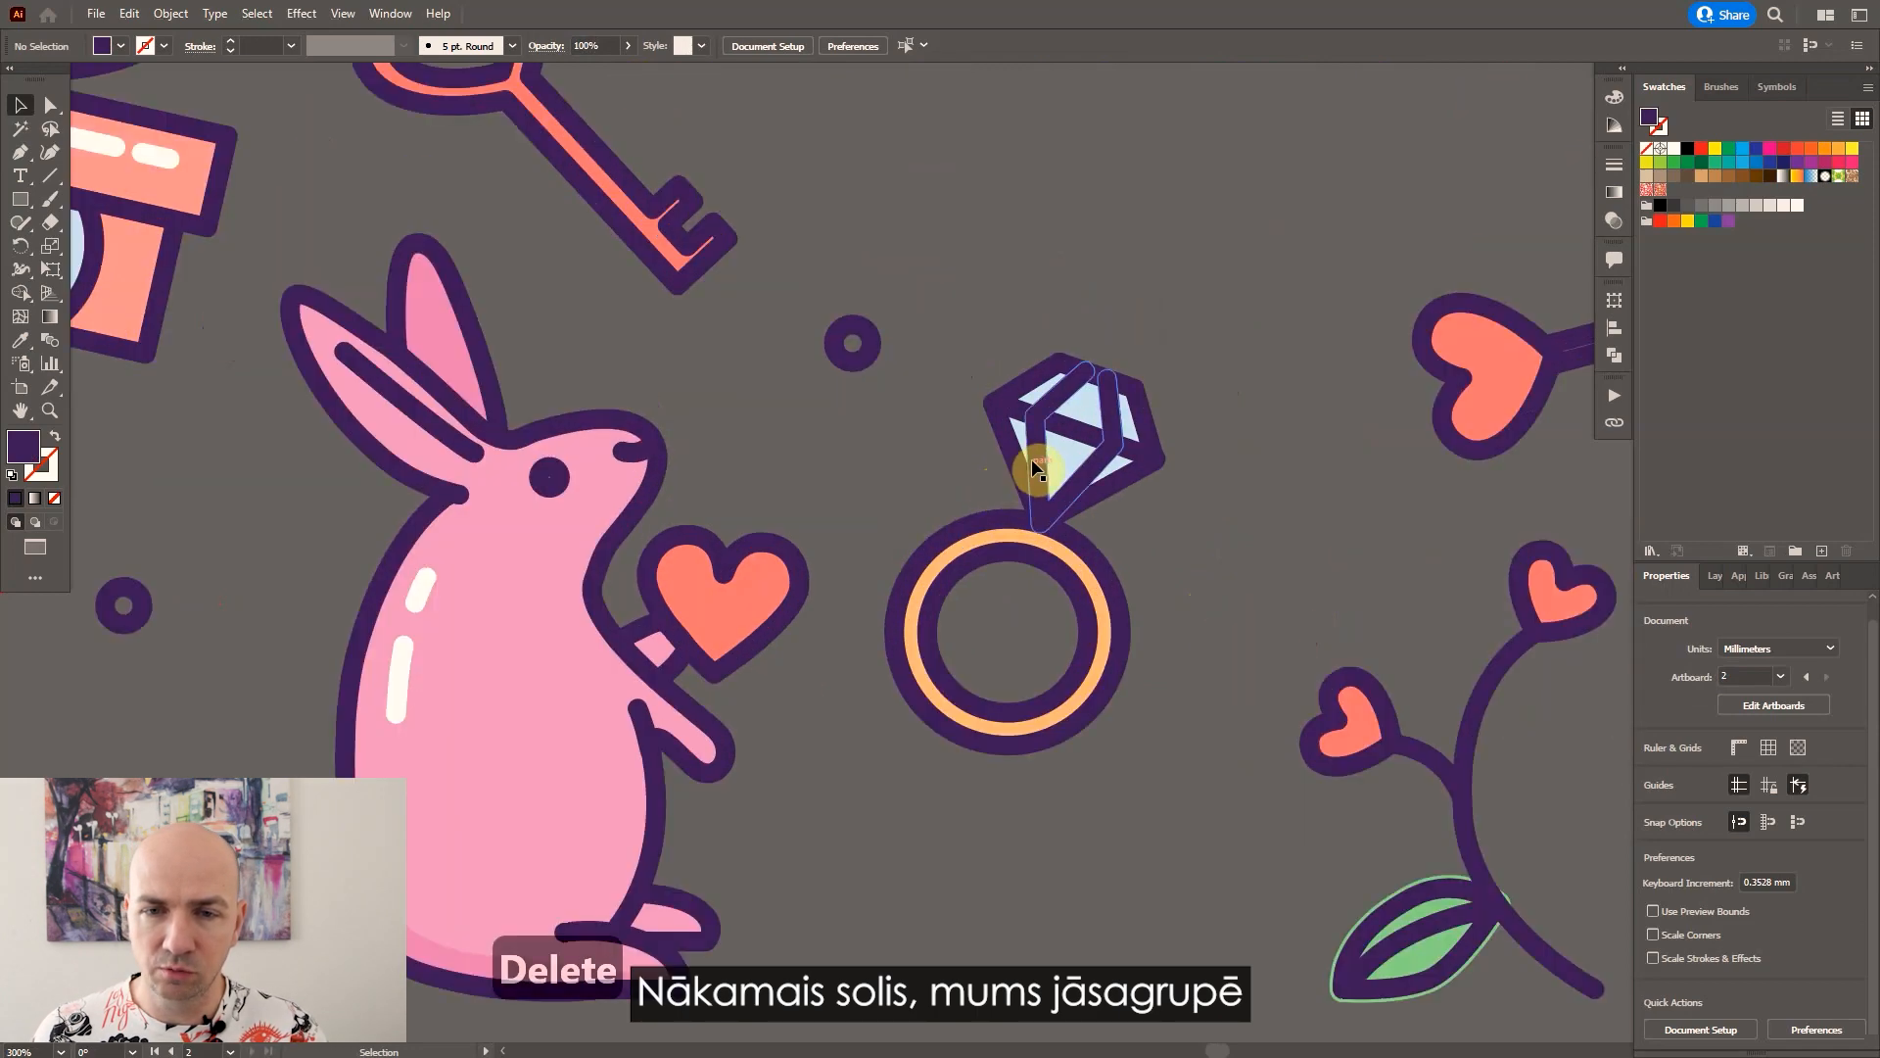
scroll(669, 524, "down", 2)
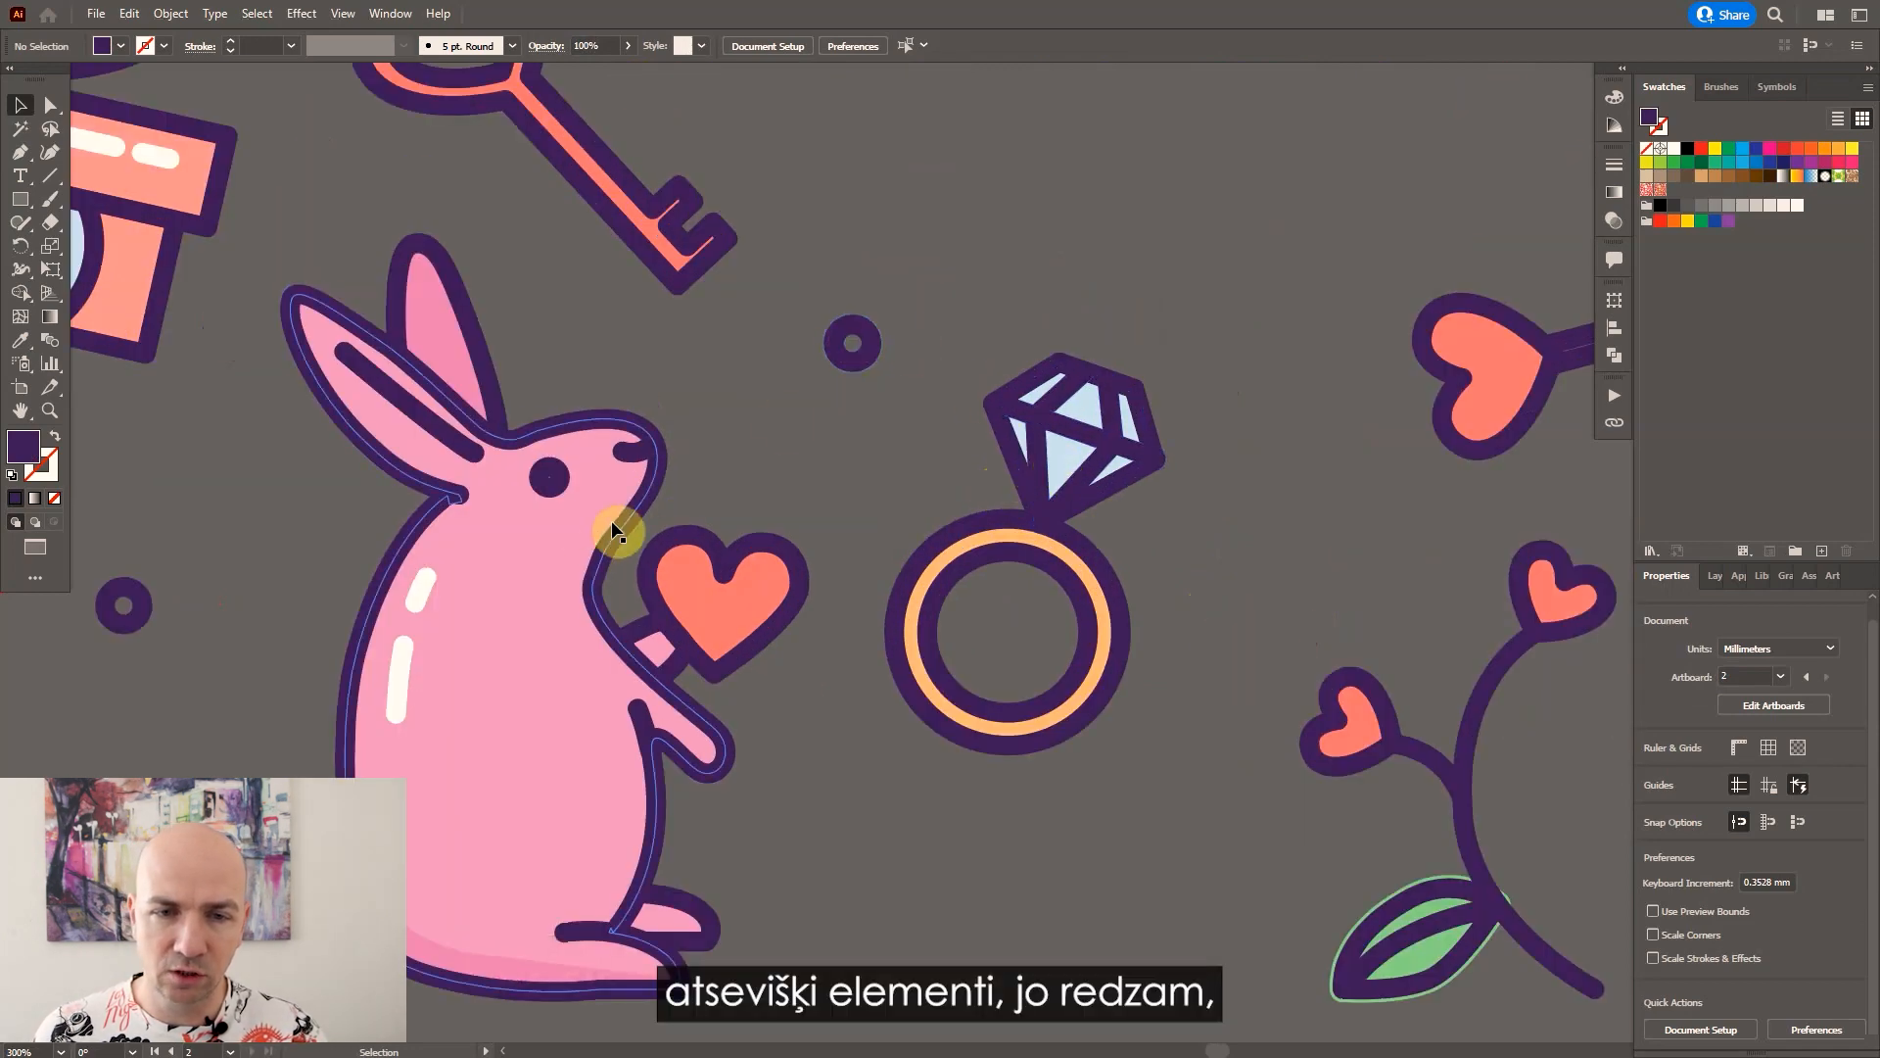
left_click_drag(844, 590, 882, 617)
key("ctrl+z")
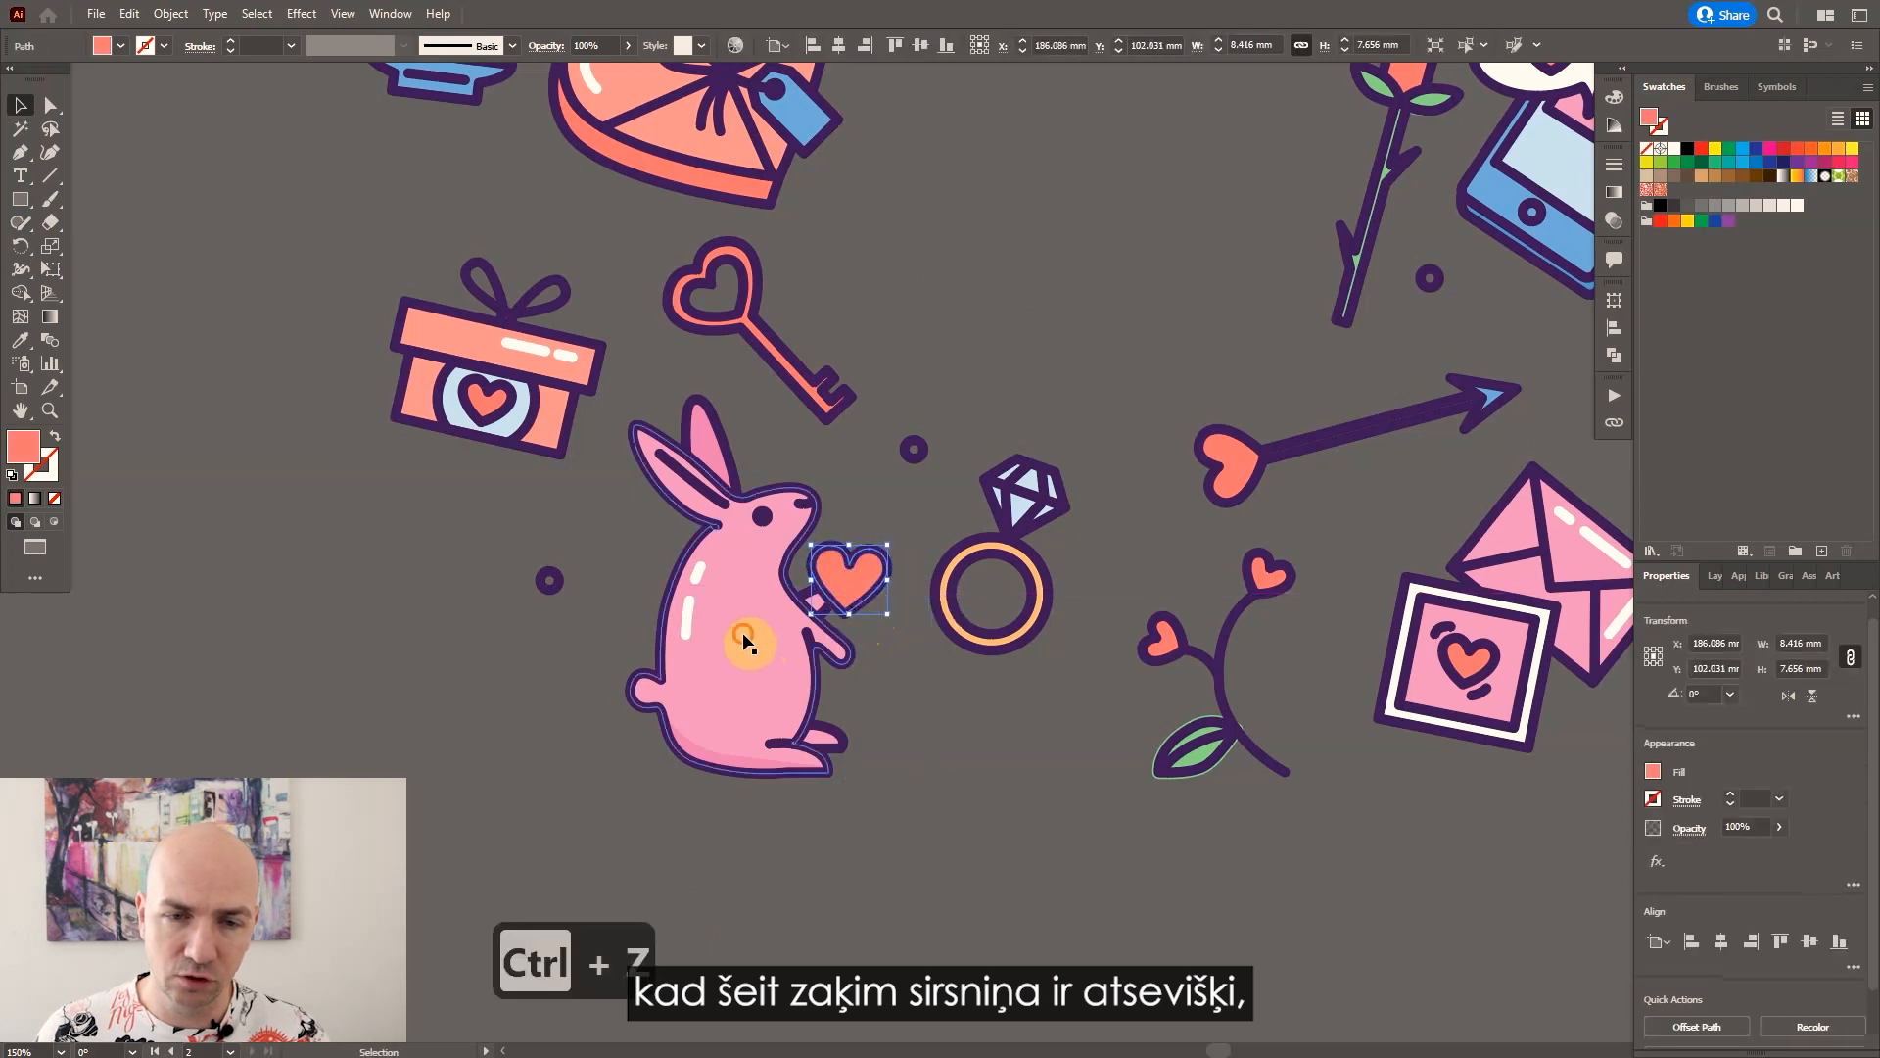
left_click_drag(748, 637, 805, 672)
key("ctrl+z")
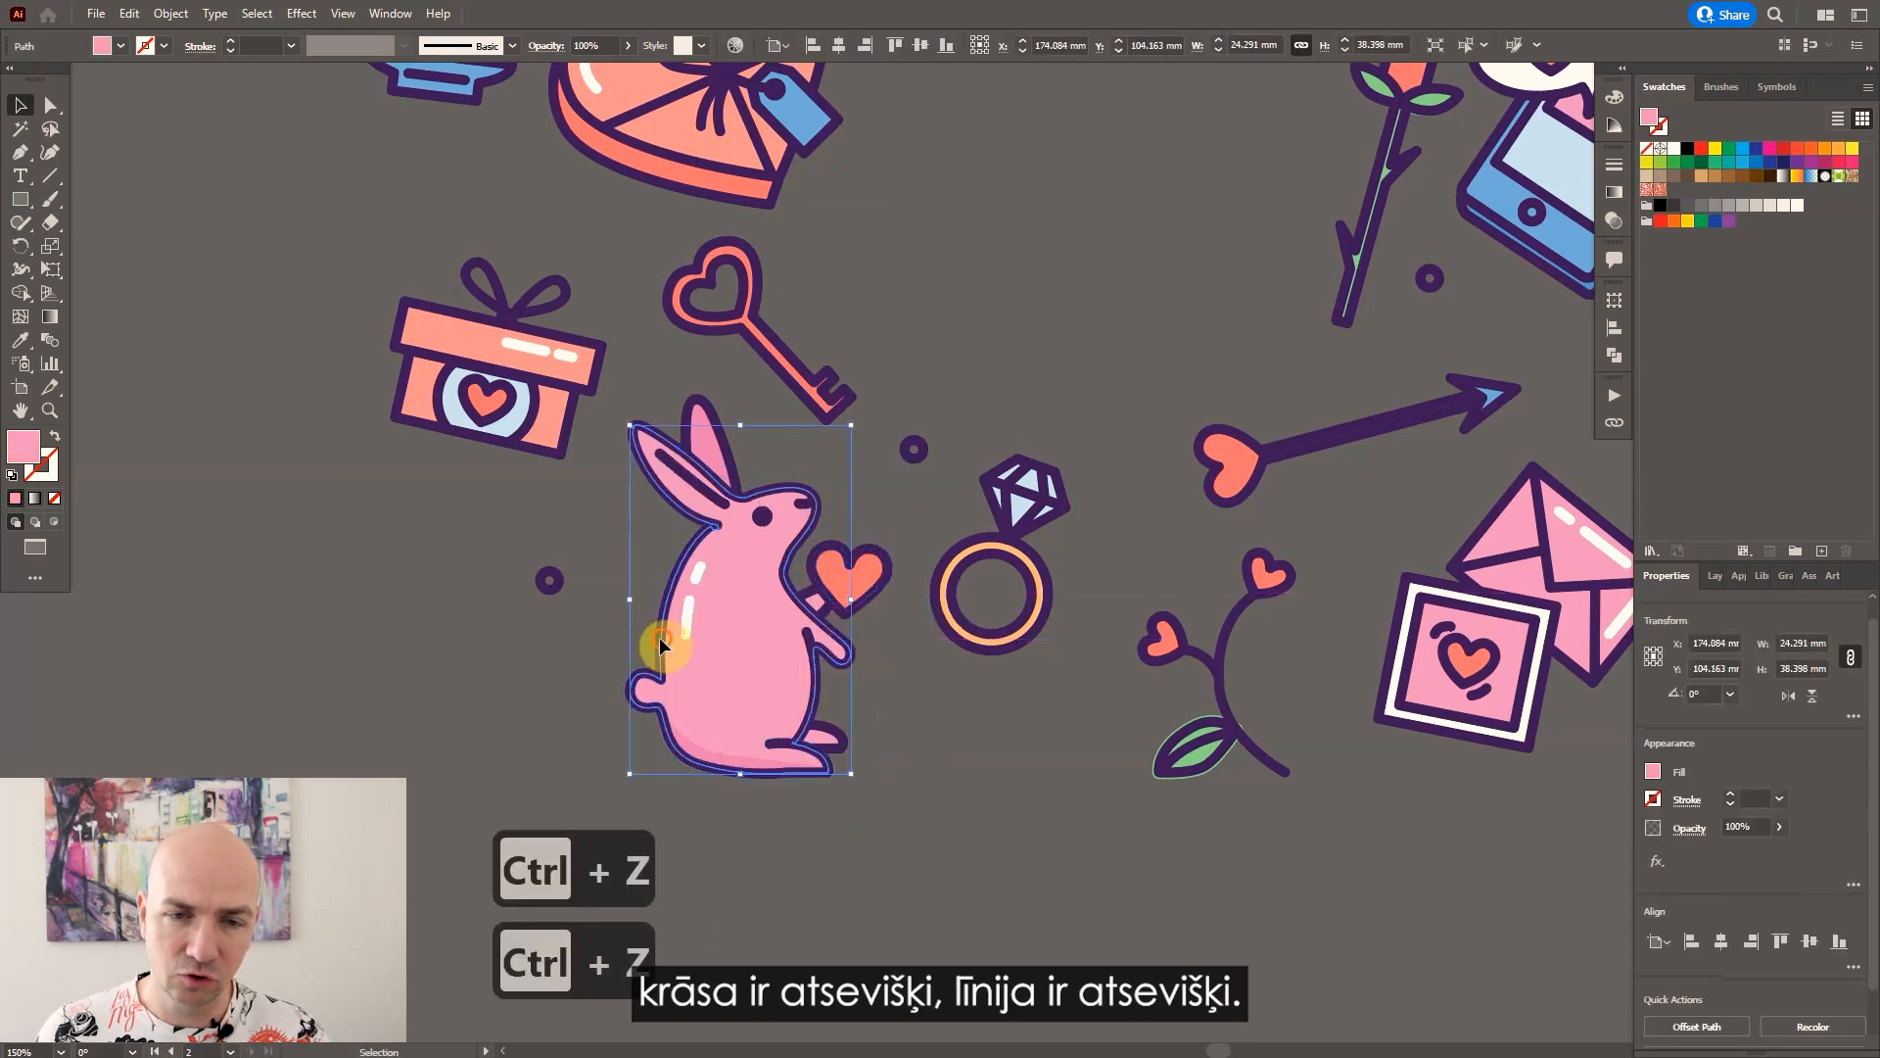
left_click_drag(660, 636, 621, 624)
key("ctrl+z")
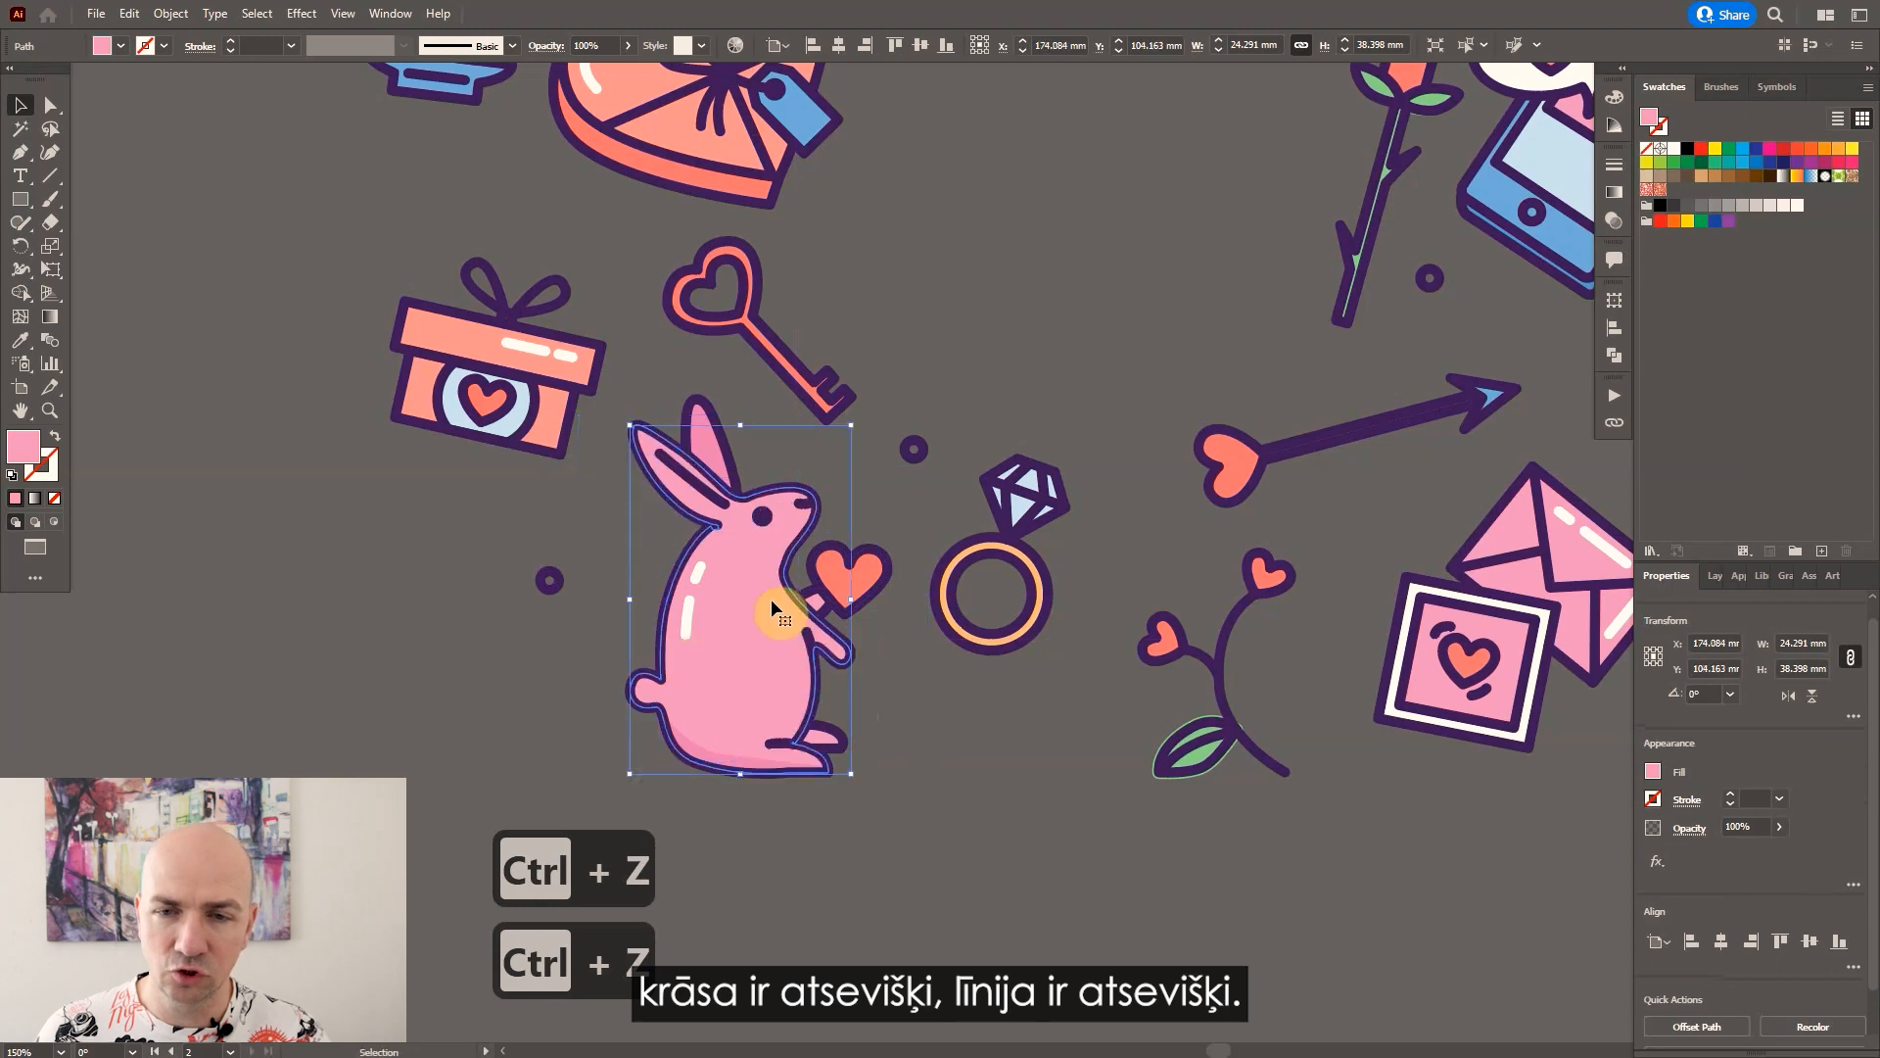
scroll(771, 598, "down", 1)
left_click(1004, 735)
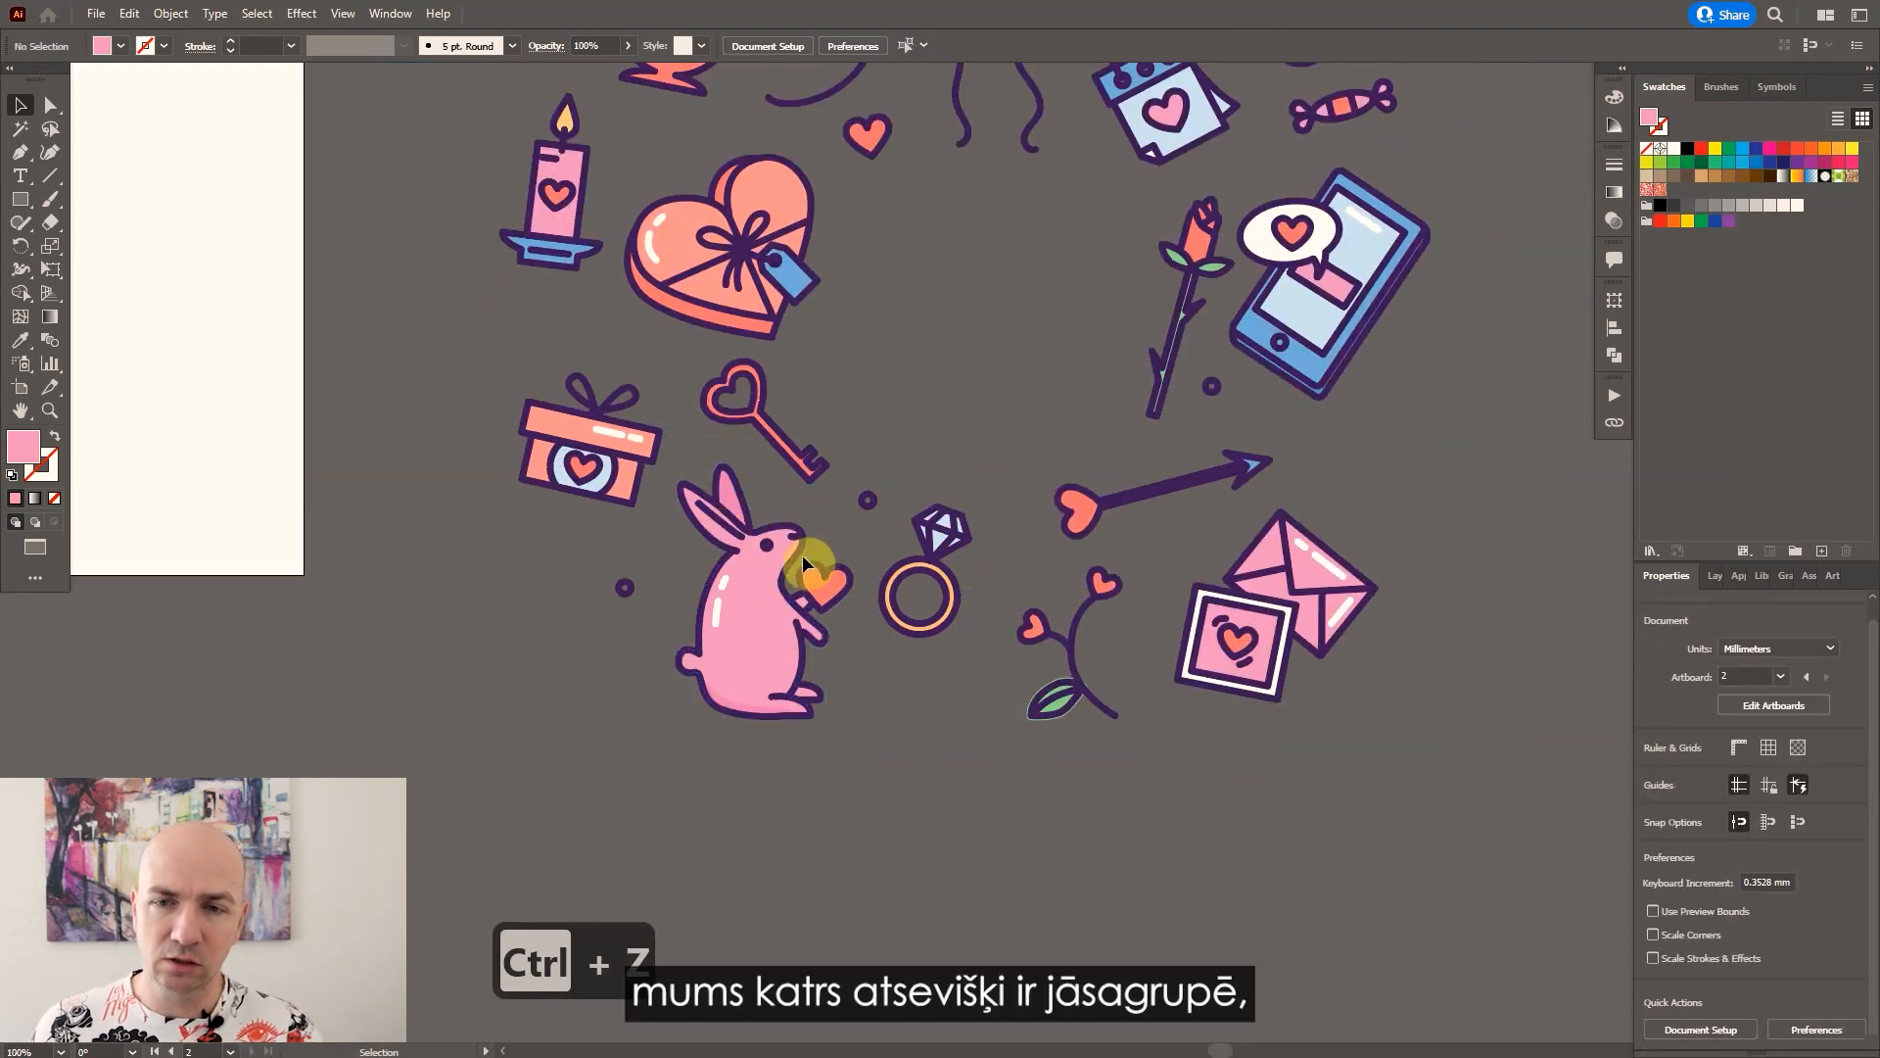
Group the envelope with its framed heart card, and group the parts of the heart-flowered branch separately.
scroll(803, 554, "up", 1)
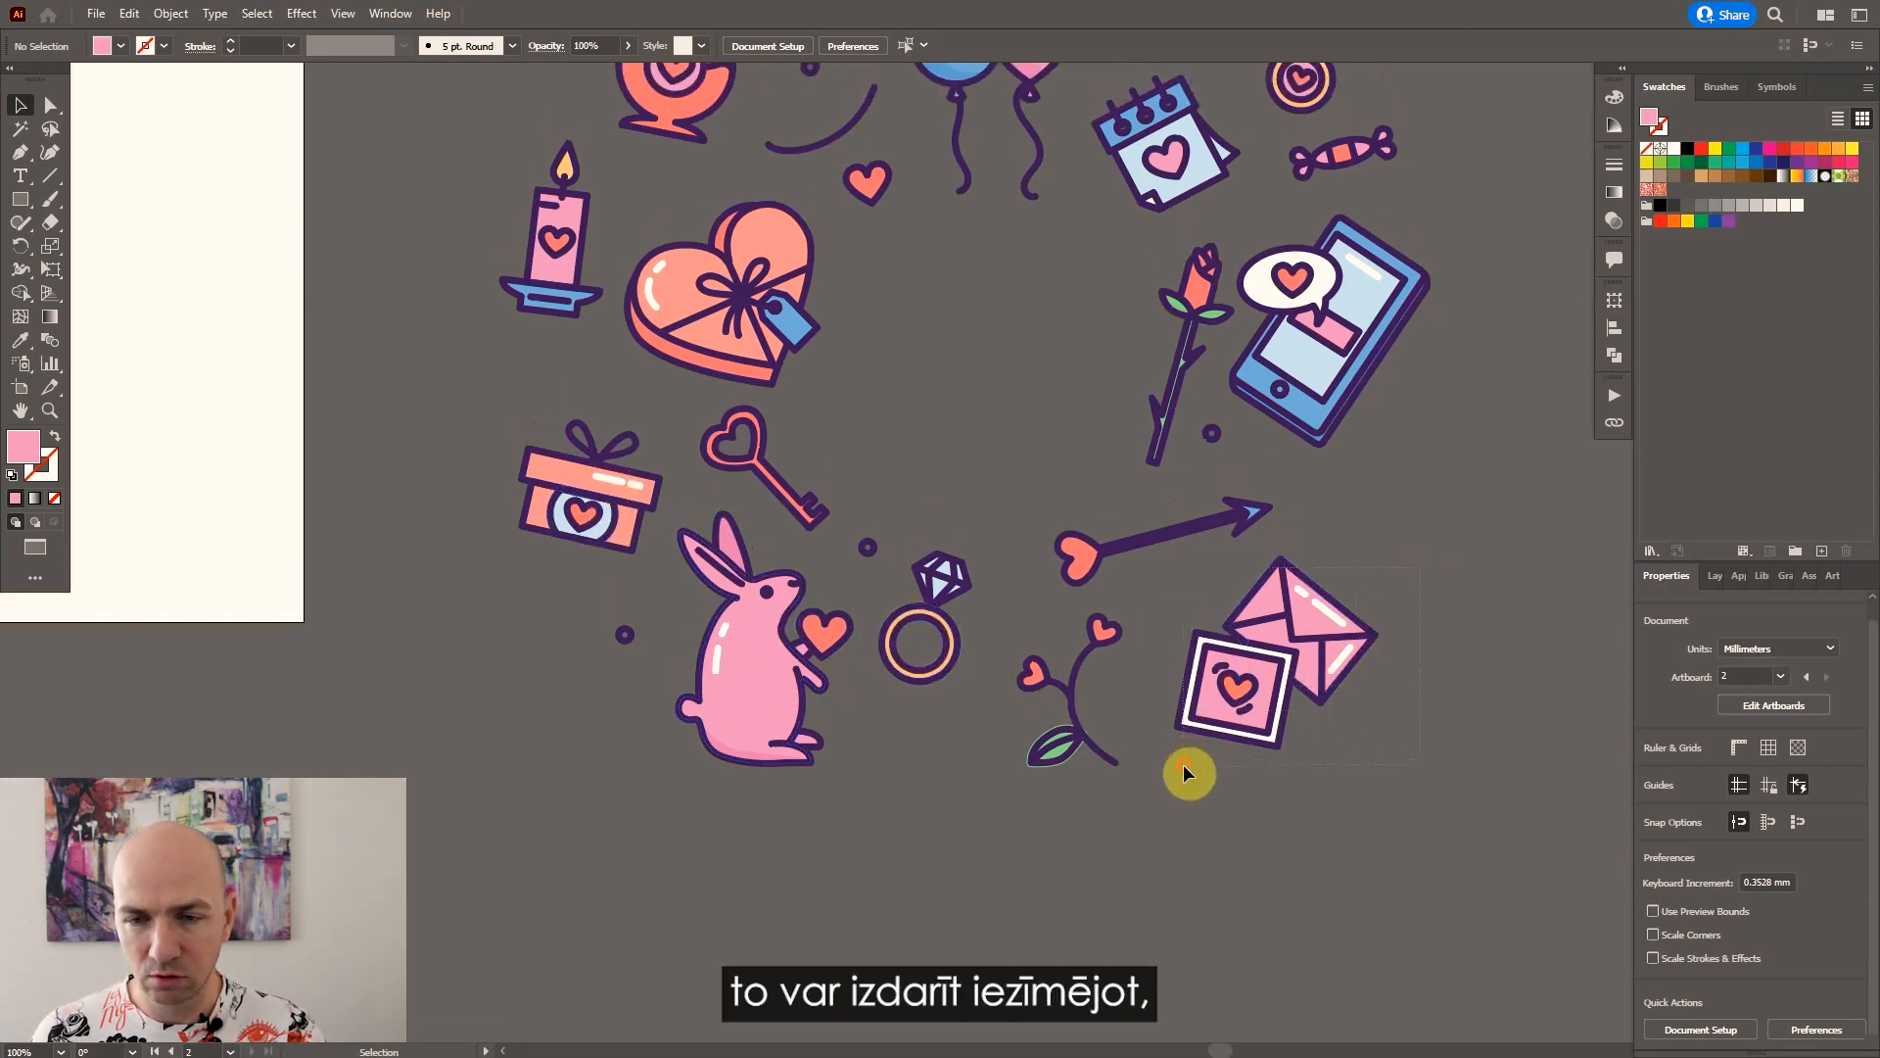
left_click_drag(1183, 764, 1248, 697)
right_click(1248, 698)
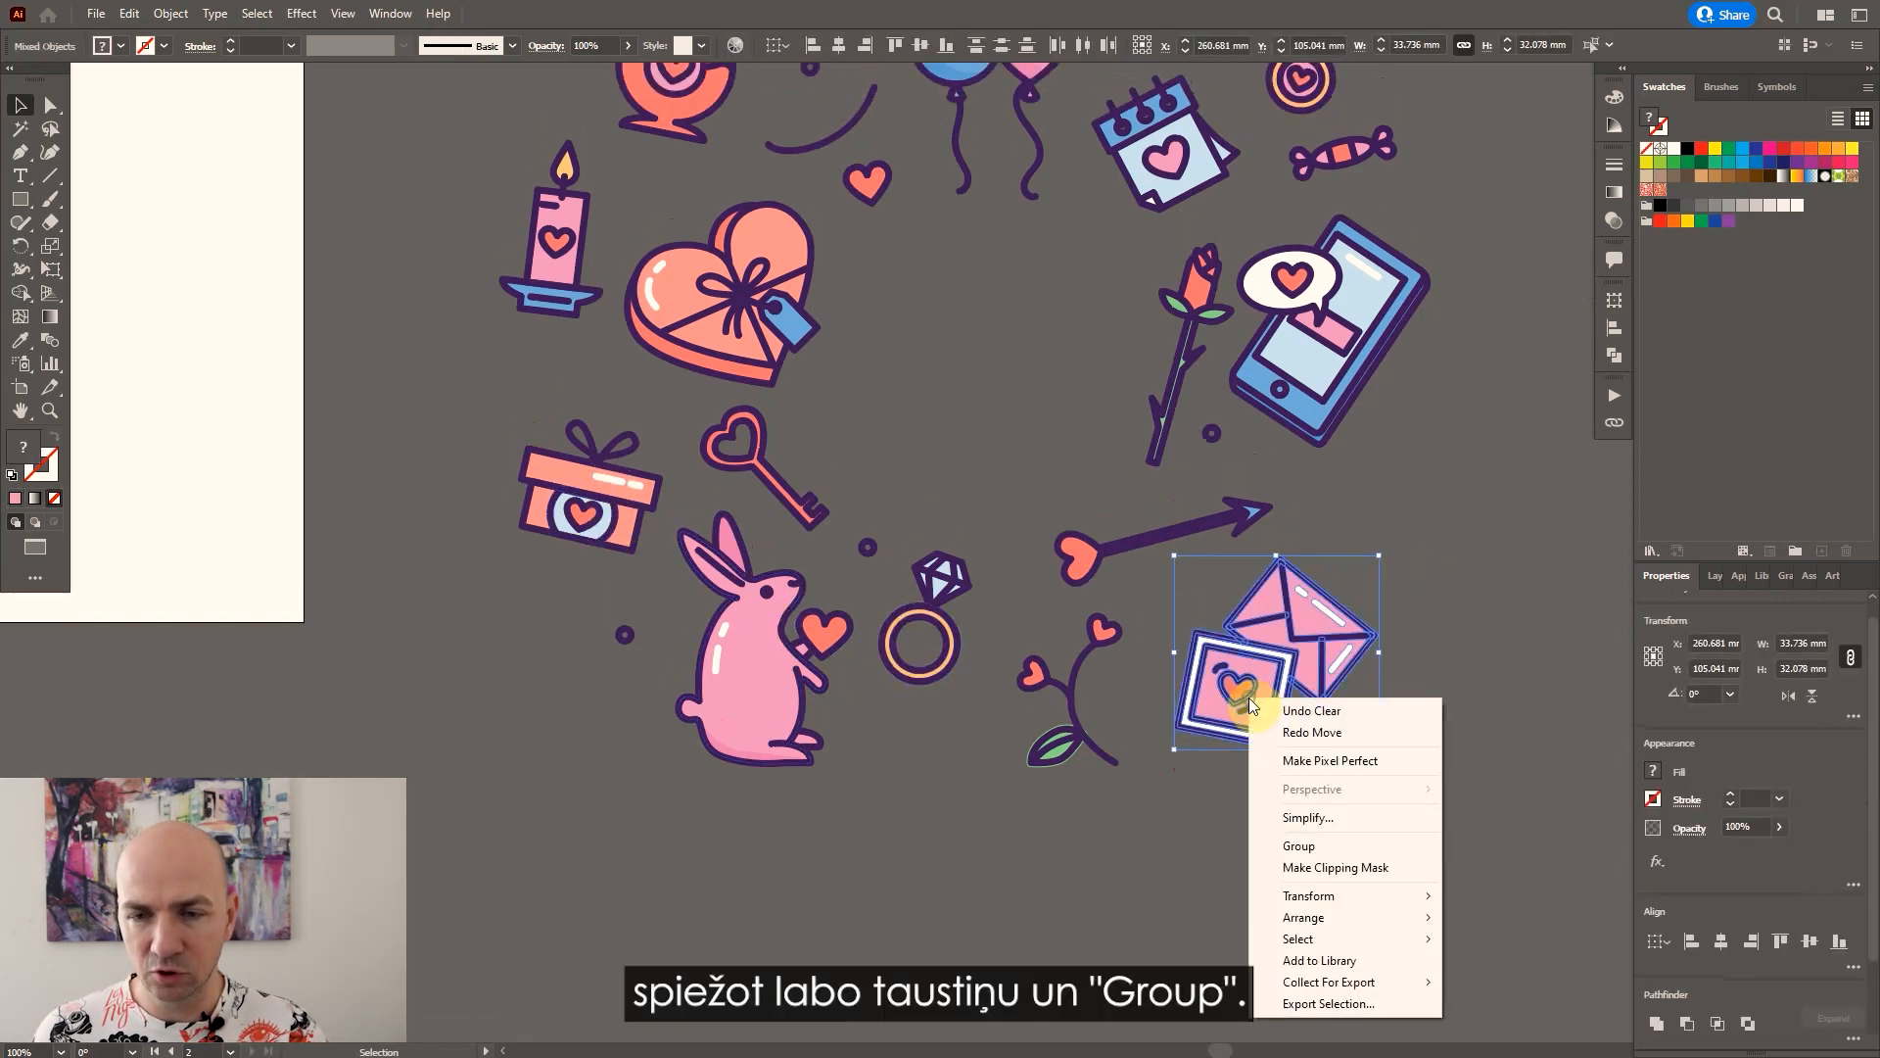
left_click(1304, 844)
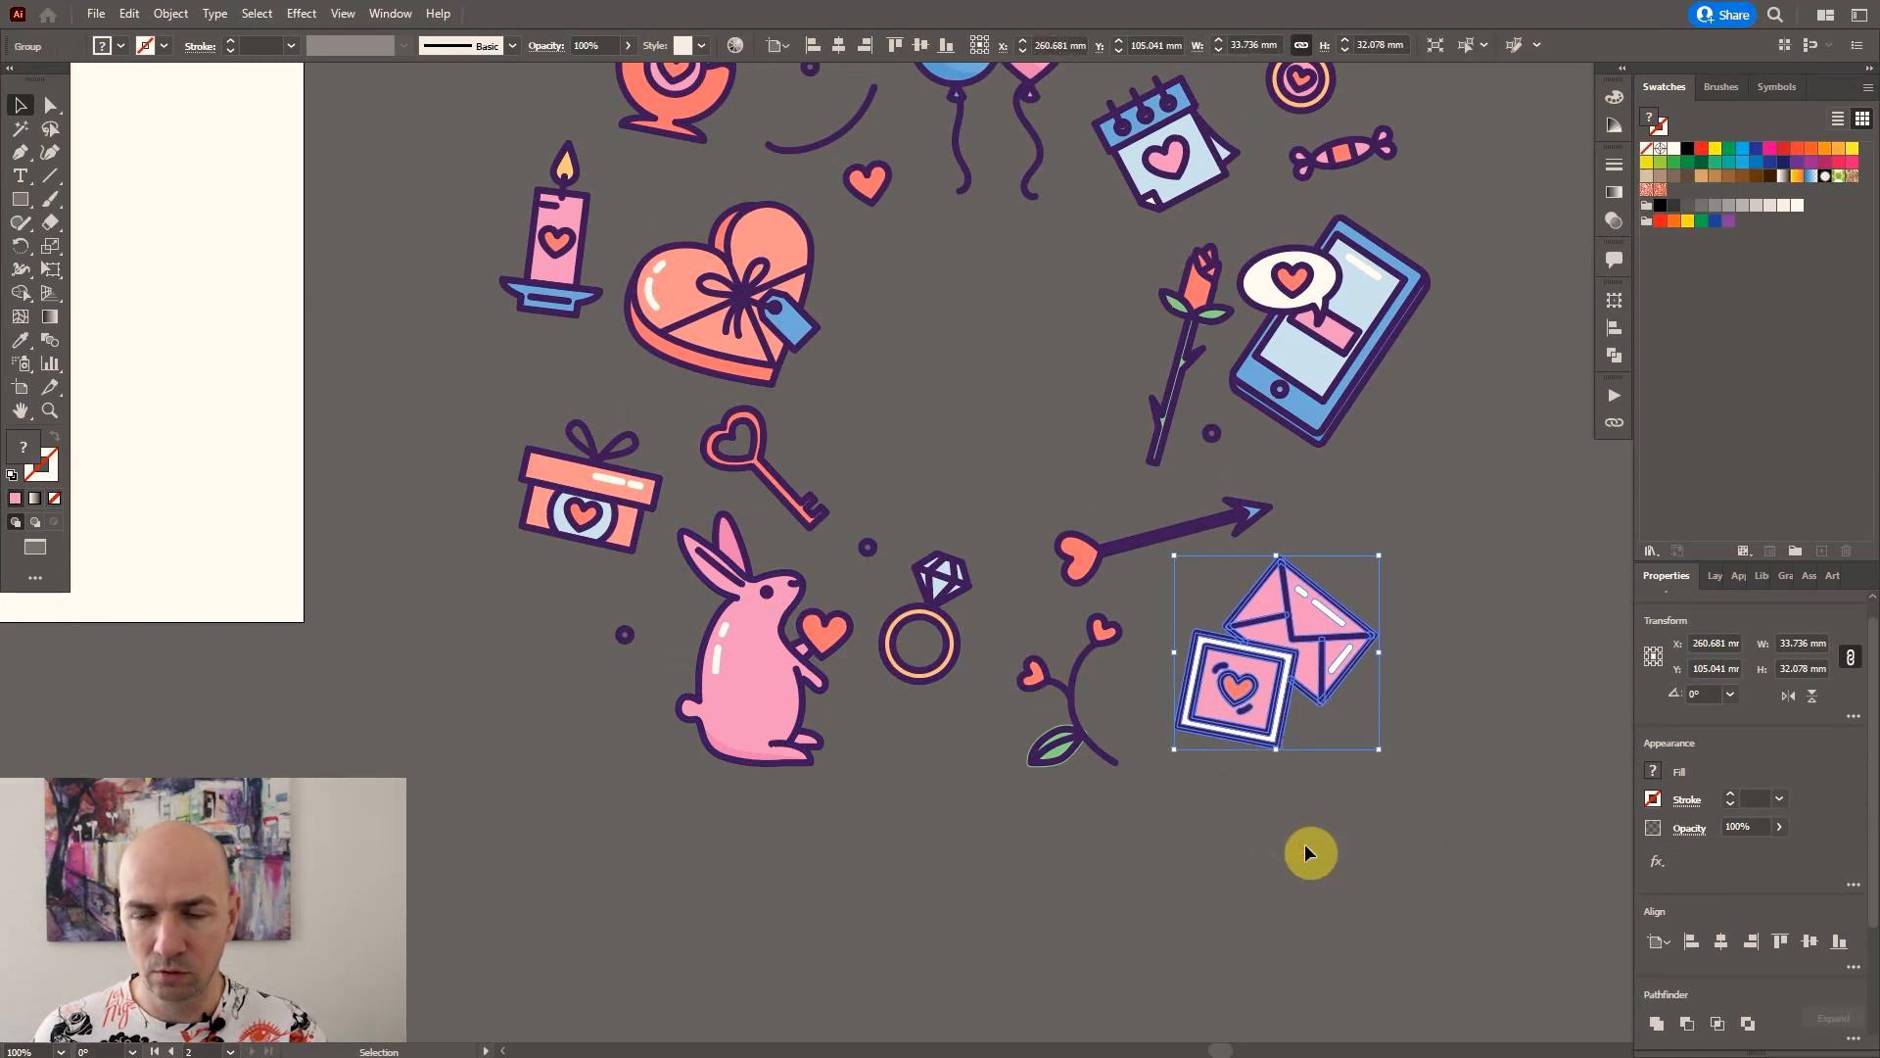
left_click(1081, 795)
left_click_drag(1155, 617, 1150, 606)
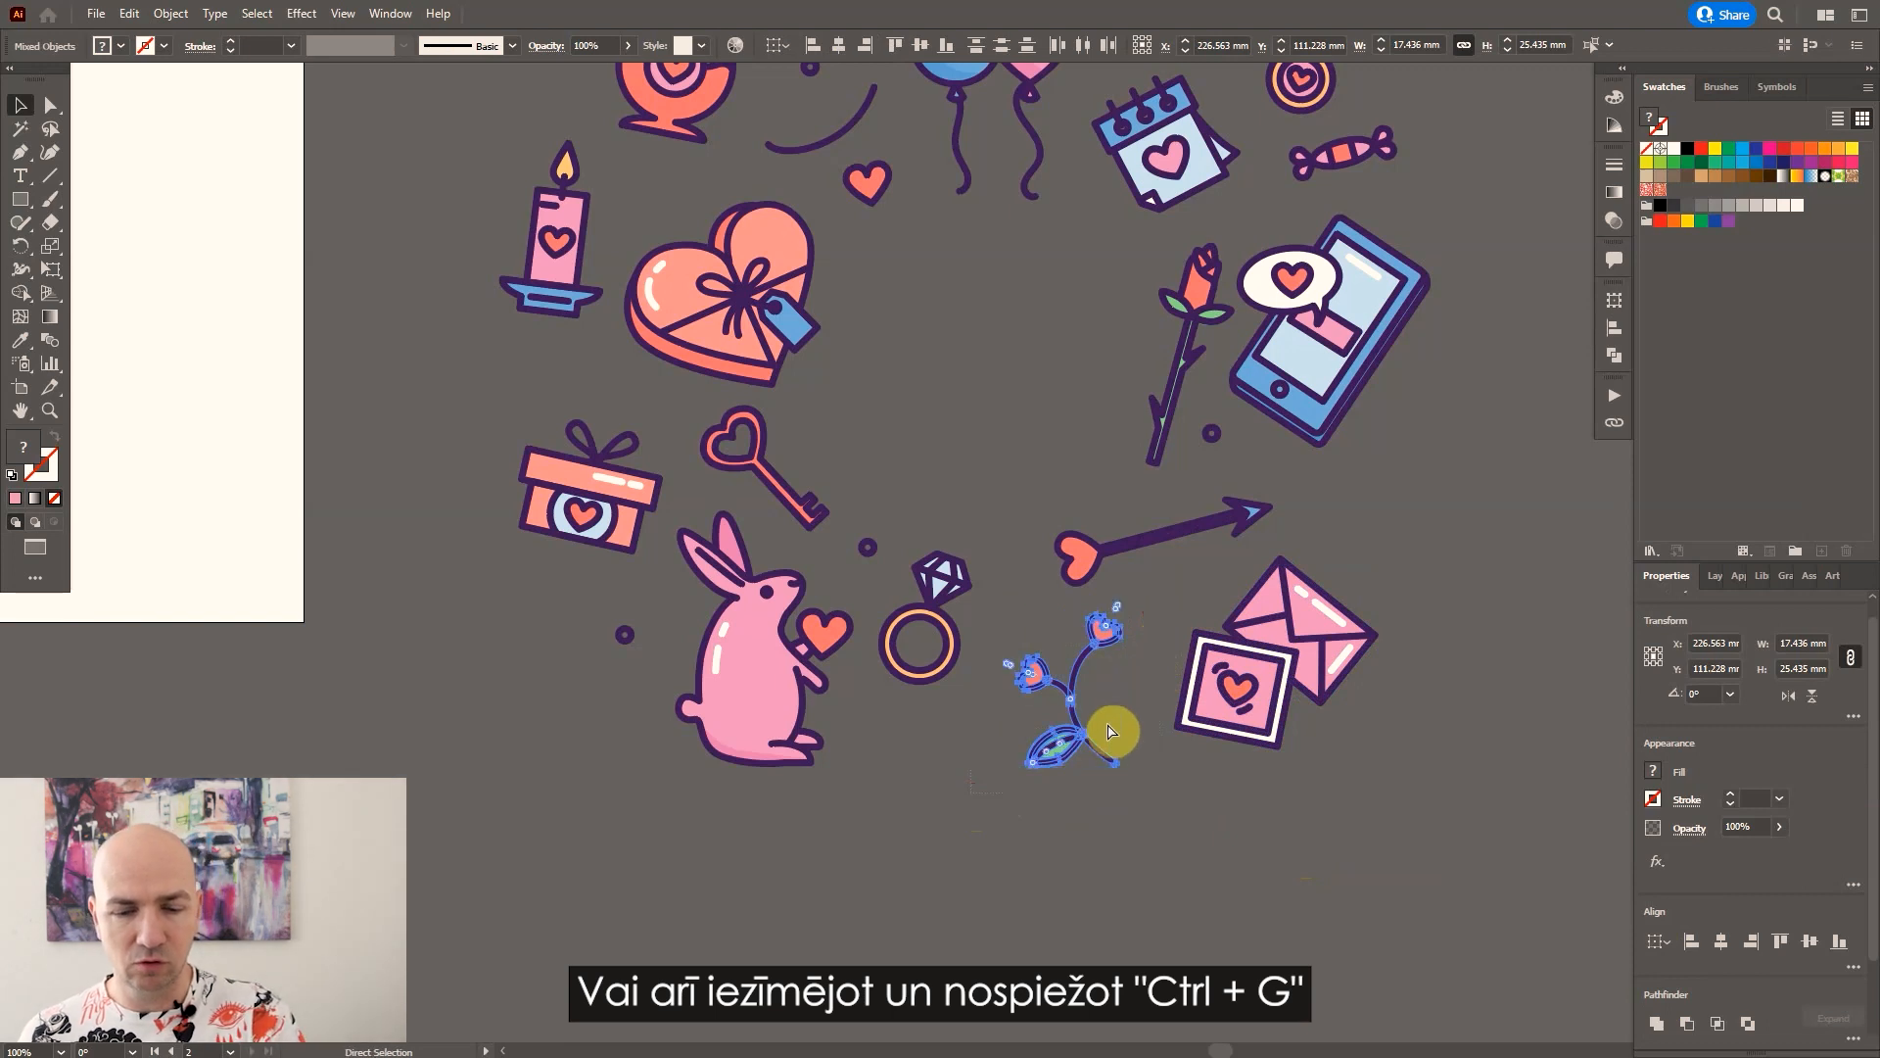
key("ctrl+g")
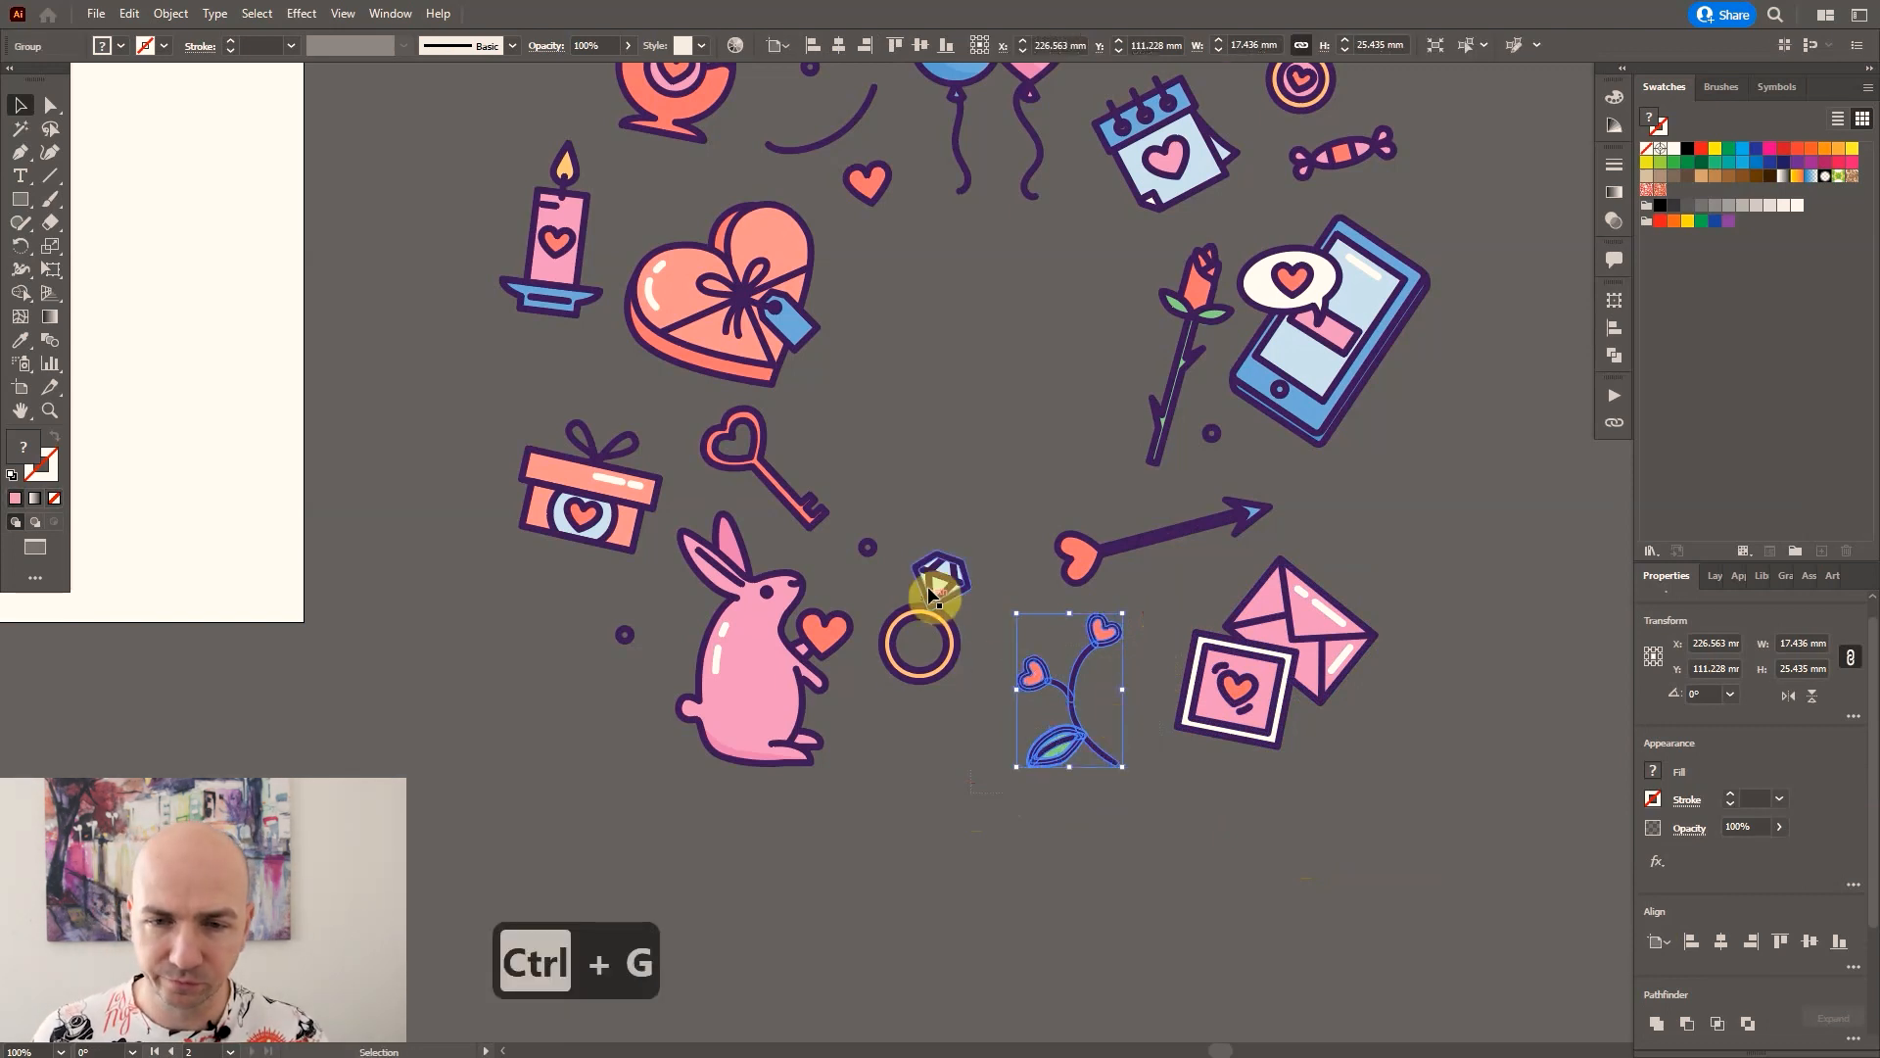
Group the parts of the diamond ring and, separately, the parts of the heart-ended arrow.
left_click_drag(918, 723, 905, 722)
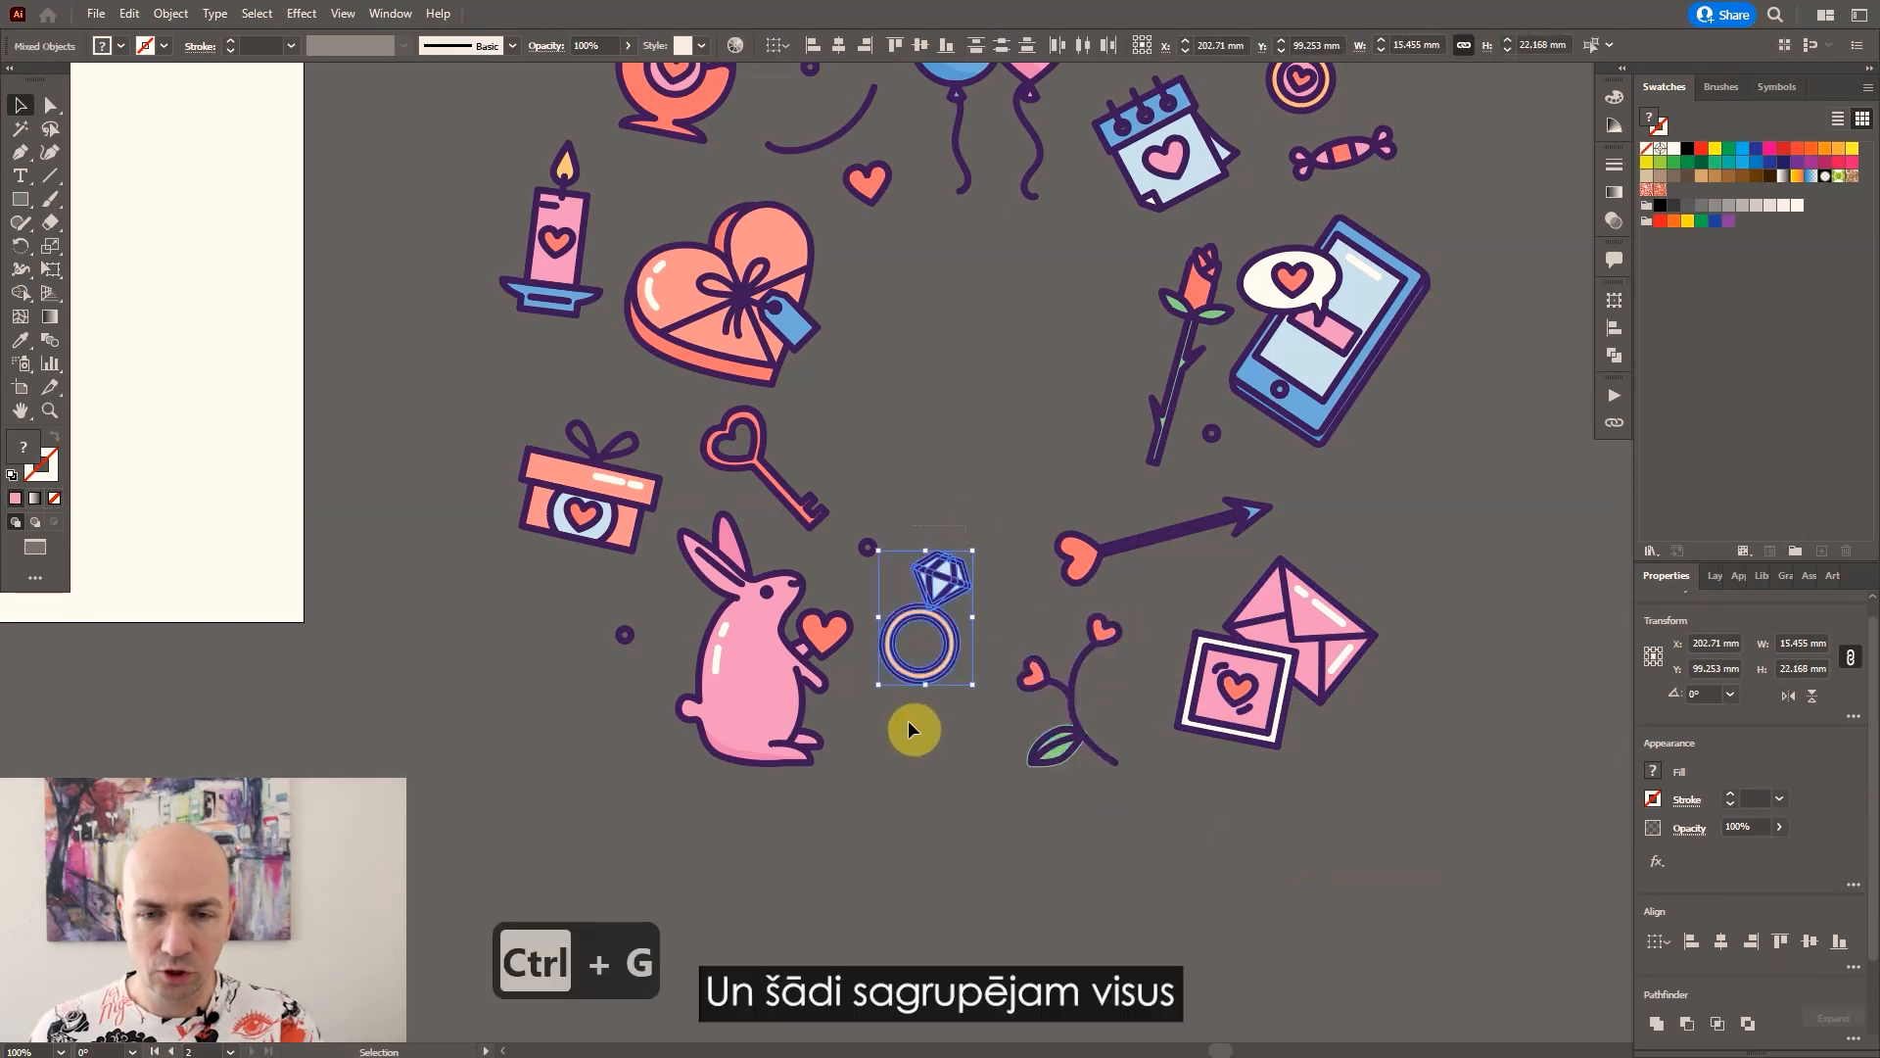
key("ctrl+g")
left_click_drag(1048, 519, 1256, 541)
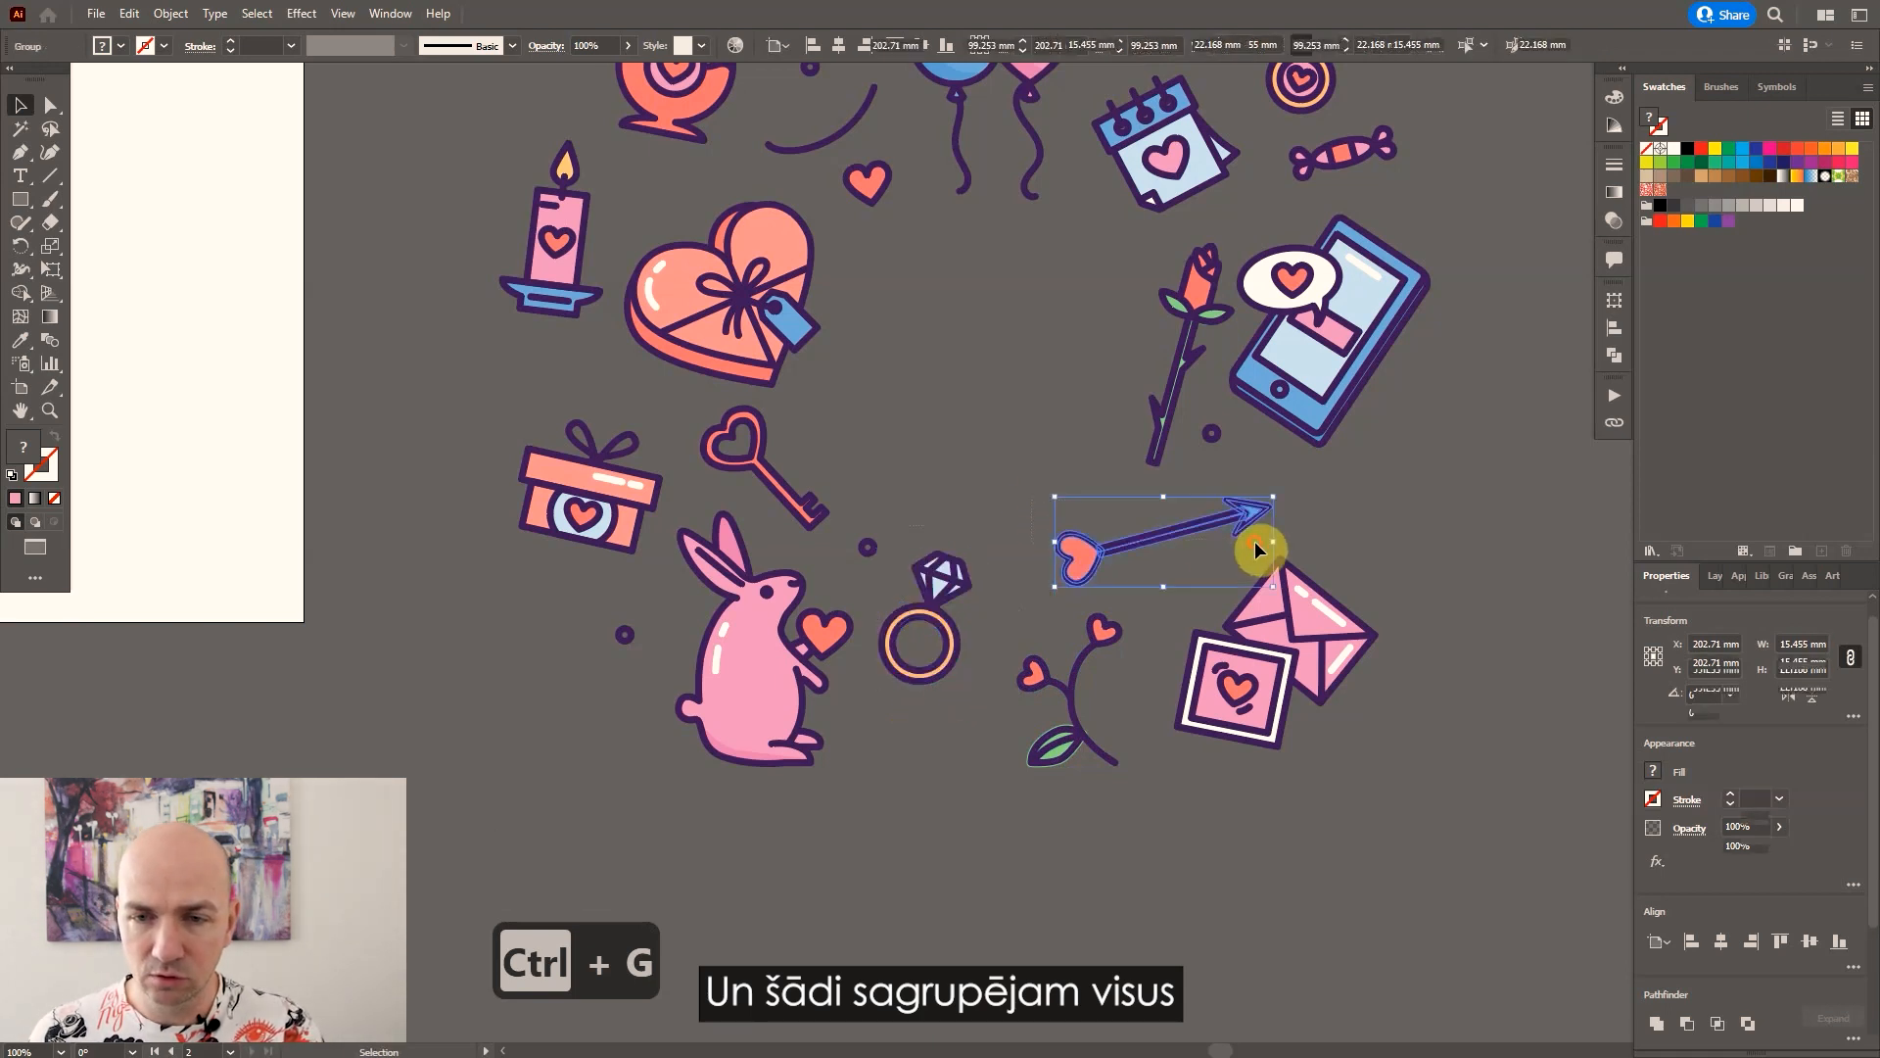
key("ctrl+g")
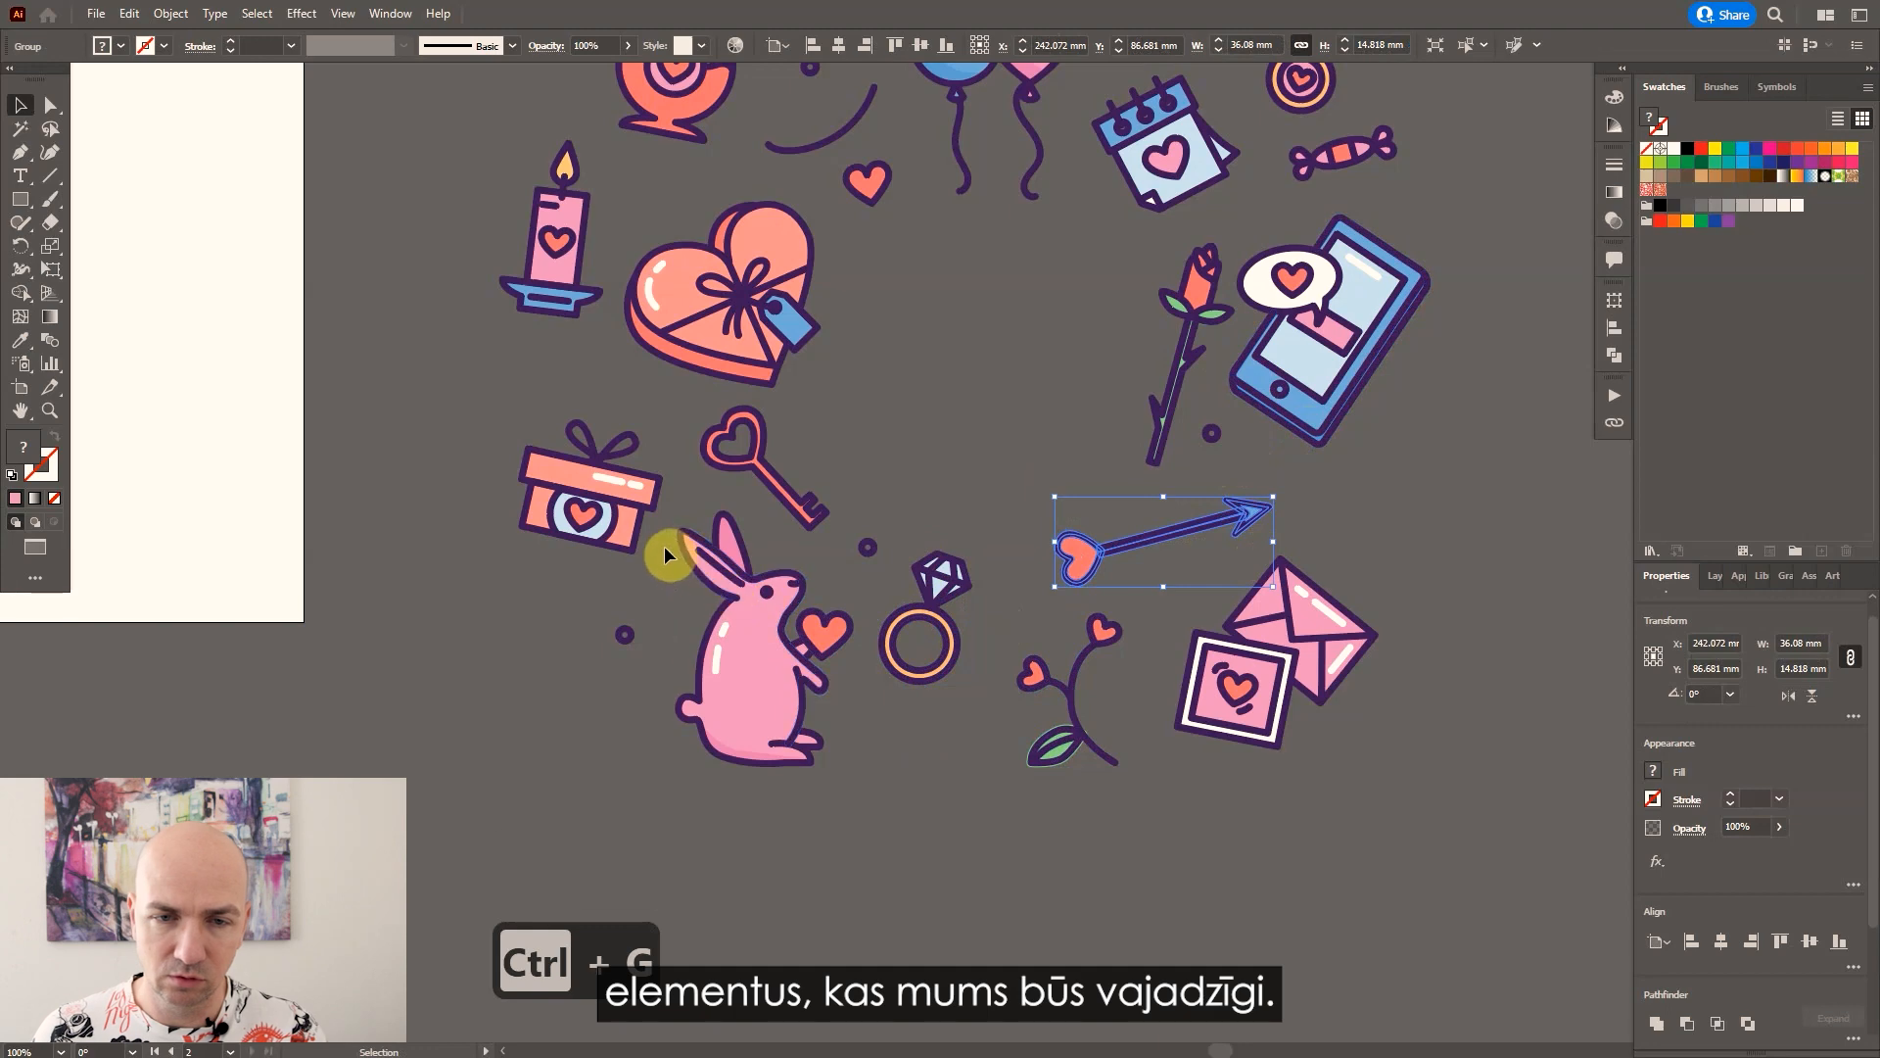
Group the rabbit with its heart, the bow-topped gift box, the key and the rose, each as an individual icon.
left_click_drag(665, 549, 840, 807)
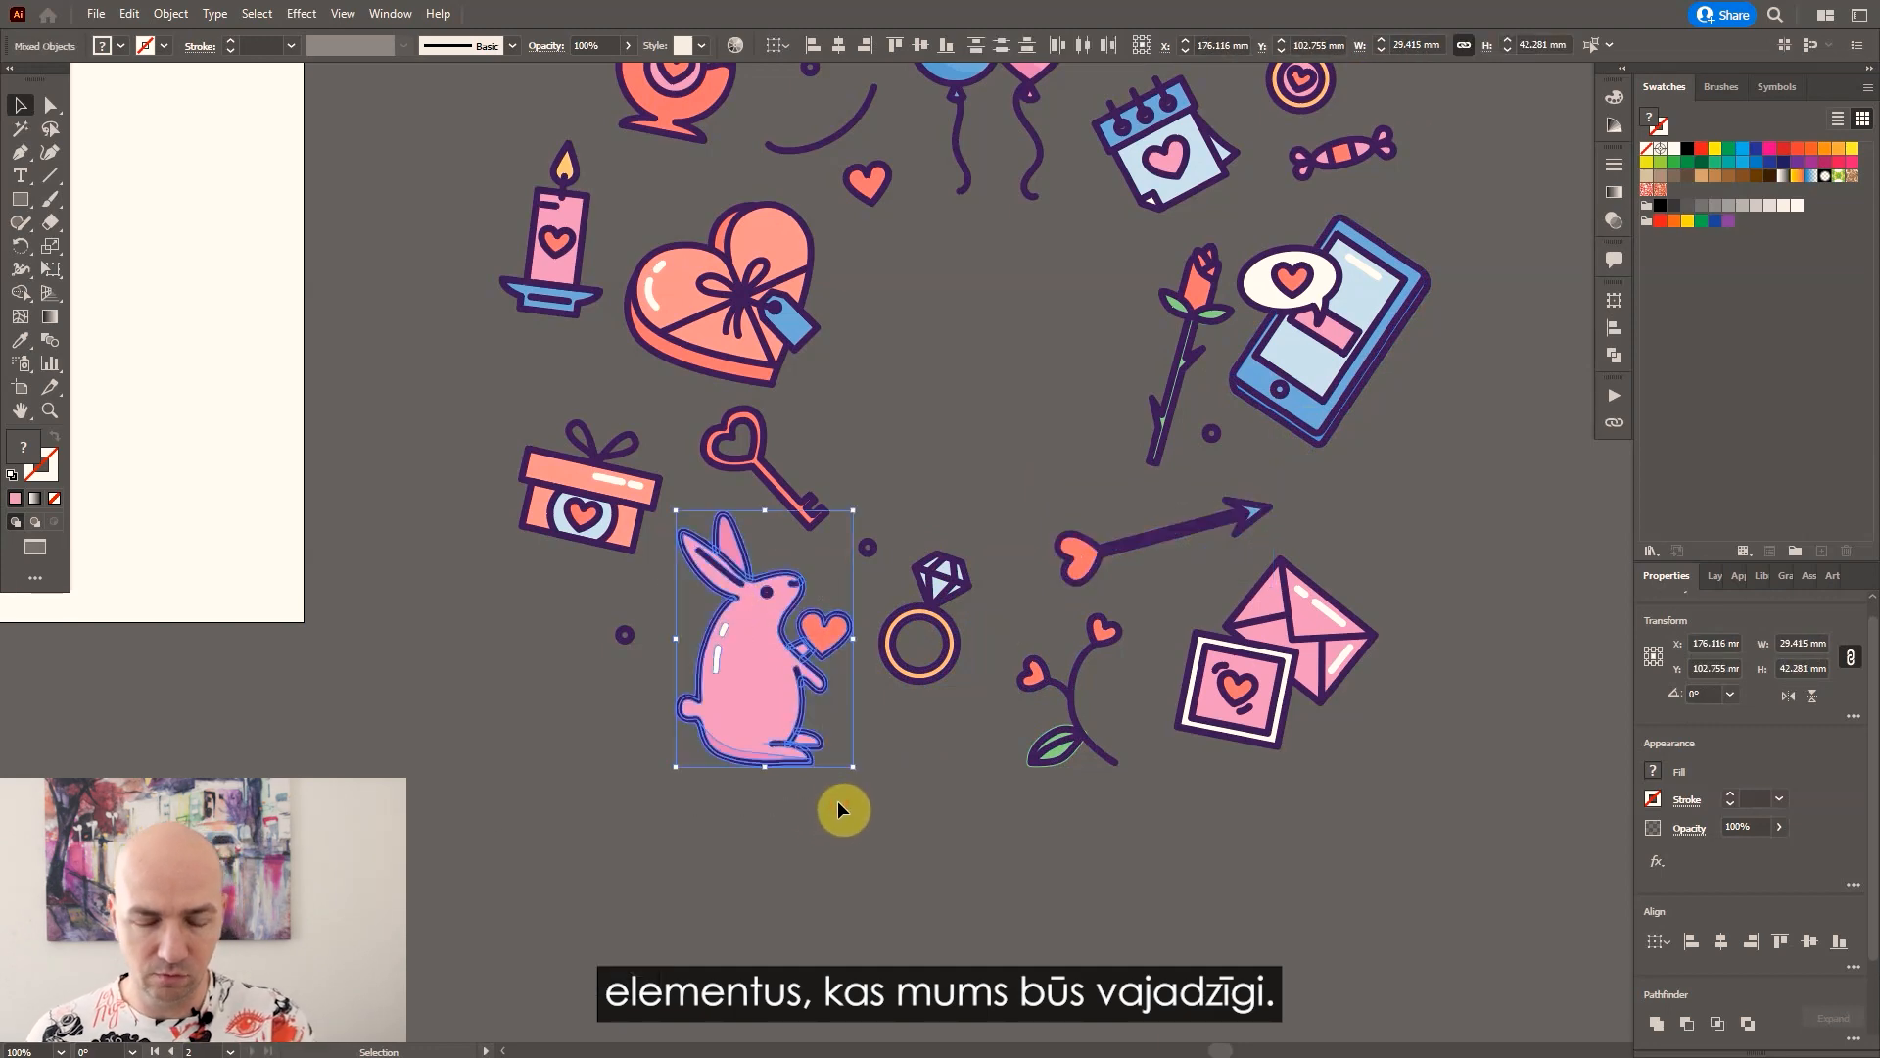
key("ctrl+g")
left_click_drag(498, 427, 646, 561)
key("ctrl+g")
left_click(708, 429)
scroll(960, 421, "up", 2)
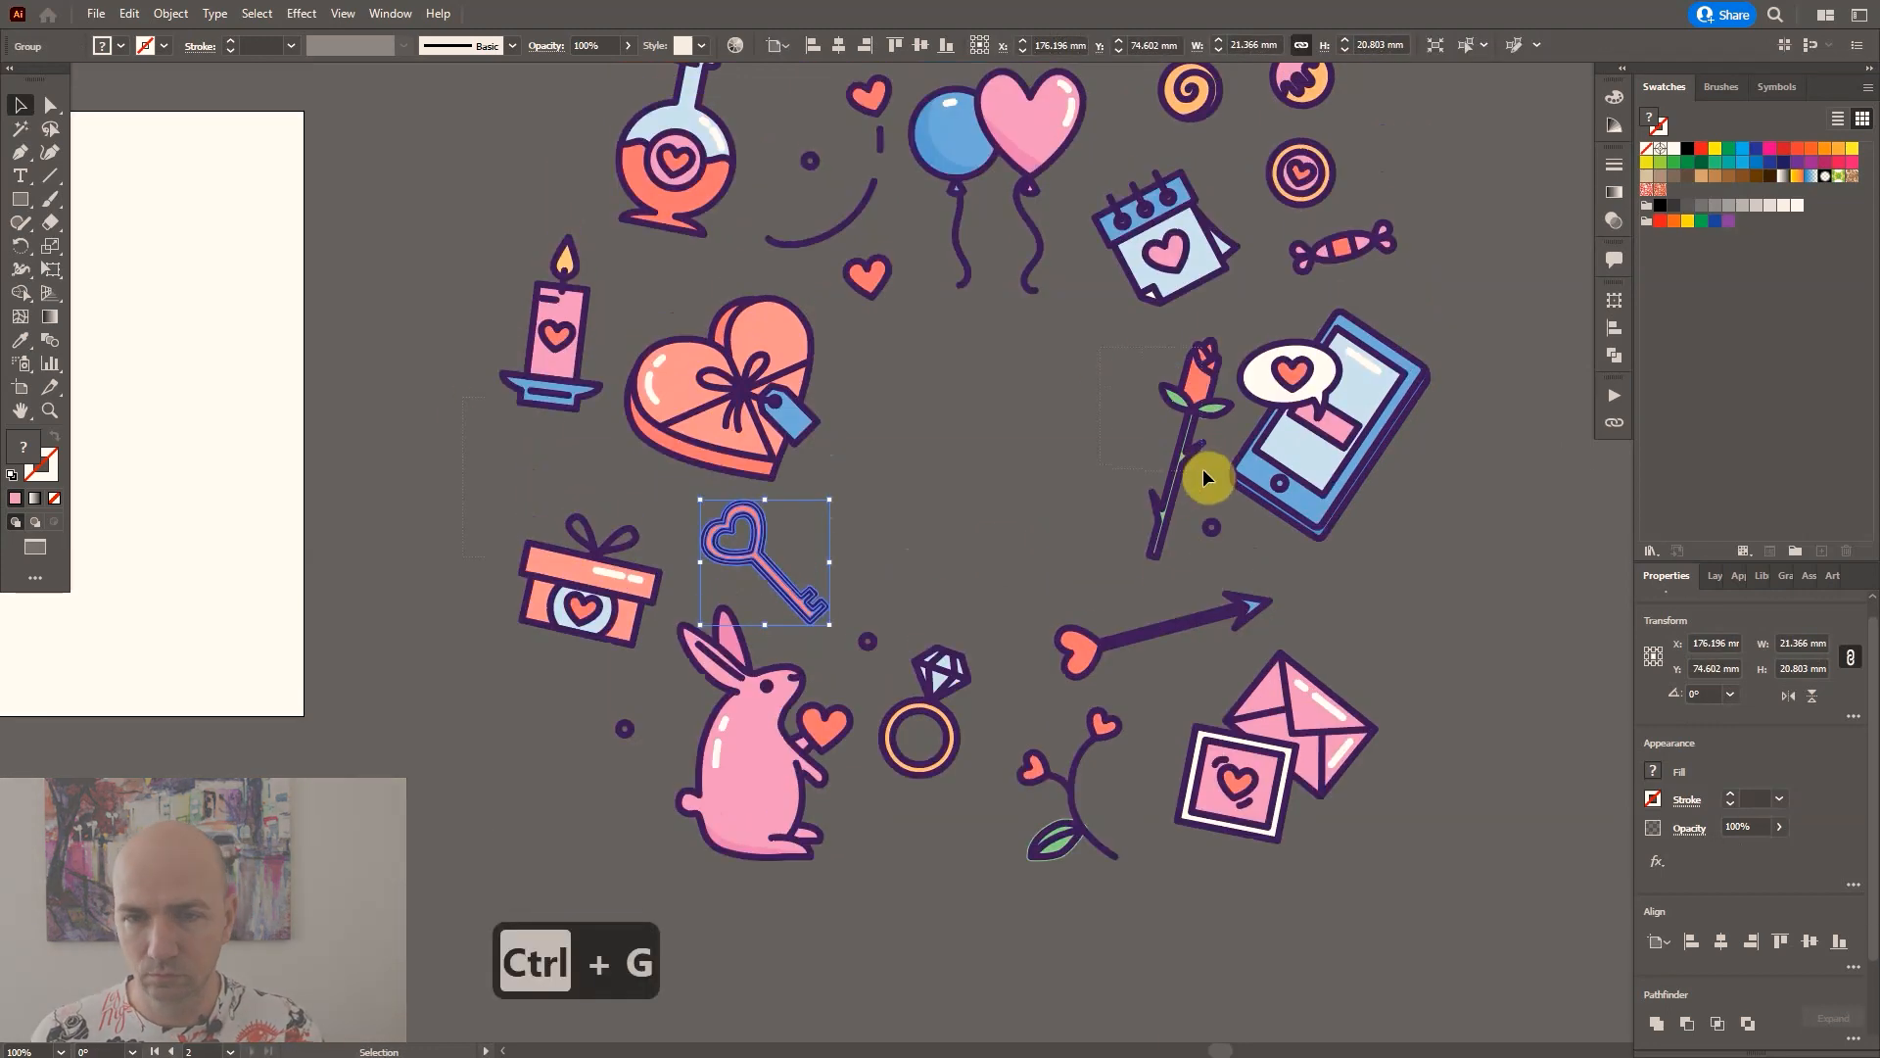
key("ctrl+g")
Group the phone with its speech bubble, the heart-shaped box with its tag, and the bow-topped gift box individually.
left_click_drag(1459, 312, 1276, 533)
key("ctrl+g")
left_click(940, 678)
left_click_drag(852, 337, 631, 470)
key("ctrl+z")
key("ctrl+g")
left_click_drag(499, 505, 648, 647)
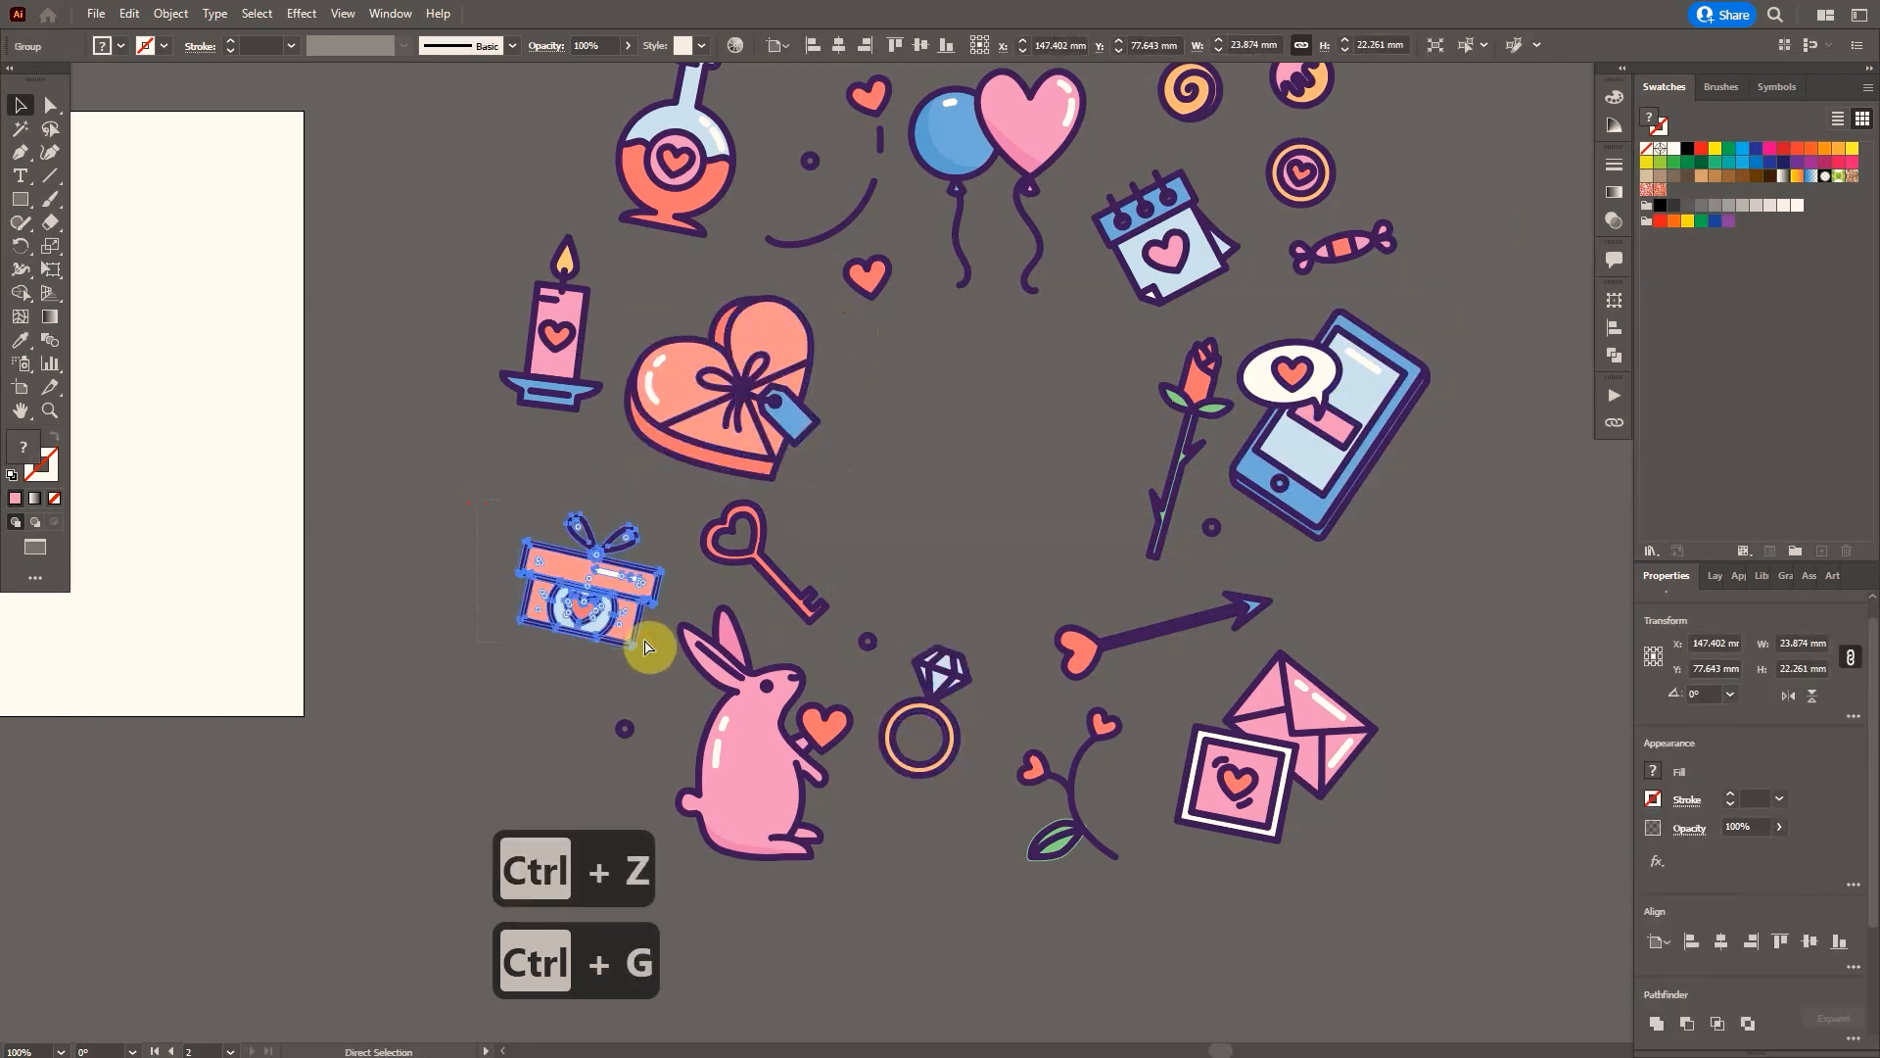
key("ctrl+g")
Group the potion bottle, the pair of balloons and the heart calendar, each as an individual icon.
scroll(626, 294, "up", 3)
left_click_drag(578, 174, 764, 439)
key("ctrl+g")
left_click_drag(915, 220, 1041, 480)
key("ctrl+g")
left_click_drag(1249, 479, 1102, 367)
key("ctrl+g")
Group the parts of the wrapped candy beneath the round sweets.
left_click(1364, 580)
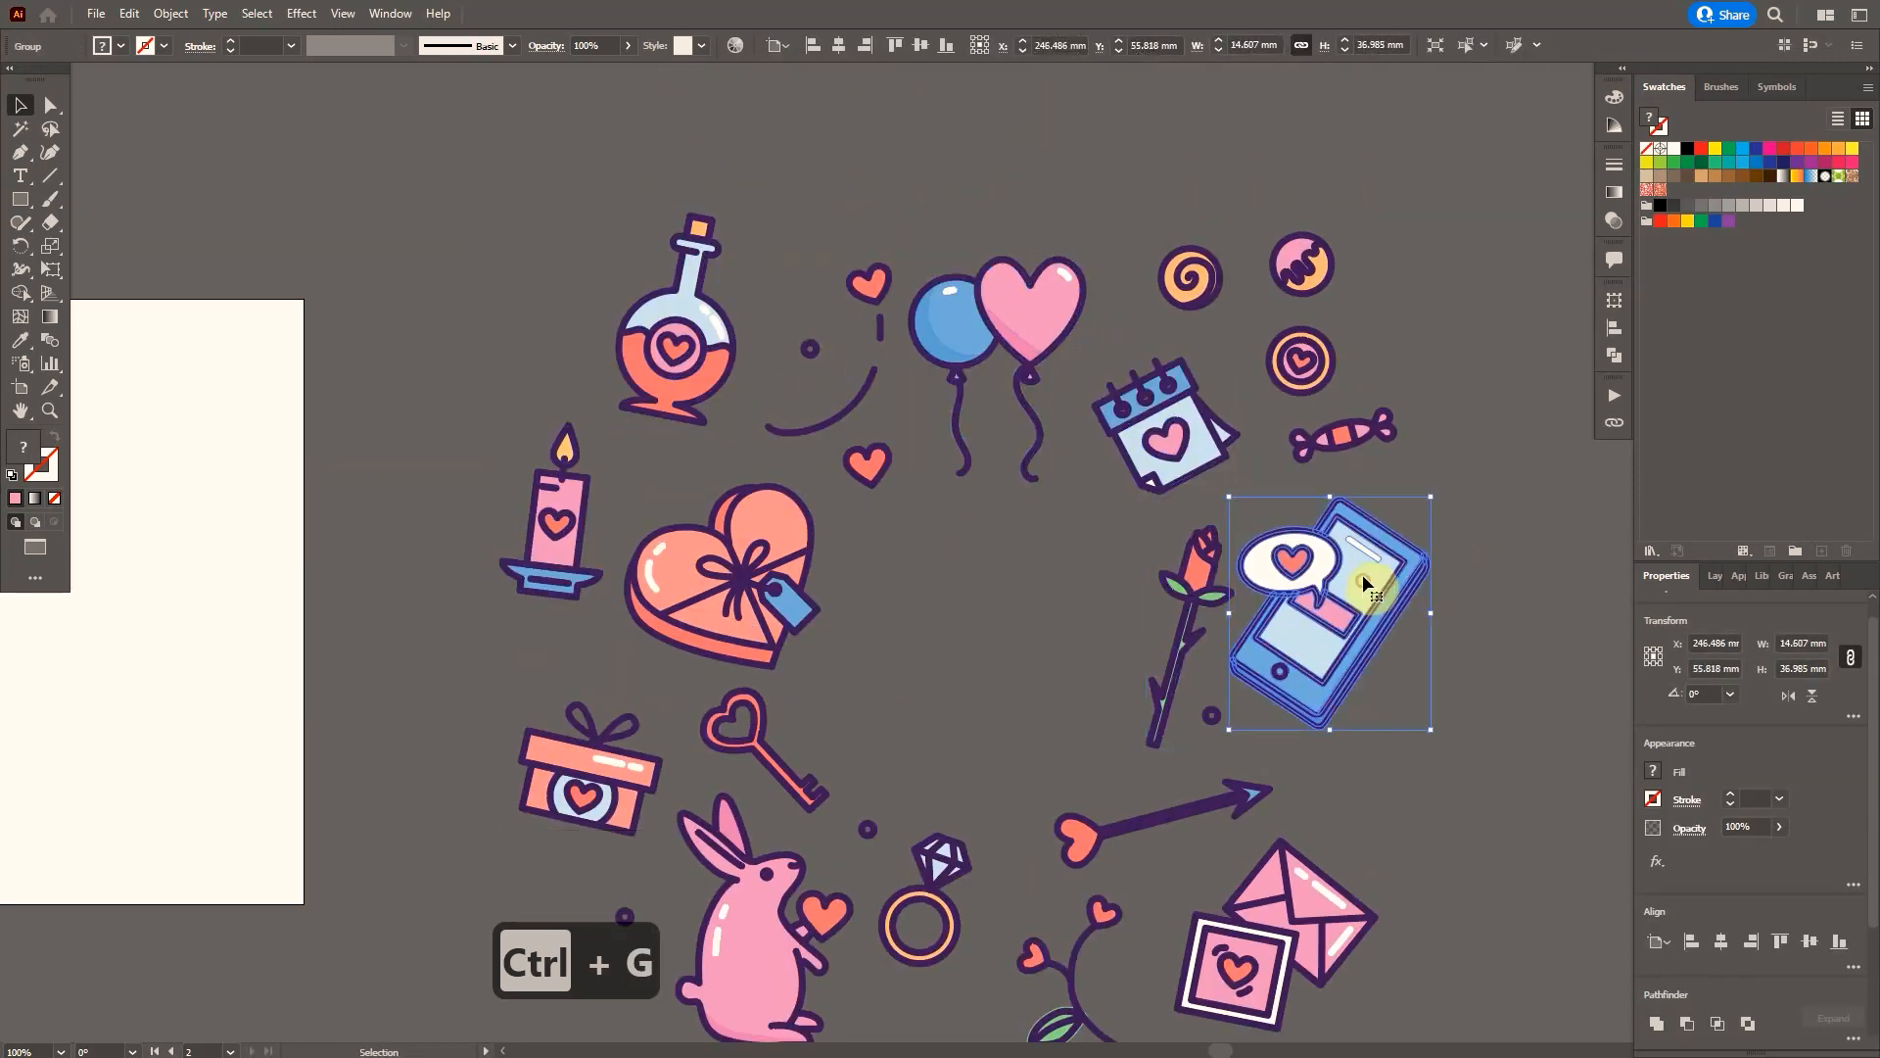
left_click_drag(1406, 399, 1296, 463)
key("ctrl+g")
left_click_drag(1141, 233, 1216, 335)
key("ctrl+g")
key("ctrl+z")
key("ctrl+z")
Group each of the two small loose hearts between the potion bottle and the balloons, and clear the selection.
left_click_drag(903, 250, 848, 303)
key("ctrl+g")
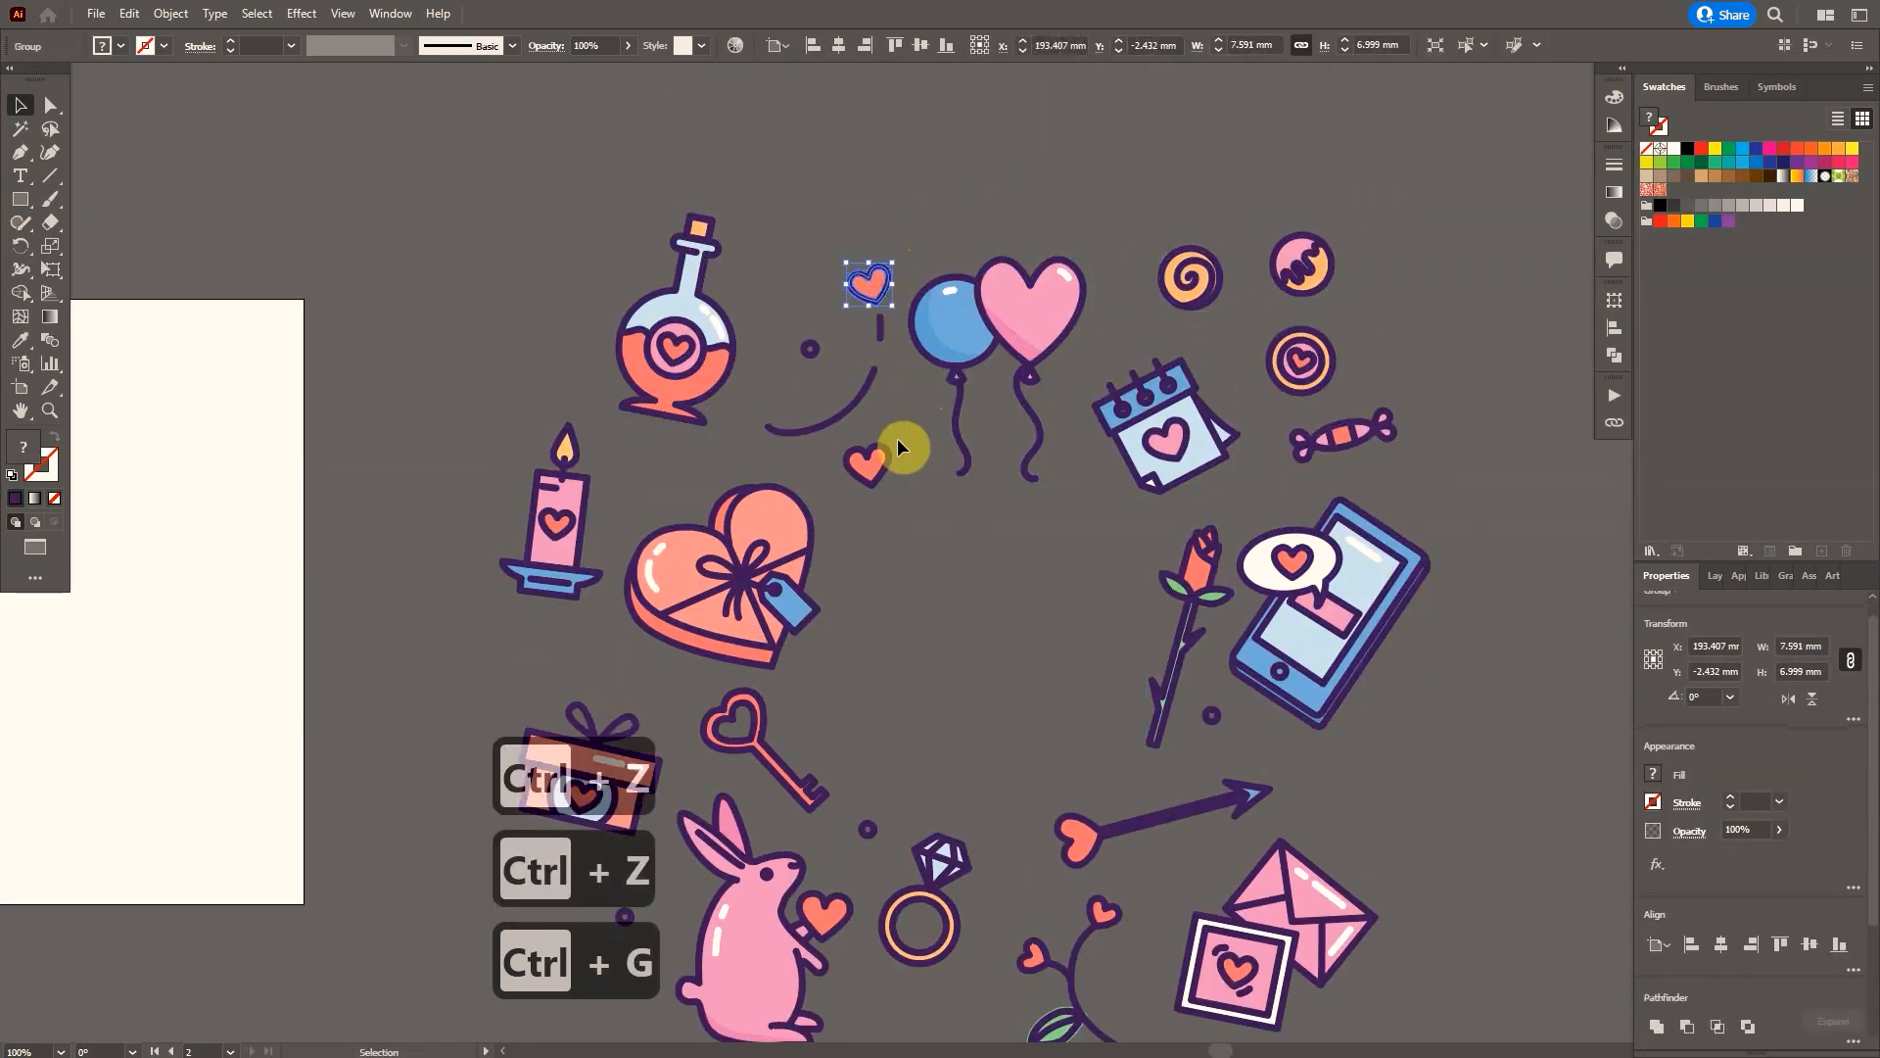
left_click_drag(897, 438, 866, 505)
key("ctrl+g")
left_click(1019, 318)
scroll(1156, 387, "down", 1)
left_click(1019, 508)
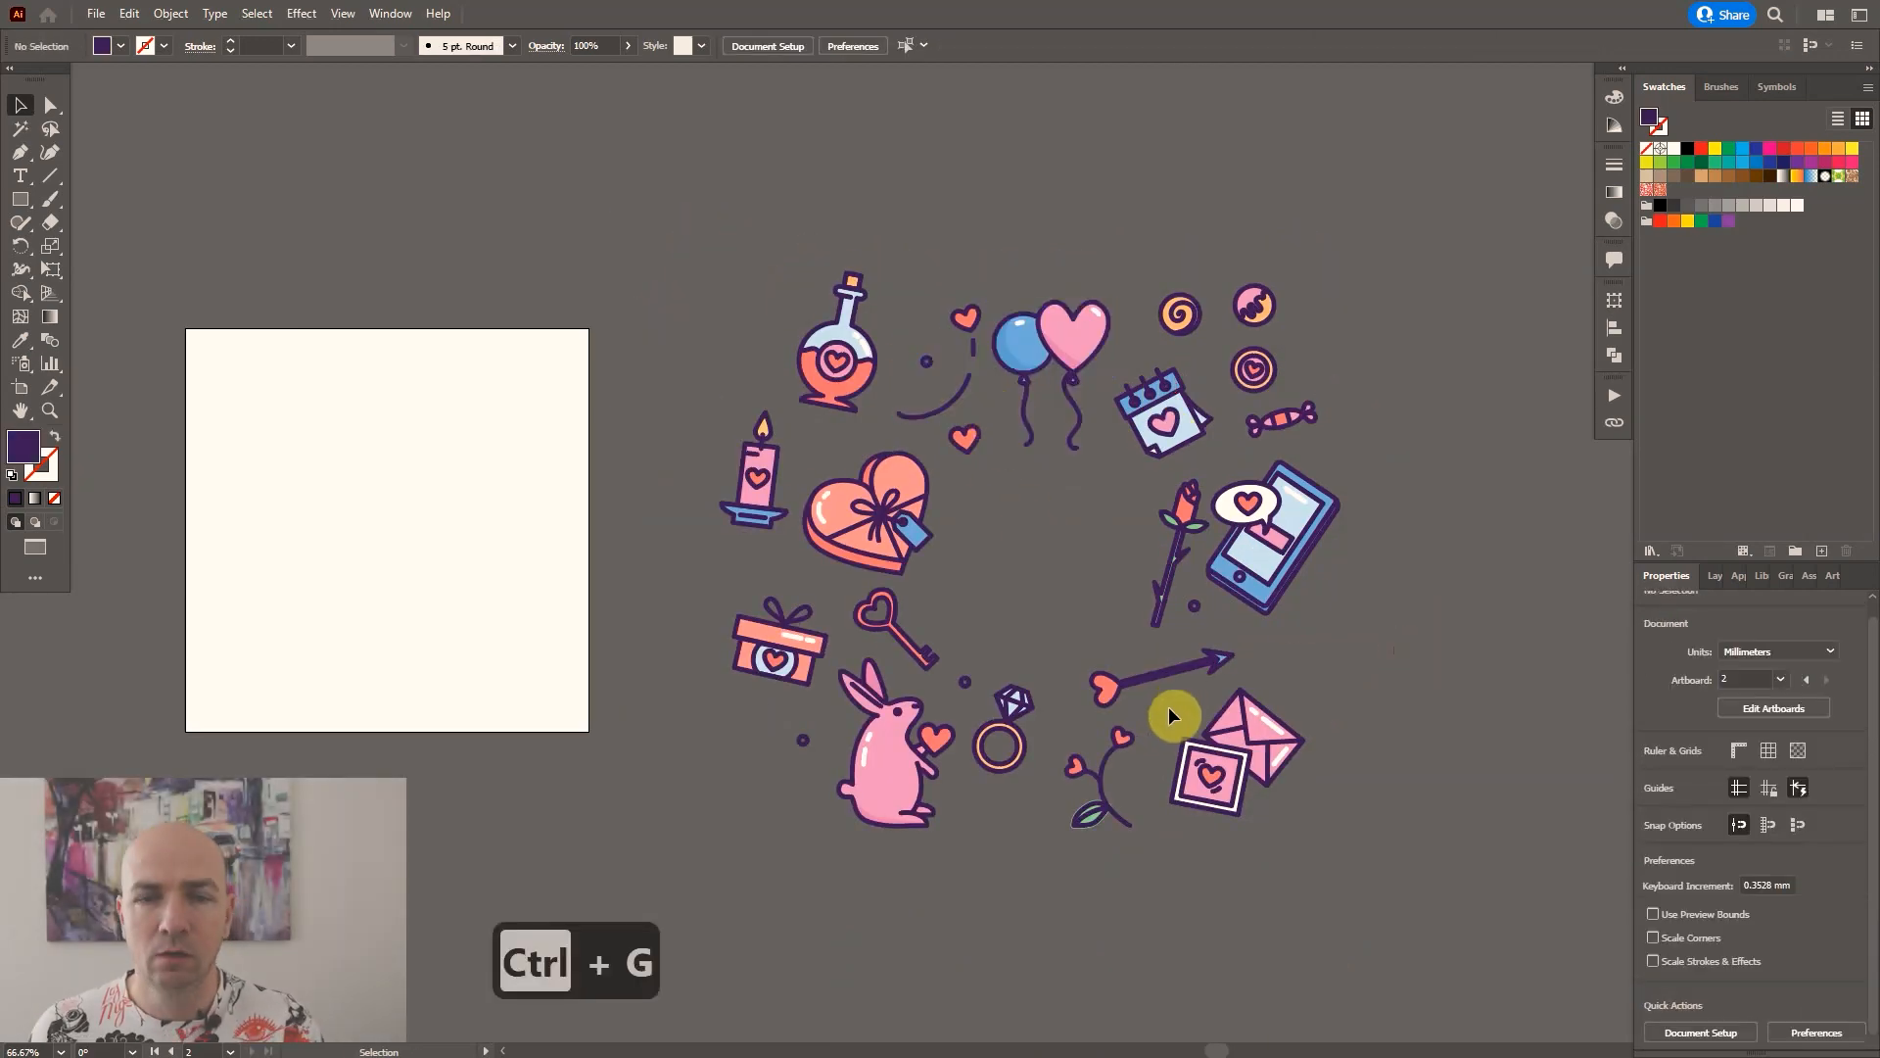
Scale all icons proportionally to about 92 × 82 mm, move them onto the empty artboard, and deselect them.
left_click_drag(694, 208, 1337, 884)
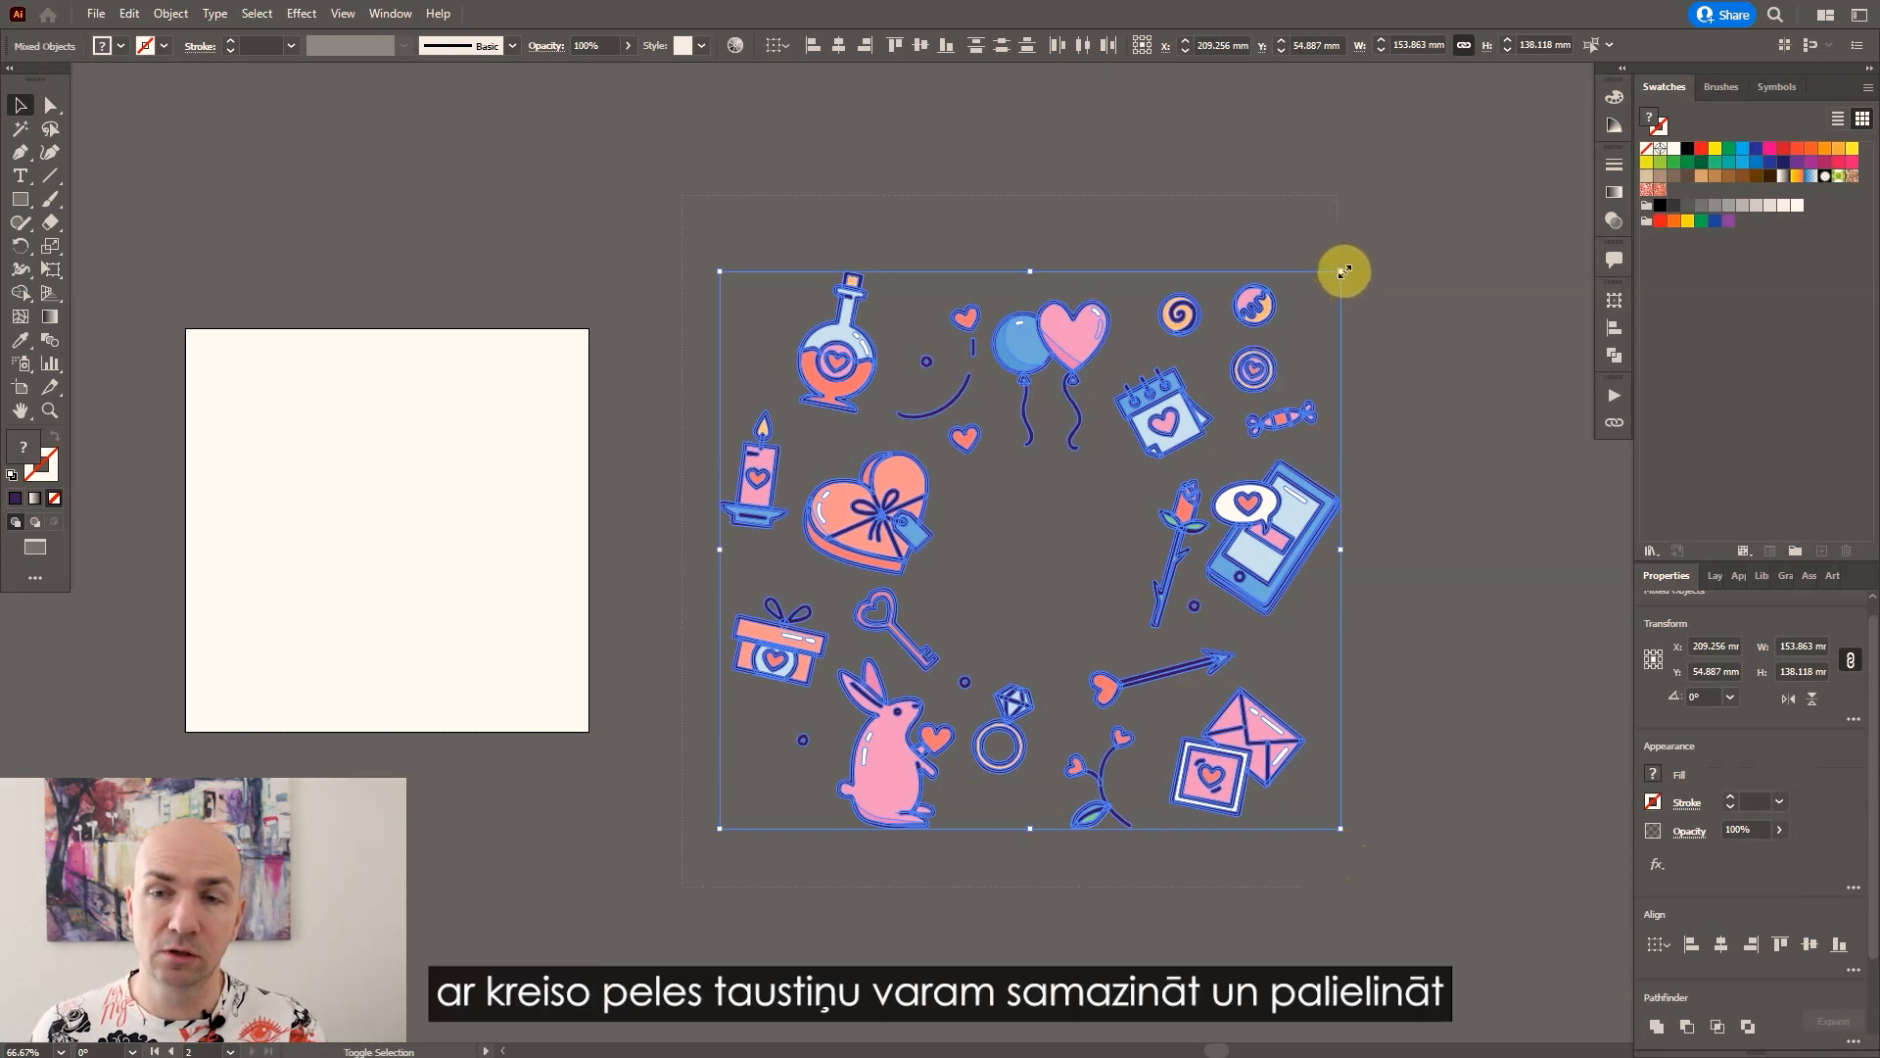
left_click_drag(1344, 271, 1143, 497)
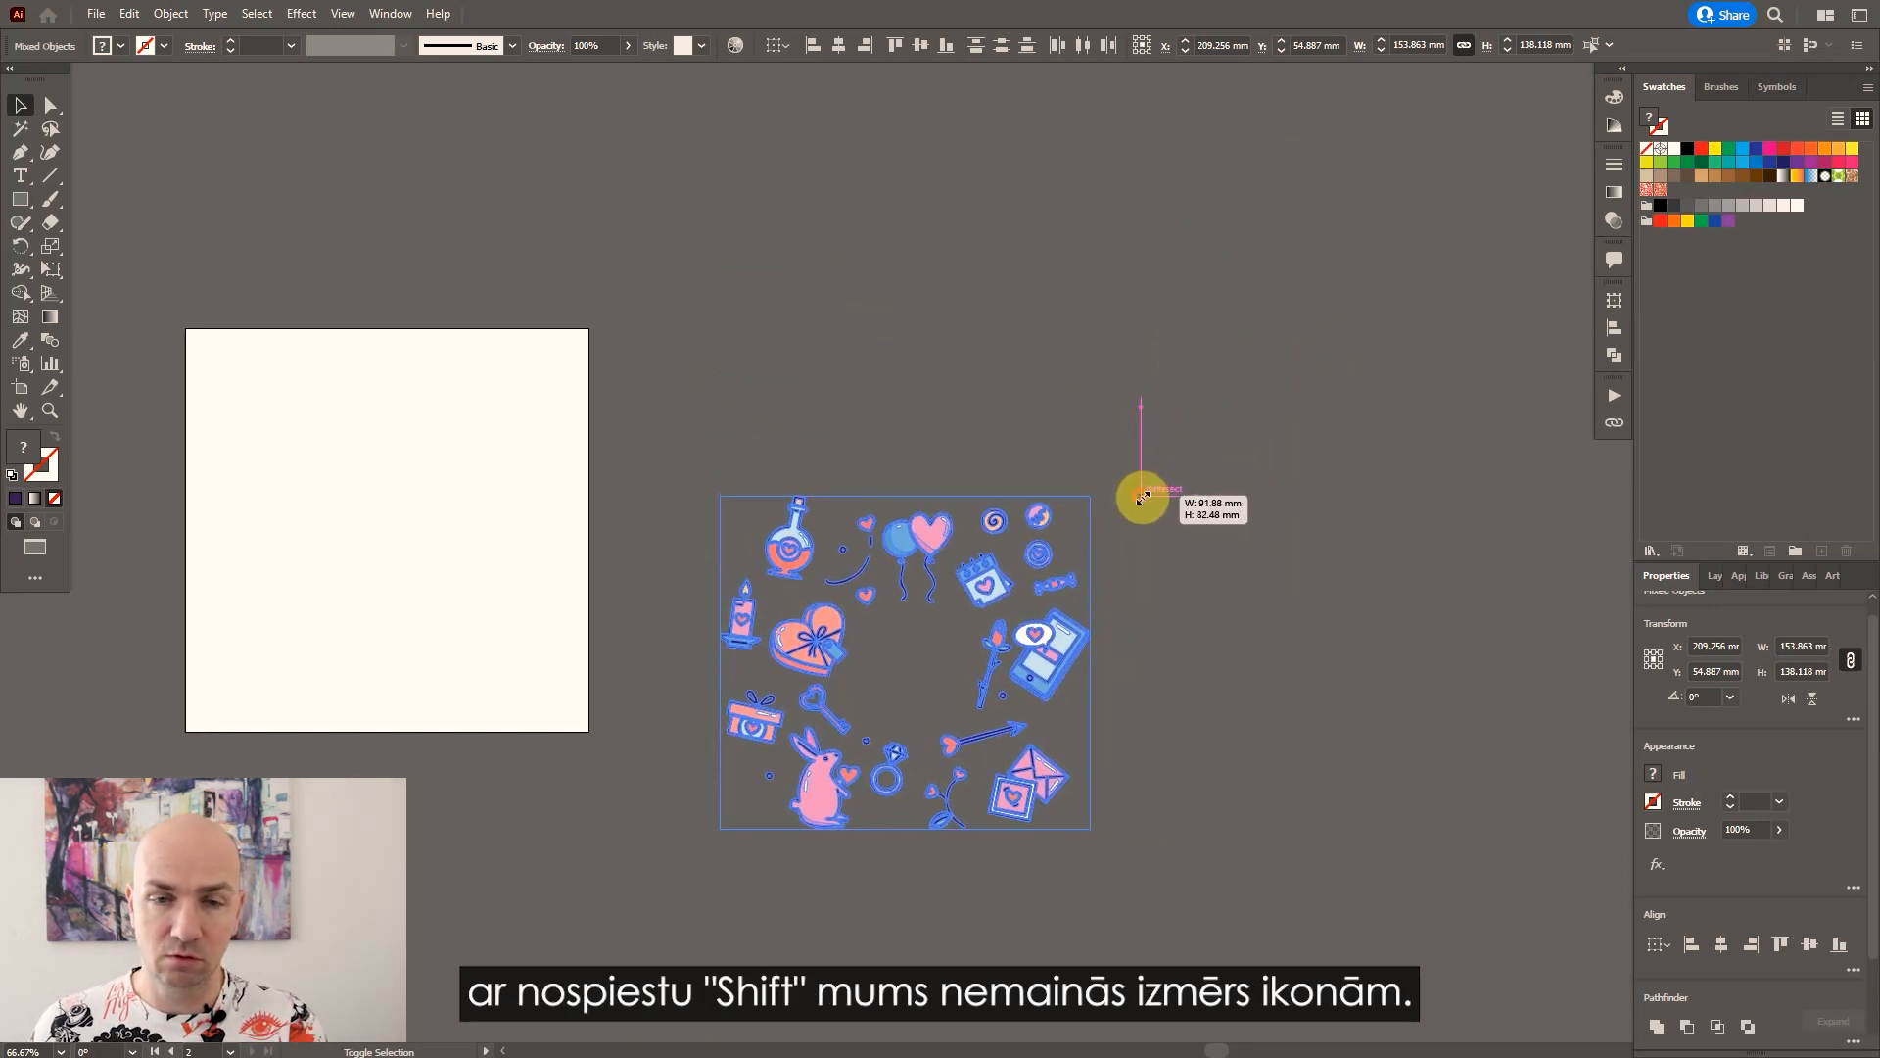
left_click_drag(1036, 656, 525, 544)
key("space")
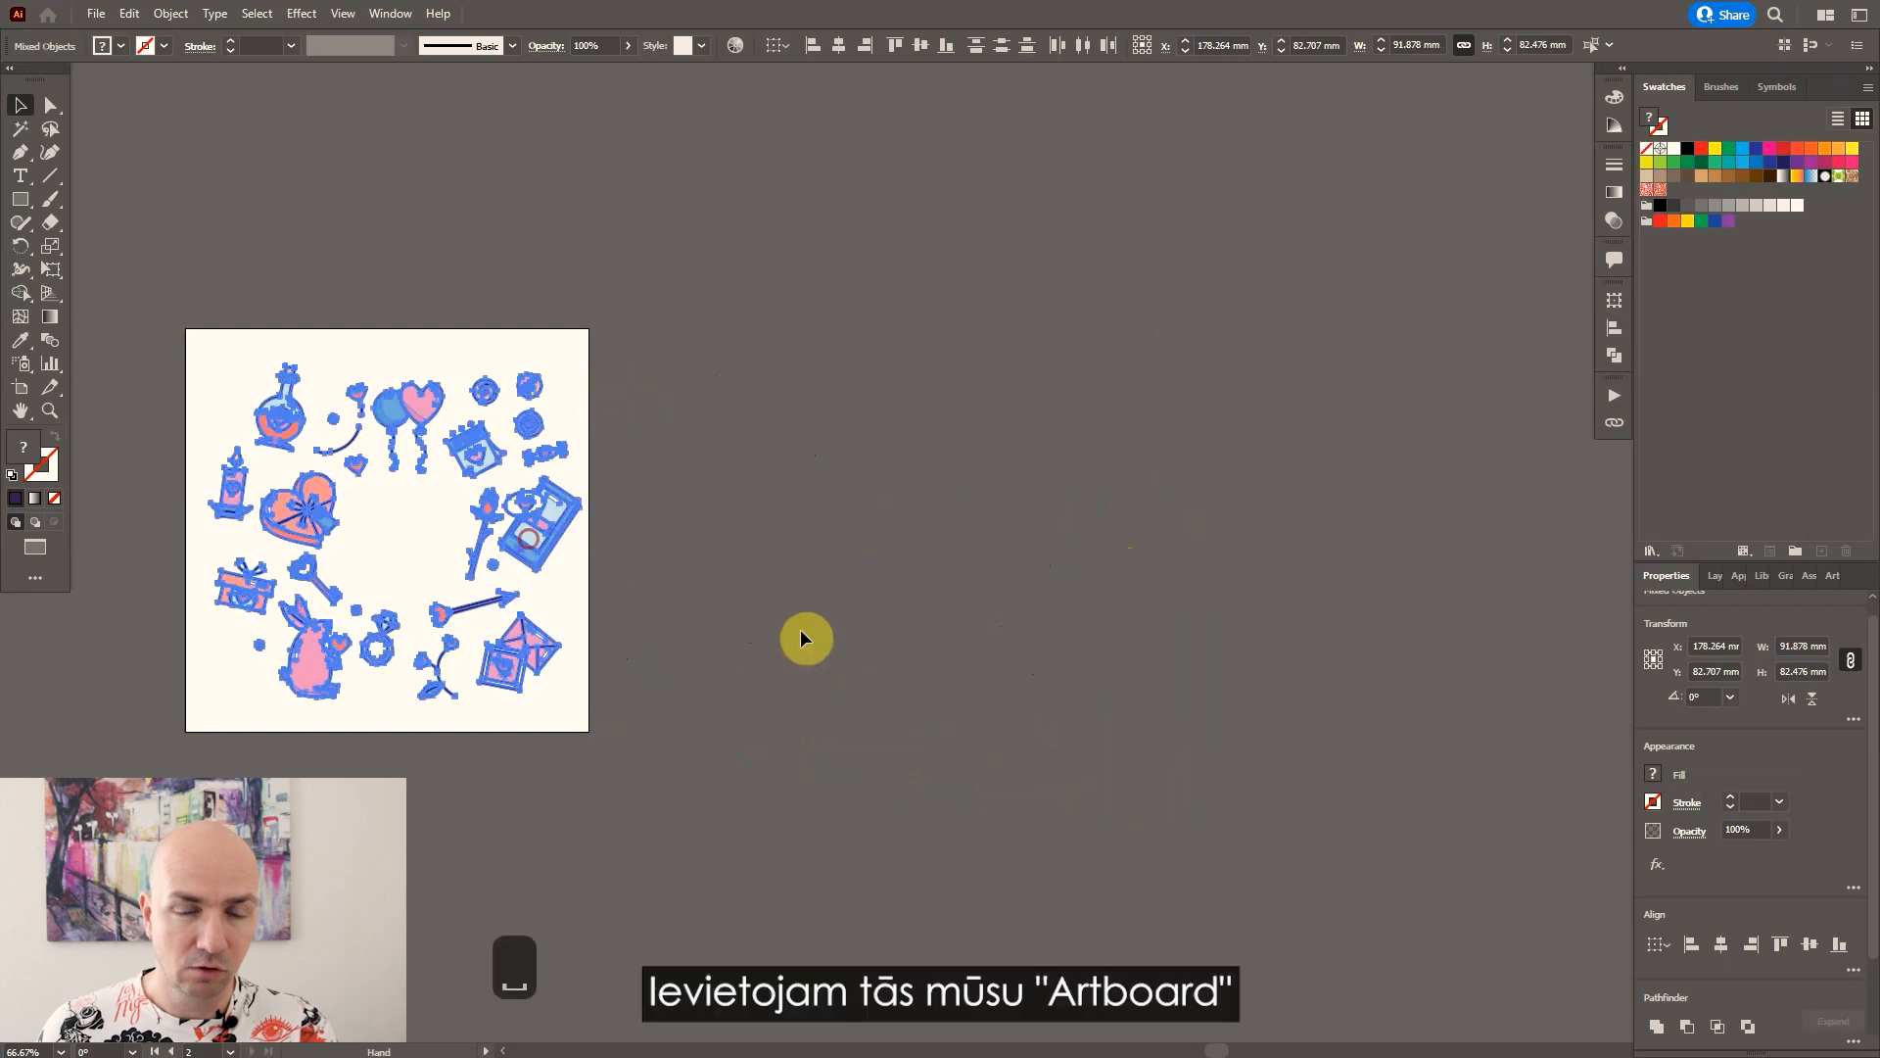
left_click_drag(806, 637, 1184, 512)
left_click(1097, 538)
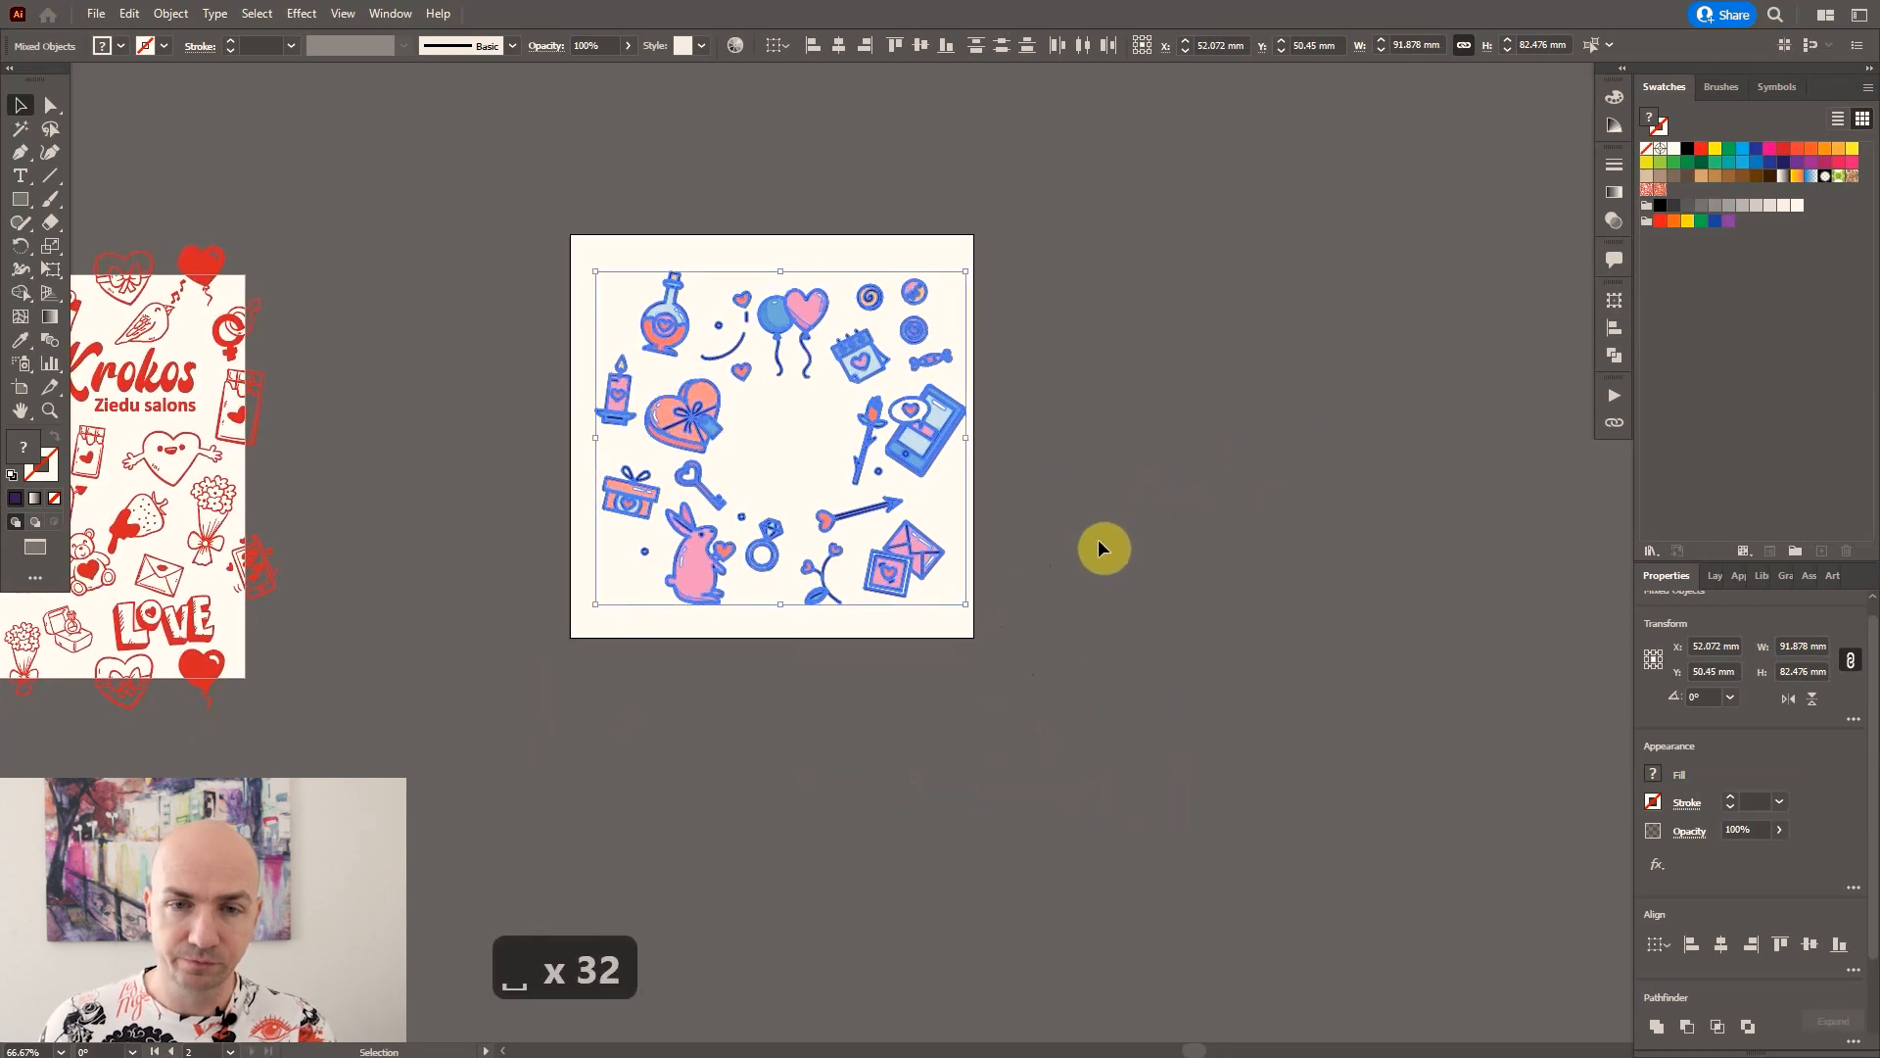
left_click_drag(538, 235, 1011, 611)
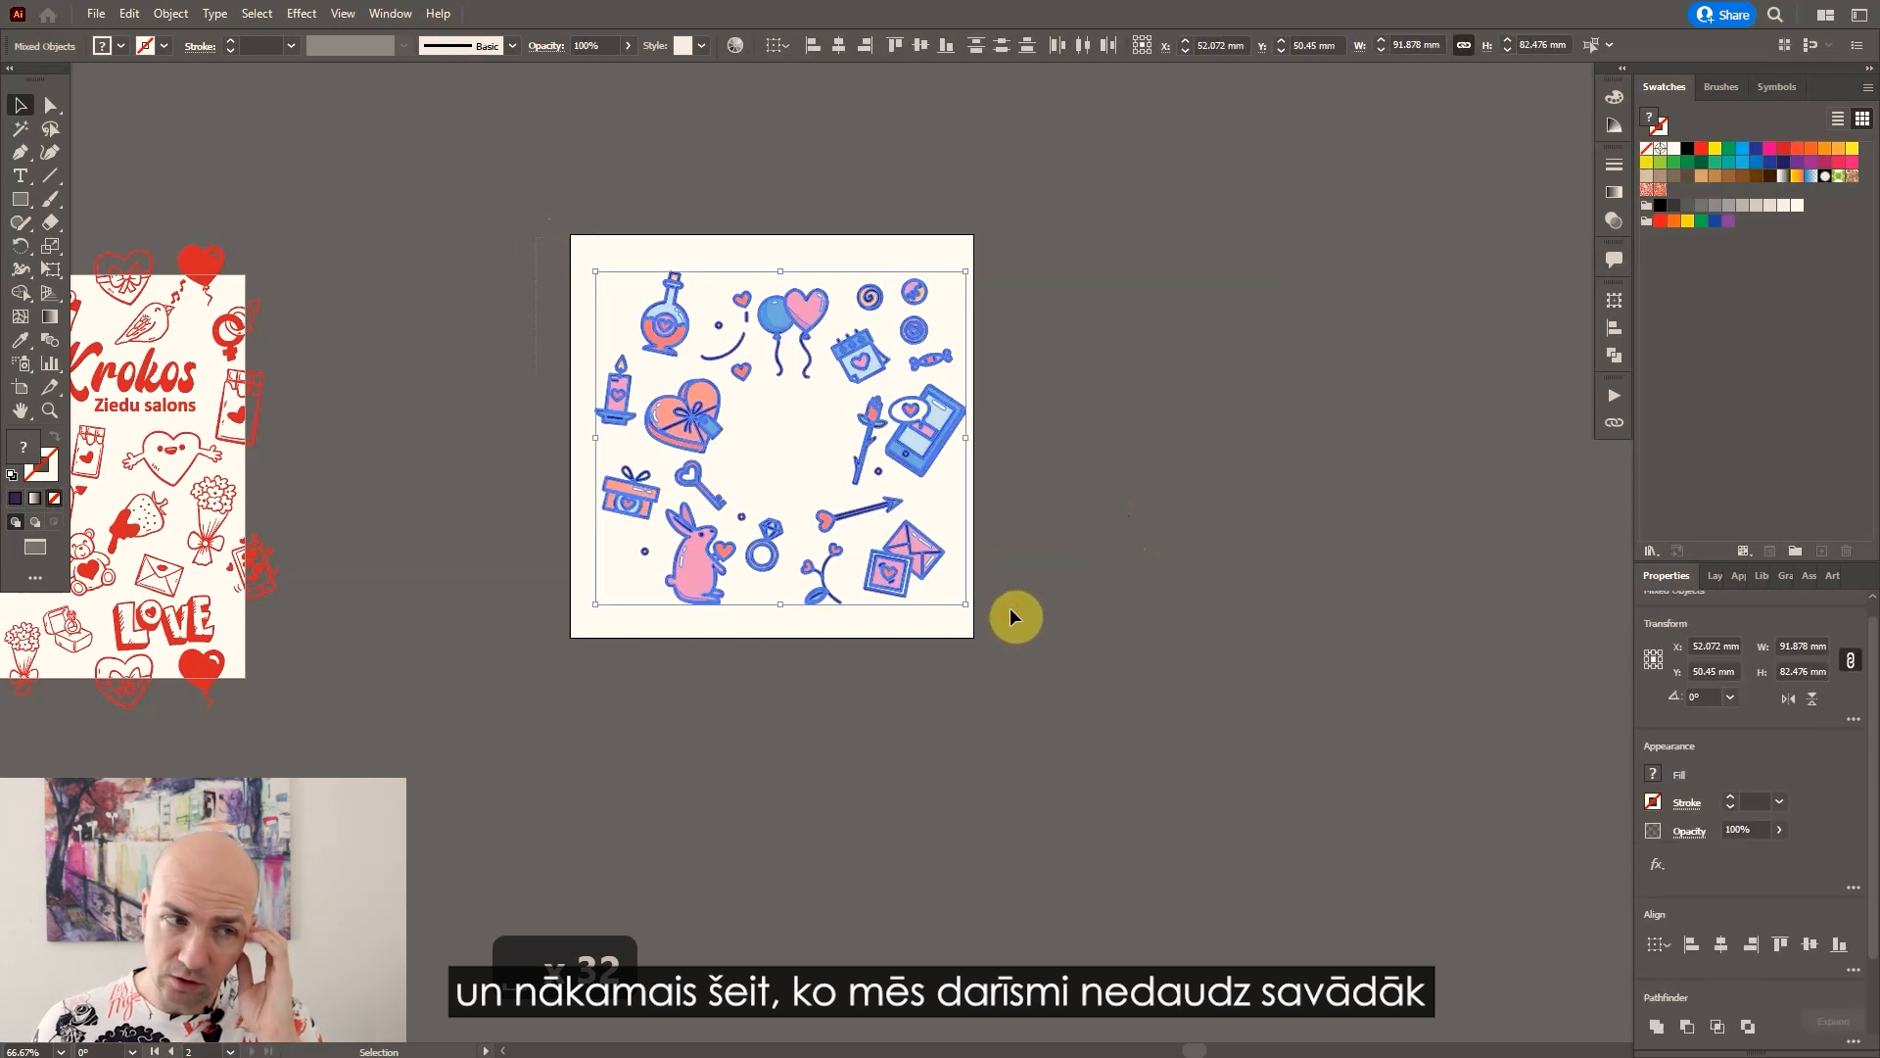
left_click(1022, 466)
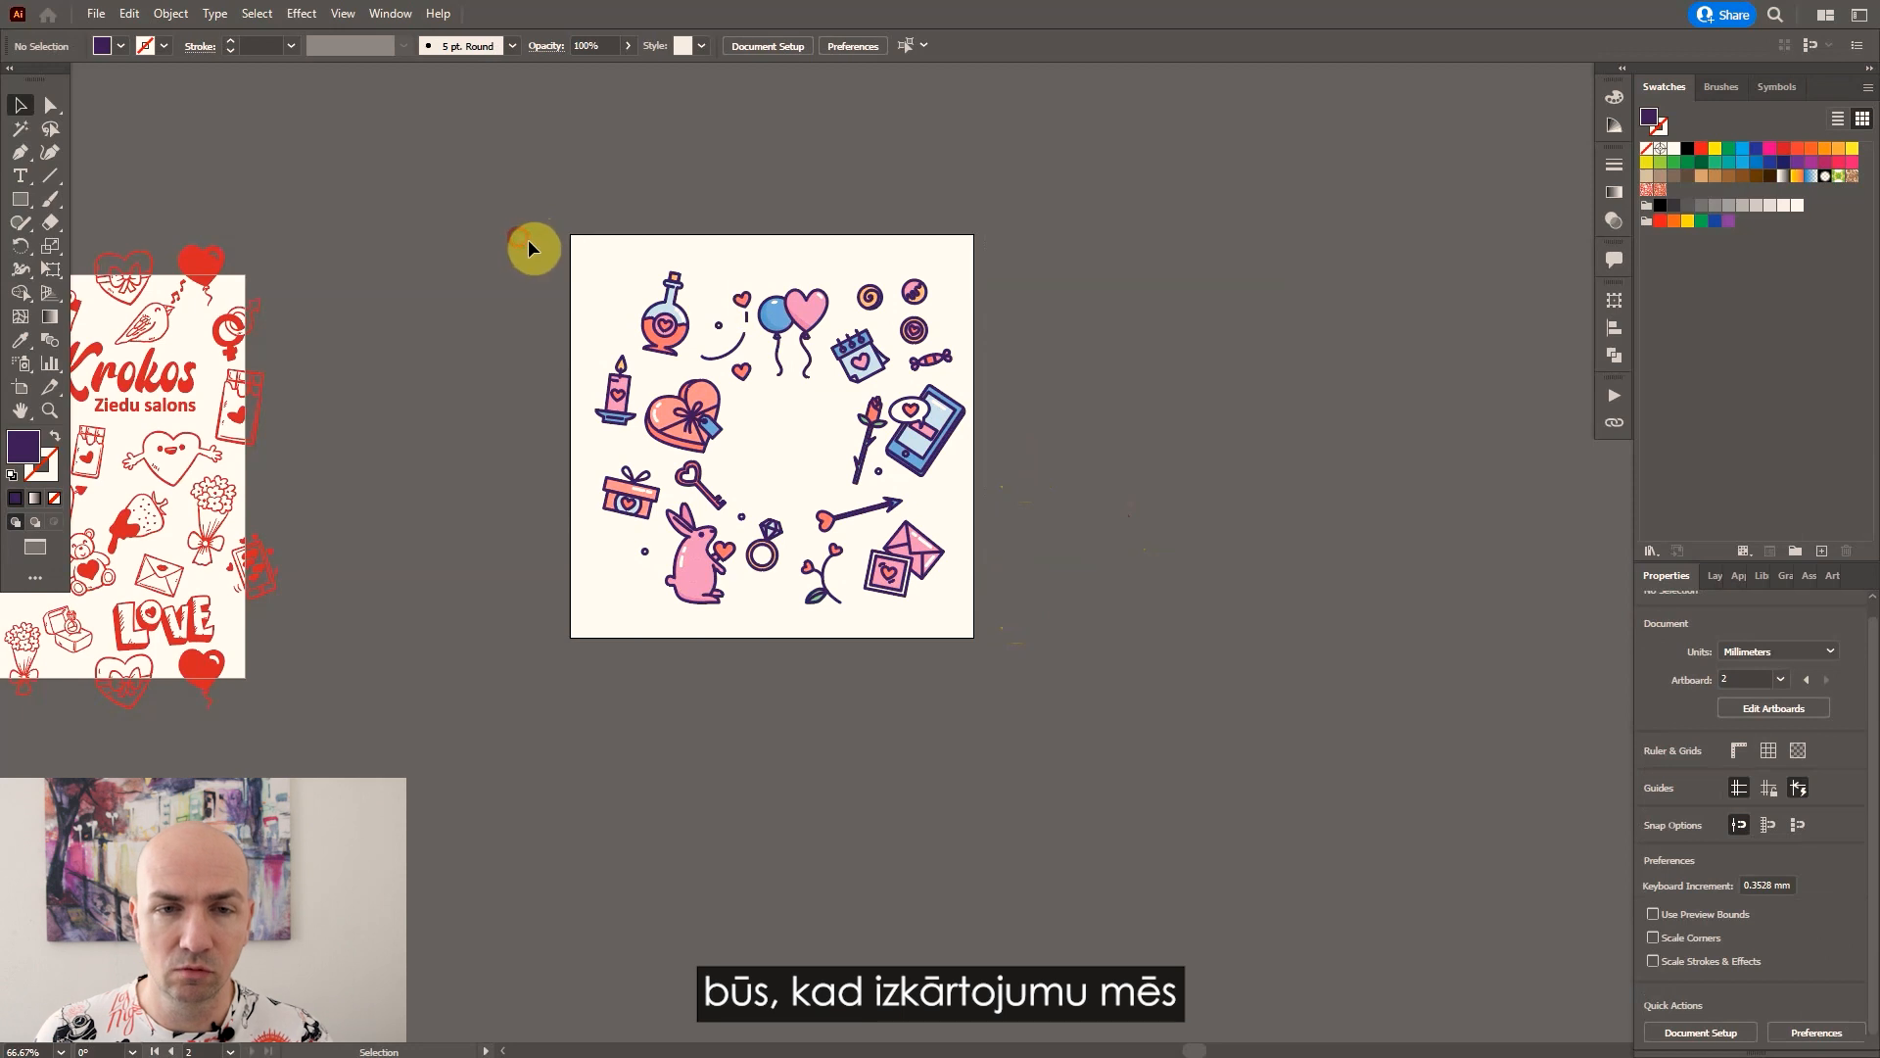
Open Transform Each for all icons on the artboard and set horizontal and vertical scale to 52%.
left_click_drag(525, 252, 874, 478)
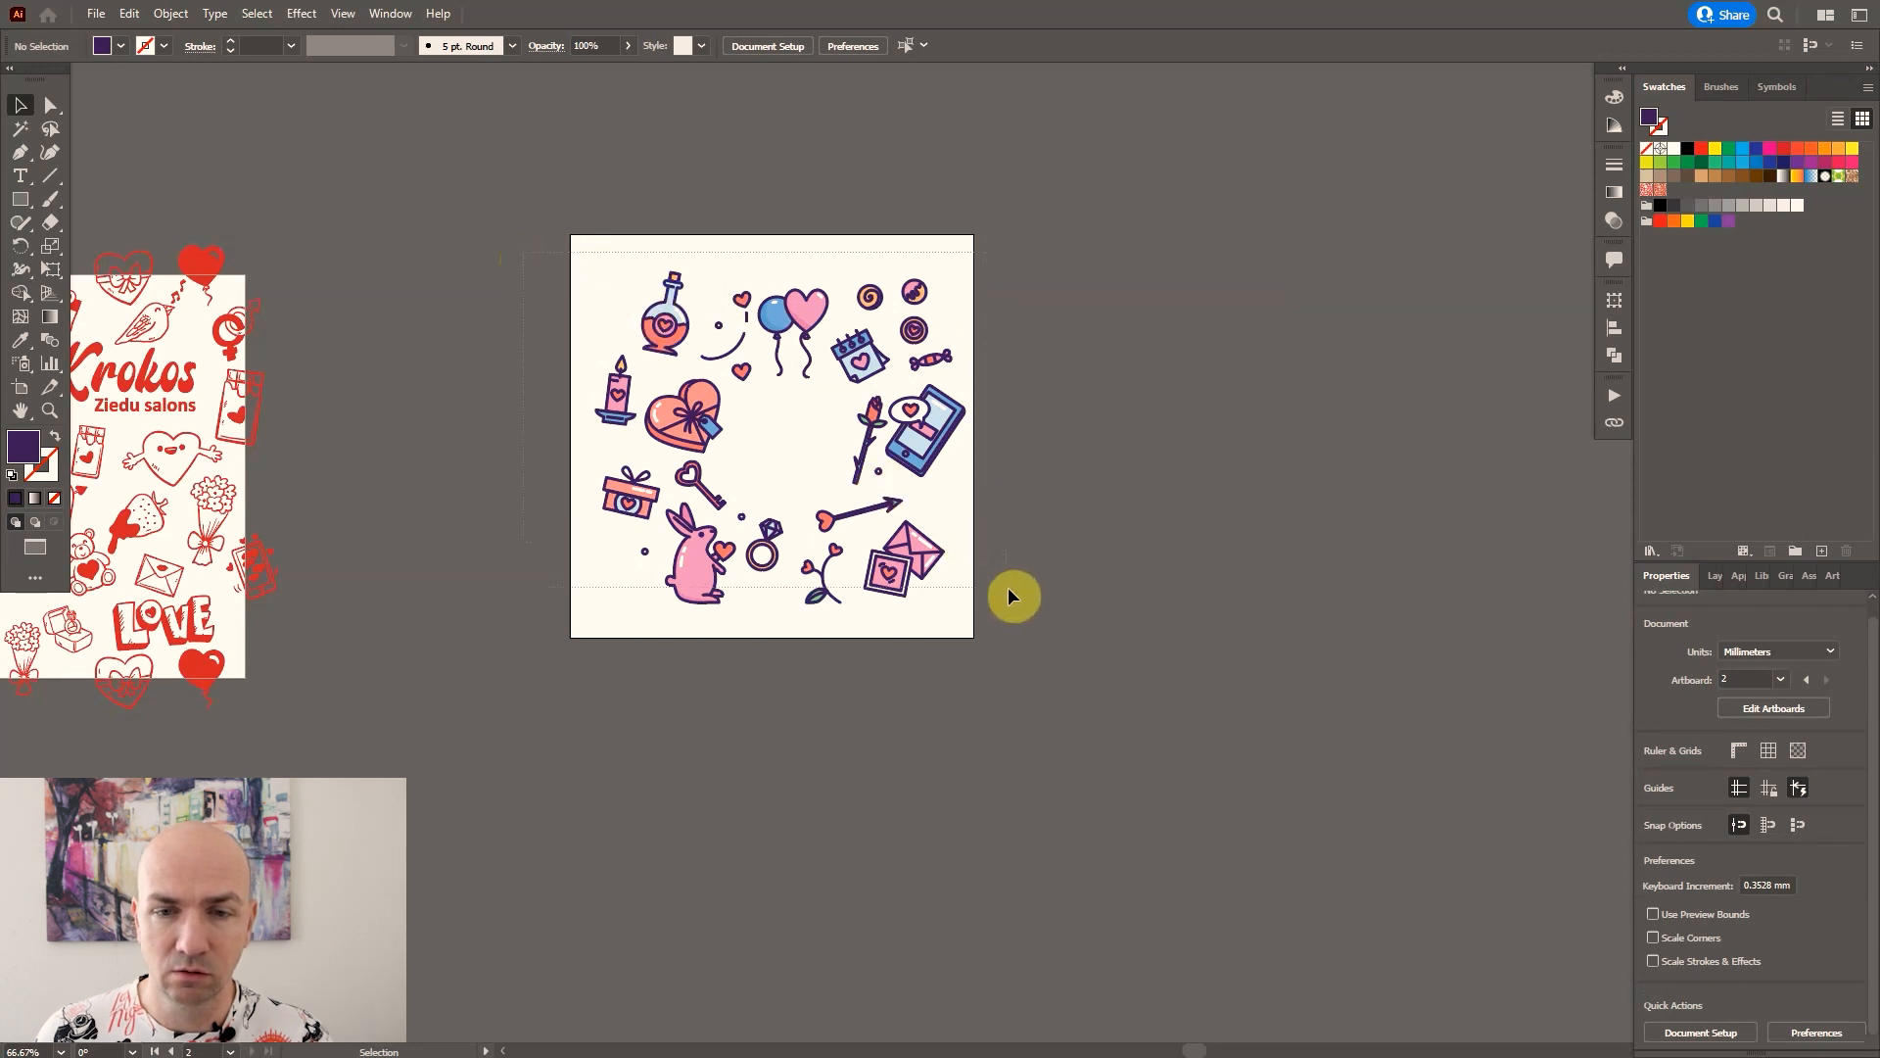
left_click_drag(1007, 586, 1009, 591)
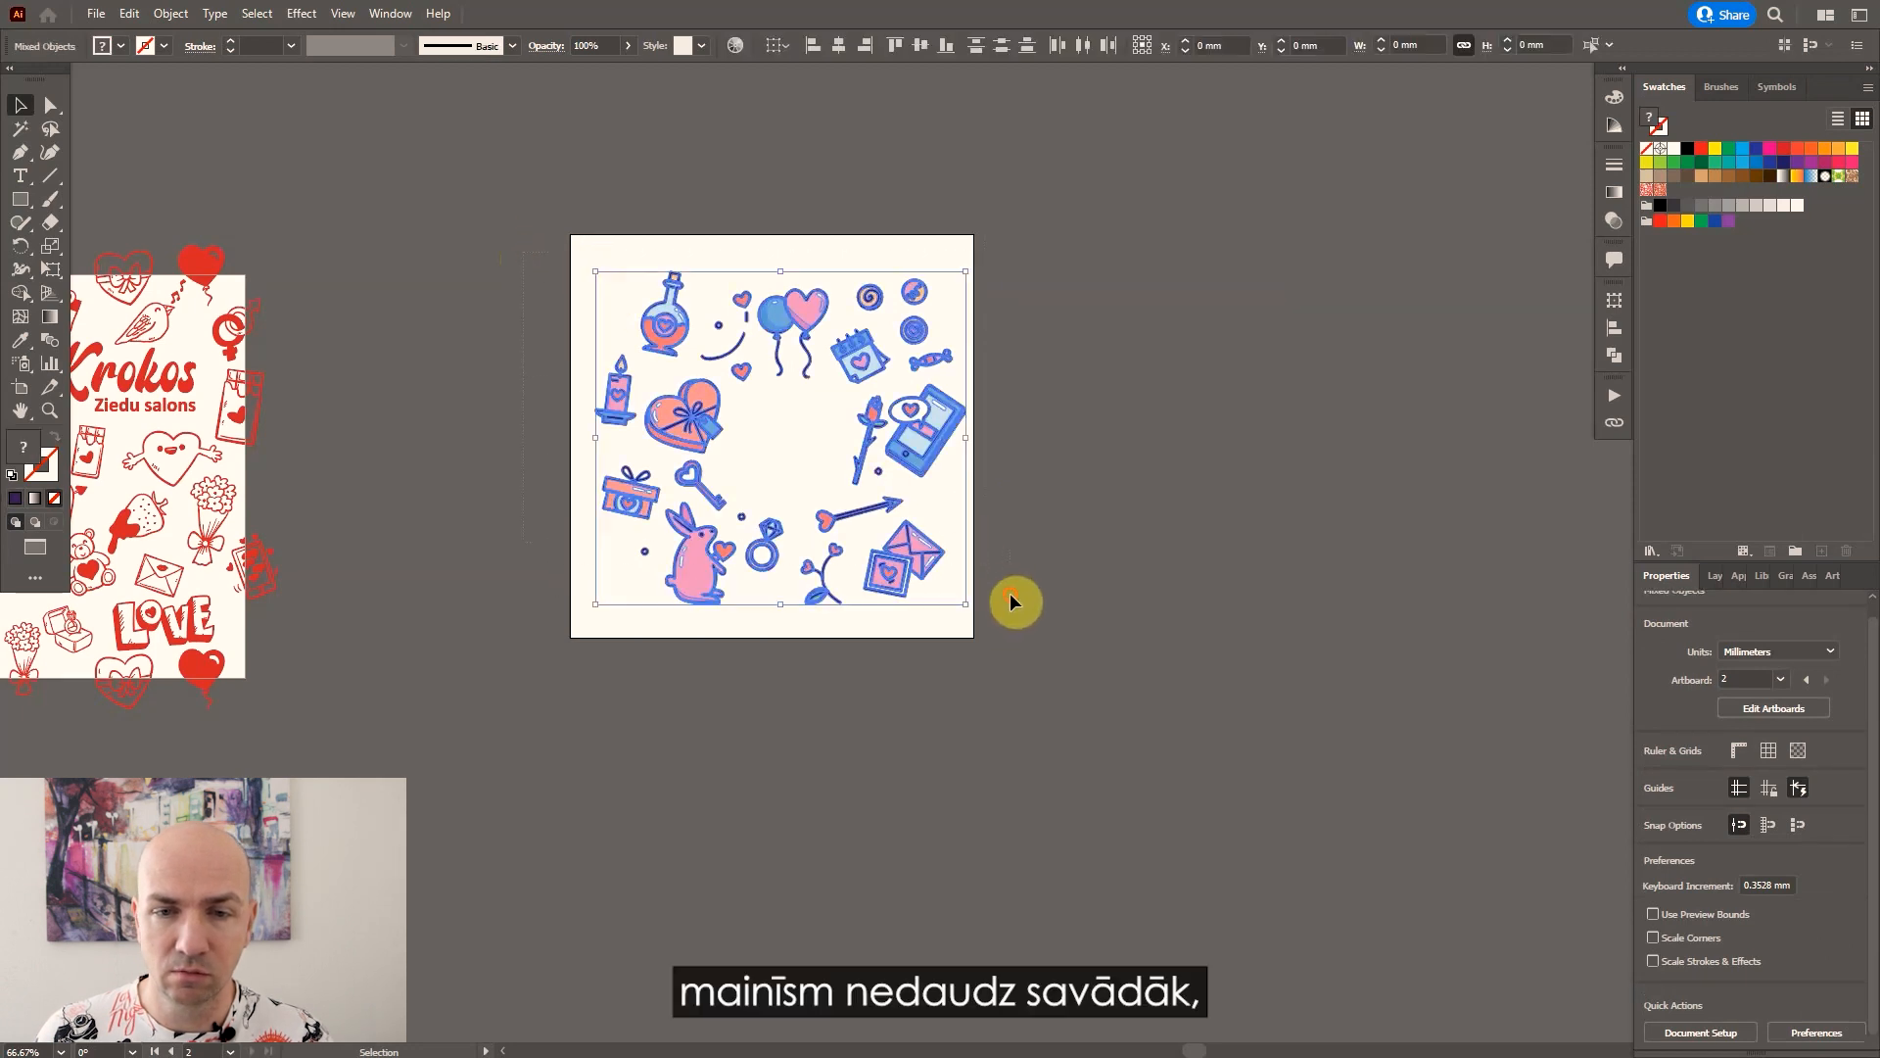
right_click(921, 474)
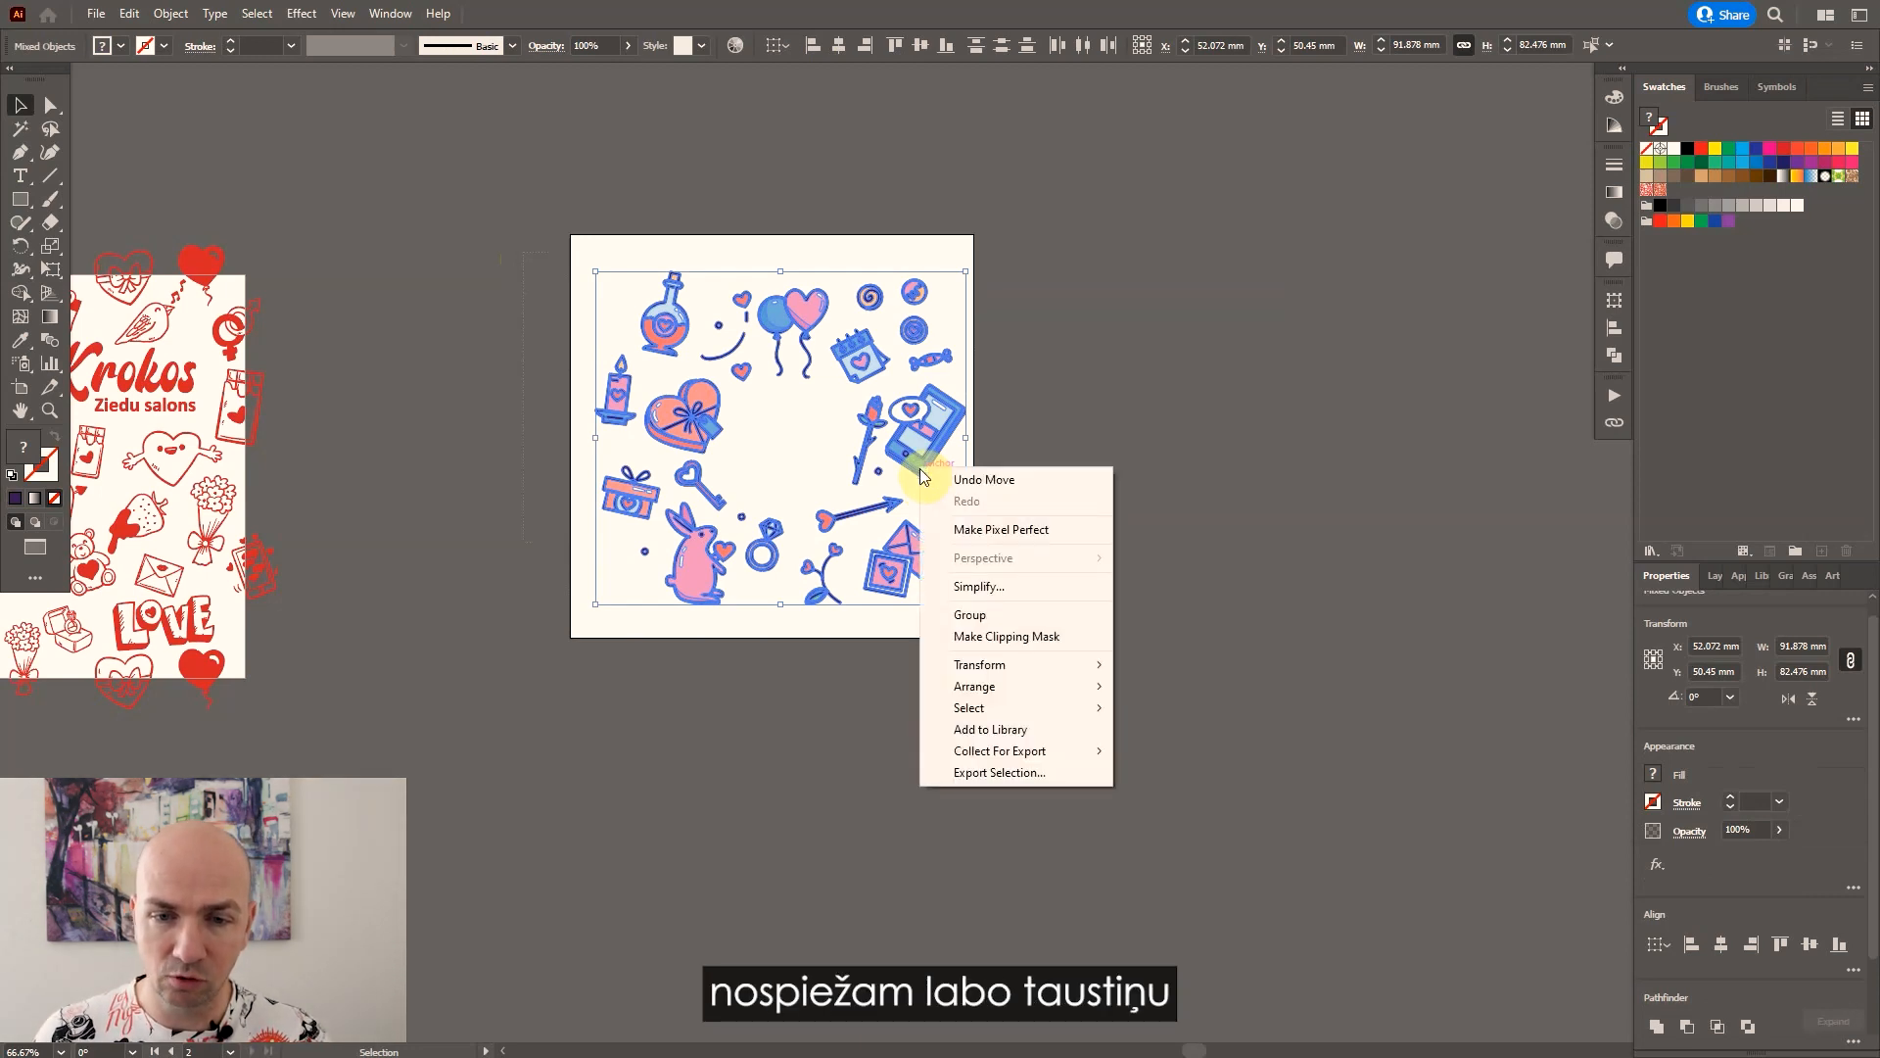
mouse_move(992, 662)
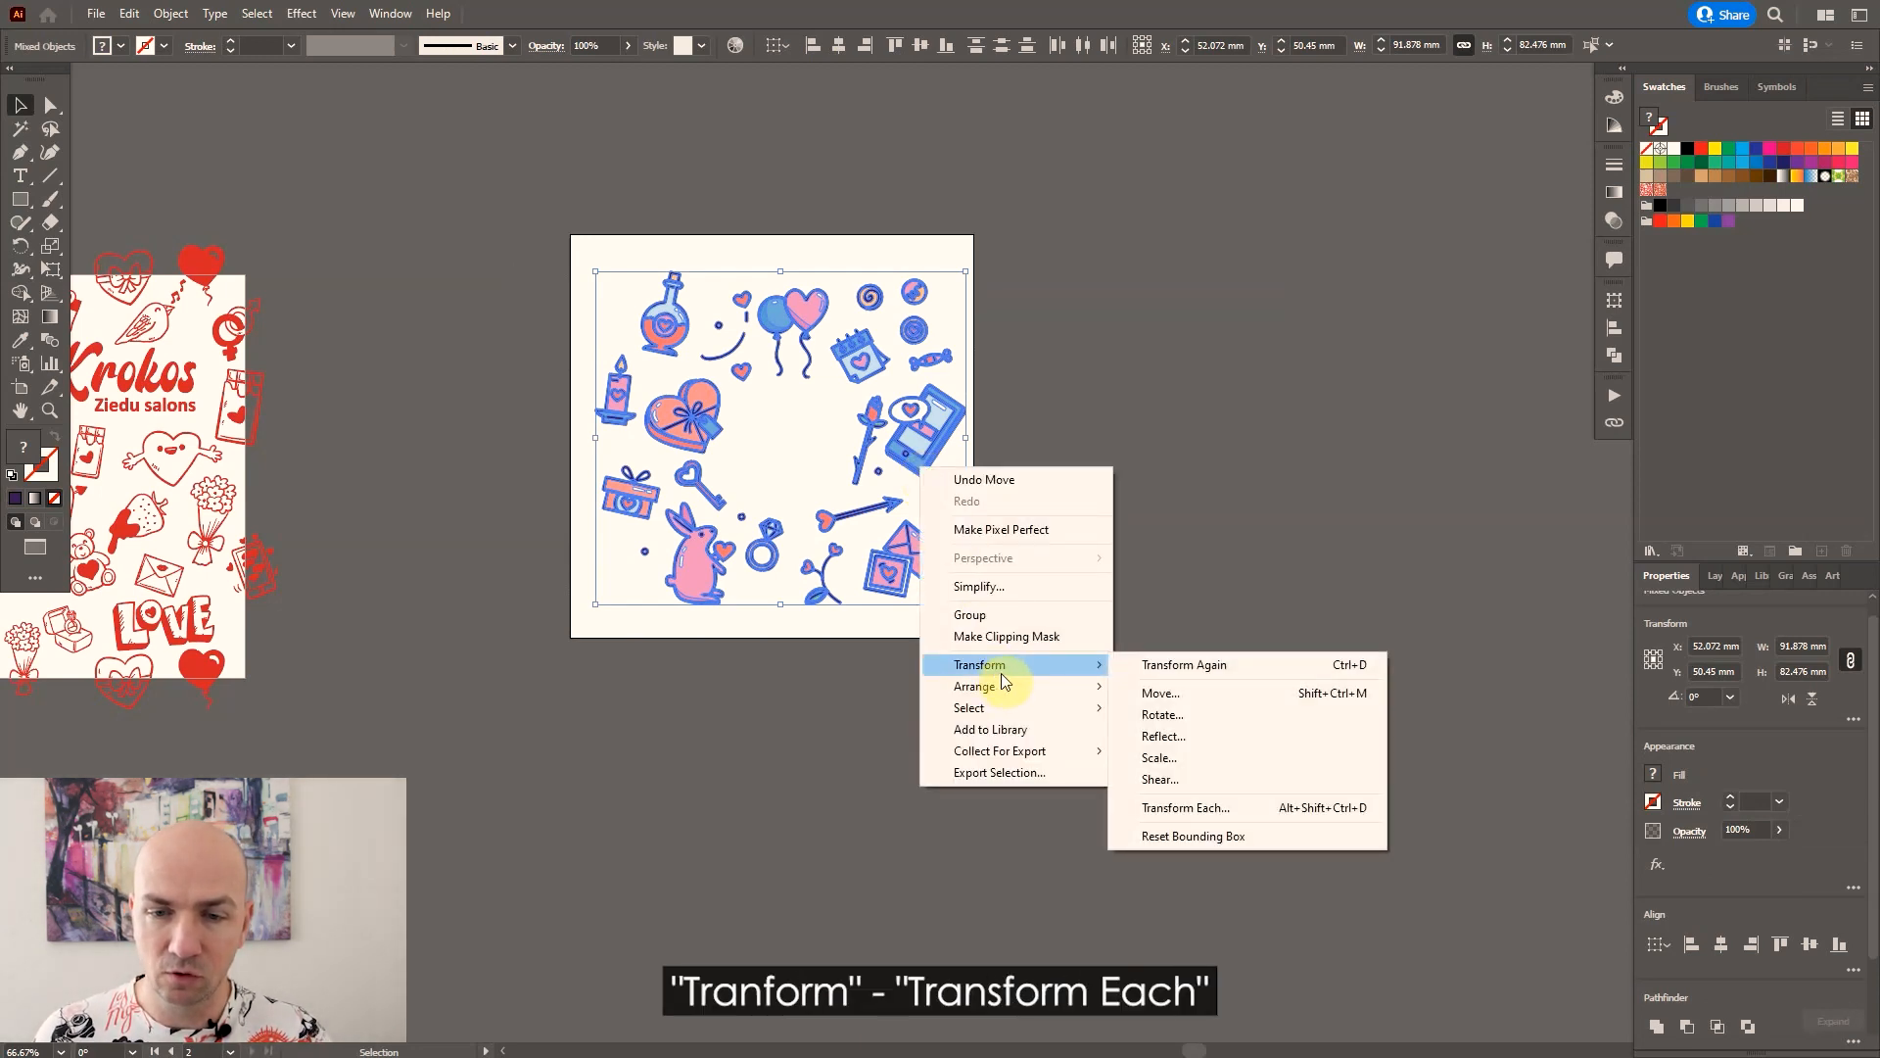
left_click(1186, 808)
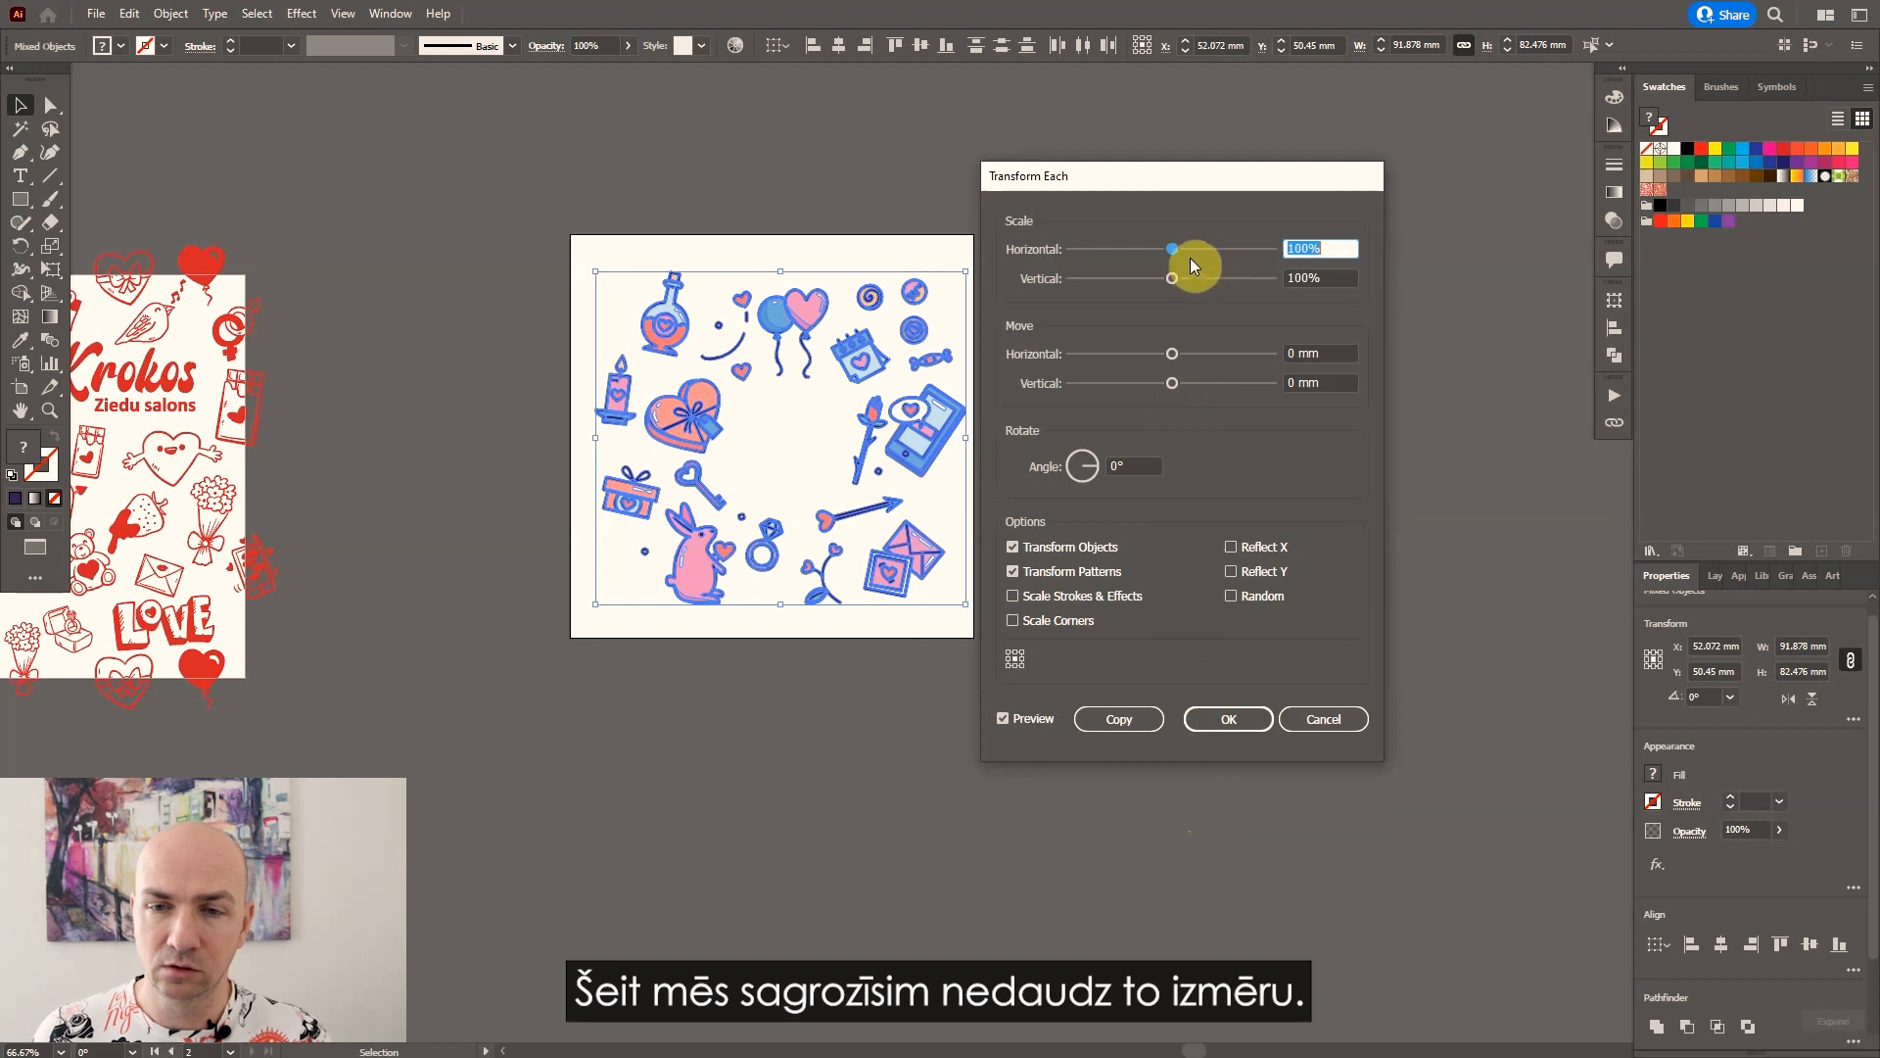
left_click_drag(1171, 250, 1123, 284)
left_click(1329, 278)
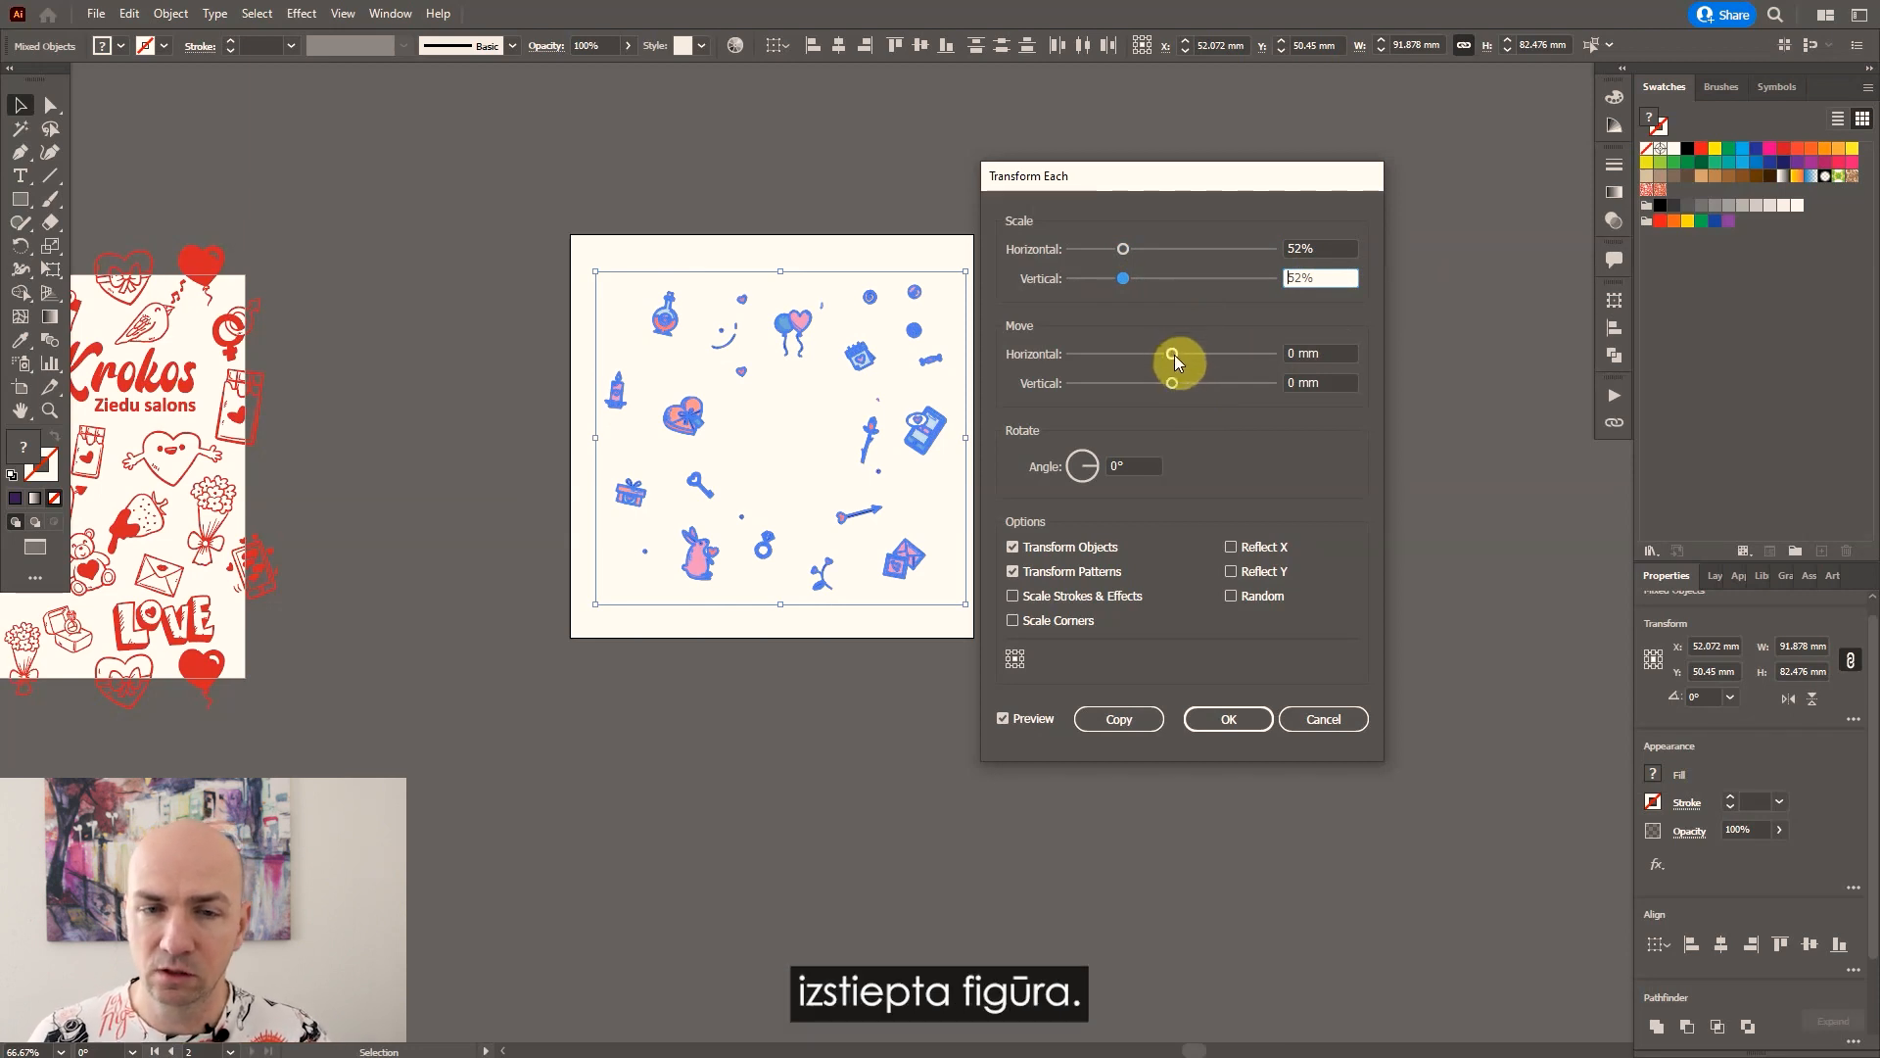
Set the Transform Each move to -15.1694 mm horizontally and -8.8194 mm vertically, the rotation to 38°, and enable Random.
left_click_drag(1173, 359, 1148, 440)
left_click(1091, 458)
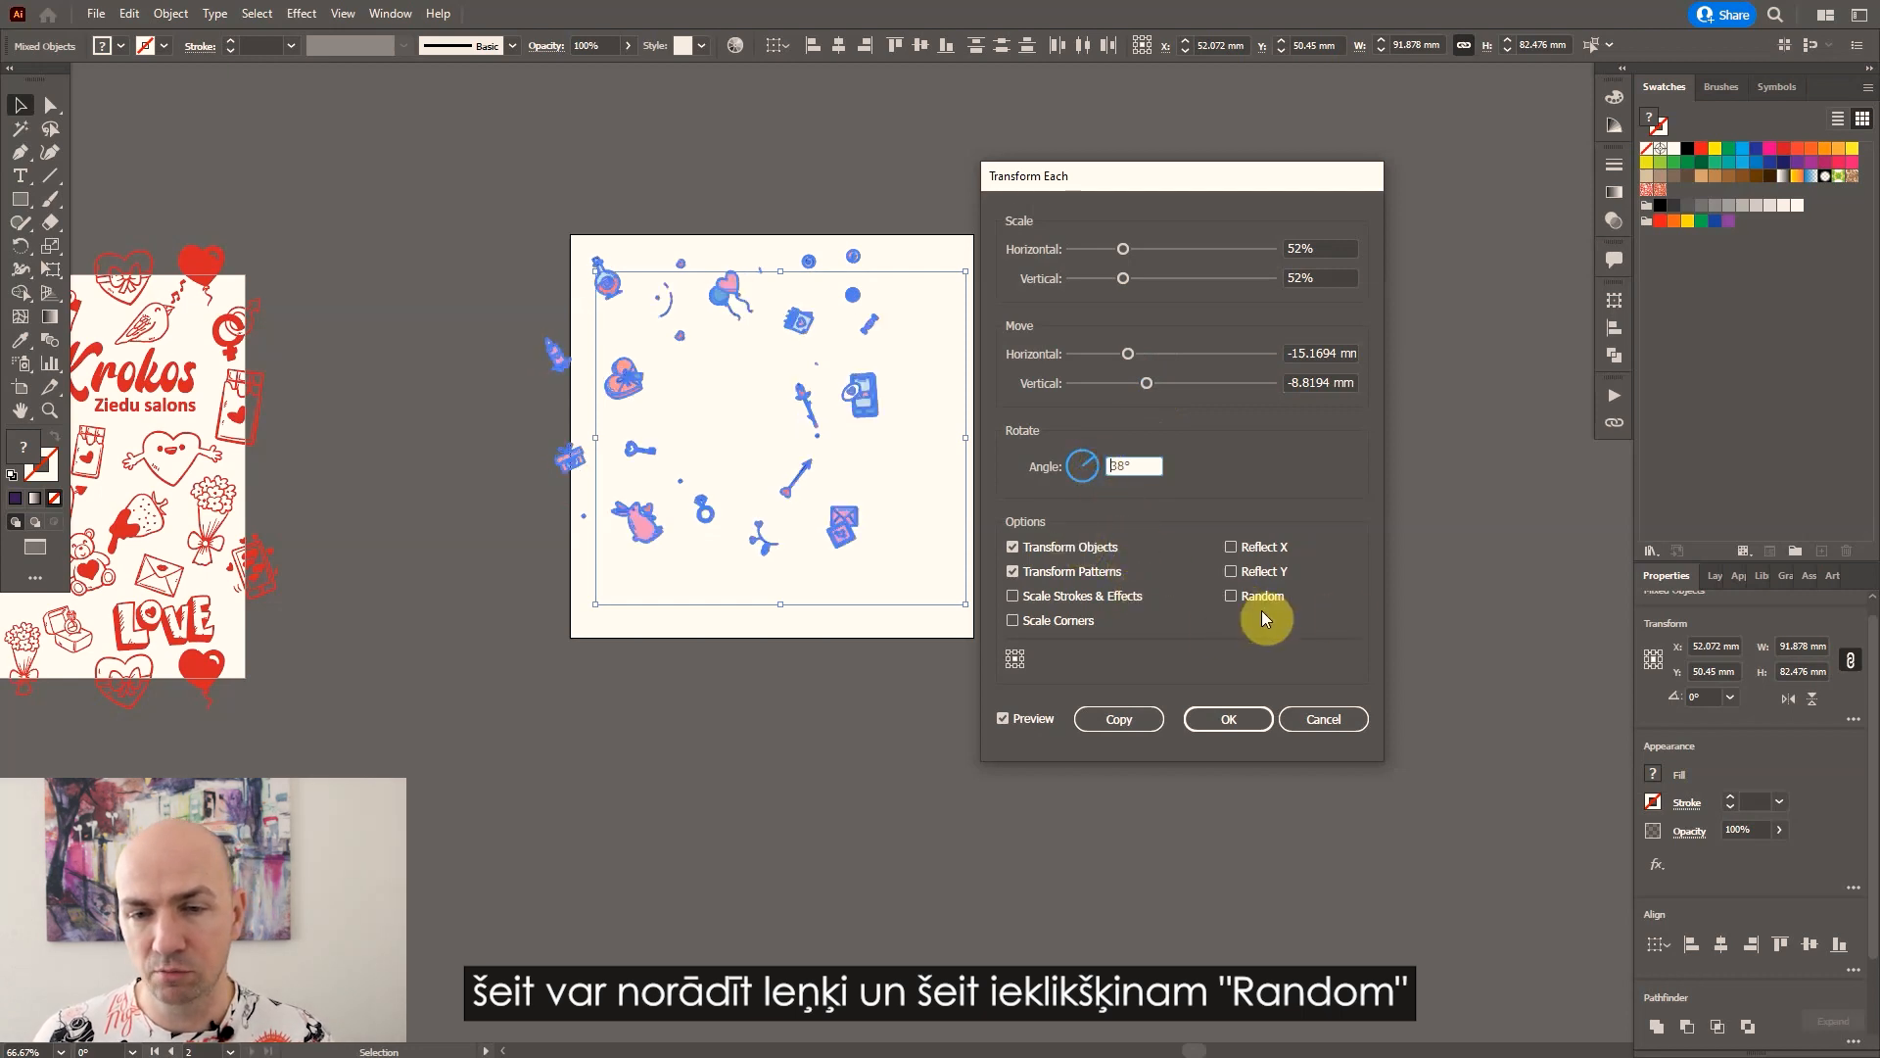
left_click(1231, 597)
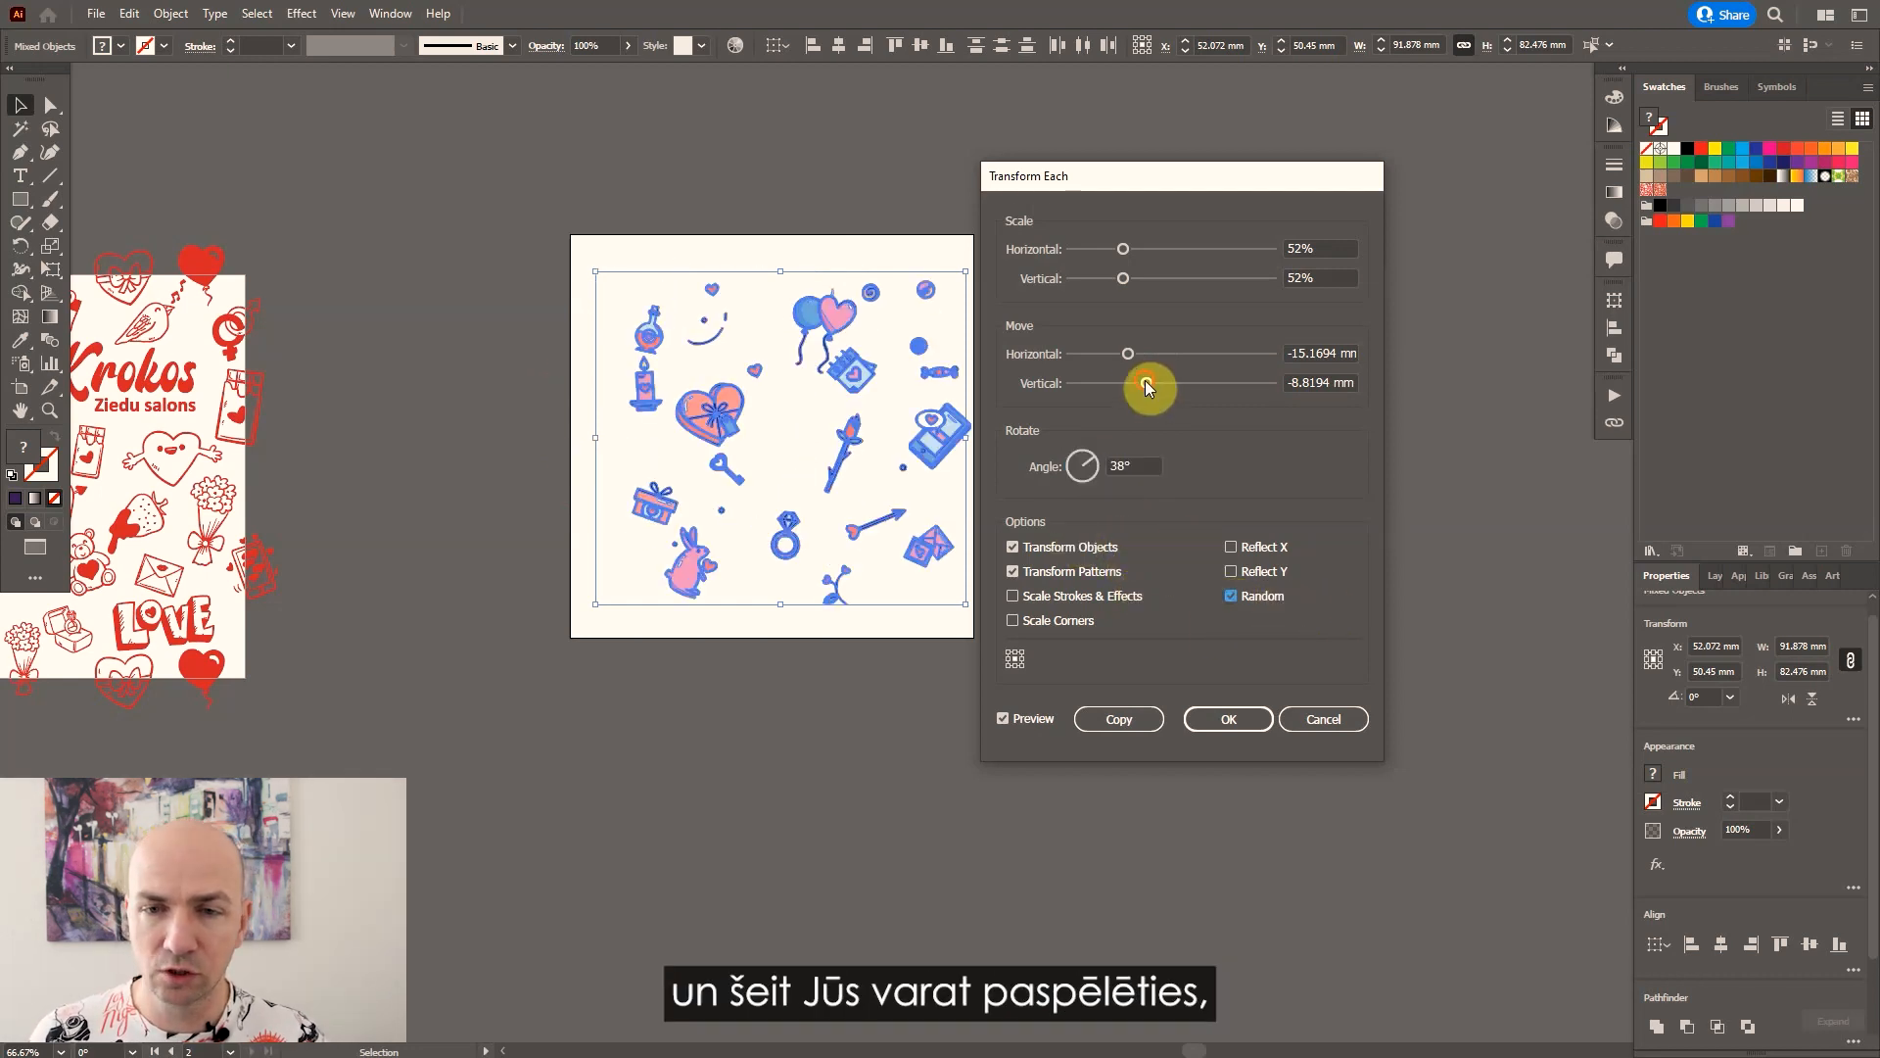
Set the Transform Each scale to 43% and the move to -22.225 mm horizontally and -16.5806 mm vertically, and apply the transformation.
left_click_drag(1144, 380, 1125, 355)
left_click_drag(1123, 250, 1115, 250)
left_click_drag(1123, 279, 1113, 279)
key("Up")
left_click_drag(1136, 383, 1119, 383)
left_click_drag(1125, 354, 1109, 354)
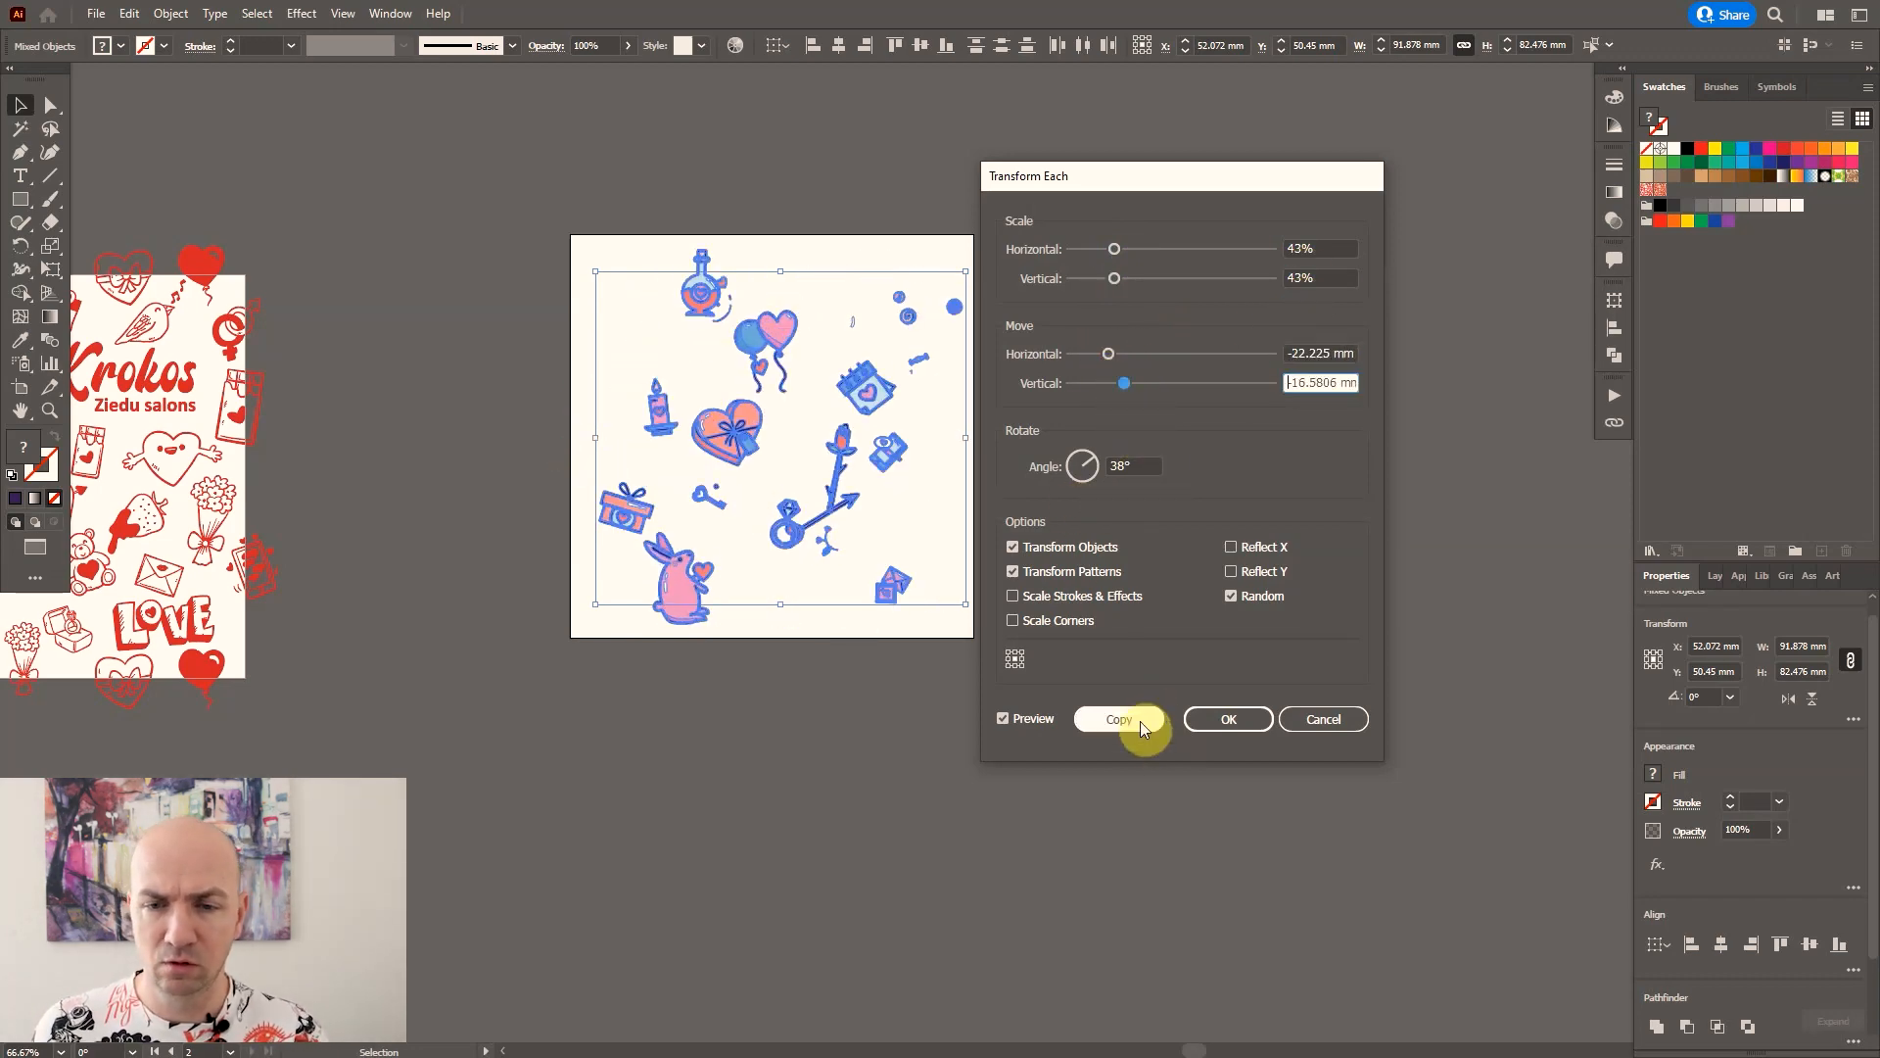
left_click(1136, 719)
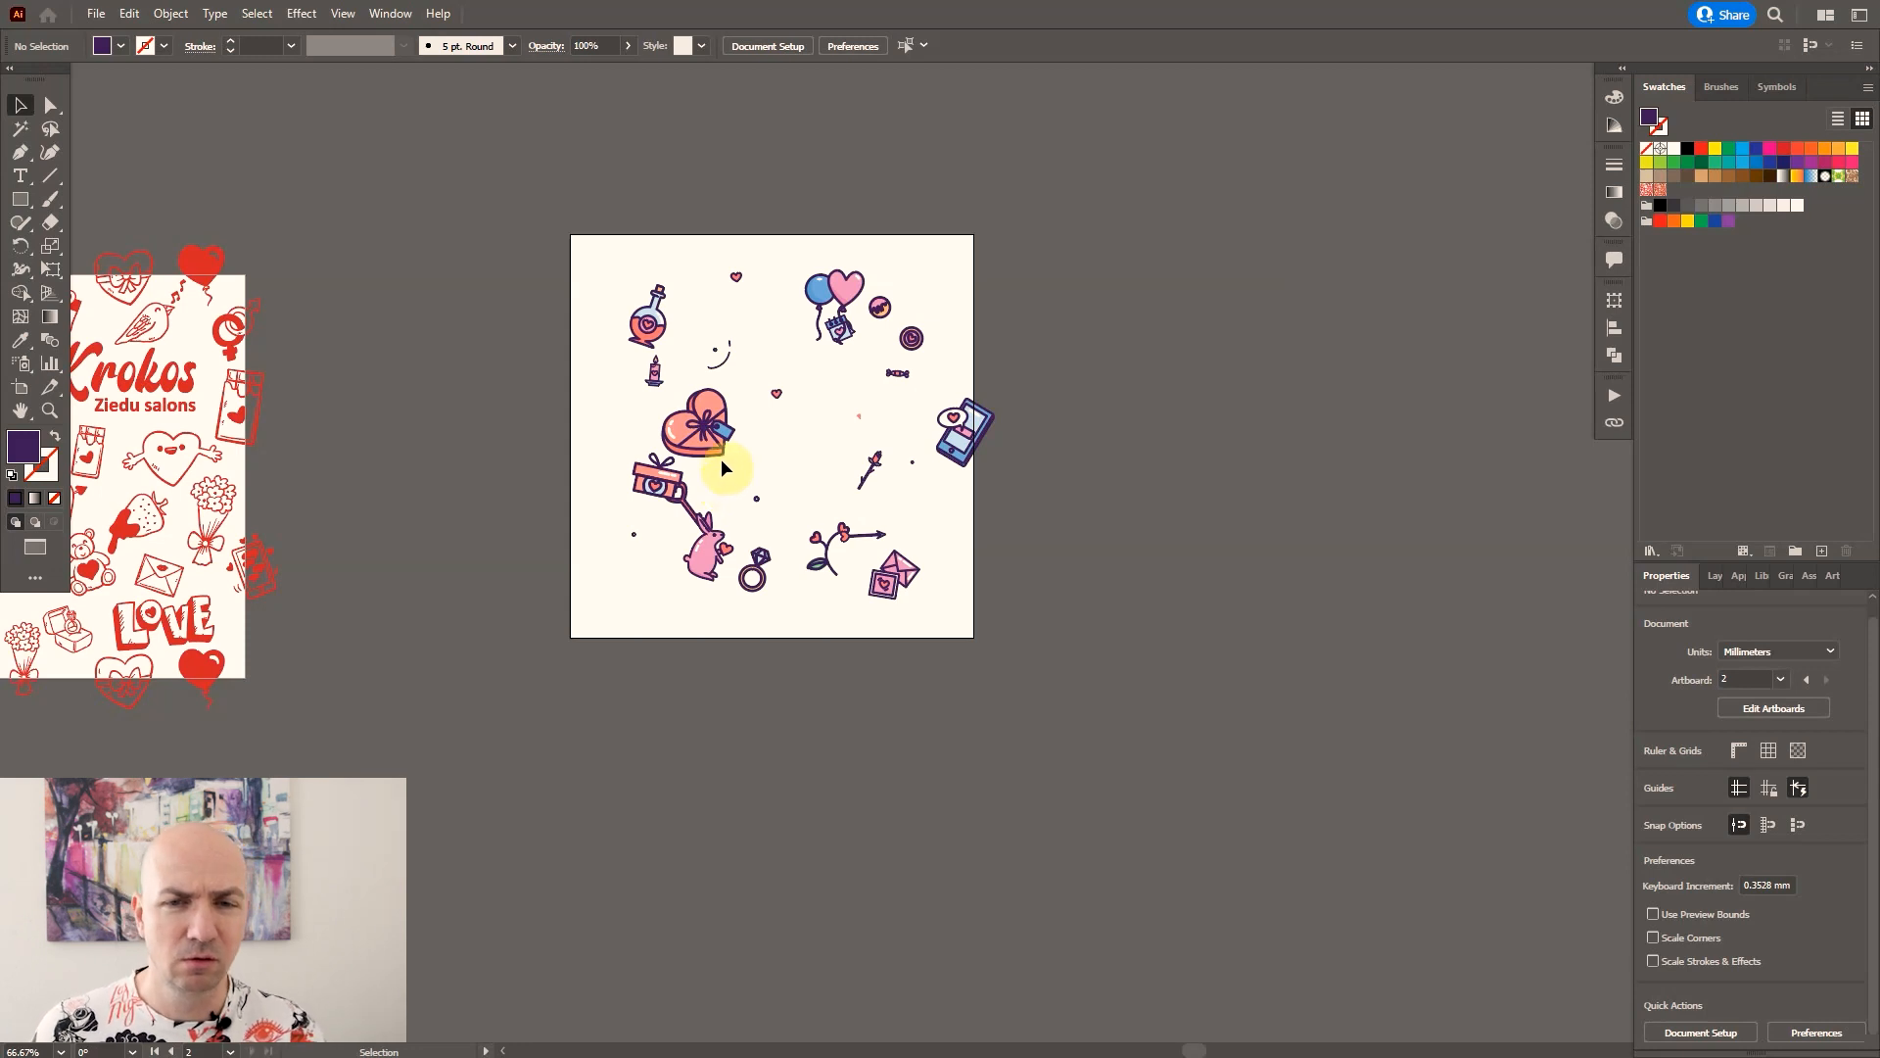
Spread the potion bottle, balloons, gift box, heart-shaped box and rabbit apart so they no longer overlap their neighbours.
key("space")
left_click_drag(751, 420, 853, 416)
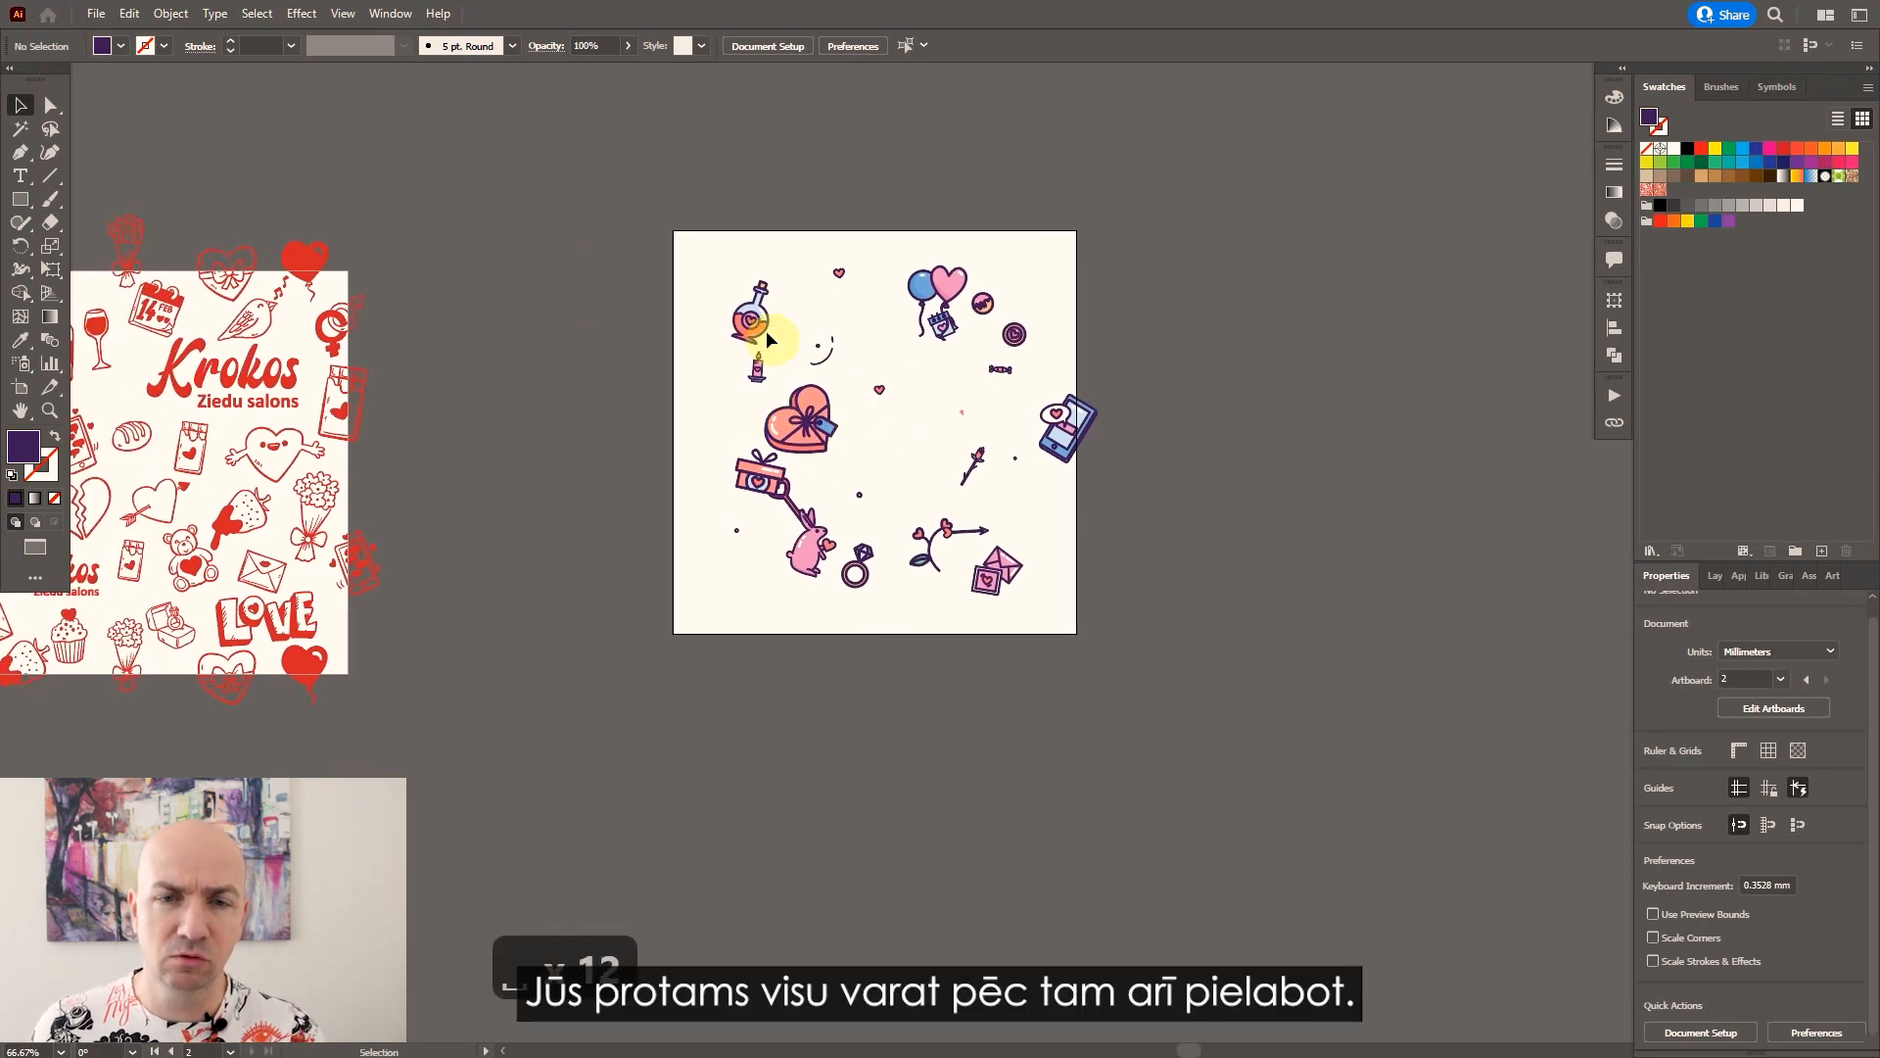
left_click_drag(750, 329, 732, 306)
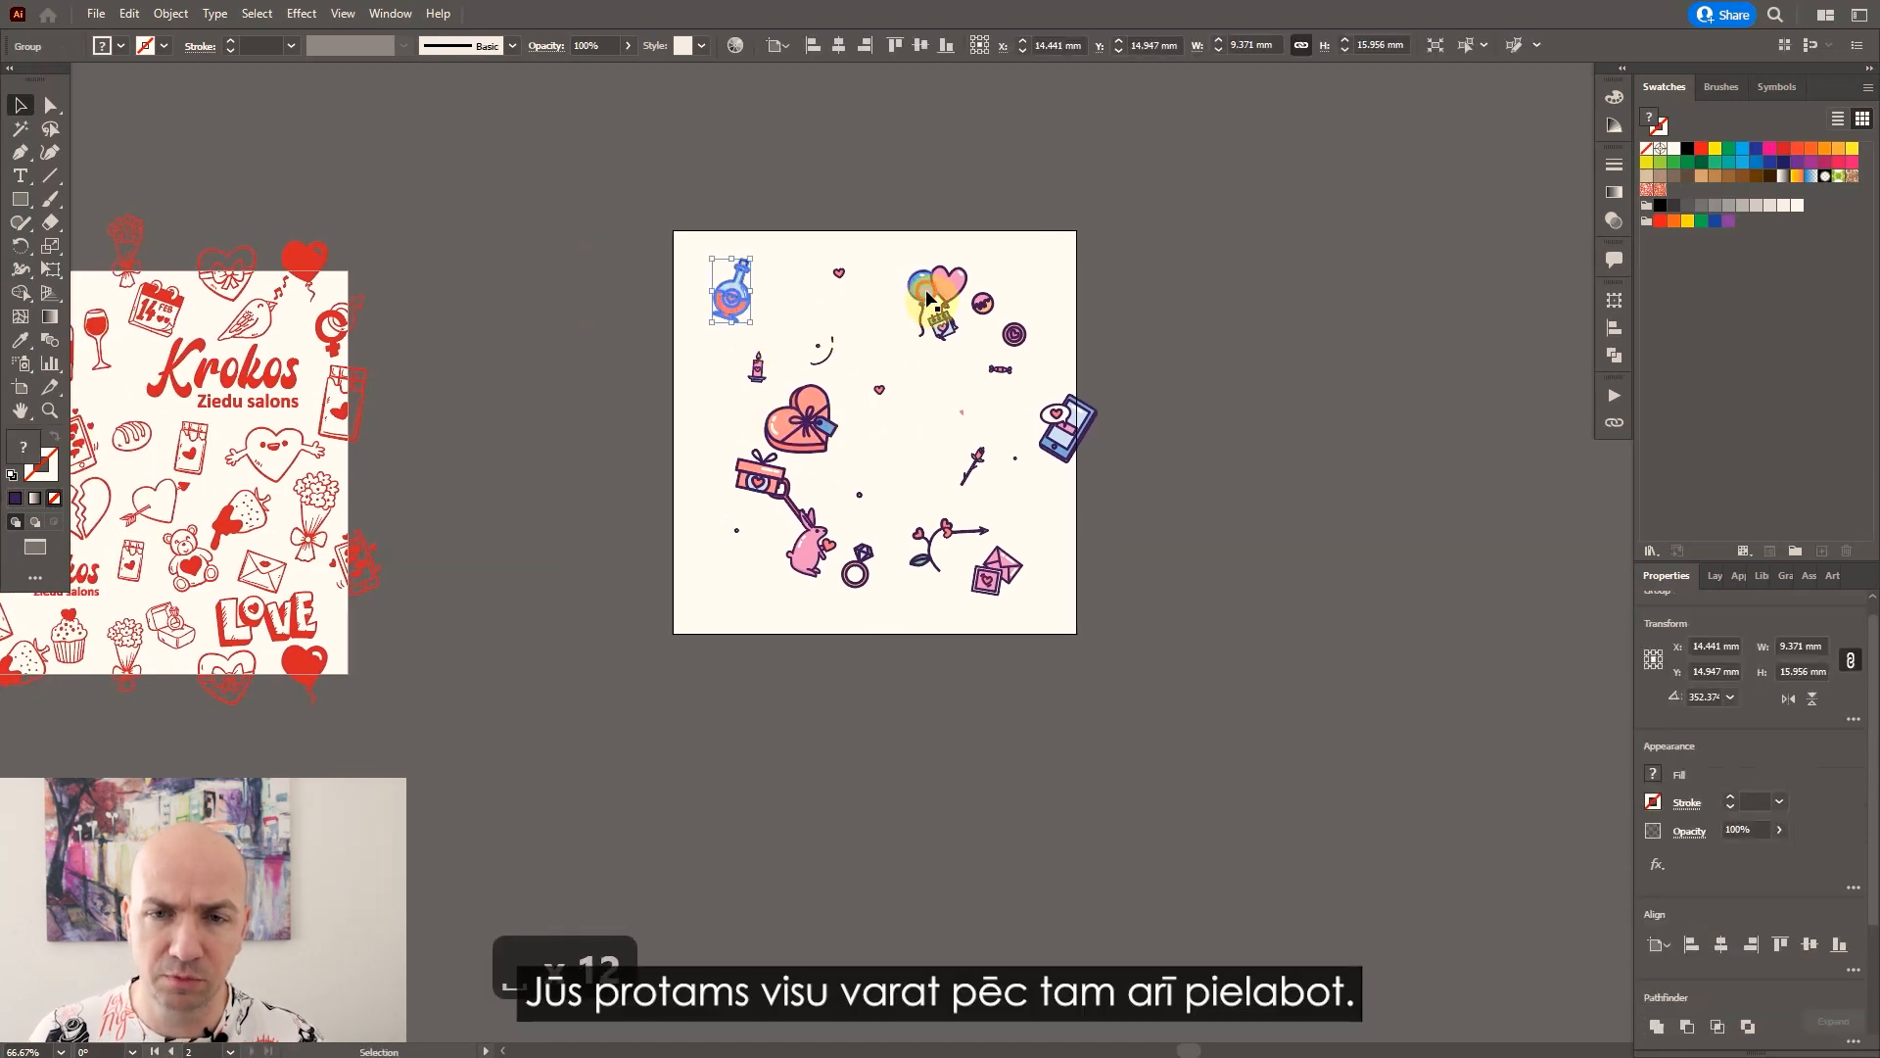
left_click_drag(929, 292, 912, 290)
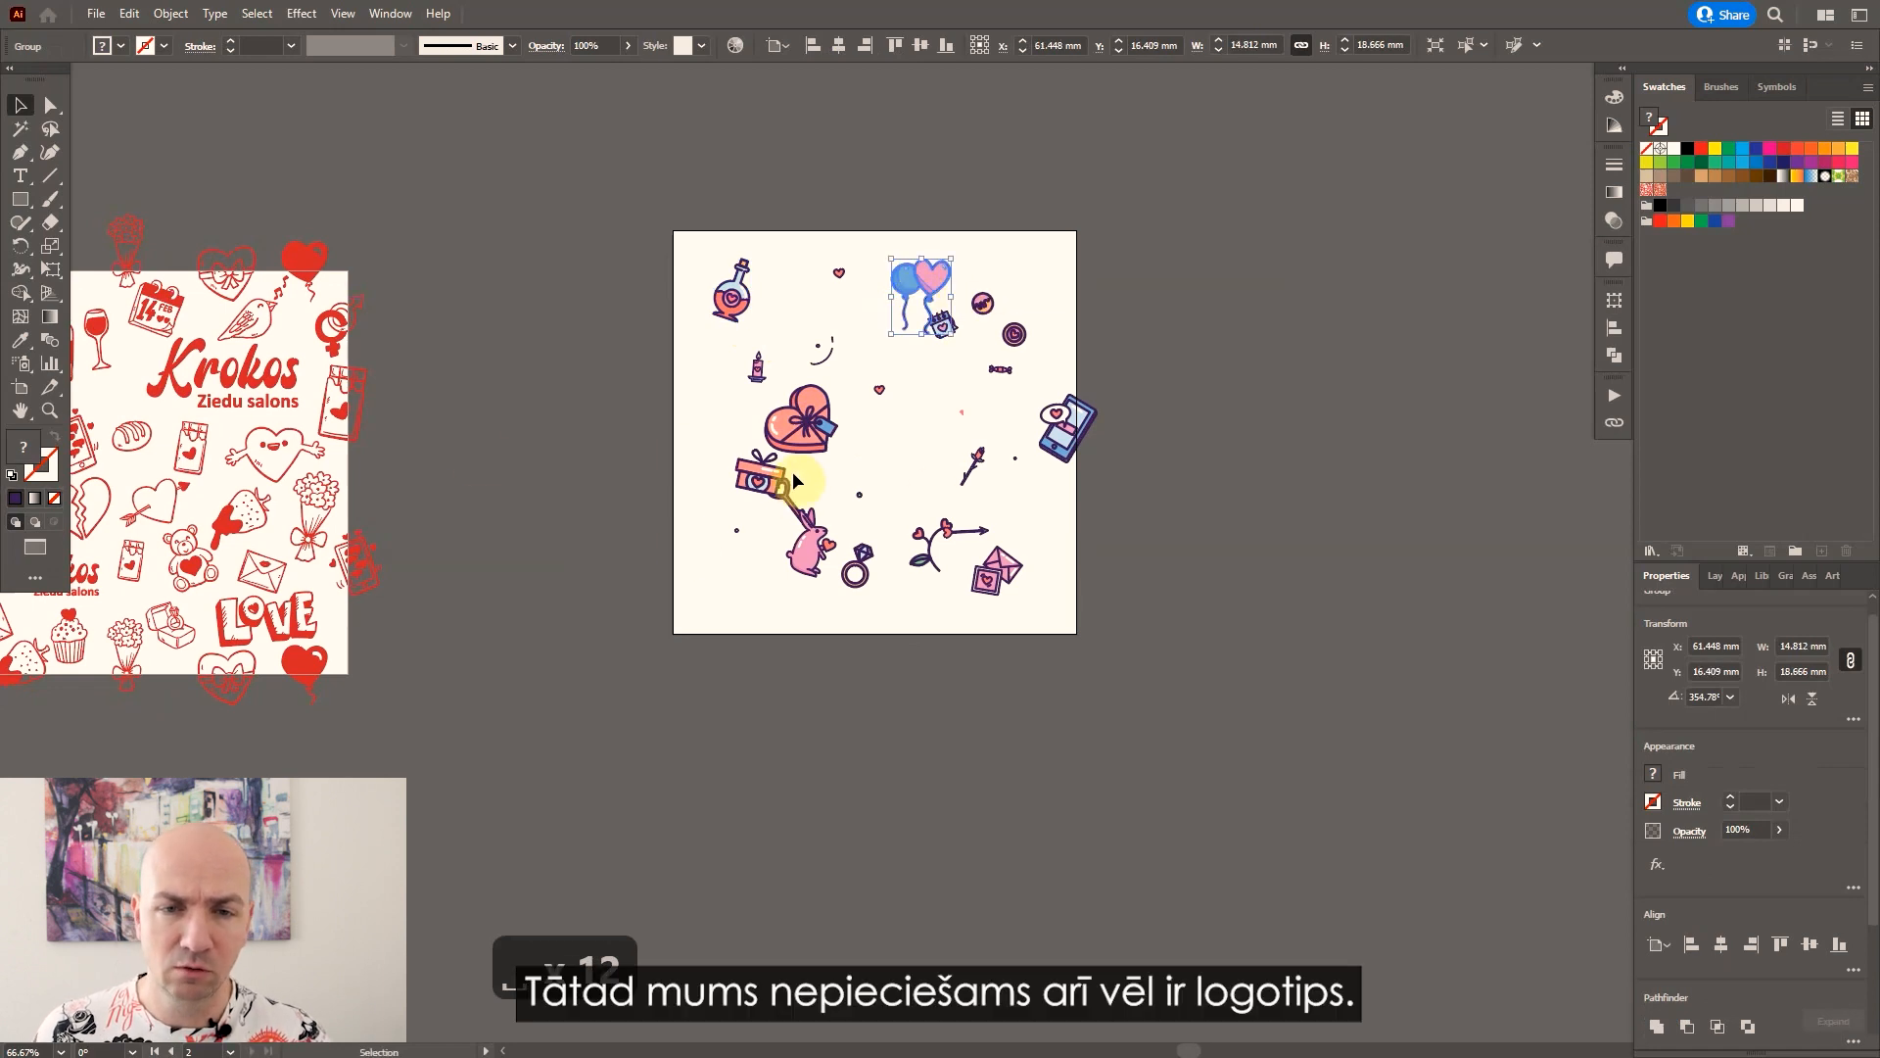
left_click_drag(774, 476, 738, 470)
left_click_drag(822, 421, 805, 426)
left_click_drag(811, 546, 784, 567)
Ungroup the red pattern artwork and place a copy of its Krokos logo on the colourful icon artboard.
left_click(275, 383)
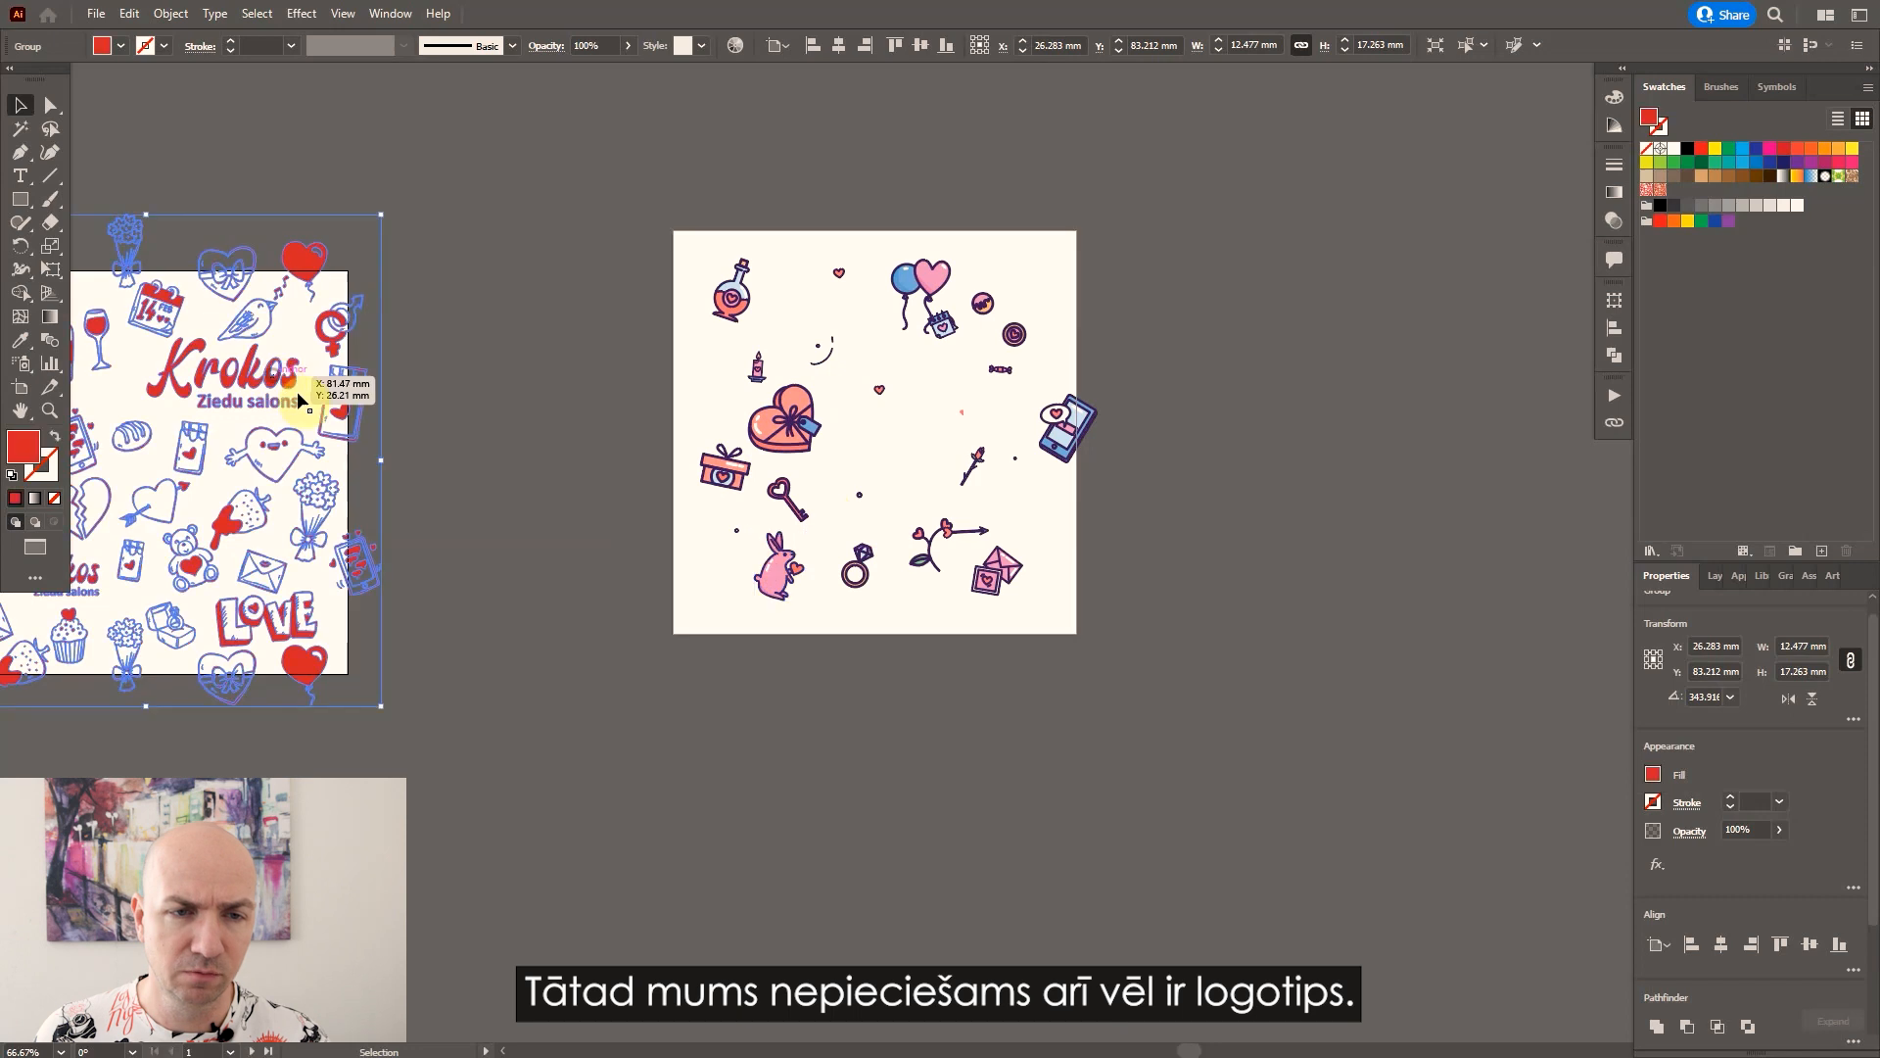
right_click(277, 390)
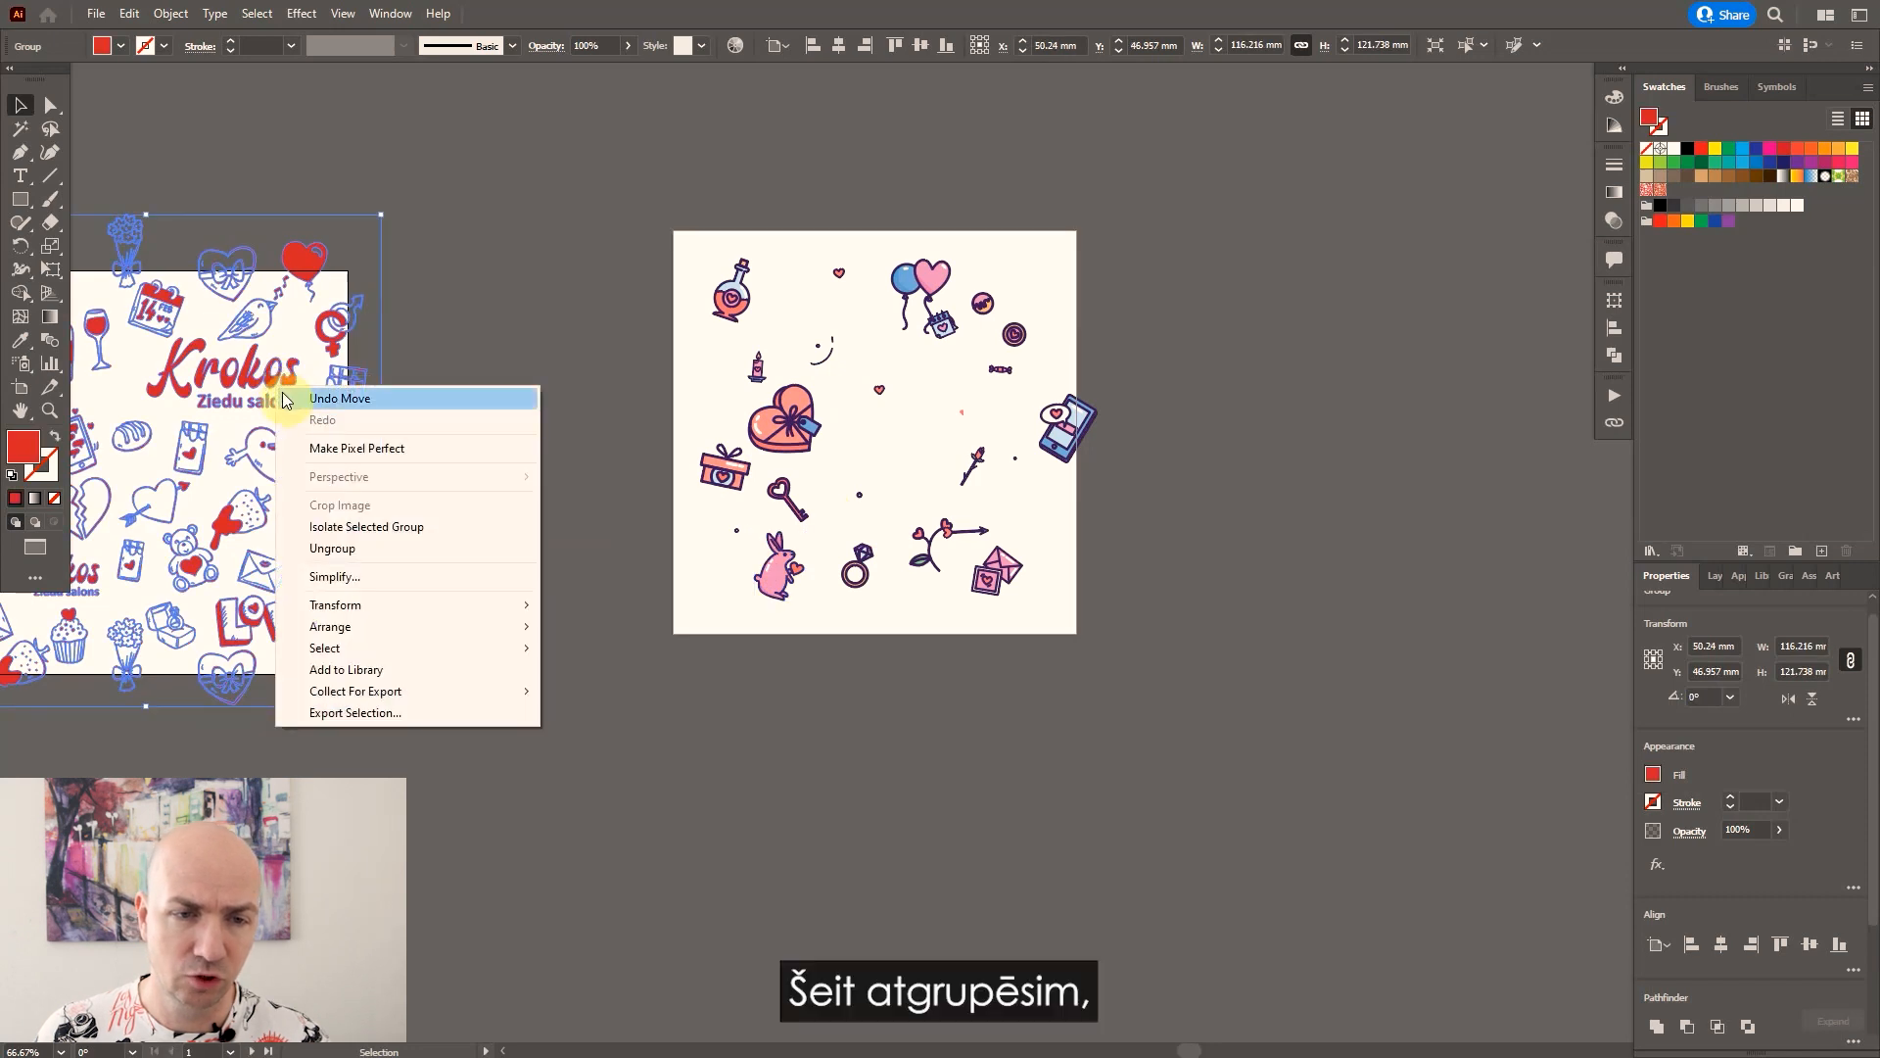
left_click(338, 549)
left_click(427, 438)
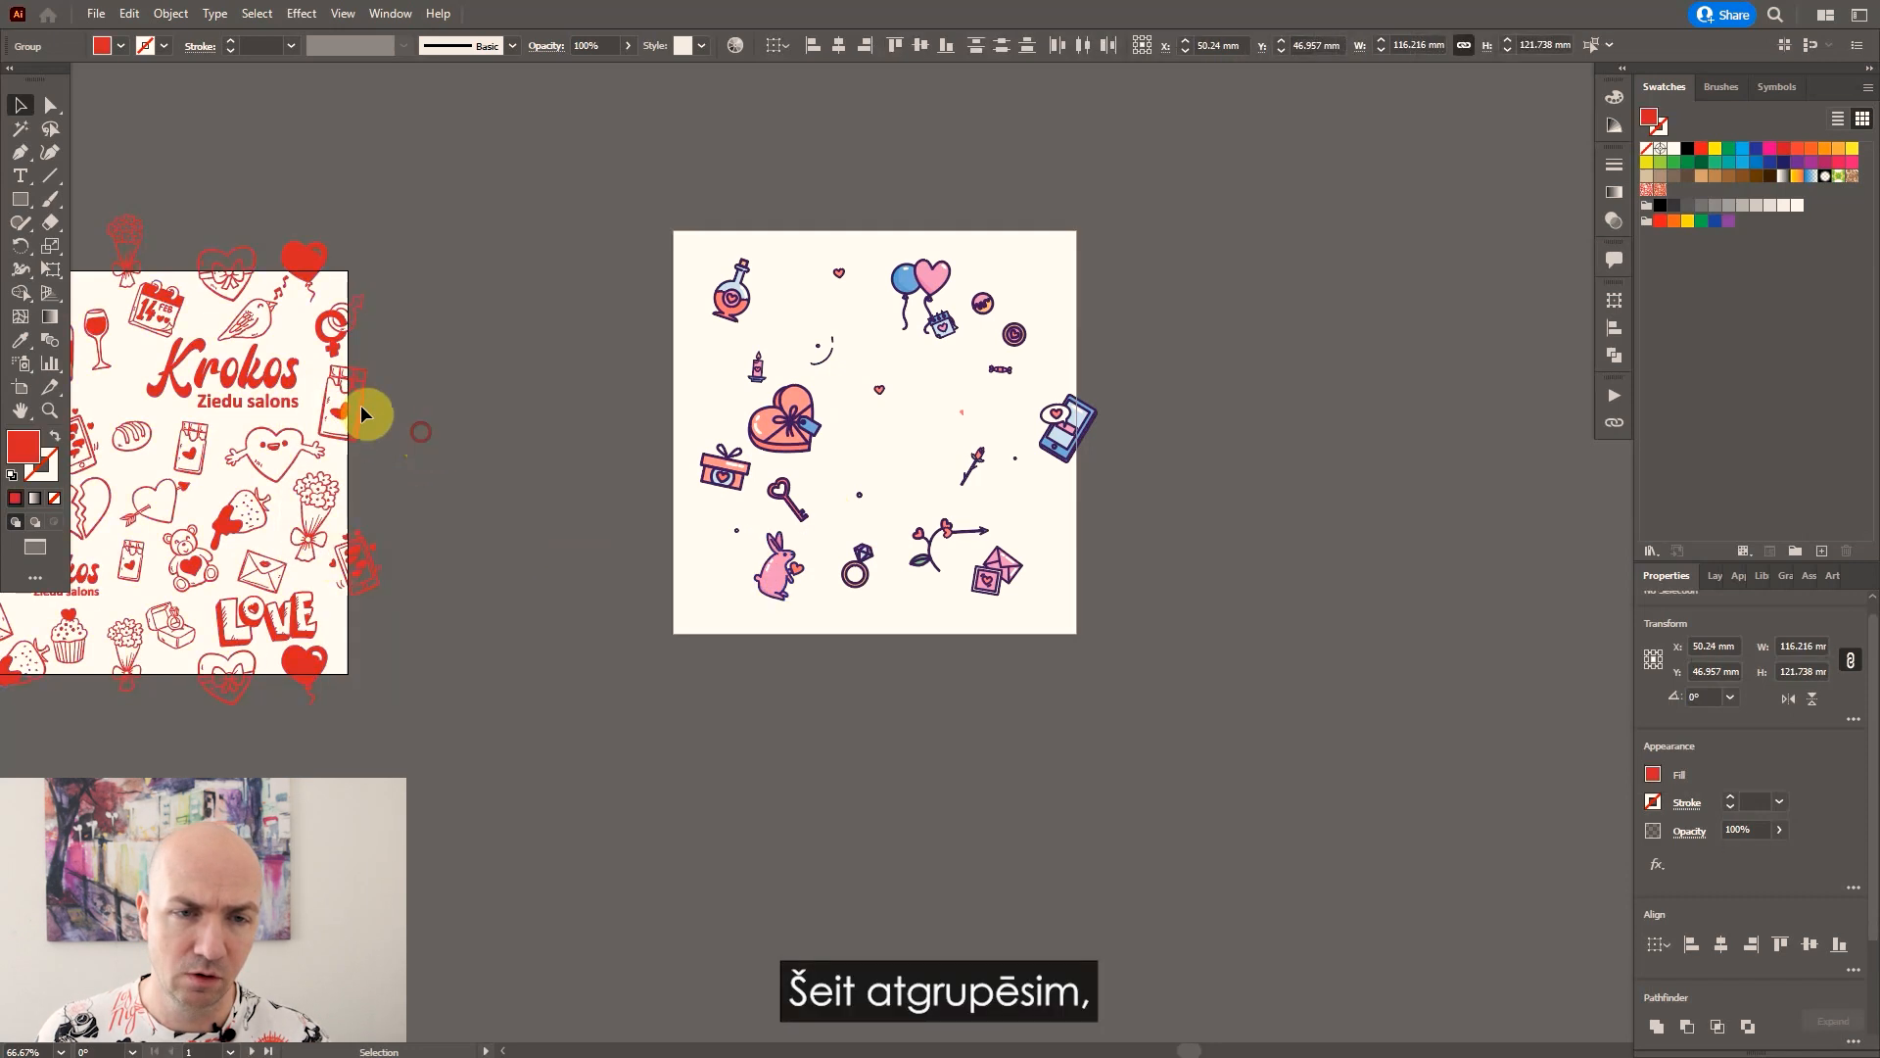
left_click(260, 387)
left_click_drag(260, 392, 829, 444)
scroll(970, 431, "up", 3)
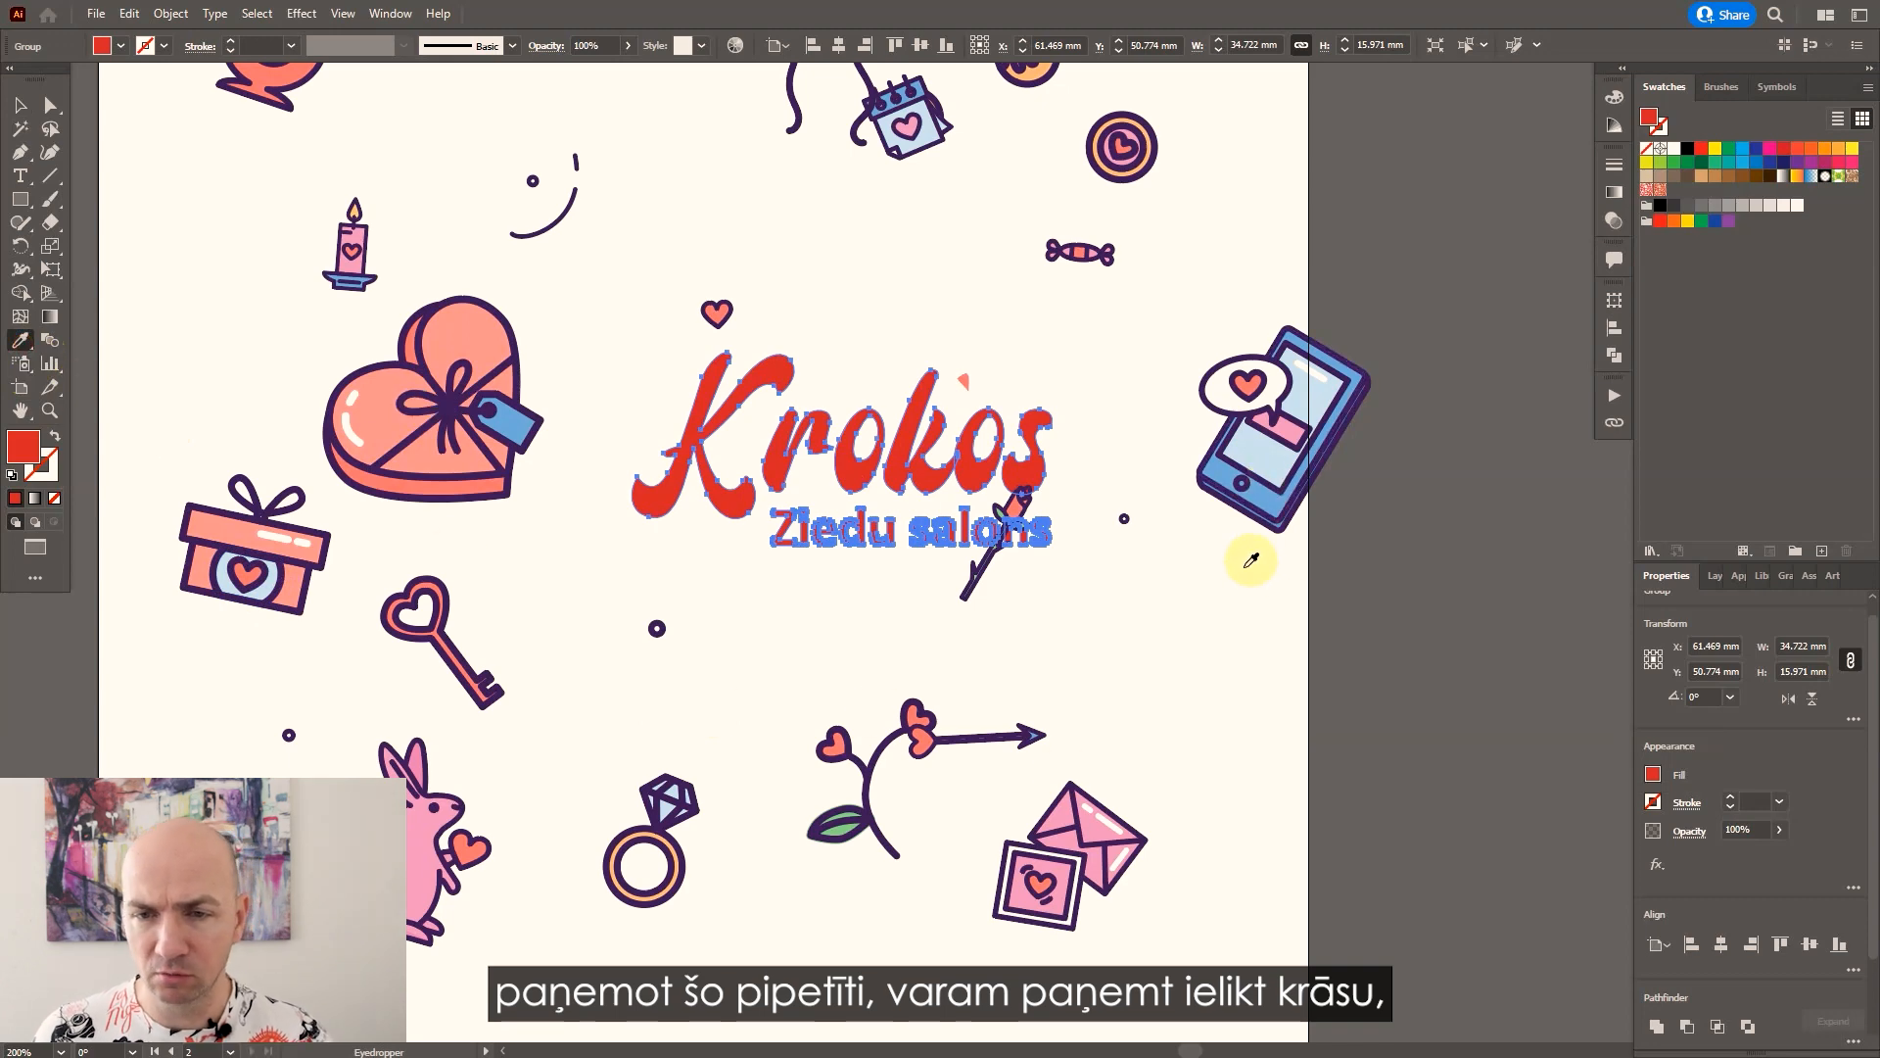
Recolour the logo with the dark purple outline colour sampled from the potion bottle, and deselect it.
scroll(1151, 298, "up", 5)
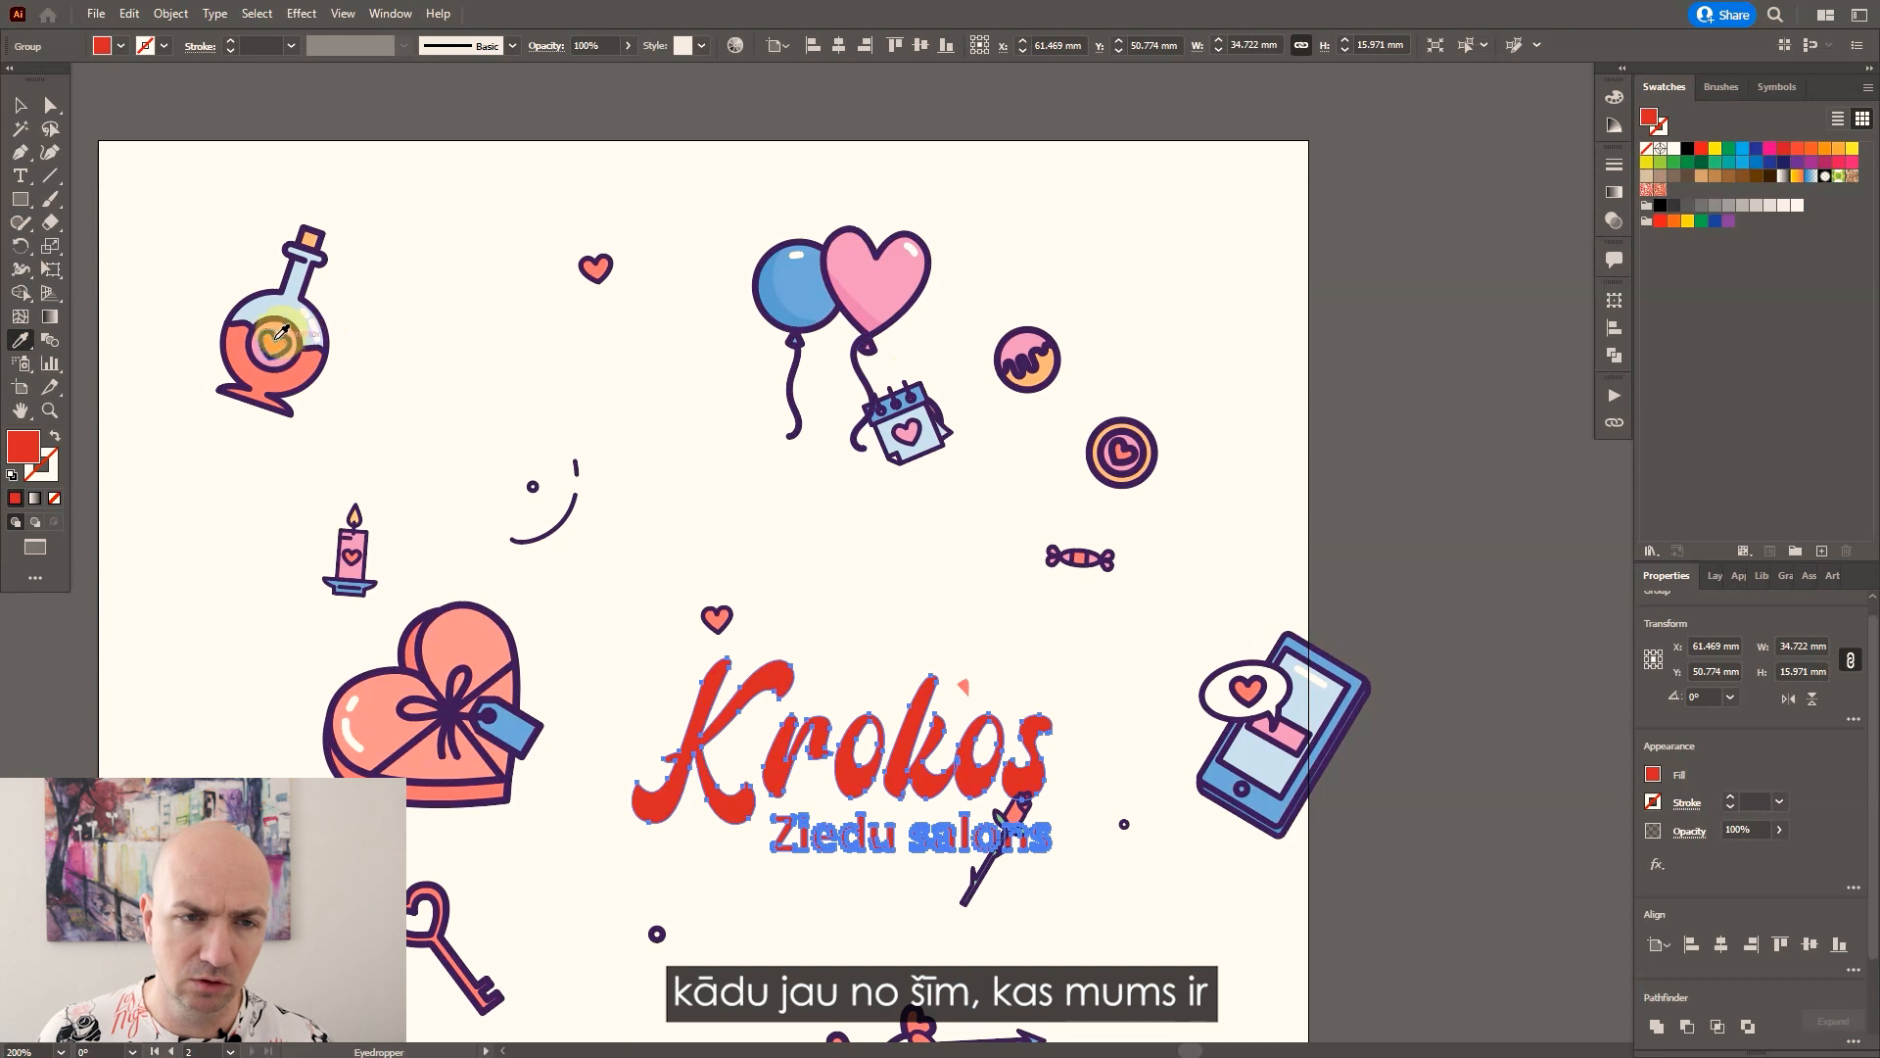
left_click(287, 323)
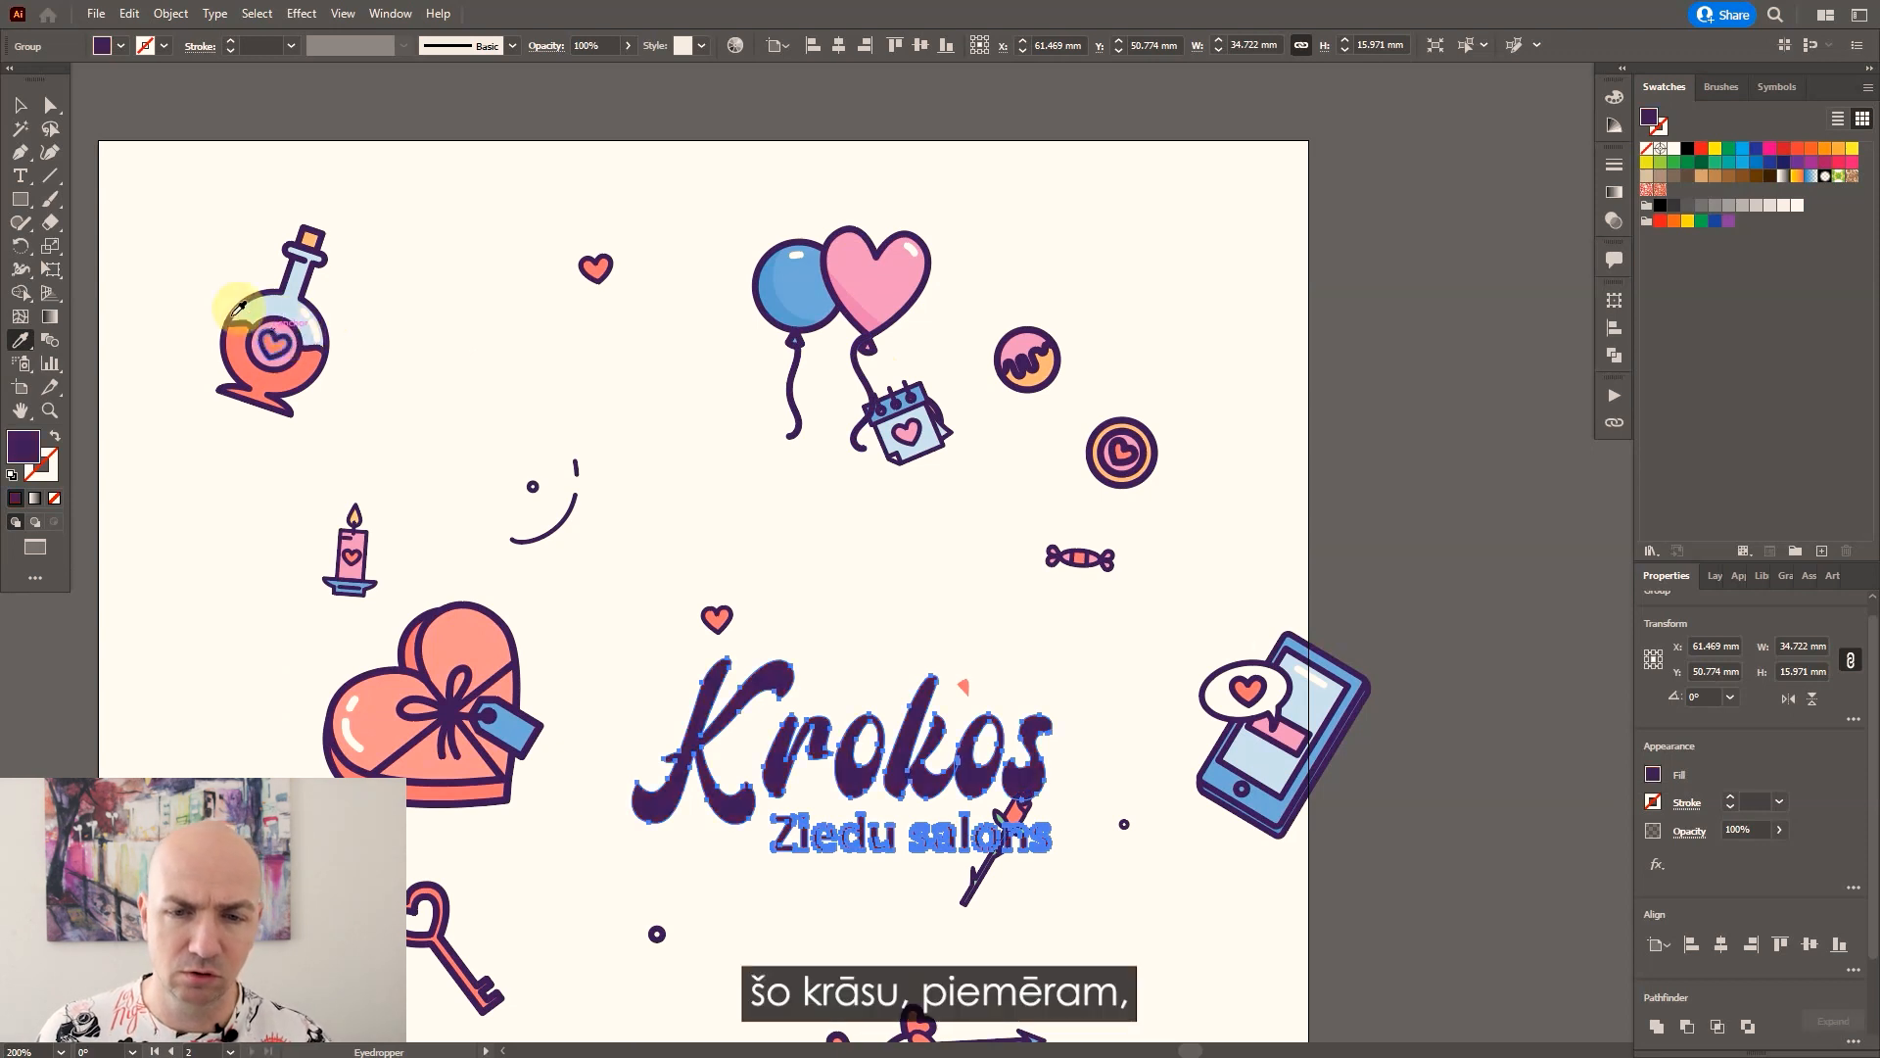
left_click(19, 105)
left_click(689, 364)
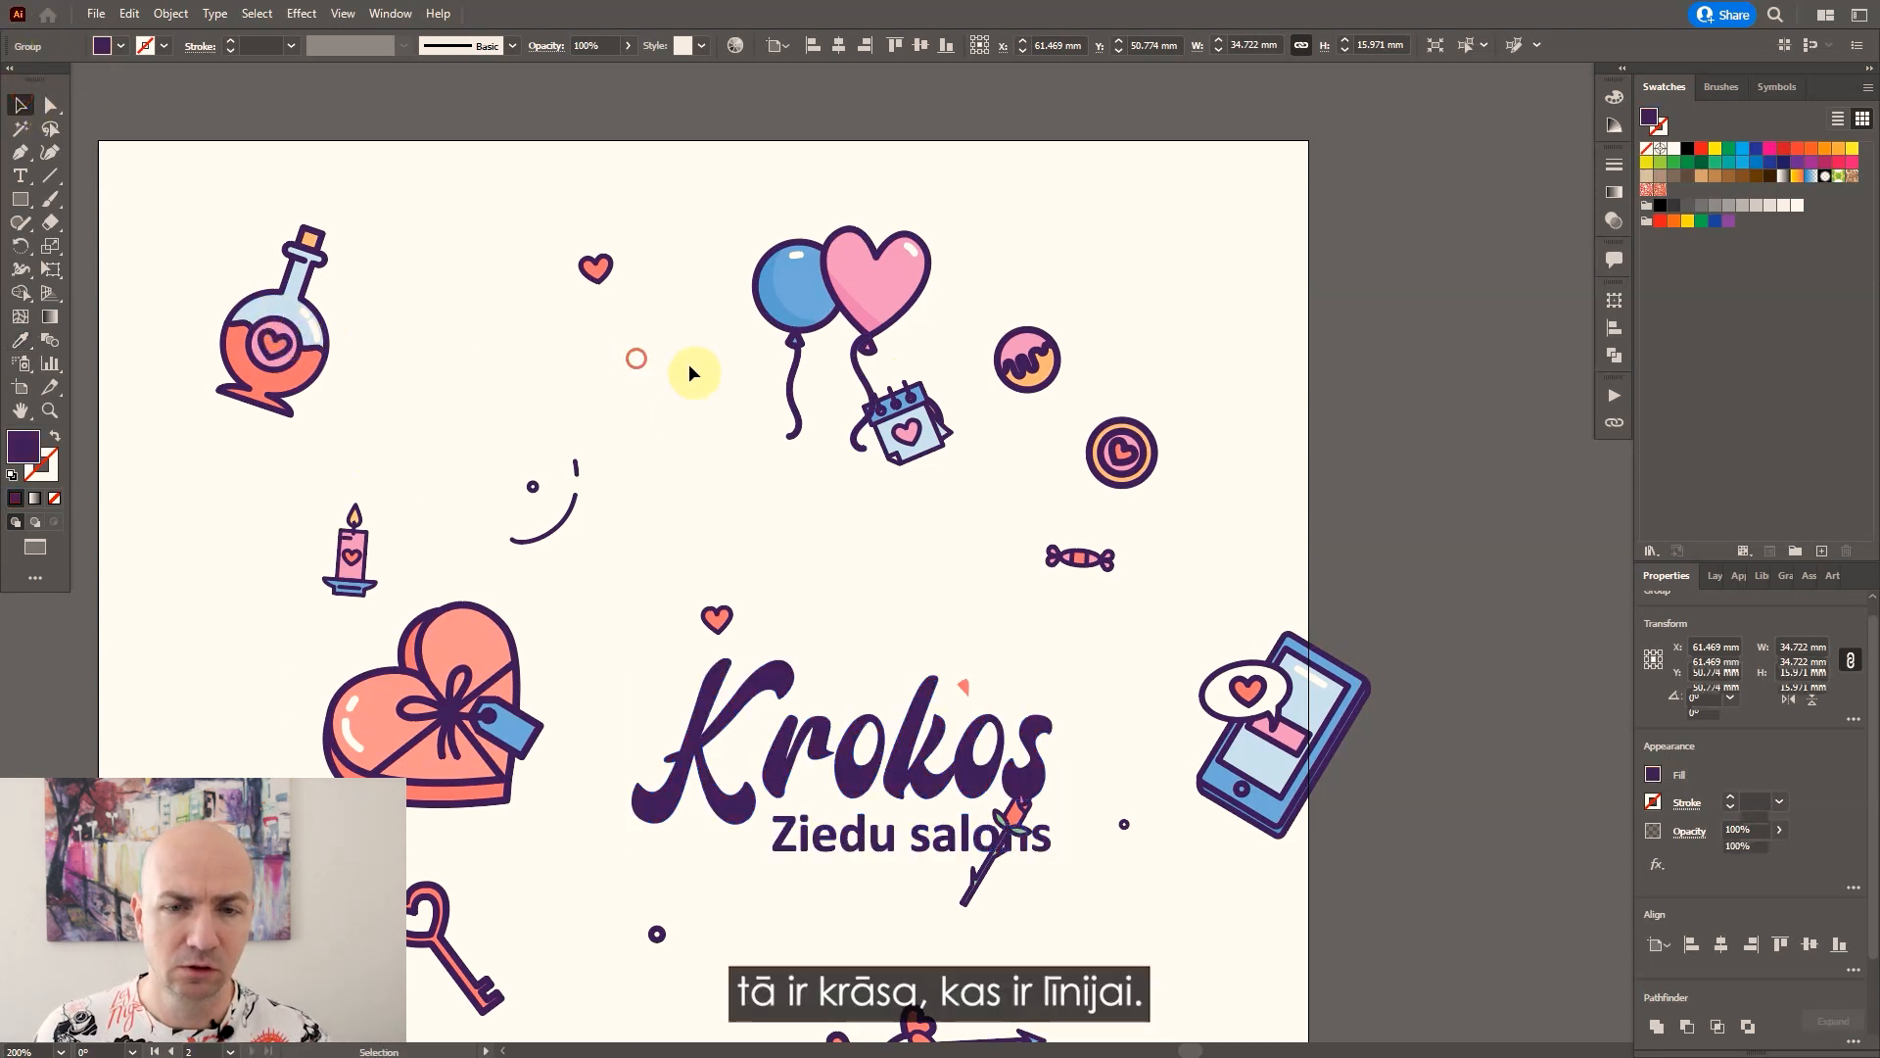
Place one logo below the potion bottle at about 27.3 × 12.6 mm and a second logo in the artboard's lower right area.
scroll(889, 552, "down", 2)
scroll(900, 490, "down", 1)
left_click_drag(903, 646, 971, 439)
left_click(1361, 470)
scroll(786, 749, "down", 1)
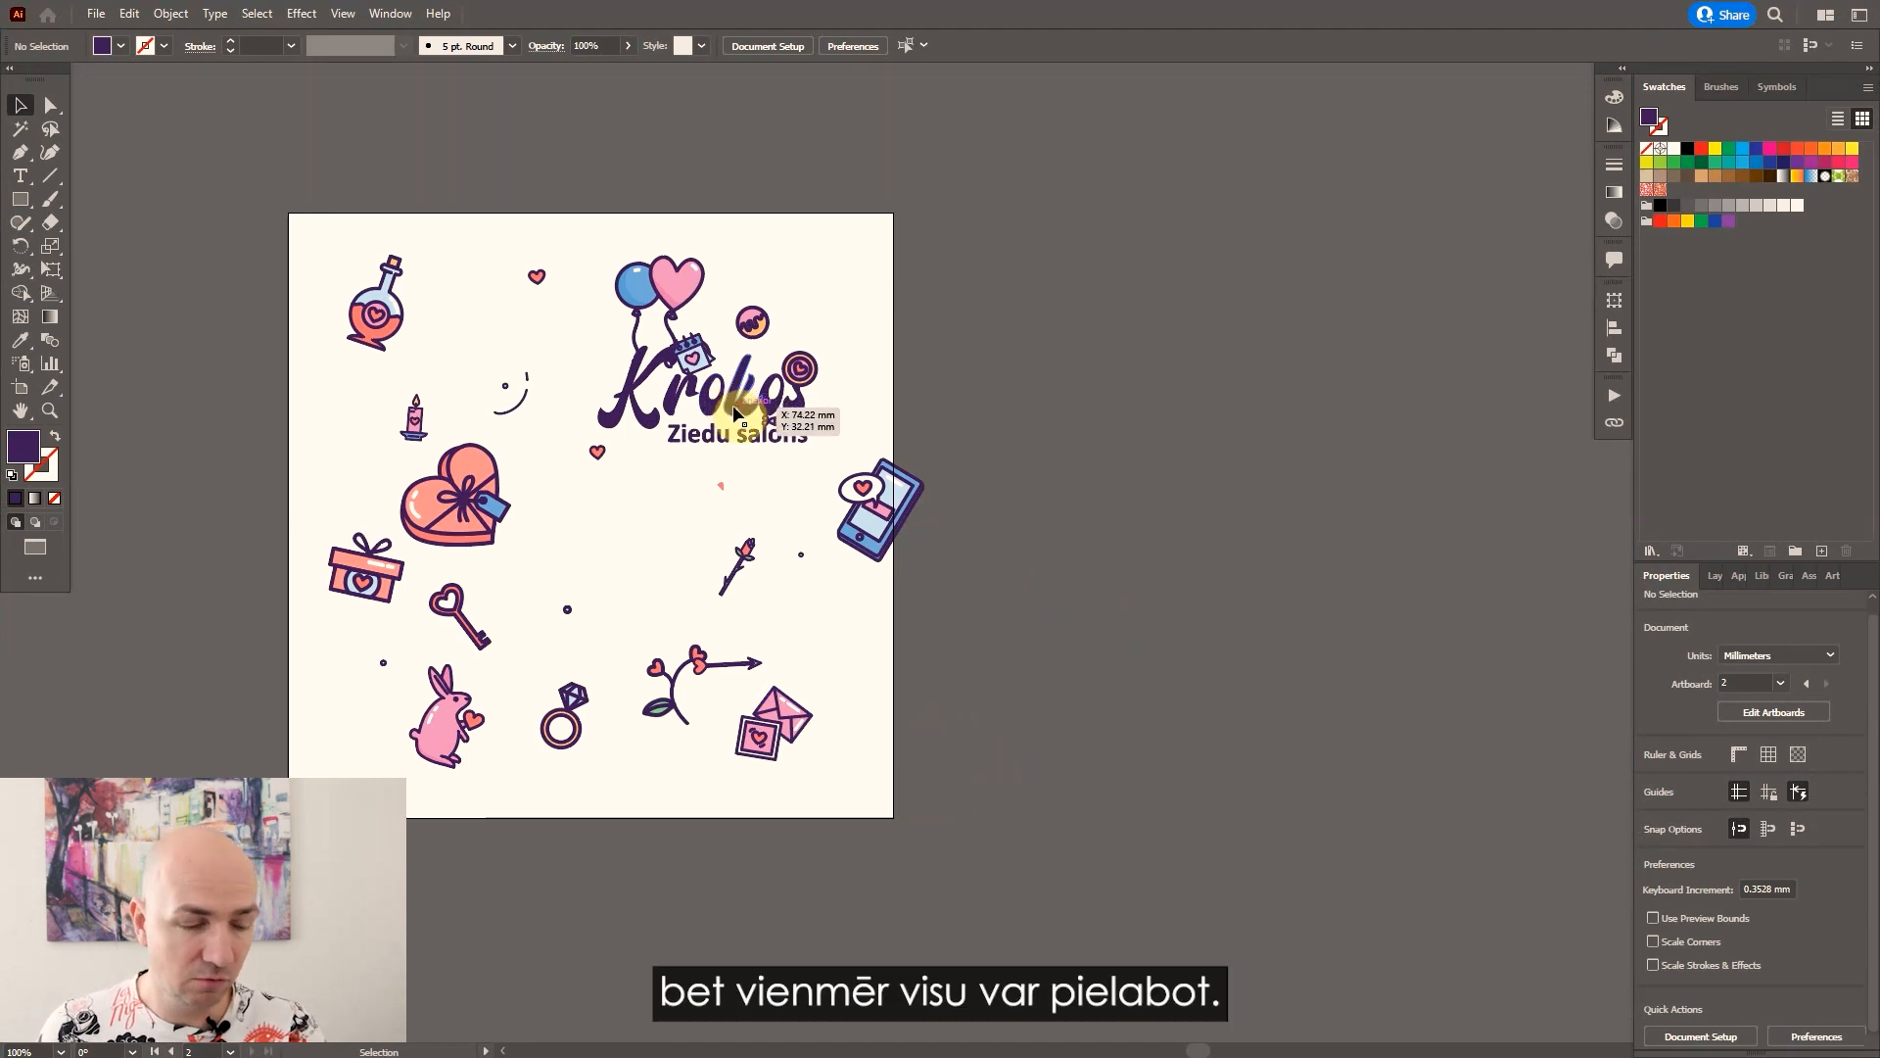
left_click_drag(734, 412, 532, 366)
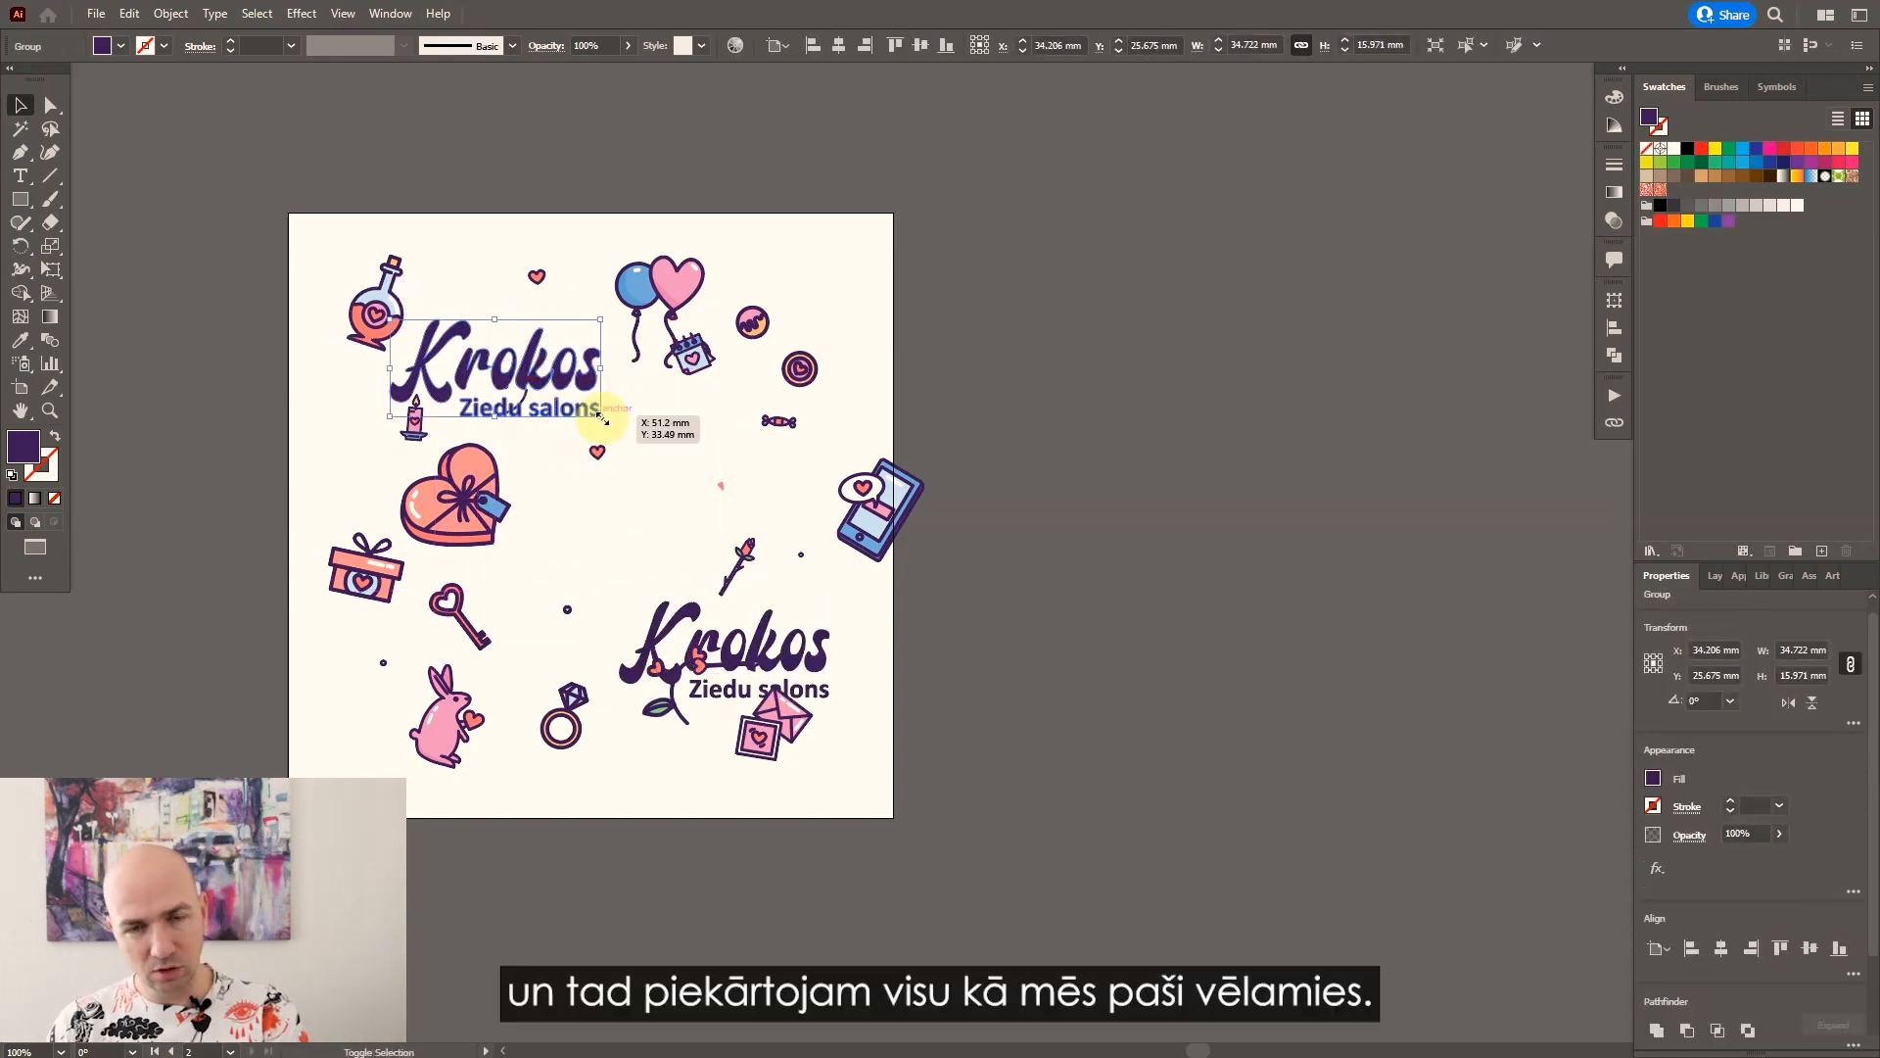
left_click_drag(601, 418, 504, 359)
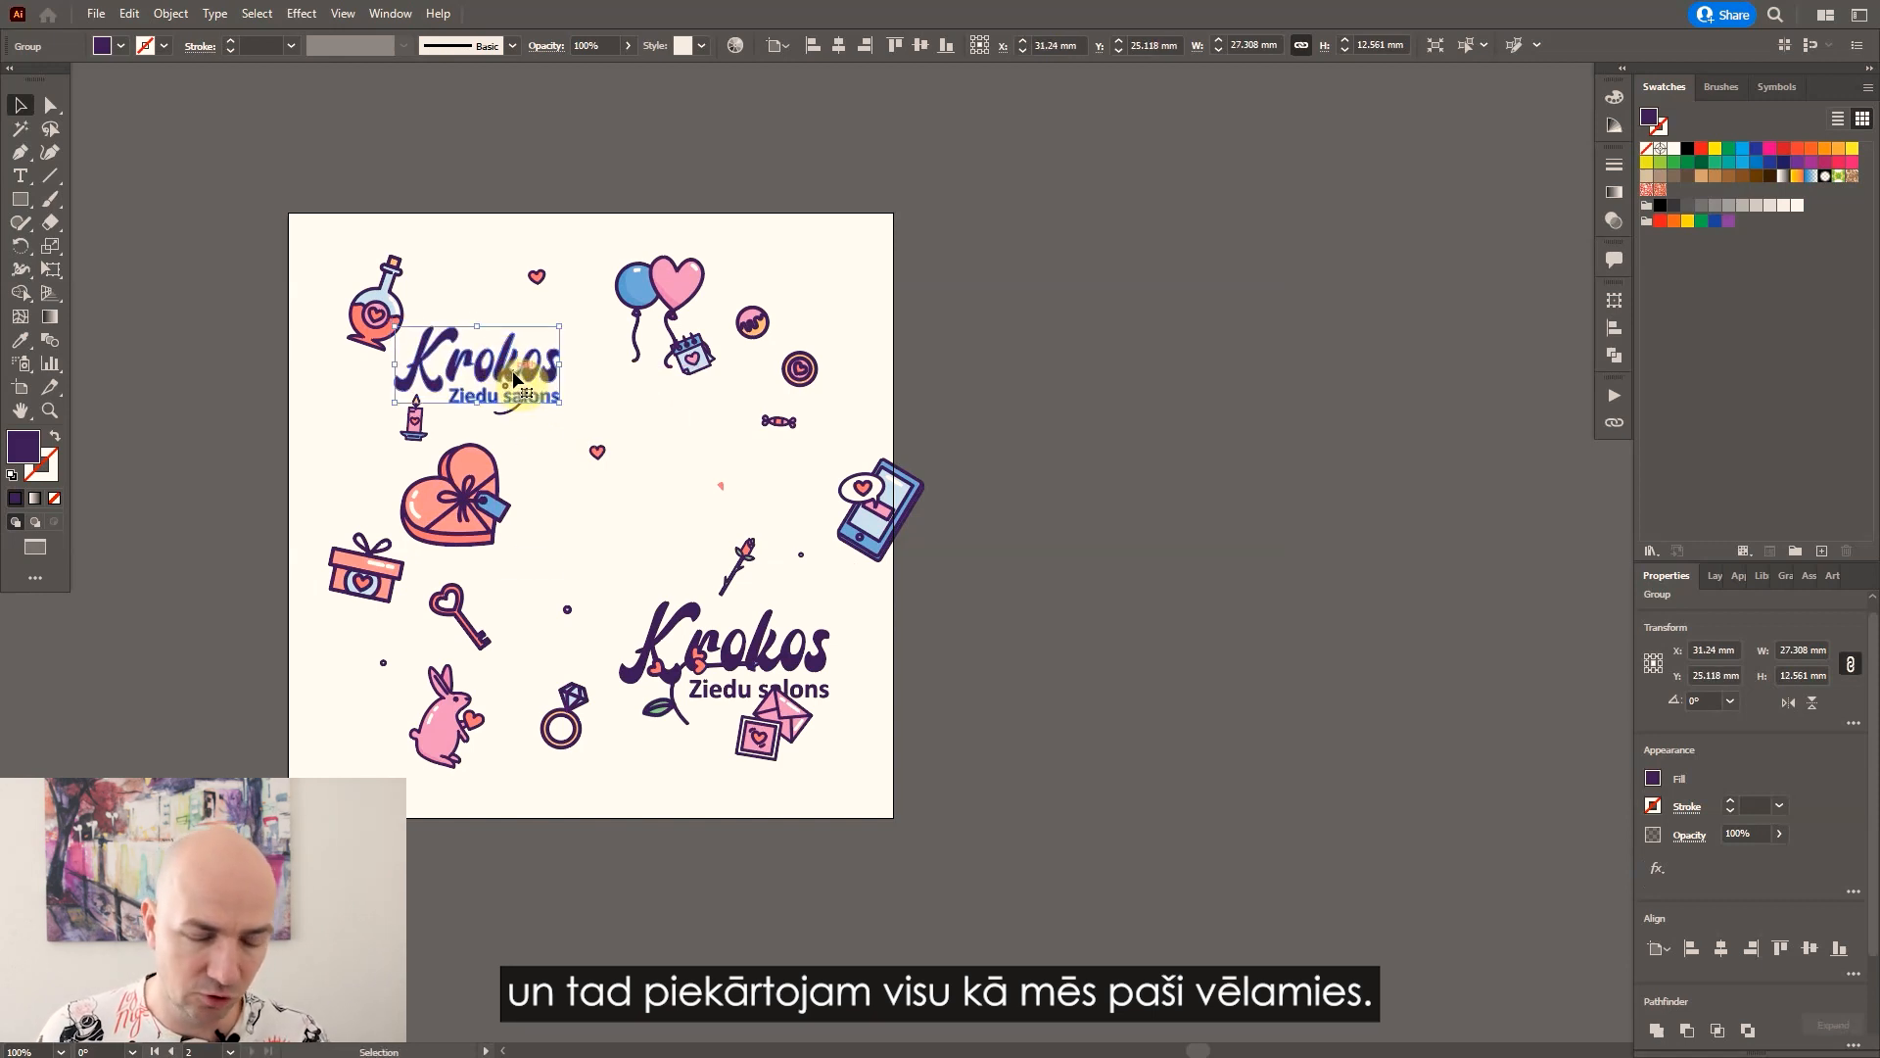
left_click_drag(774, 668, 774, 677)
Place a mirrored copy of the rabbit across the artboard's left edge near the upper corner.
left_click(781, 255)
left_click_drag(431, 548, 565, 589)
scroll(565, 588, "up", 1)
left_click_drag(610, 870, 634, 844)
right_click(420, 204)
left_click_drag(596, 828, 357, 181)
left_click(725, 490)
left_click(953, 643)
Place a copy of the key above the upper logo and arrange the smile and an enlarged small heart beside it.
left_click_drag(621, 706, 631, 186)
left_click_drag(676, 387, 703, 251)
left_click_drag(736, 189, 772, 140)
Move the balloons and the upper key across the artboard's top edge, and shift the calendar into the space below the balloons.
left_click(932, 227)
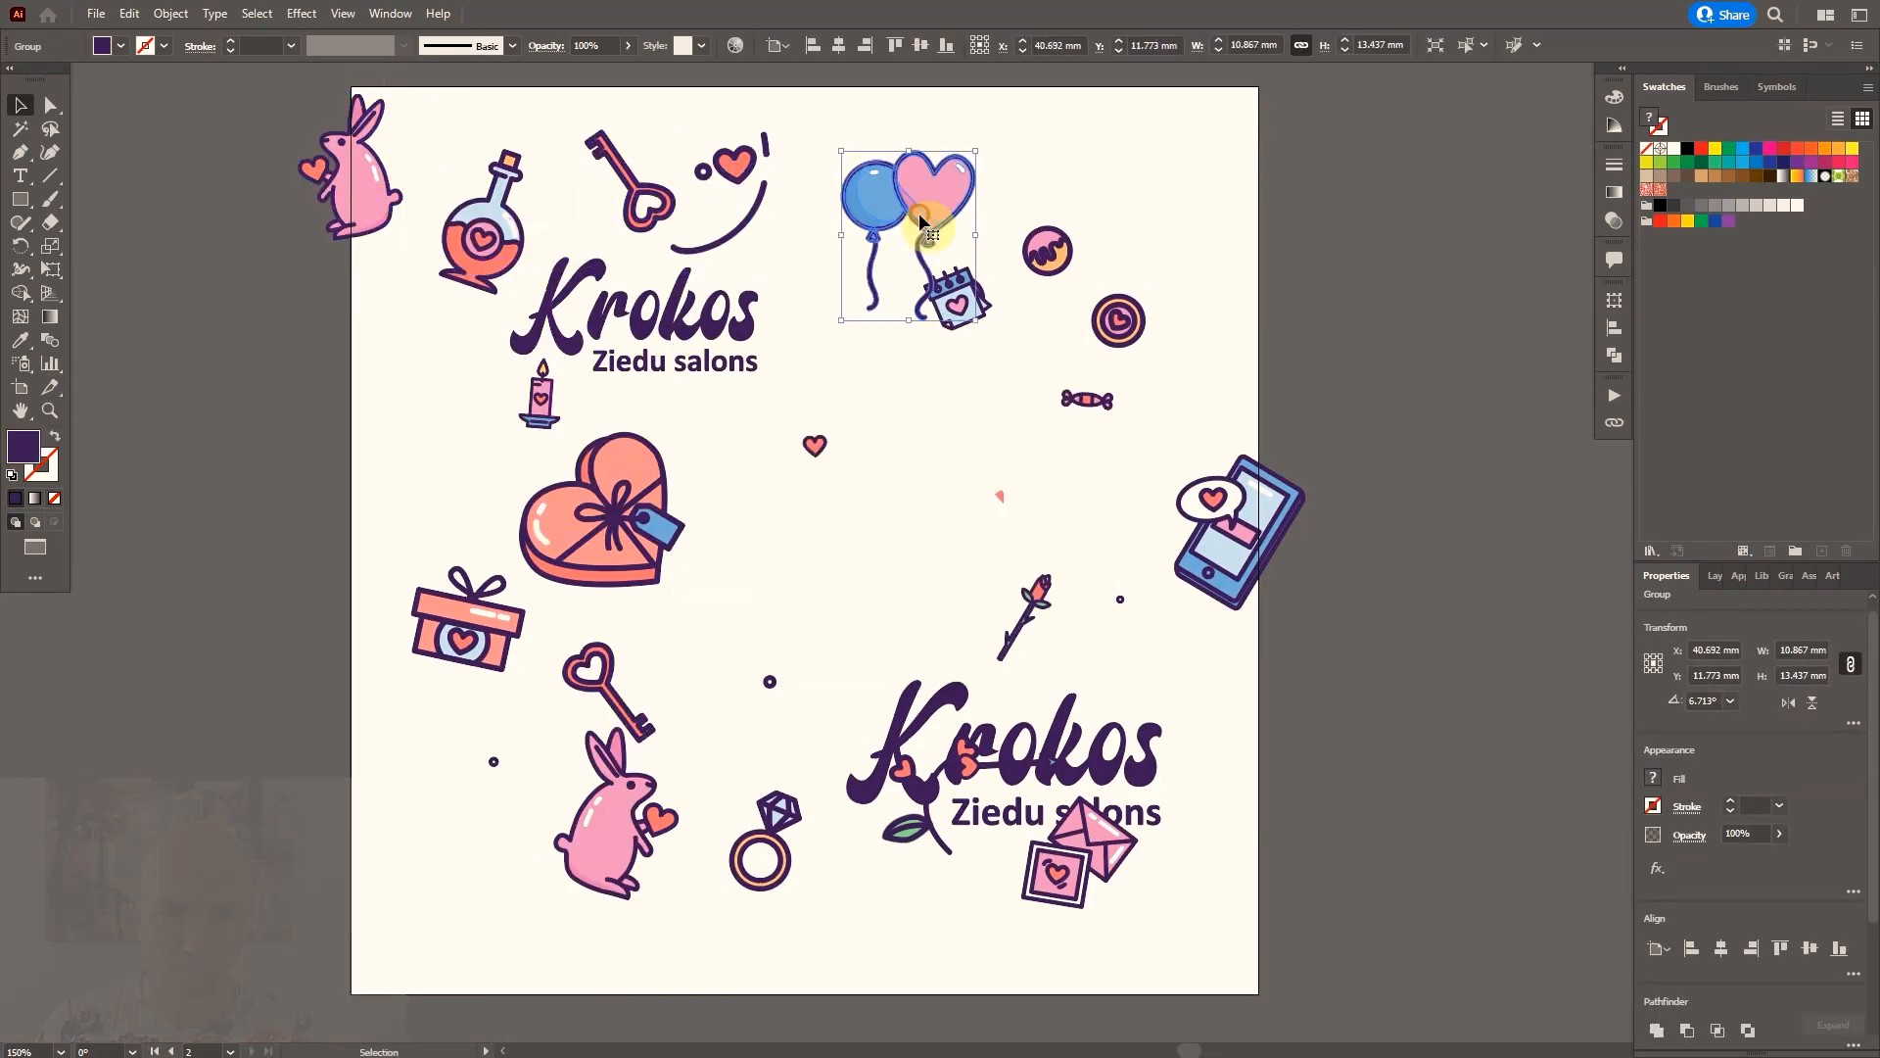
scroll(894, 294, "up", 2)
left_click_drag(635, 279, 612, 184)
left_click_drag(935, 284, 928, 192)
left_click_drag(958, 393, 873, 431)
Place a copy of the swirl candy beside the calendar and an enlarged copy of the envelope on the artboard's upper right corner.
left_click_drag(821, 327, 962, 392)
left_click_drag(1089, 935, 1187, 186)
scroll(517, 940, "down", 2)
left_click(365, 221)
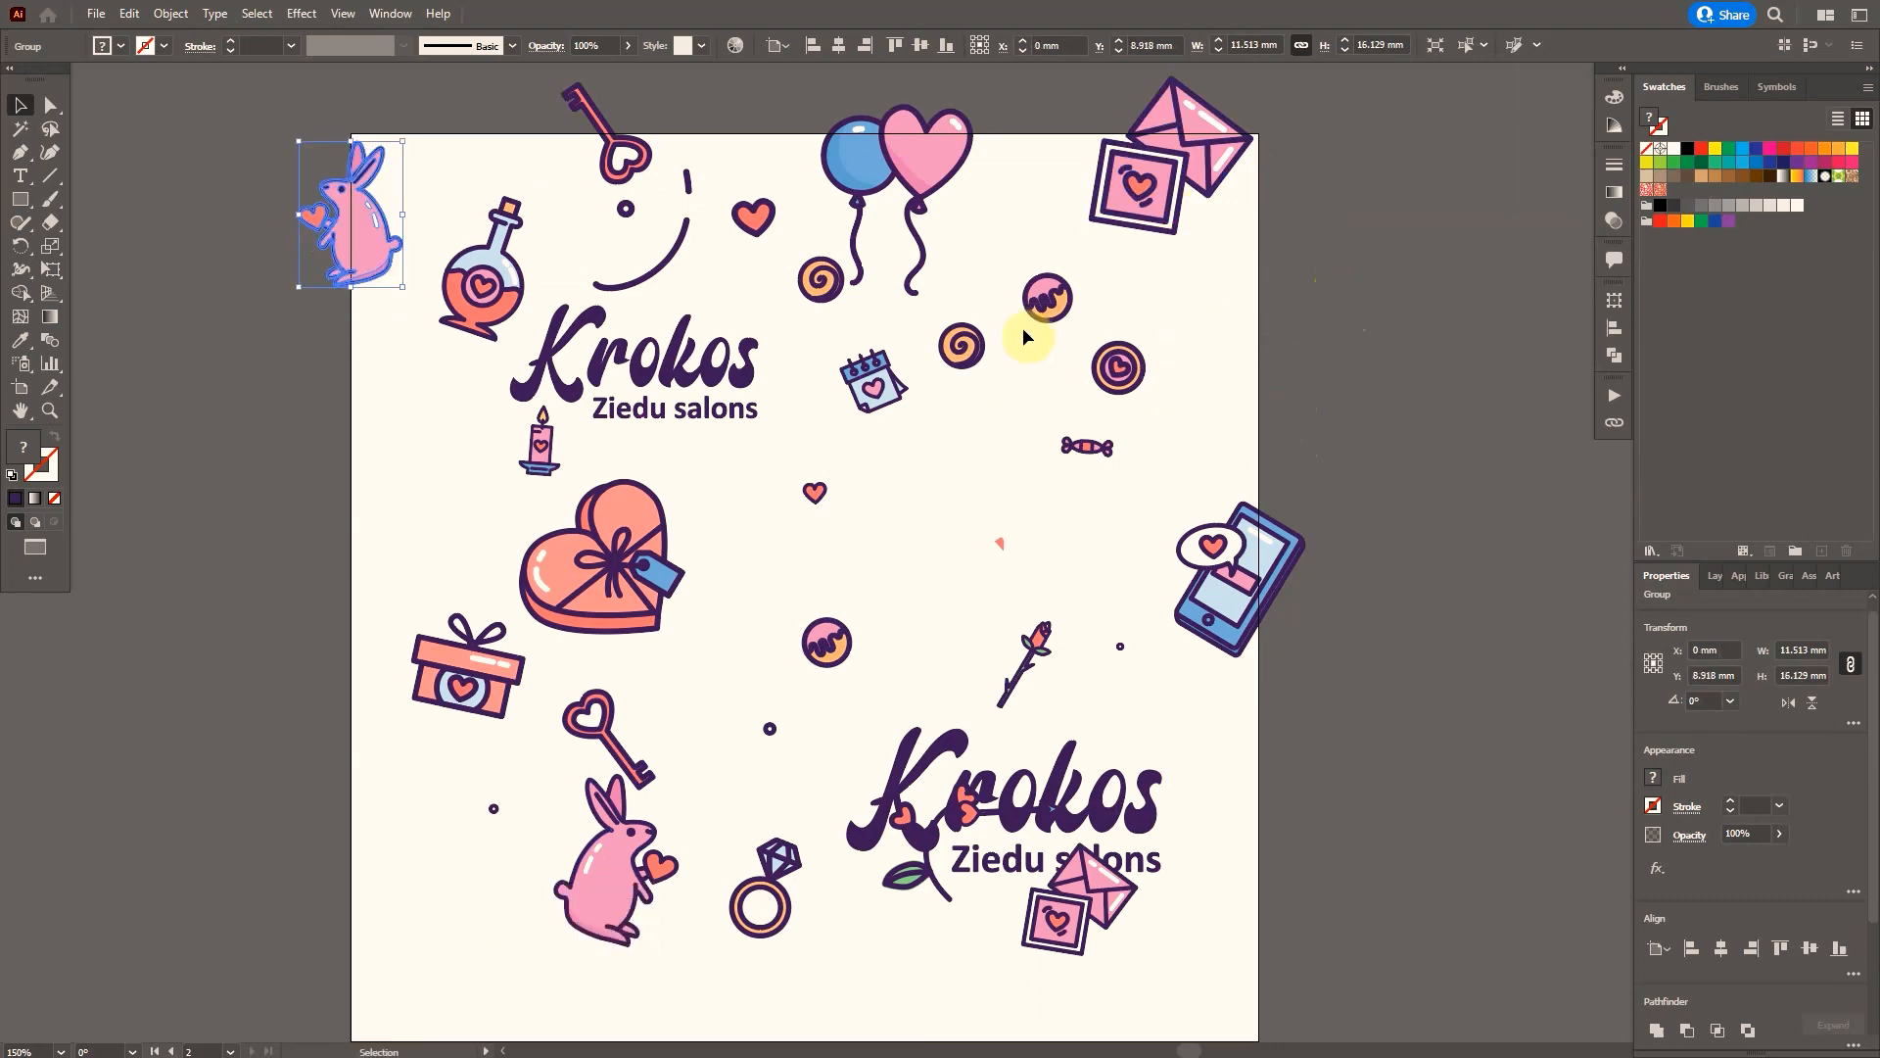
Spread the round candies around the calendar and place heart copies on and near the artboard's right edge.
left_click_drag(961, 346, 1000, 224)
left_click_drag(815, 492, 1238, 416)
left_click_drag(1048, 298, 1088, 285)
left_click_drag(1118, 369, 1008, 361)
left_click_drag(1003, 231, 1181, 297)
Rearrange the rabbit, flower branch, arrow and rose around the lower logo, and add a copy of the round candy in the middle.
scroll(795, 625, "down", 1)
left_click_drag(606, 854, 574, 859)
left_click_drag(929, 862, 865, 935)
left_click_drag(1009, 787, 981, 639)
left_click_drag(1053, 598, 1106, 511)
left_click_drag(823, 476, 936, 544)
left_click_drag(939, 501, 927, 483)
scroll(1020, 693, "down", 1)
Move the small envelope off the artboard and place copies of the round candy, heart and wrapped candy along the left side.
left_click_drag(1063, 819, 639, 832)
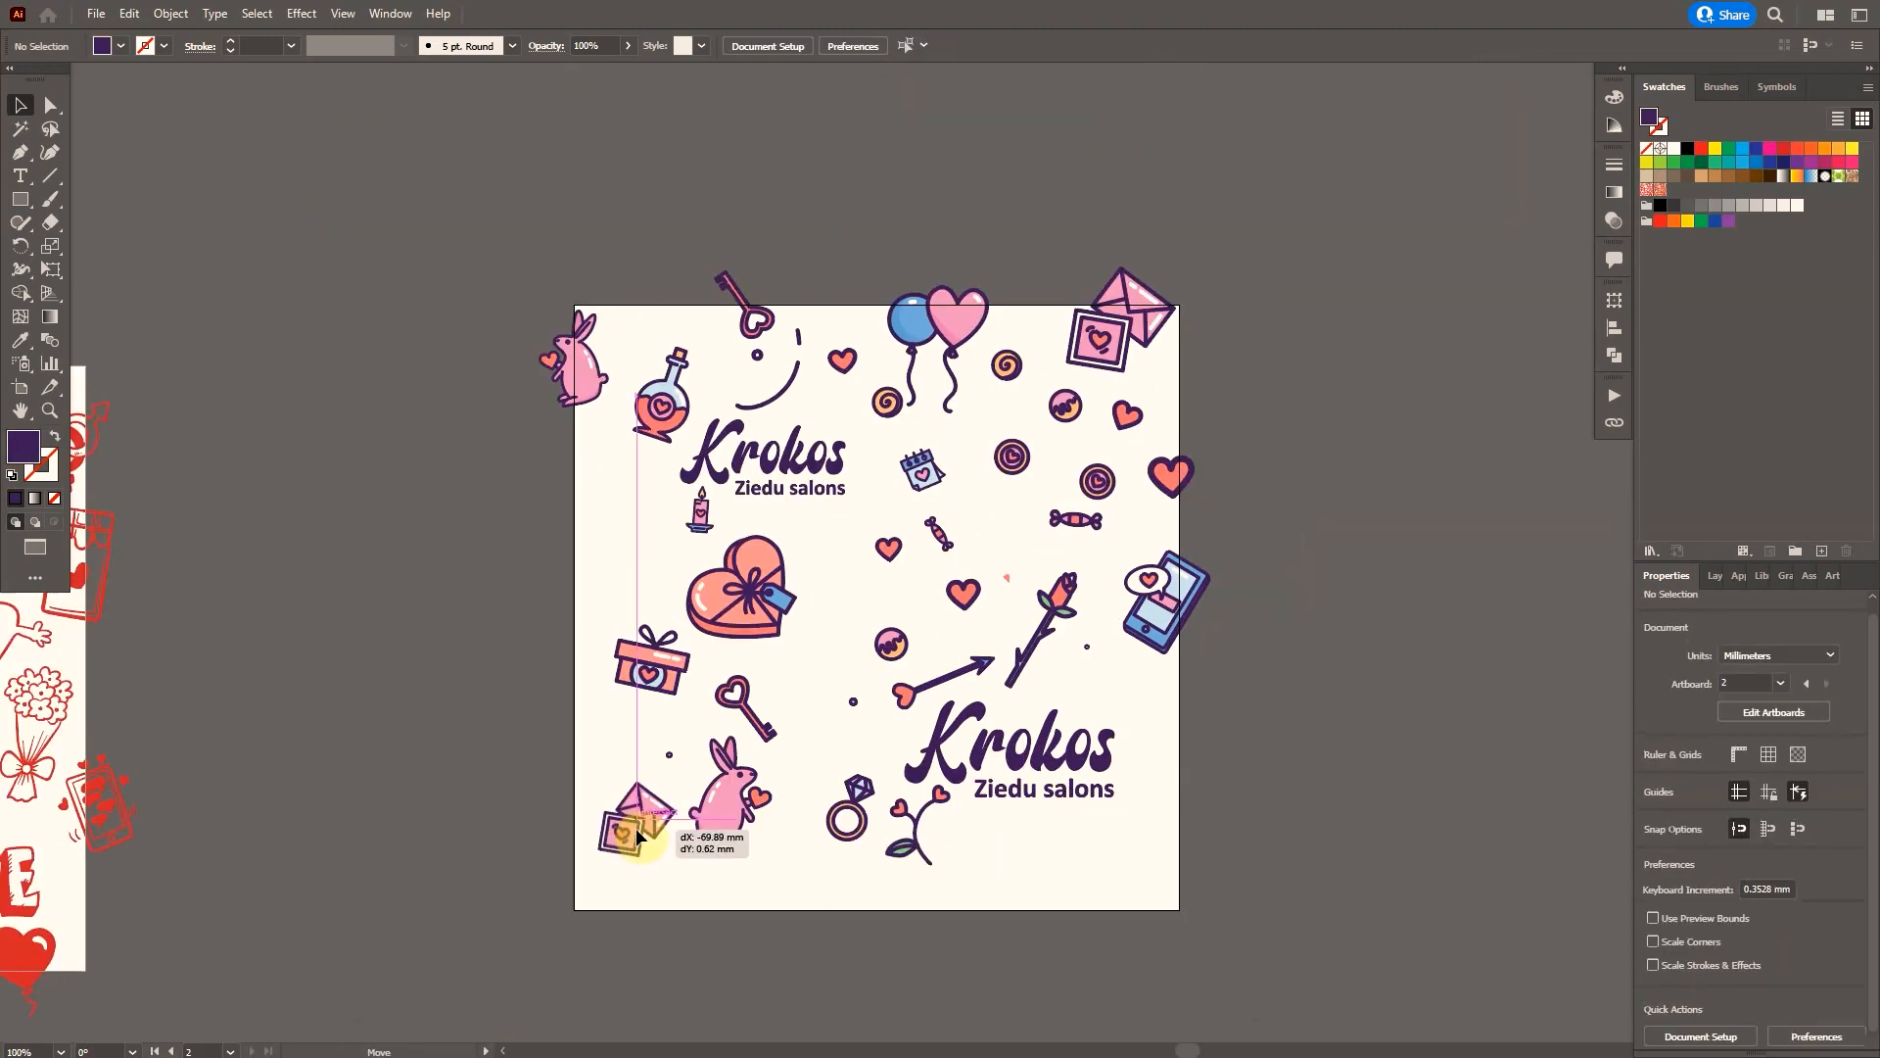
left_click_drag(891, 643, 680, 862)
left_click_drag(638, 833, 474, 792)
left_click_drag(964, 594, 629, 494)
left_click_drag(939, 534, 631, 823)
left_click_drag(648, 844, 668, 859)
Place copies of the key and swirl candy below the lower logo, and delete the stray pink fragment near the rose.
left_click_drag(756, 323, 1087, 856)
left_click_drag(888, 401, 1003, 840)
left_click(1007, 579)
key("Delete")
Reposition the large heart, candle and heart-shaped box below the upper logo, and deselect them.
left_click_drag(636, 494, 627, 494)
left_click_drag(683, 544, 672, 539)
left_click_drag(774, 587, 767, 576)
left_click_drag(832, 632, 821, 644)
left_click(1198, 650)
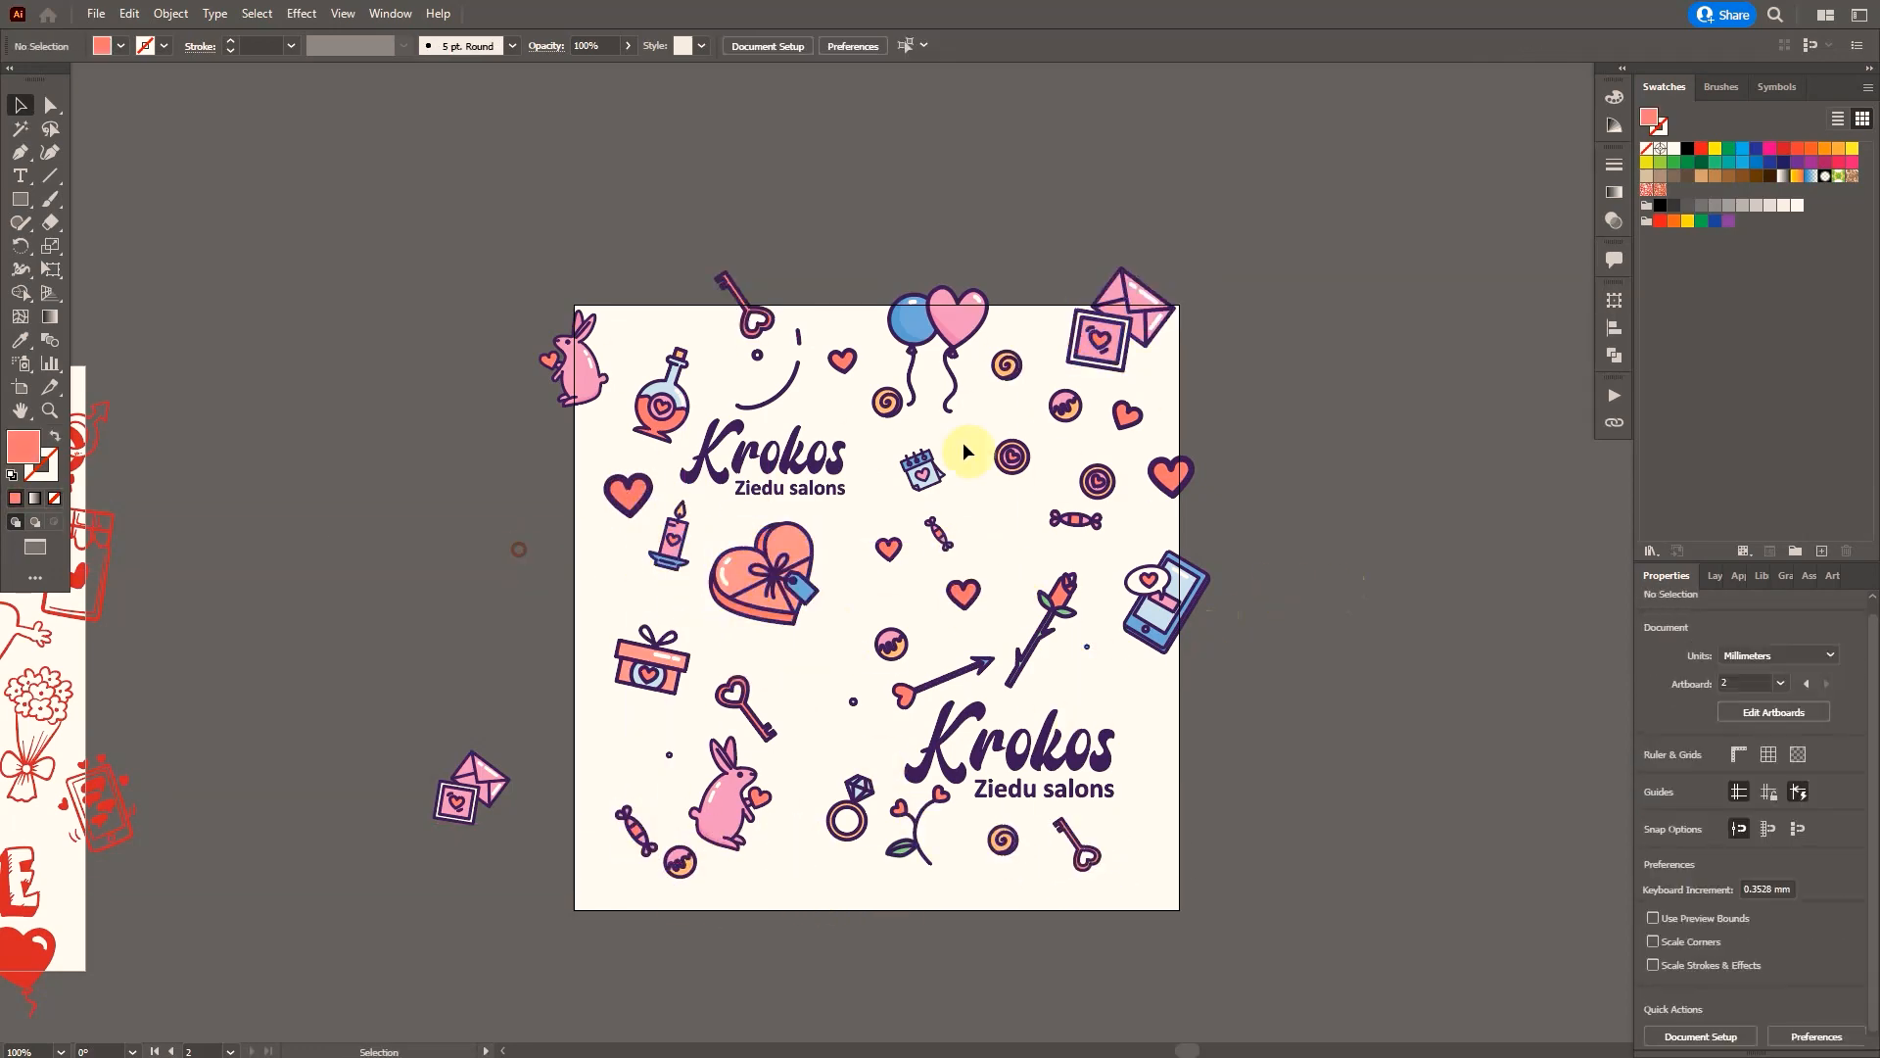
Adjust the corner envelope and the ring, and move the arrow in beside the lower logo.
left_click_drag(1121, 319, 1118, 311)
left_click(848, 804)
left_click_drag(826, 841, 812, 862)
left_click_drag(960, 673, 889, 728)
Place a mirrored rose copy across the artboard's left edge and an enlarged calendar copy across its lower right edge.
left_click(1110, 666)
left_click_drag(1045, 629, 1122, 849)
left_click_drag(1121, 849, 585, 727)
left_click_drag(946, 448, 1175, 825)
left_click_drag(1210, 853, 1223, 864)
left_click(1285, 837)
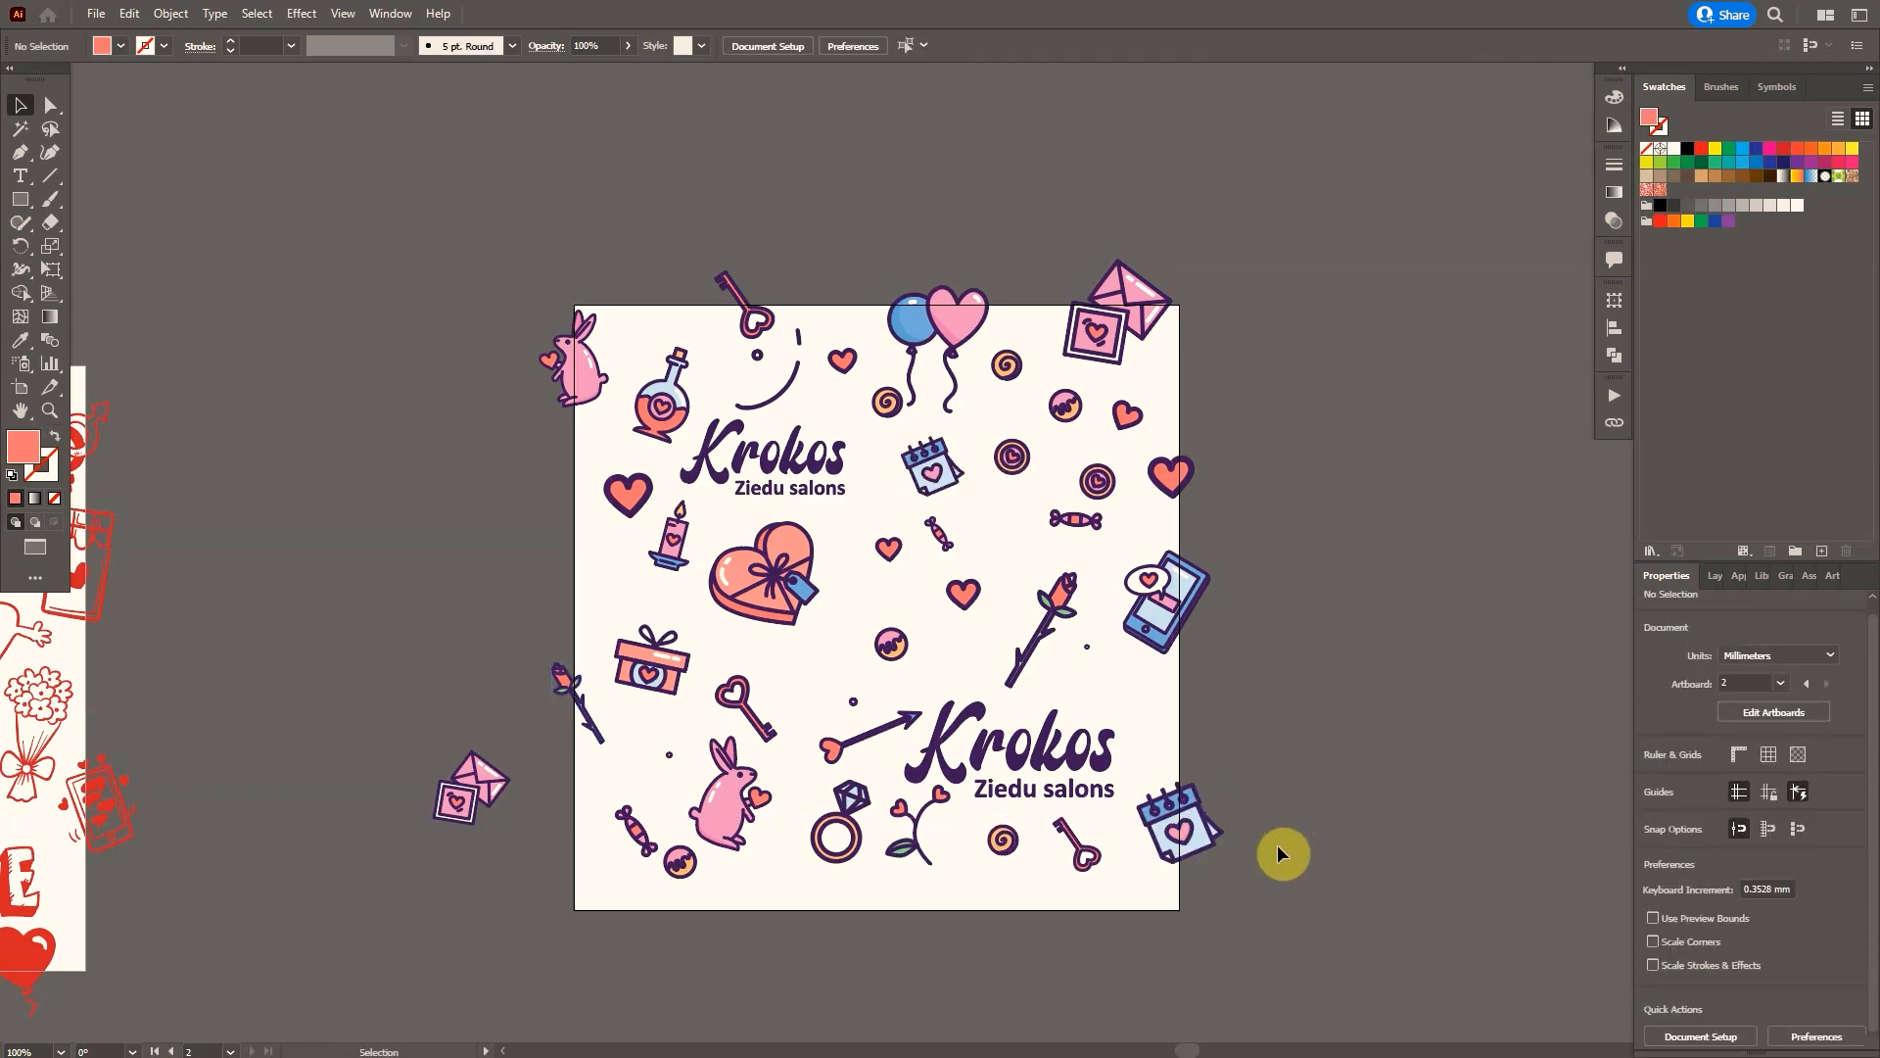
Bring the loose small envelope back onto the artboard between the large rose and the lower logo.
left_click_drag(485, 788, 1136, 704)
key("Delete")
scroll(1096, 723, "up", 1)
left_click_drag(1118, 679, 1105, 676)
scroll(697, 451, "down", 1)
Add a small heart copy beside the left-edge rose, and move the round candy, arrow and wrapped candy into the central gaps.
left_click(726, 378)
left_click_drag(756, 458, 508, 649)
left_click_drag(771, 629, 689, 563)
left_click_drag(846, 542, 871, 534)
left_click_drag(807, 443, 807, 451)
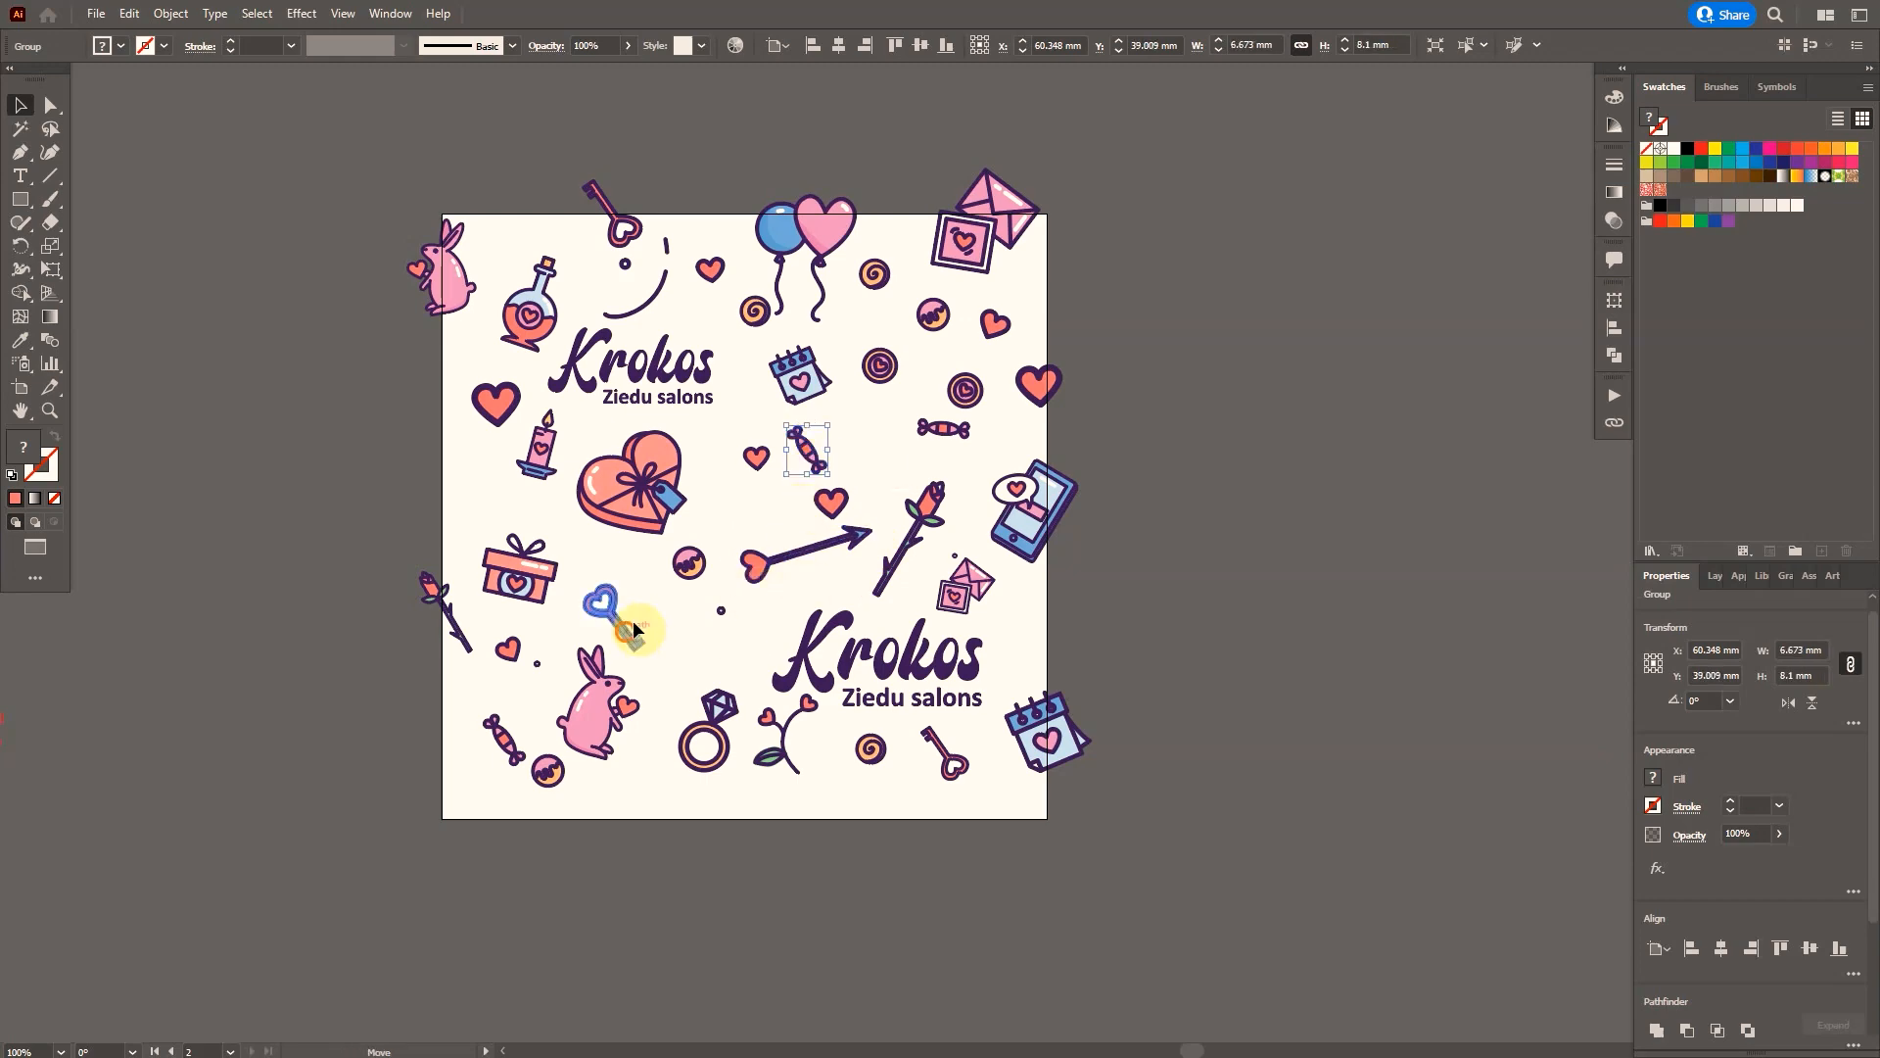
Nudge the central key and gift box for even spacing, and enlarge the rabbit beside the ring.
left_click_drag(633, 629, 647, 610)
left_click_drag(592, 714, 602, 688)
left_click_drag(650, 733, 614, 707)
left_click_drag(520, 570, 528, 570)
left_click(1128, 688)
left_click_drag(1127, 688, 1069, 696)
Copy the left-edge rabbit and the left-edge rose 100 mm horizontally to the opposite artboard edge.
left_click(387, 289)
key("Return")
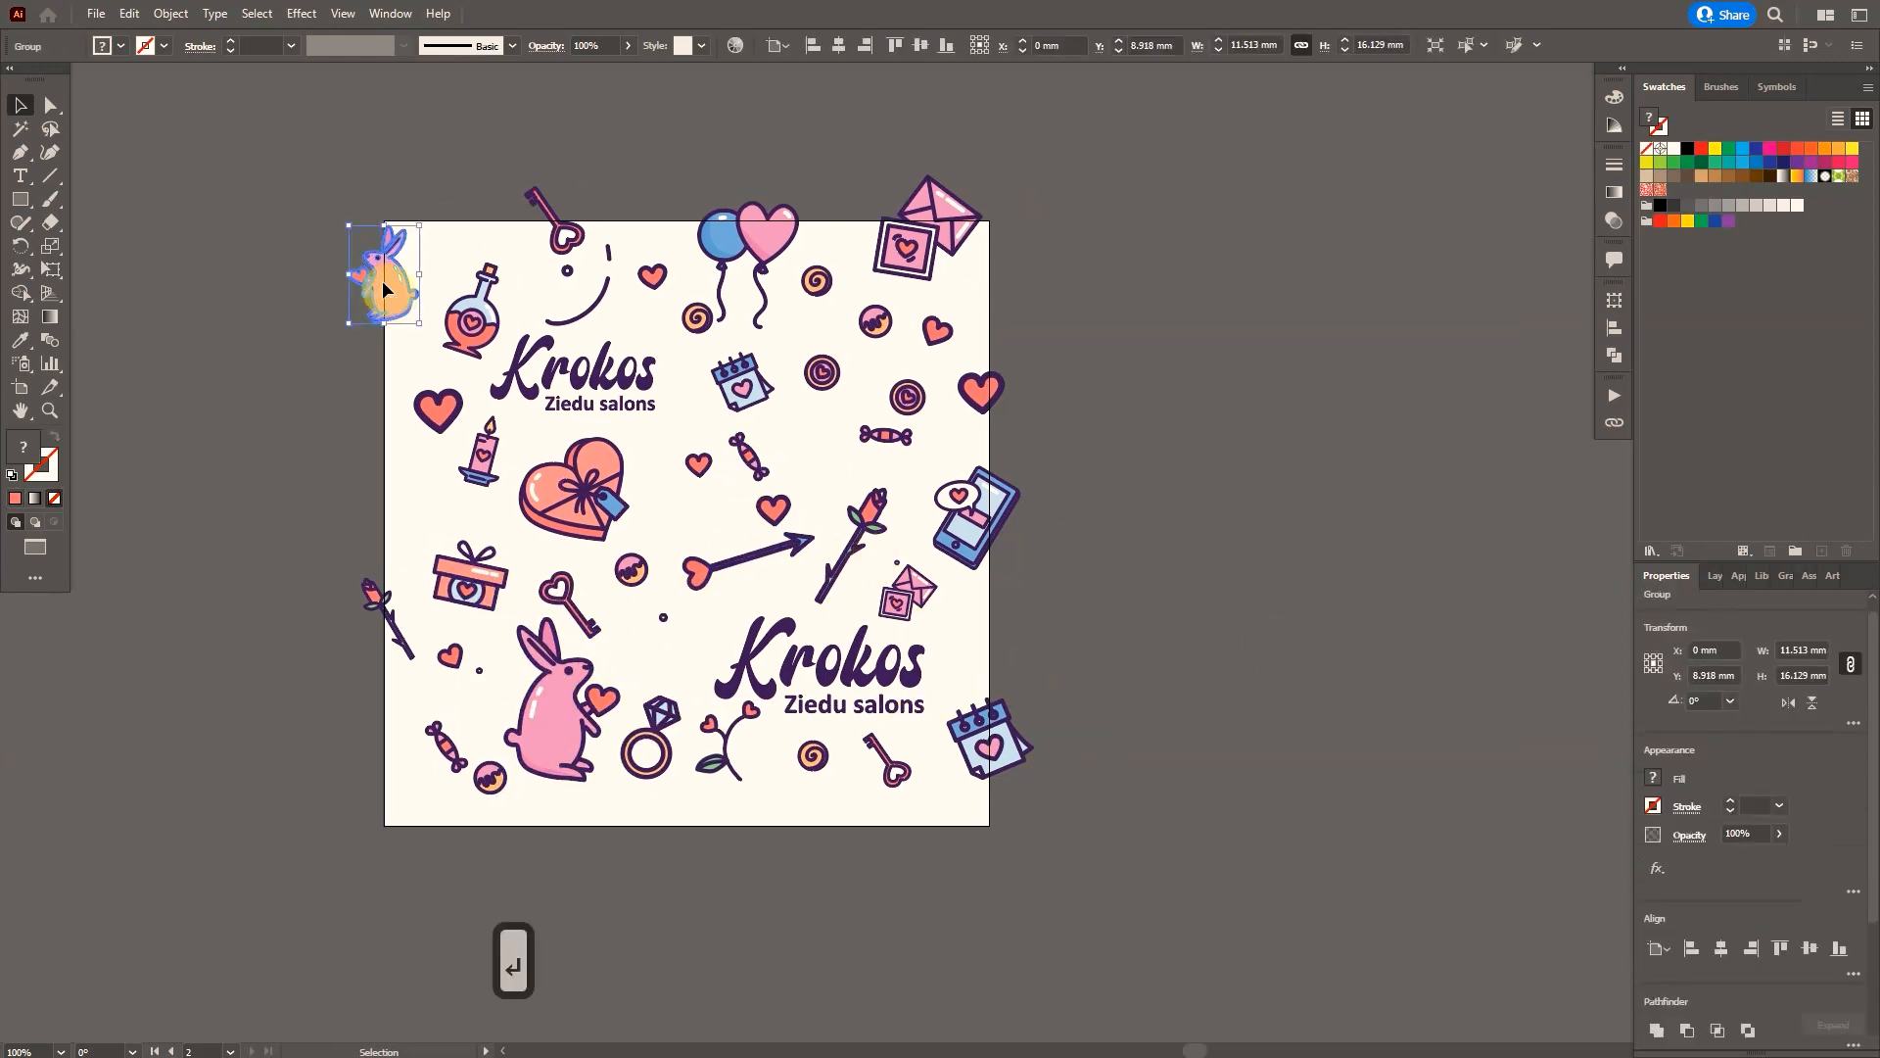
type("100")
left_click(1368, 504)
left_click(389, 619)
key("Return")
left_click(1358, 499)
Copy the right-edge calendar and the right-edge heart -100 mm horizontally to the opposite artboard edge.
left_click(1014, 761)
left_click(1385, 223)
type("-")
left_click(1358, 500)
key("Return")
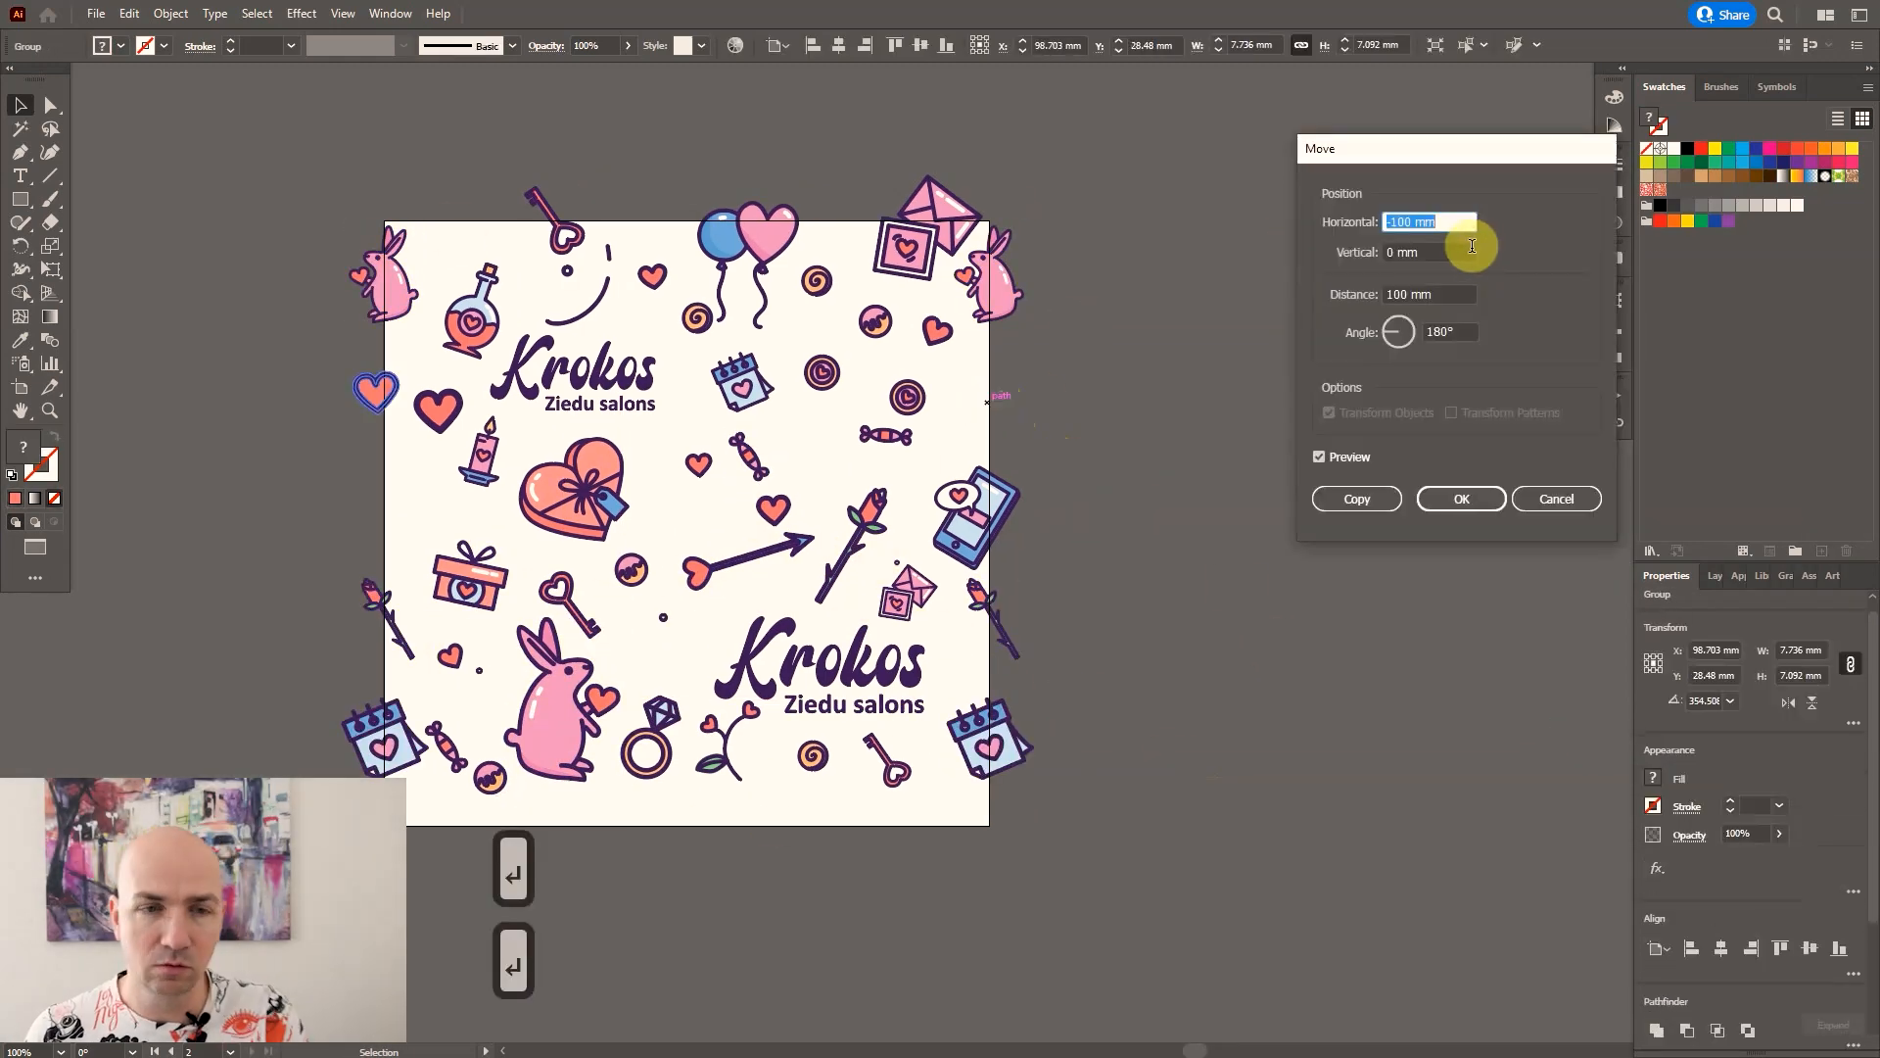
key("ctrl+z")
Nudge the phone on the right edge and copy it -100 mm horizontally to the opposite artboard edge.
left_click_drag(976, 519, 978, 504)
key("Return")
key("ctrl+z")
key("Return")
type("100")
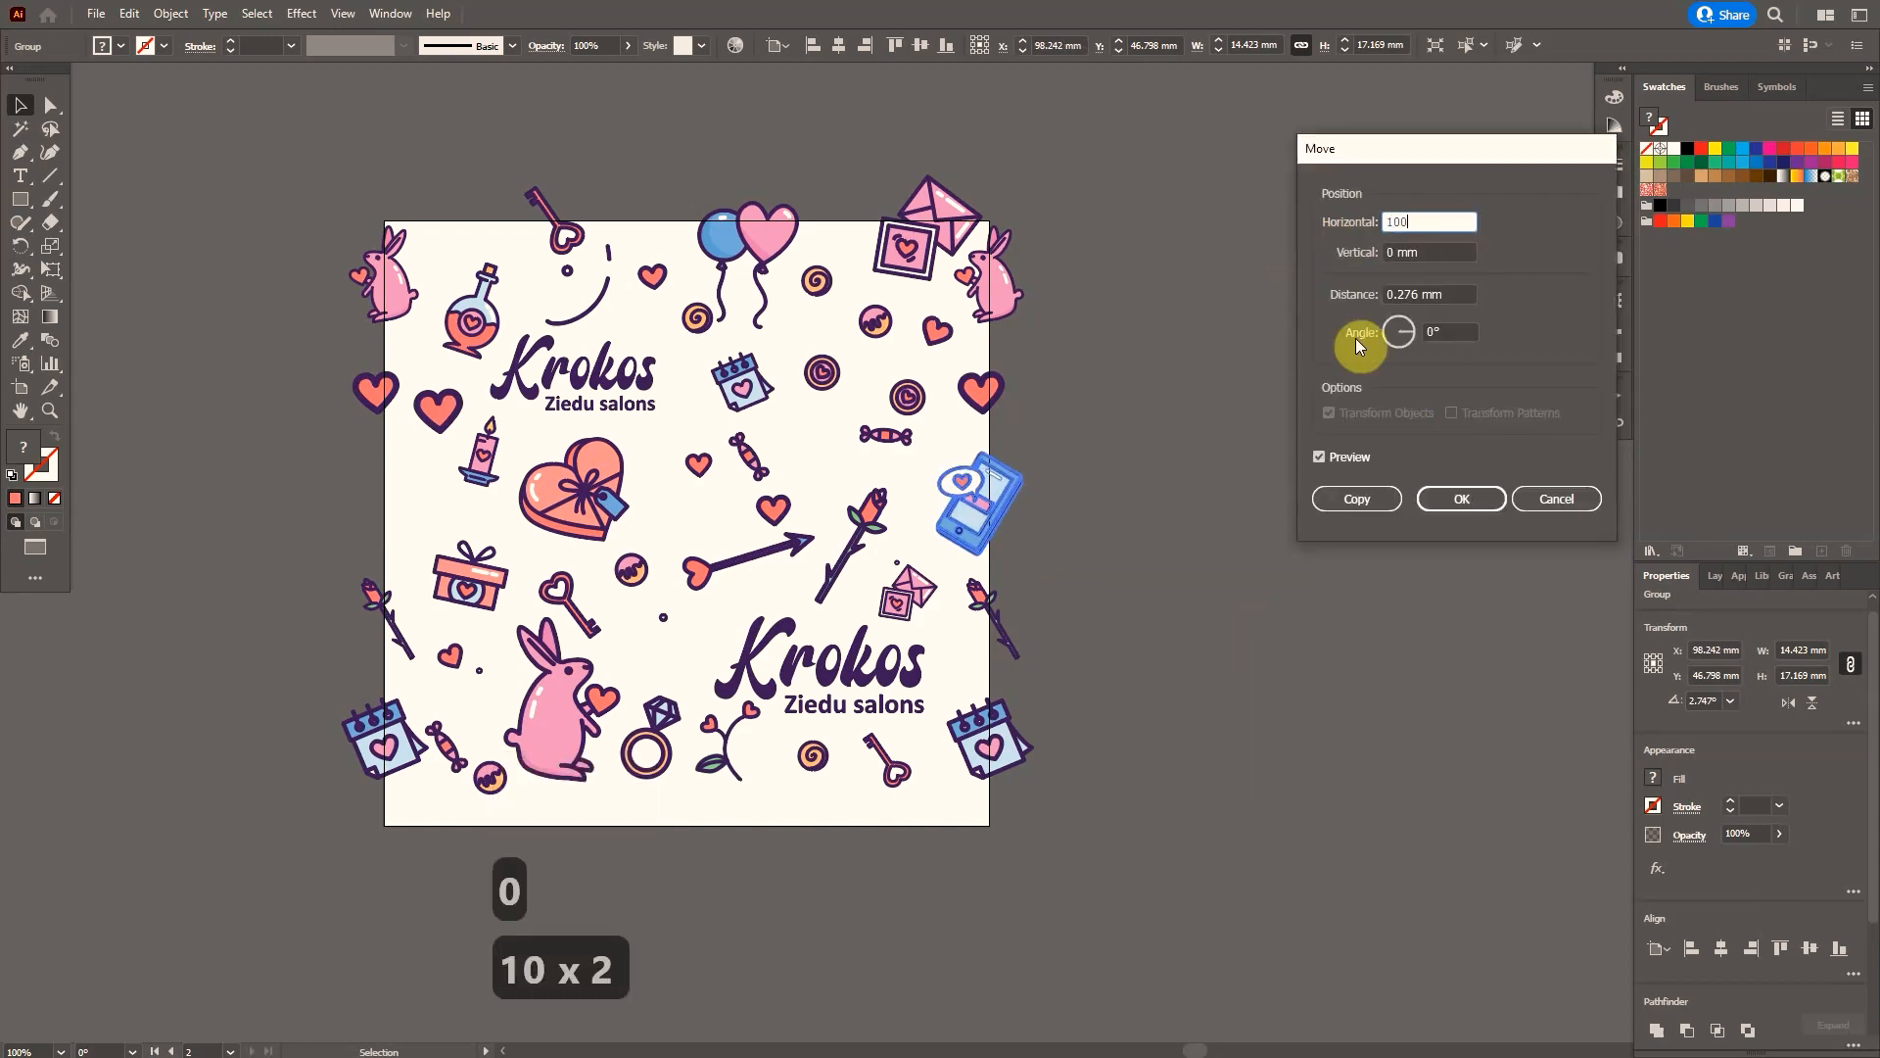
key("ctrl+z")
key("Return")
type("0-100")
left_click(1357, 499)
Shift the top-edge key towards the left and copy it 100 mm vertically to the bottom artboard edge.
left_click_drag(568, 236, 531, 236)
key("Return")
type("100")
left_click(1359, 502)
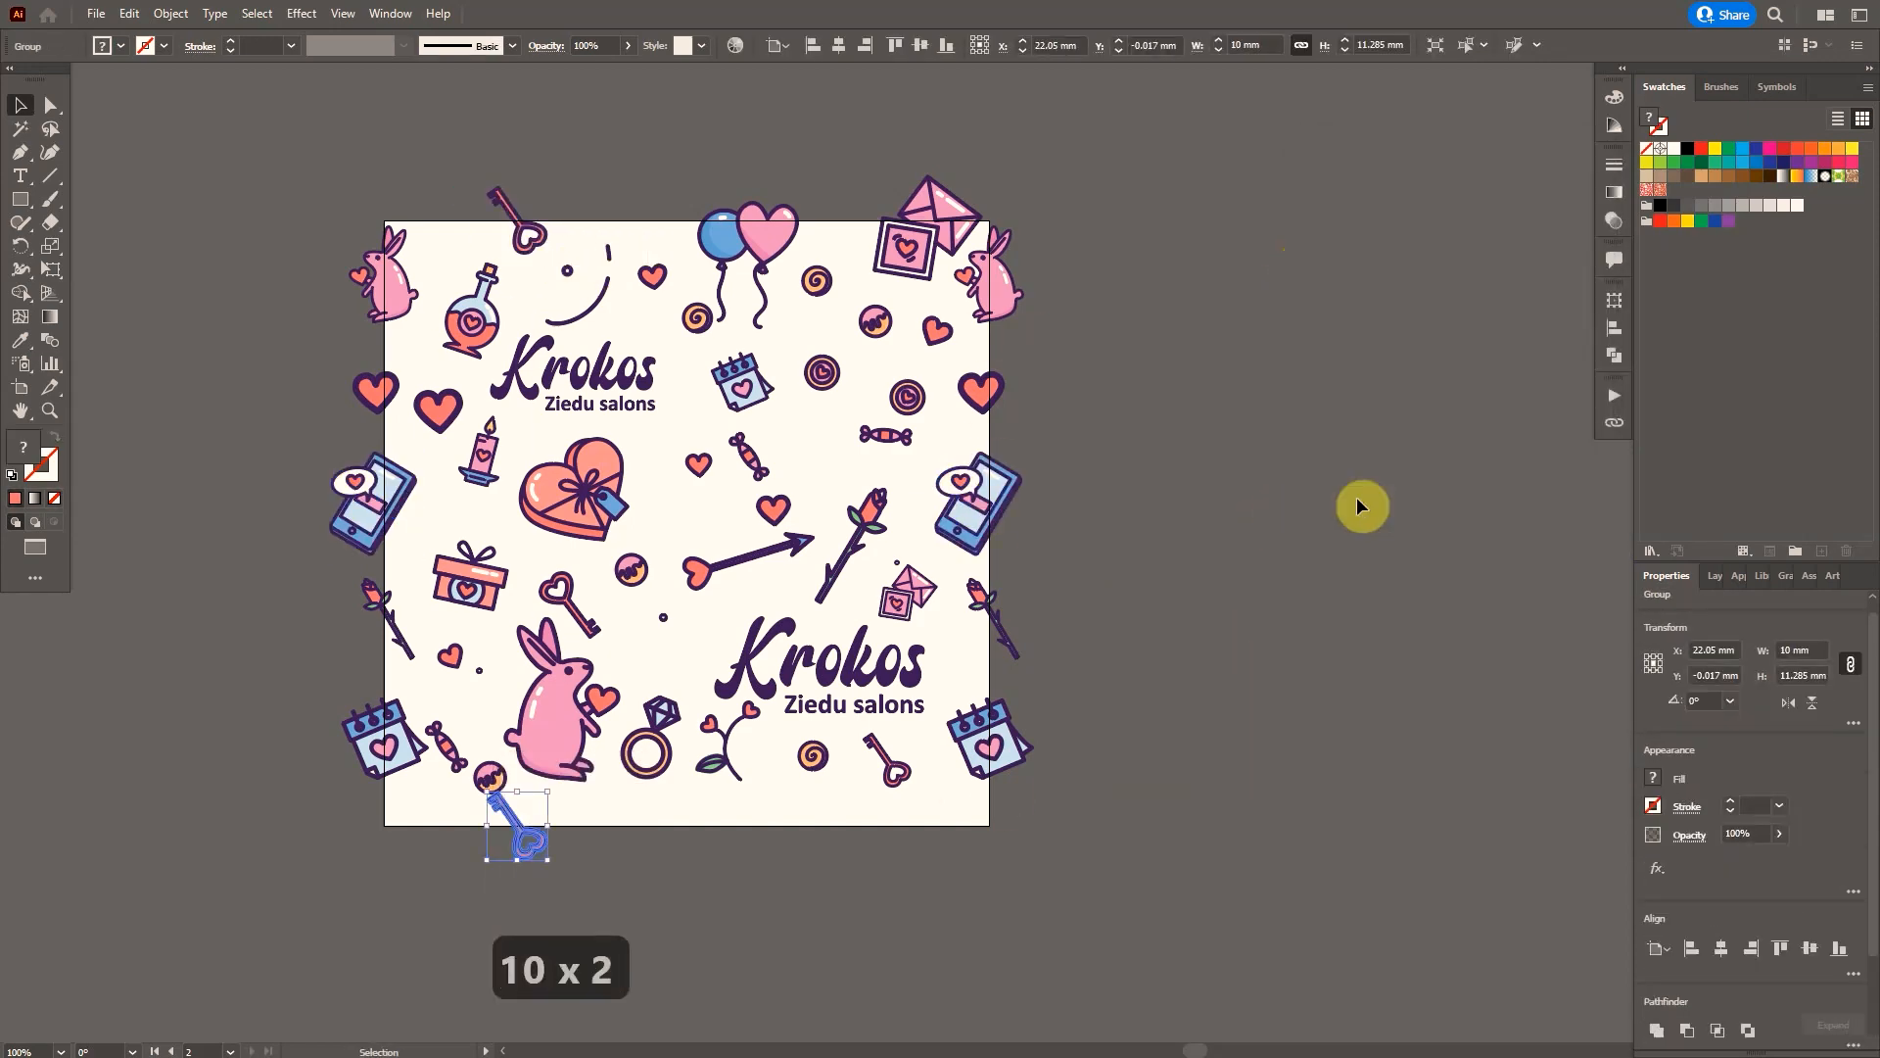
Copy the top-edge balloons and the corner envelope 100 mm vertically to the bottom artboard edge.
left_click(868, 176)
key("Return")
left_click(1359, 500)
key("Return")
left_click(1359, 499)
Place a ring copy on the artboard's top edge beside the key, copy it 100 mm vertically, and deselect everything.
left_click_drag(768, 676, 574, 176, "alt")
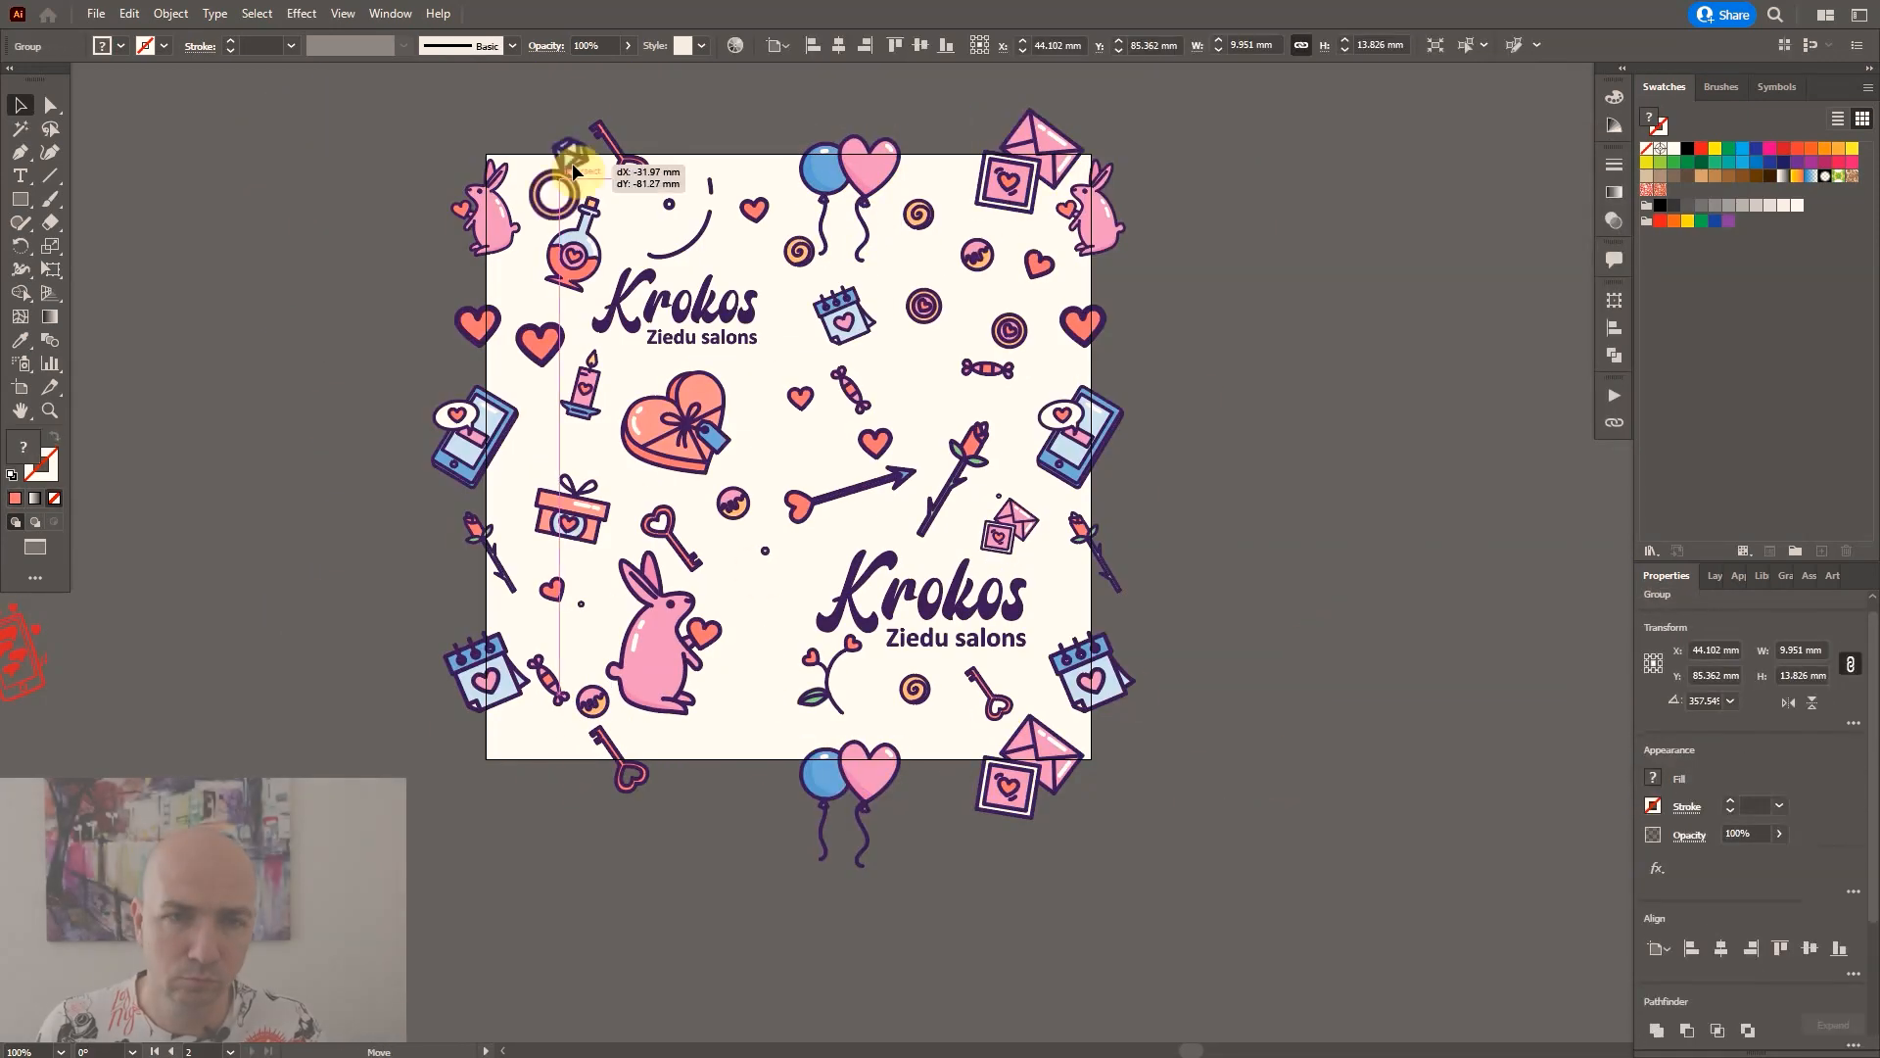
key("Return")
type("0")
key("Tab")
type("100")
left_click(1358, 498)
left_click(561, 645)
left_click_drag(1231, 640, 1109, 638)
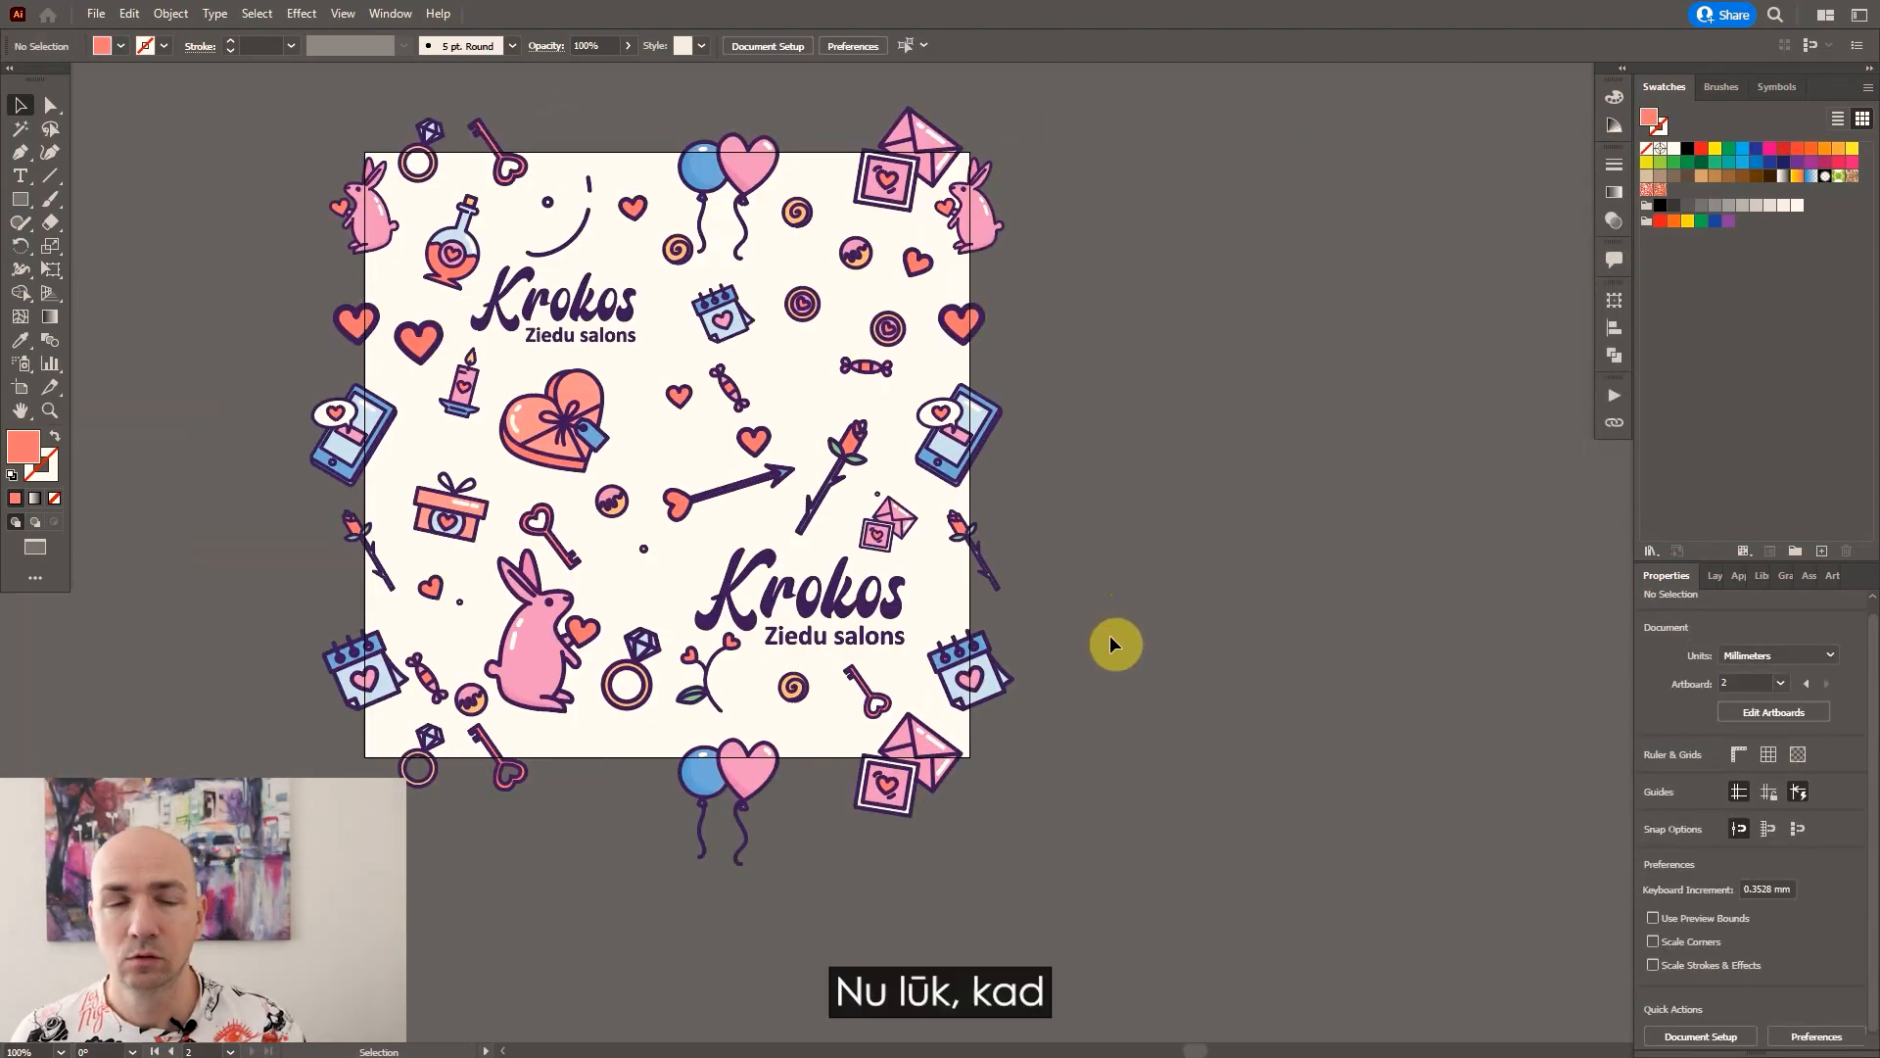
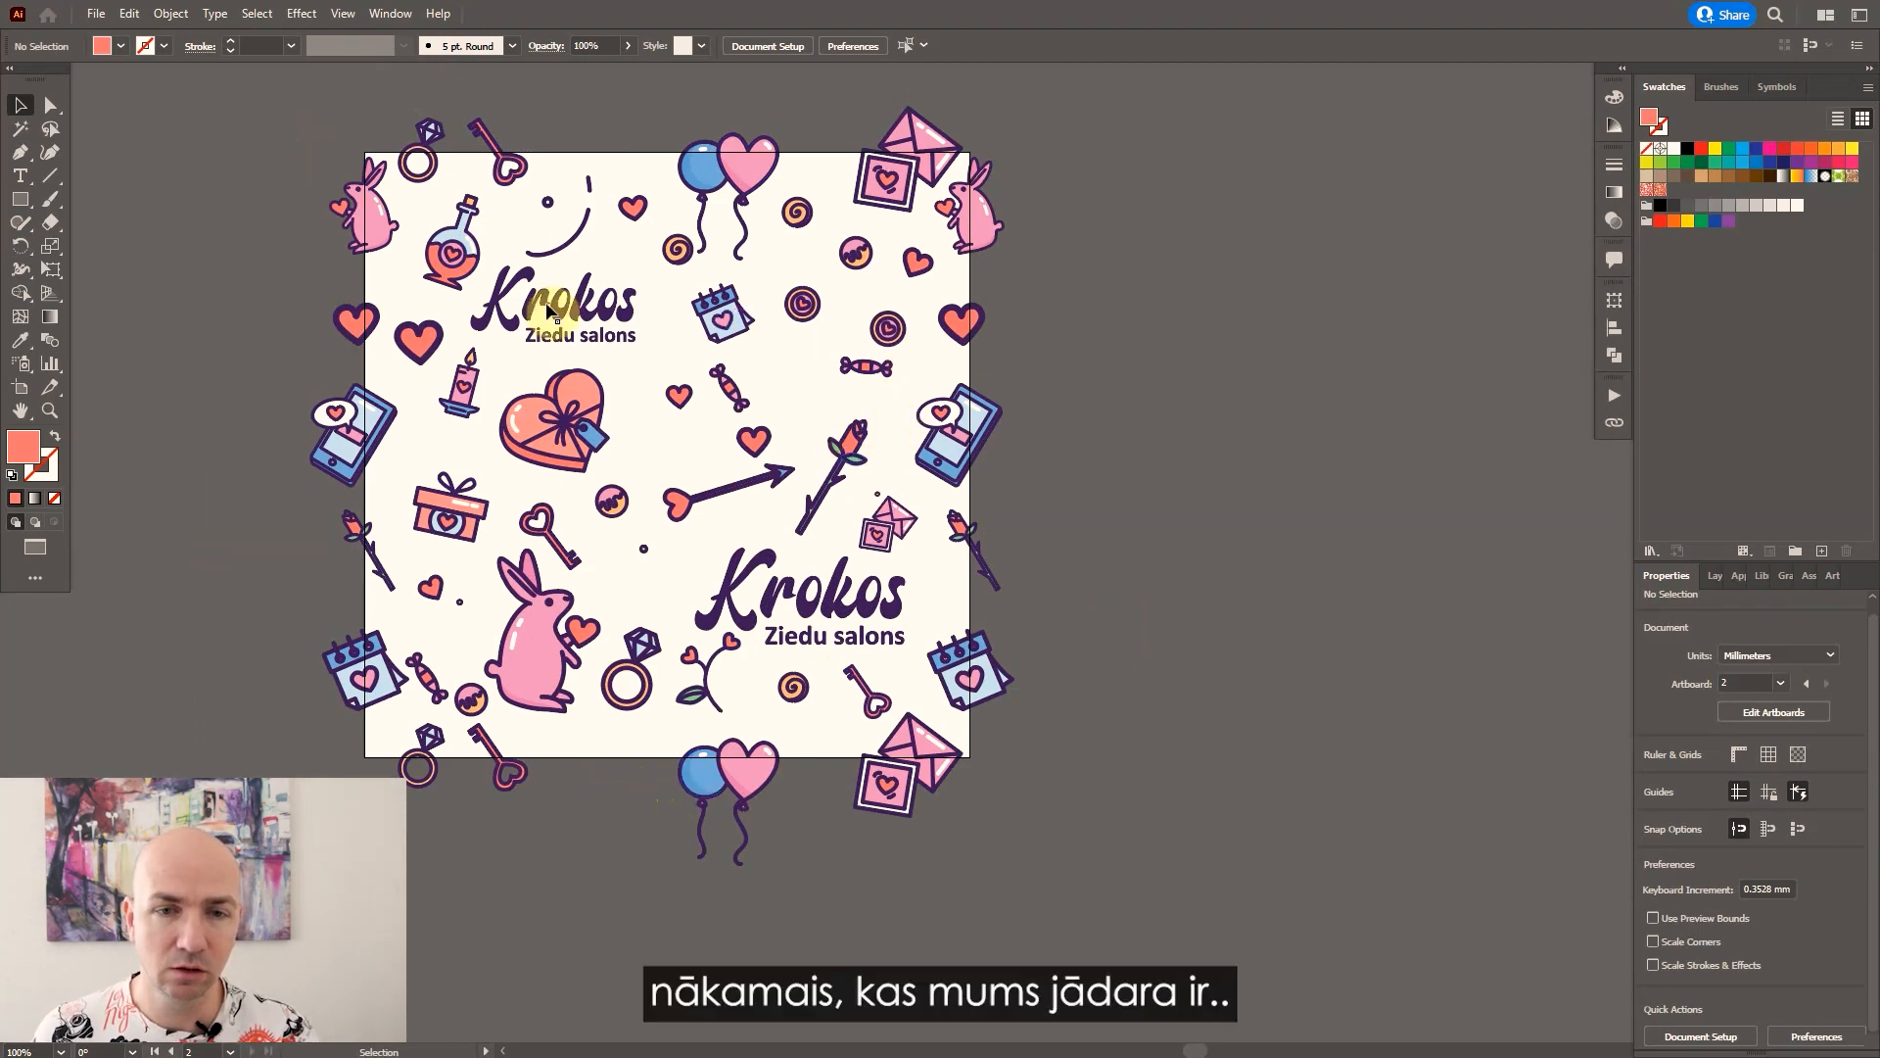
Duplicate the artboard with its complete pattern artwork and place the duplicate above the red pattern as a source backup.
key("ctrl+minus")
left_click_drag(356, 155, 960, 650)
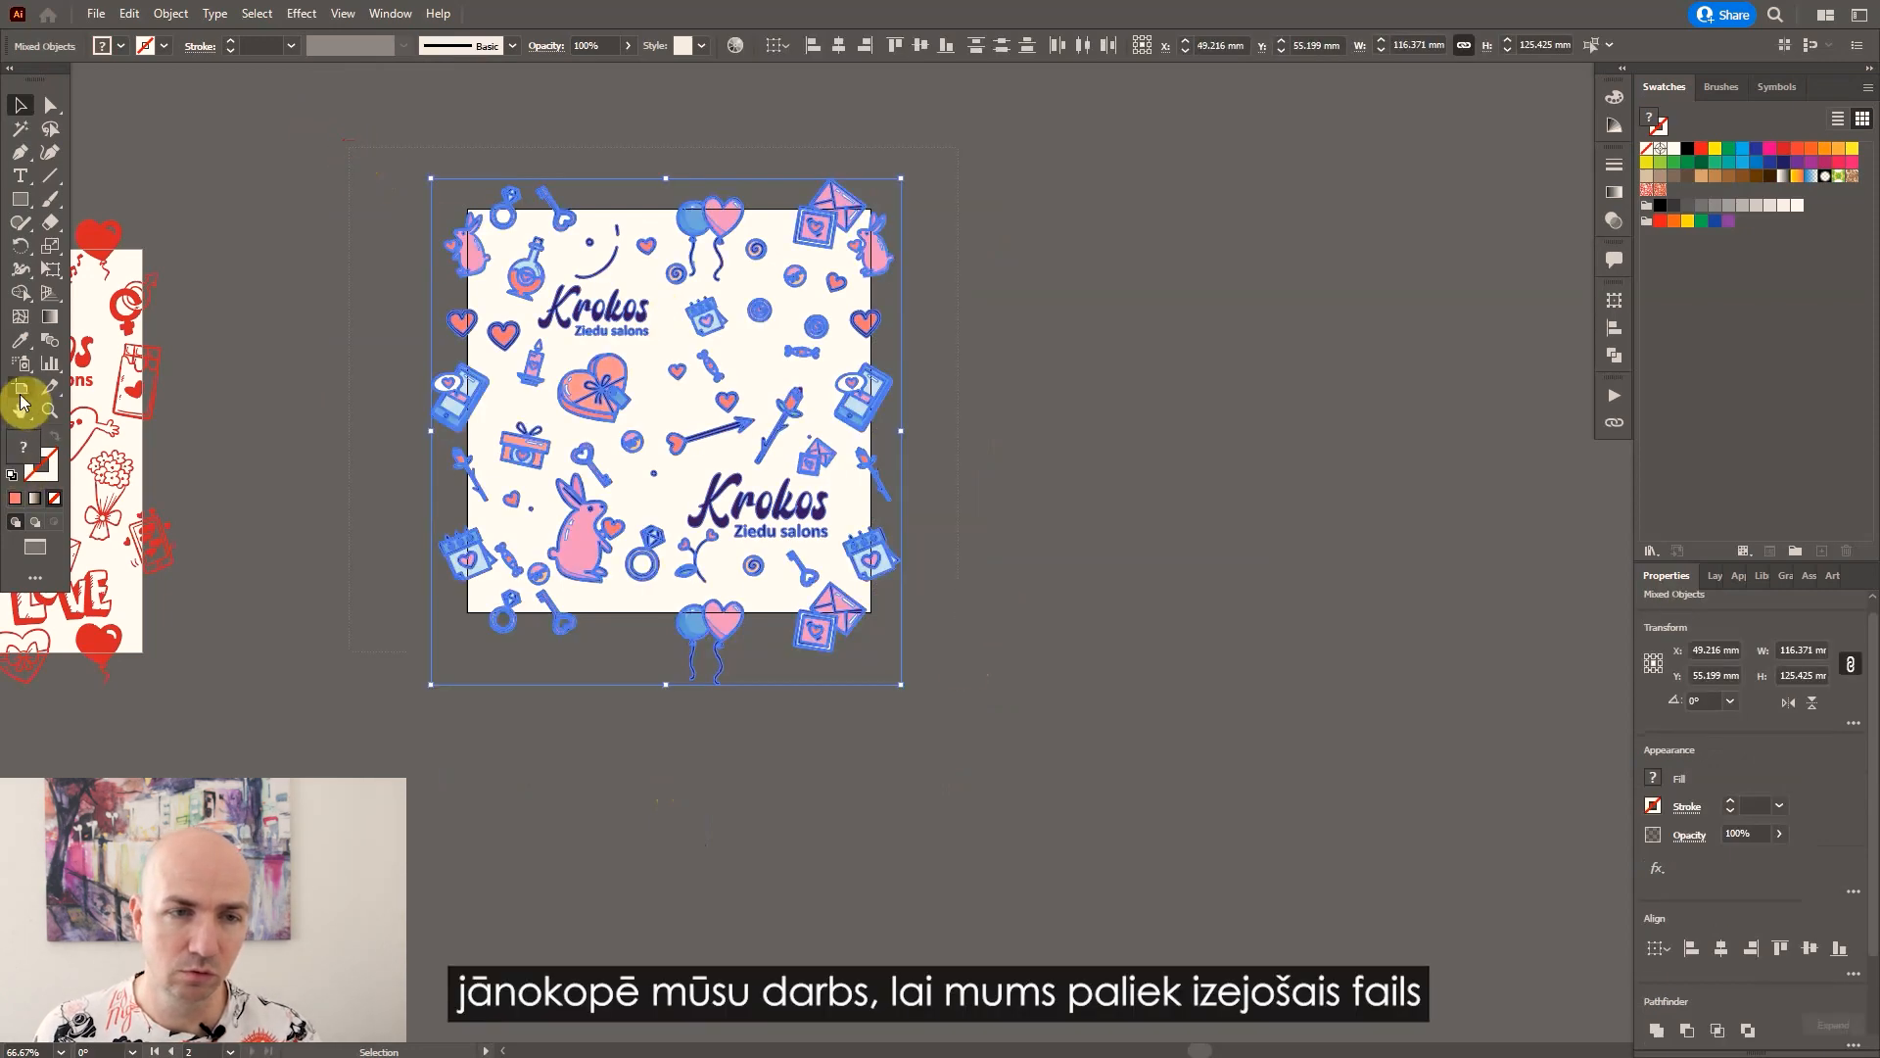
left_click(20, 387)
scroll(356, 549, "down", 1)
scroll(537, 513, "up", 2)
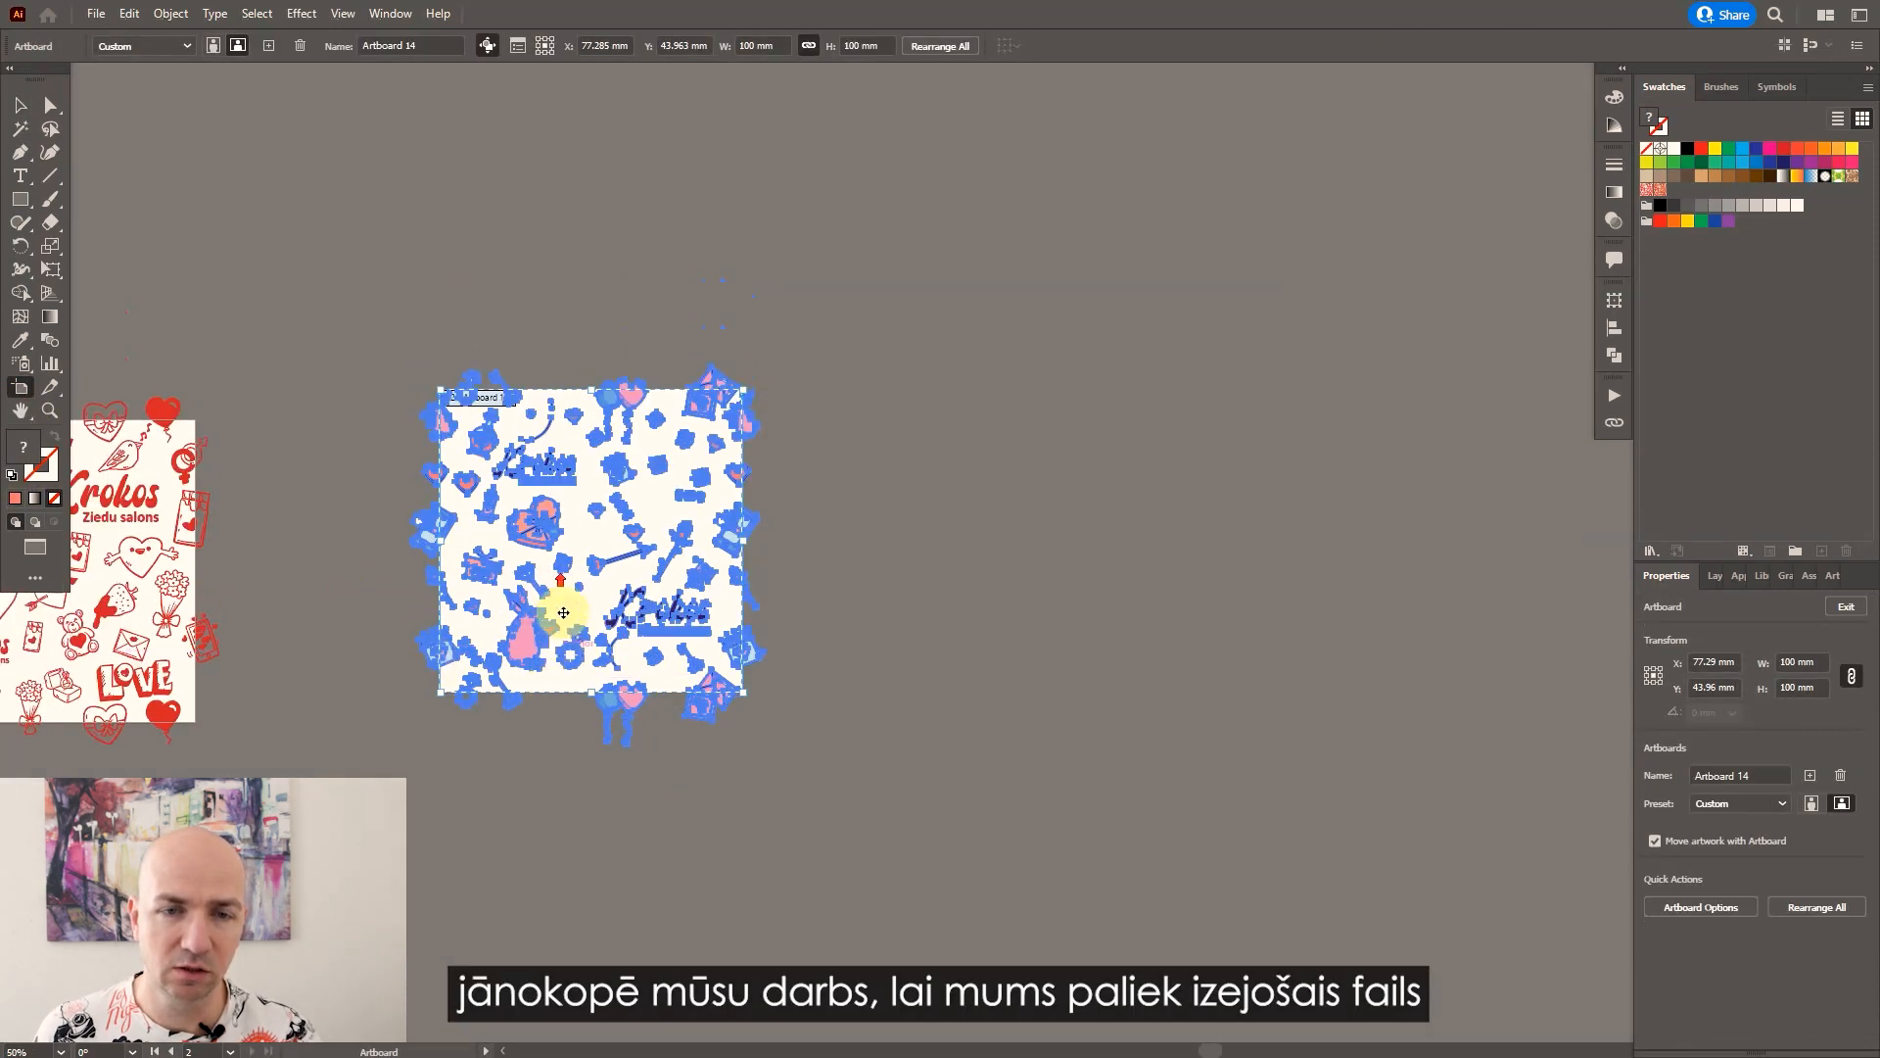
key("ctrl+c")
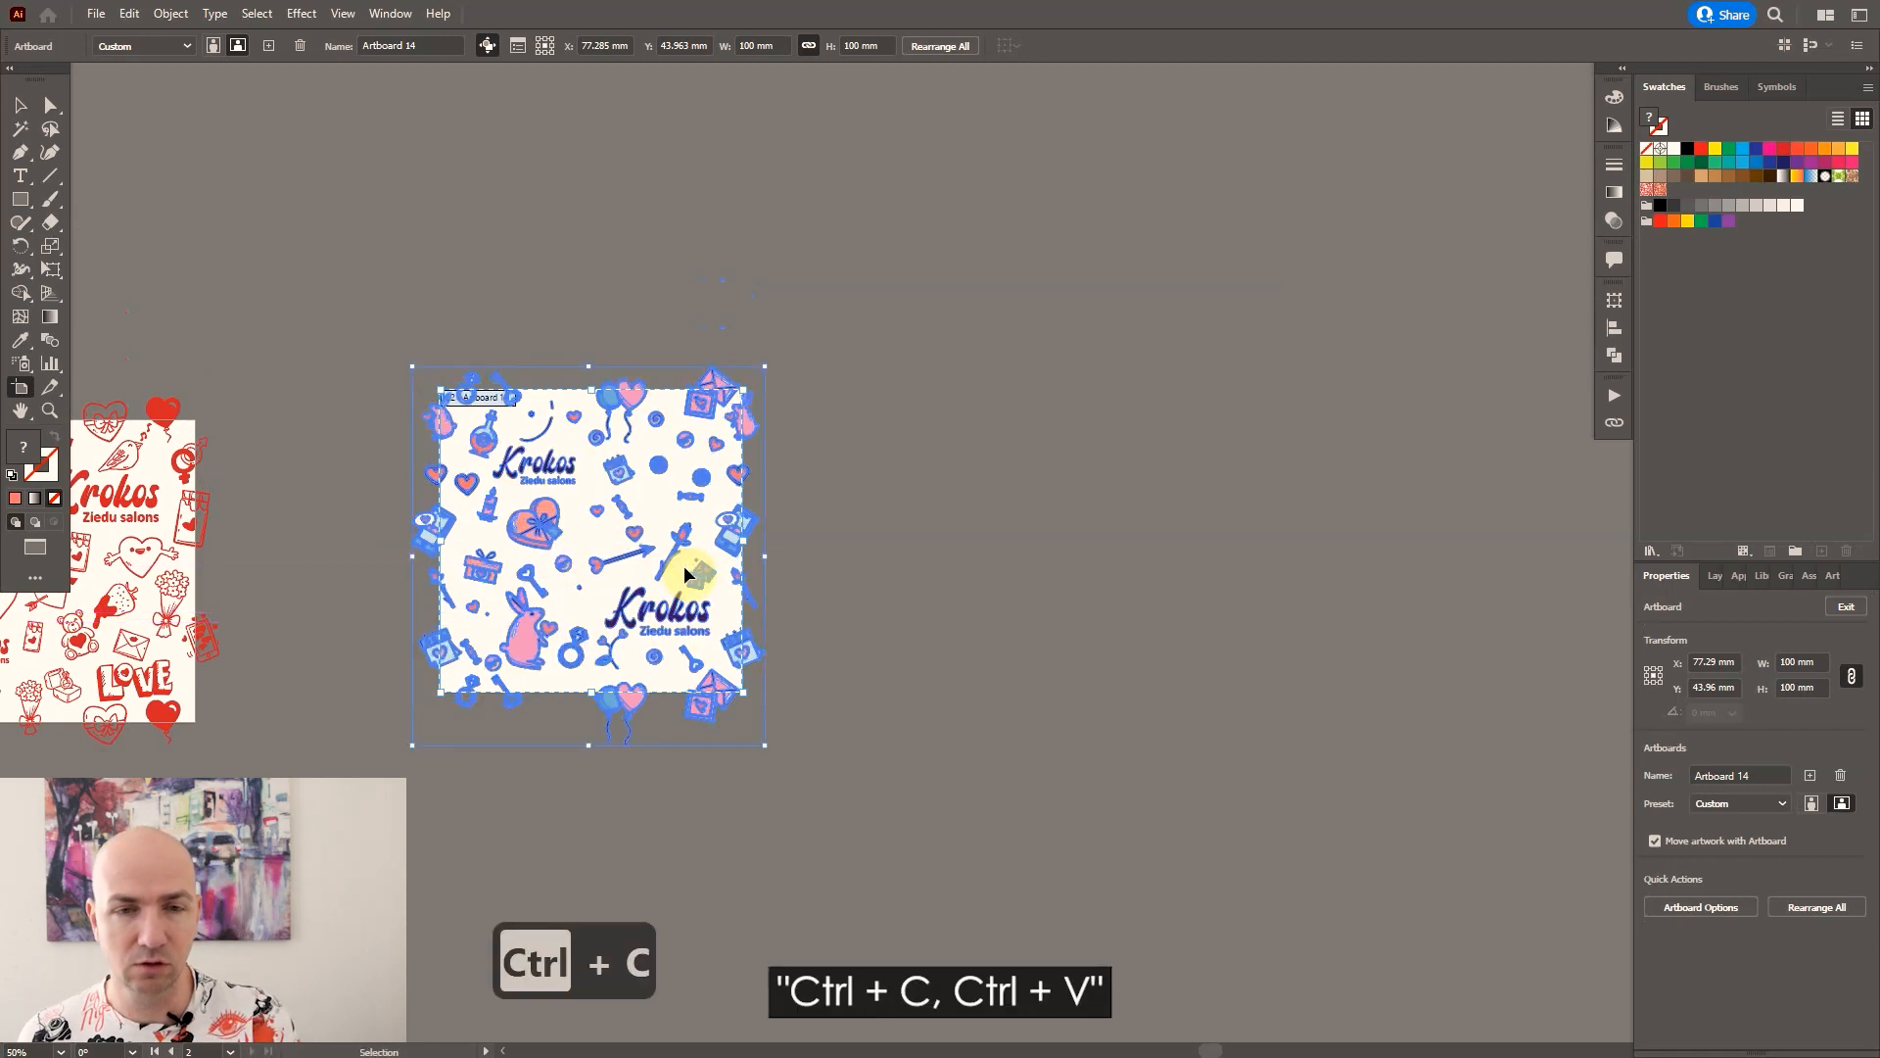
key("ctrl+v")
left_click_drag(944, 545, 248, 149)
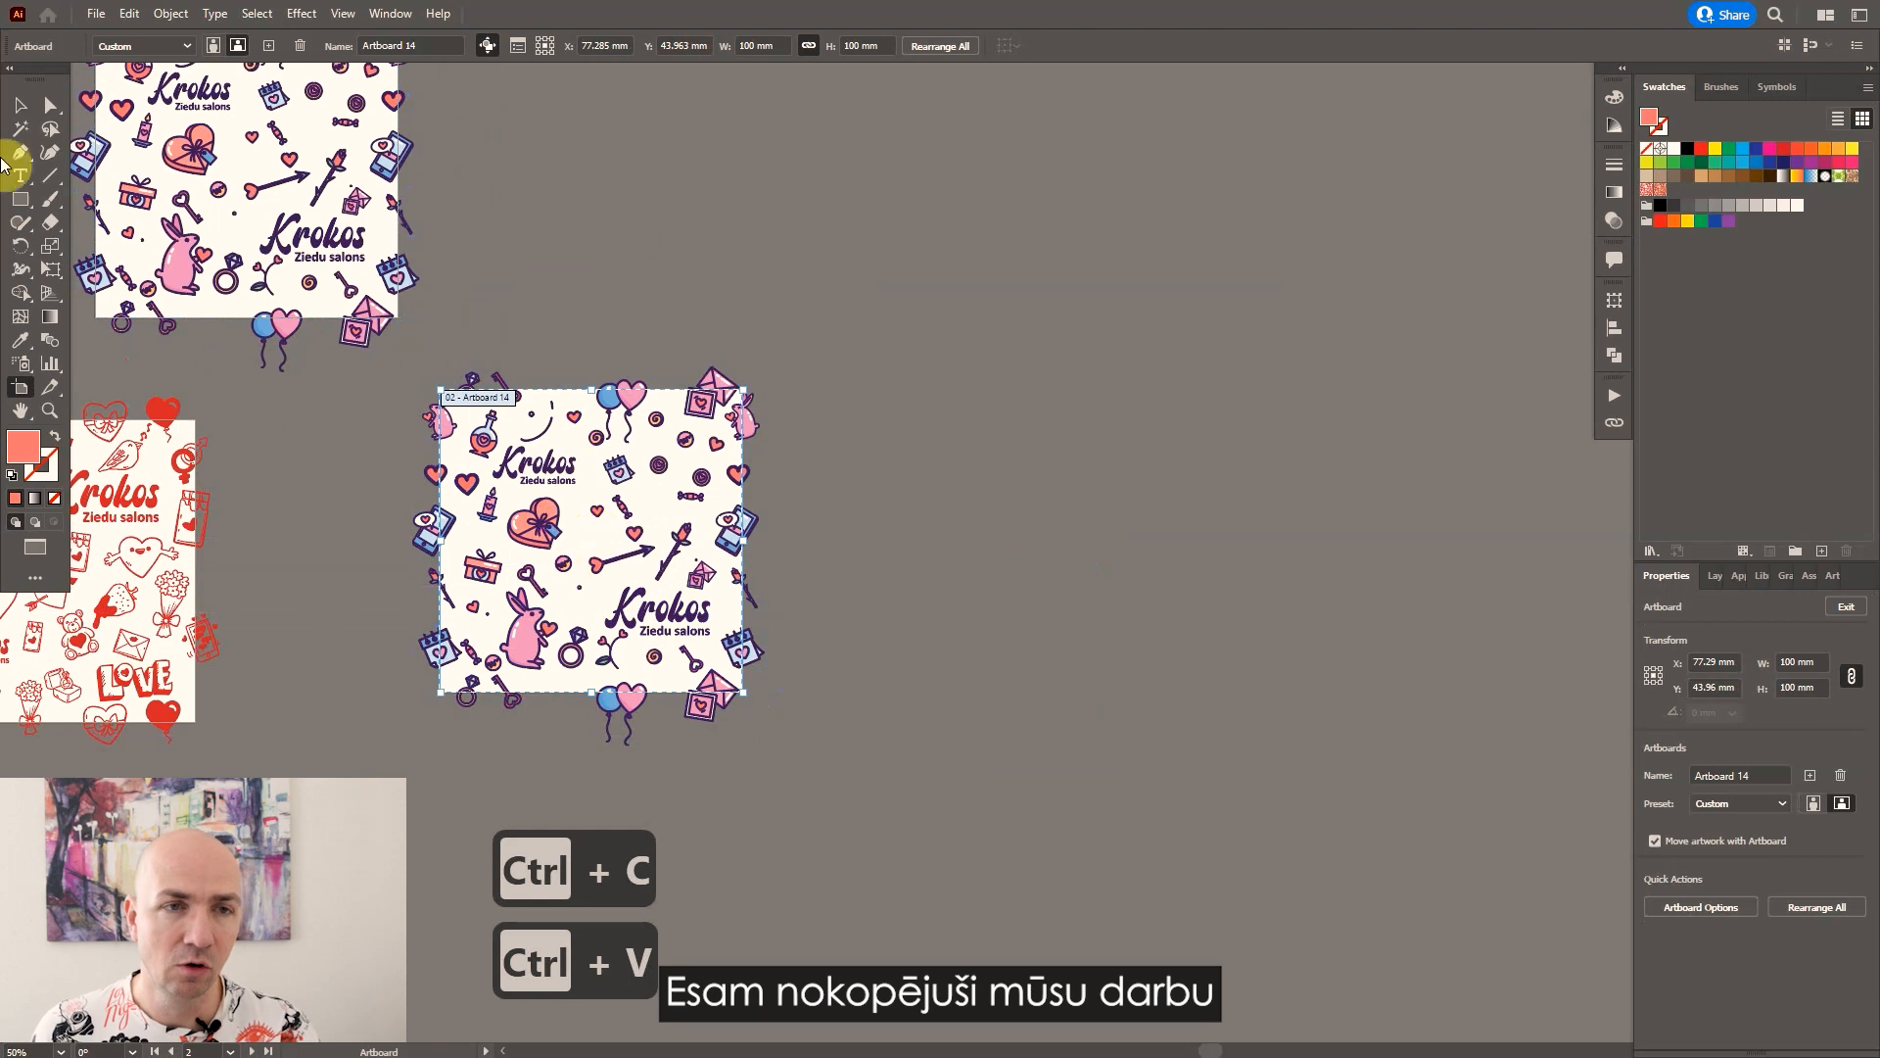
left_click(19, 105)
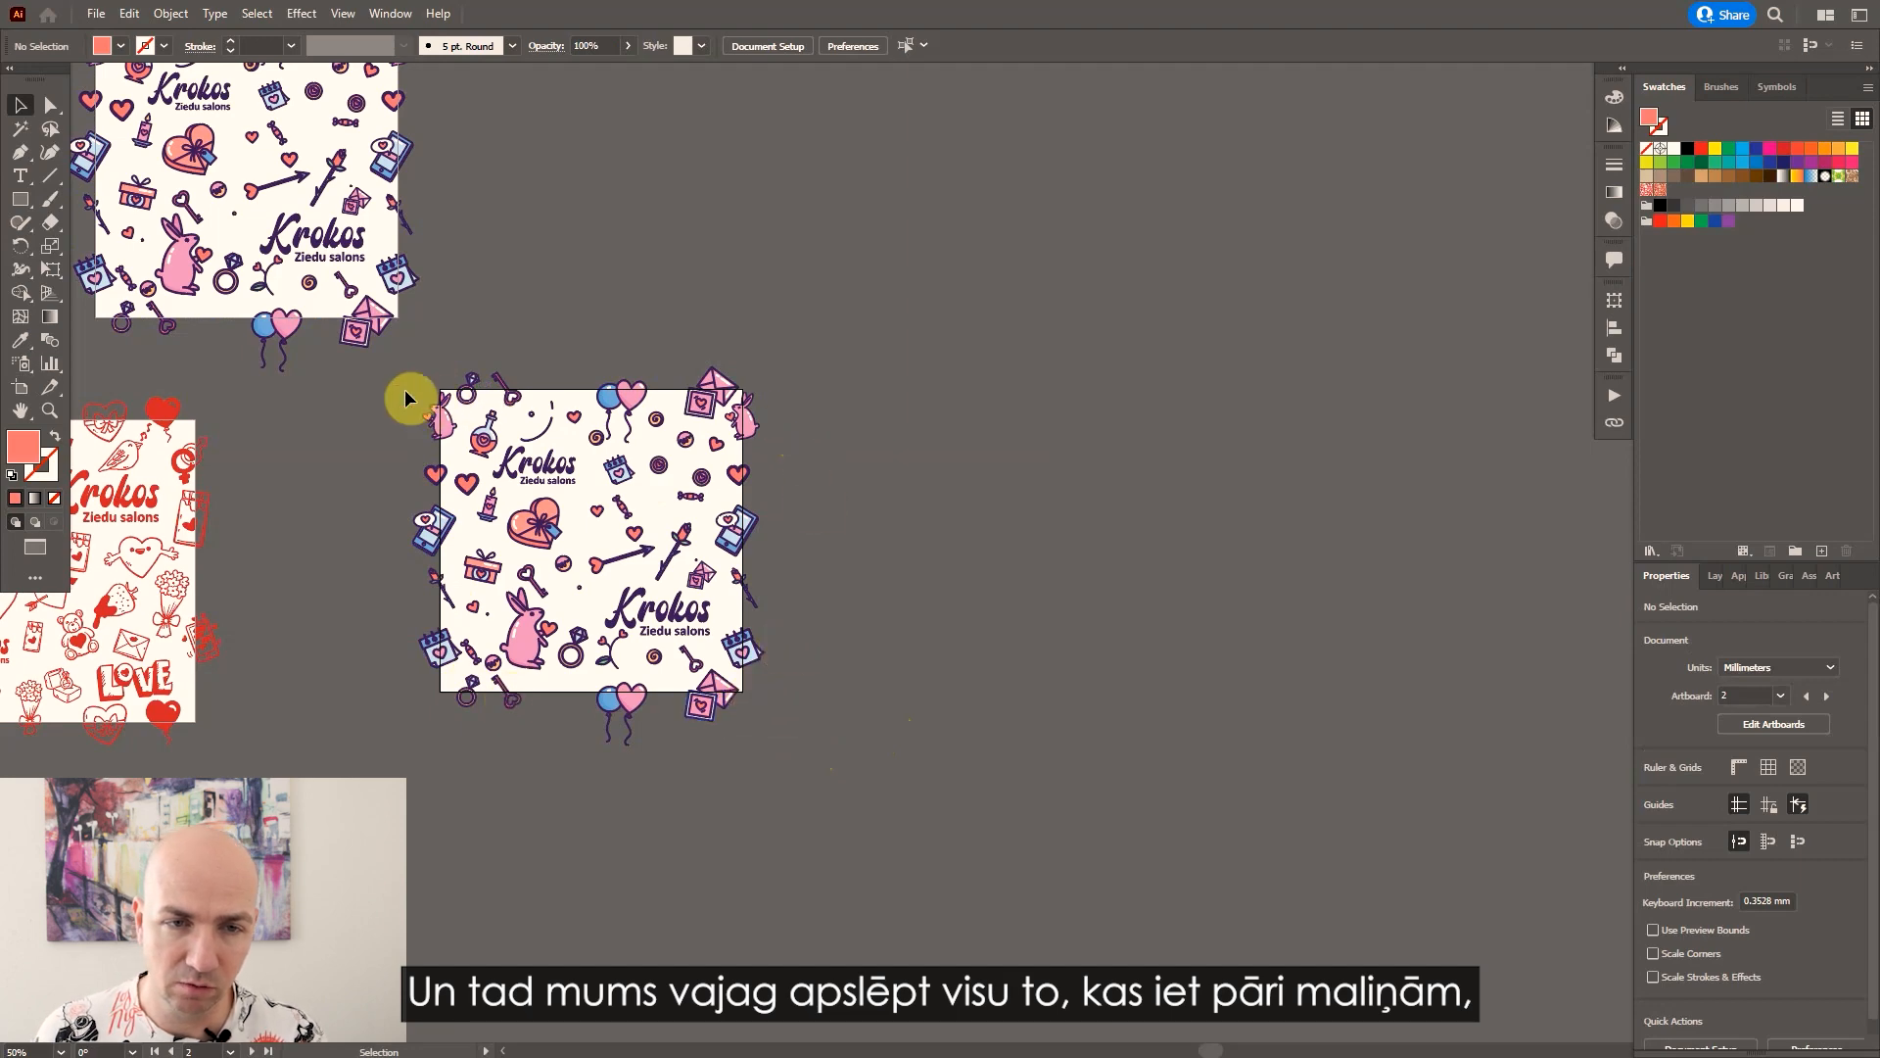
Group all the colourful pattern elements on the lower artboard, including those overlapping its edges, and deselect them.
left_click_drag(397, 377, 881, 742)
key("a")
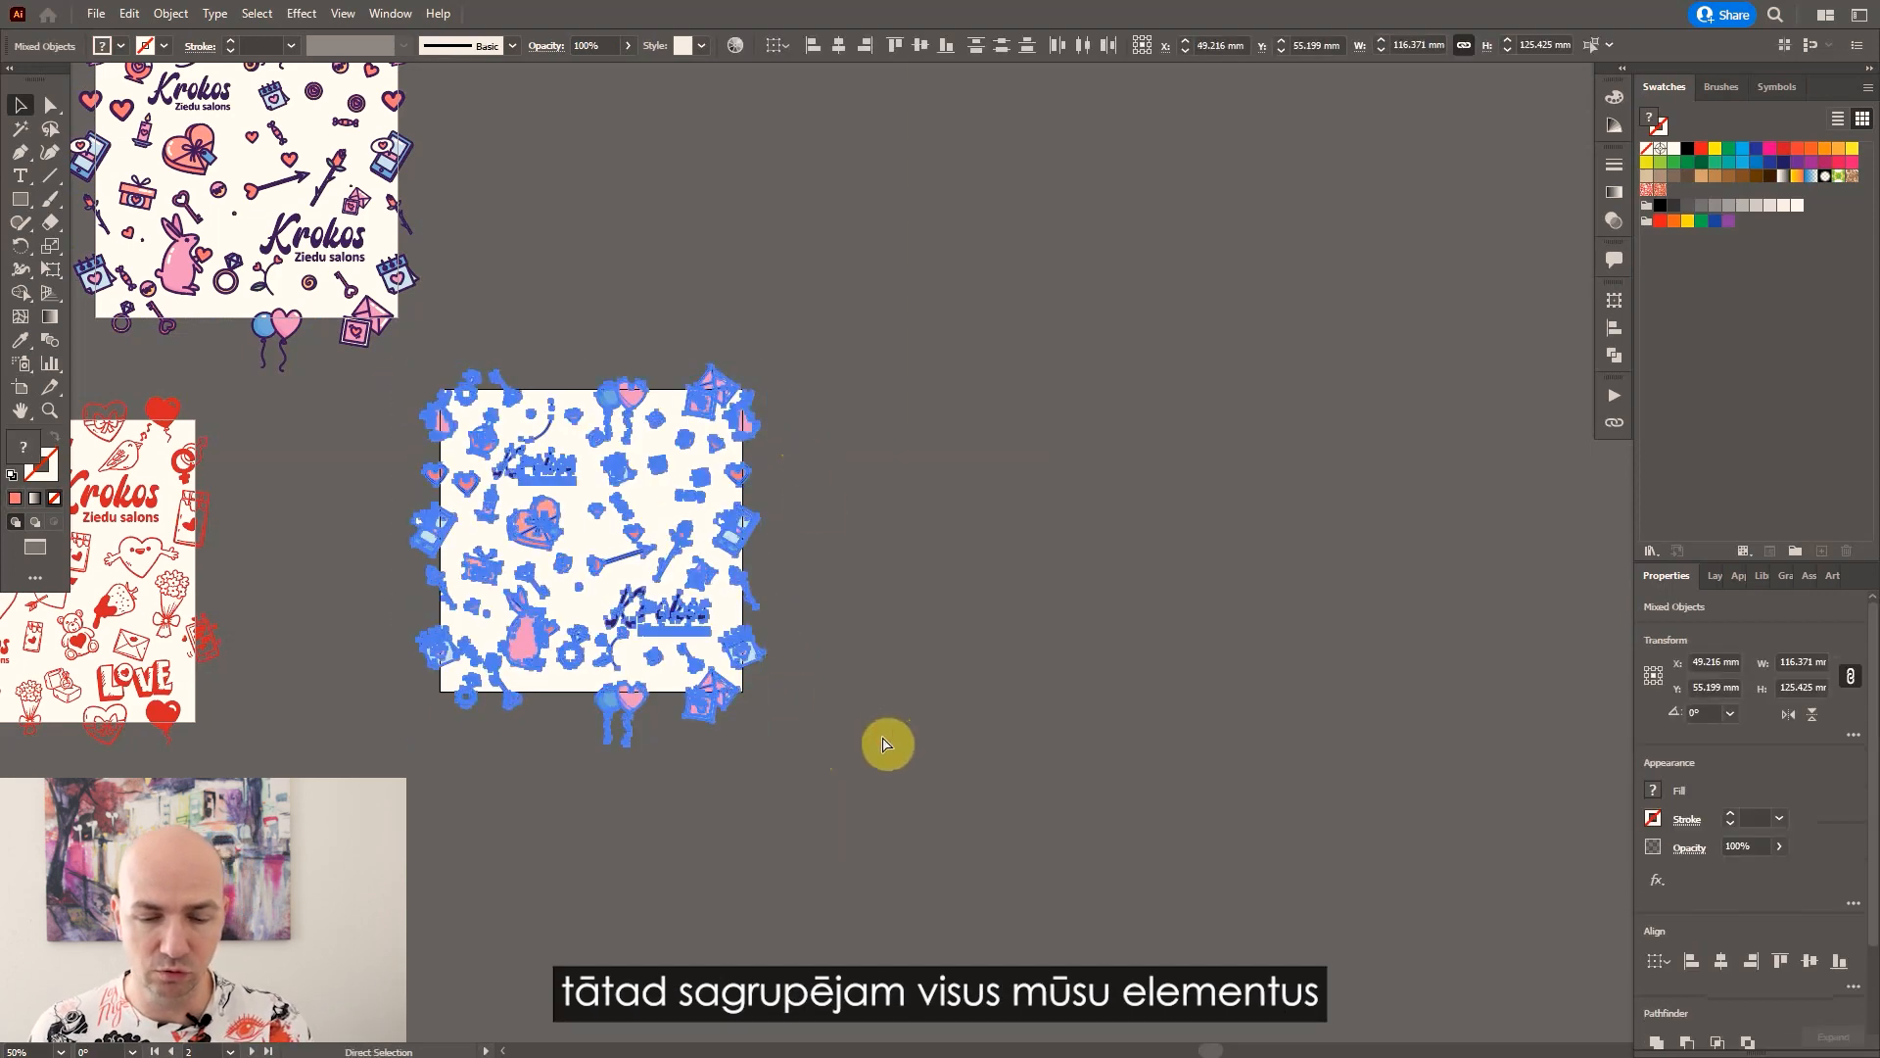
key("v")
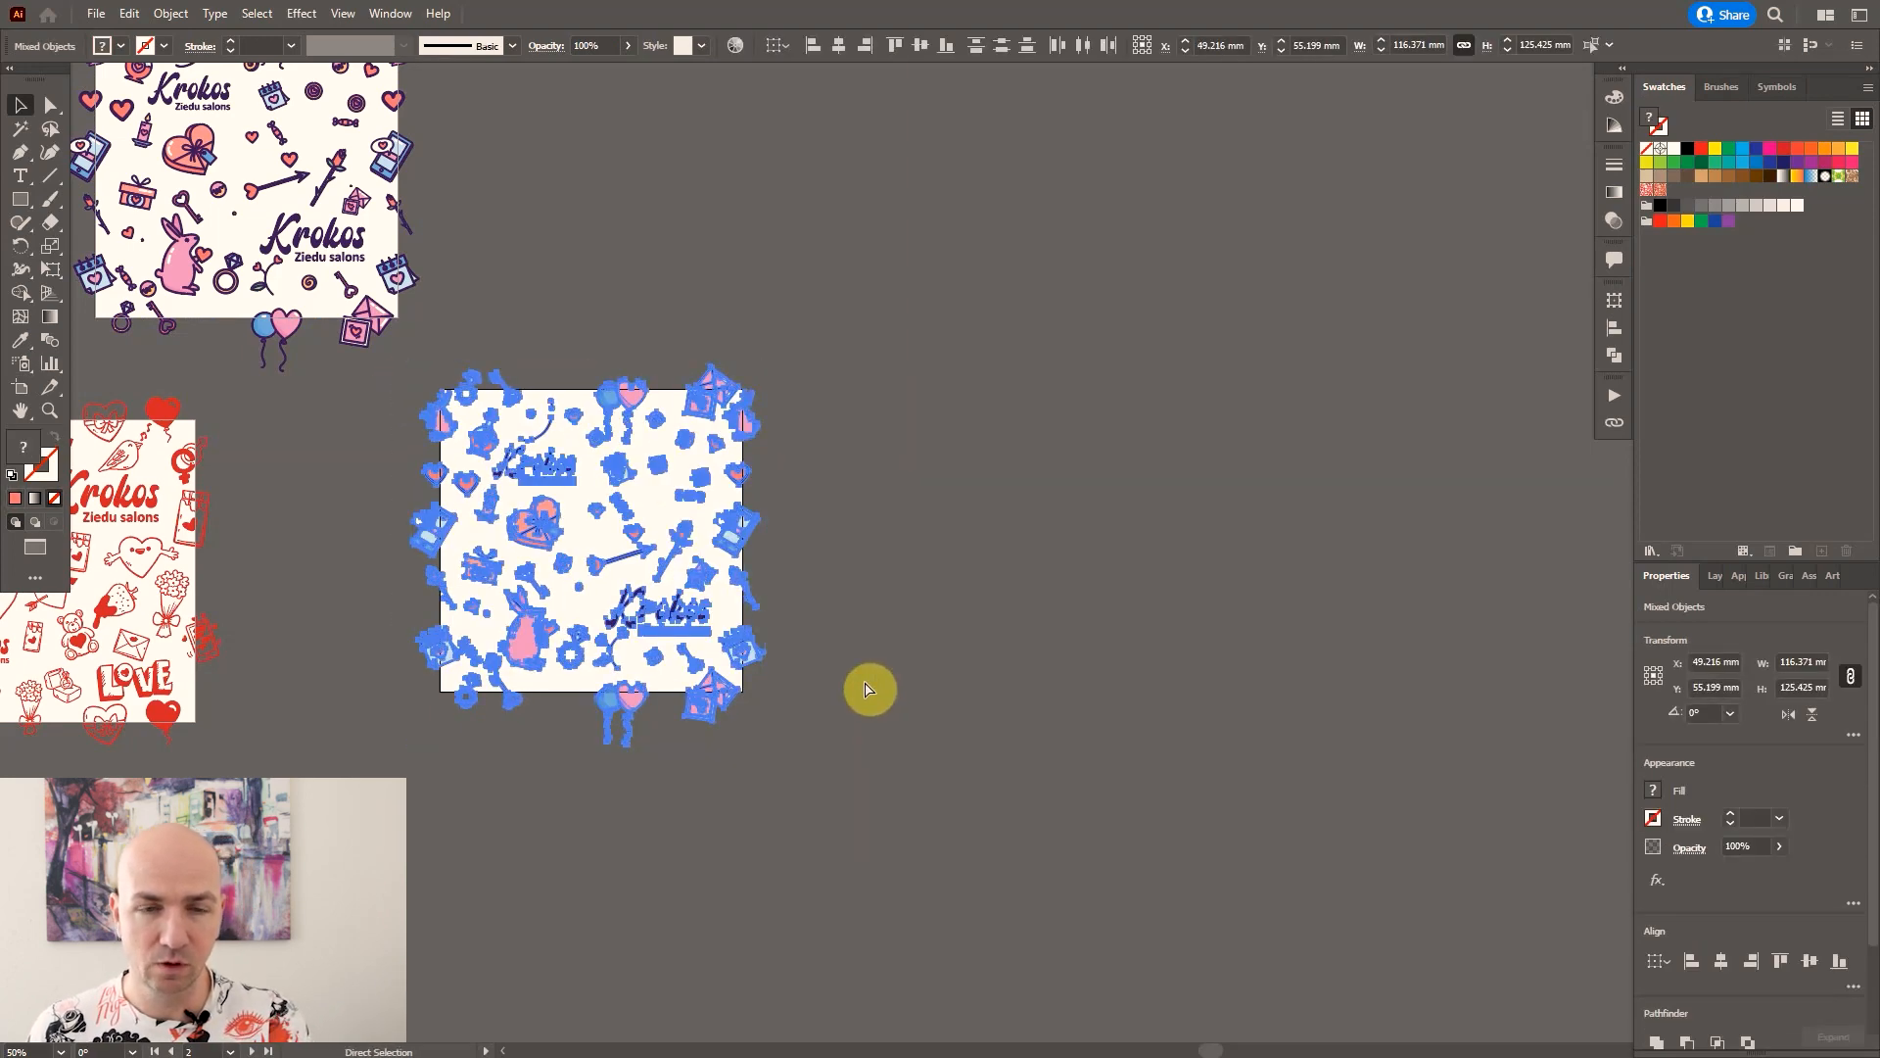
right_click(682, 601)
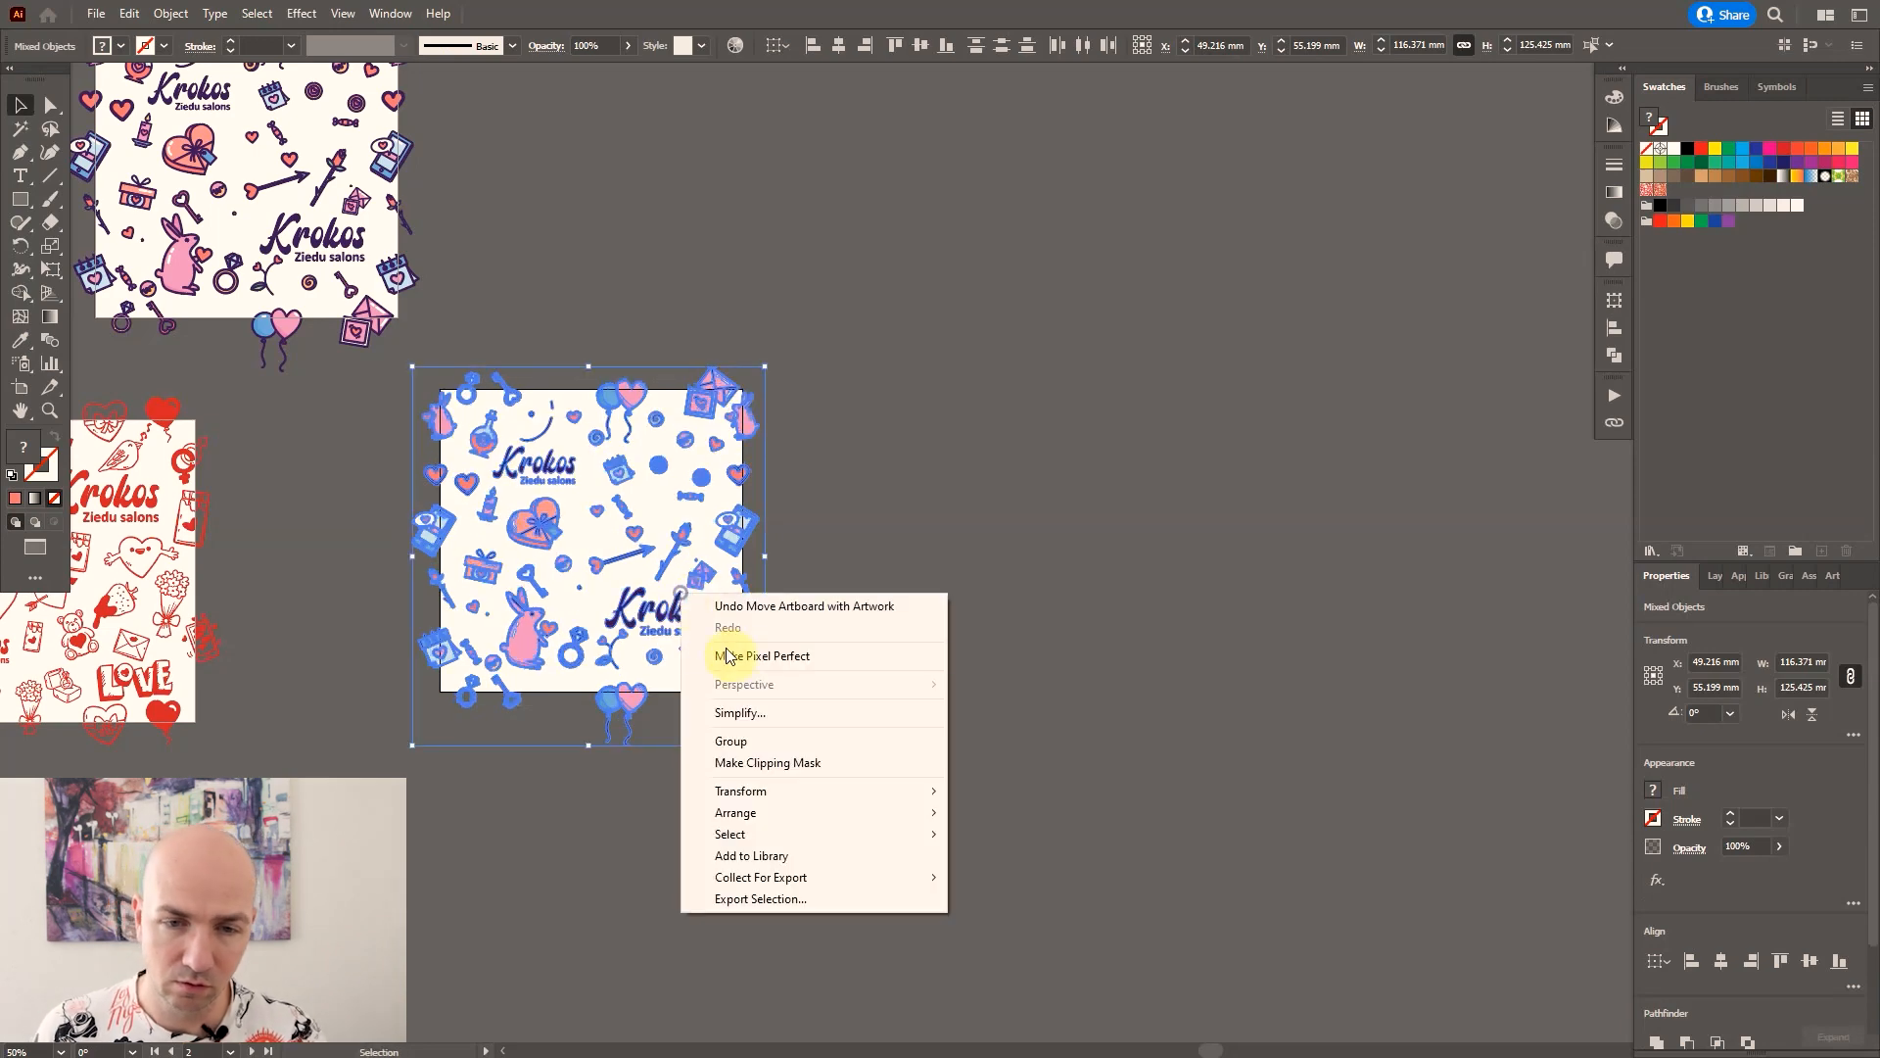
left_click(747, 739)
left_click(854, 658)
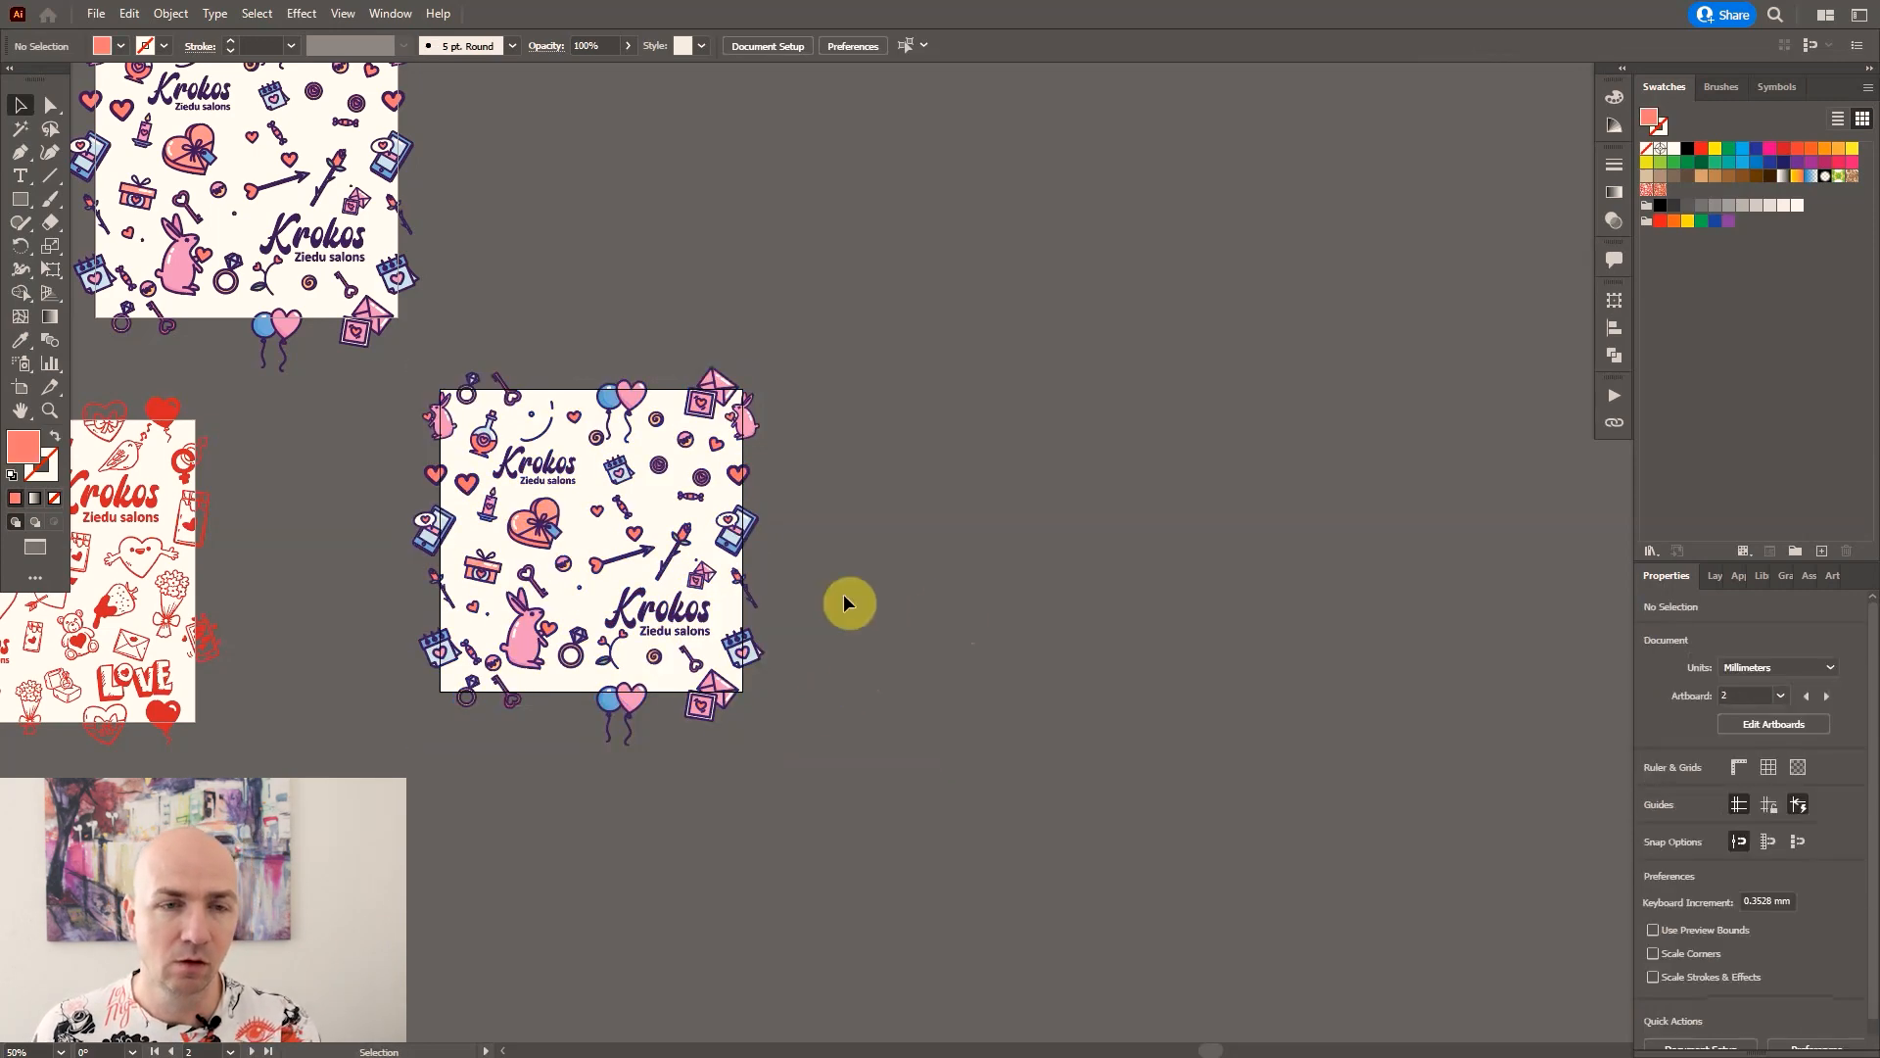
Draw a square beside the colourful artboard and set its width and height to 100 mm.
left_click(20, 199)
left_click_drag(831, 428, 1117, 654)
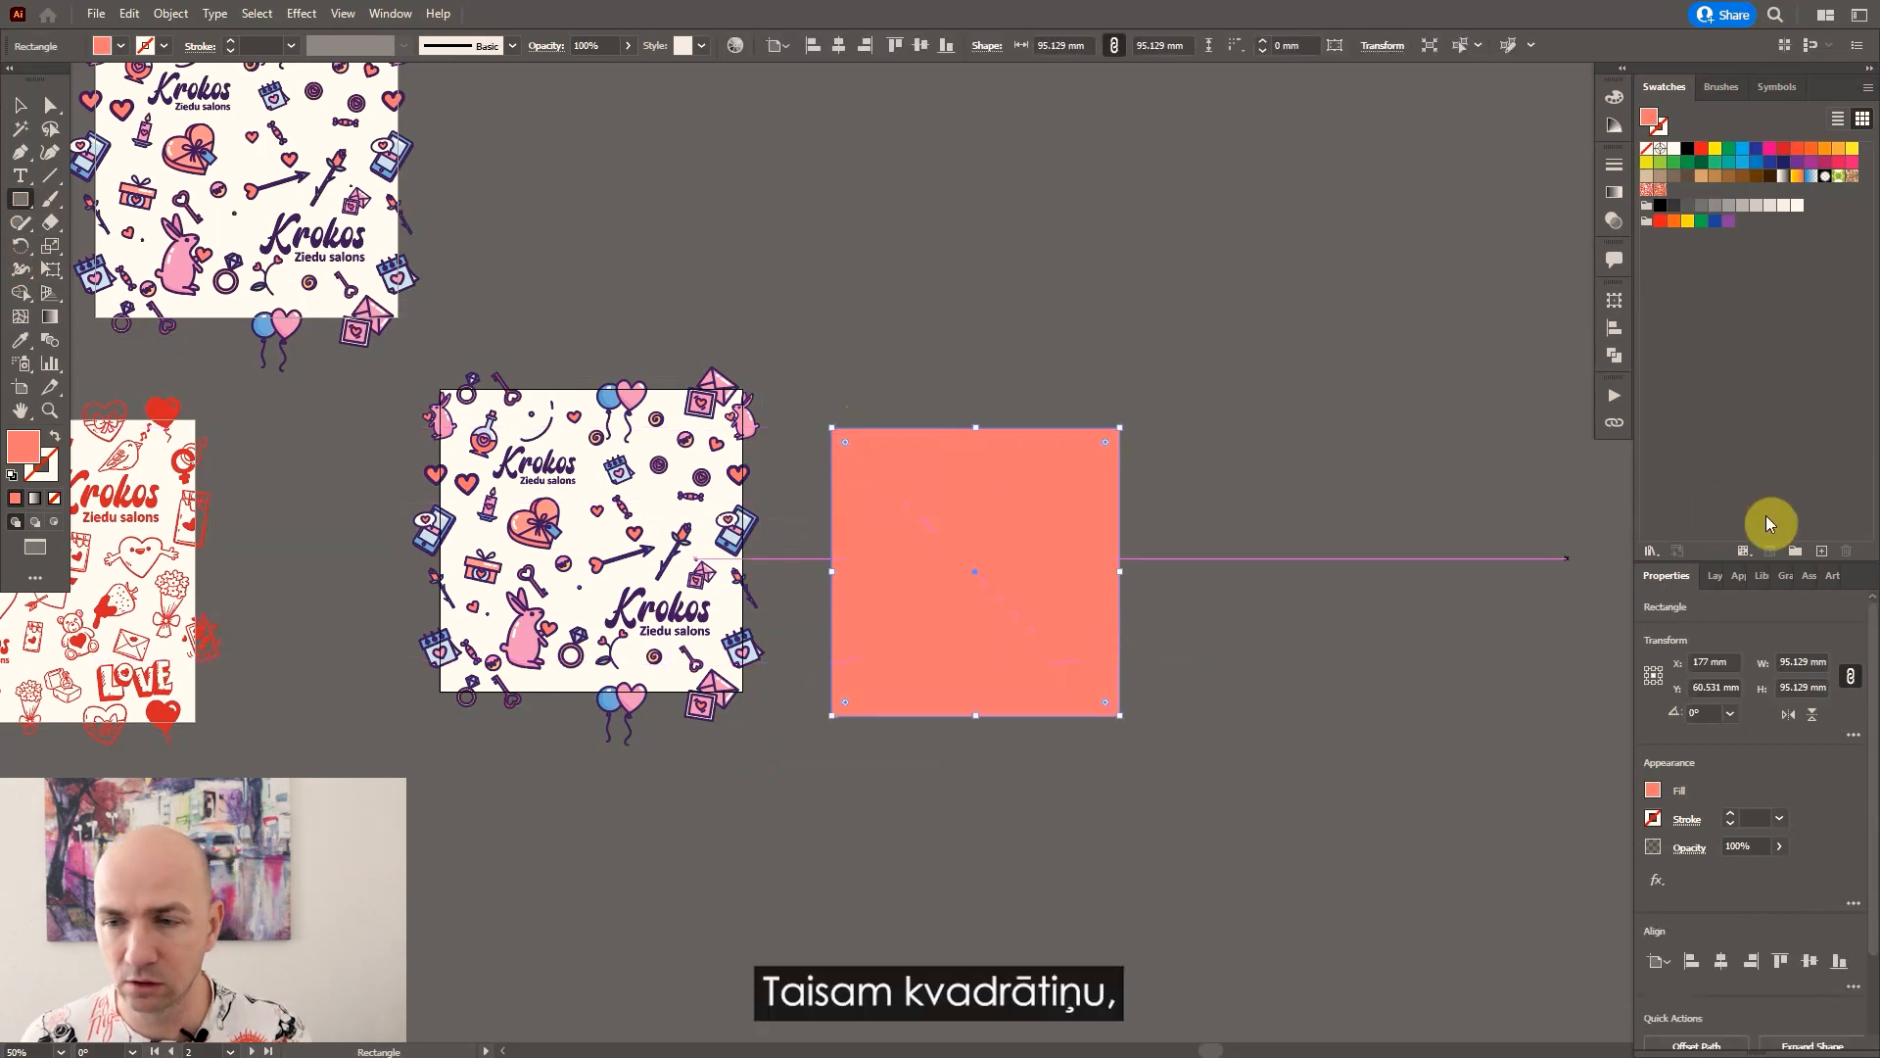
left_click(1815, 660)
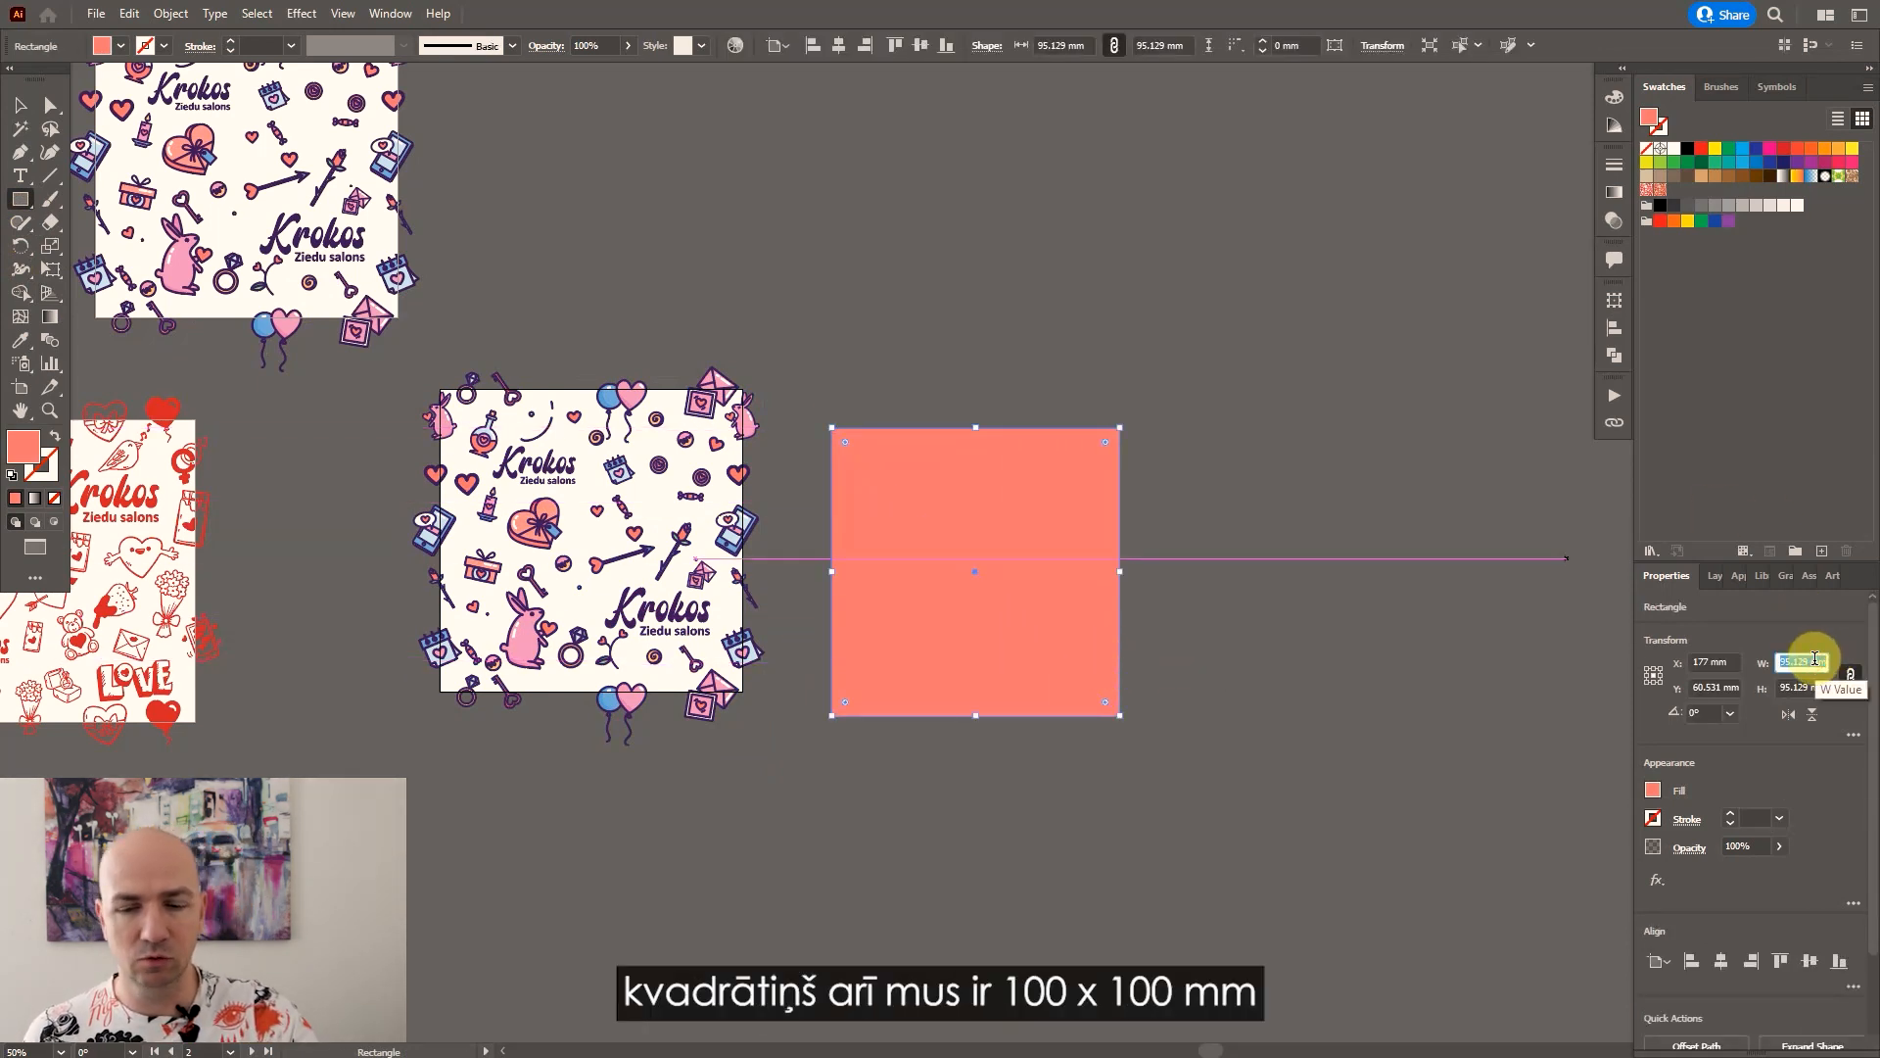
type("100")
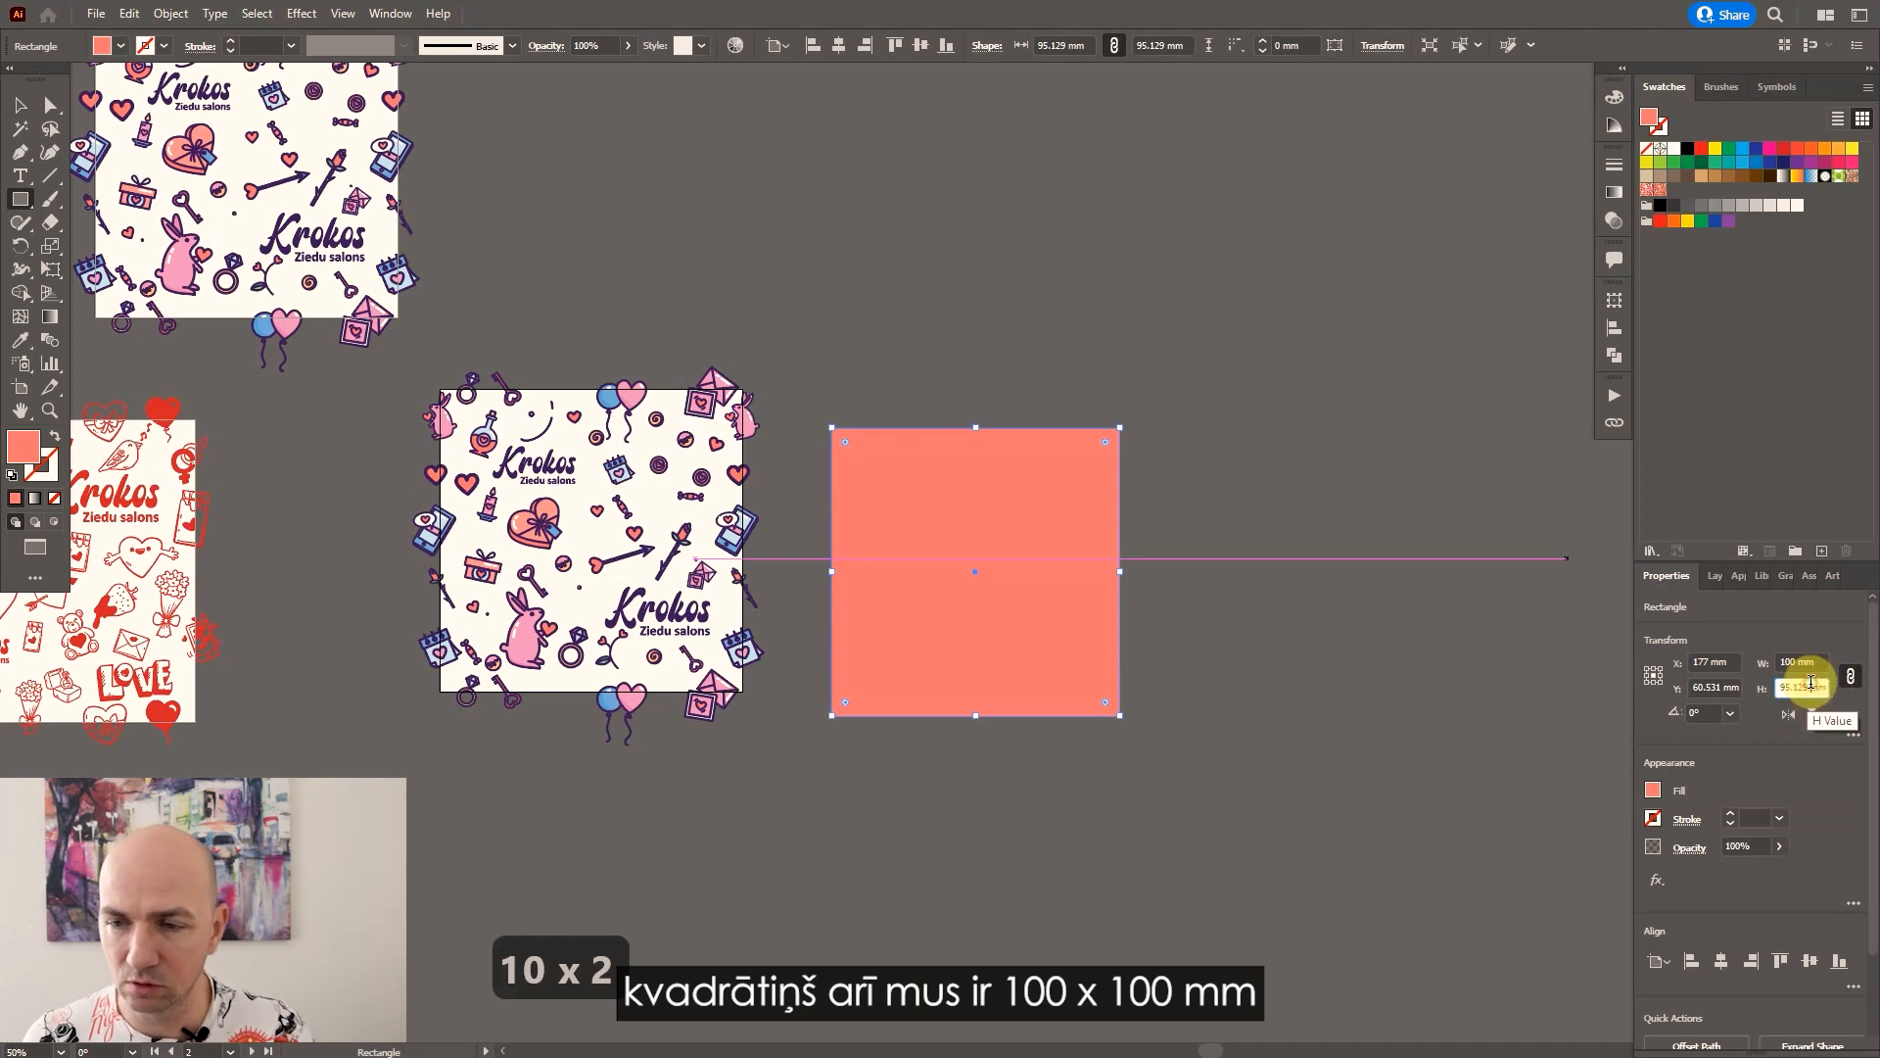
Move the square onto the colourful artboard, centre it there horizontally and vertically, and deselect it.
left_click(14, 110)
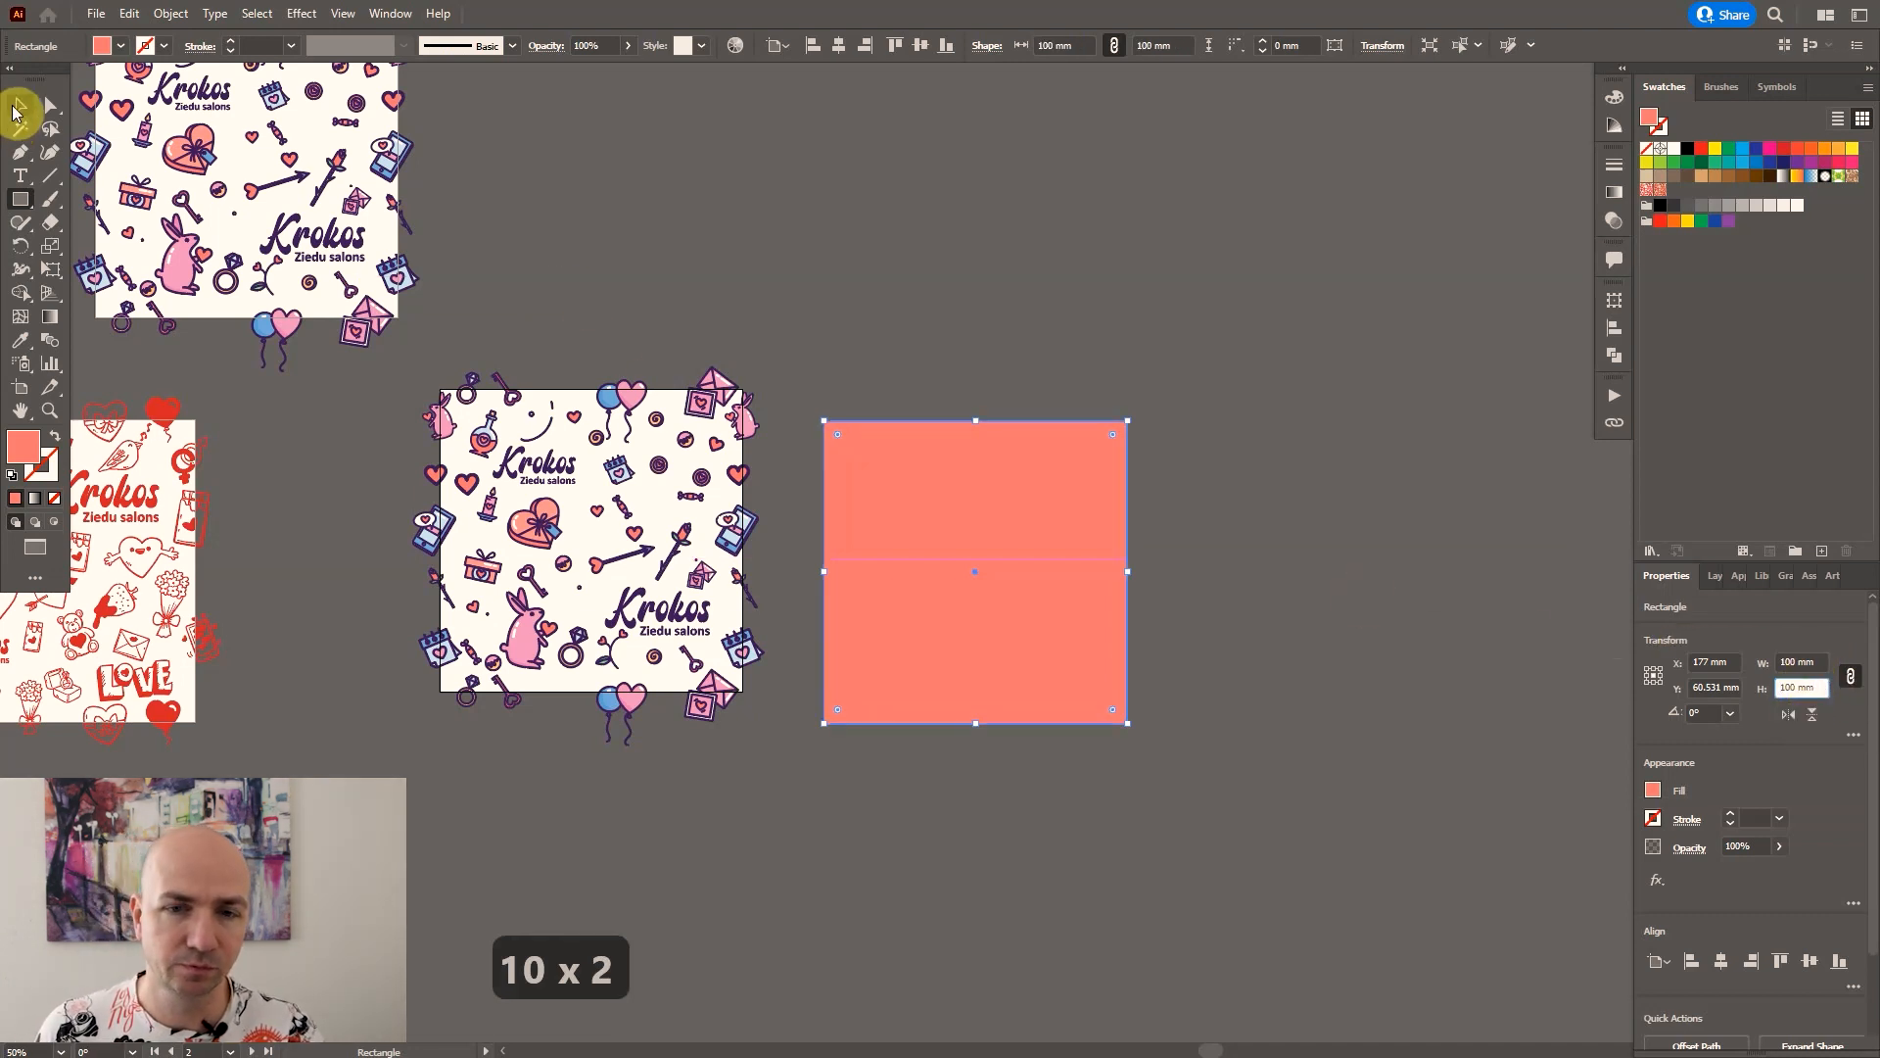
left_click_drag(891, 520, 728, 520)
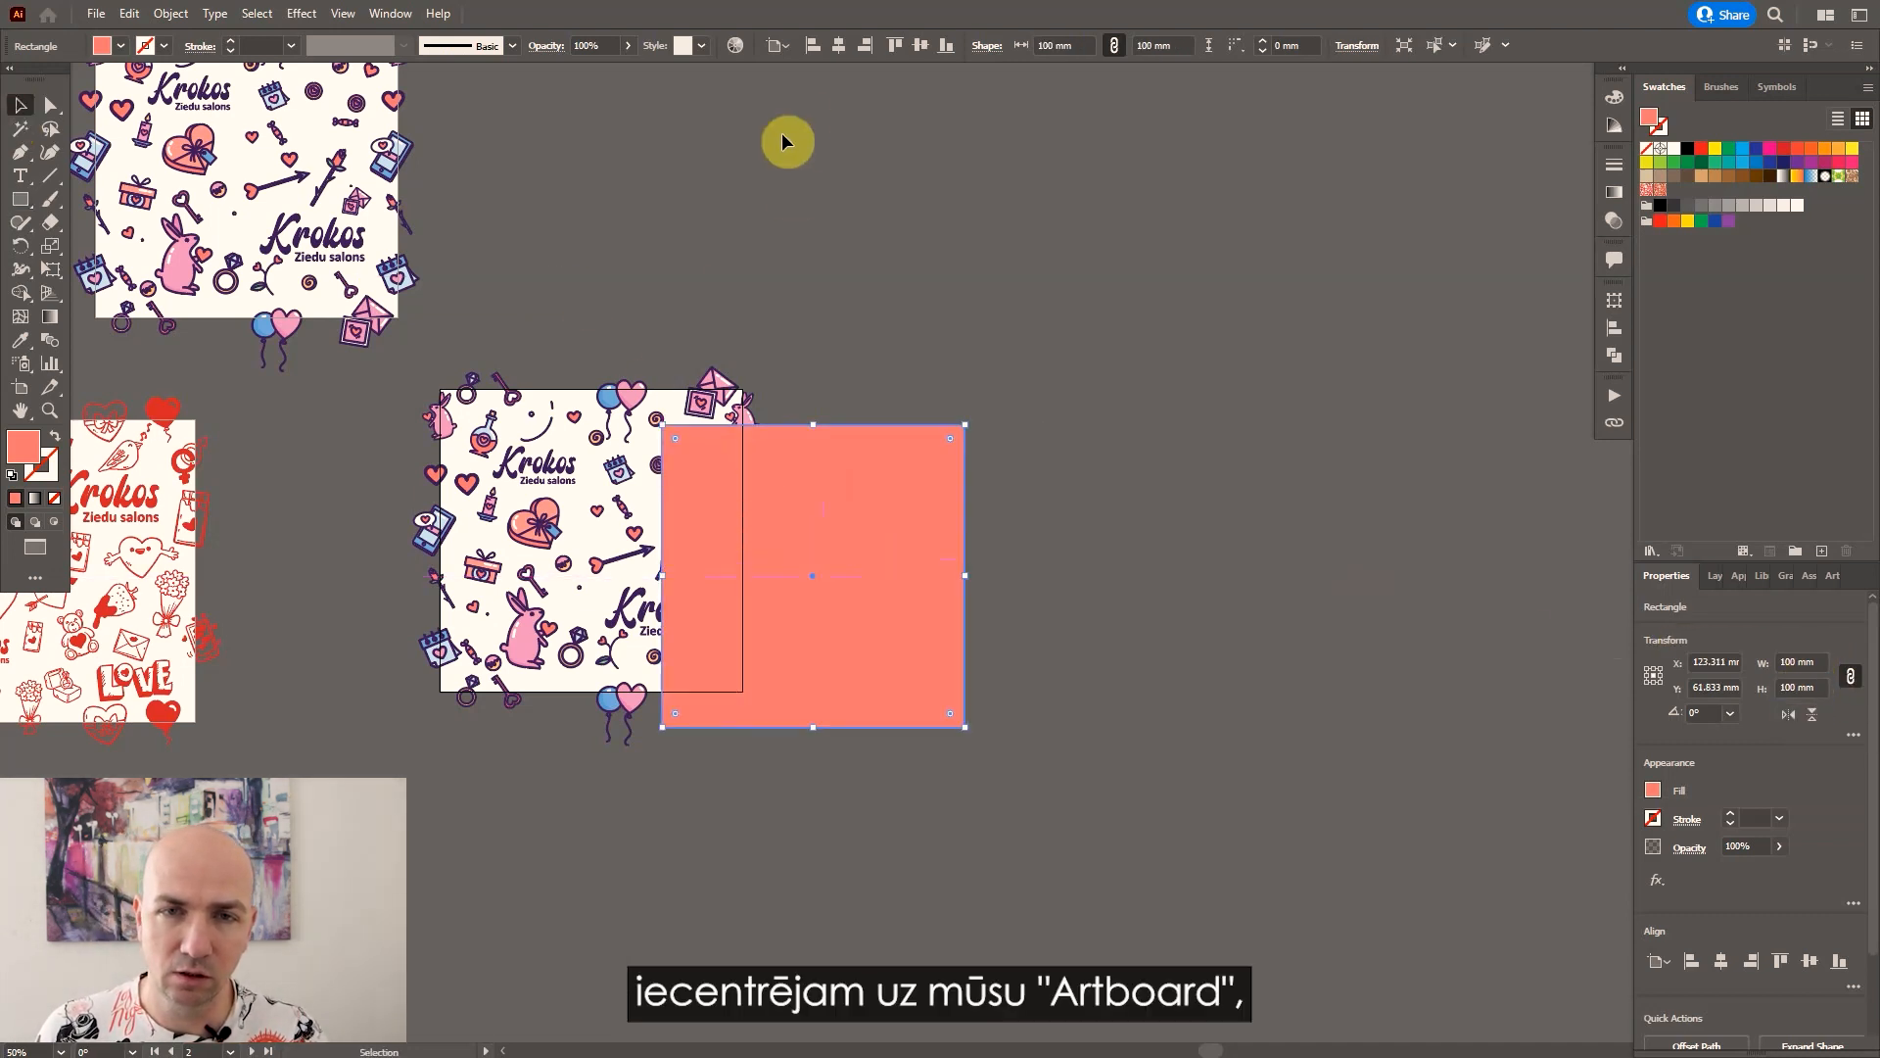
left_click(837, 54)
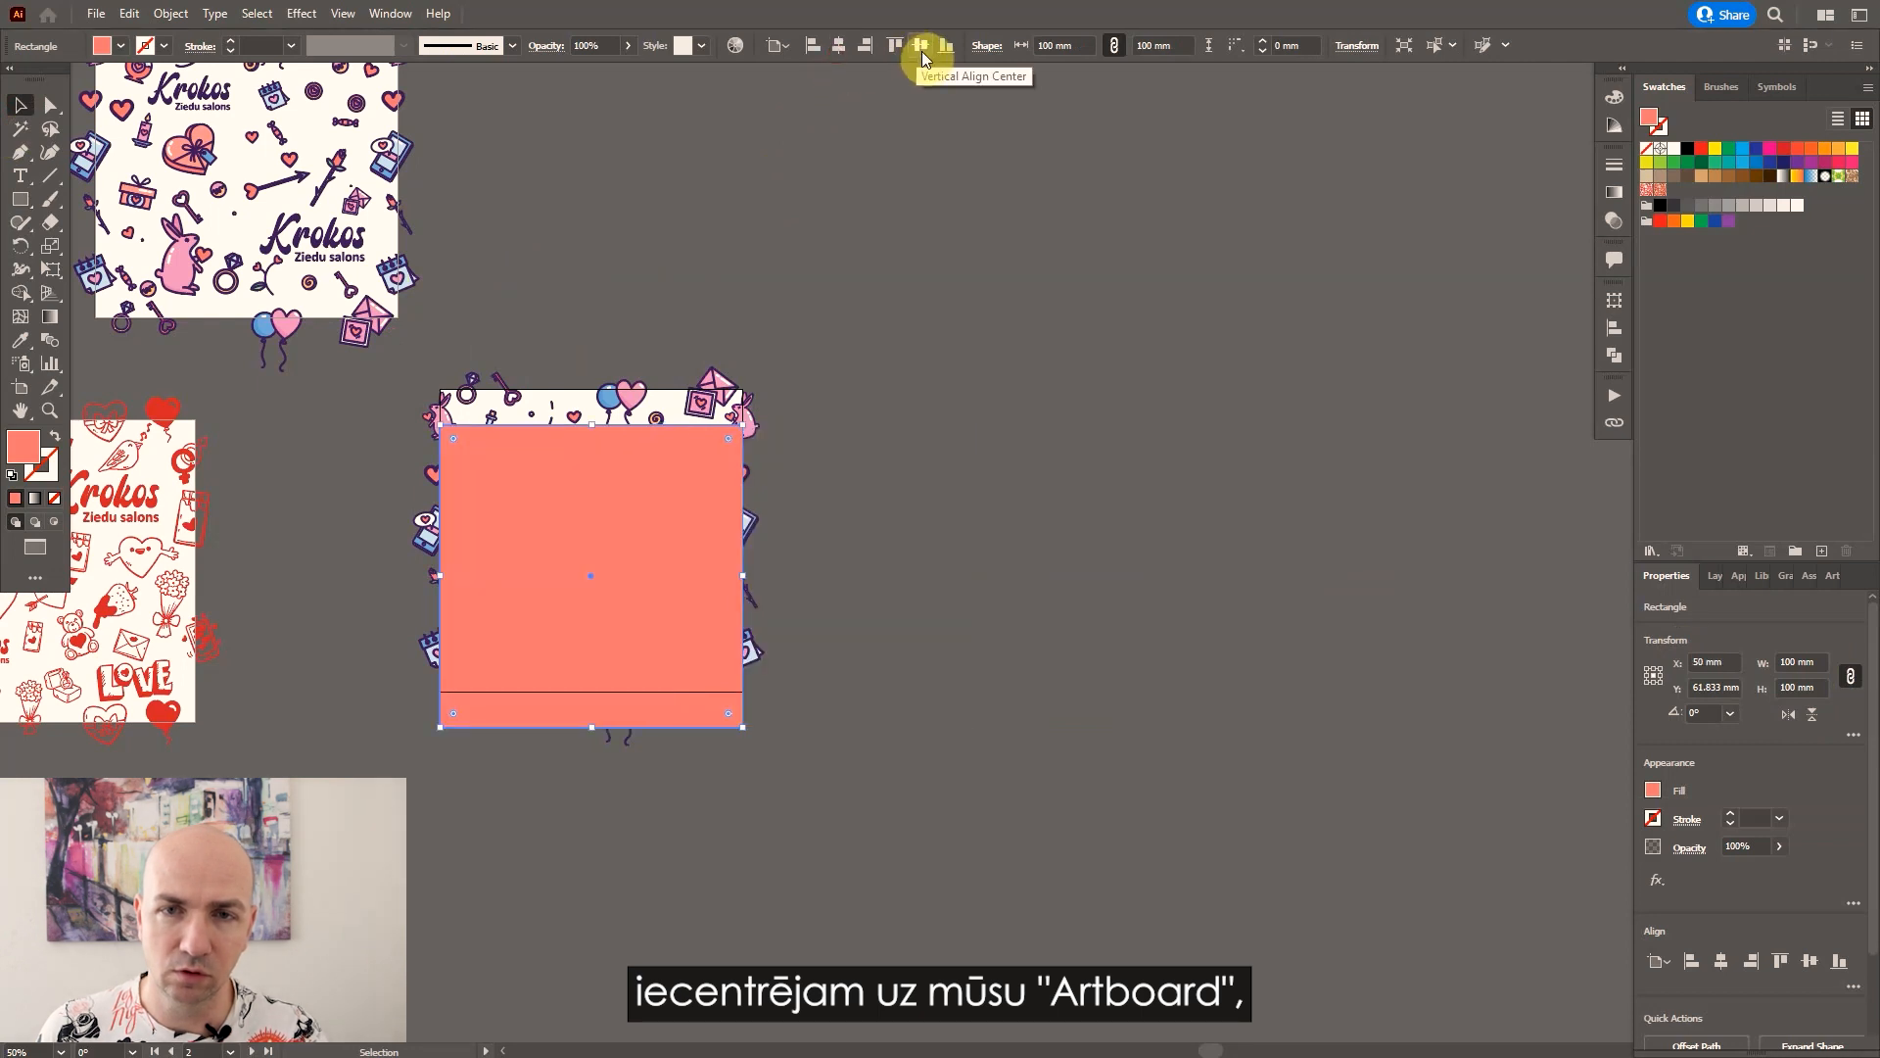
left_click(920, 47)
left_click(925, 326)
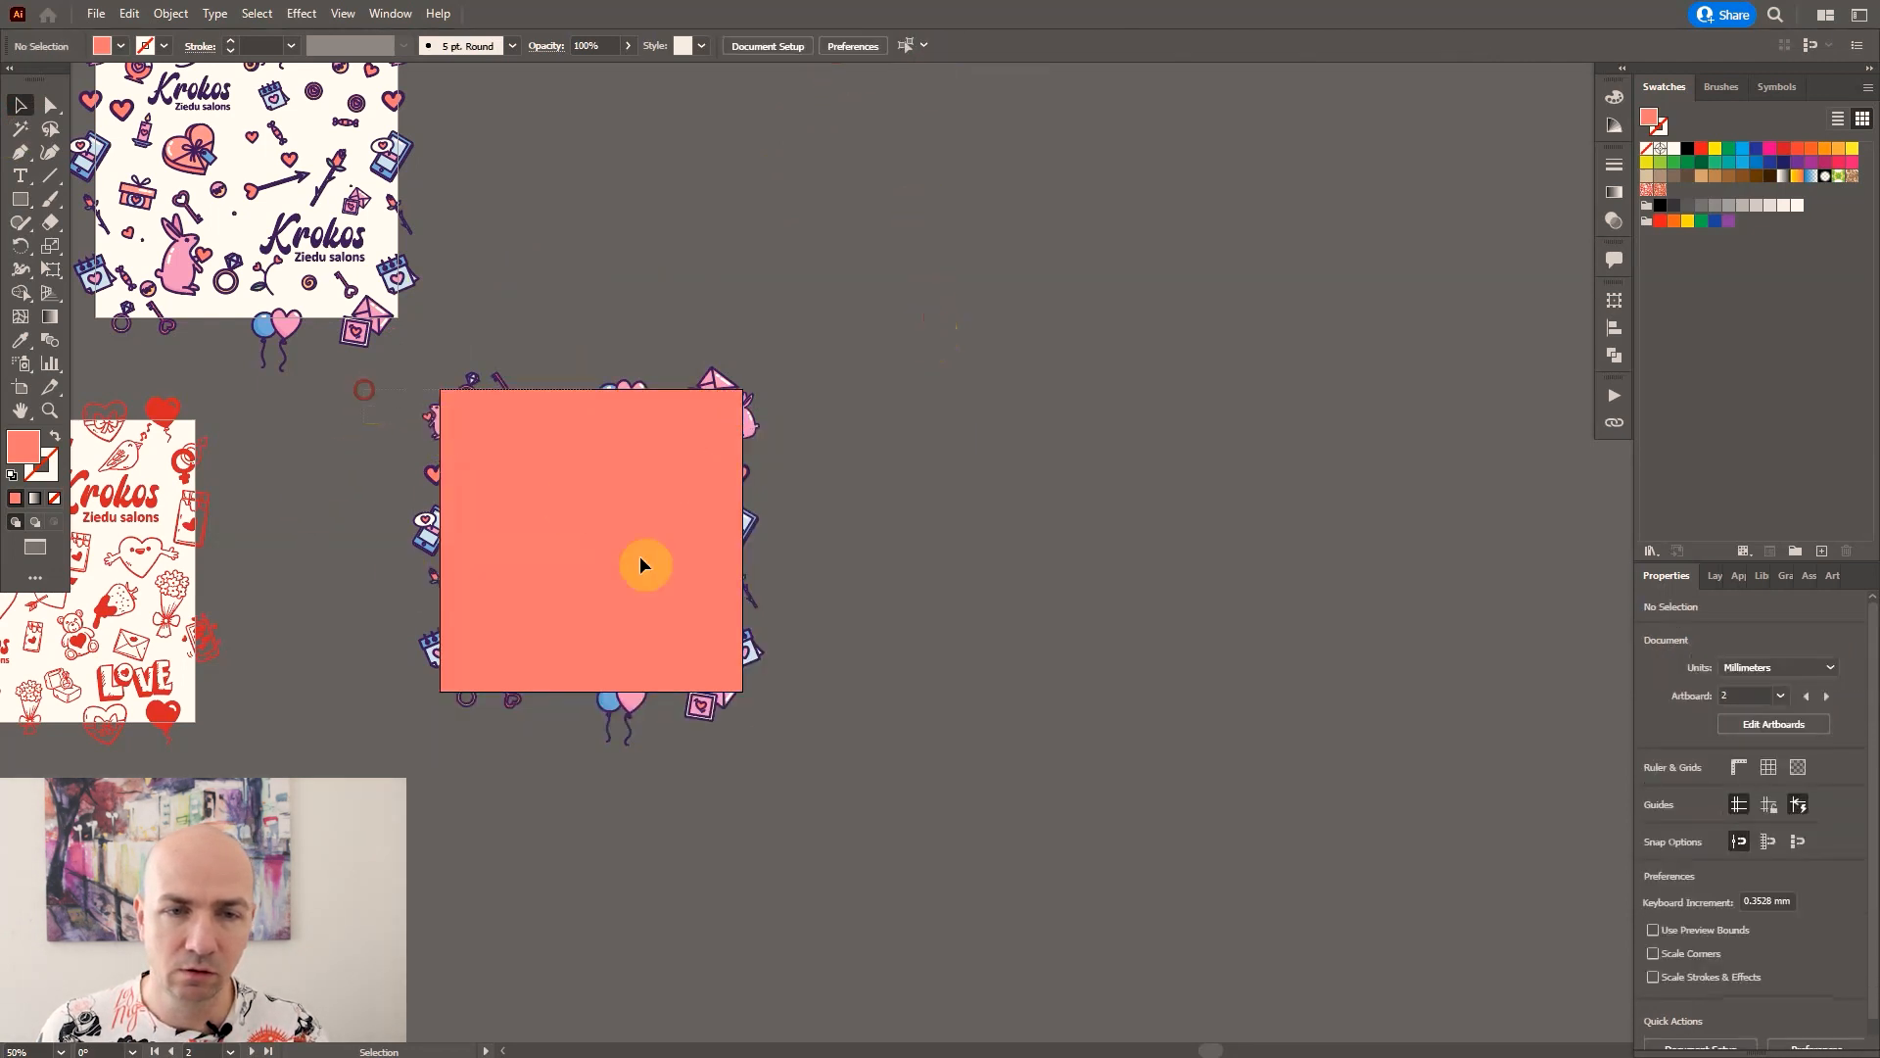
Make a clipping mask from the square and the grouped icons to hide everything beyond the artboard edges.
left_click_drag(809, 749, 632, 585)
right_click(632, 588)
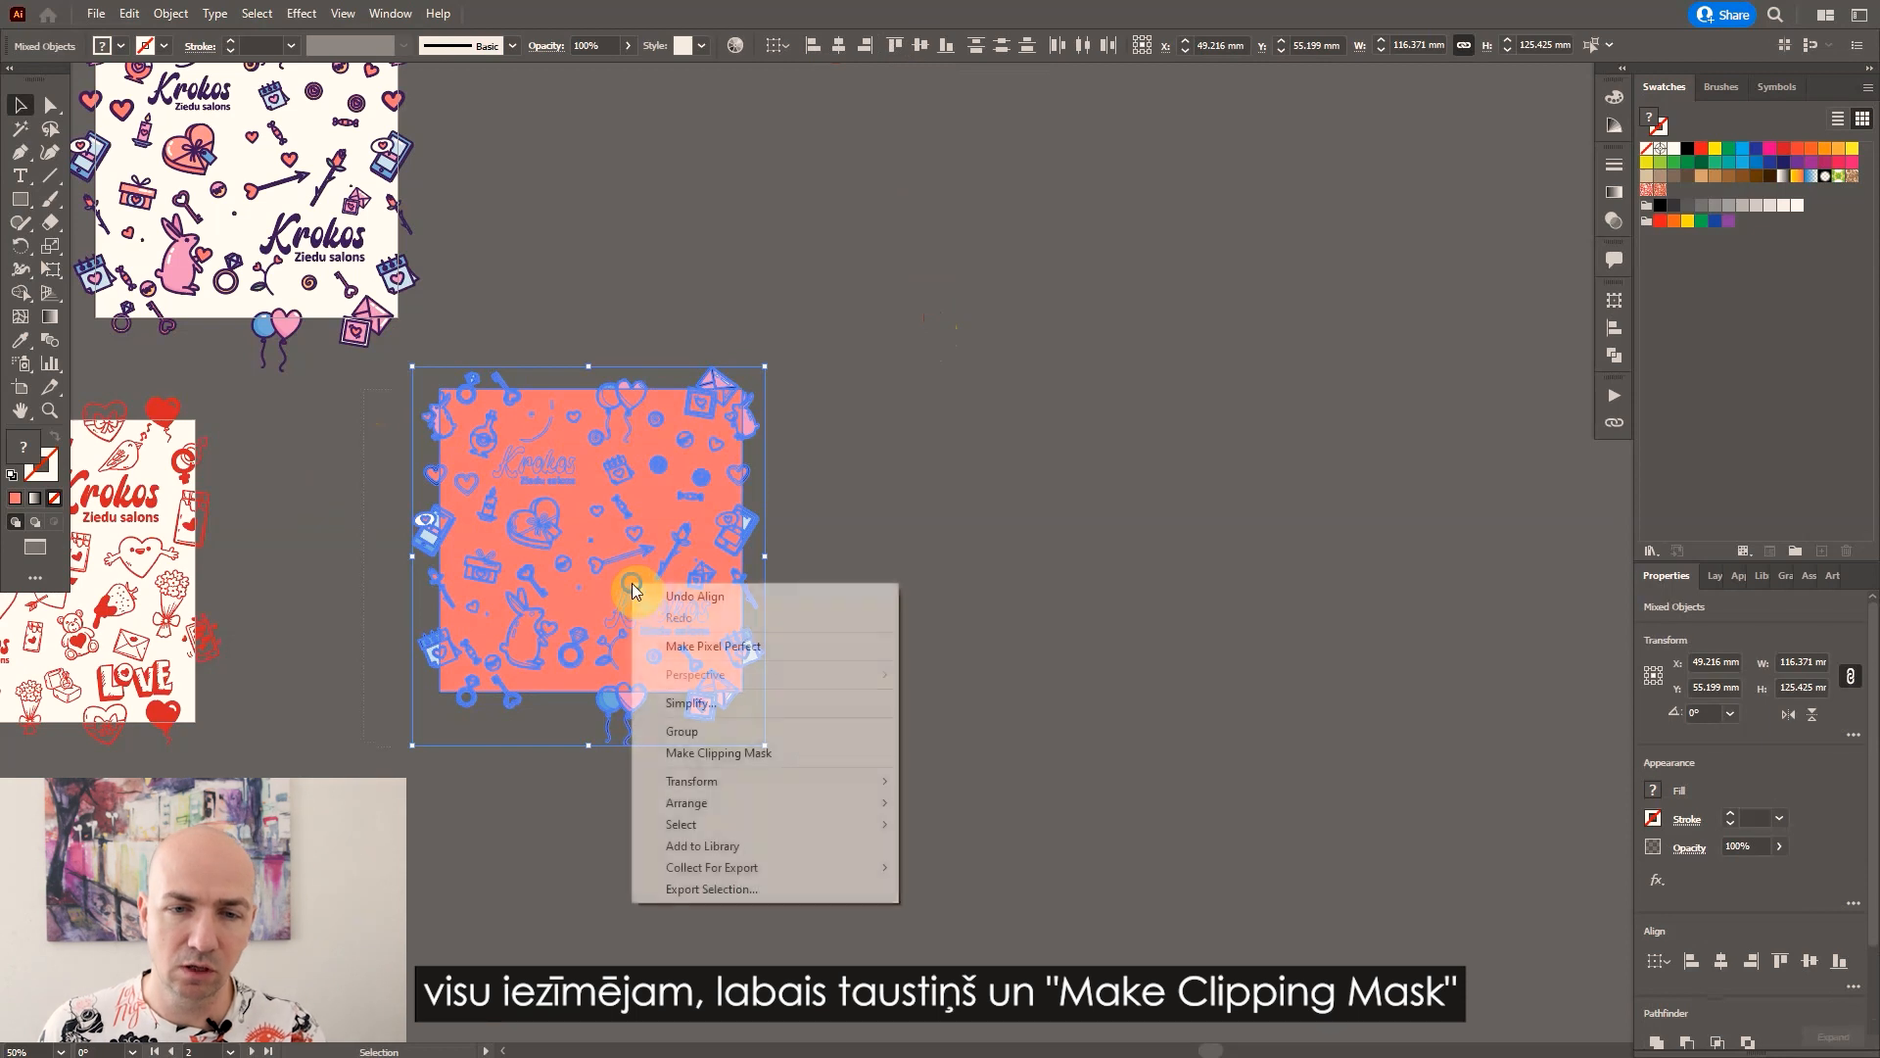
left_click(691, 754)
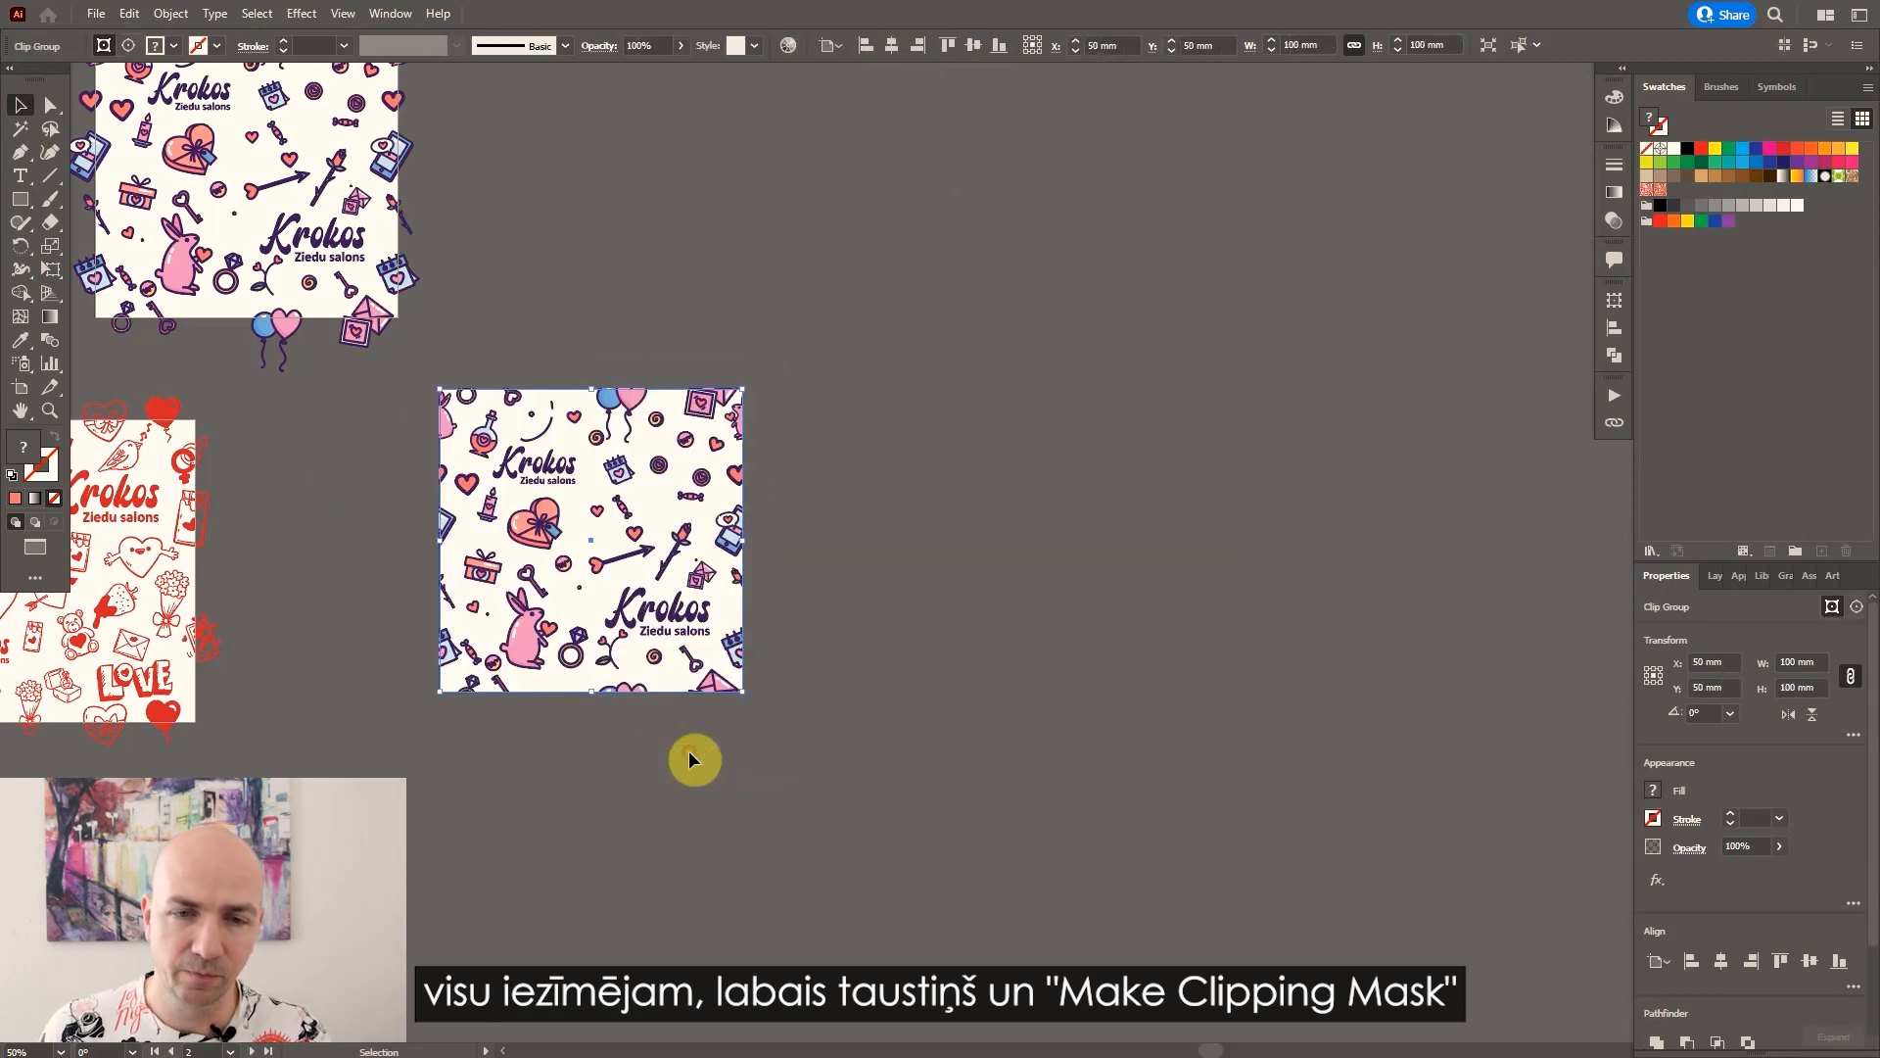
left_click(756, 691)
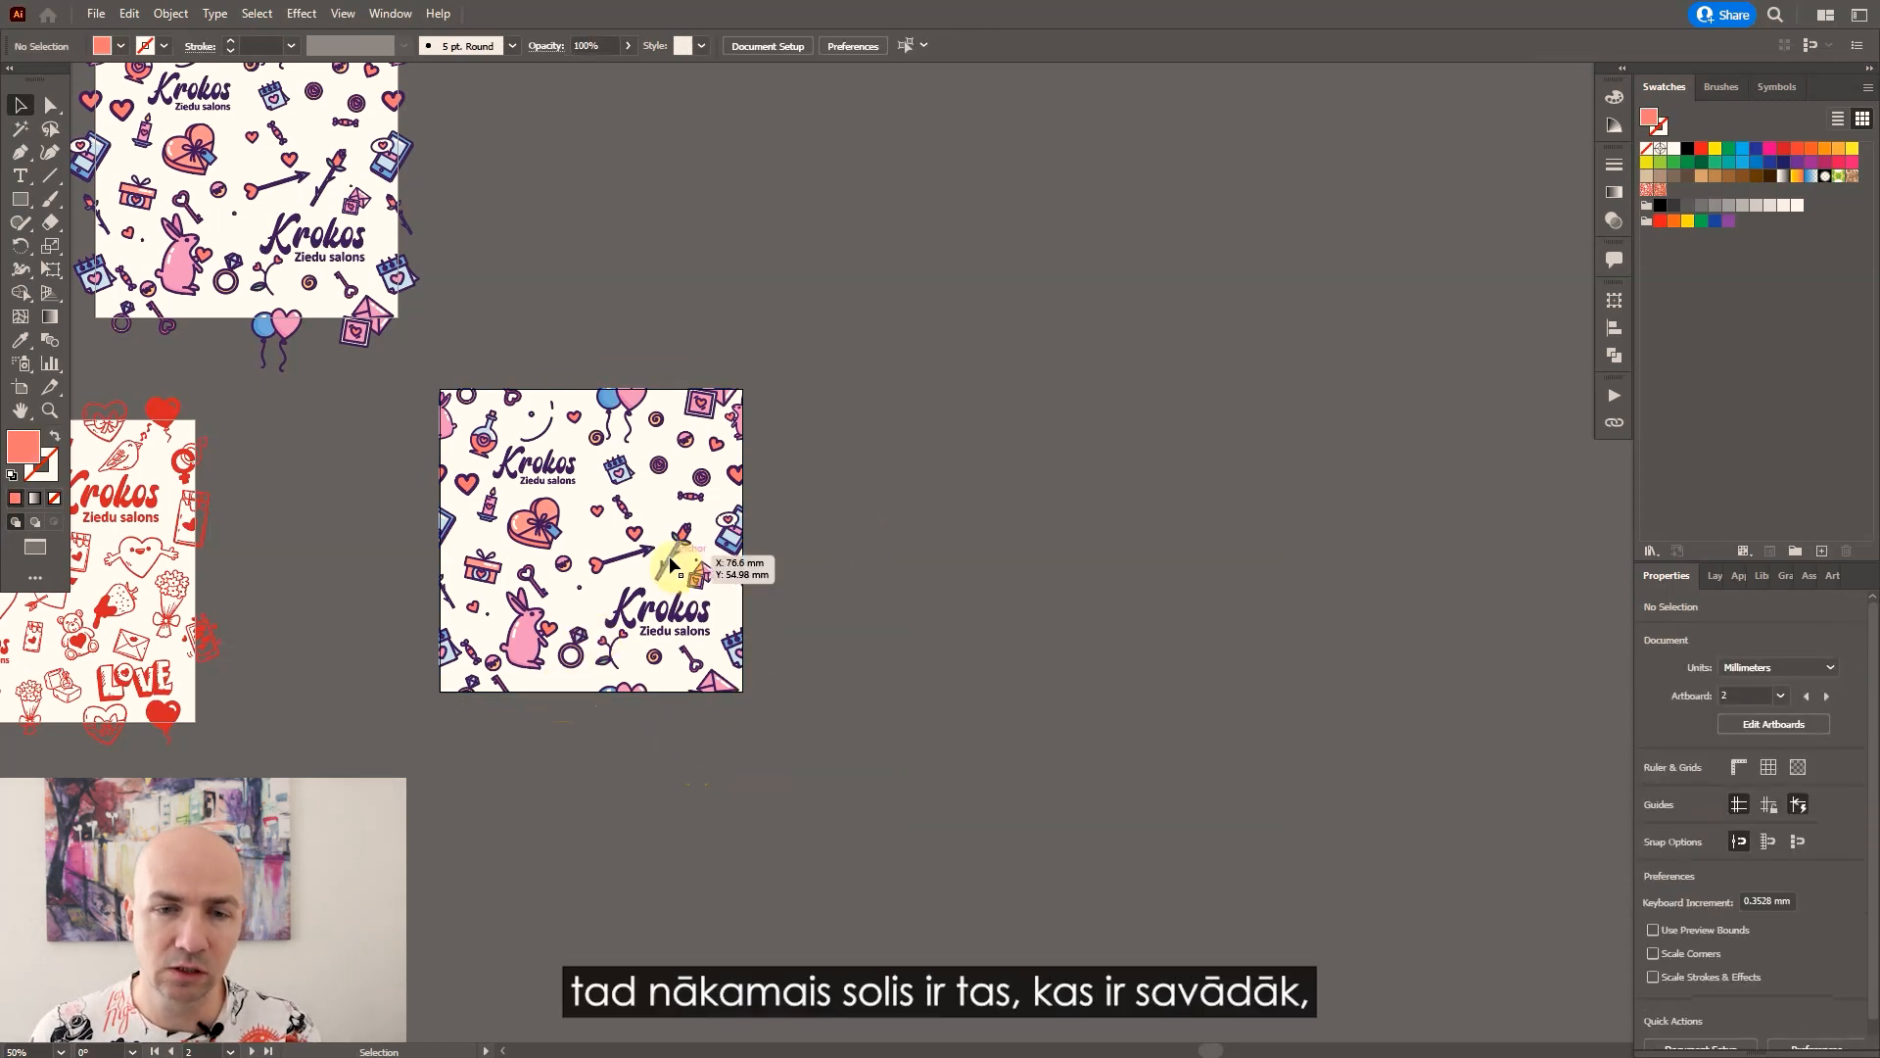
Make a pattern swatch from the clipped tile with Size Tile to Art enabled, and finish pattern editing.
left_click(548, 545)
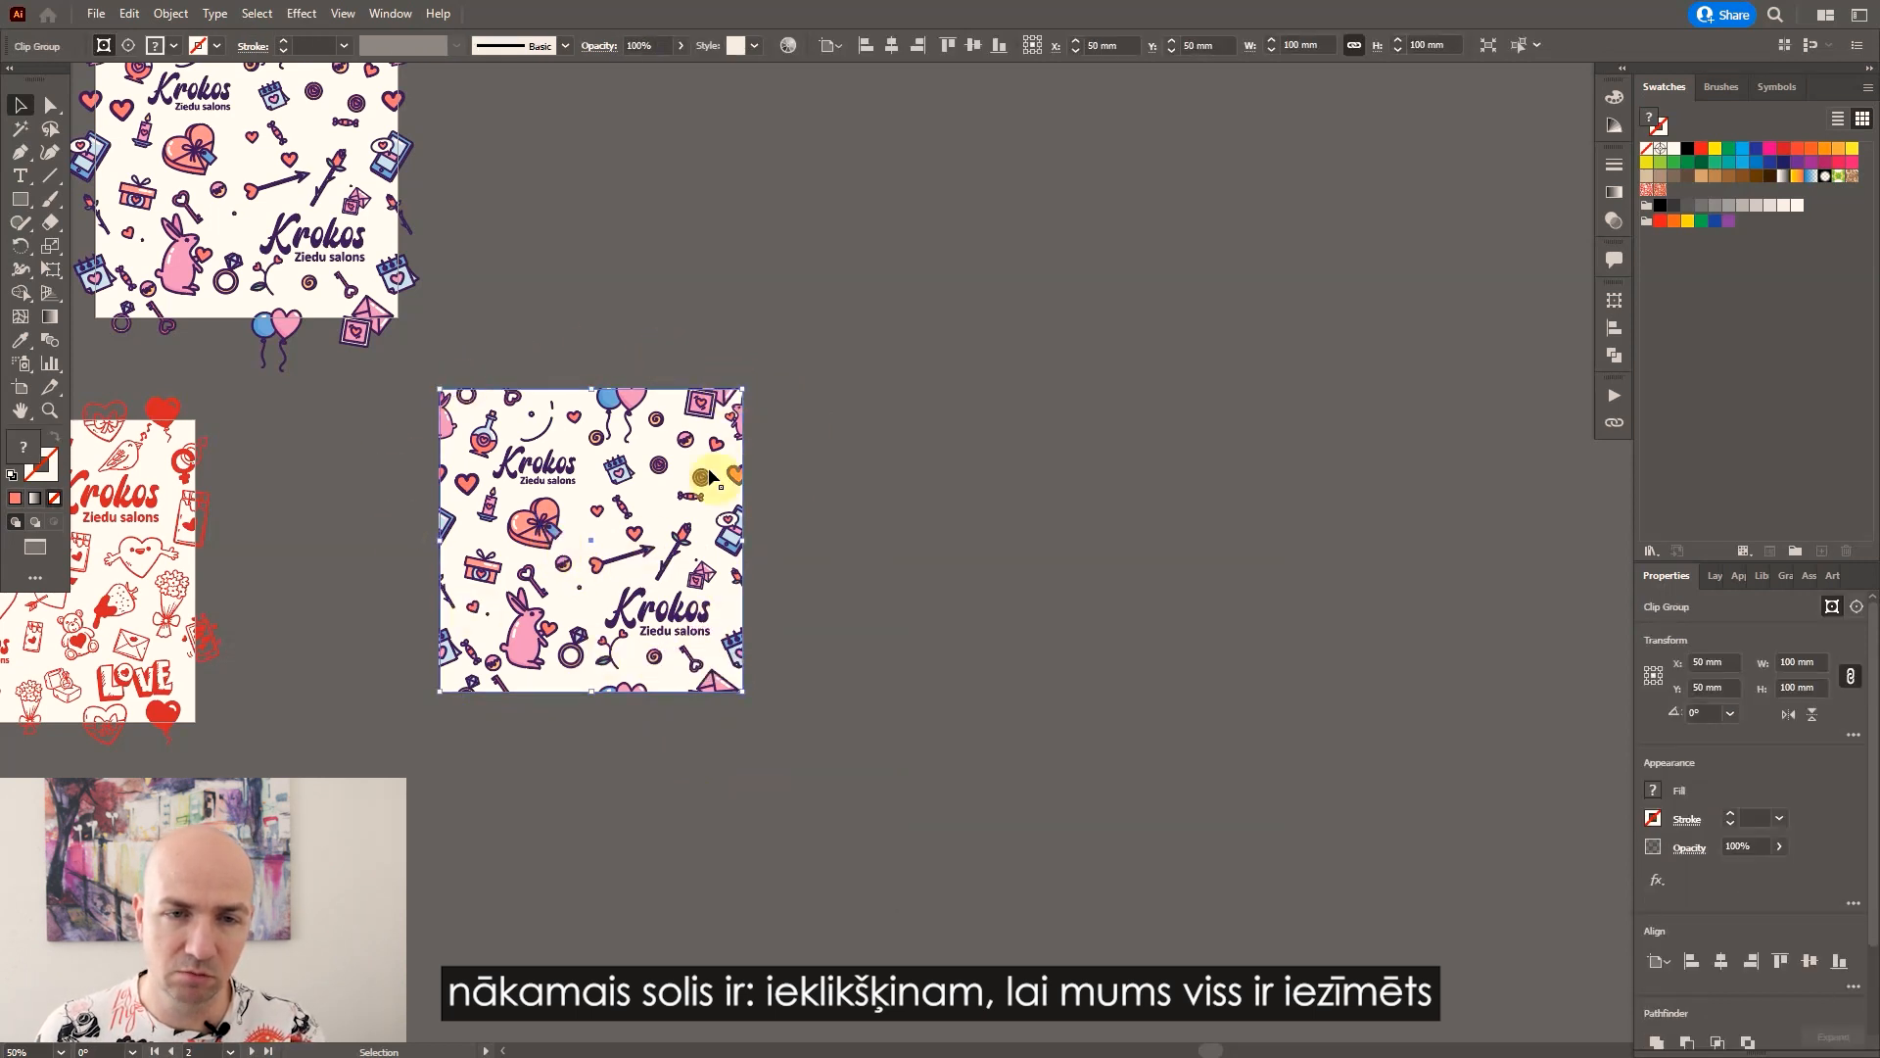
left_click(173, 15)
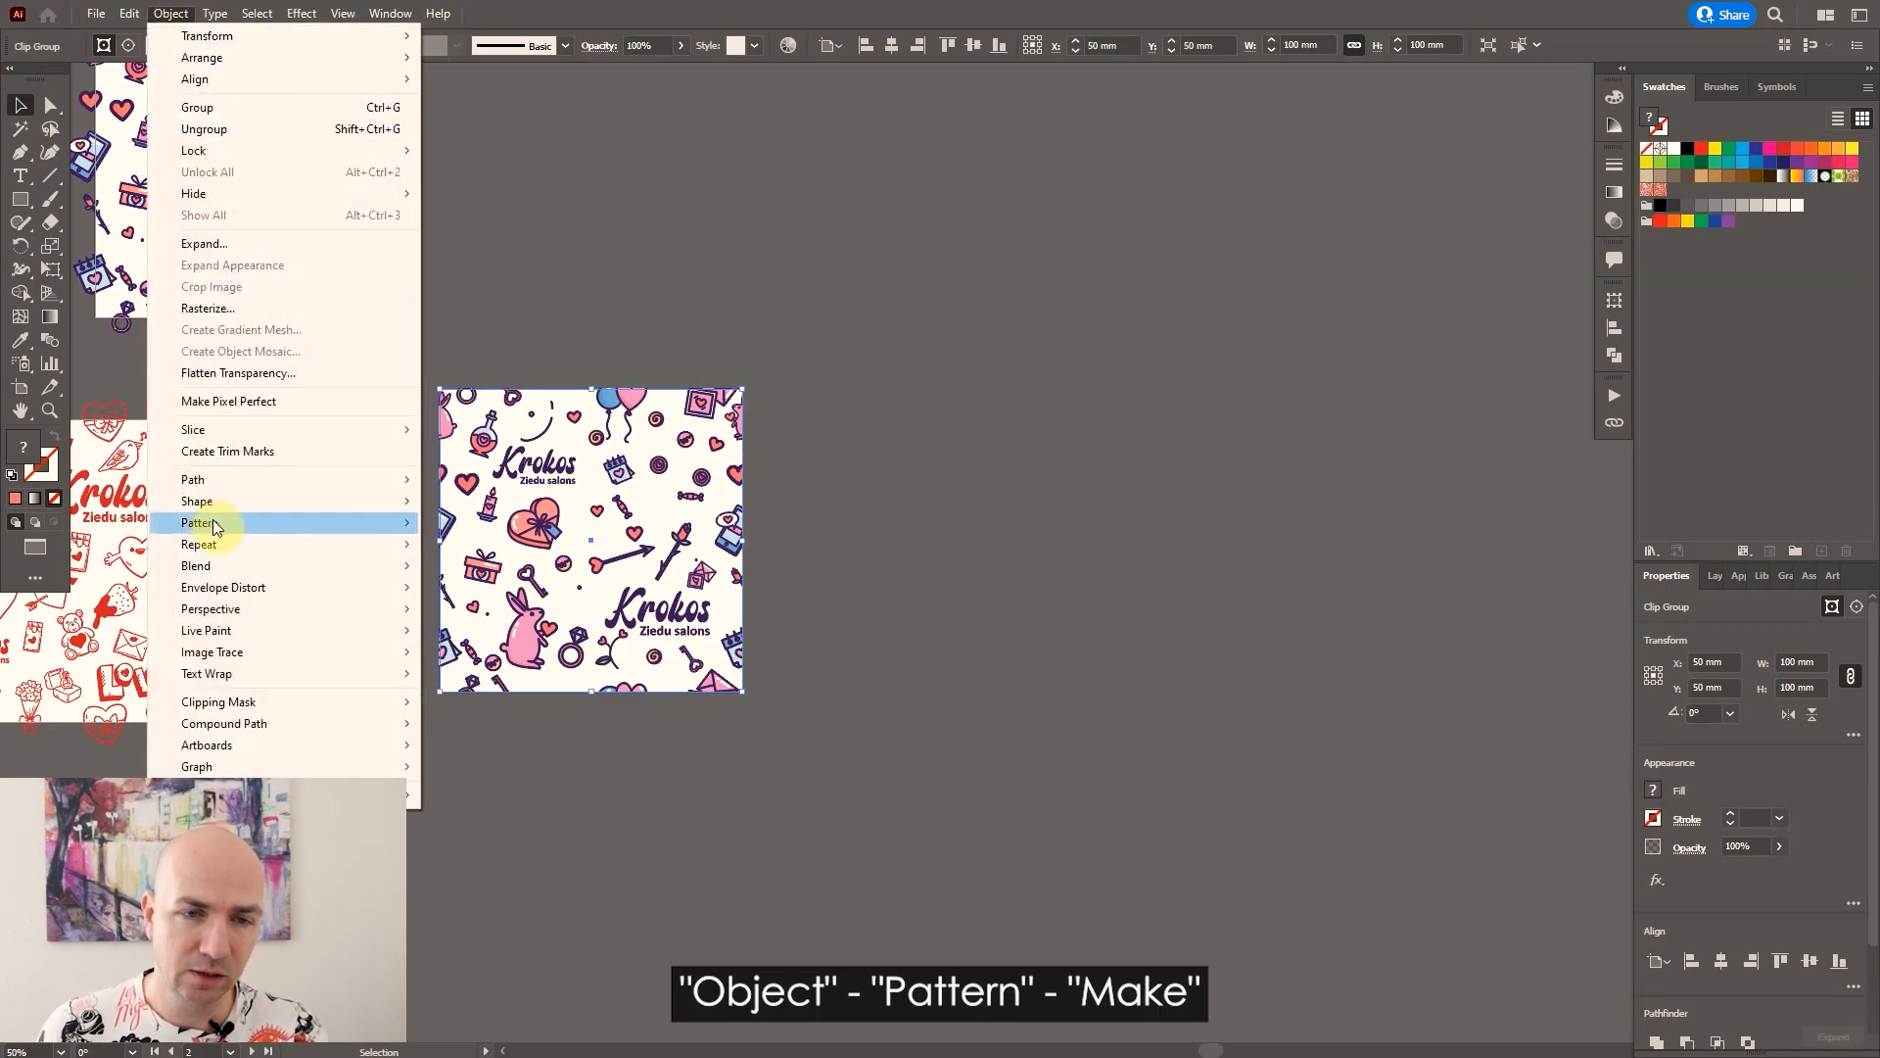
mouse_move(217, 524)
left_click(526, 524)
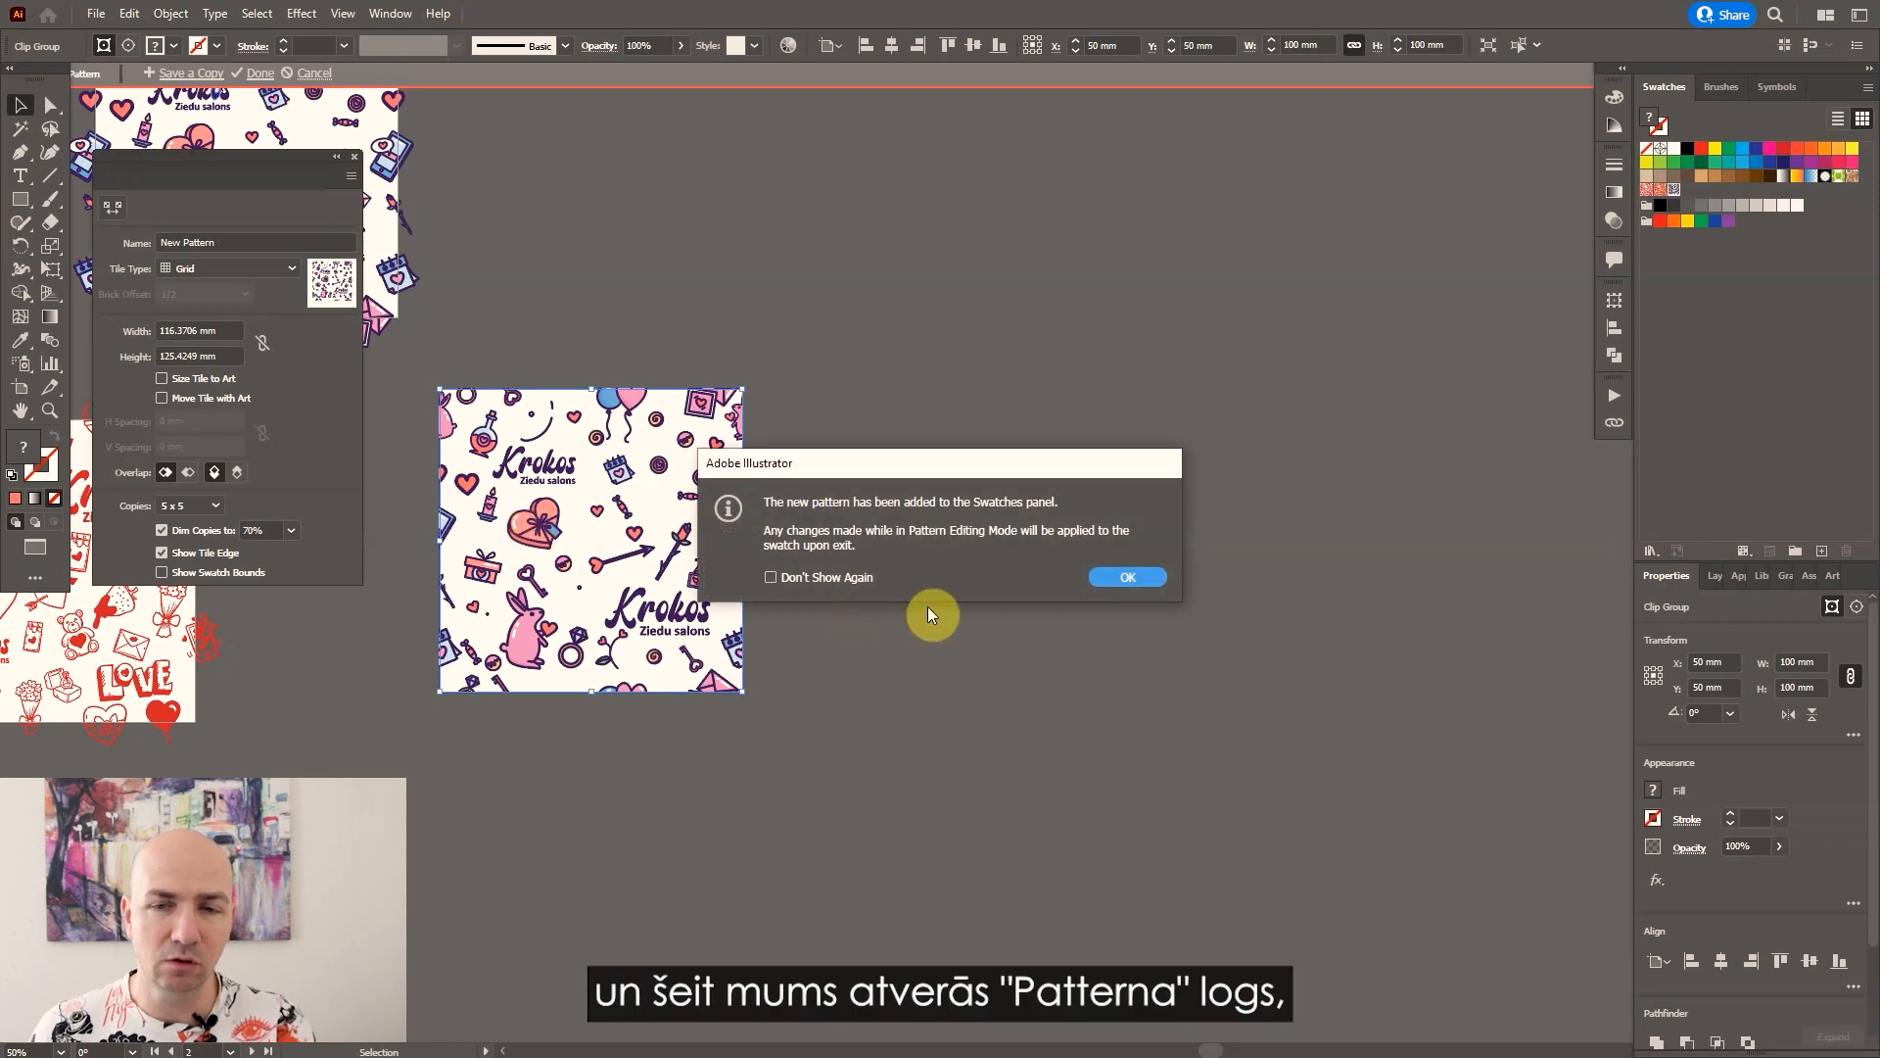
left_click(1127, 577)
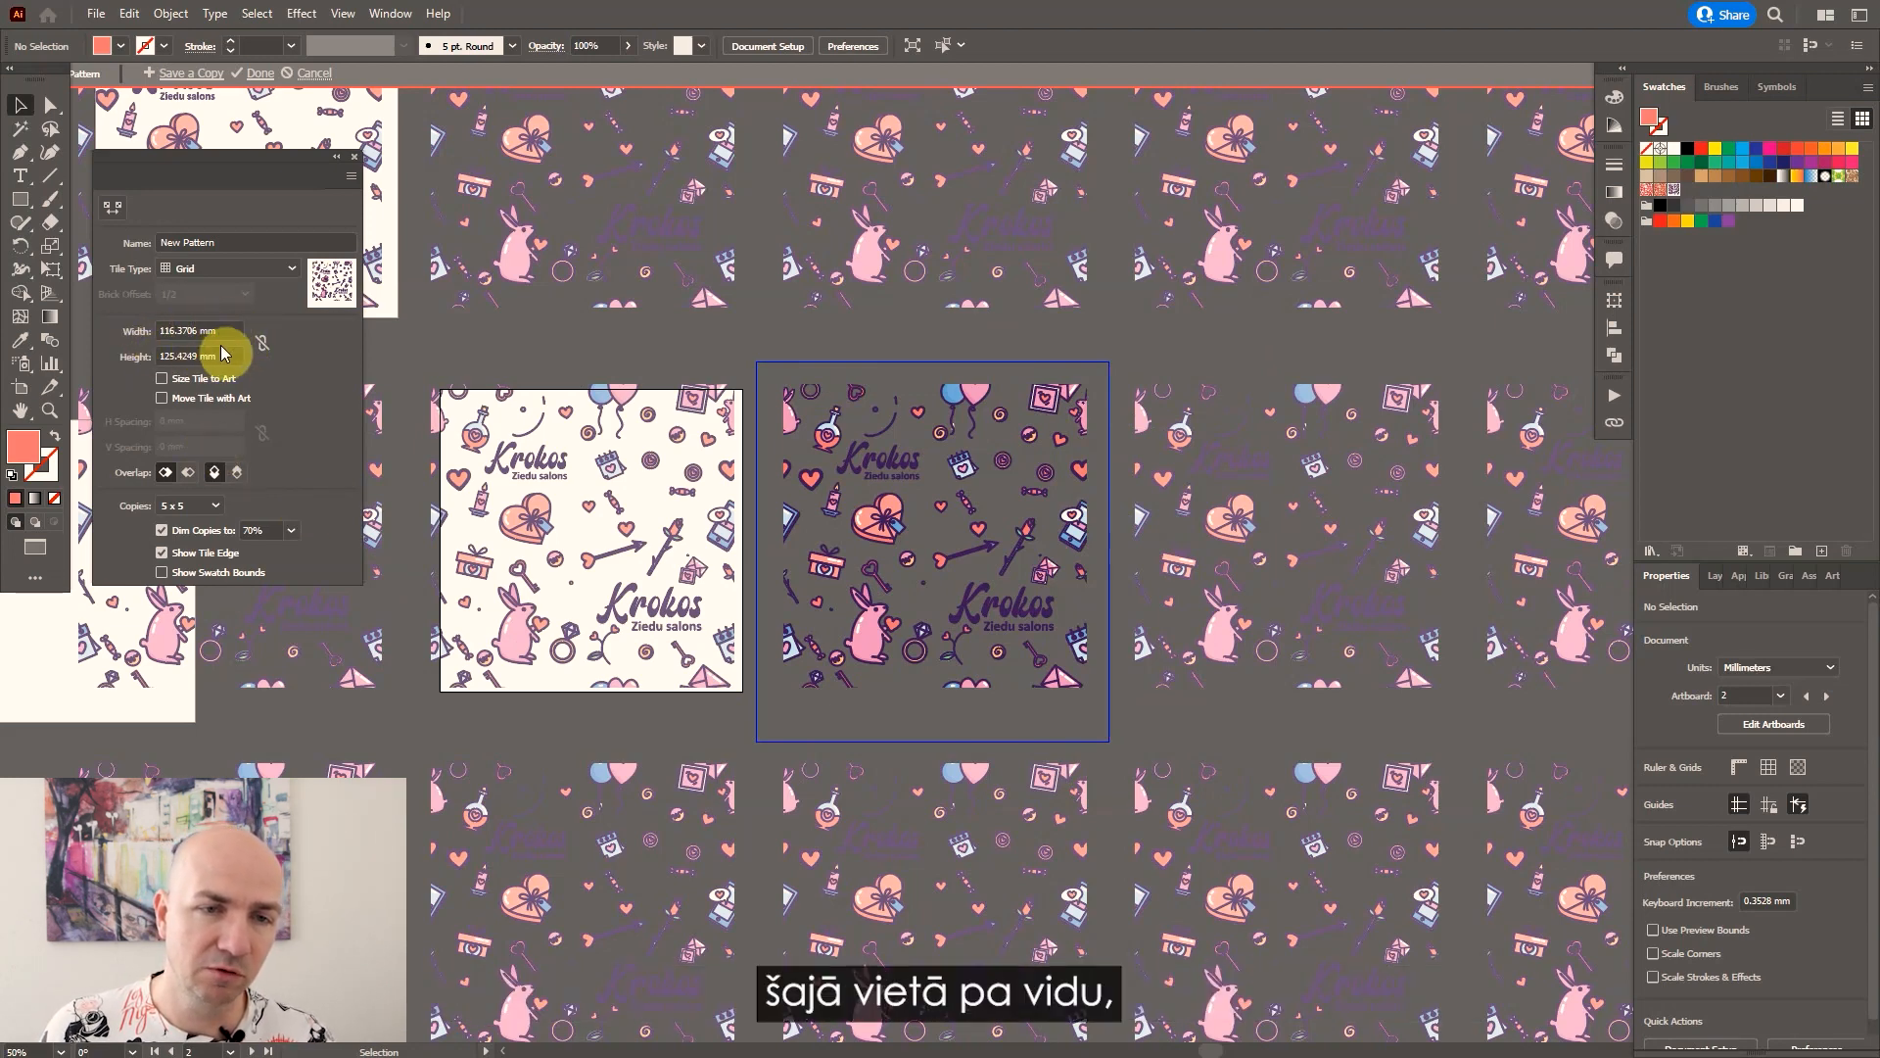
left_click(162, 379)
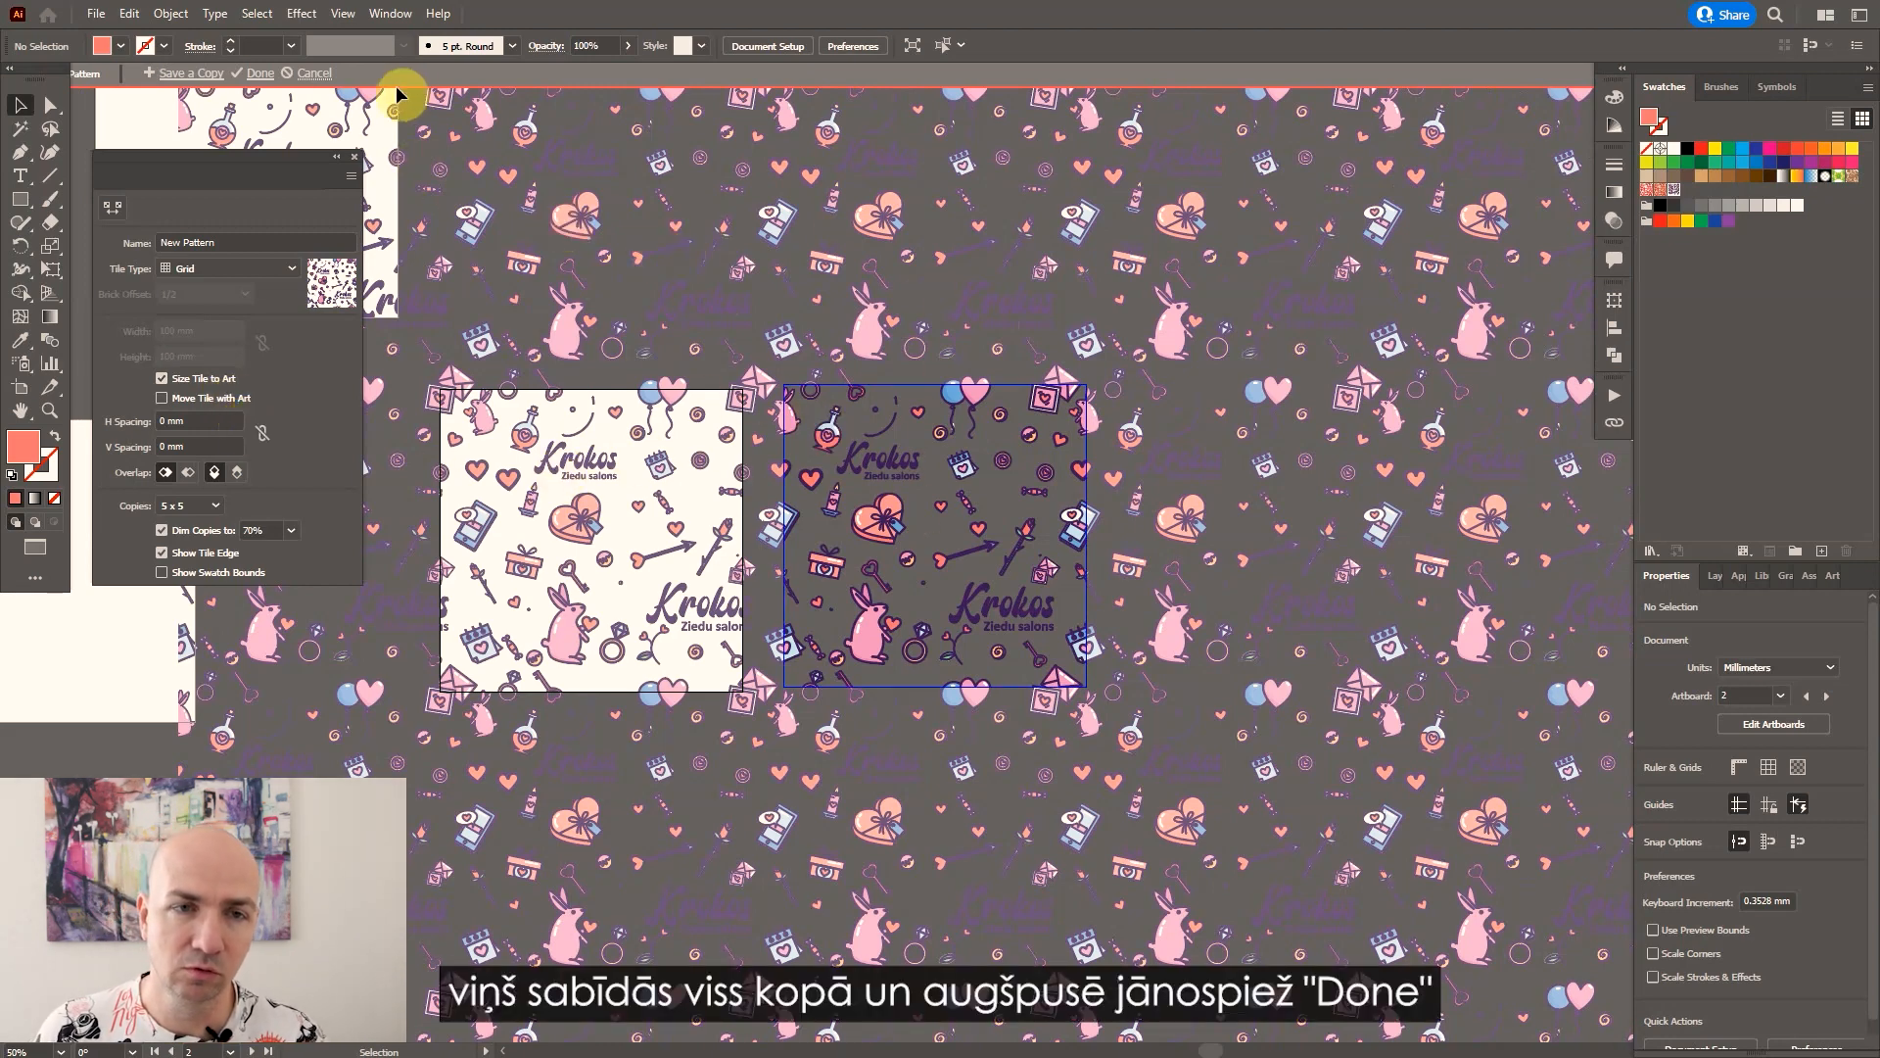
left_click(258, 75)
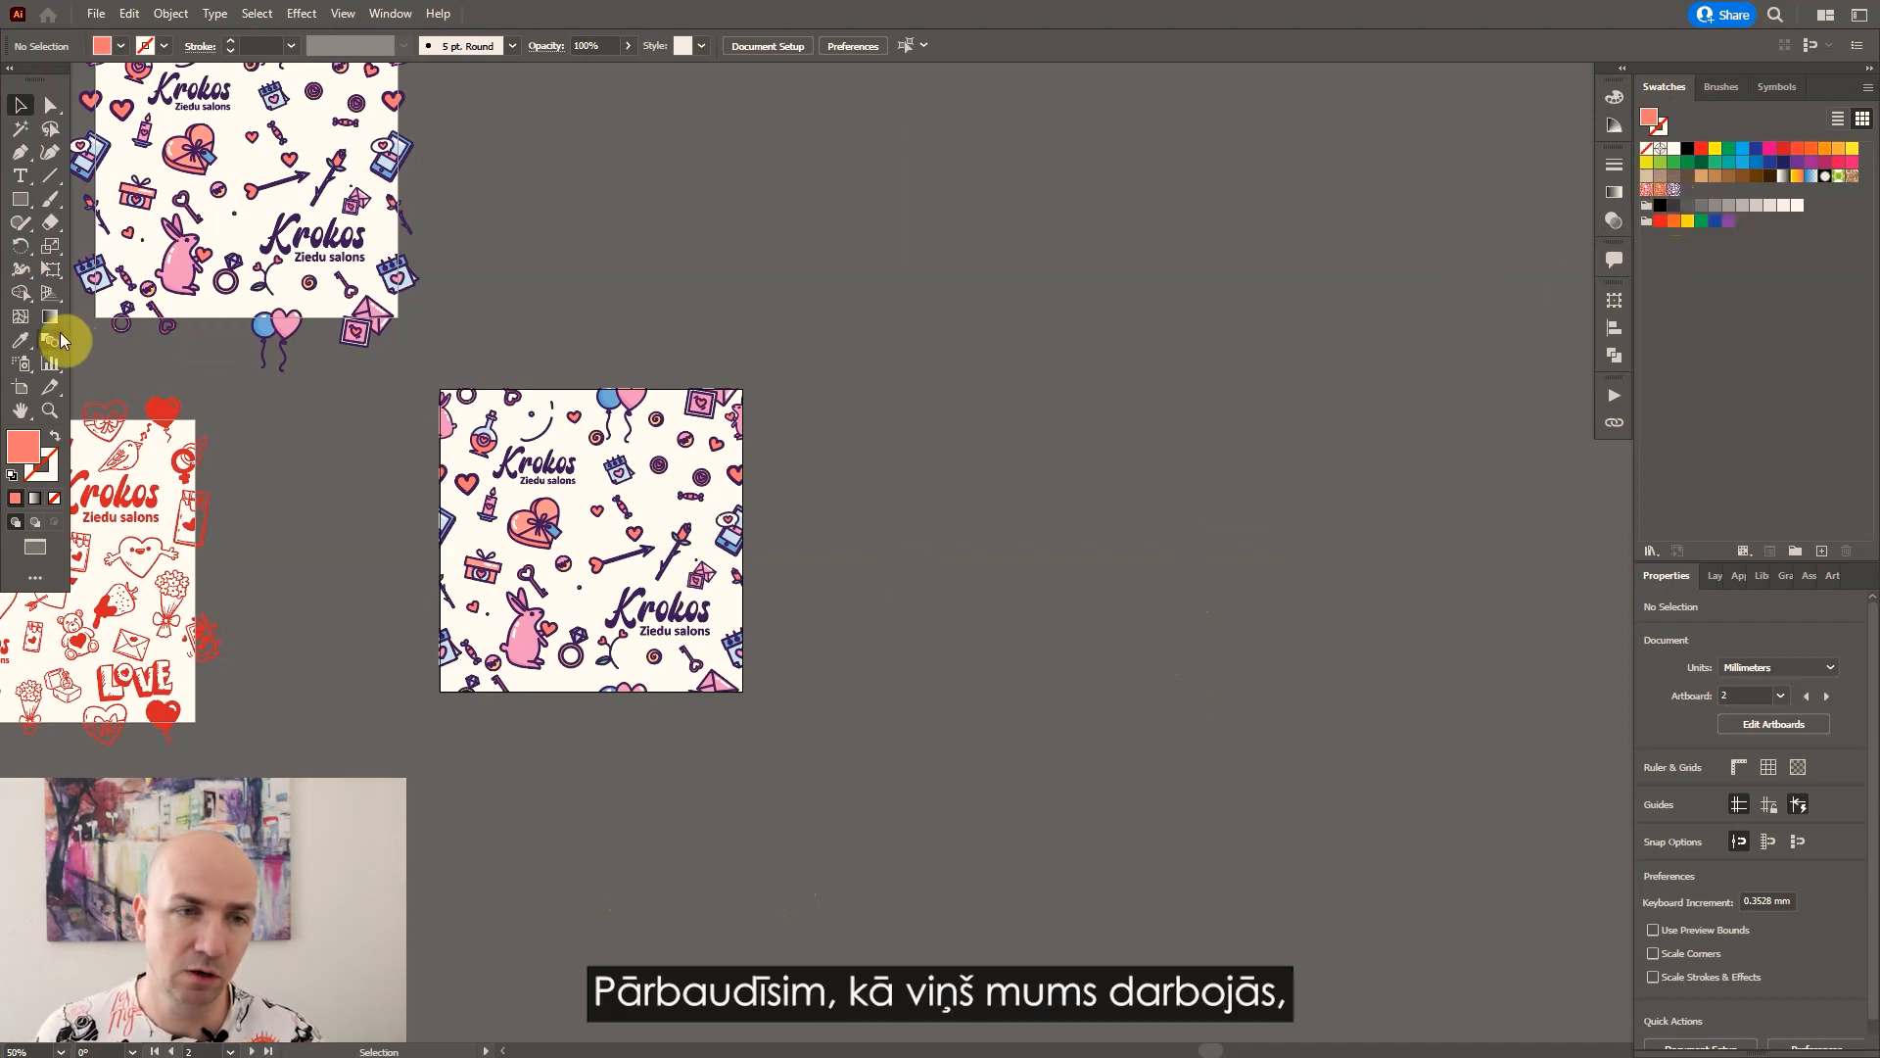
Draw a test rectangle about 206 by 200 mm beside the tile and fill it with the New Pattern swatch.
left_click(20, 200)
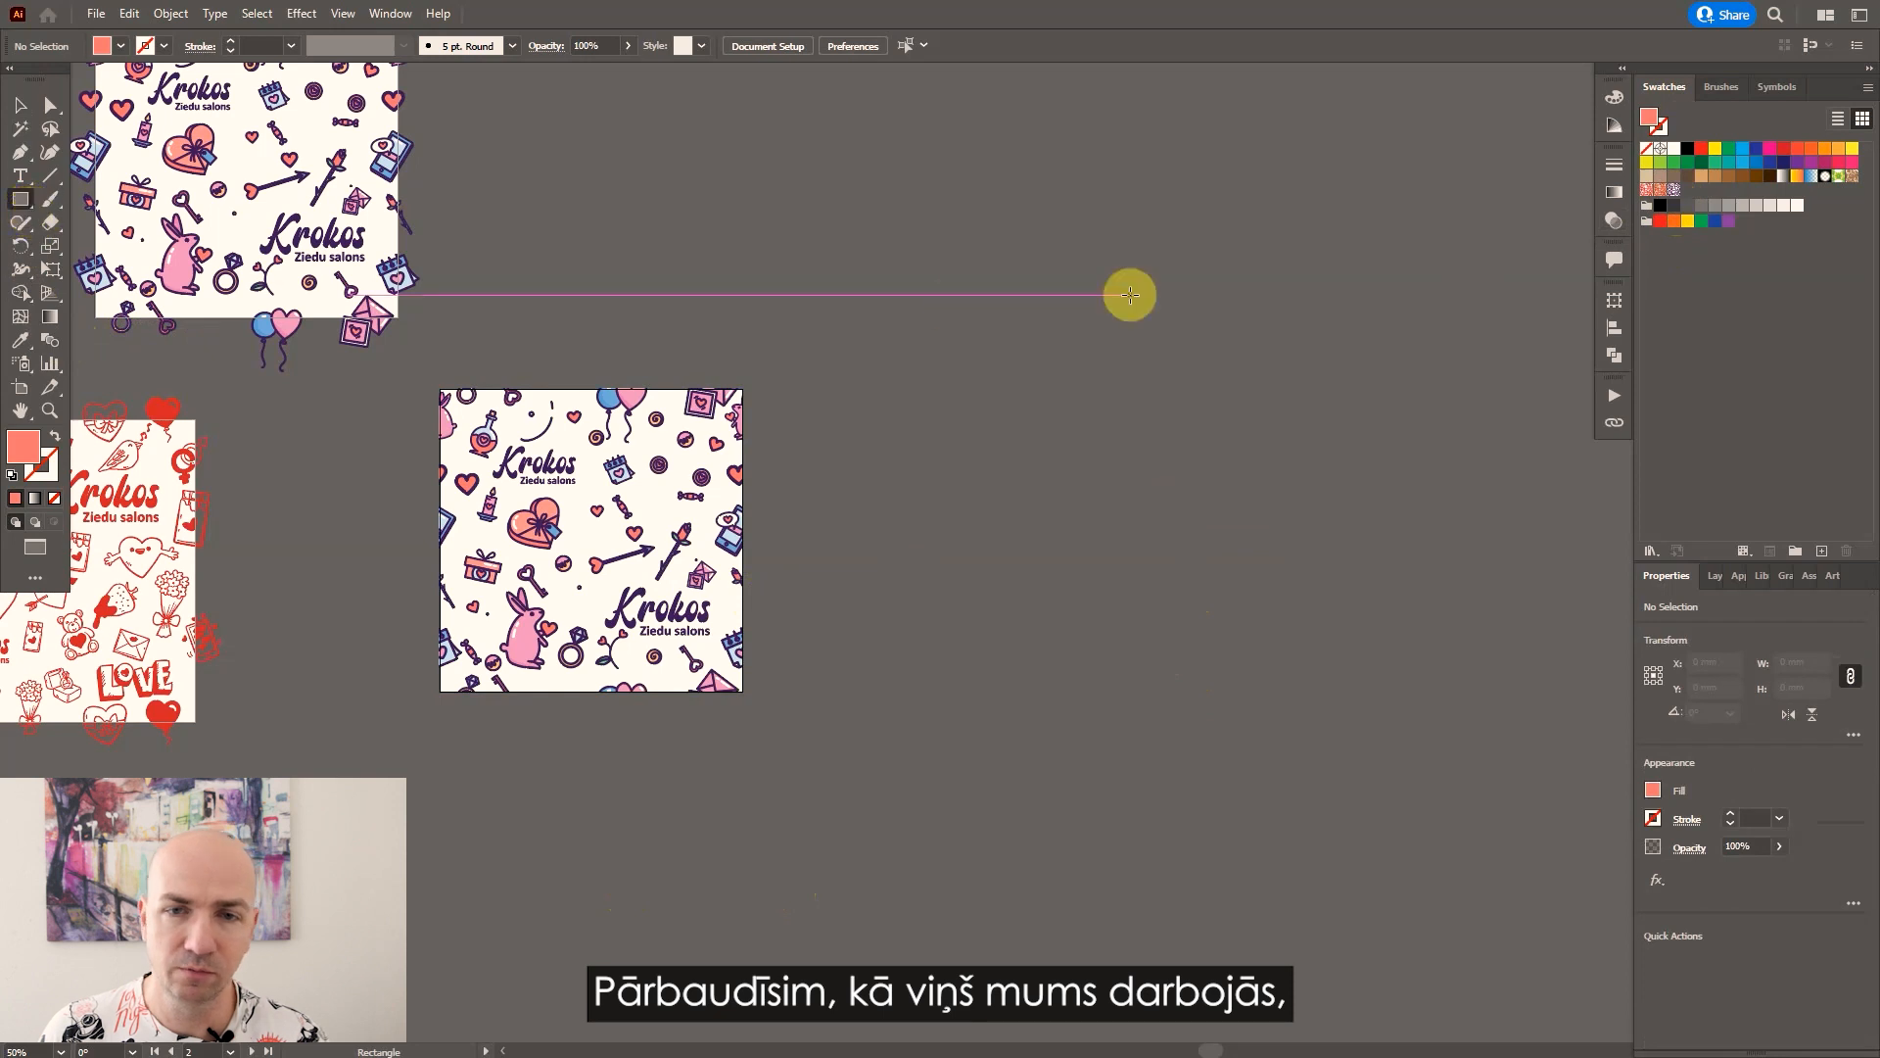
left_click_drag(840, 250, 1465, 856)
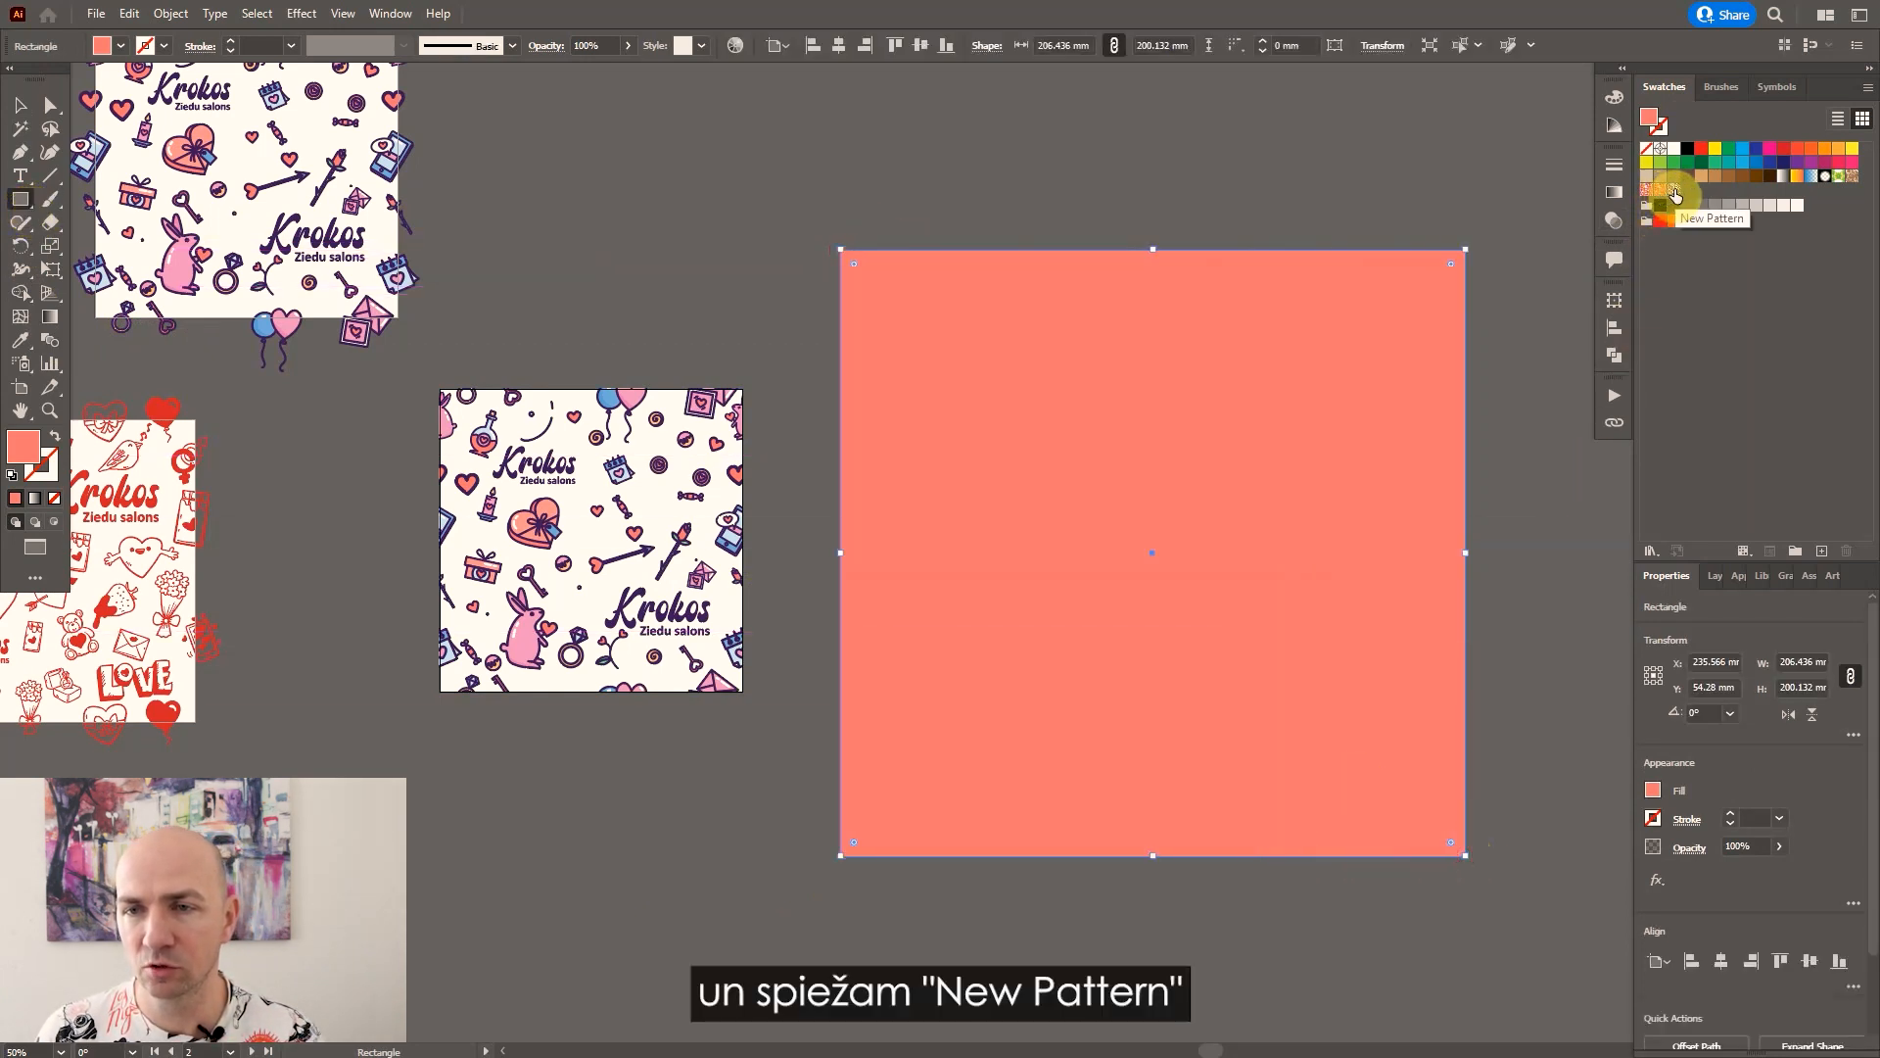
left_click(1676, 195)
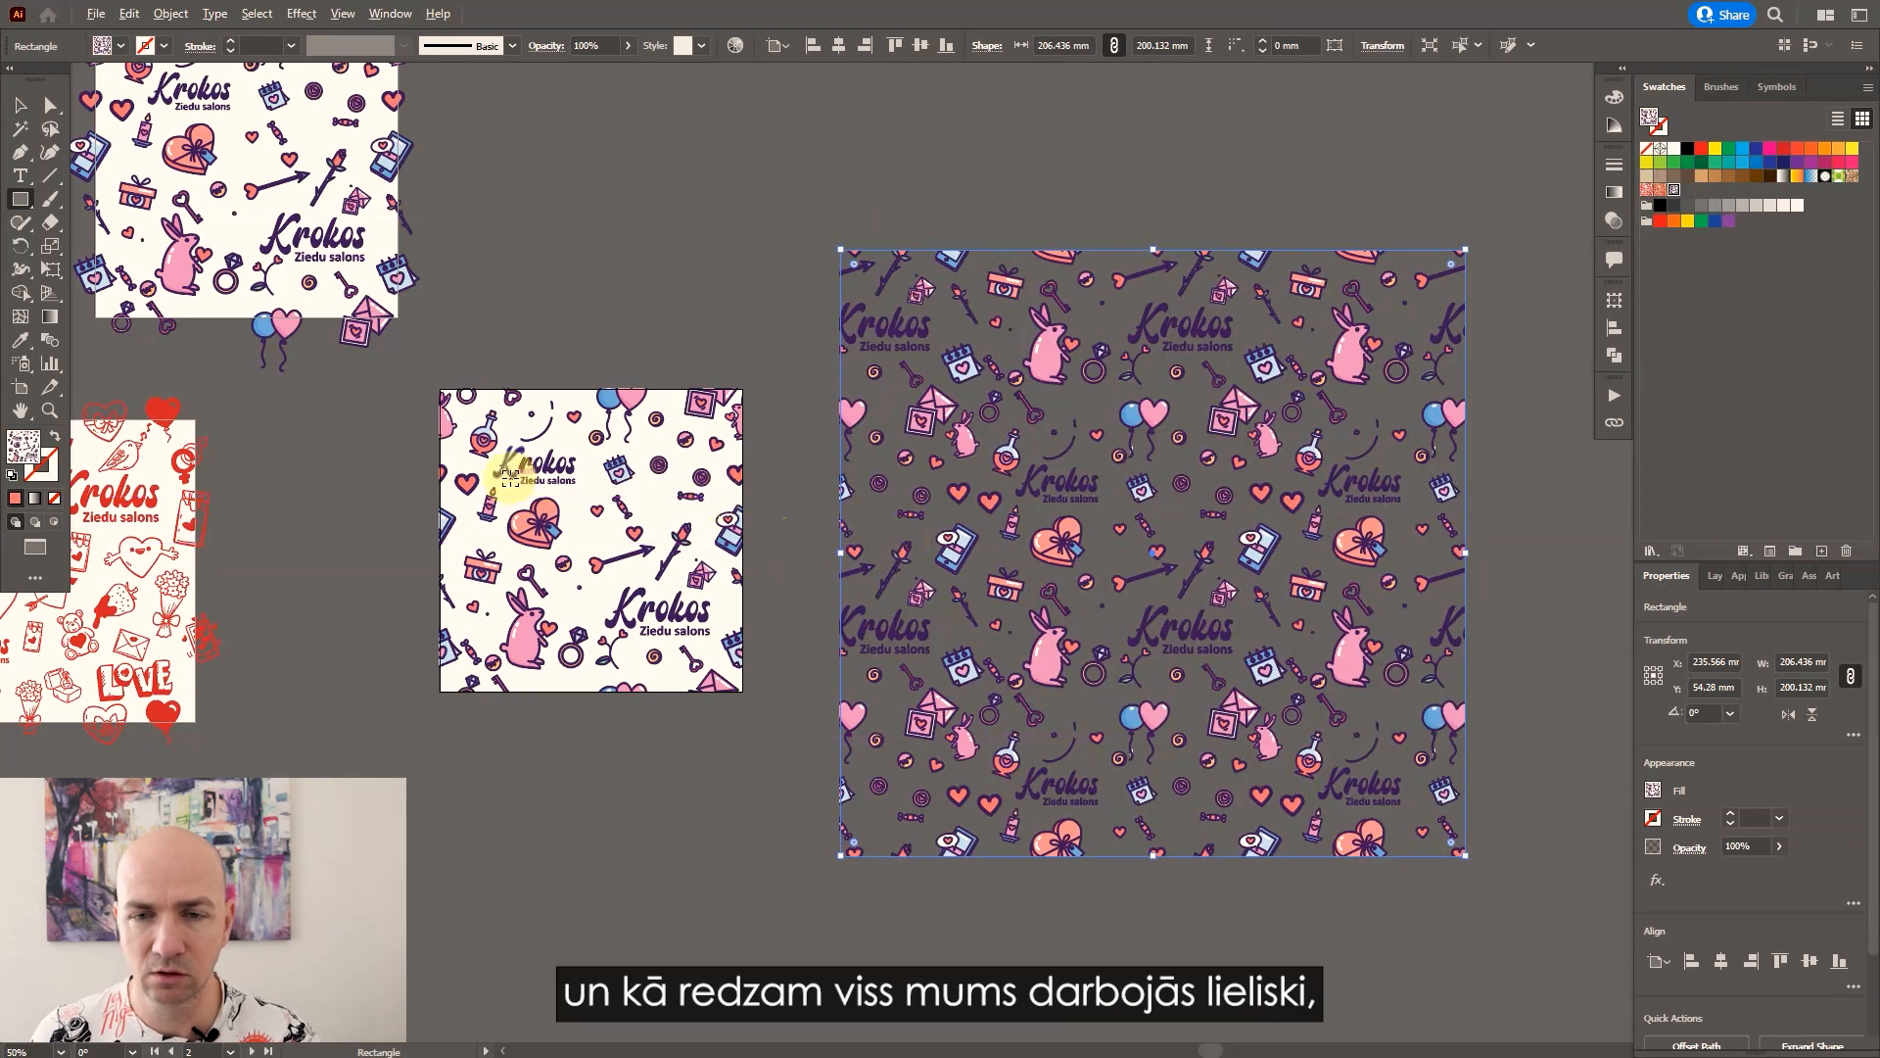
Stretch the test rectangle to about 388 mm wide and reapply the New Pattern swatch to remove the fill's distortion.
scroll(499, 472, "down", 1)
left_click_drag(1148, 530, 1513, 527)
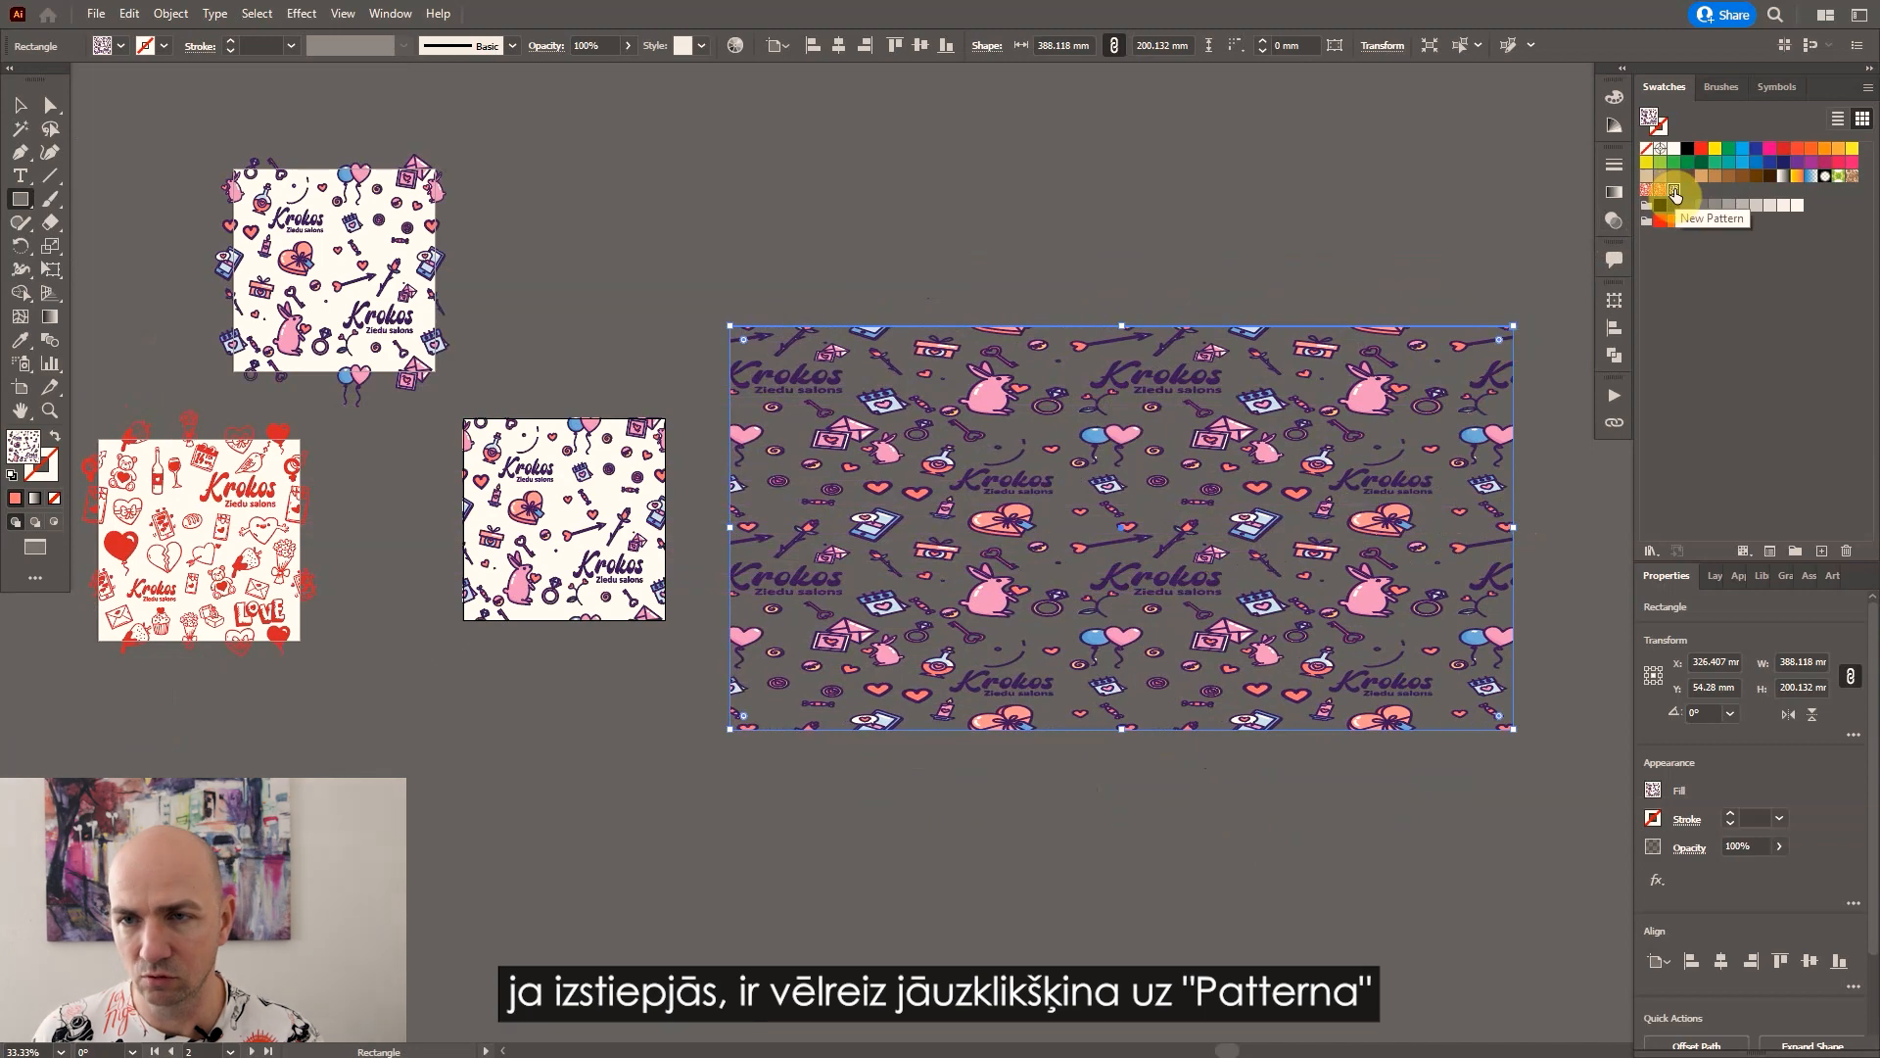
left_click(1674, 192)
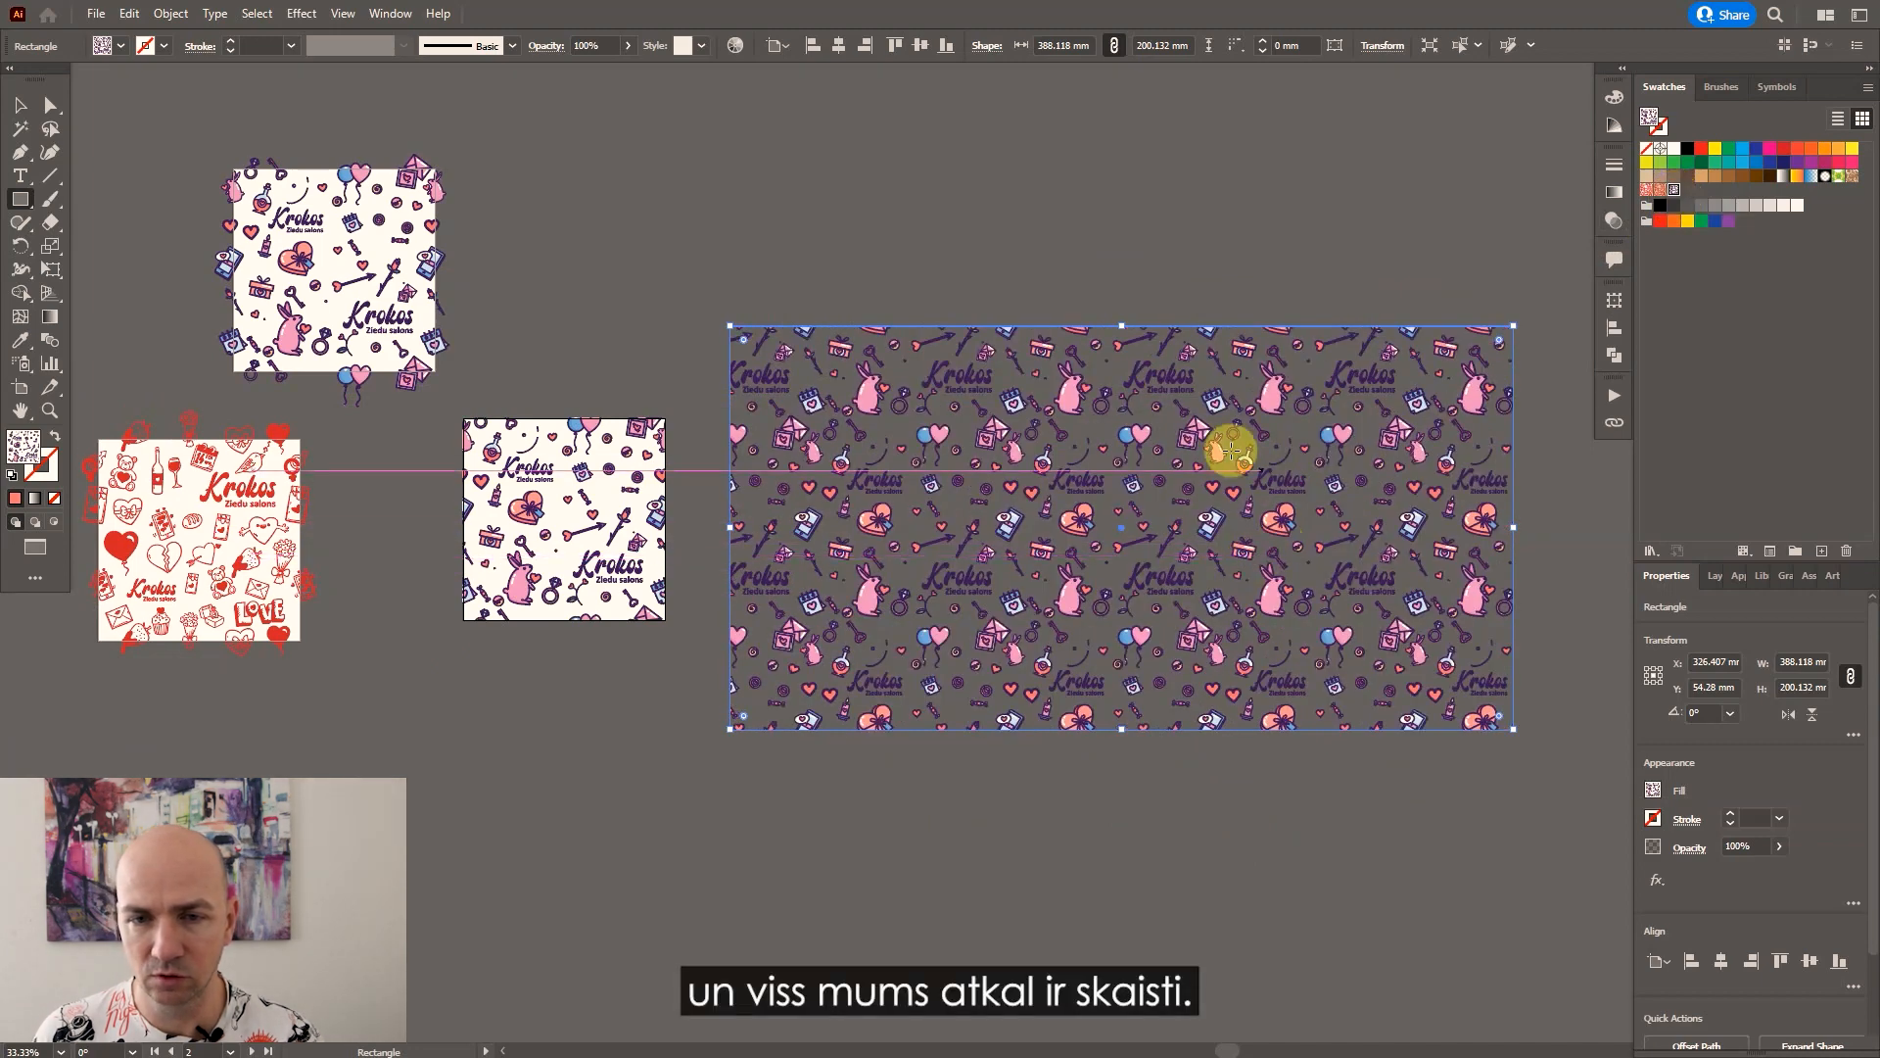
Reduce the pattern-filled rectangle proportionally to about 194 by 100 mm and shift it slightly up towards the tile.
key("v")
key("ctrl+z")
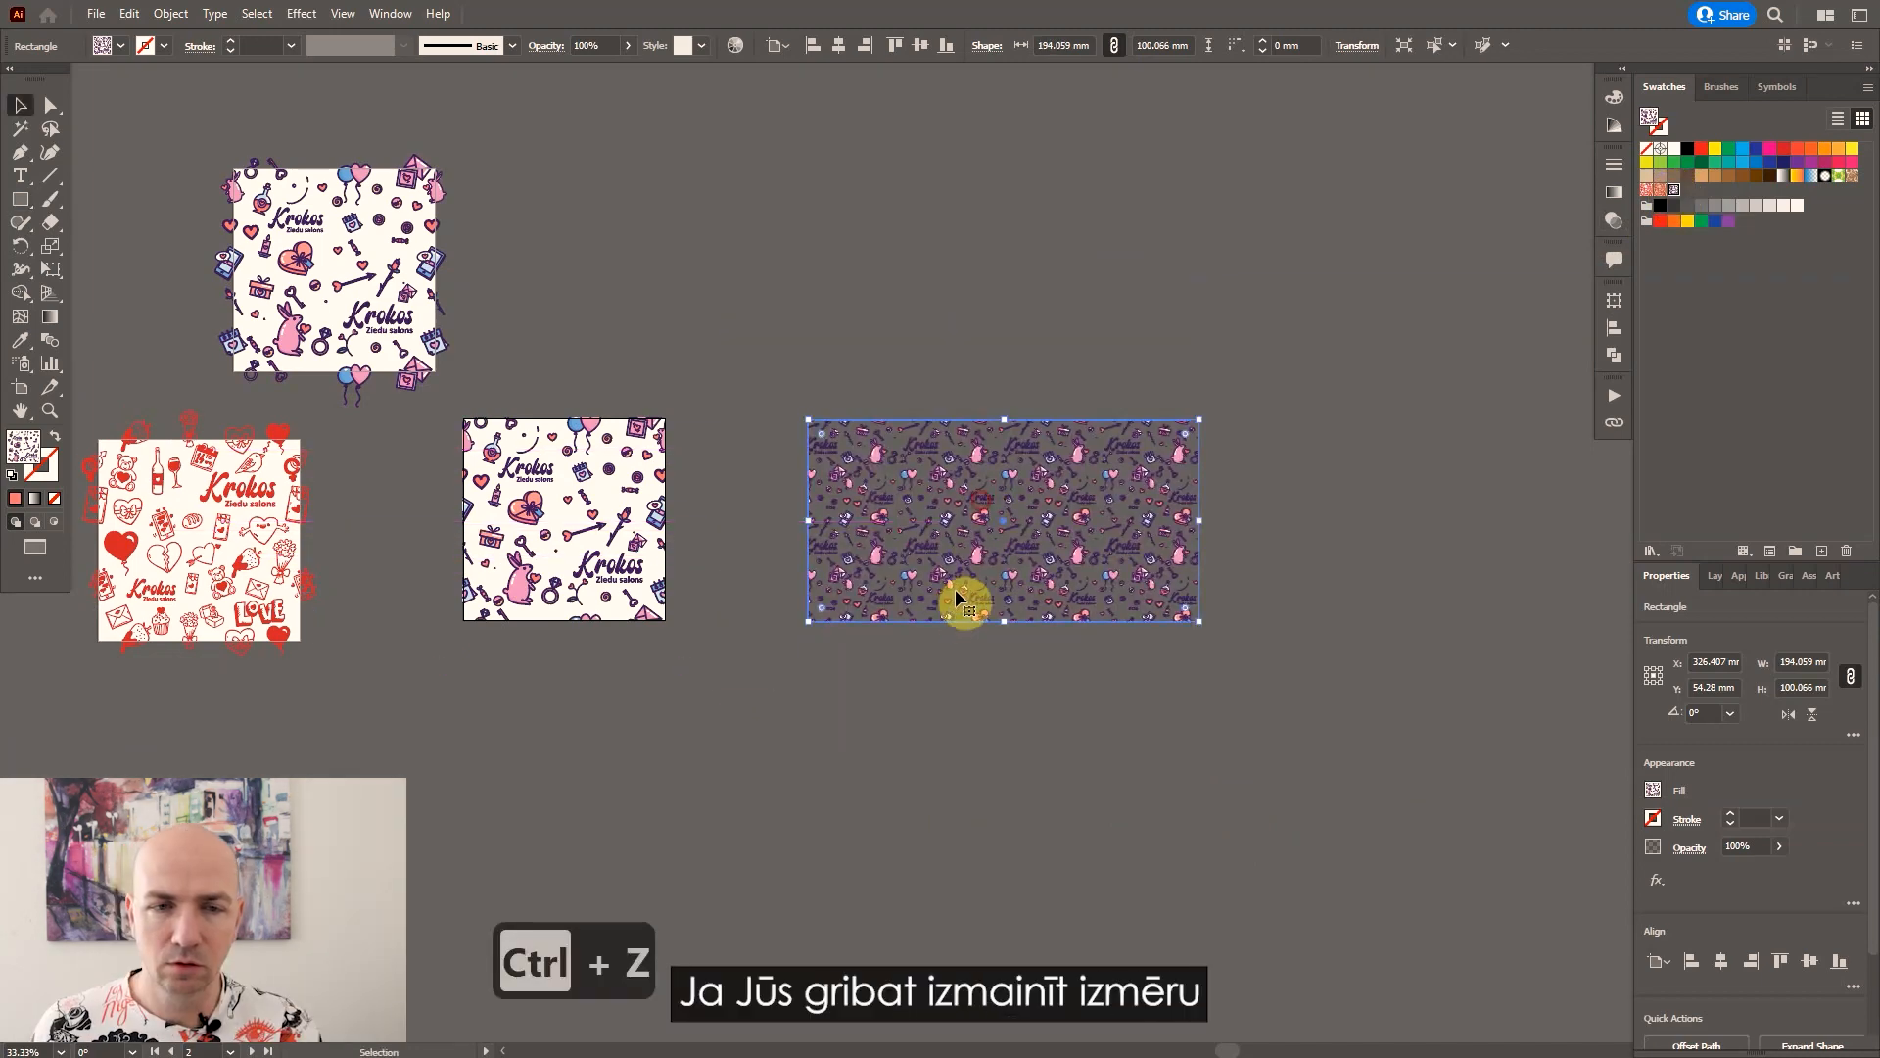
scroll(822, 466, "up", 1)
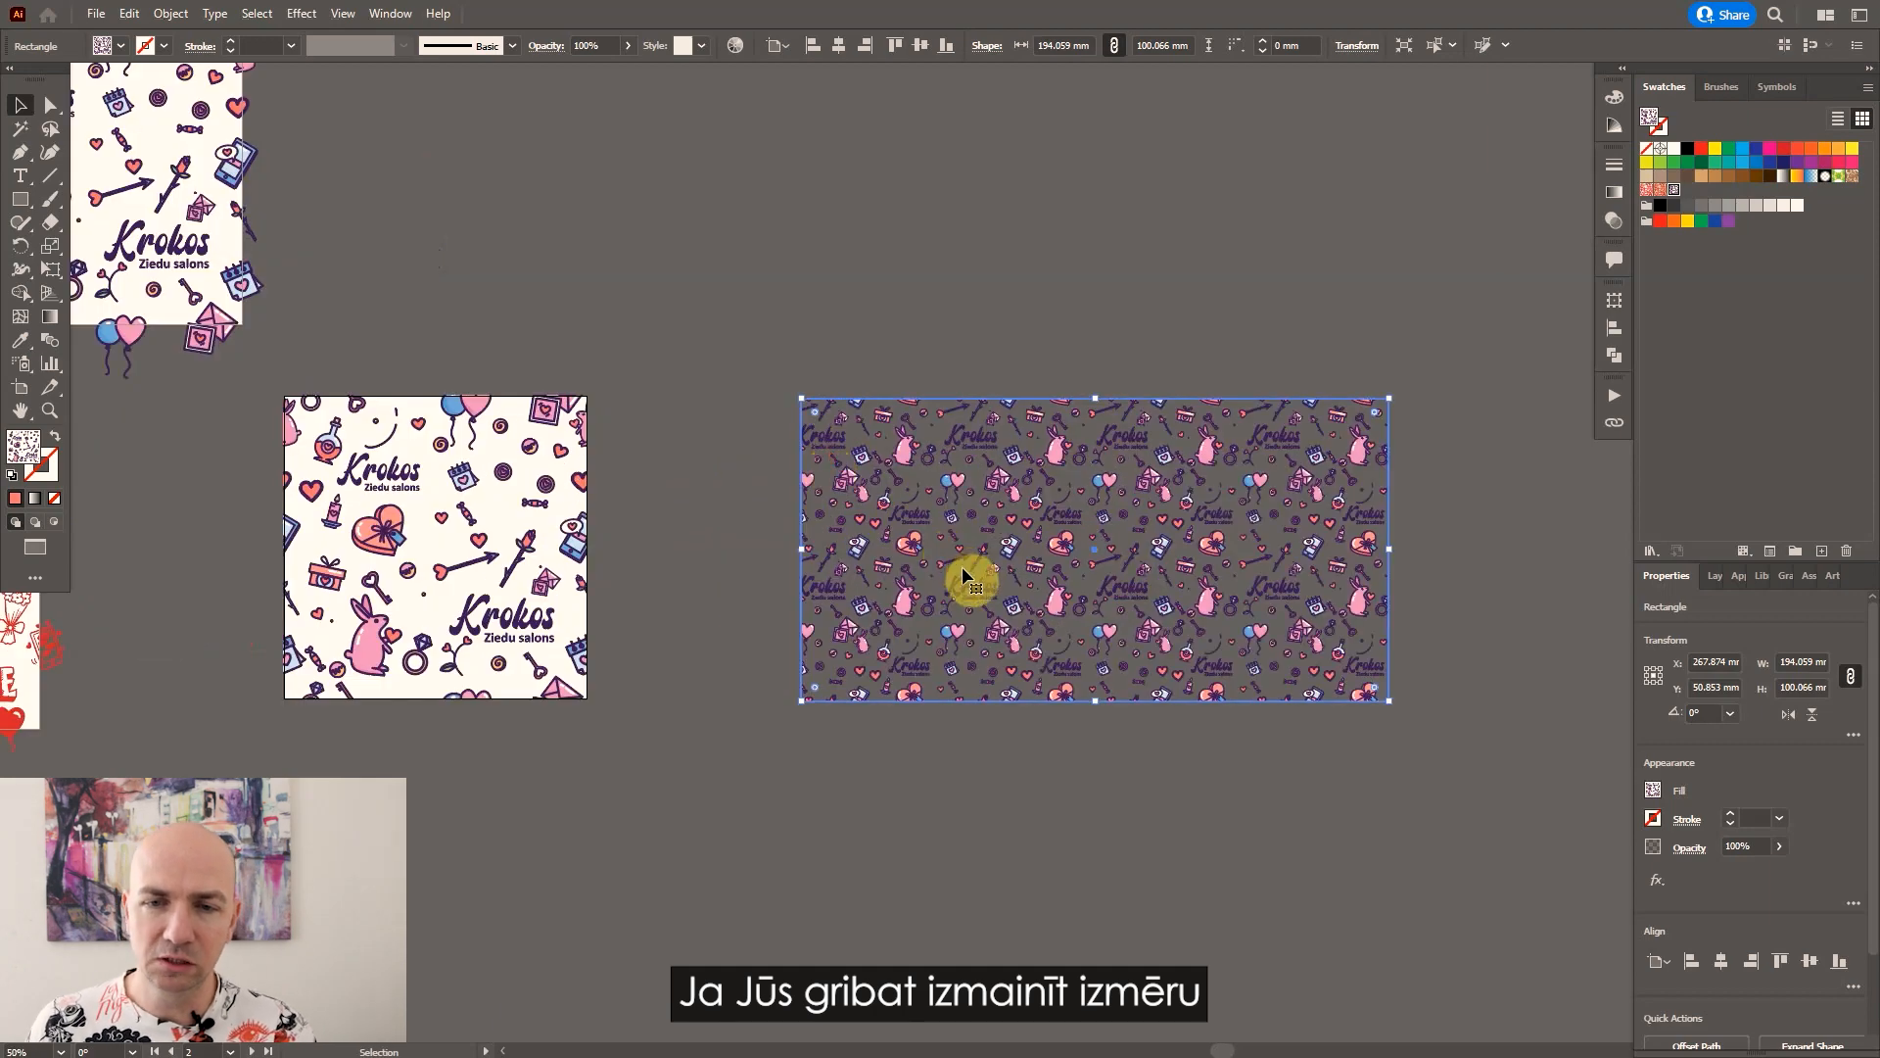
left_click_drag(1069, 553, 1018, 534)
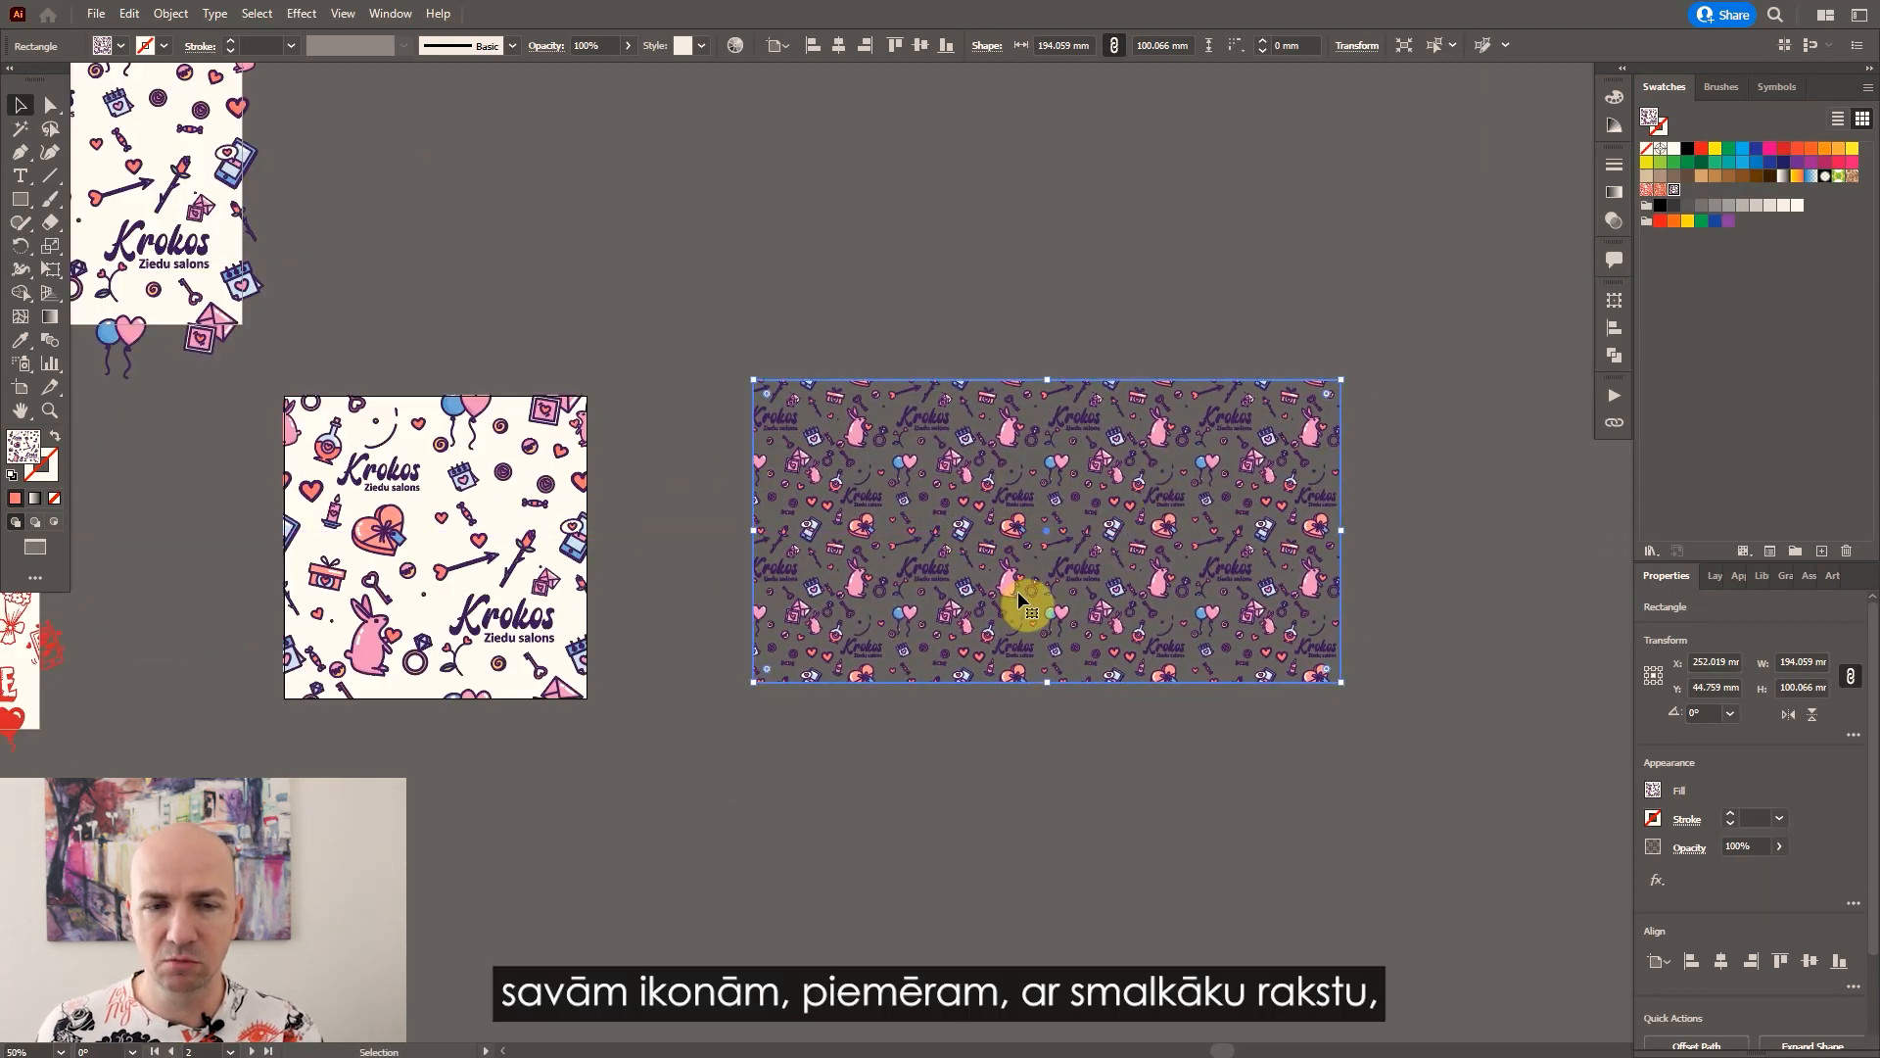
Preview a uniform 50% Scale of the rectangle's pattern fill with Transform Objects off and Transform Patterns on.
right_click(1008, 534)
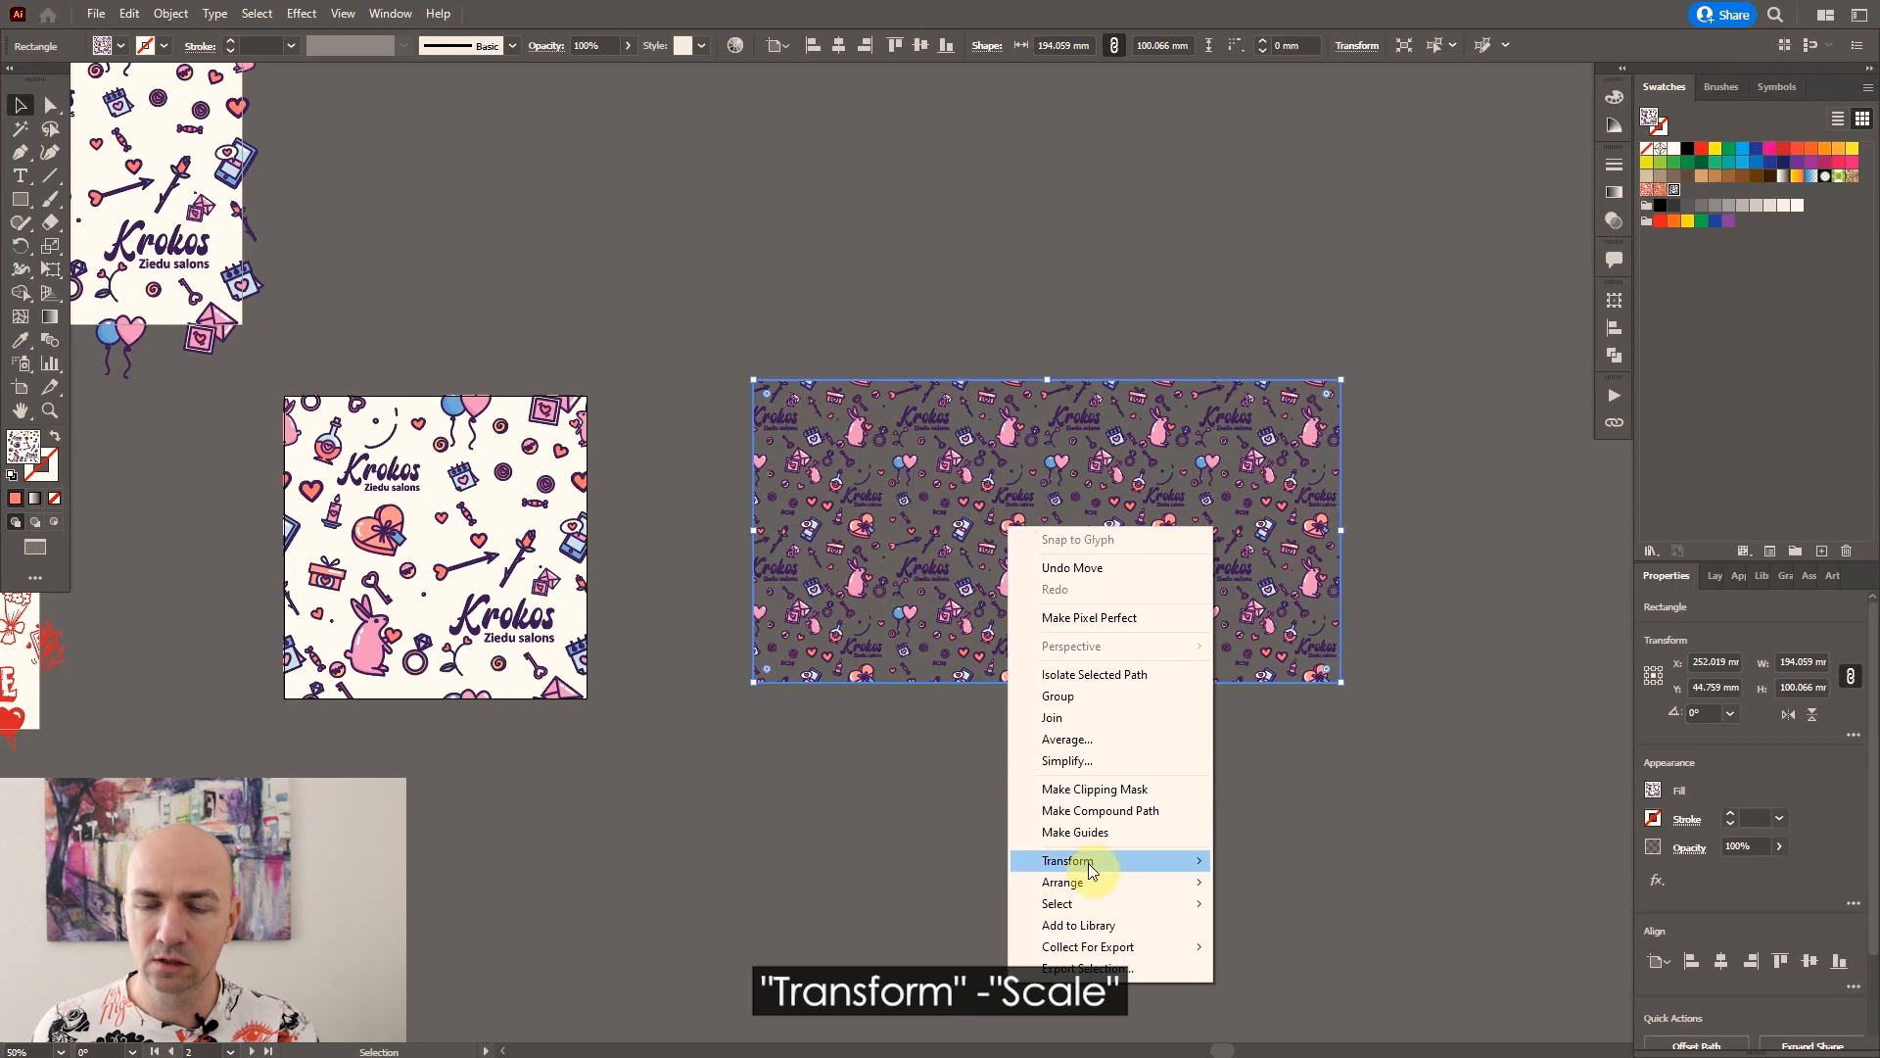
mouse_move(1190, 861)
left_click(1291, 954)
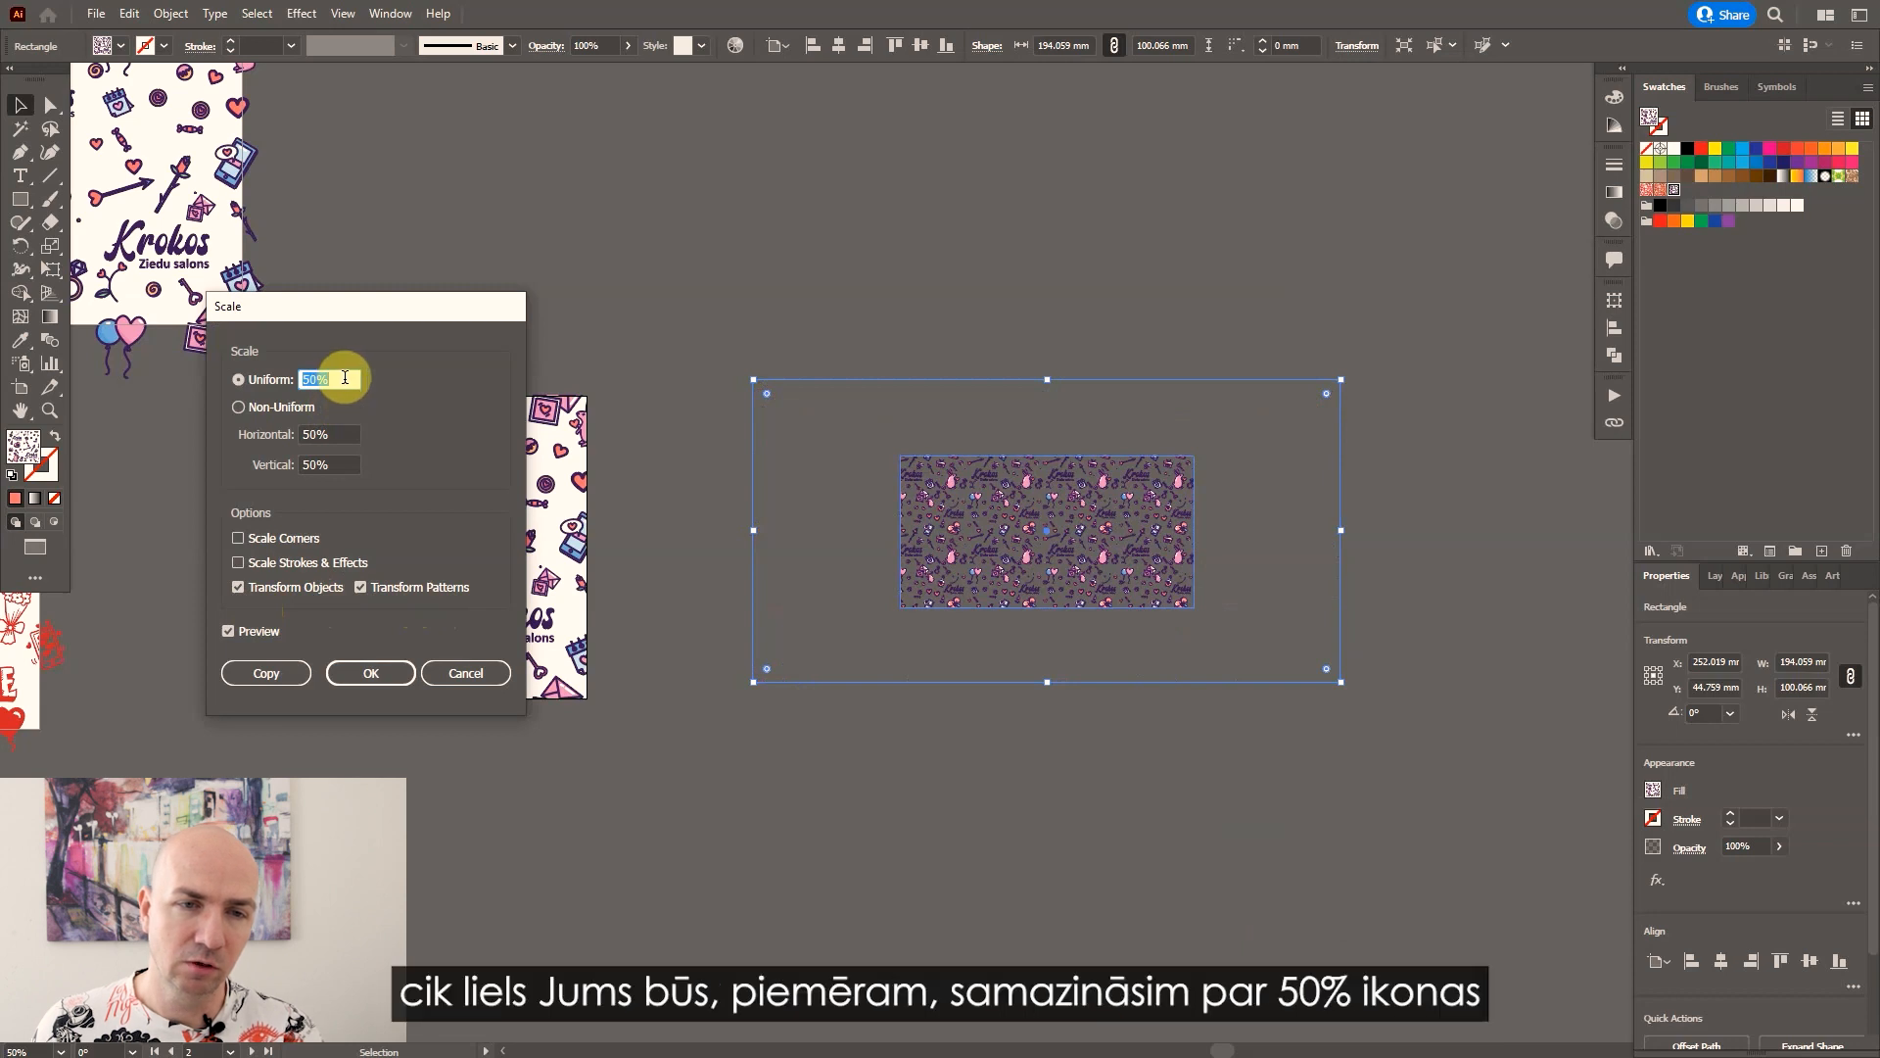
left_click_drag(299, 380, 355, 382)
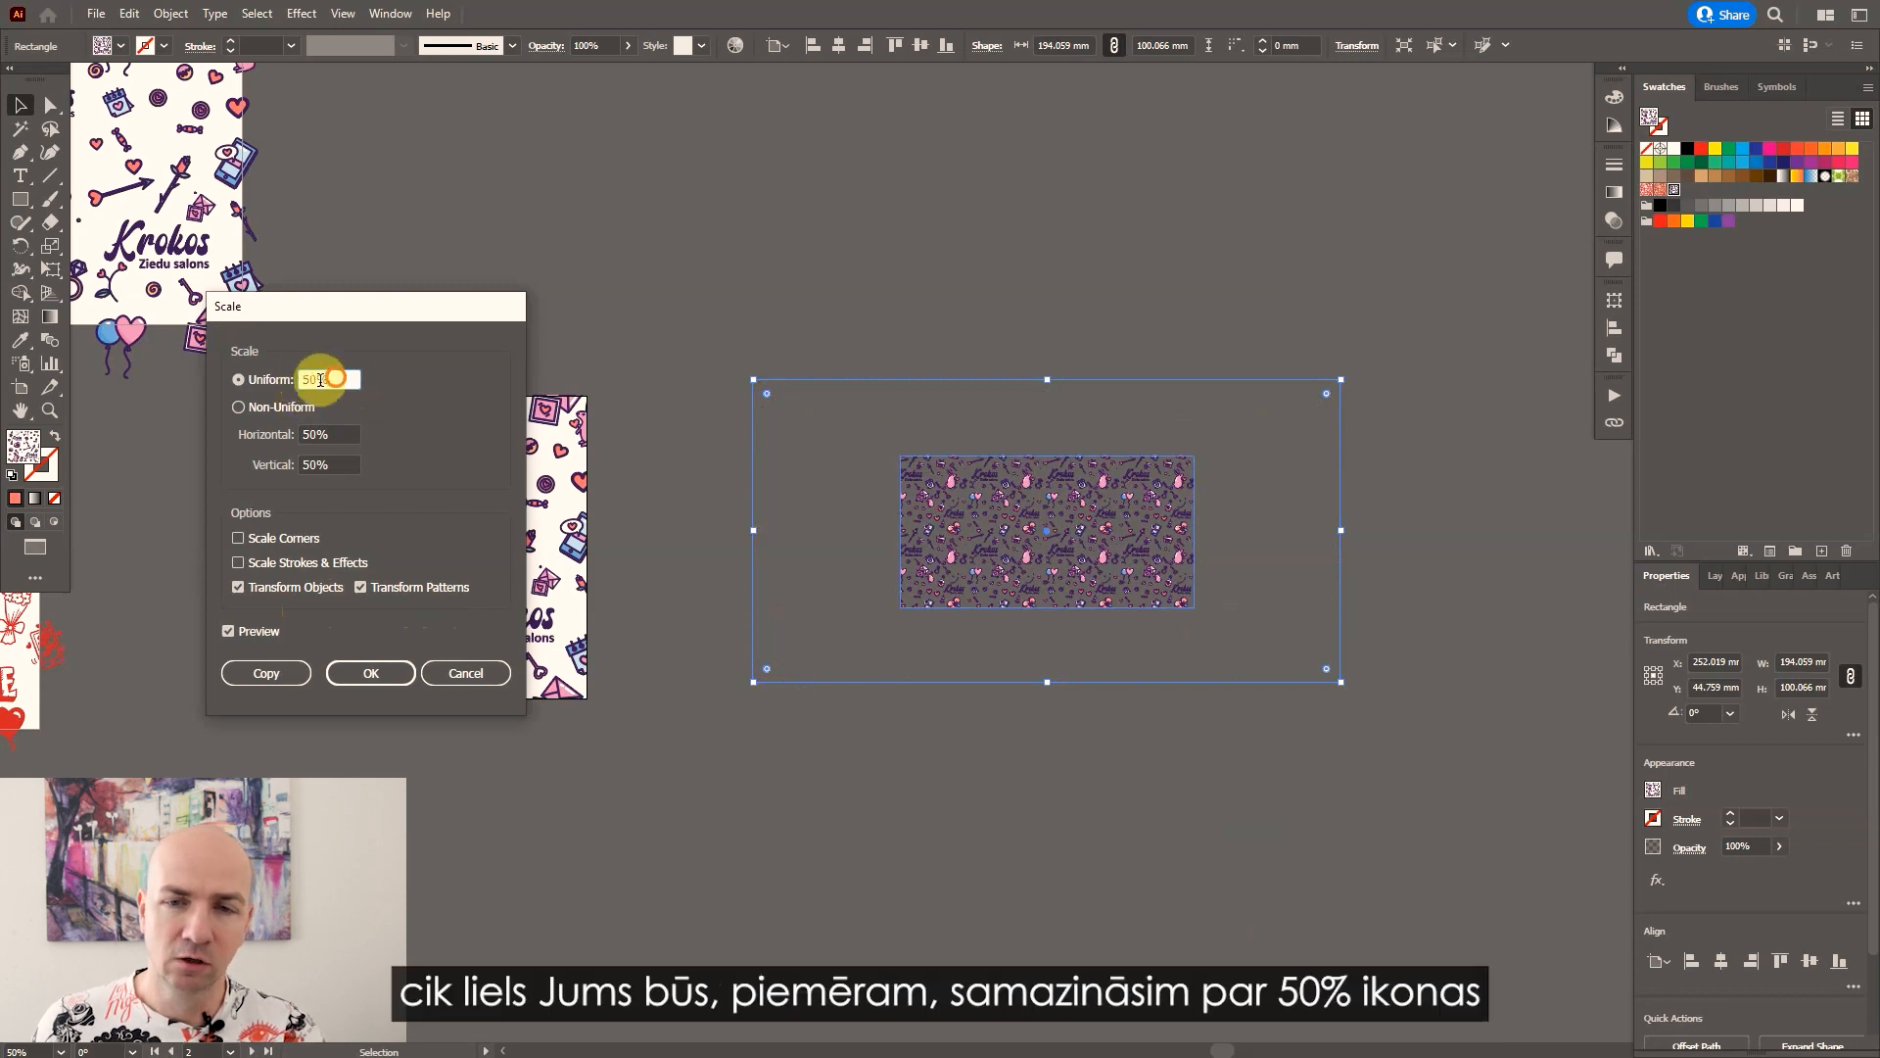
left_click(238, 588)
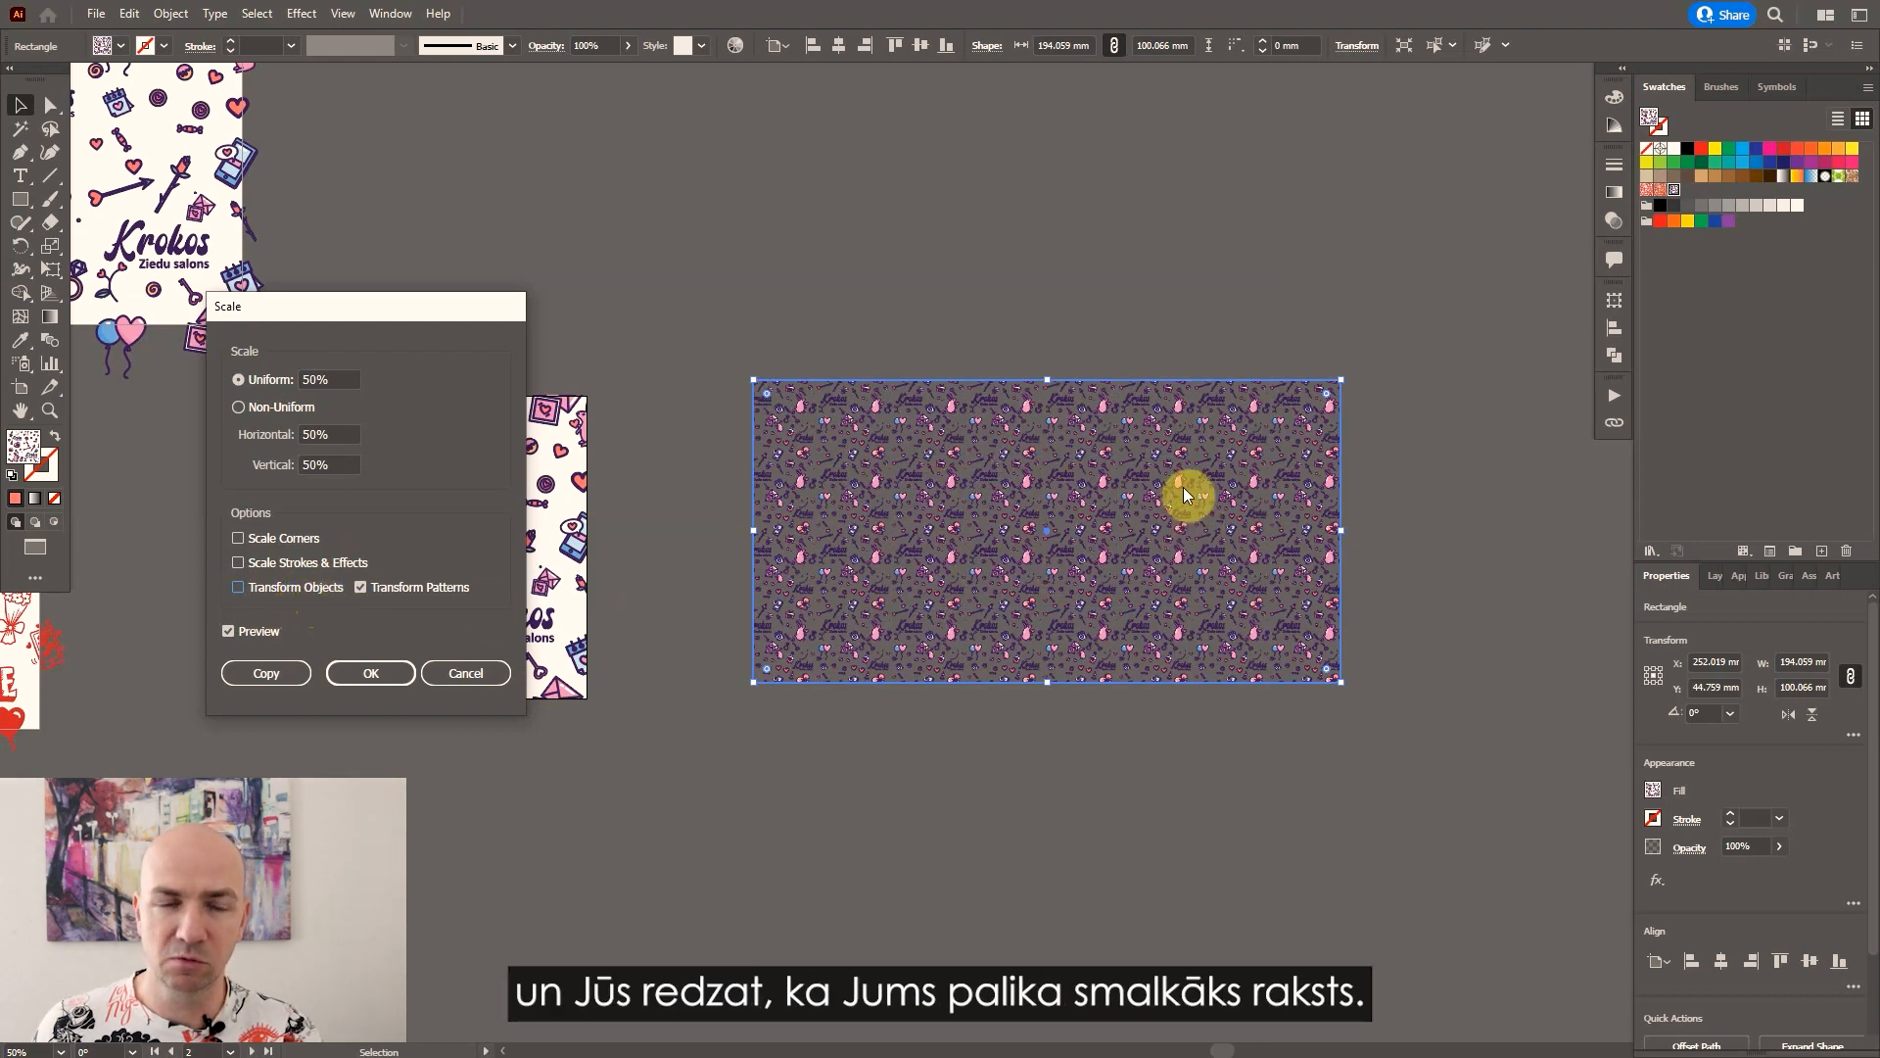
Set the uniform scale of the rectangle's pattern fill to 150% and update the preview.
double_click(333, 380)
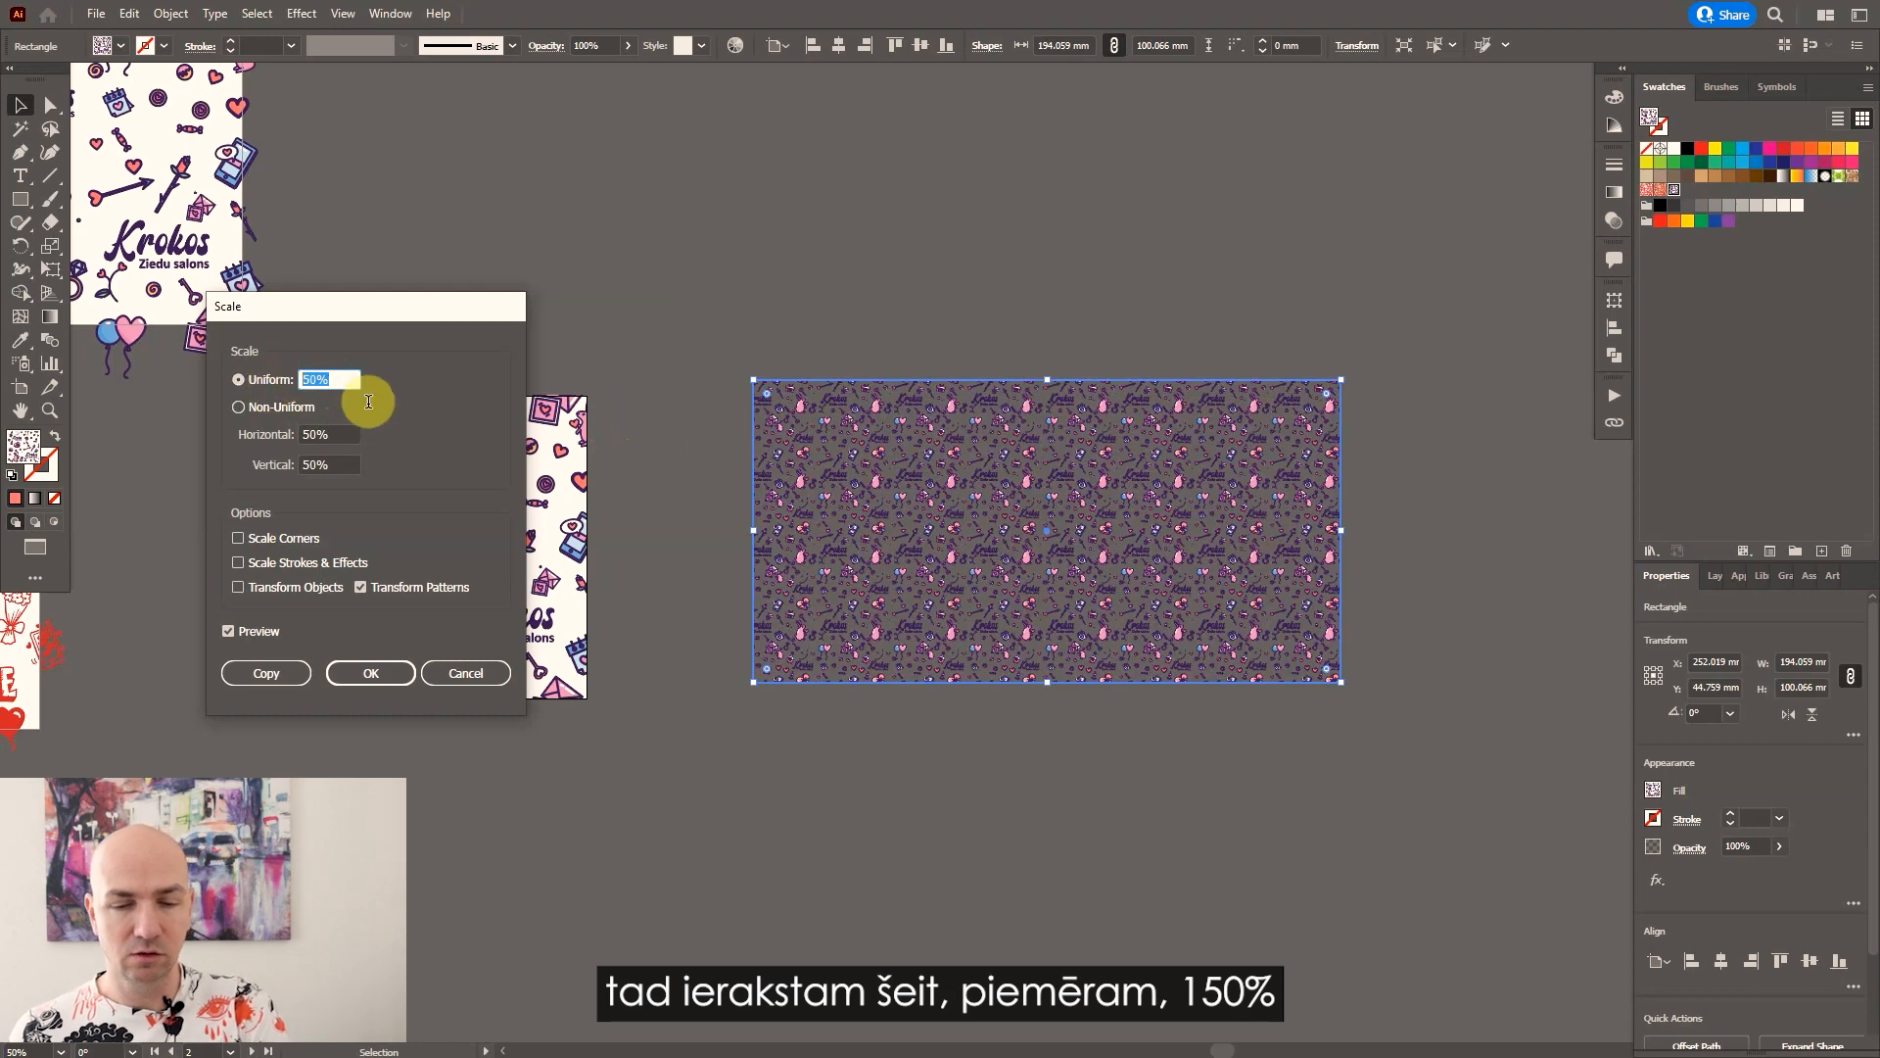
type("15")
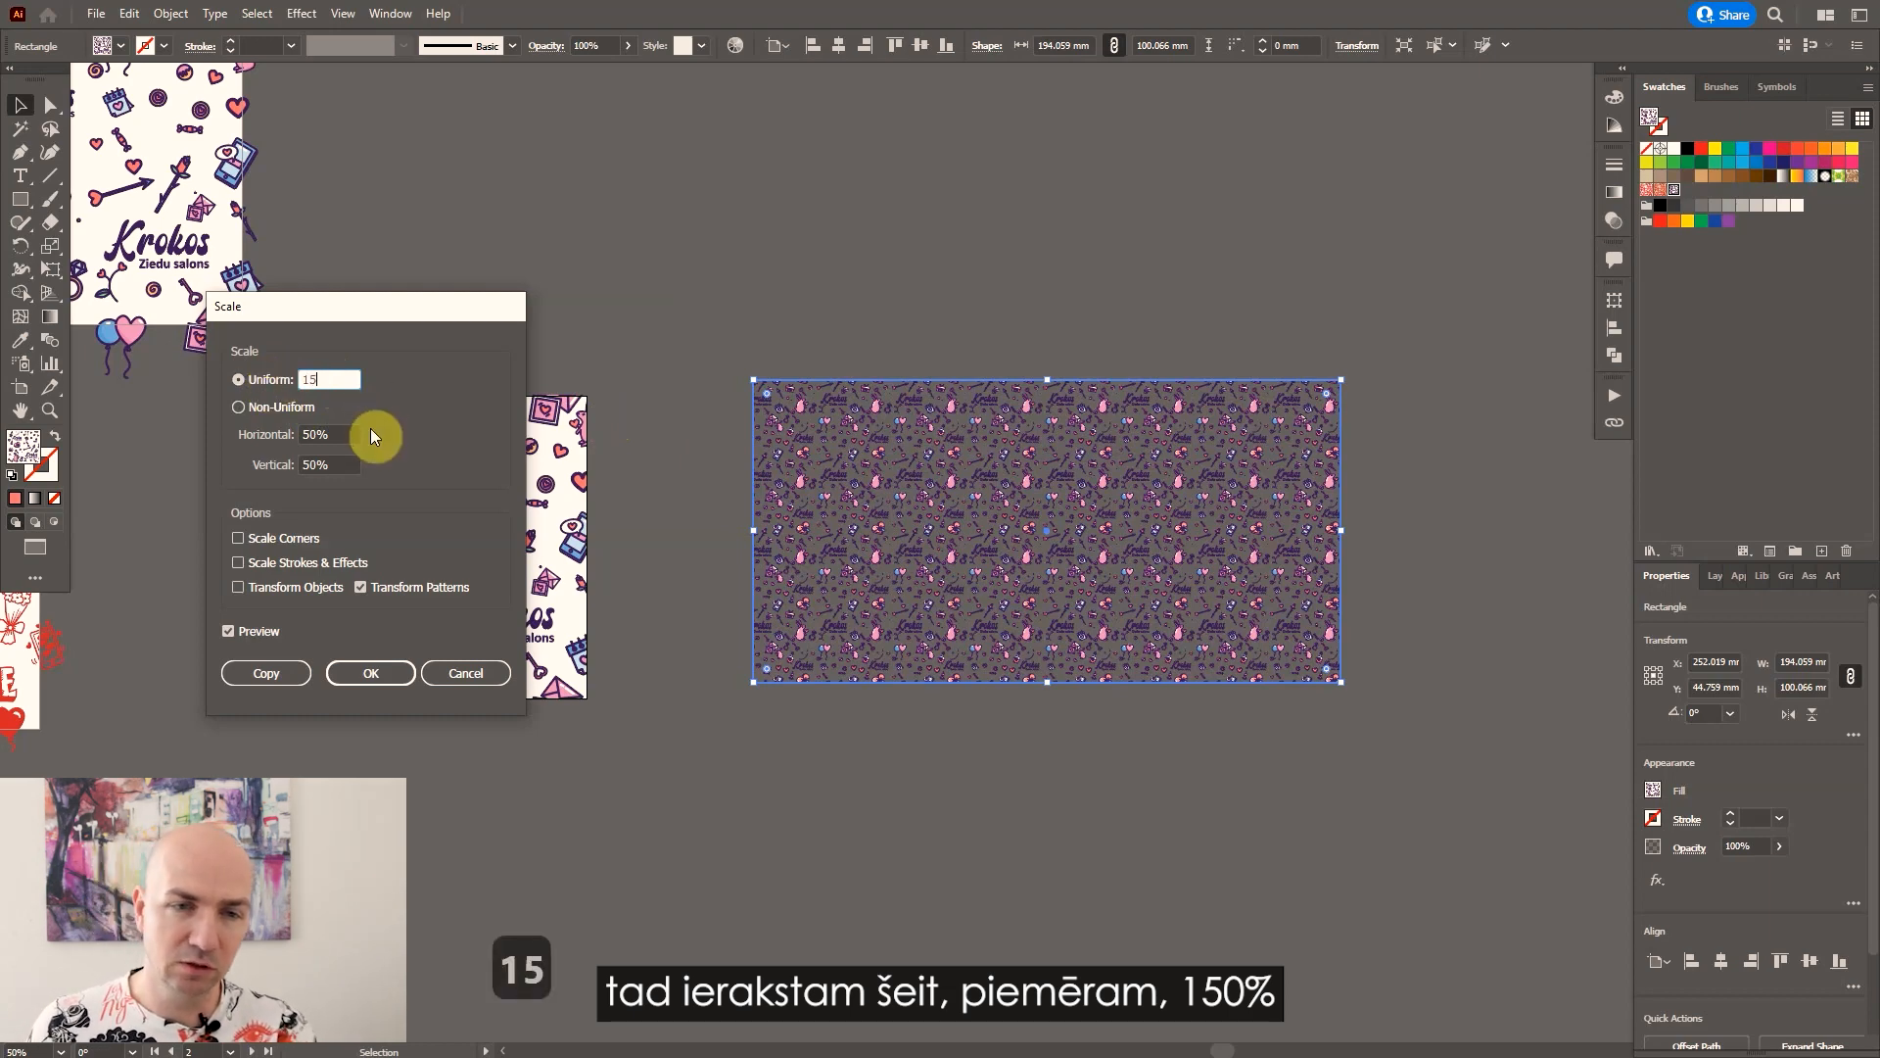
type("0")
left_click(337, 432)
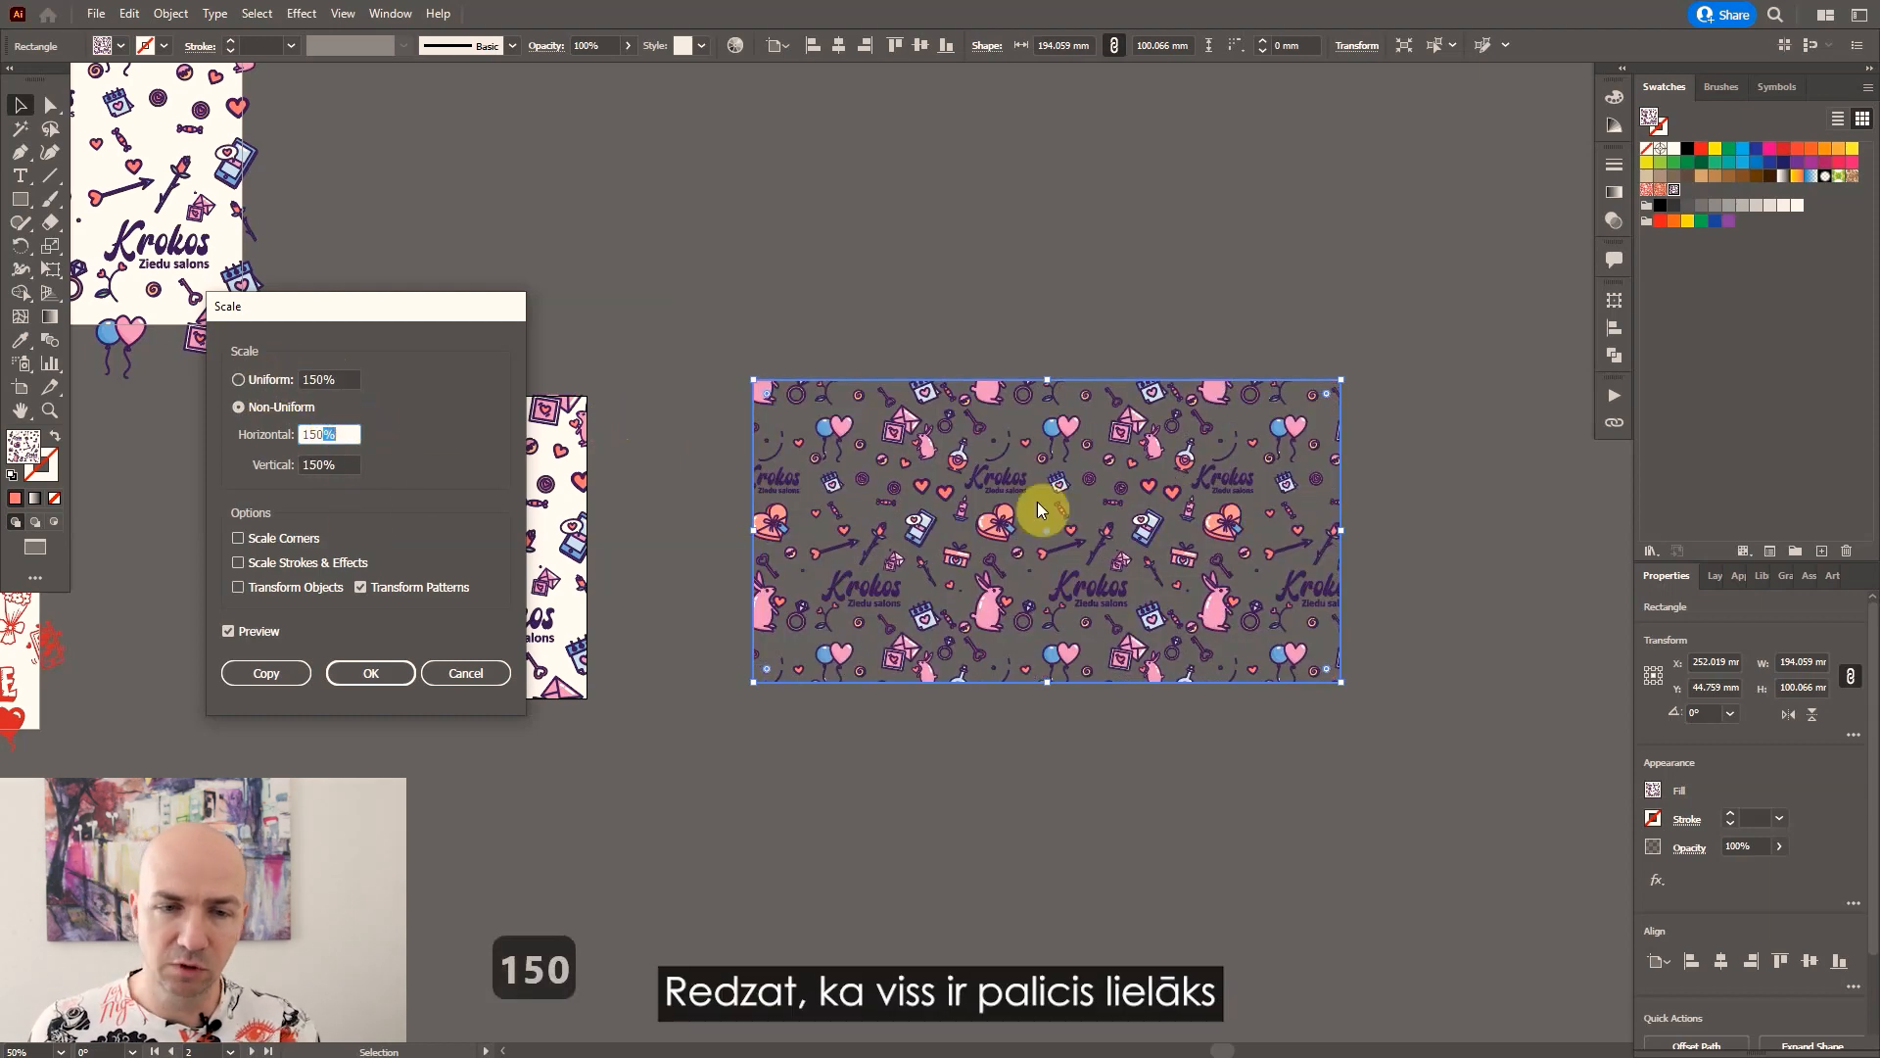